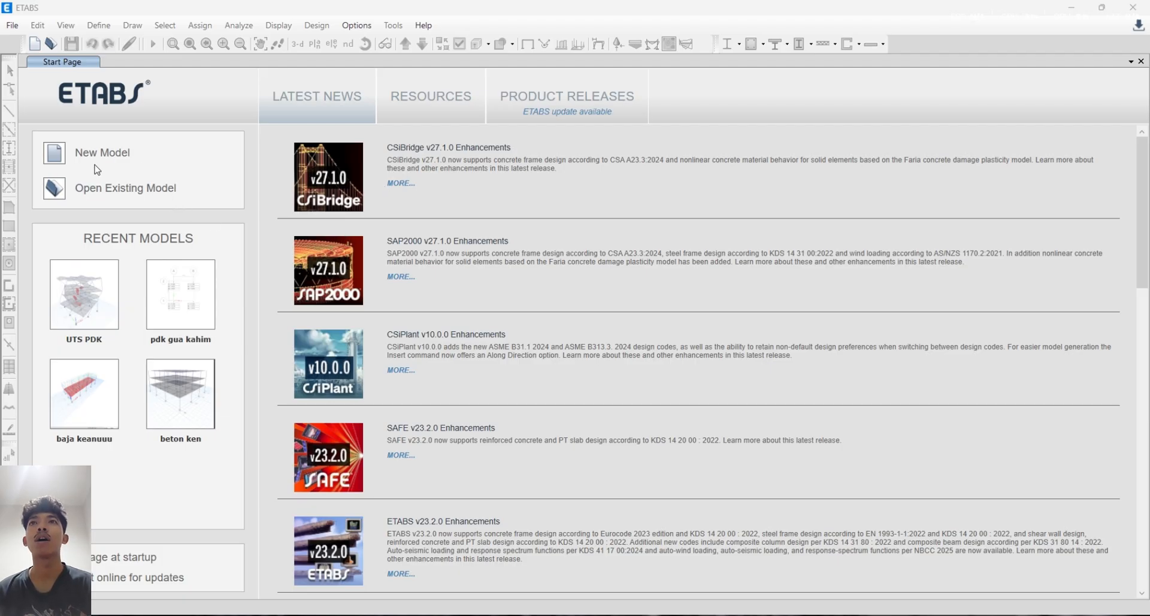
Start a new model to bring up the initialization settings
{"action": "left_click", "coordinate": [129, 155]}
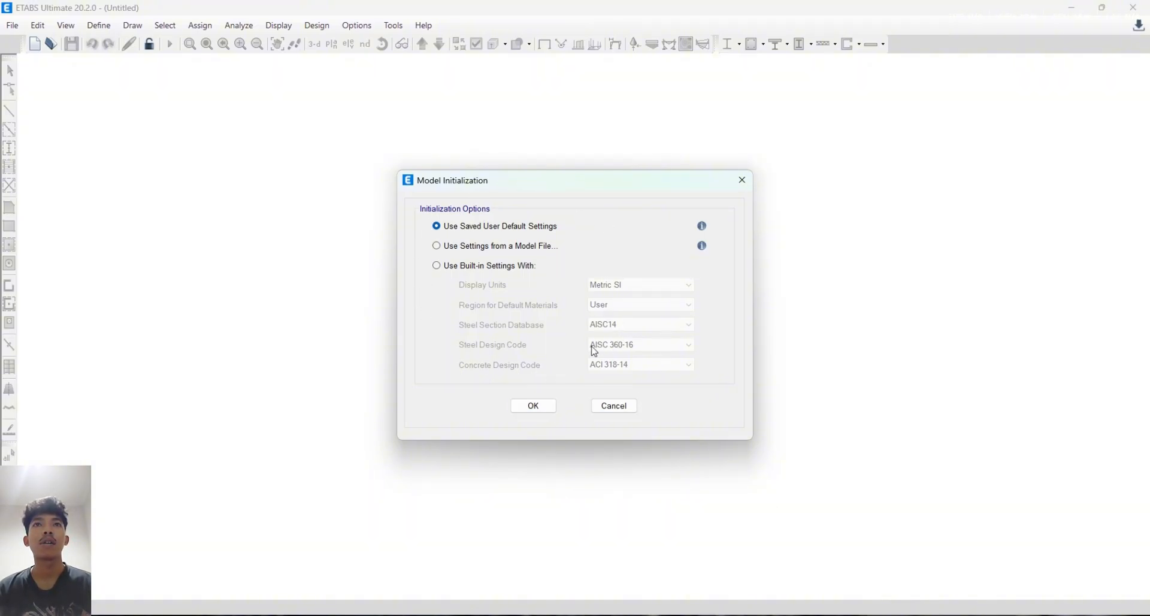
Switch to the ETABS module PDF in the browser and read the assignment's building data, including material properties and dead loads
{"action": "key", "text": "alt+Tab"}
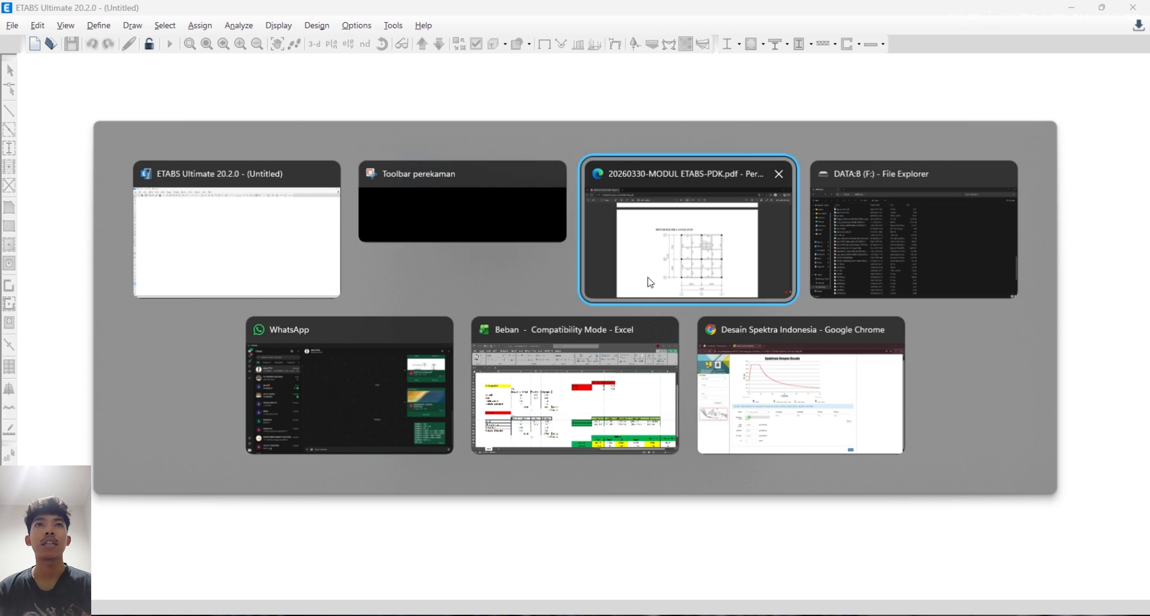
{"action": "left_click", "coordinate": [686, 291]}
{"action": "scroll", "coordinate": [658, 299], "scroll_direction": "down", "scroll_amount": 10}
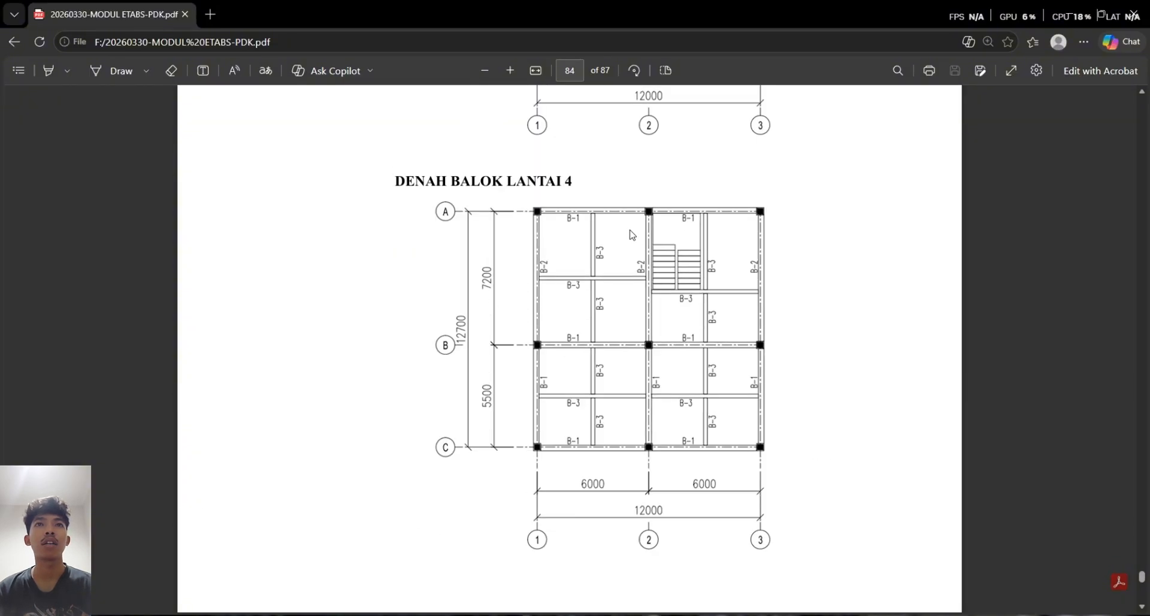
{"action": "scroll", "coordinate": [660, 284], "scroll_direction": "up", "scroll_amount": 15}
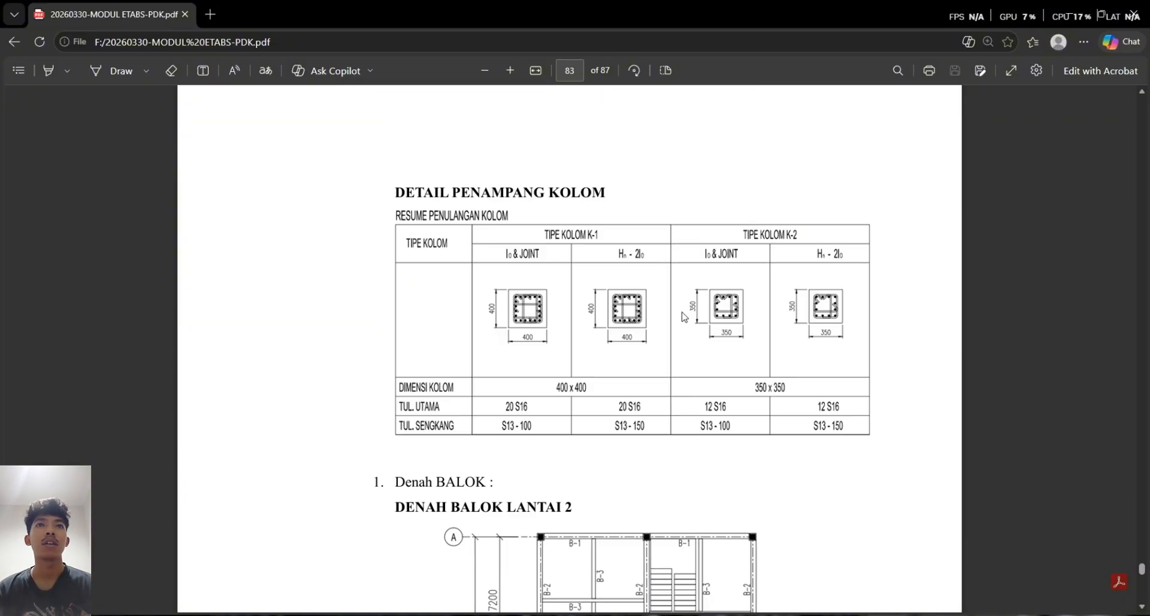
{"action": "scroll", "coordinate": [680, 315], "scroll_direction": "up", "scroll_amount": 10}
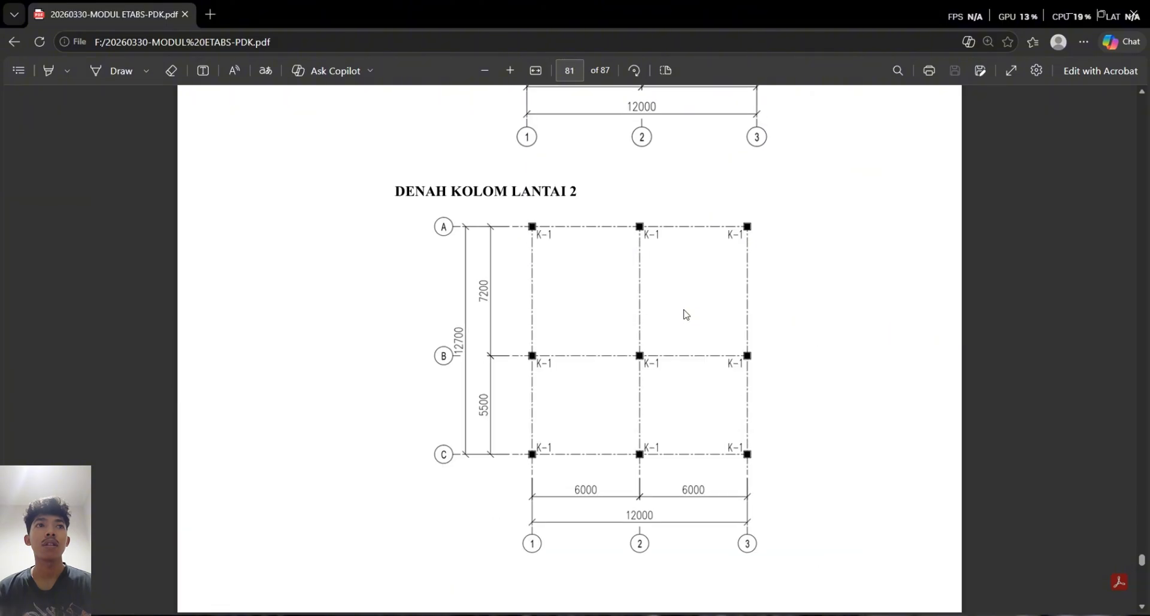
{"action": "scroll", "coordinate": [687, 315], "scroll_direction": "up", "scroll_amount": 12}
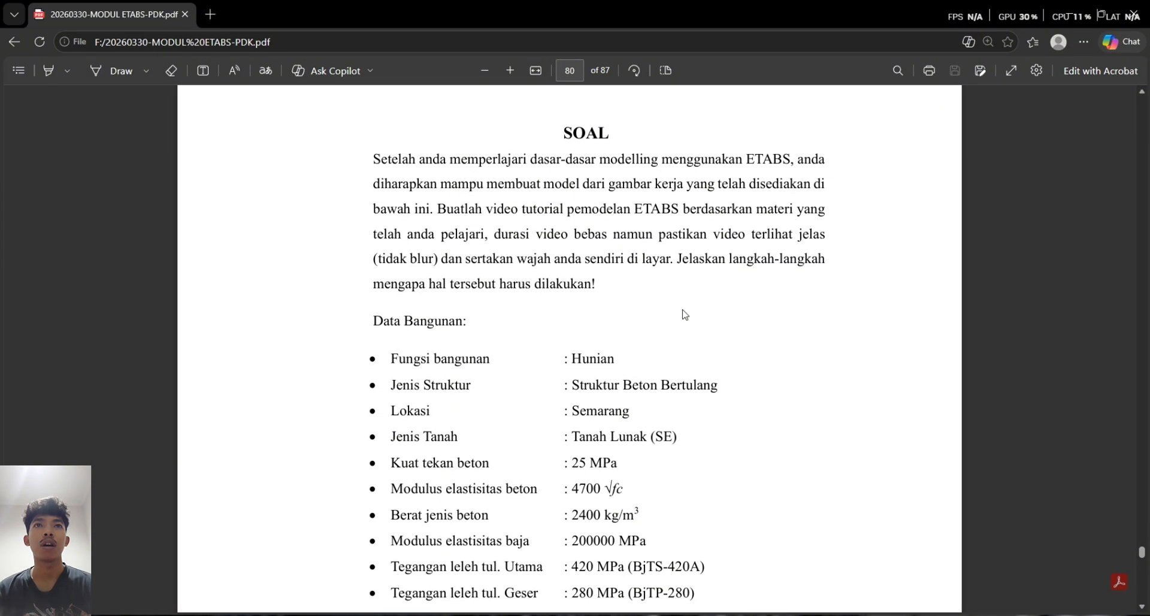
{"action": "scroll", "coordinate": [685, 316], "scroll_direction": "down", "scroll_amount": 1}
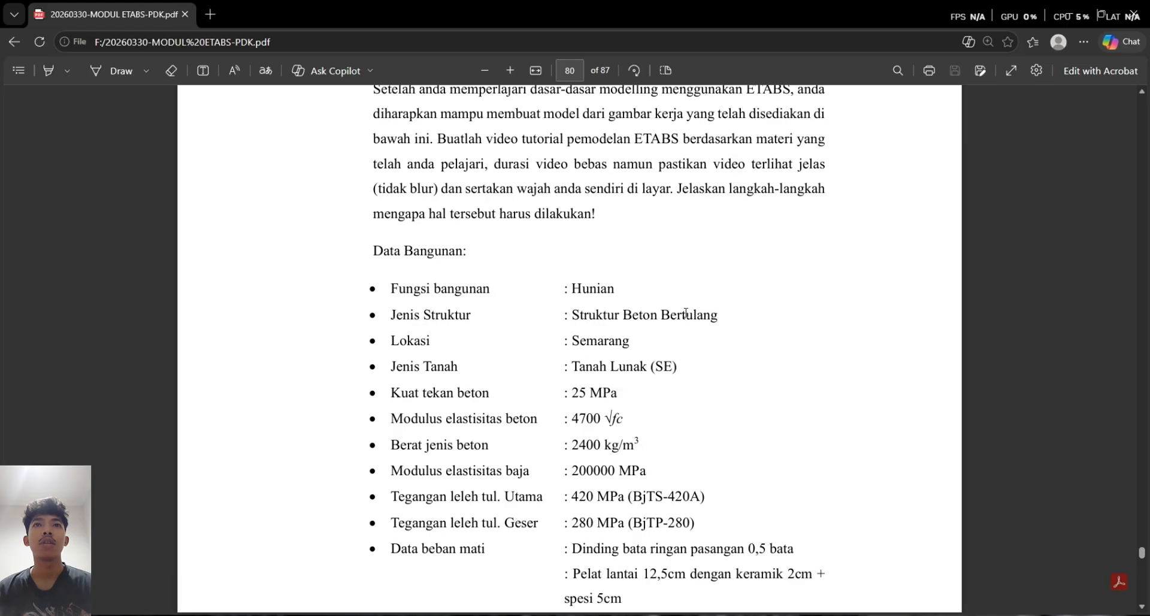
{"action": "scroll", "coordinate": [686, 330], "scroll_direction": "down", "scroll_amount": 1}
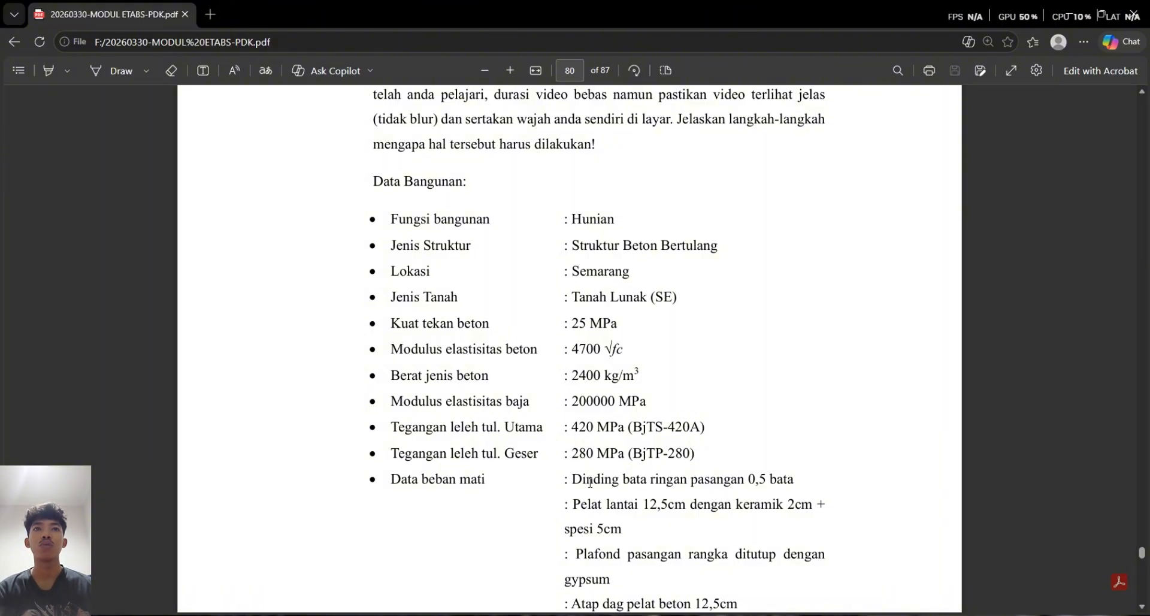
{"action": "scroll", "coordinate": [568, 431], "scroll_direction": "down", "scroll_amount": 1}
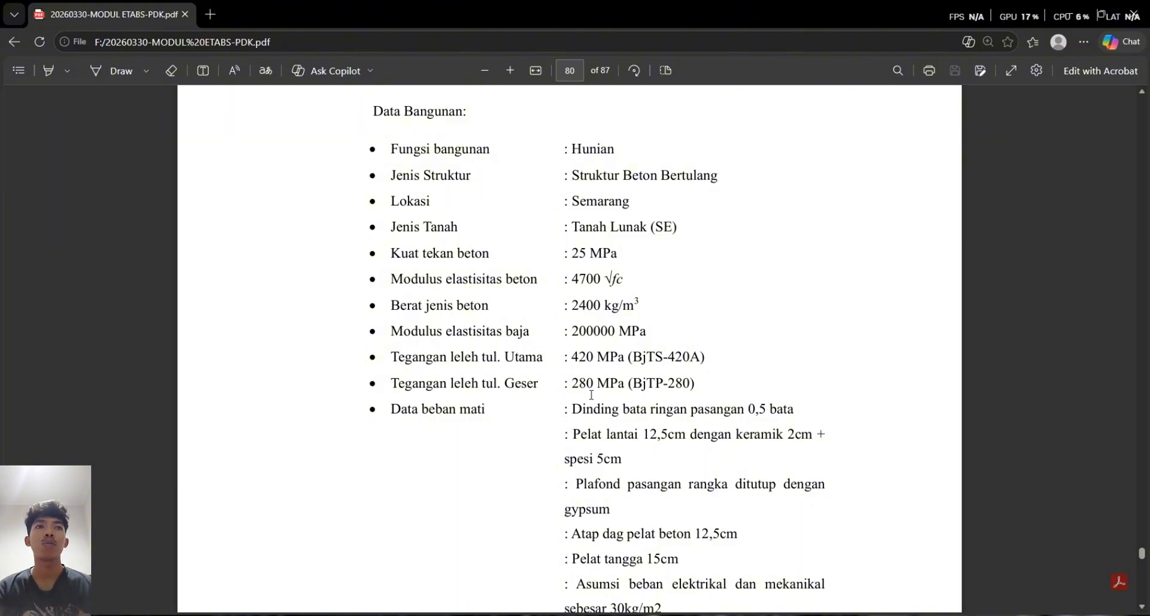
{"action": "scroll", "coordinate": [592, 395], "scroll_direction": "down", "scroll_amount": 1}
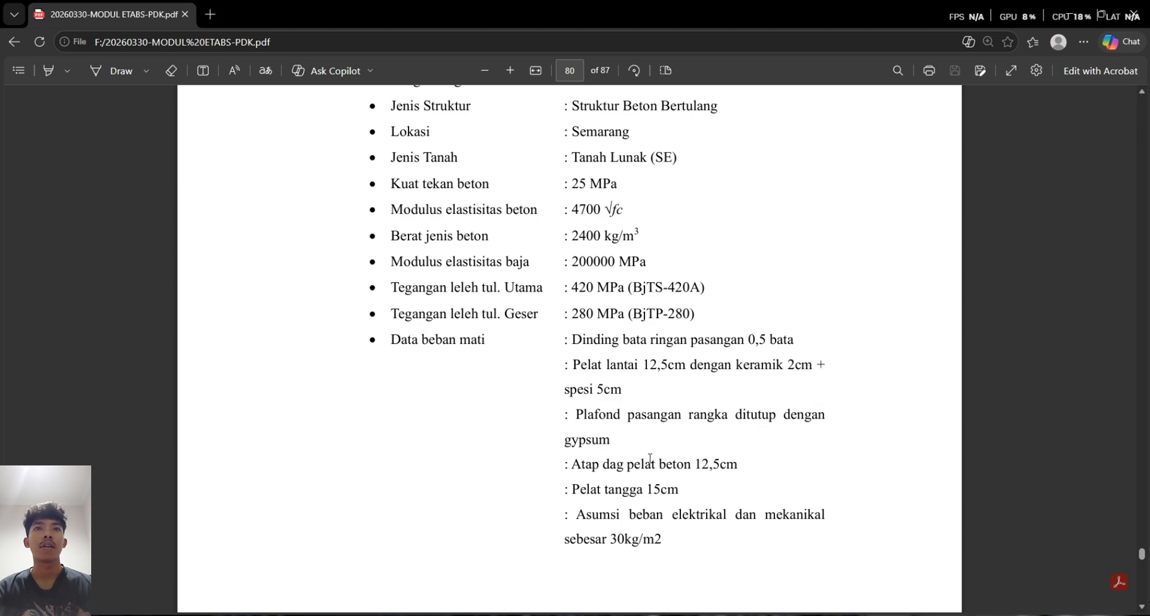
Examine the column plans from the ground floor to floor 4 and the section details of columns K-1 and K-2
{"action": "scroll", "coordinate": [650, 459], "scroll_direction": "down", "scroll_amount": 10}
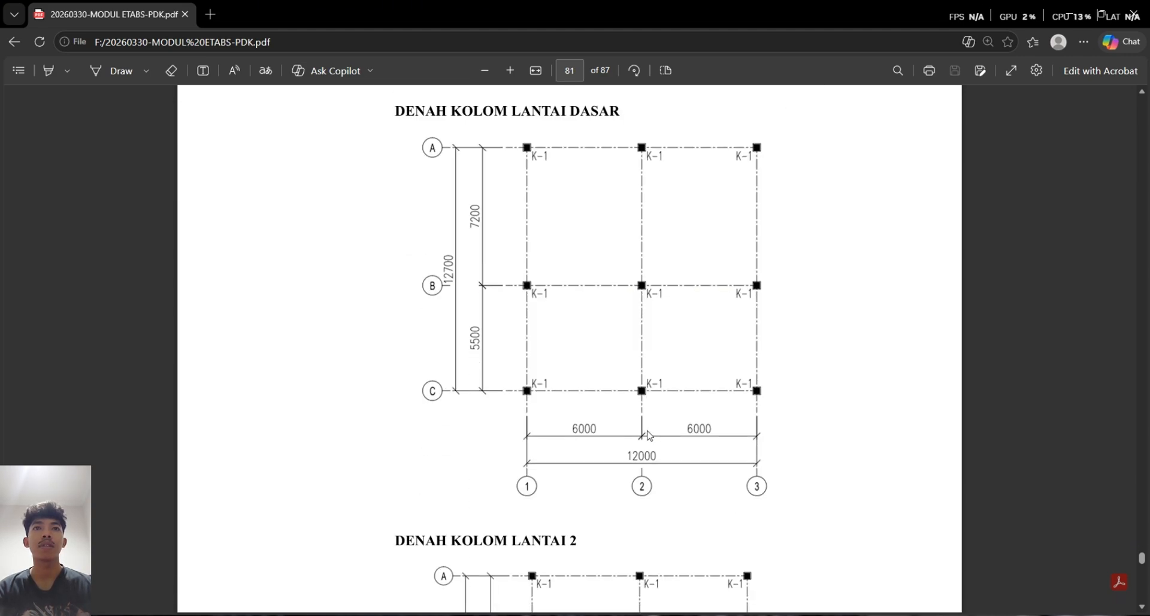
{"action": "scroll", "coordinate": [649, 434], "scroll_direction": "down", "scroll_amount": 5}
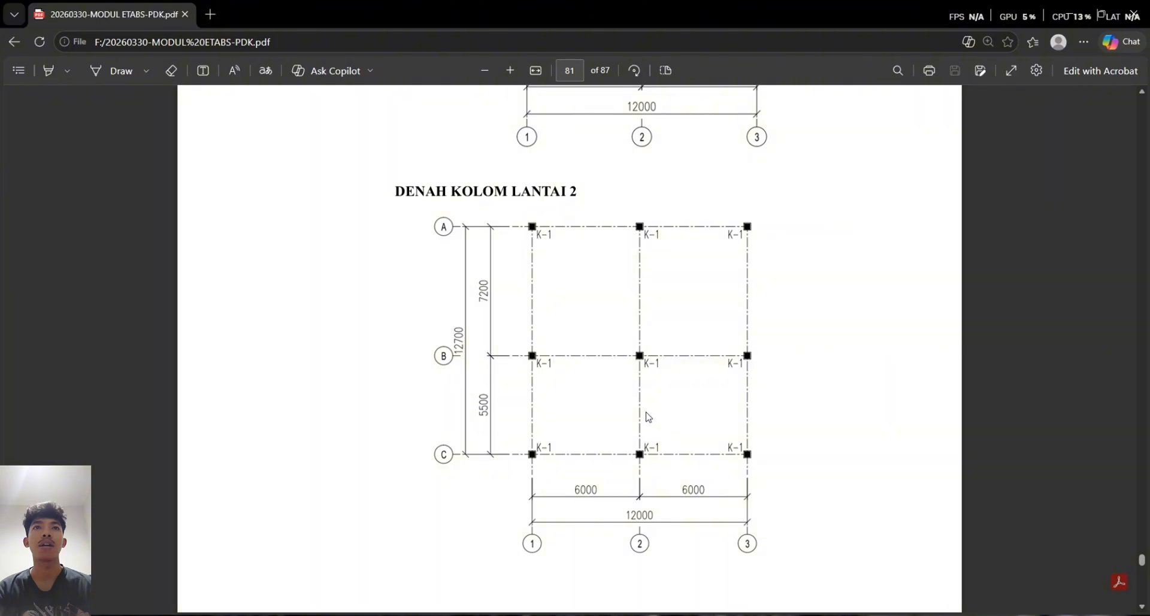
{"action": "scroll", "coordinate": [651, 407], "scroll_direction": "up", "scroll_amount": 6}
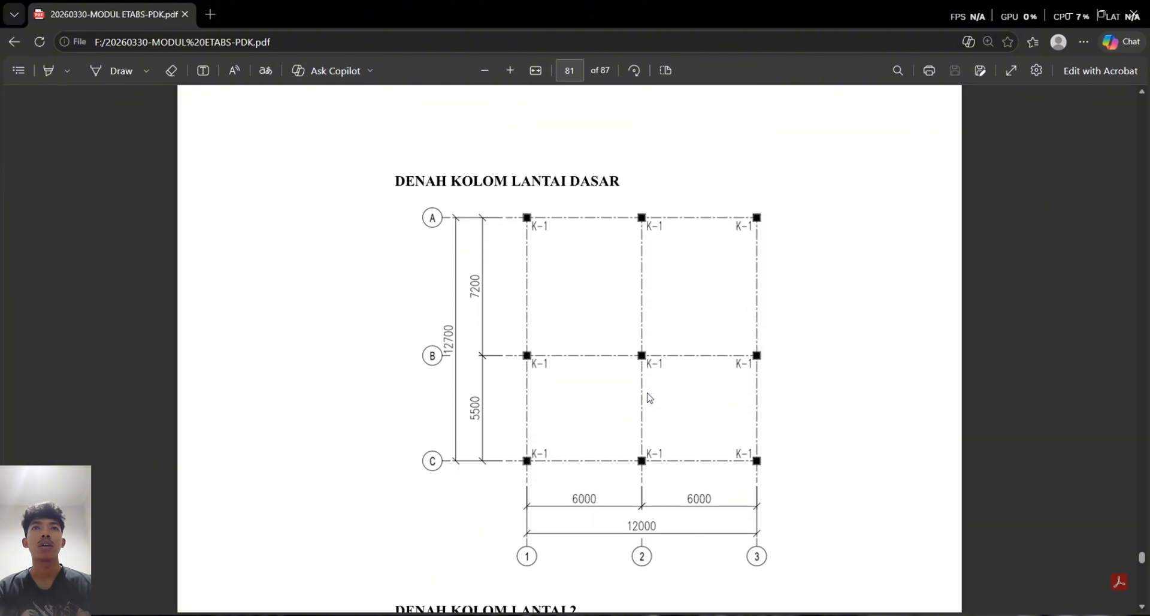
{"action": "scroll", "coordinate": [648, 397], "scroll_direction": "down", "scroll_amount": 6}
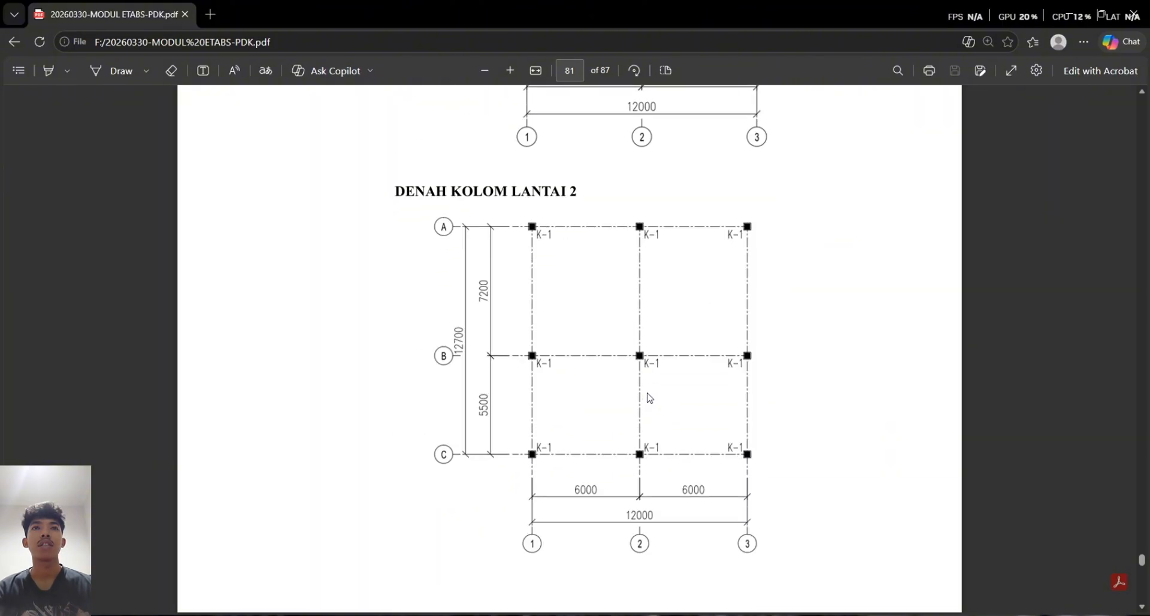
{"action": "scroll", "coordinate": [649, 397], "scroll_direction": "down", "scroll_amount": 7}
{"action": "scroll", "coordinate": [649, 398], "scroll_direction": "down", "scroll_amount": 16}
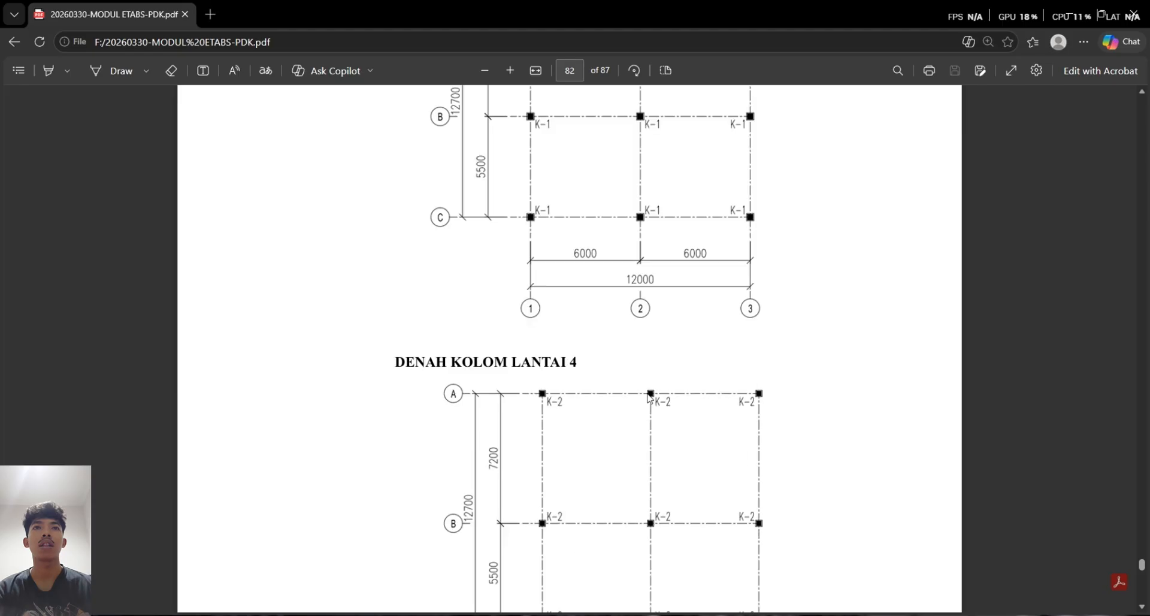
{"action": "scroll", "coordinate": [649, 398], "scroll_direction": "up", "scroll_amount": 2}
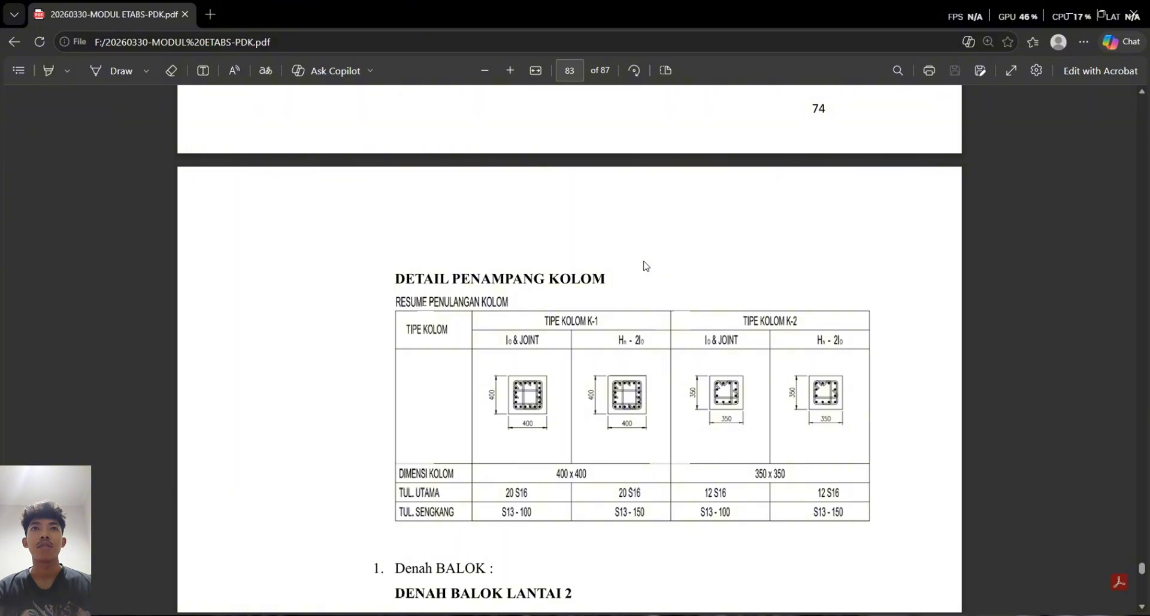
{"action": "scroll", "coordinate": [646, 265], "scroll_direction": "down", "scroll_amount": 1}
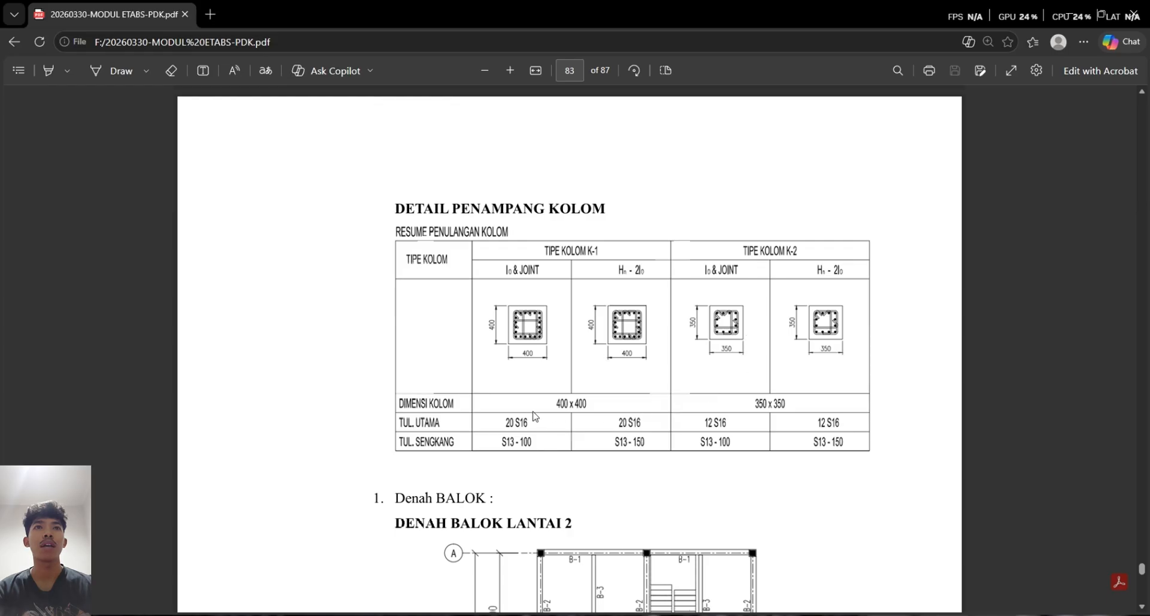
Examine the beam plans for floors 2 to 4 and the section details of beams B-1 and B-2
{"action": "scroll", "coordinate": [661, 335], "scroll_direction": "down", "scroll_amount": 5}
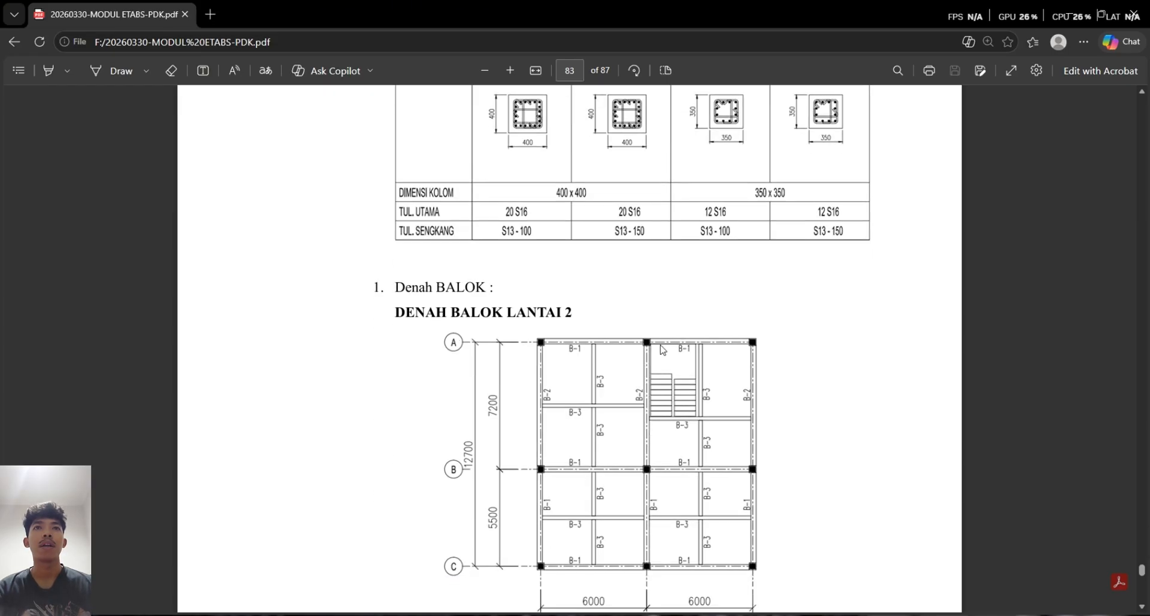
{"action": "scroll", "coordinate": [659, 348], "scroll_direction": "down", "scroll_amount": 1}
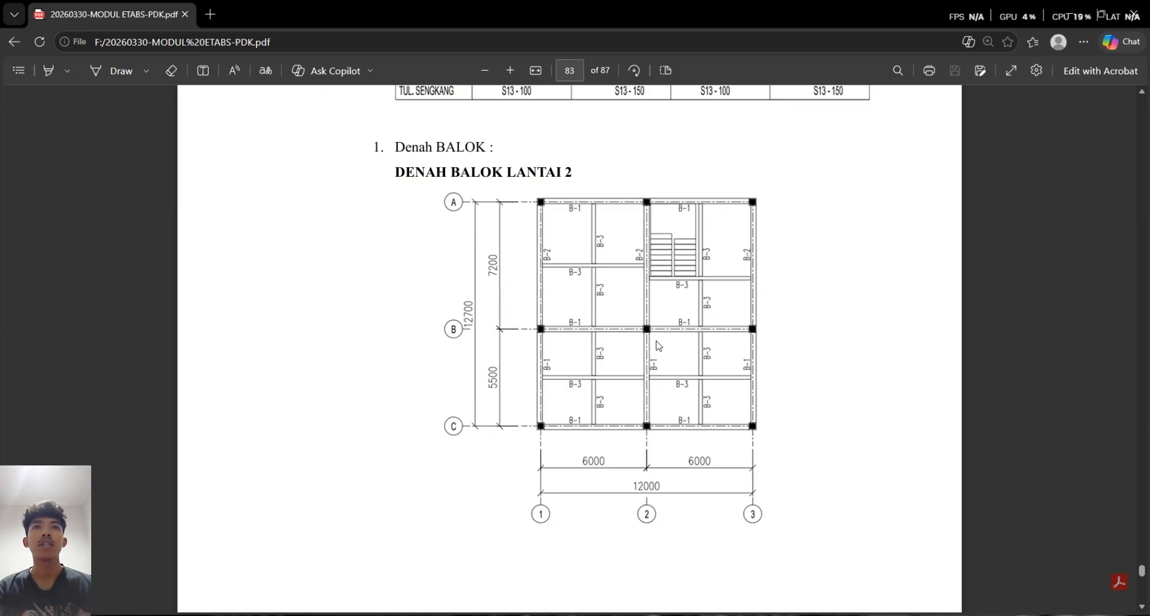
{"action": "scroll", "coordinate": [657, 345], "scroll_direction": "down", "scroll_amount": 14}
{"action": "scroll", "coordinate": [649, 336], "scroll_direction": "up", "scroll_amount": 2}
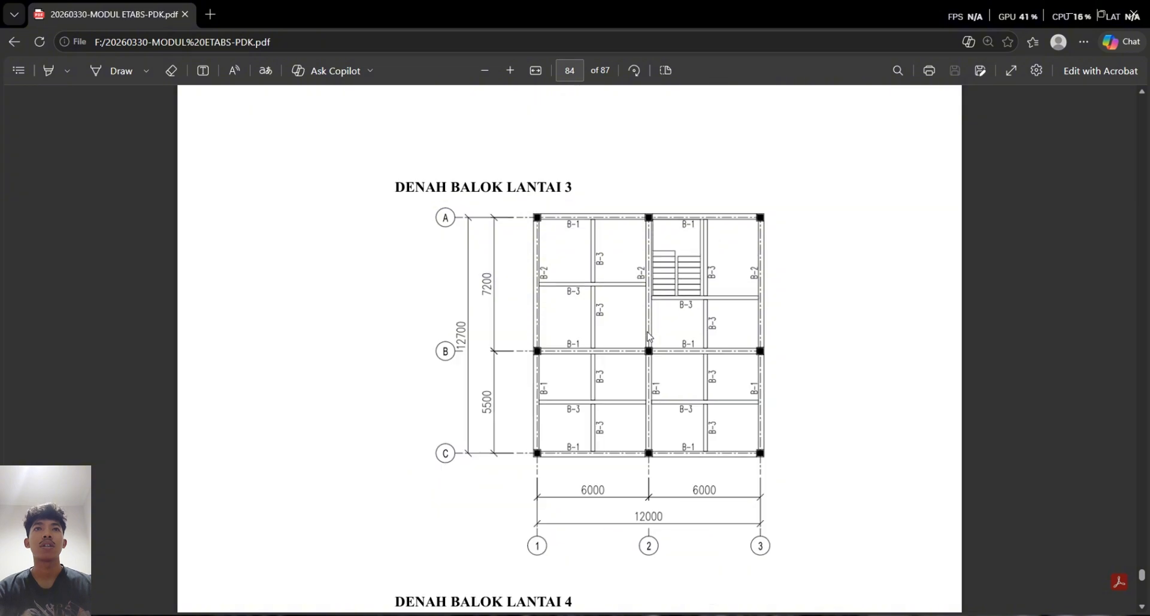
{"action": "scroll", "coordinate": [649, 337], "scroll_direction": "down", "scroll_amount": 20}
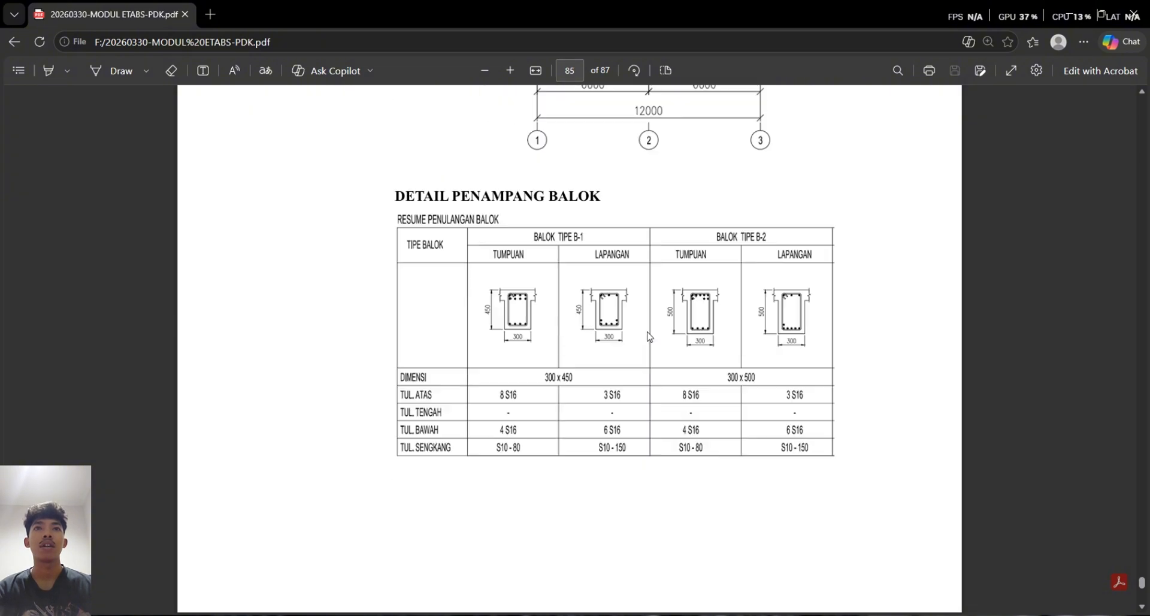
{"action": "scroll", "coordinate": [649, 337], "scroll_direction": "up", "scroll_amount": 1}
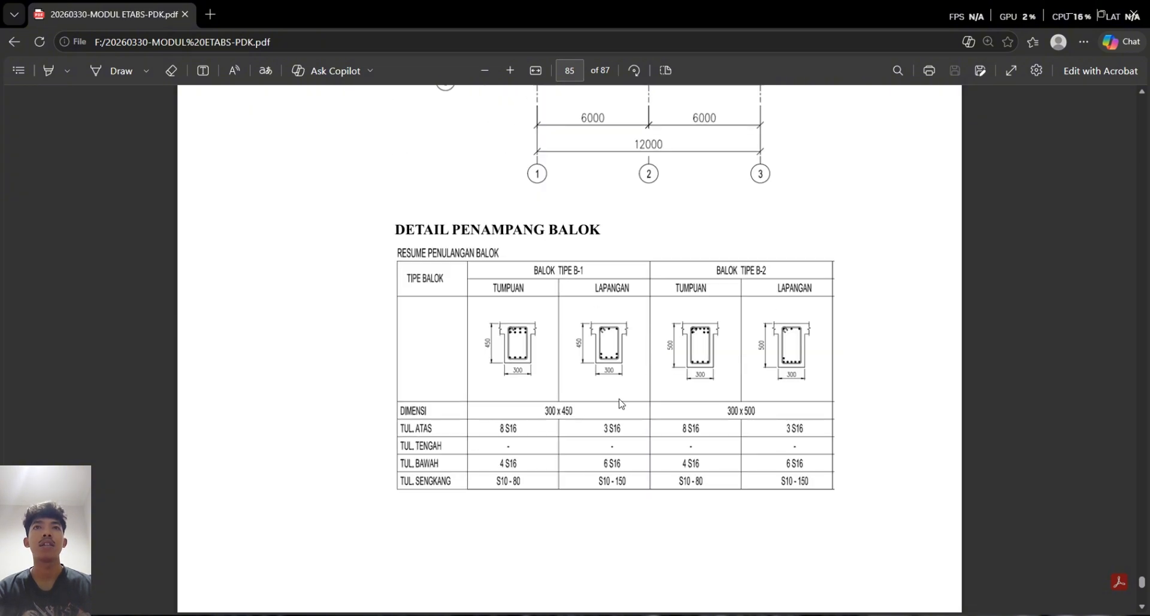
{"action": "scroll", "coordinate": [618, 345], "scroll_direction": "down", "scroll_amount": 3}
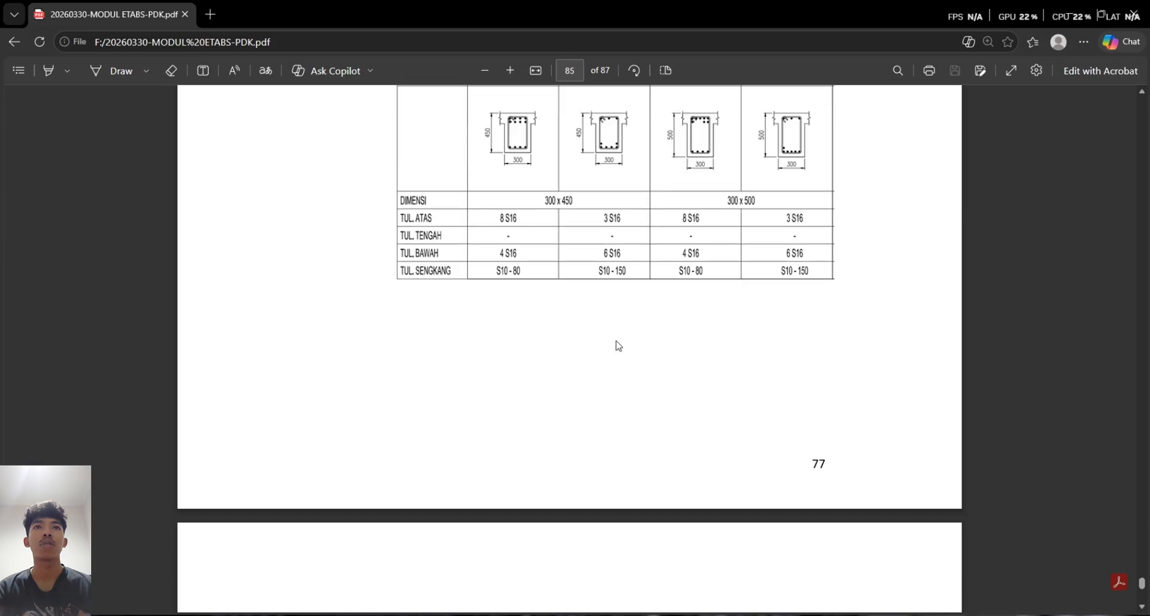
{"action": "scroll", "coordinate": [619, 345], "scroll_direction": "down", "scroll_amount": 5}
{"action": "scroll", "coordinate": [619, 345], "scroll_direction": "up", "scroll_amount": 5}
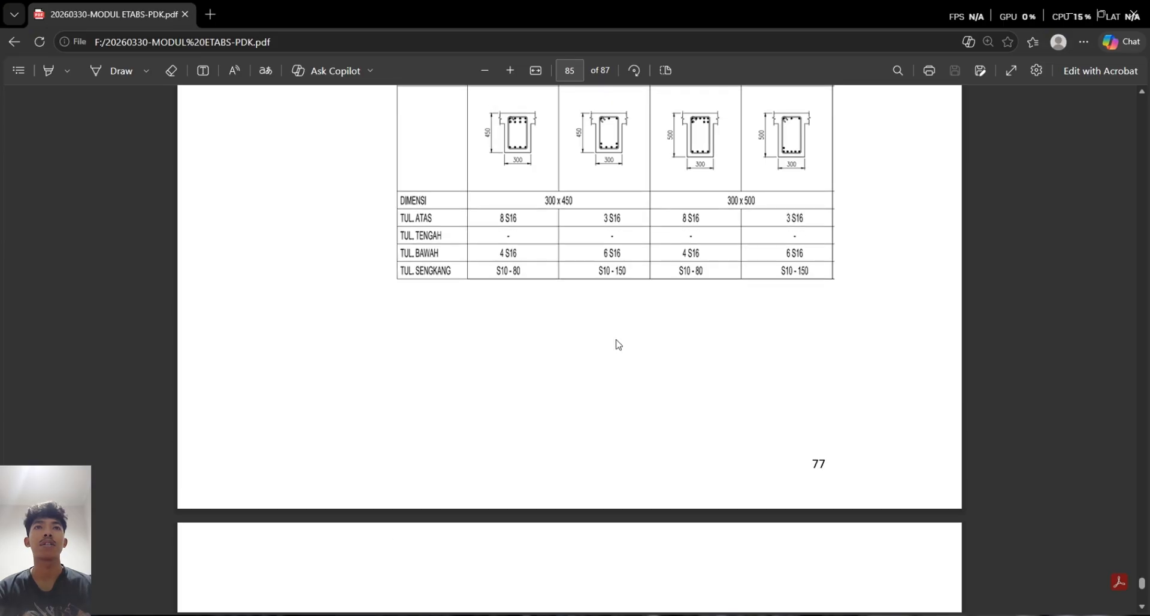
{"action": "scroll", "coordinate": [619, 345], "scroll_direction": "up", "scroll_amount": 1}
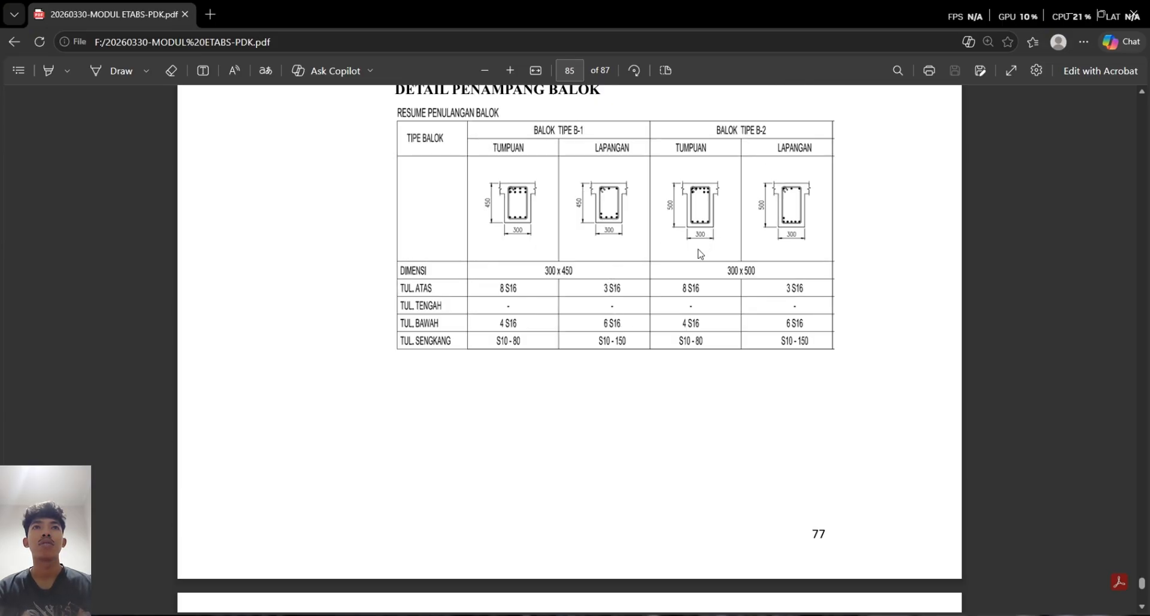
Review the slab plan for floors 2 to 4 and the building elevation, plus the B-3 and B-4 beam details
{"action": "scroll", "coordinate": [700, 254], "scroll_direction": "down", "scroll_amount": 15}
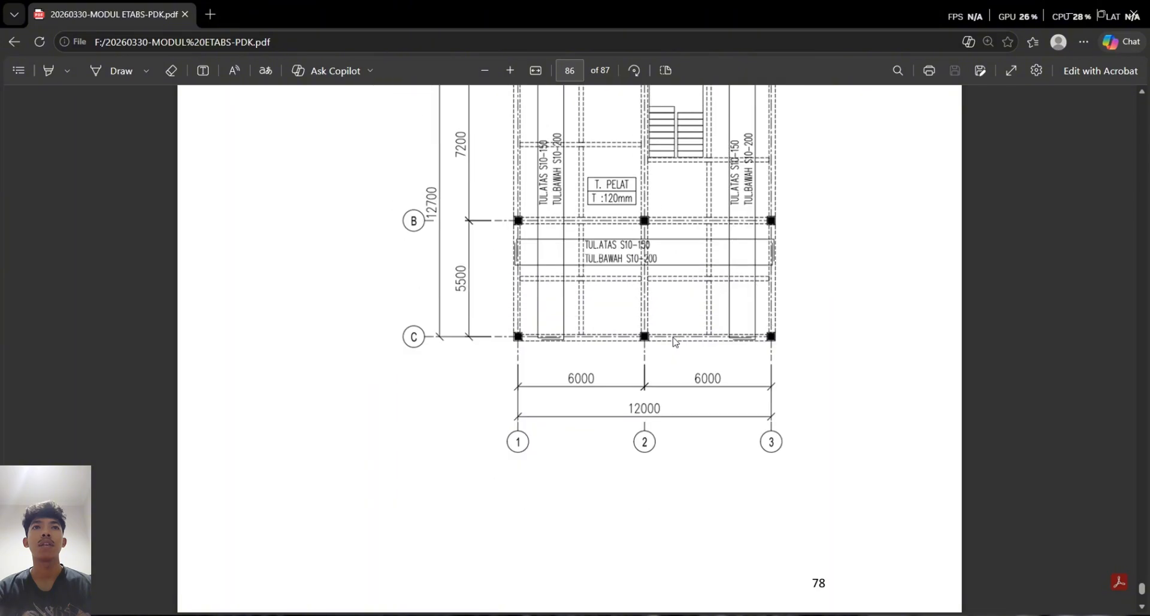
{"action": "scroll", "coordinate": [676, 341], "scroll_direction": "down", "scroll_amount": 4}
{"action": "scroll", "coordinate": [657, 336], "scroll_direction": "up", "scroll_amount": 5}
{"action": "scroll", "coordinate": [658, 336], "scroll_direction": "down", "scroll_amount": 10}
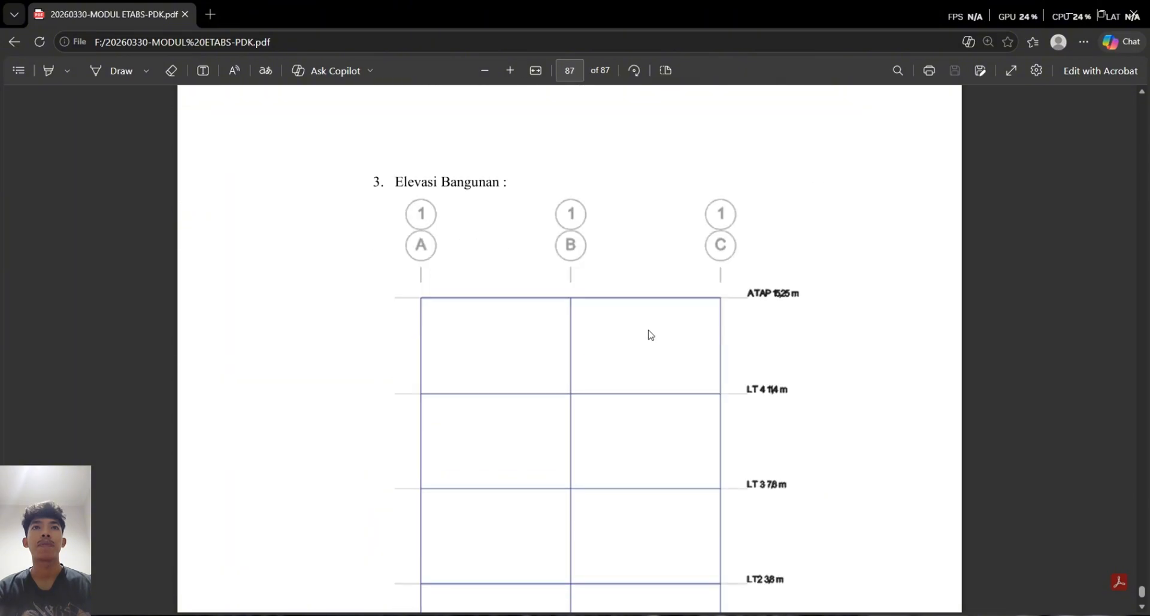
{"action": "scroll", "coordinate": [651, 335], "scroll_direction": "down", "scroll_amount": 1}
{"action": "scroll", "coordinate": [646, 329], "scroll_direction": "up", "scroll_amount": 20}
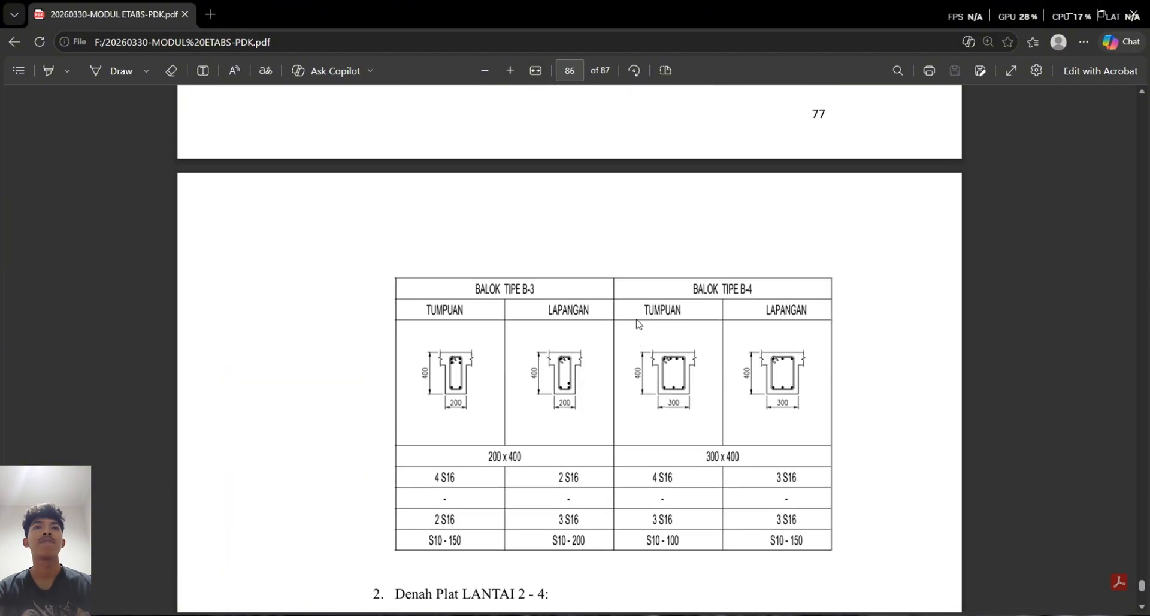
Go back through the plans to recheck the building data list, then return to the model initialization settings in ETABS
{"action": "scroll", "coordinate": [639, 324], "scroll_direction": "up", "scroll_amount": 20}
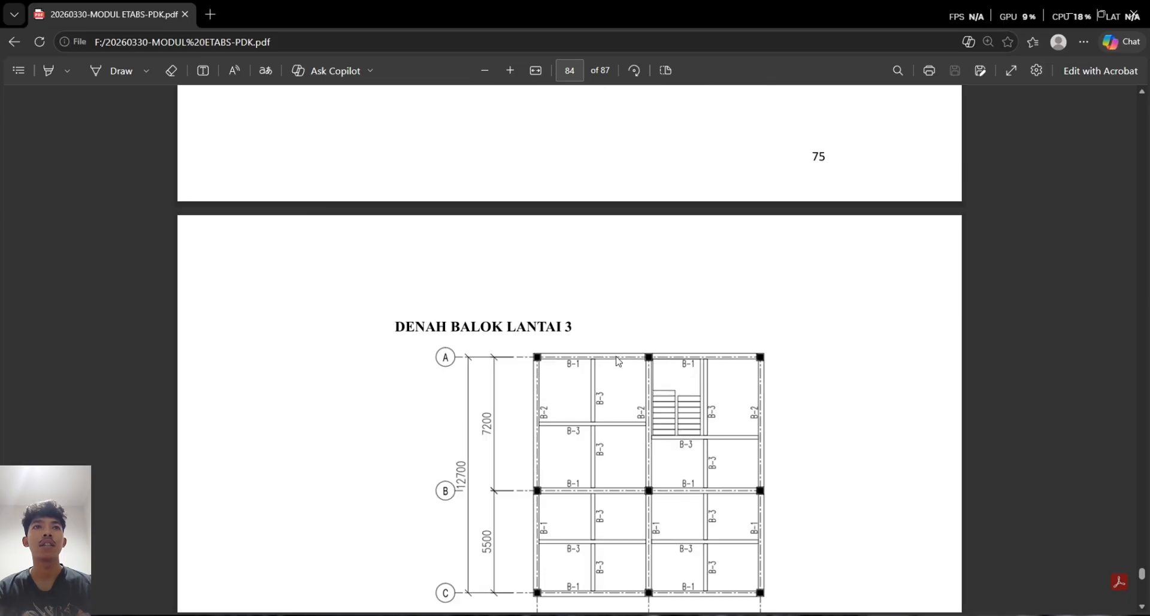
{"action": "scroll", "coordinate": [619, 299], "scroll_direction": "up", "scroll_amount": 1}
{"action": "scroll", "coordinate": [617, 287], "scroll_direction": "down", "scroll_amount": 5}
{"action": "scroll", "coordinate": [615, 275], "scroll_direction": "up", "scroll_amount": 15}
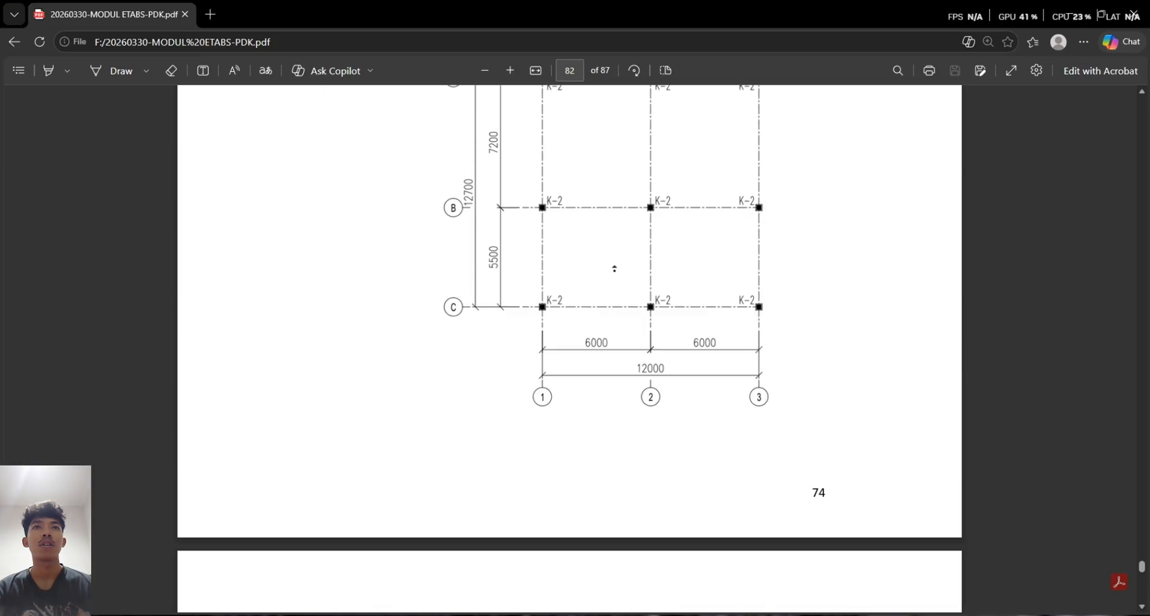
{"action": "scroll", "coordinate": [614, 268], "scroll_direction": "up", "scroll_amount": 20}
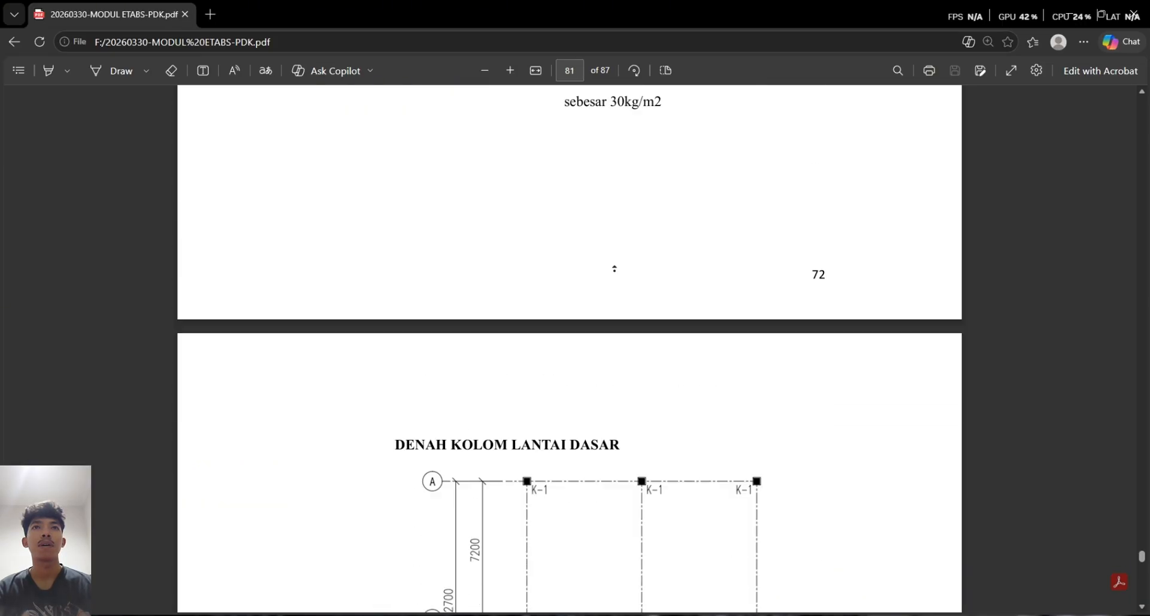
{"action": "scroll", "coordinate": [614, 269], "scroll_direction": "up", "scroll_amount": 7}
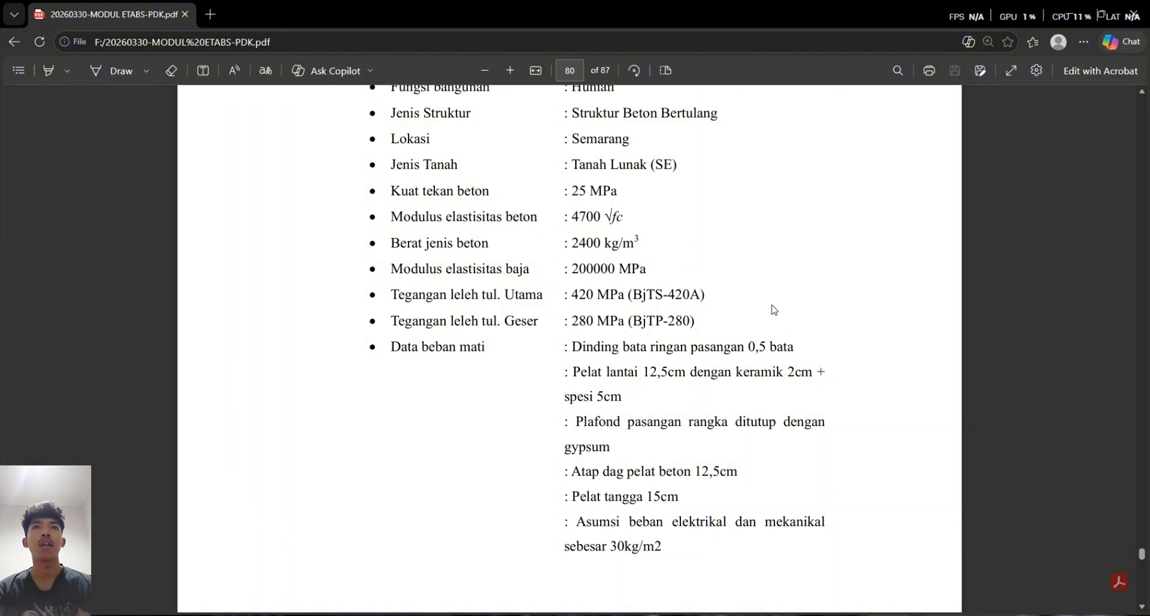
{"action": "scroll", "coordinate": [659, 287], "scroll_direction": "up", "scroll_amount": 3}
{"action": "scroll", "coordinate": [707, 303], "scroll_direction": "down", "scroll_amount": 1}
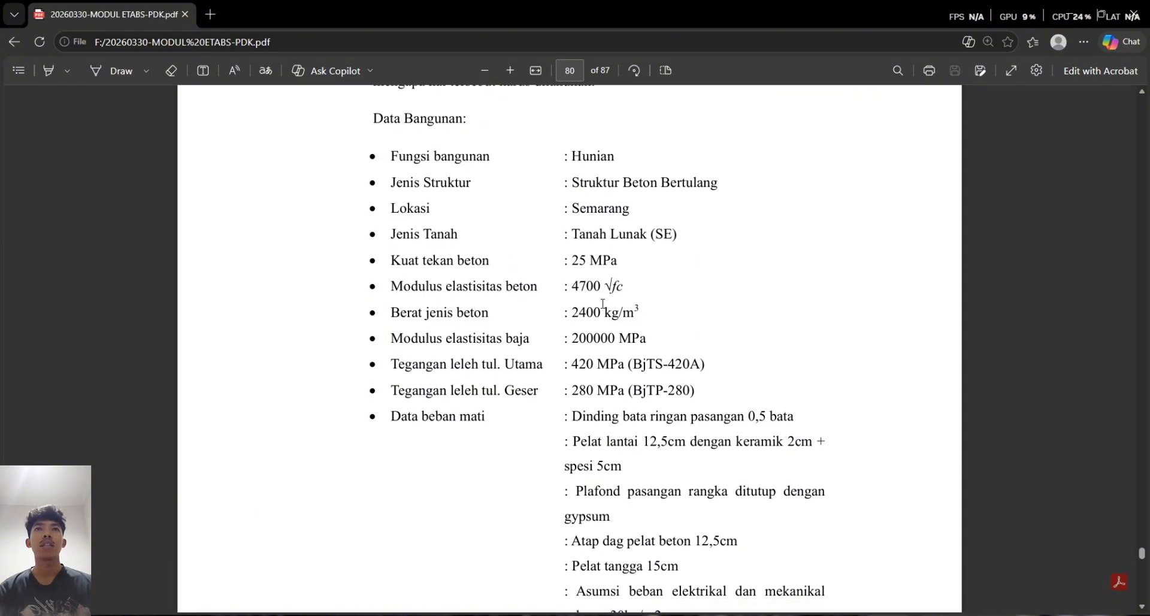
{"action": "scroll", "coordinate": [689, 270], "scroll_direction": "up", "scroll_amount": 2}
{"action": "scroll", "coordinate": [599, 281], "scroll_direction": "down", "scroll_amount": 2}
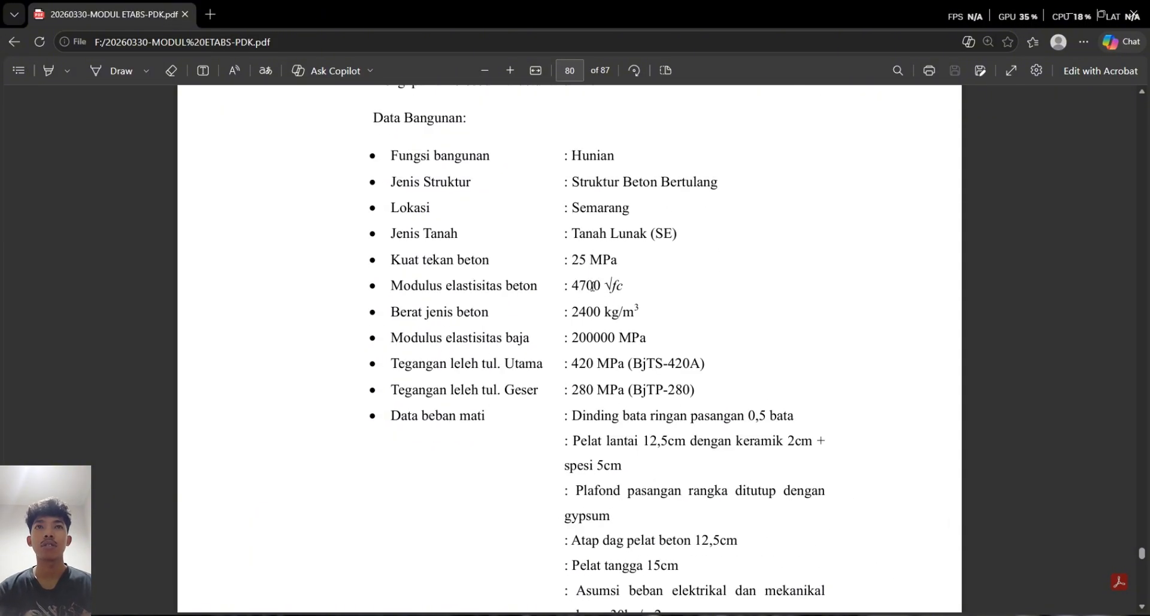
{"action": "key", "text": "alt+Tab"}
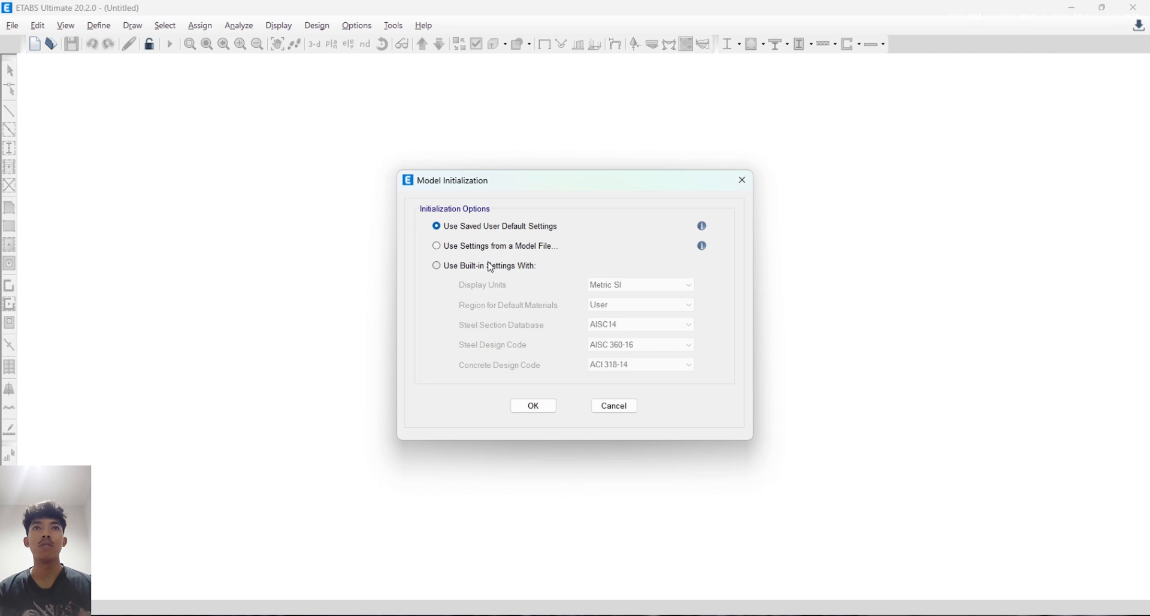
Initialize the model with built-in settings, using Metric SI display units and User as the region for default materials
{"action": "left_click", "coordinate": [486, 265]}
{"action": "left_click", "coordinate": [637, 289]}
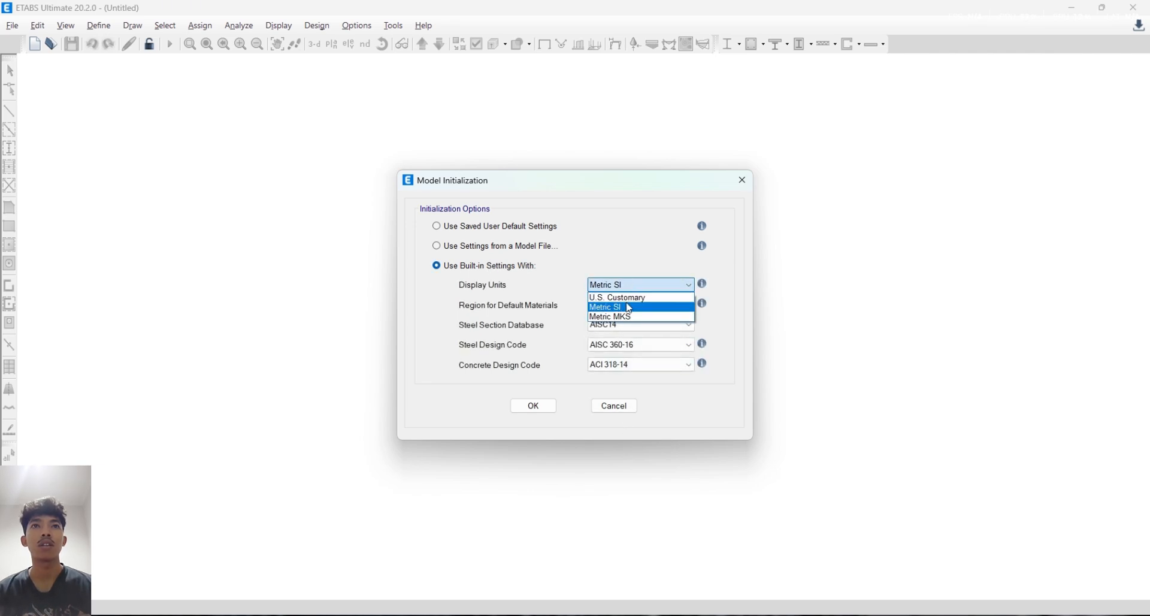
{"action": "left_click", "coordinate": [621, 308]}
{"action": "left_click", "coordinate": [638, 304]}
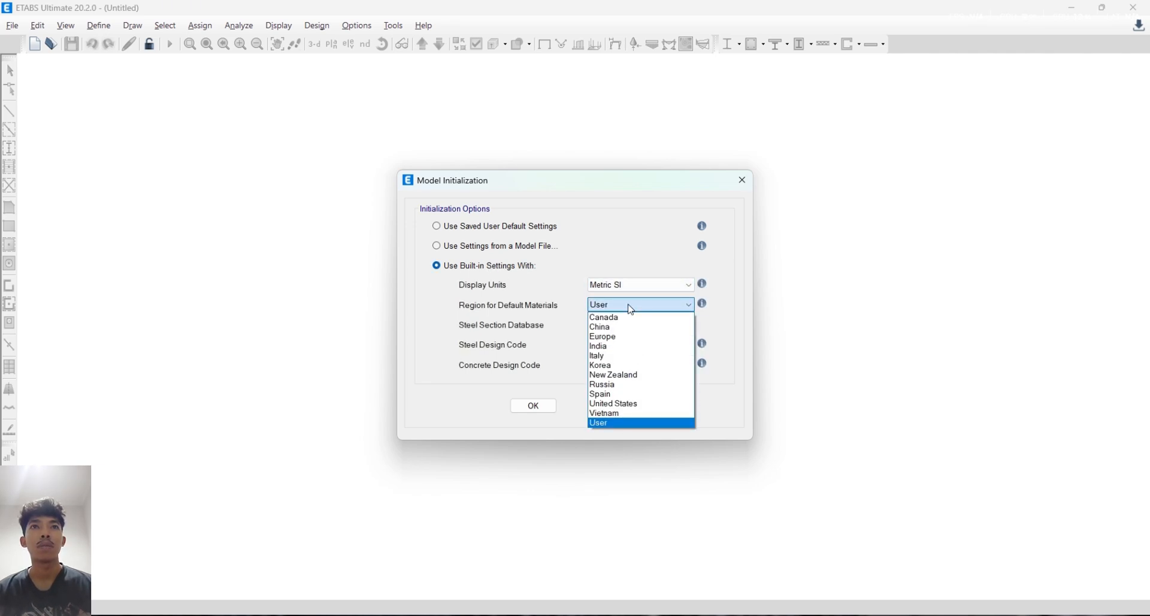
{"action": "left_click", "coordinate": [620, 423]}
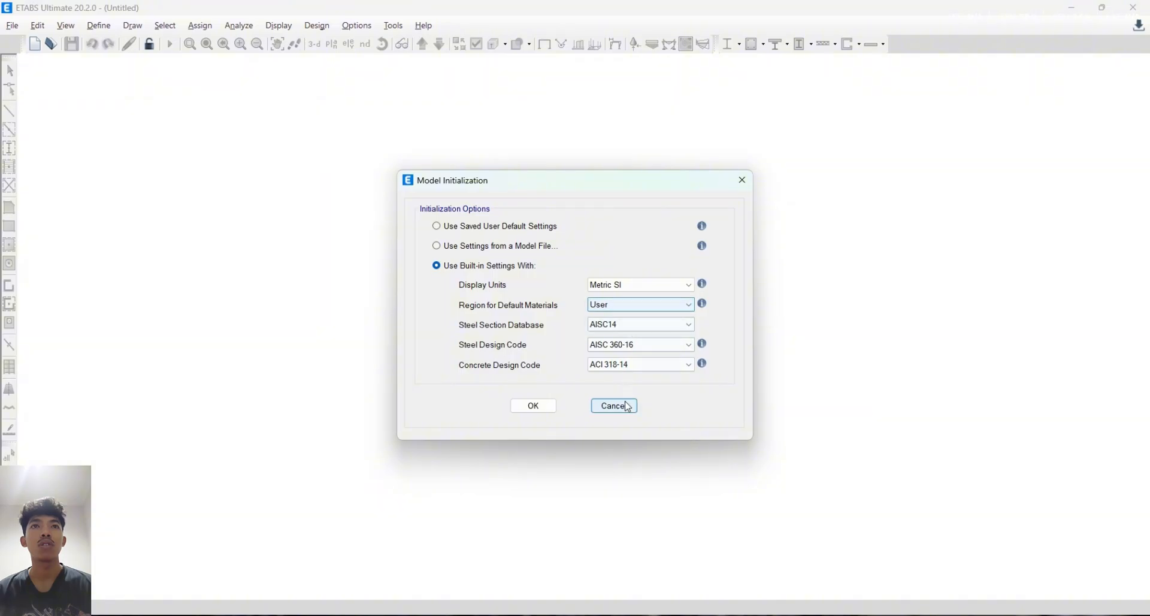
{"action": "left_click", "coordinate": [542, 406]}
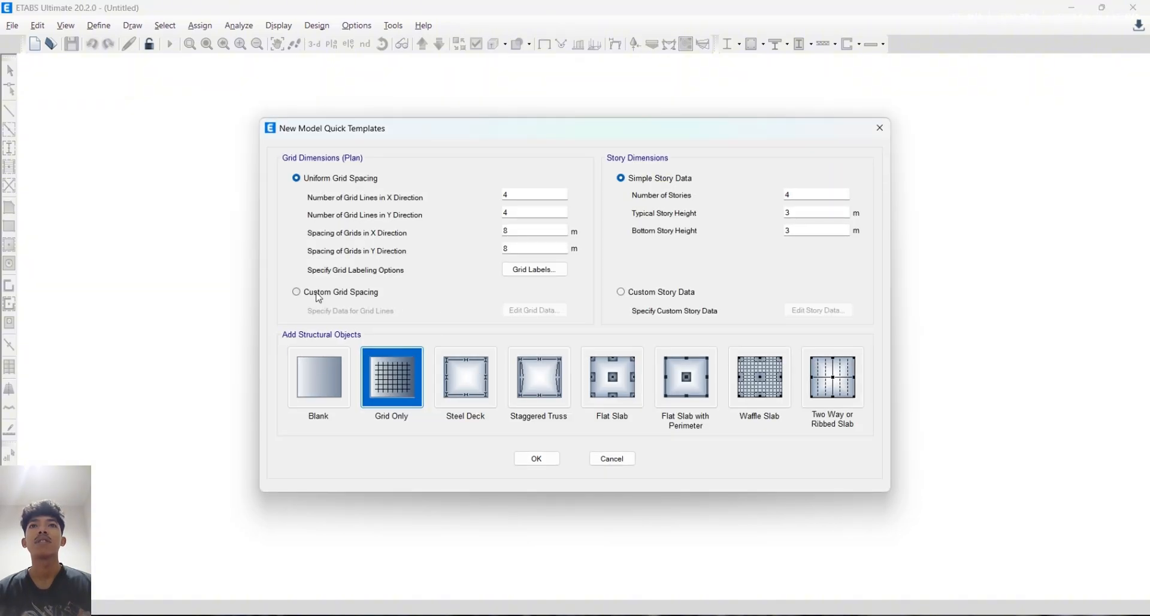
Switch to custom grid spacing, delete X grid lines B to D, and add a new line B
{"action": "left_click", "coordinate": [319, 296]}
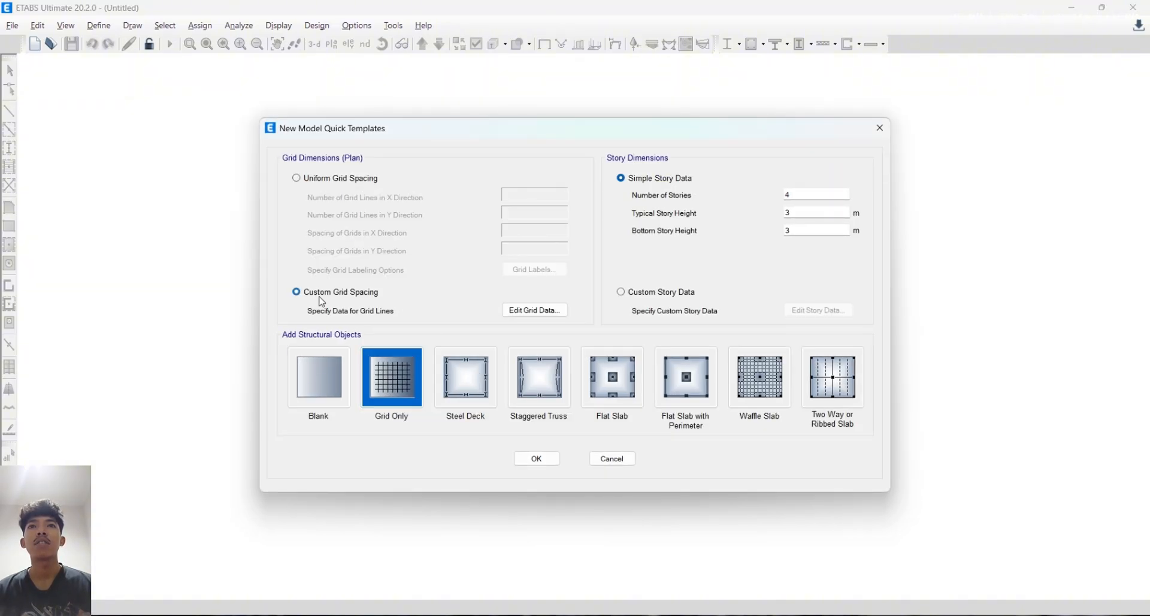
{"action": "left_click", "coordinate": [537, 310]}
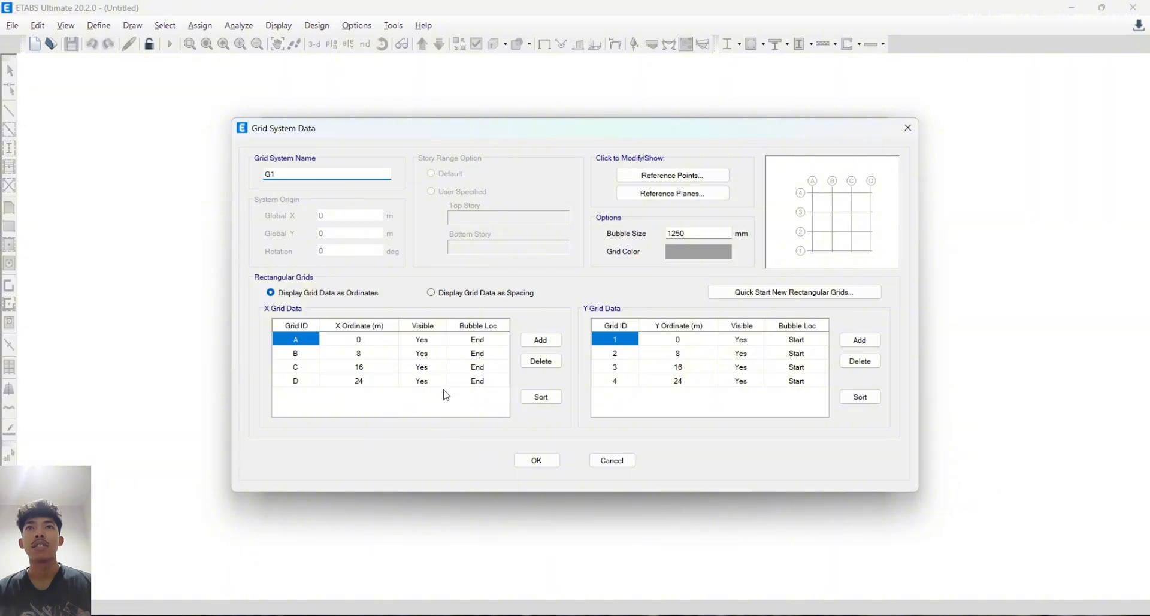
{"action": "left_click_drag", "start_coordinate": [295, 367], "coordinate": [295, 382]}
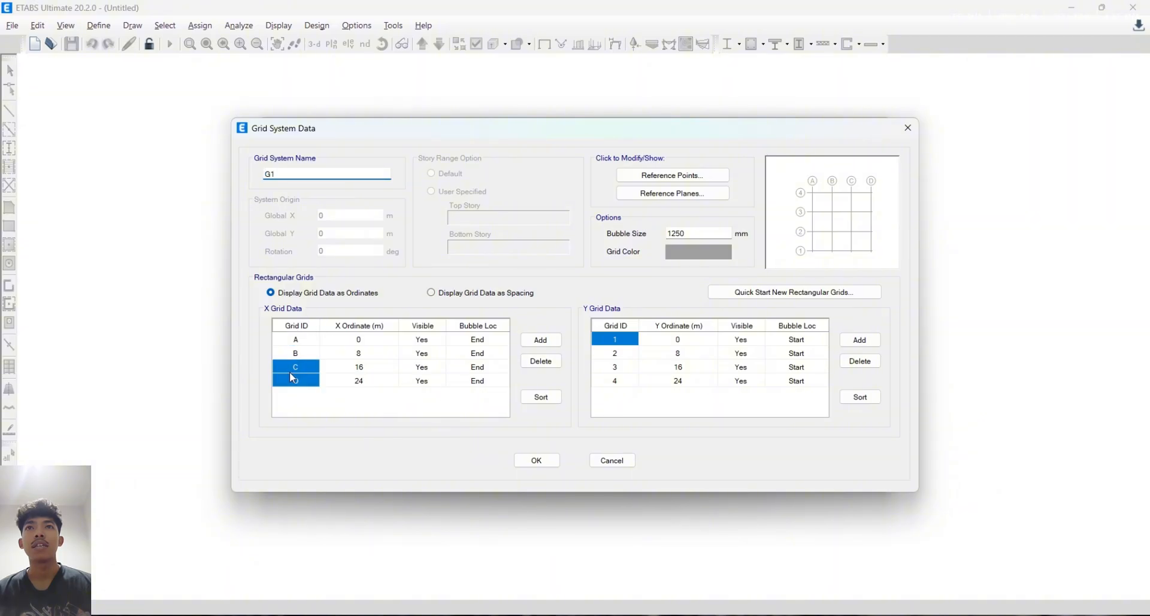
{"action": "left_click", "coordinate": [541, 361]}
{"action": "left_click", "coordinate": [541, 360]}
{"action": "left_click", "coordinate": [551, 345]}
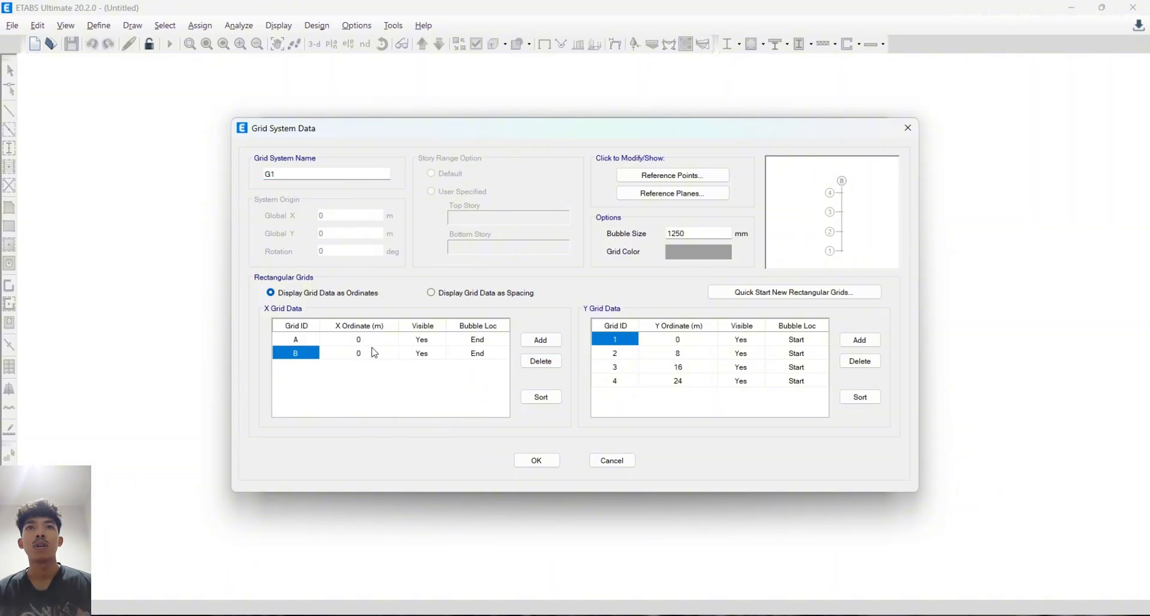
Following the ground-floor column plan in the PDF, set X grid line B to 6 m and add line C at 12 m
{"action": "left_click", "coordinate": [366, 355]}
{"action": "key", "text": "alt+Tab"}
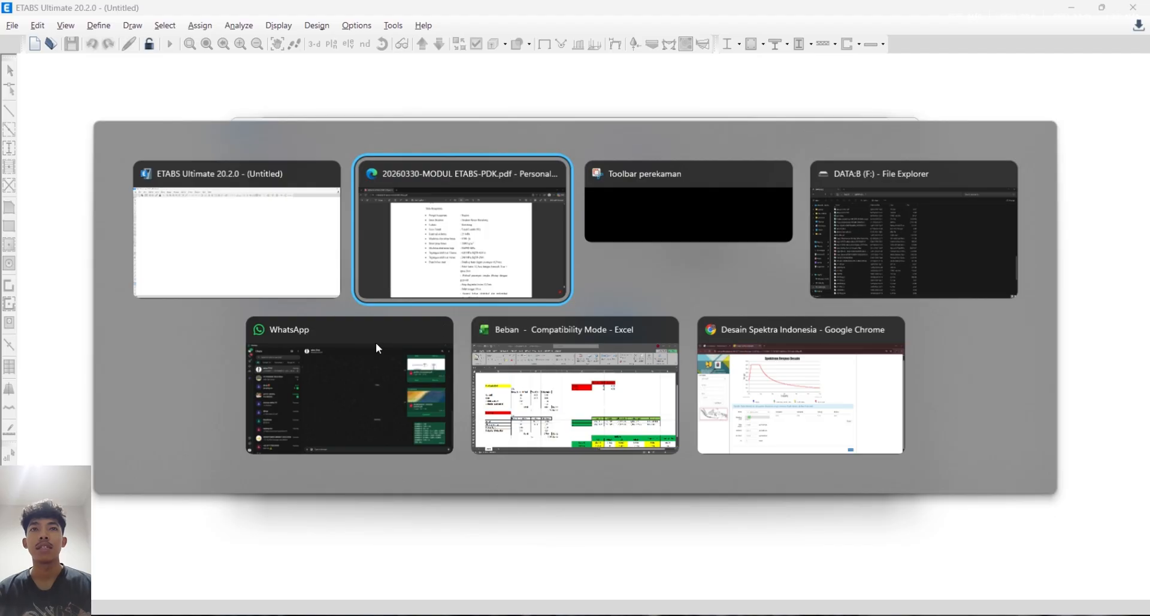
{"action": "scroll", "coordinate": [483, 314], "scroll_direction": "down", "scroll_amount": 15}
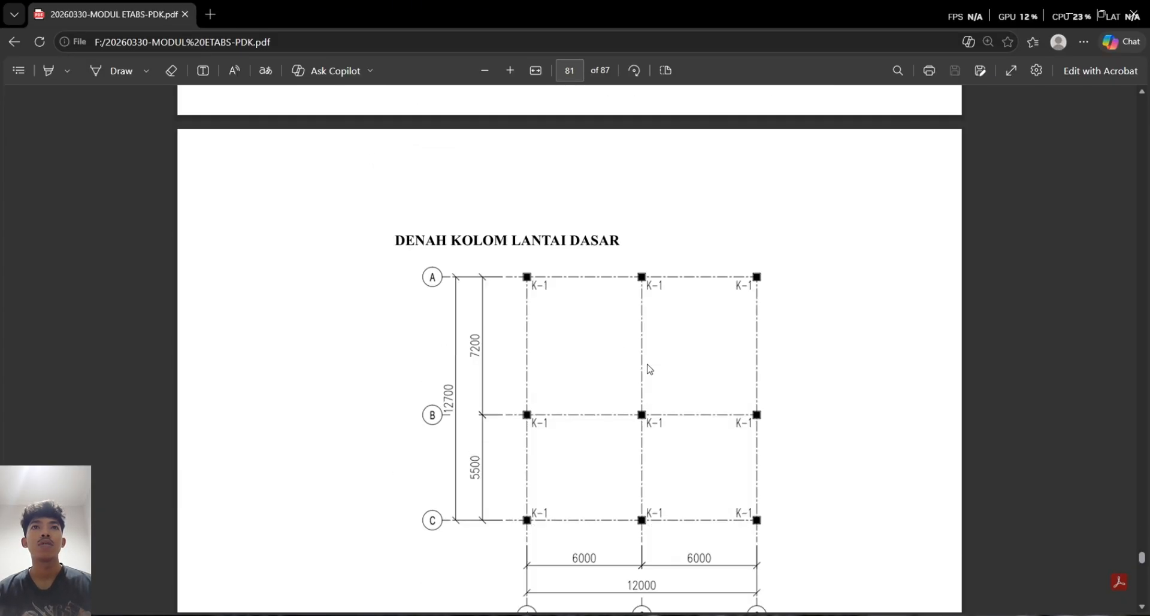
{"action": "scroll", "coordinate": [645, 370], "scroll_direction": "up", "scroll_amount": 3}
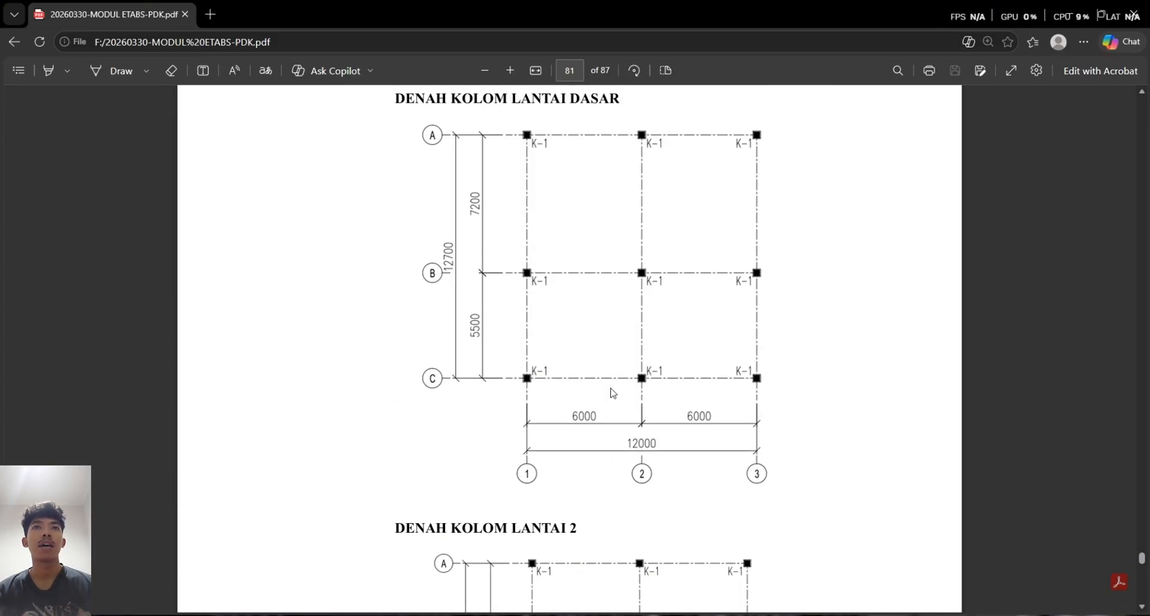
{"action": "key", "text": "alt+Tab"}
{"action": "key", "text": "alt+Tab"}
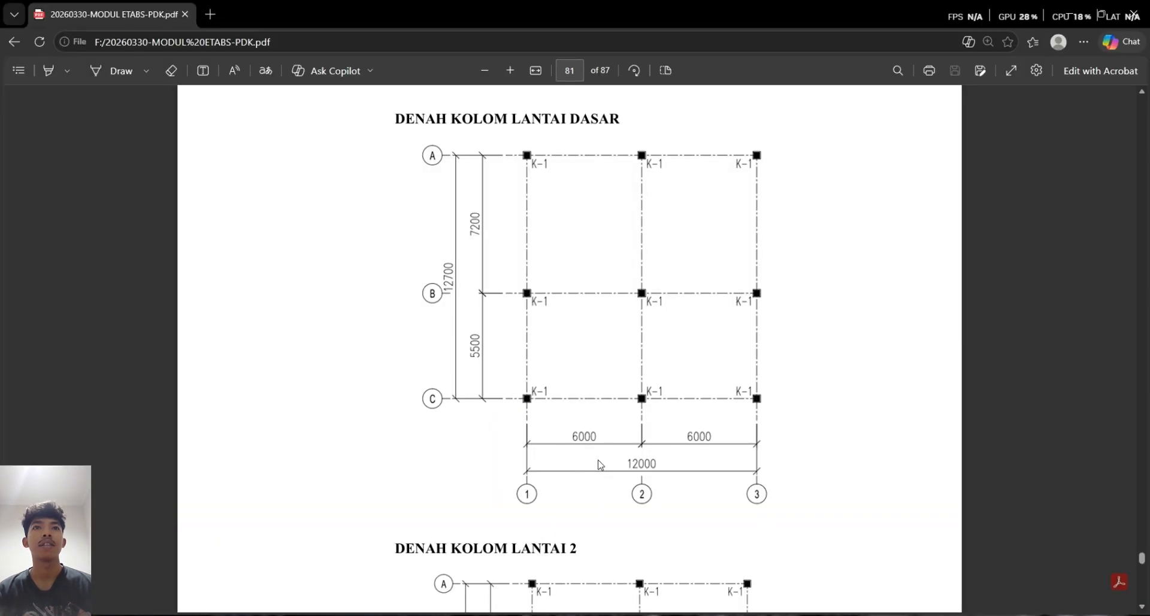
{"action": "key", "text": "alt+Tab"}
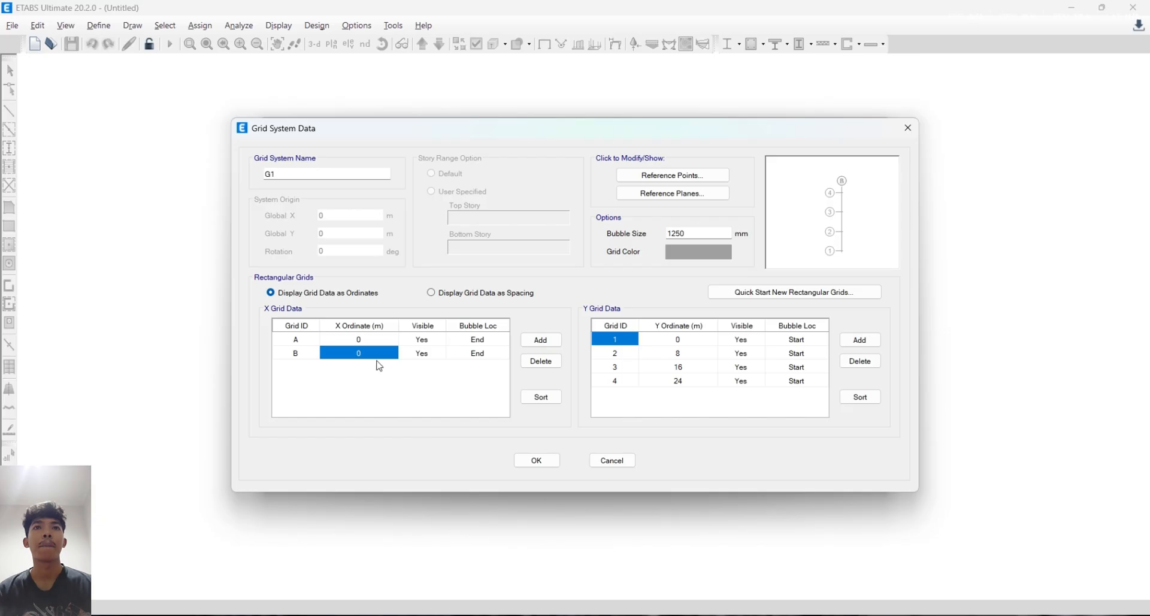
{"action": "type", "text": "6"}
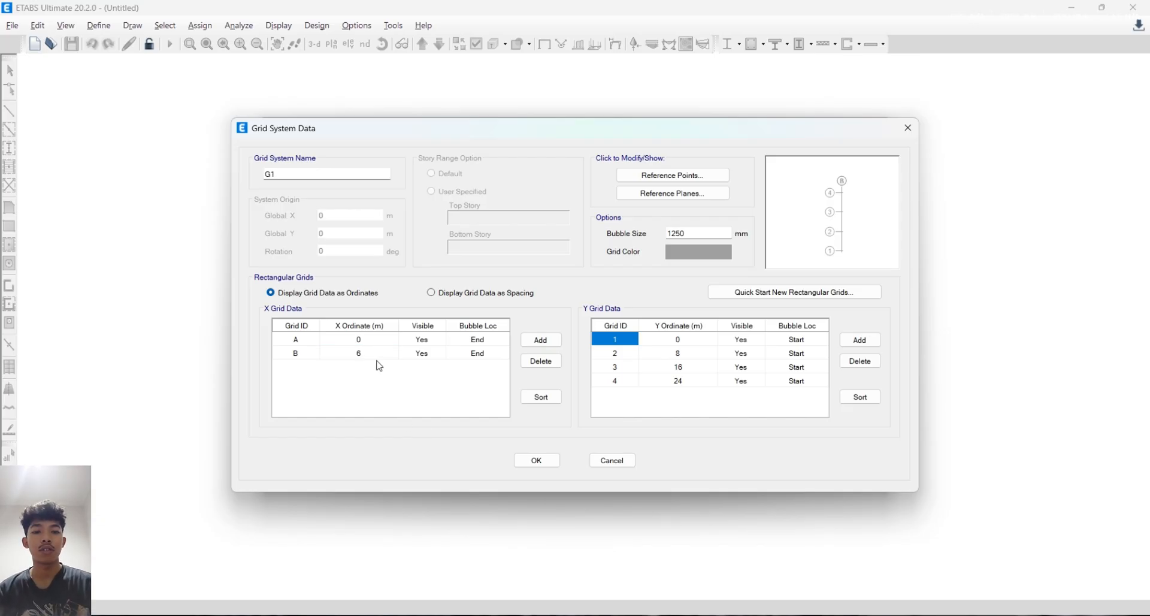
{"action": "left_click", "coordinate": [541, 341]}
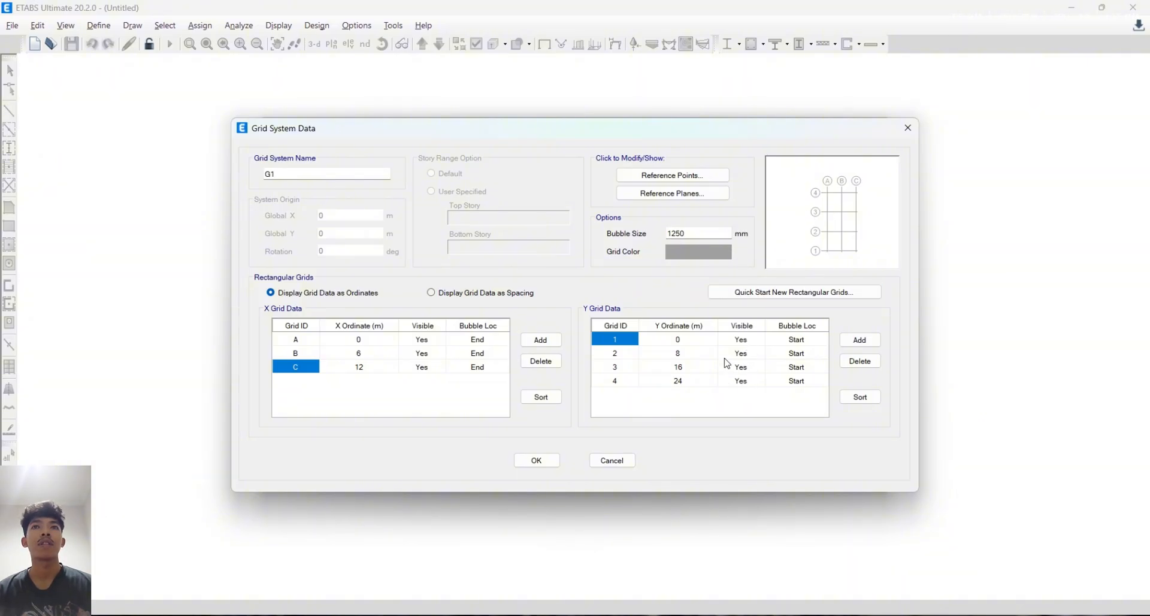
Replace Y grid lines 2 to 4 with a new line 2 at 5.5 m, taken from the ground-floor column plan
{"action": "left_click", "coordinate": [632, 381]}
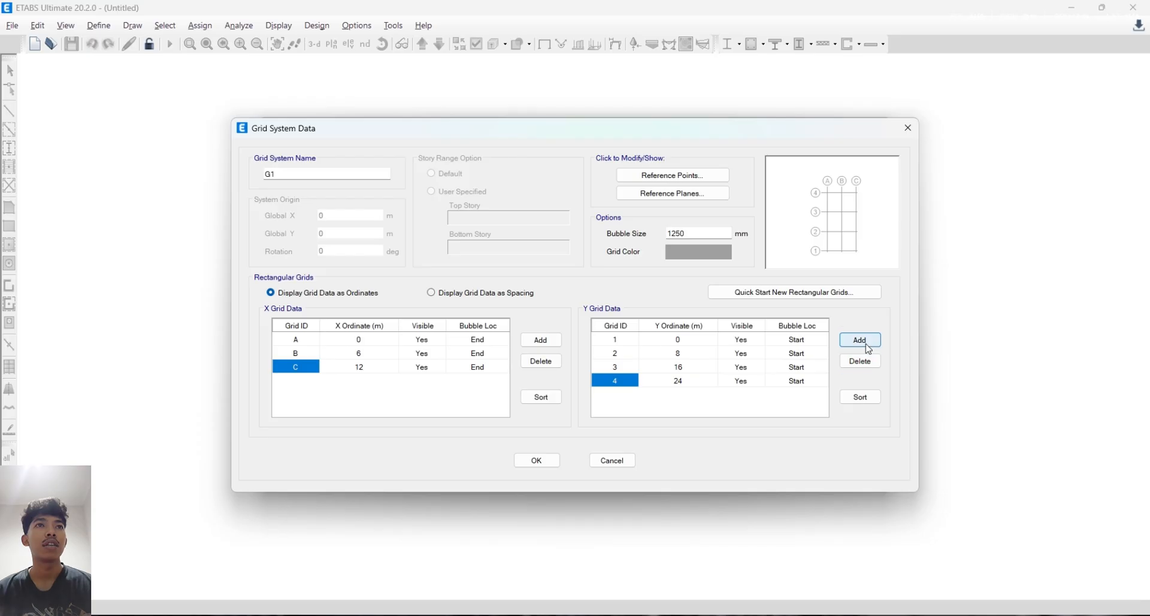
{"action": "left_click", "coordinate": [860, 361]}
{"action": "left_click", "coordinate": [860, 361]}
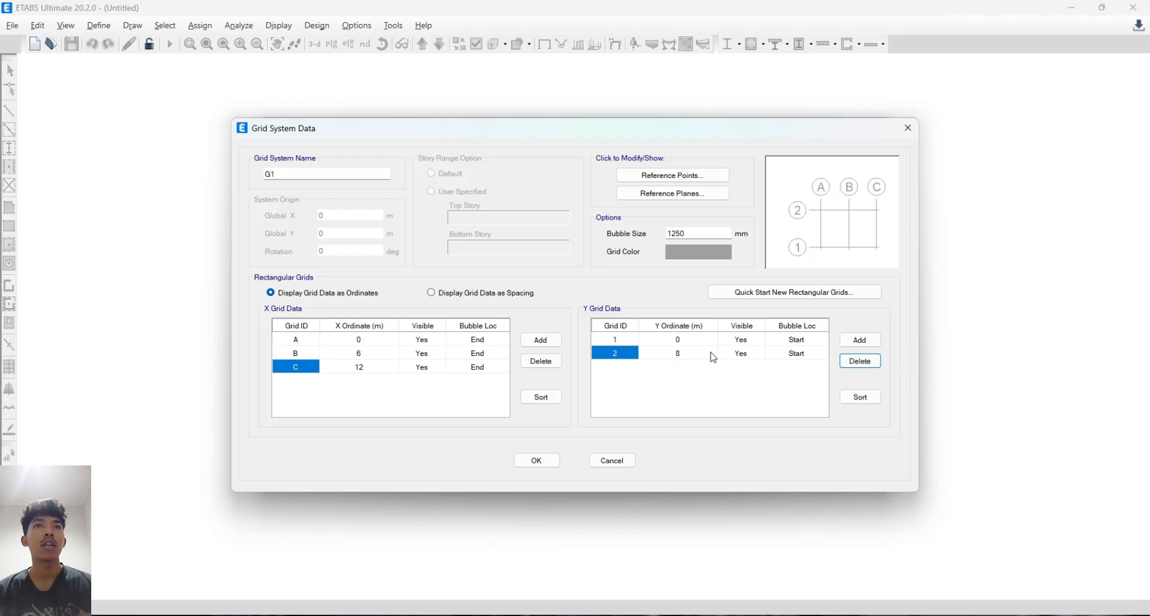
{"action": "left_click", "coordinate": [861, 361]}
{"action": "left_click", "coordinate": [860, 340]}
{"action": "key", "text": "alt+Tab"}
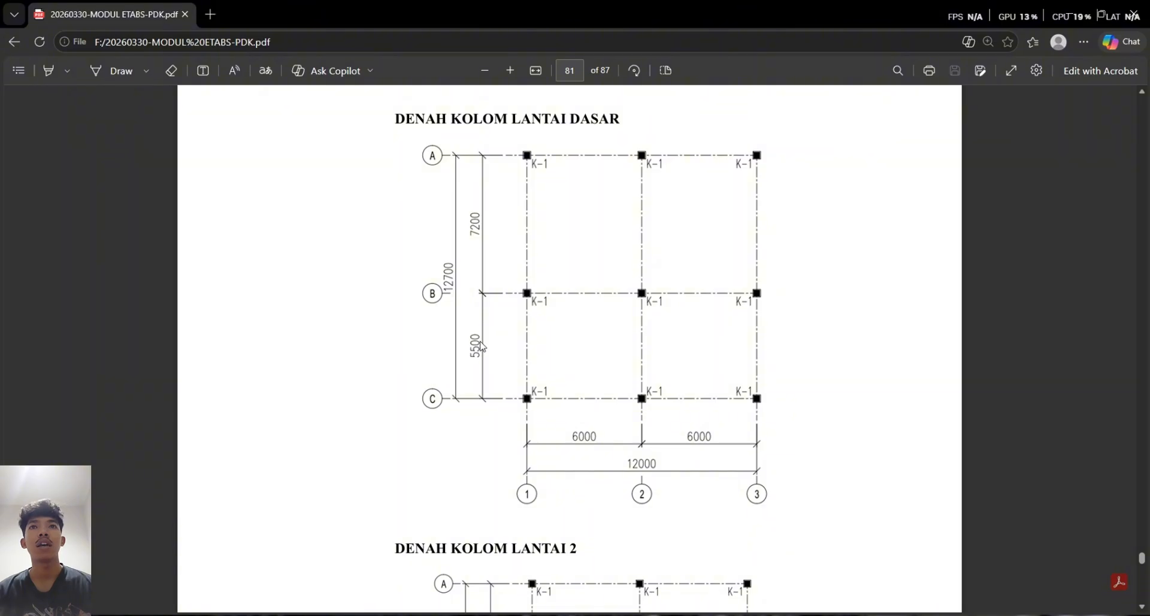
{"action": "key", "text": "alt+Tab"}
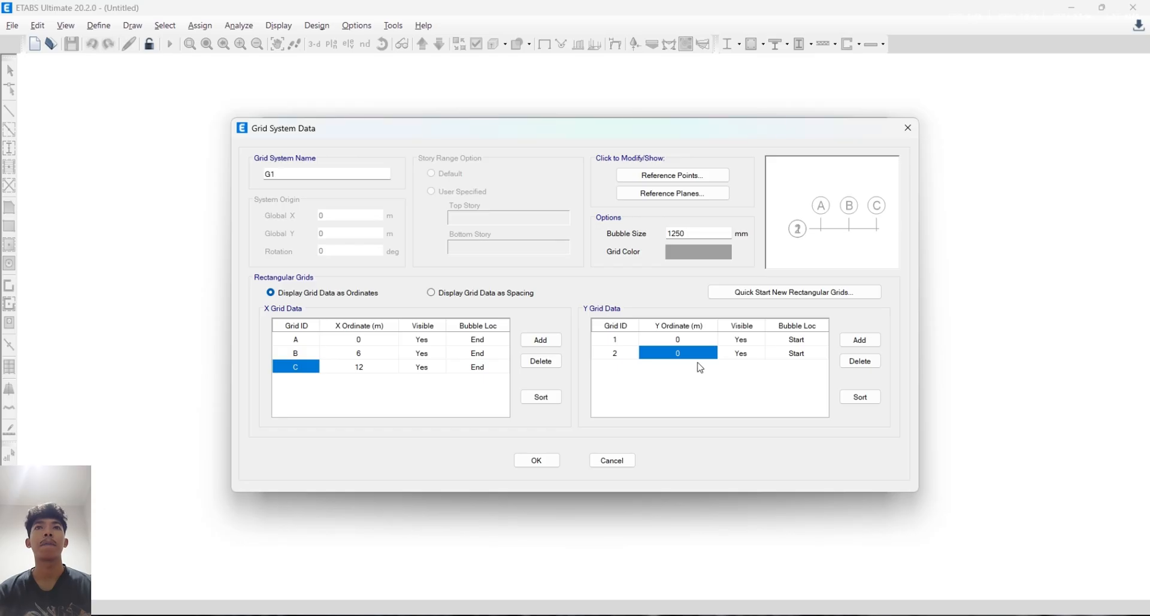
{"action": "type", "text": "5,5"}
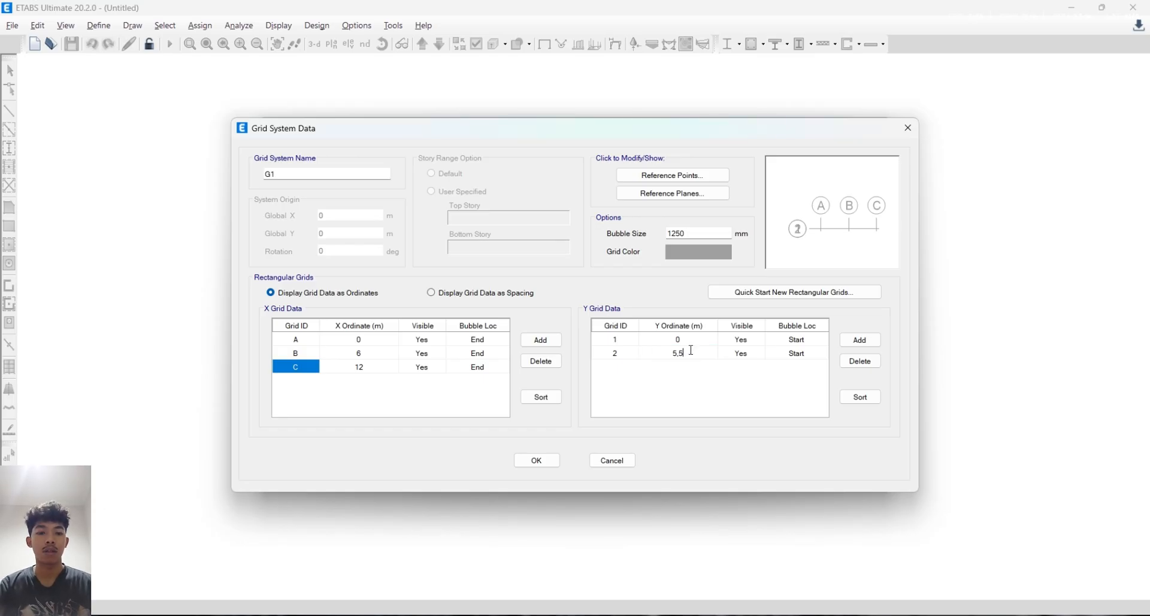
Add Y grid line 3 at 12.7 m, as dimensioned in the column plan, and accept the grid data
{"action": "left_click", "coordinate": [857, 347]}
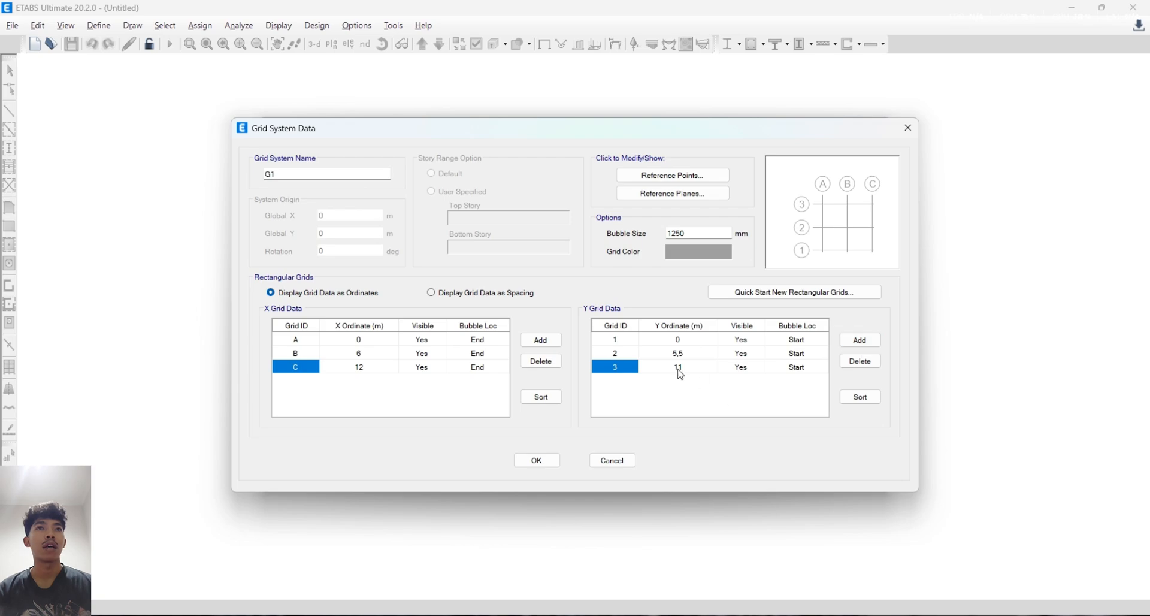
{"action": "left_click", "coordinate": [685, 368]}
{"action": "key", "text": "alt+Tab"}
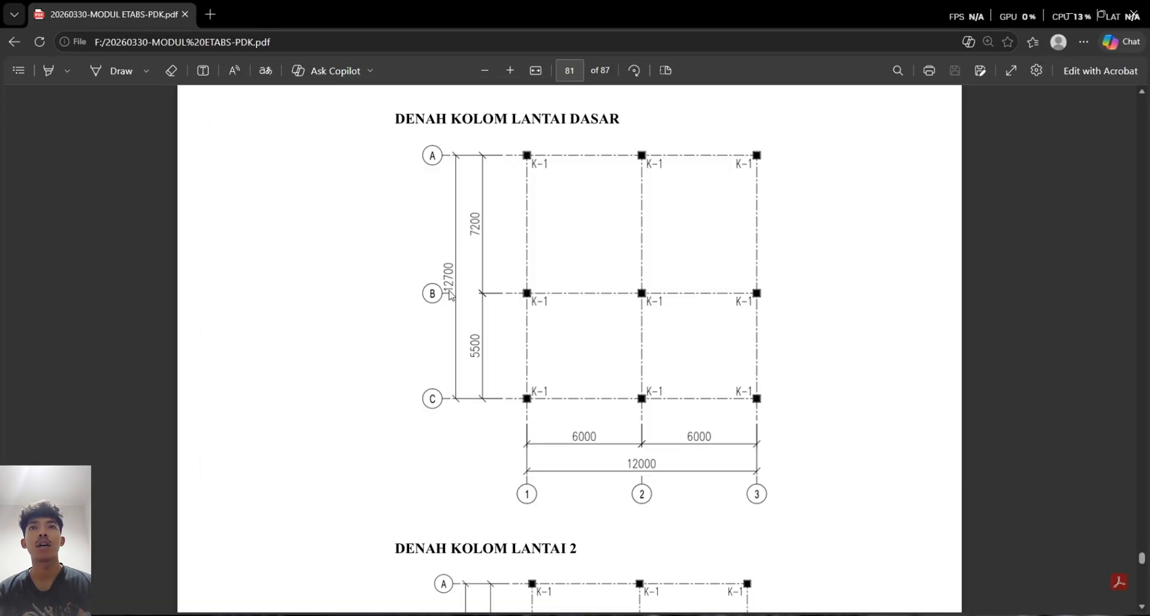
{"action": "key", "text": "alt+Tab"}
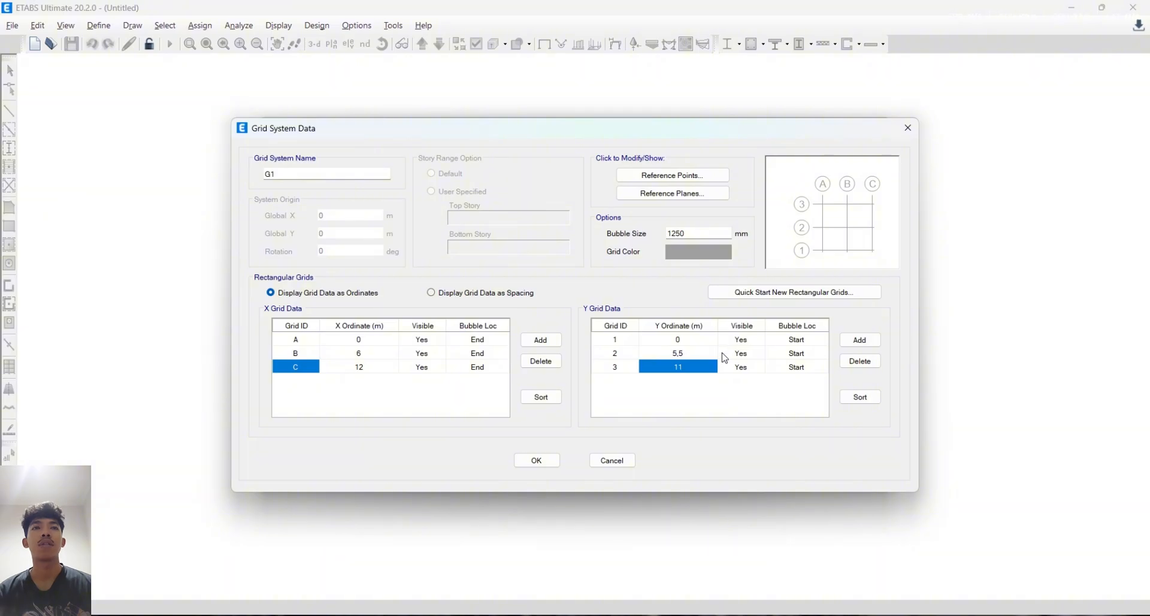
{"action": "type", "text": "12,7"}
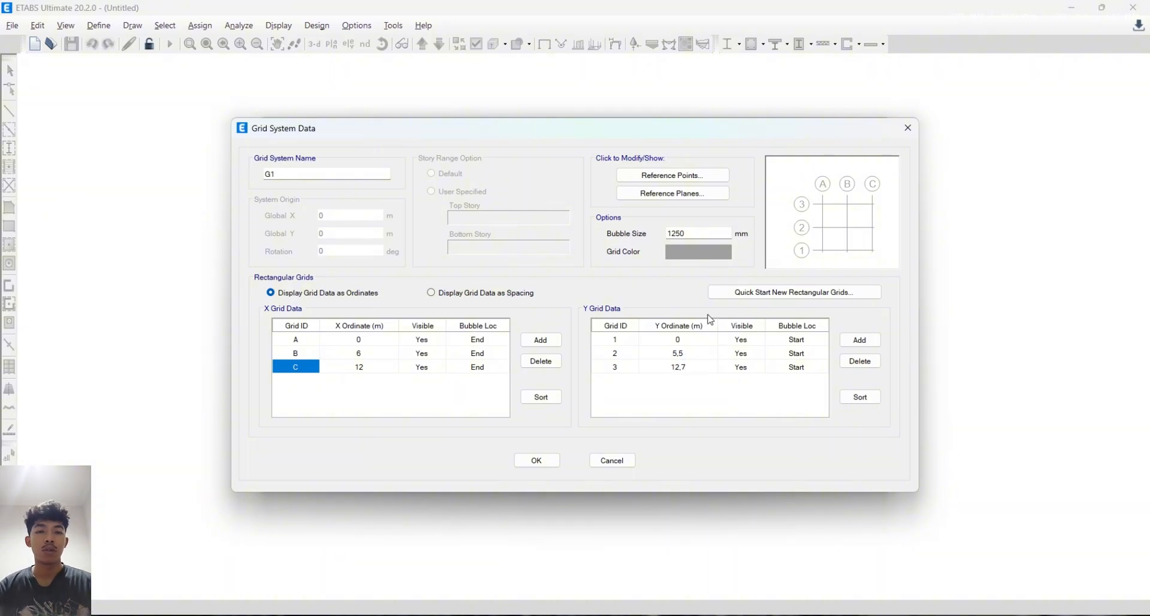
{"action": "left_click", "coordinate": [552, 468]}
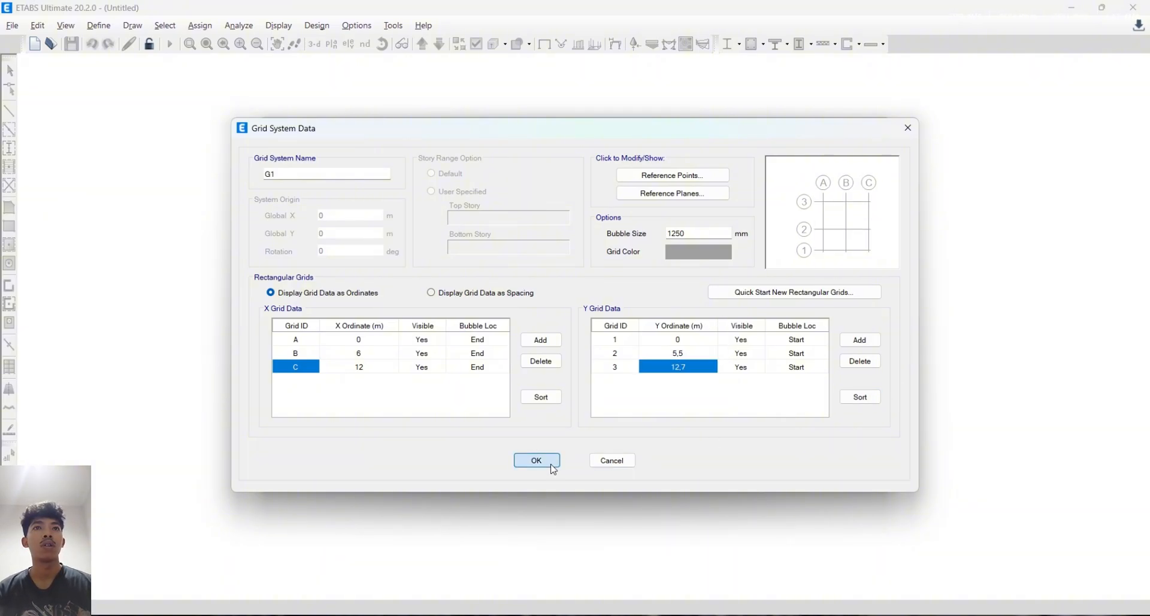
Switch to custom story data and set the Story1 height to 3.8 m
{"action": "left_click", "coordinate": [640, 292]}
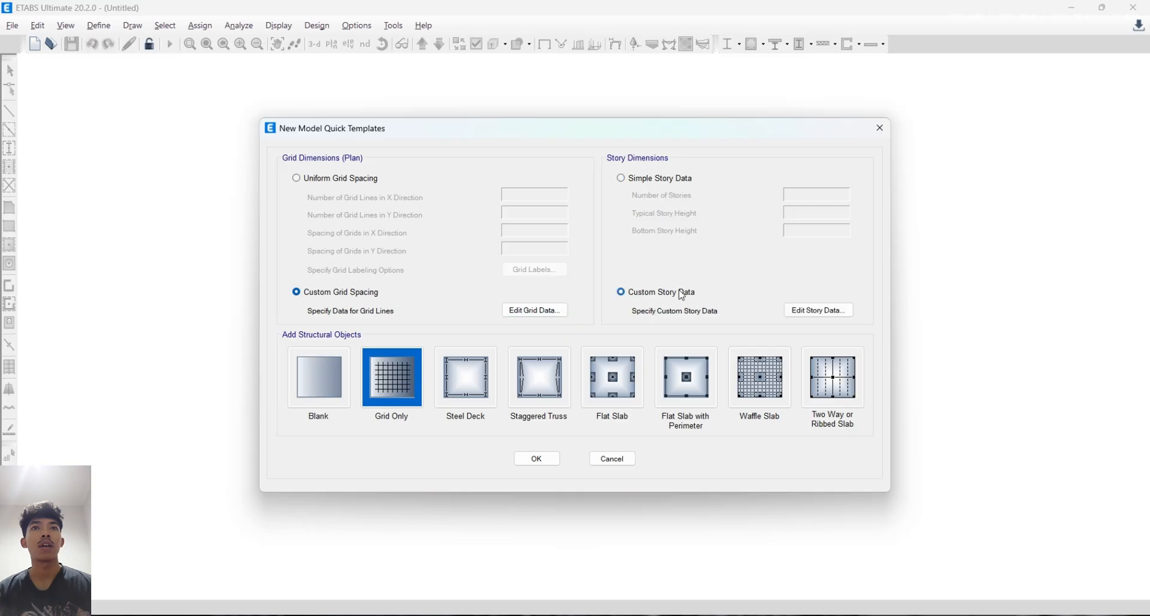
{"action": "left_click", "coordinate": [787, 311]}
{"action": "left_click", "coordinate": [433, 245]}
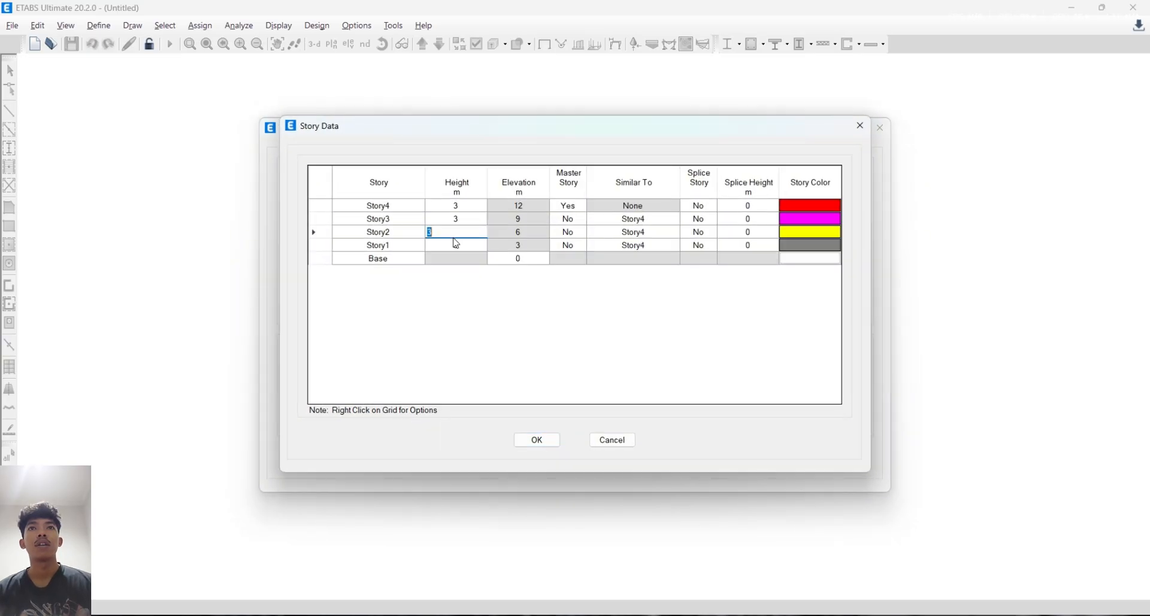
{"action": "left_click", "coordinate": [458, 244]}
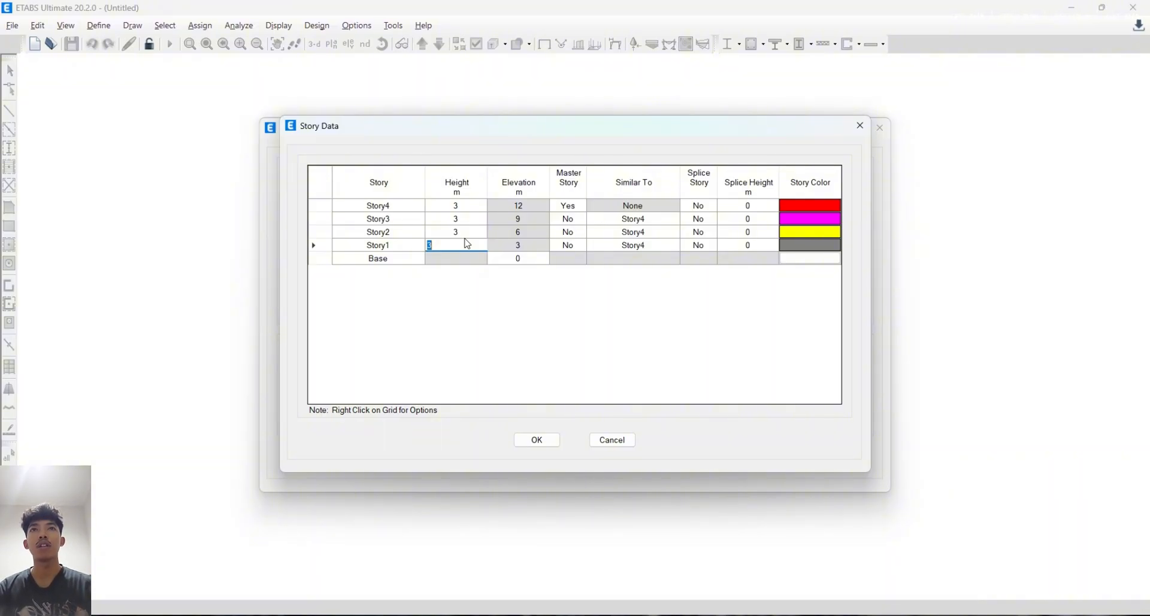
{"action": "type", "text": "3.8"}
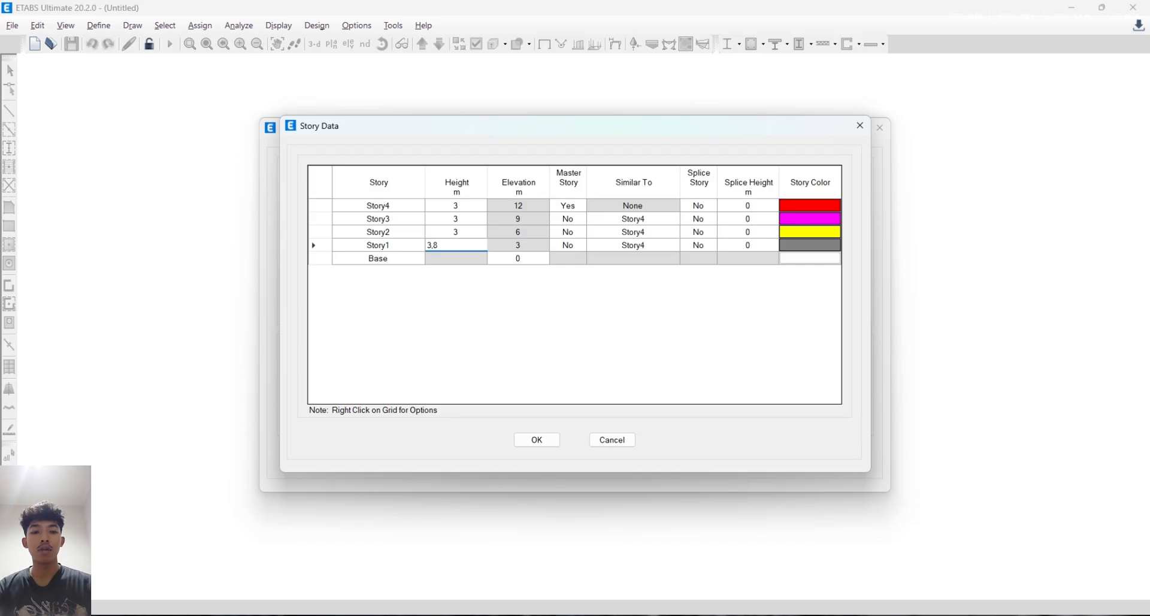
Set the Story2 and Story3 heights to 3.8 m and Story4 to 3.85 m, and create the grid-only model
{"action": "left_click", "coordinate": [461, 232]}
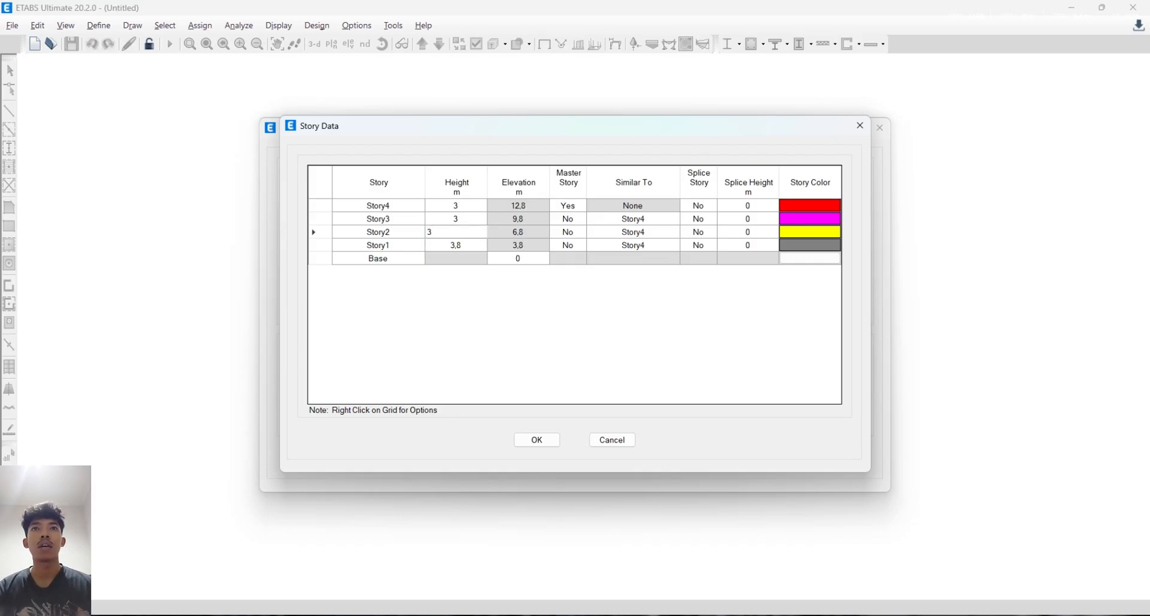
{"action": "left_click", "coordinate": [462, 220]}
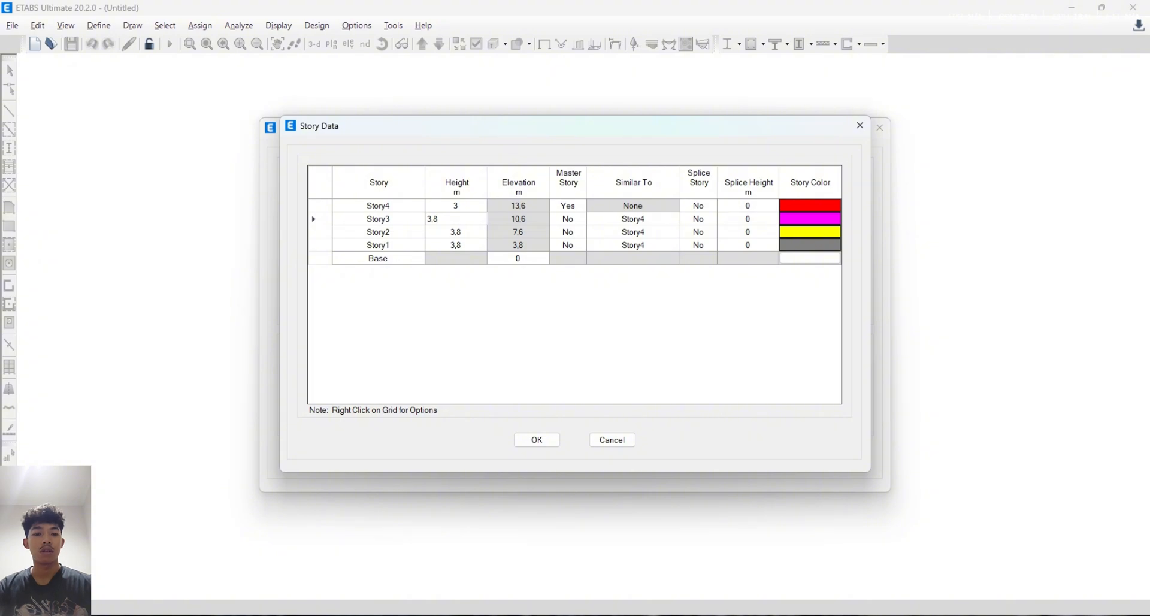
{"action": "type", "text": ",8"}
{"action": "key", "text": "Up"}
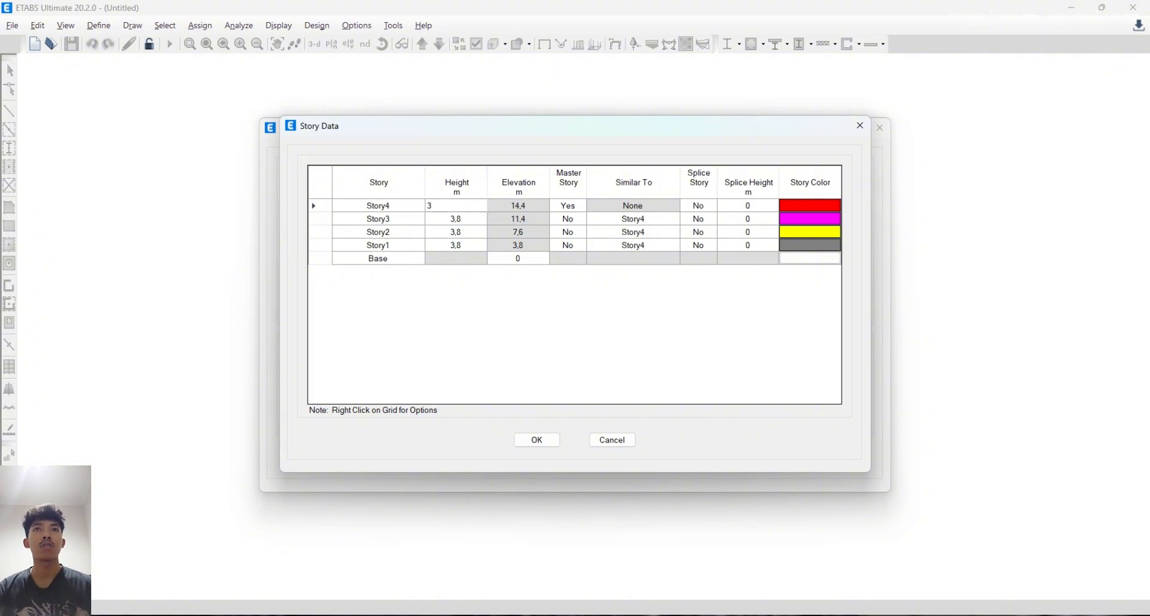
{"action": "type", "text": ",85"}
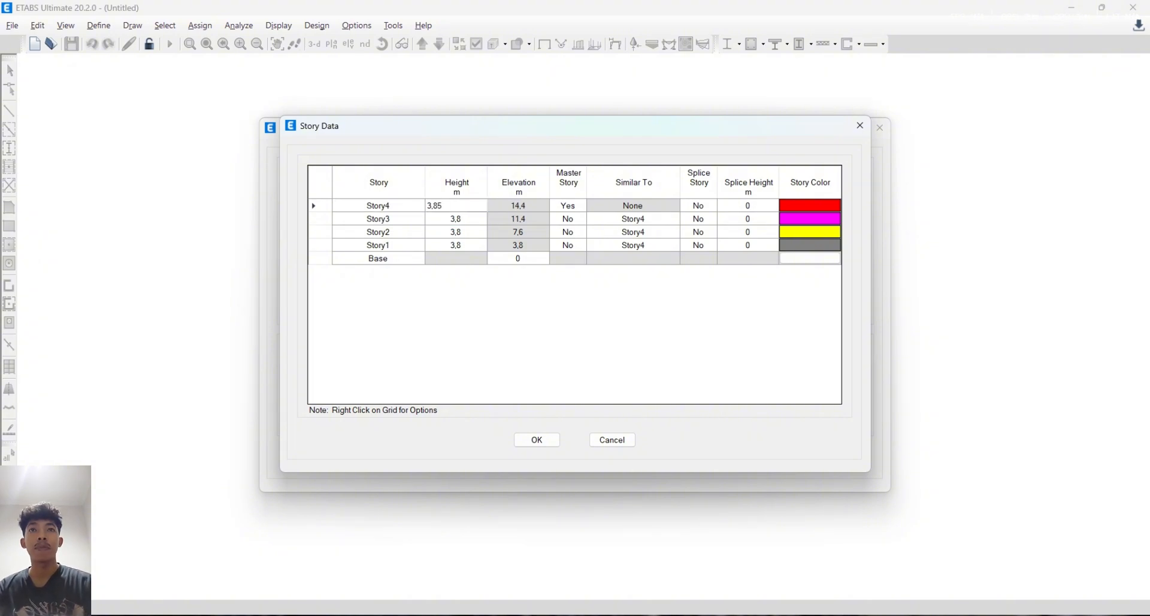
{"action": "left_click", "coordinate": [536, 444]}
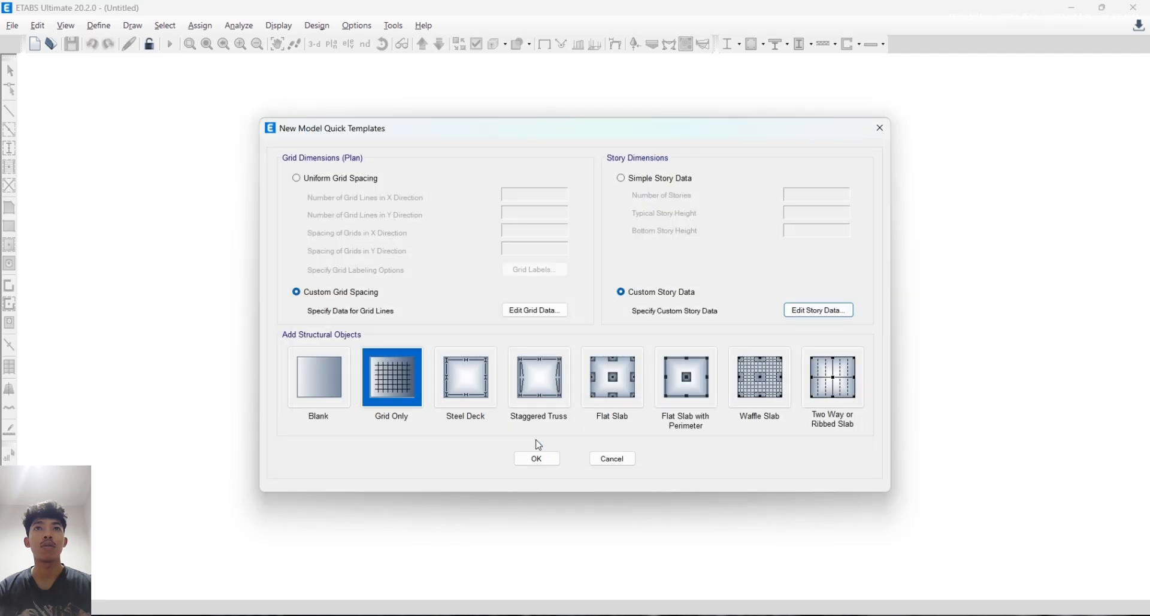
{"action": "left_click", "coordinate": [542, 460]}
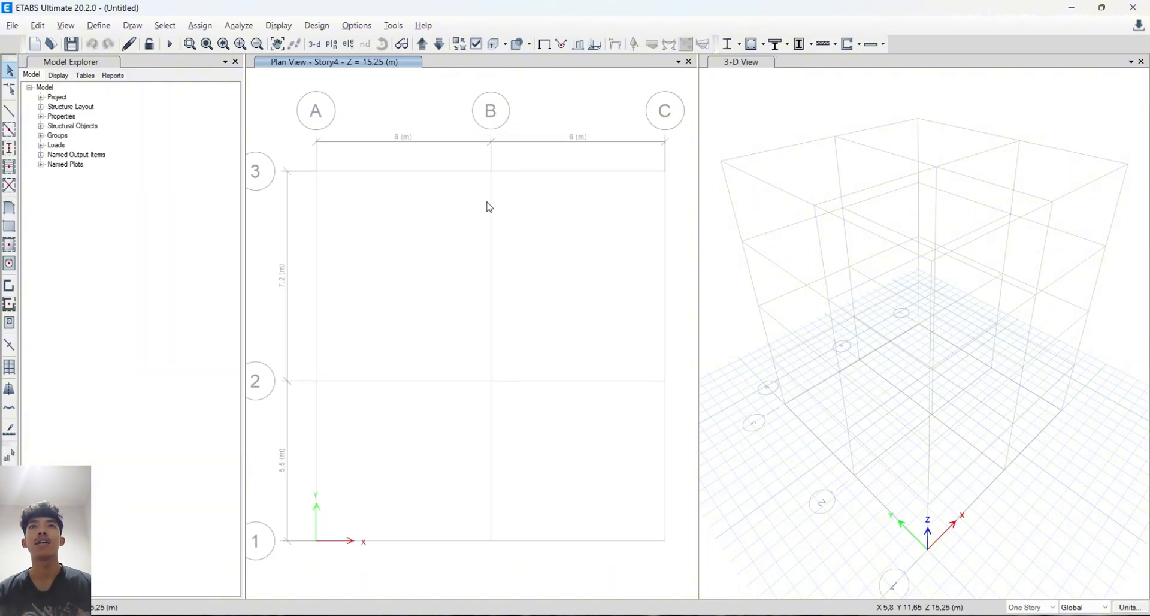
Start a new user-defined material of type Concrete, checking the building data in the module PDF
{"action": "left_click", "coordinate": [99, 25]}
{"action": "left_click", "coordinate": [147, 43]}
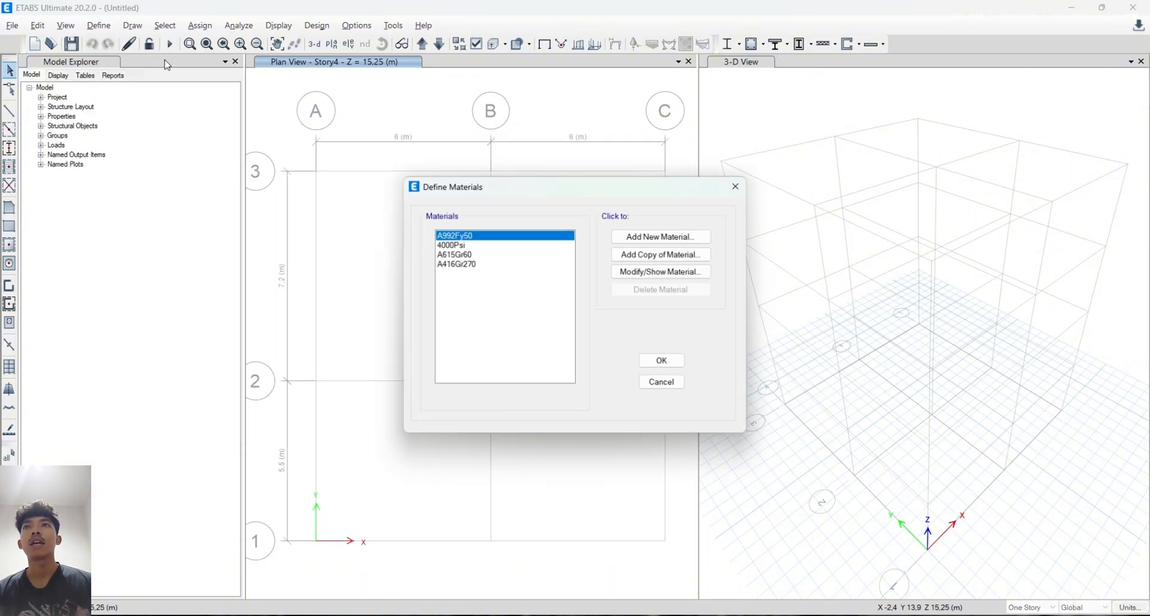
{"action": "left_click", "coordinate": [670, 238]}
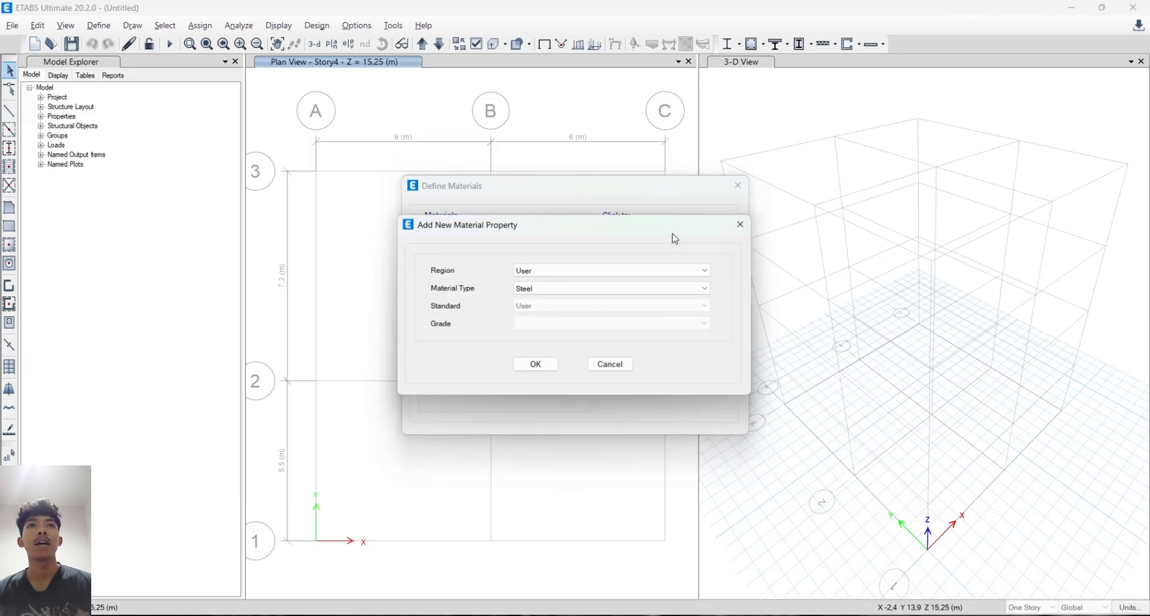
{"action": "left_click", "coordinate": [552, 289]}
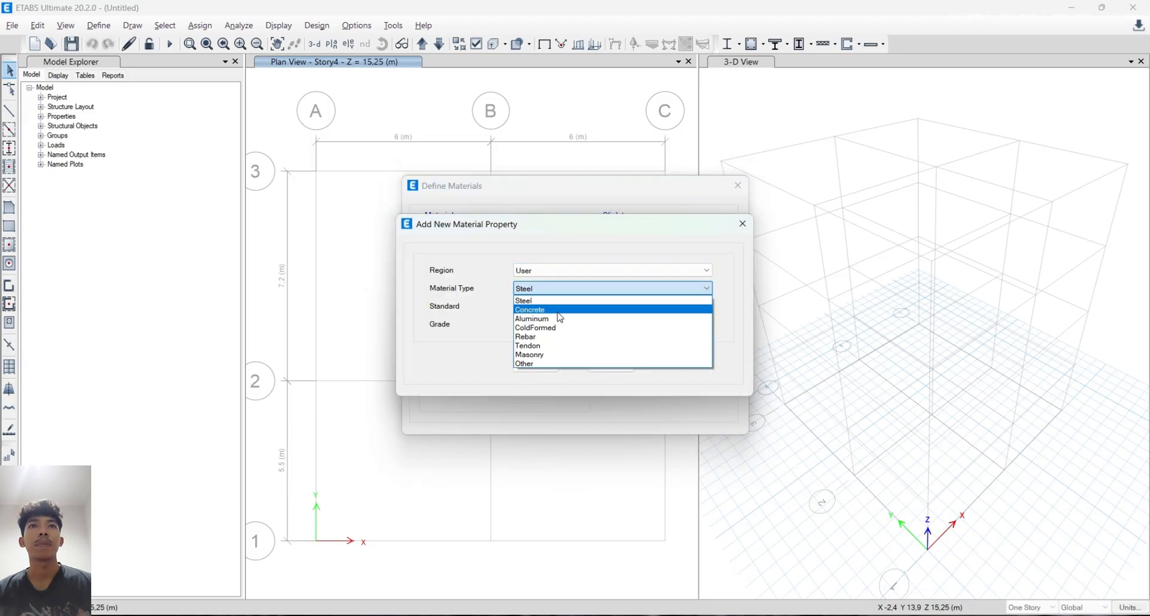
{"action": "left_click", "coordinate": [558, 312]}
{"action": "key", "text": "alt+Tab"}
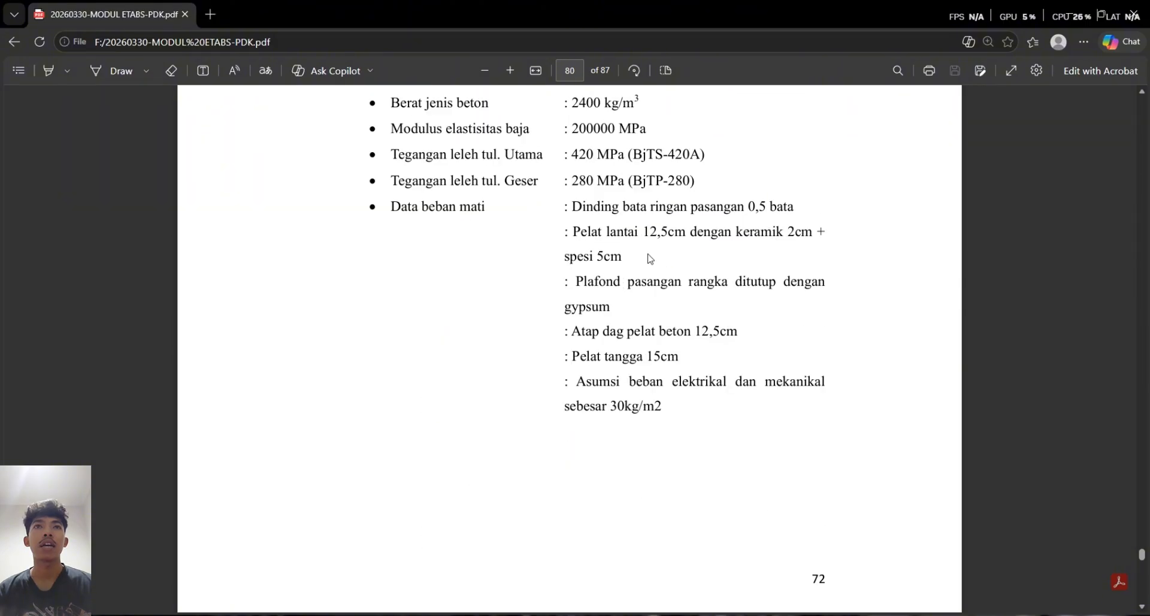
{"action": "scroll", "coordinate": [650, 258], "scroll_direction": "up", "scroll_amount": 6}
{"action": "scroll", "coordinate": [650, 258], "scroll_direction": "down", "scroll_amount": 3}
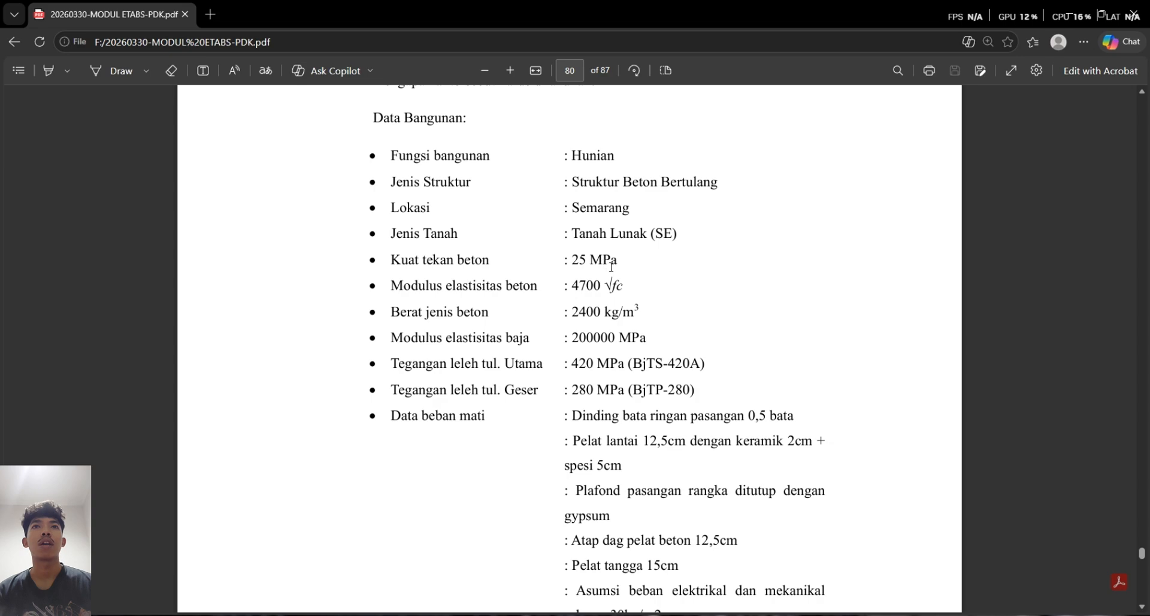
{"action": "key", "text": "alt+Tab"}
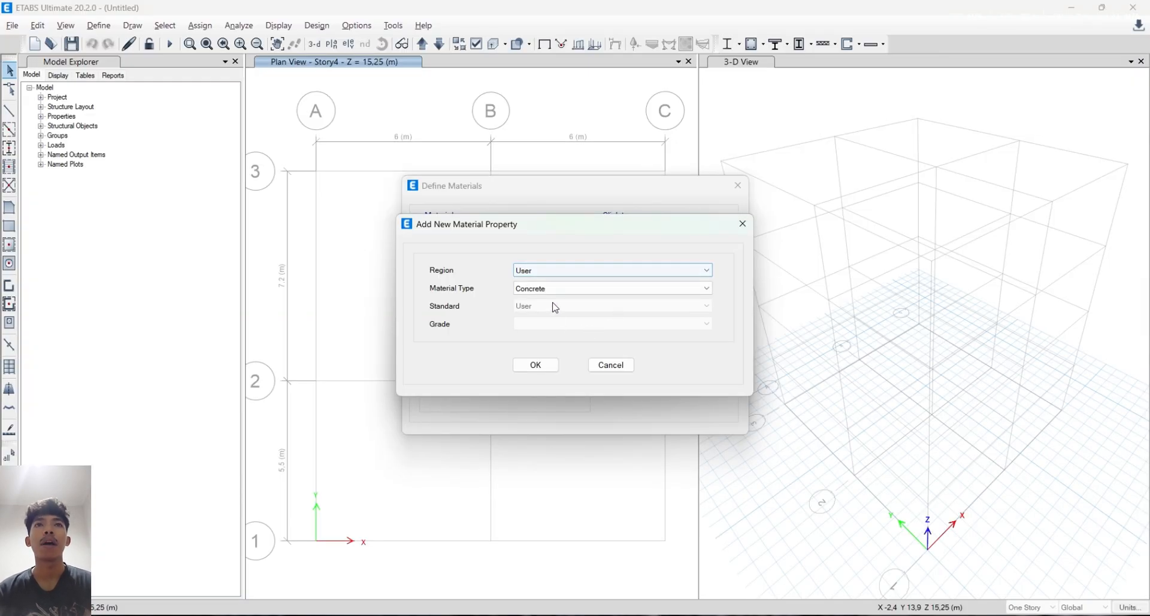
{"action": "left_click", "coordinate": [547, 367]}
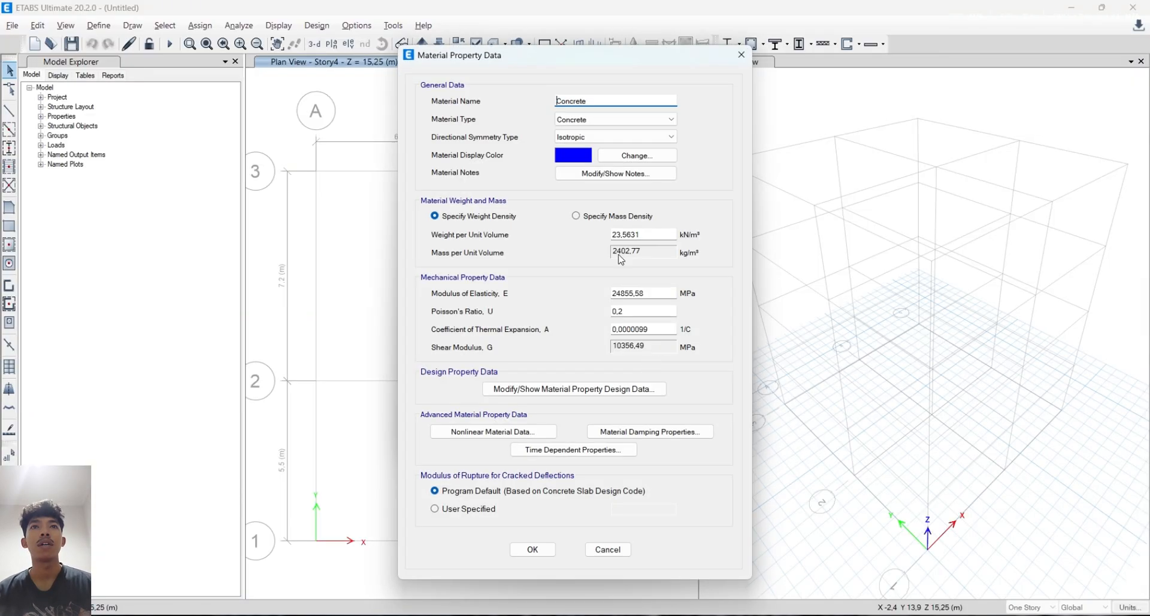
Name the new concrete material FC25 MPA
{"action": "left_click_drag", "start_coordinate": [588, 100], "coordinate": [545, 116]}
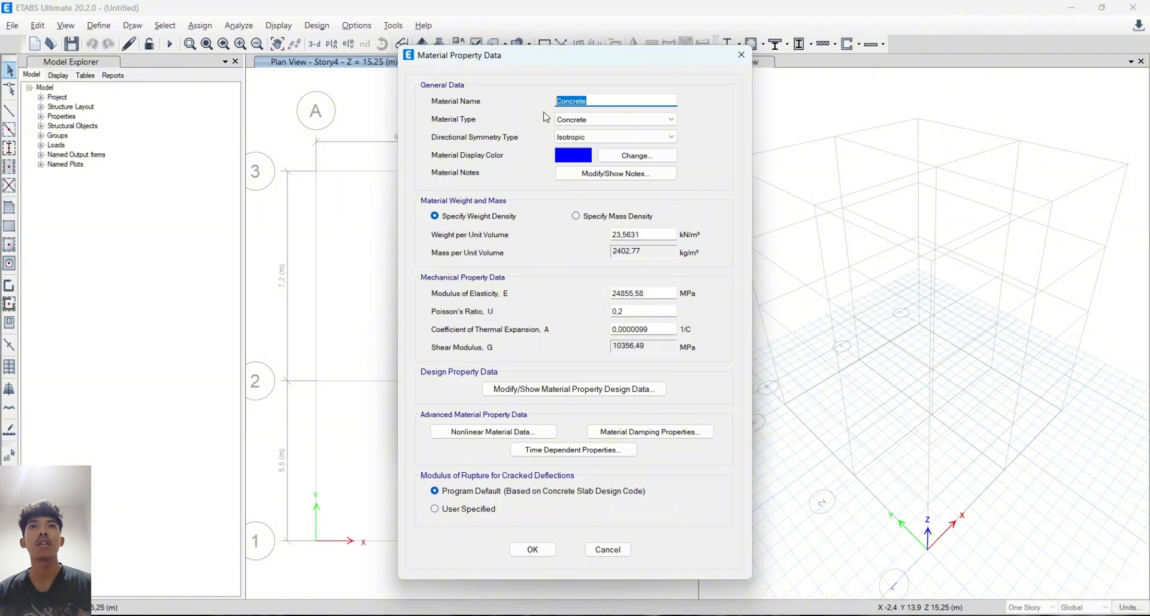
{"action": "type", "text": "FC25 M"}
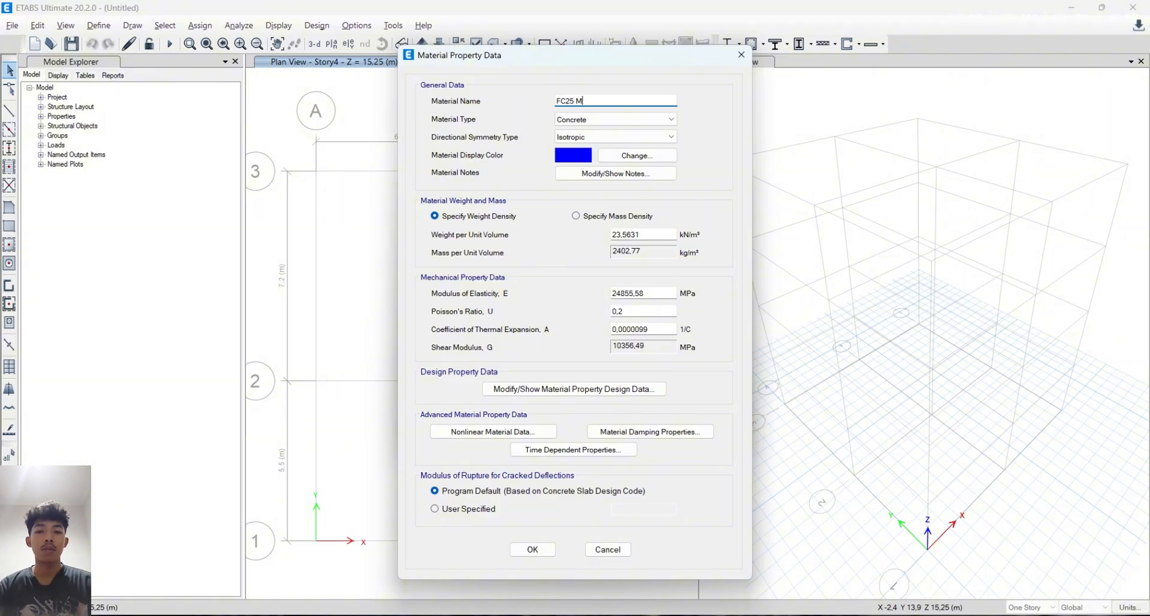
{"action": "type", "text": "PA"}
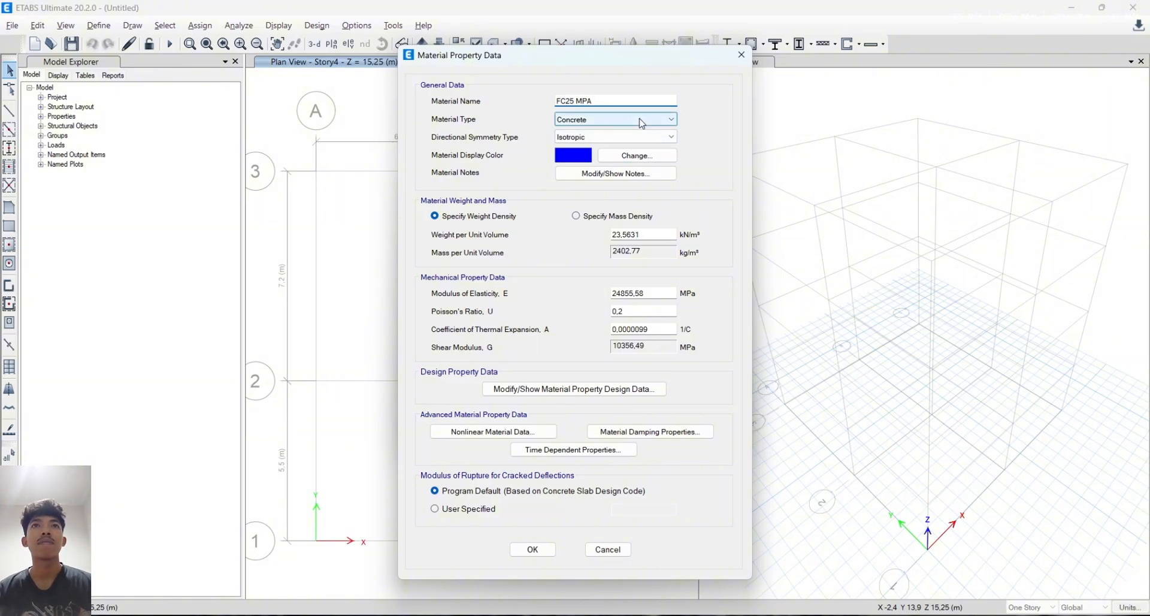
Specify the concrete by mass density and set its mass per unit volume to 2400 kg/m³, as given in the module PDF
{"action": "left_click", "coordinate": [575, 215]}
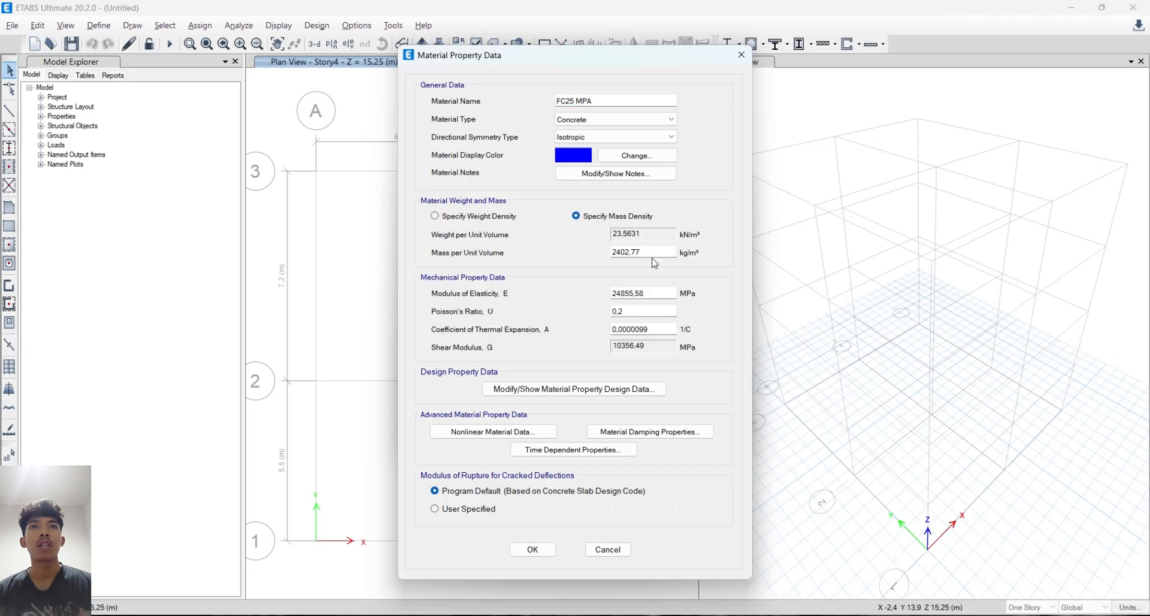
{"action": "left_click_drag", "start_coordinate": [652, 258], "coordinate": [602, 252]}
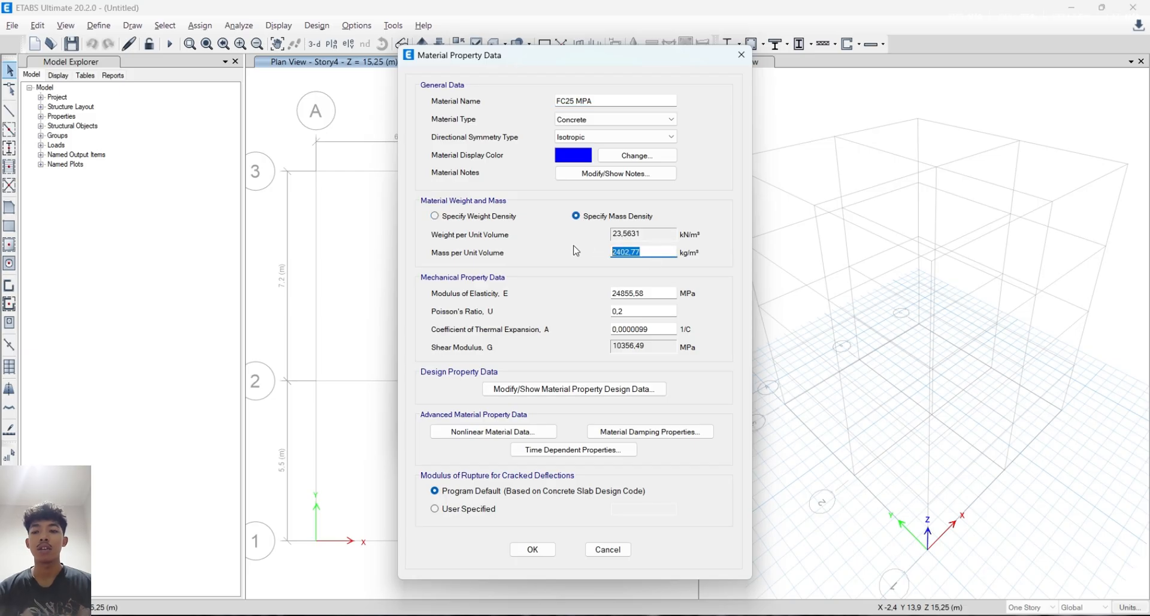
{"action": "type", "text": "24"}
{"action": "key", "text": "alt+Tab"}
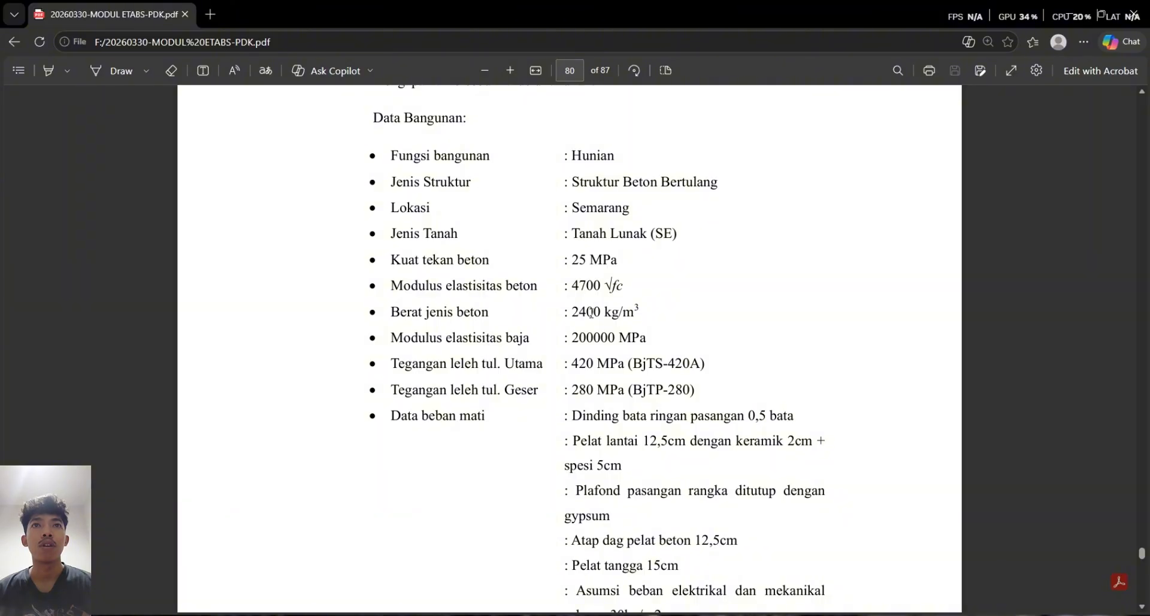
{"action": "key", "text": "alt+Tab"}
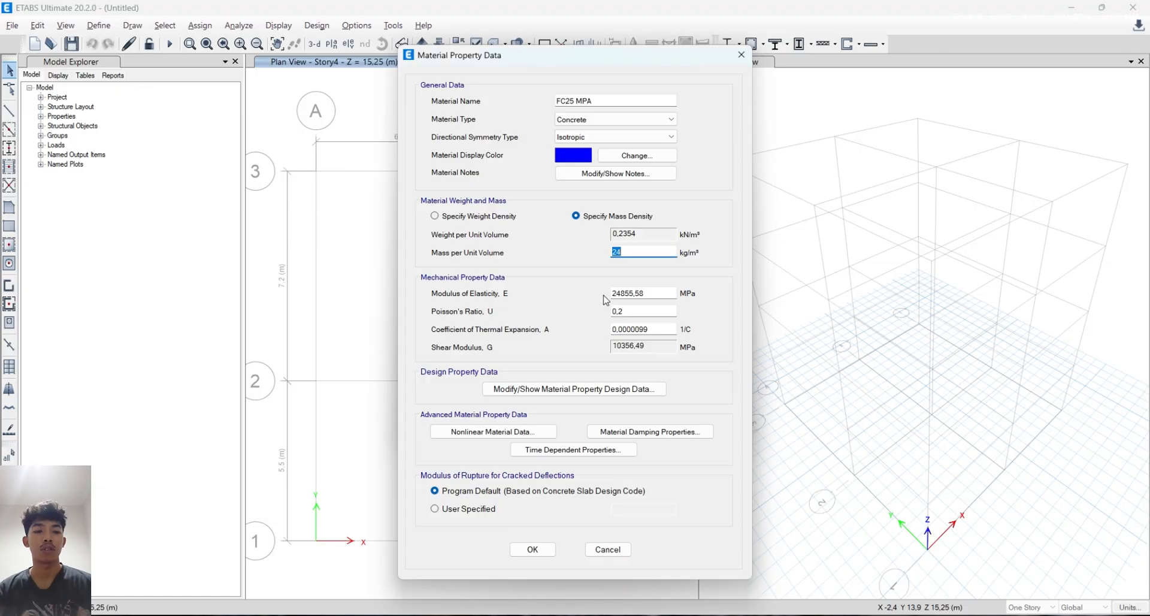
{"action": "type", "text": "2400"}
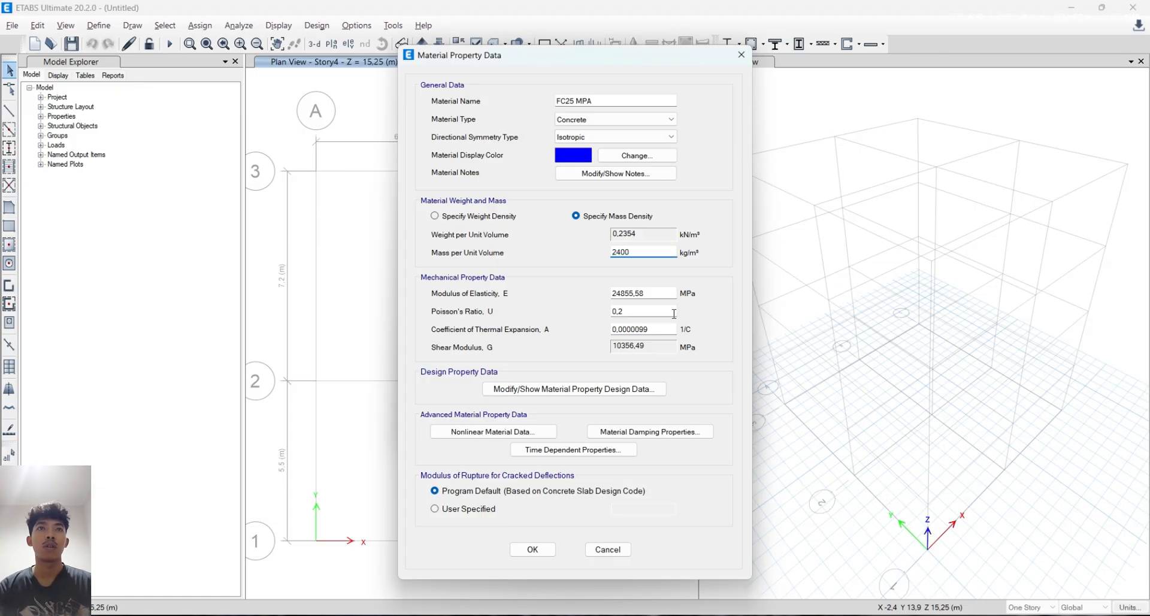
Set the concrete's modulus of elasticity to 4700*SQRT(25) MPa
{"action": "left_click", "coordinate": [653, 290]}
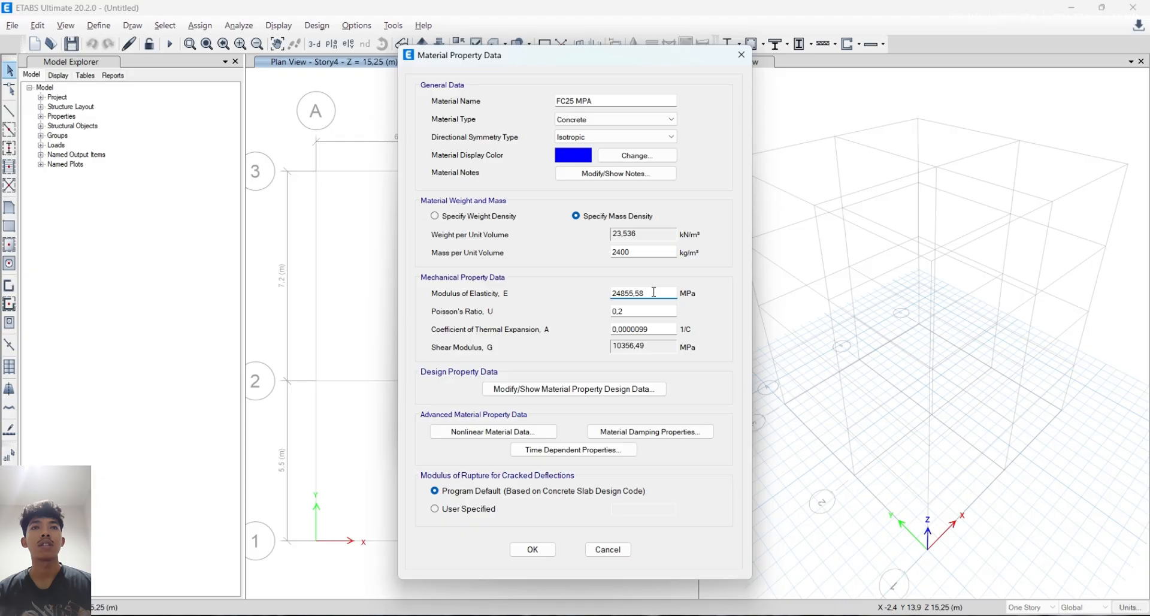
{"action": "key", "text": "BackSpace"}
{"action": "key", "text": "BackSpace"}
{"action": "key", "text": "BackSpace"}
{"action": "key", "text": "BackSpace"}
{"action": "key", "text": "BackSpace"}
{"action": "key", "text": "BackSpace"}
{"action": "key", "text": "BackSpace"}
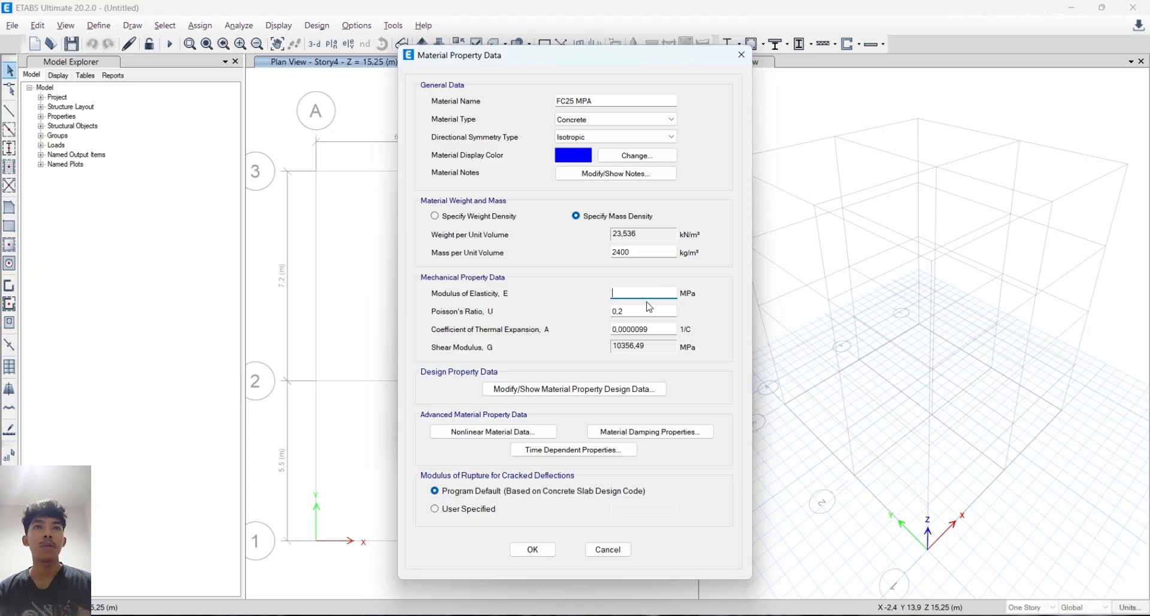
{"action": "type", "text": "4700"}
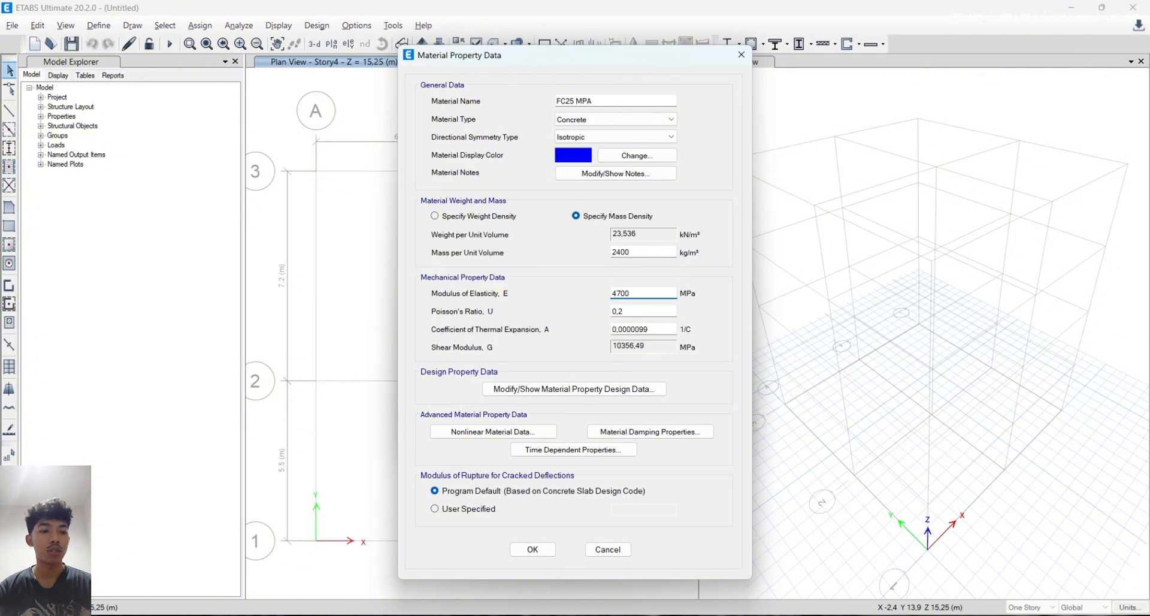
{"action": "type", "text": "*S"}
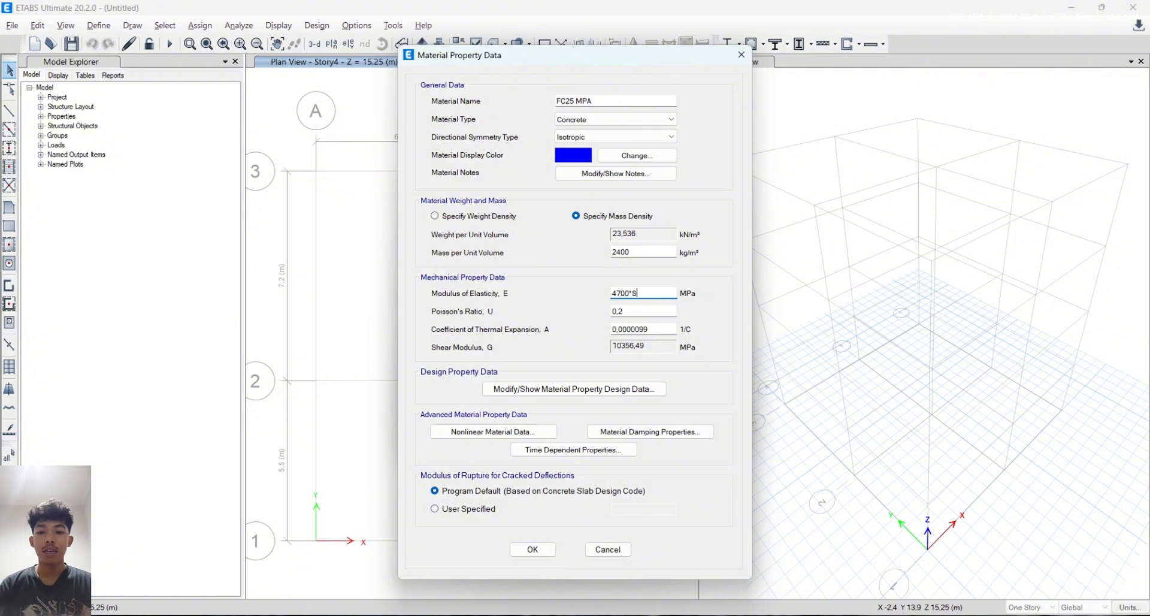
{"action": "type", "text": "QRT"}
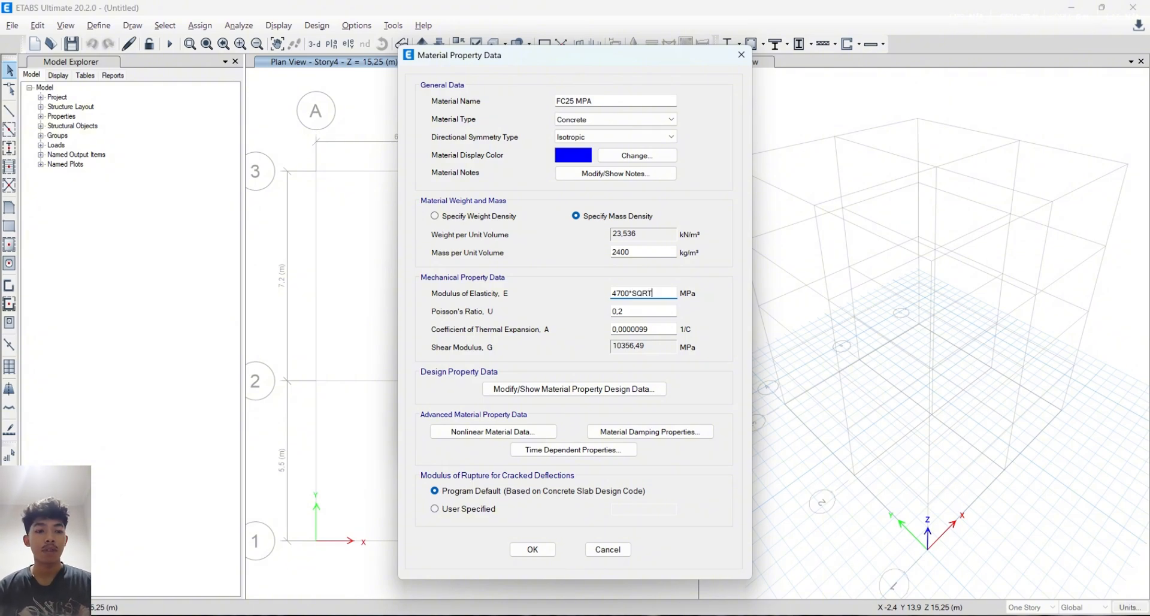
{"action": "type", "text": "(25"}
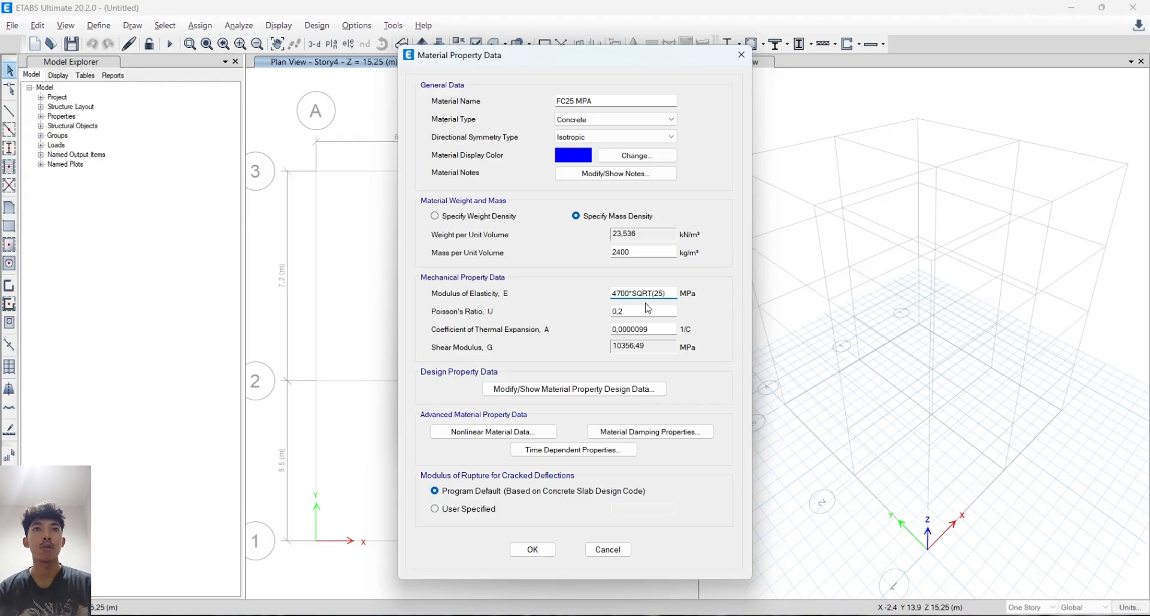
{"action": "key", "text": "Return"}
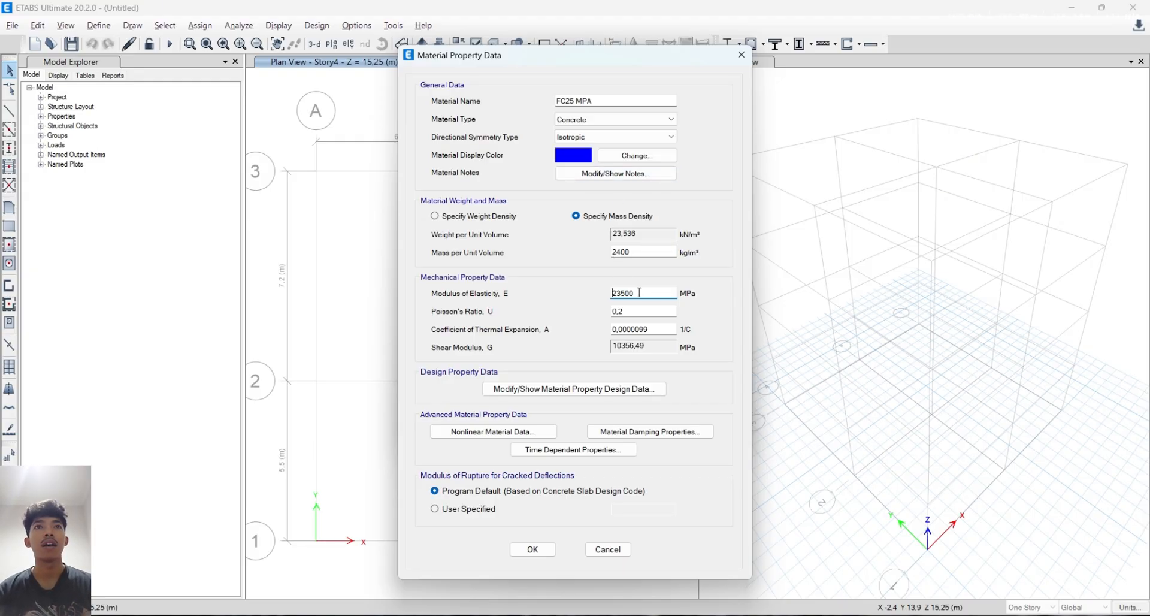
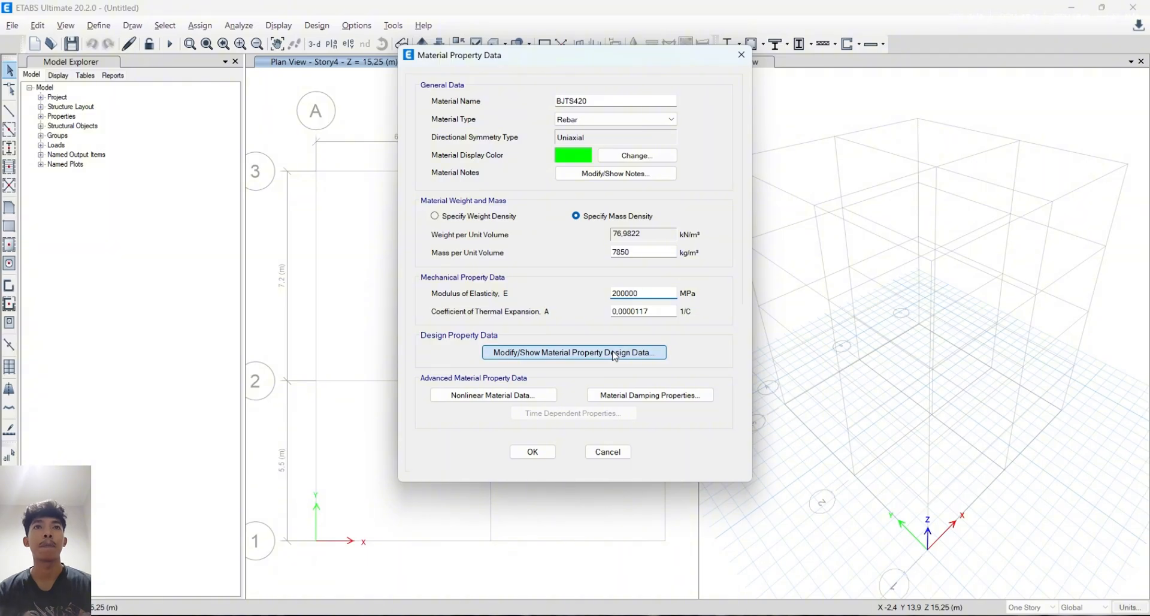
In the design data of rebar material BJTS420, set the grade to 420 and the minimum yield strength Fy to 420 MPa
{"action": "left_click_drag", "start_coordinate": [605, 245], "coordinate": [570, 243]}
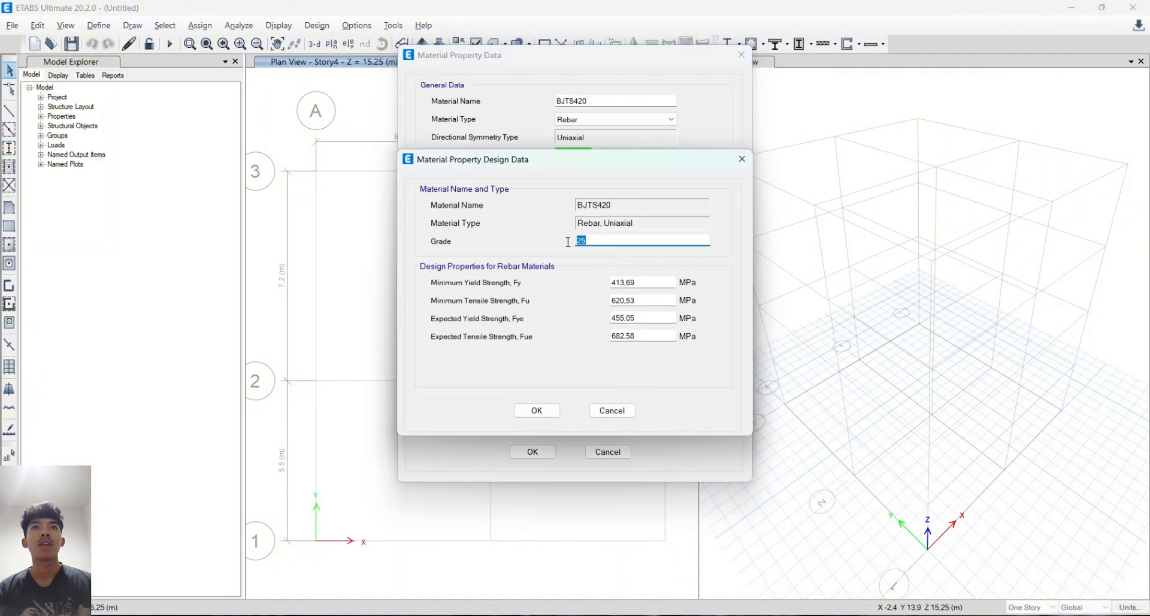
{"action": "type", "text": "420"}
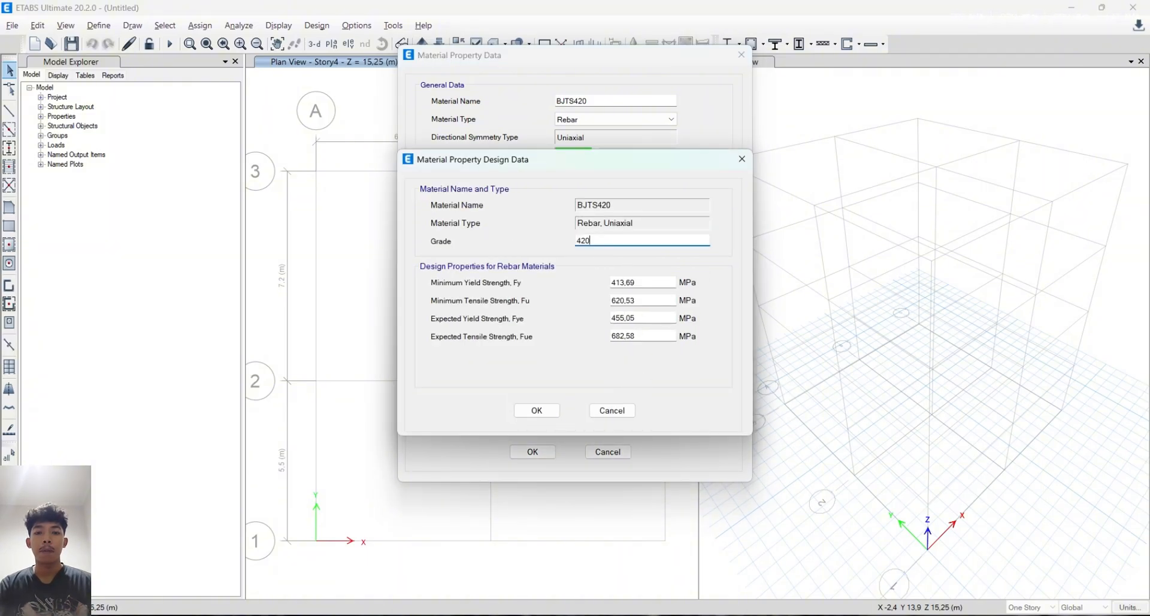
{"action": "key", "text": "Tab"}
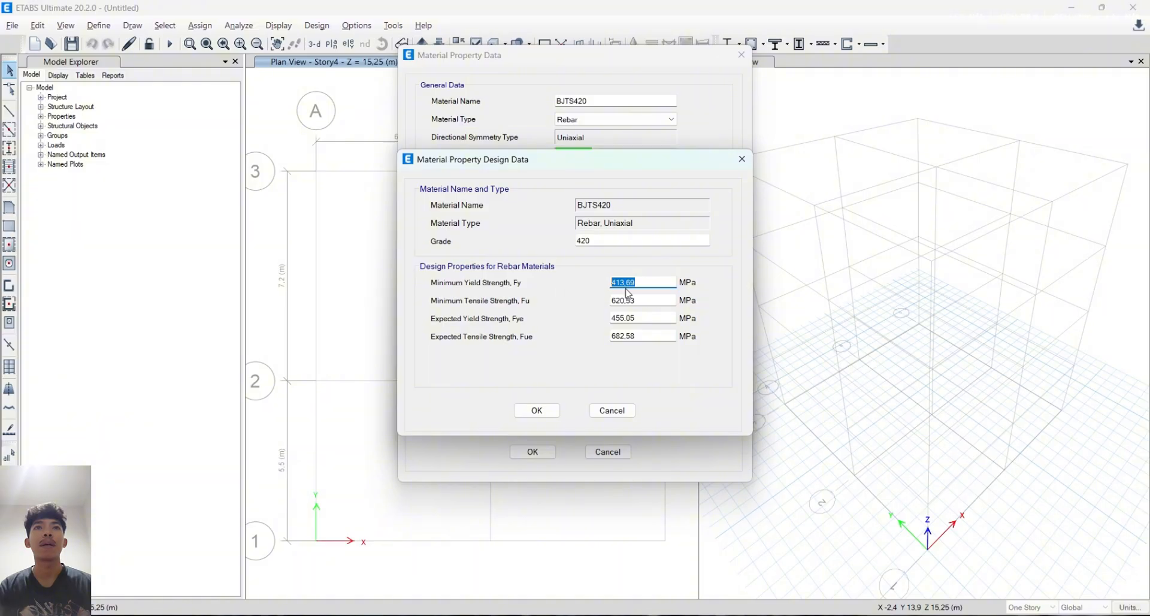
{"action": "type", "text": "420"}
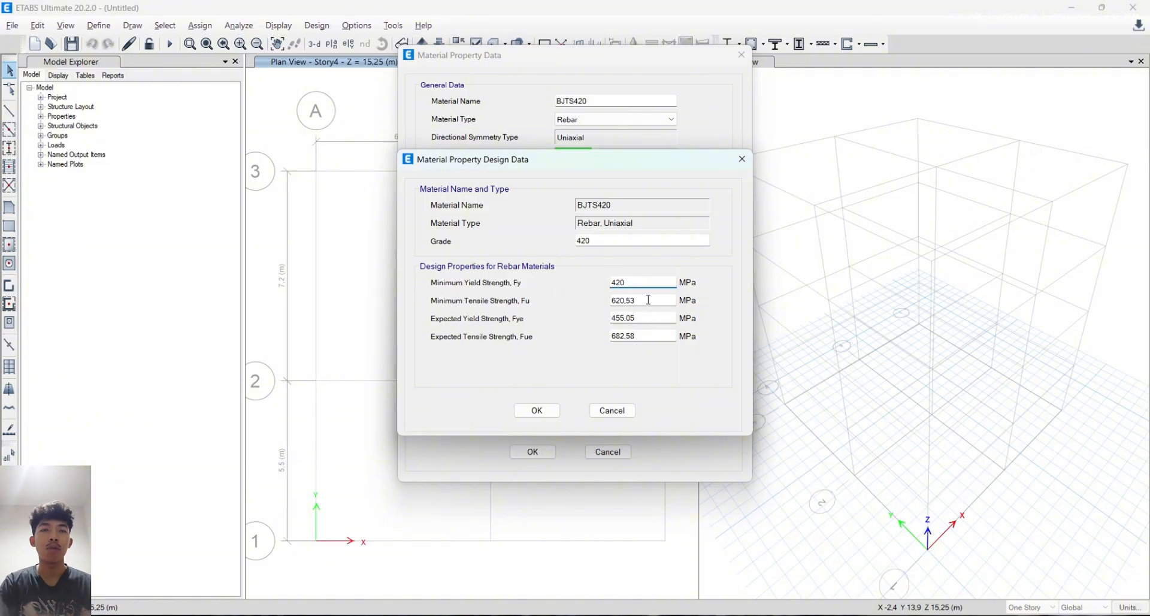
Set BJTS420's minimum tensile strength to 525 MPa, expected yield strength to 420 MPa and expected tensile strength to 525 MPa, and accept the material
{"action": "key", "text": "Tab"}
{"action": "type", "text": "5"}
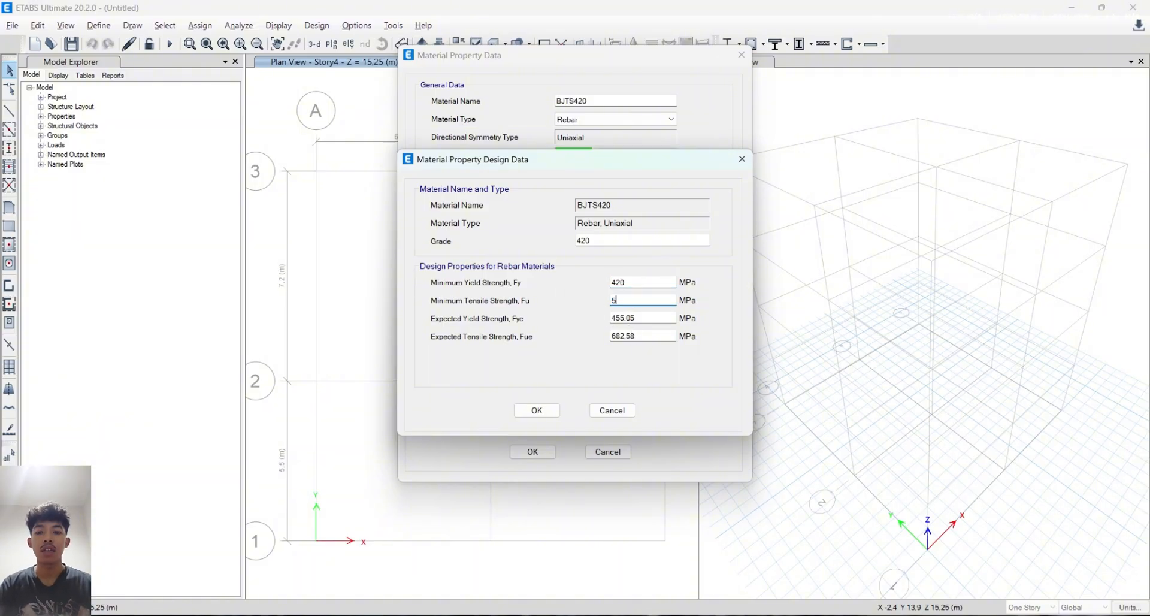
{"action": "key", "text": "Tab"}
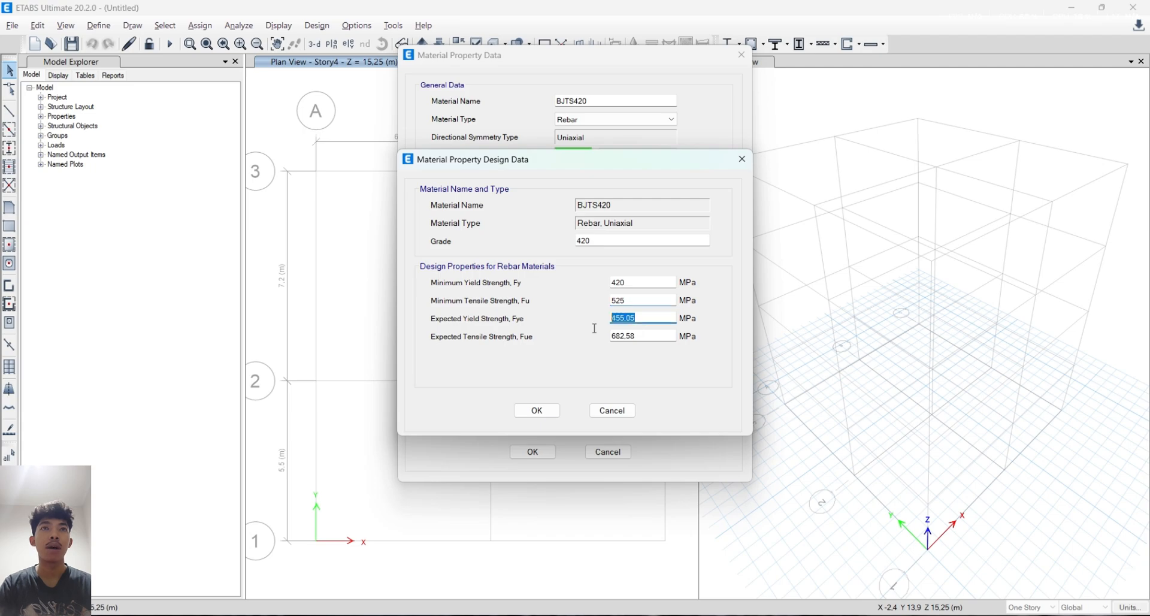
{"action": "type", "text": "52"}
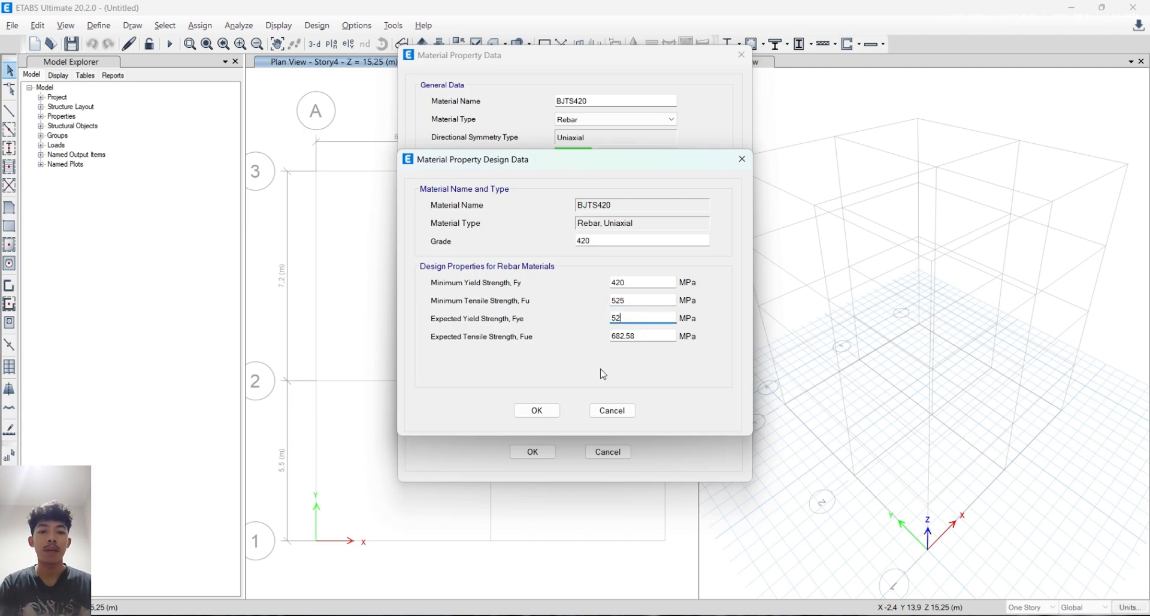
{"action": "type", "text": "420"}
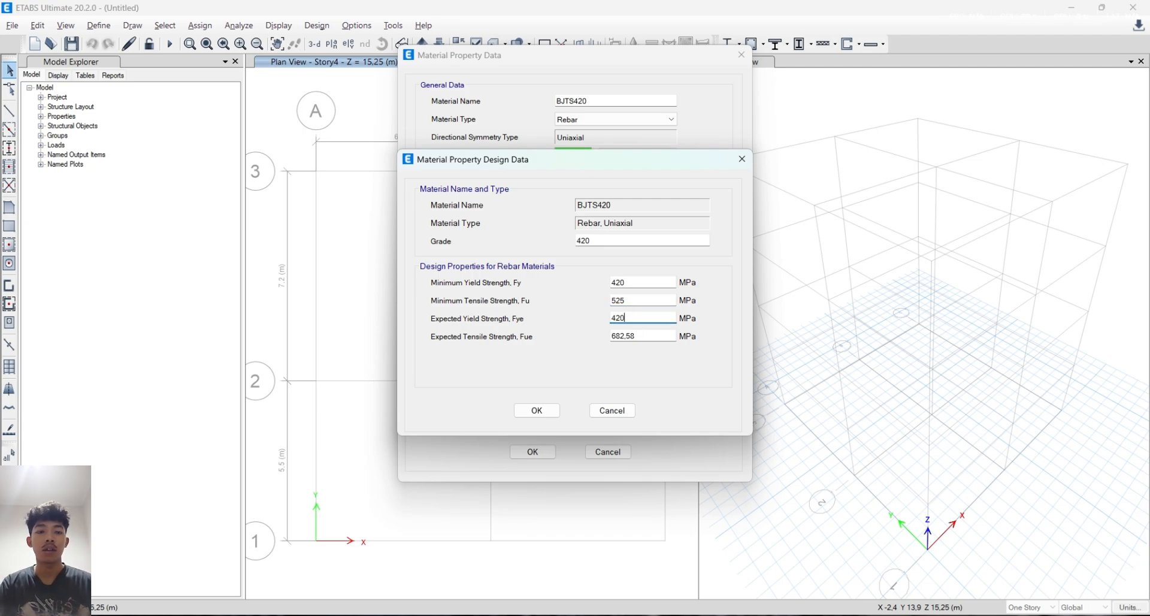
{"action": "key", "text": "Tab"}
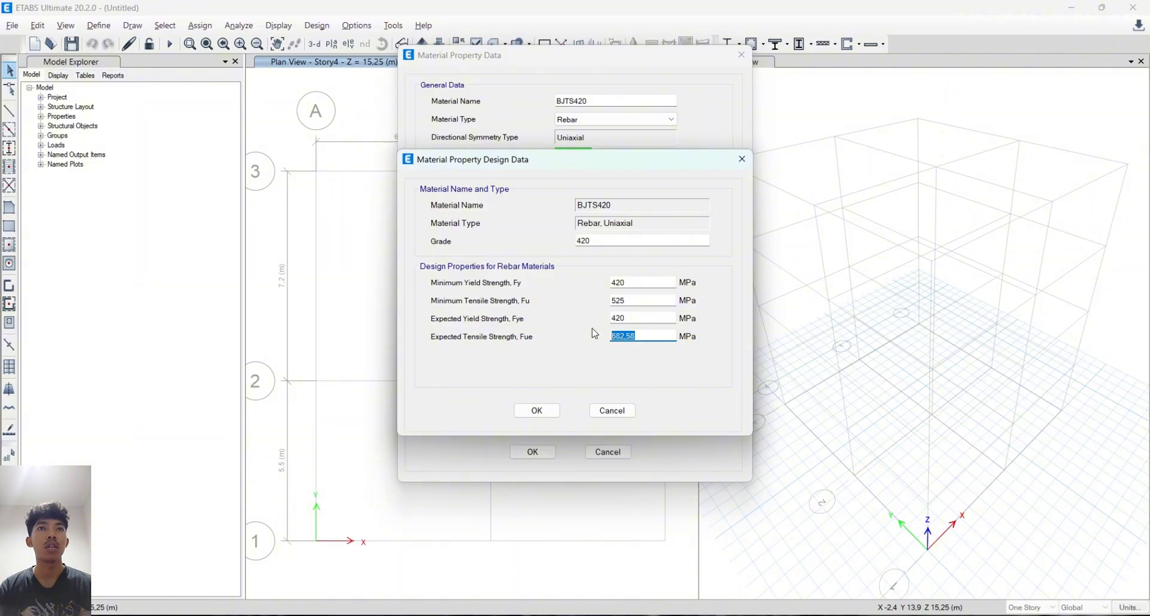
{"action": "type", "text": "525"}
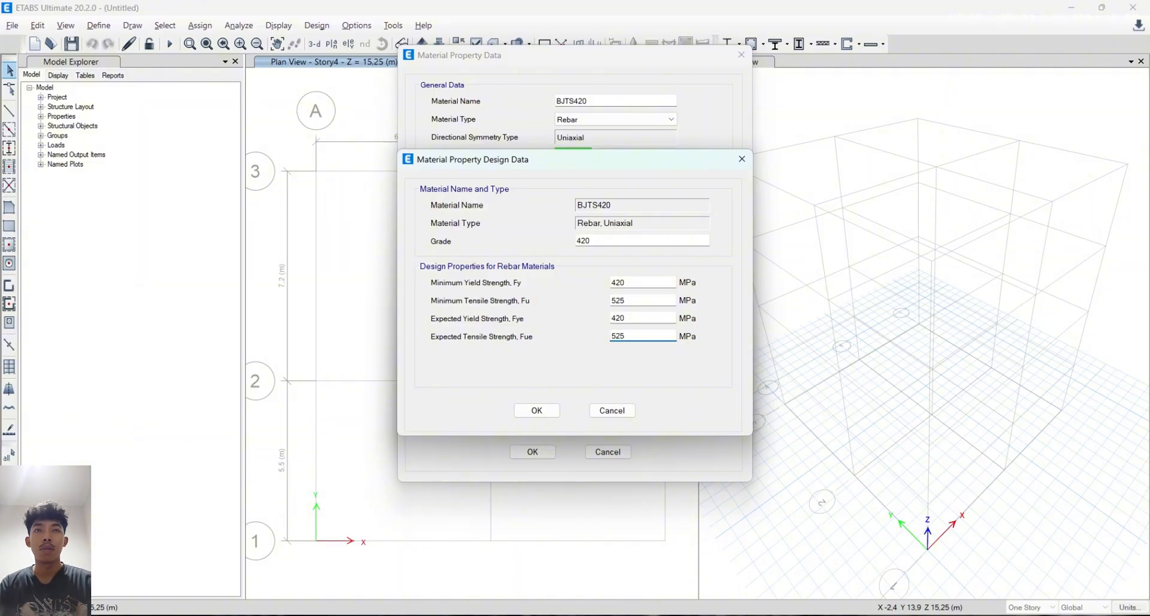
{"action": "left_click", "coordinate": [537, 410]}
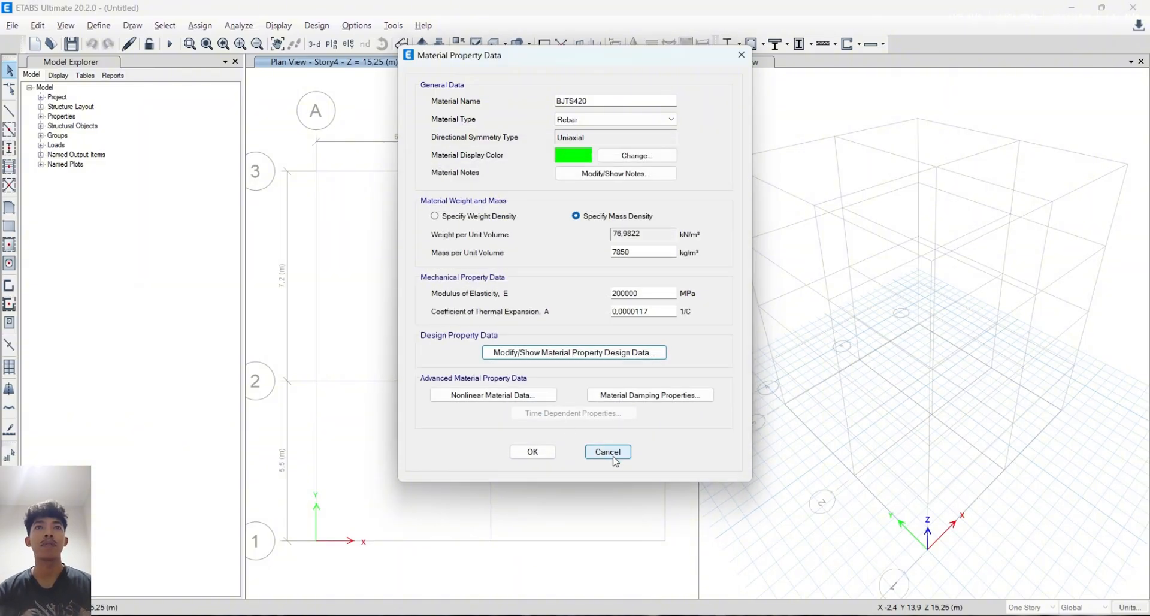
{"action": "left_click", "coordinate": [541, 453]}
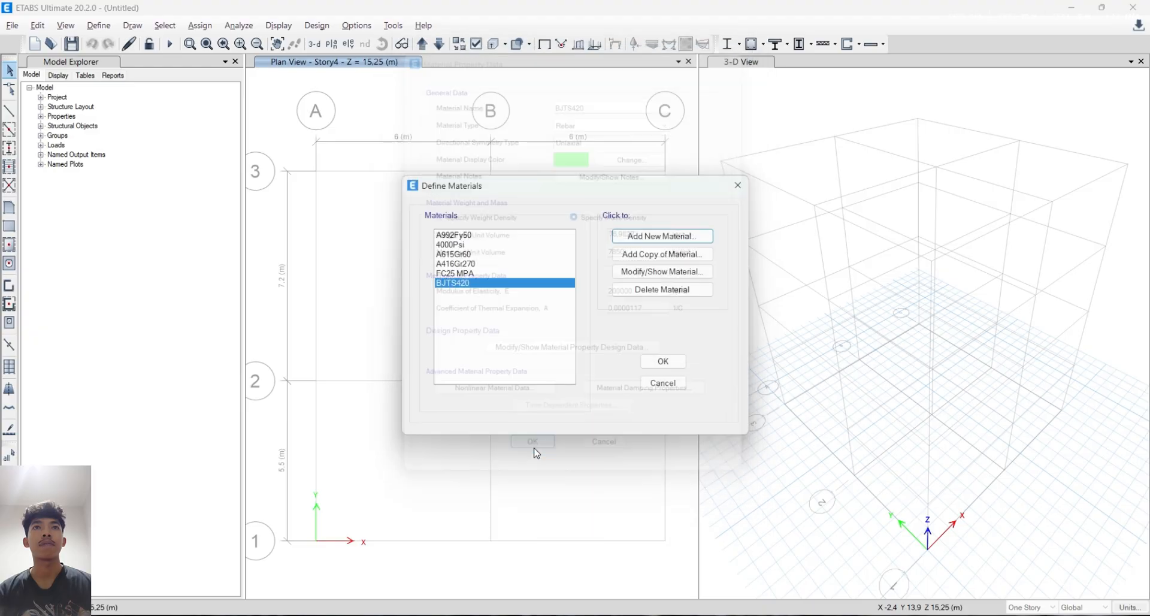
Add a copy of the BJTS420 rebar material and name it BJTS280
{"action": "left_click", "coordinate": [659, 236]}
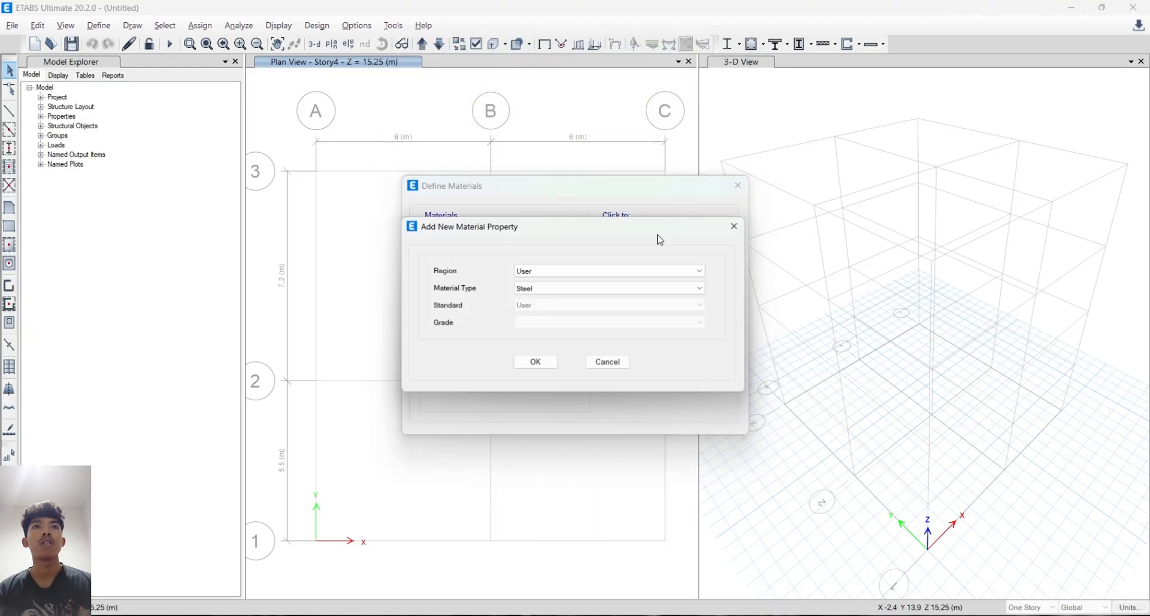
{"action": "left_click", "coordinate": [743, 225]}
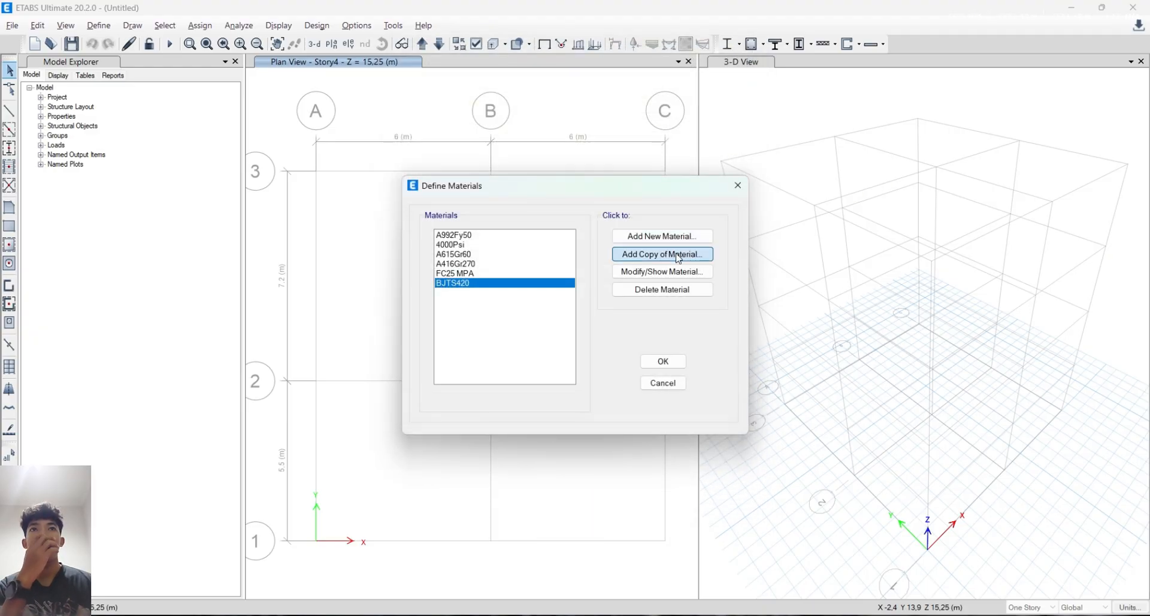
{"action": "left_click", "coordinate": [656, 254]}
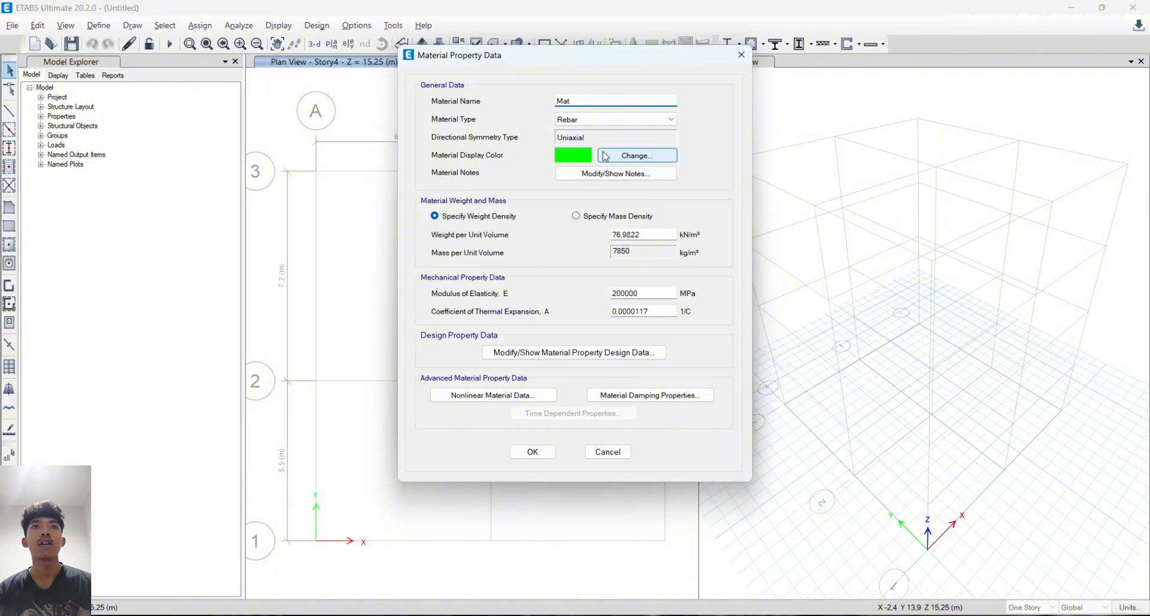
{"action": "double_click", "coordinate": [568, 100]}
{"action": "type", "text": "BJTS280"}
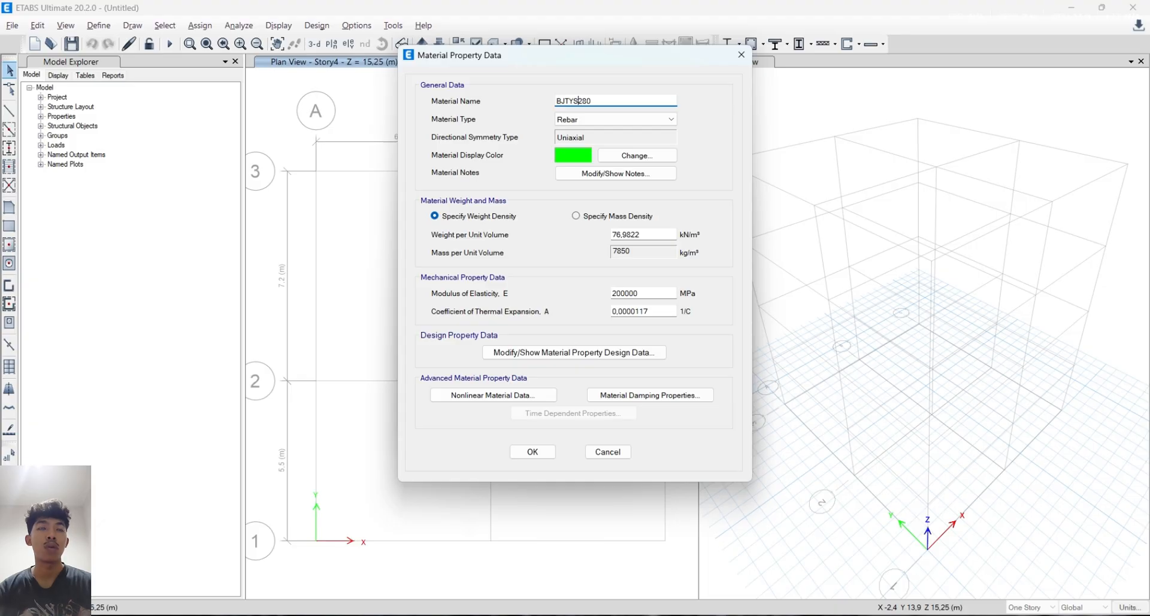
{"action": "key", "text": "Left"}
{"action": "key", "text": "BackSpace"}
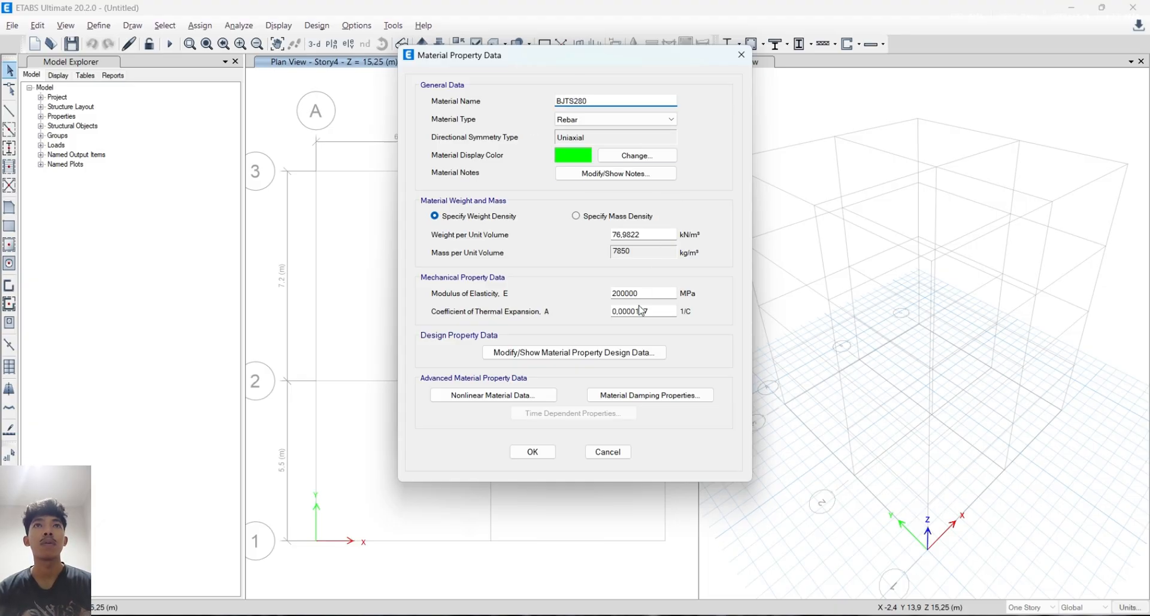
In BJTS280's design data, set the grade to 280 and the minimum yield strength Fy to 280 MPa
{"action": "left_click", "coordinate": [636, 351]}
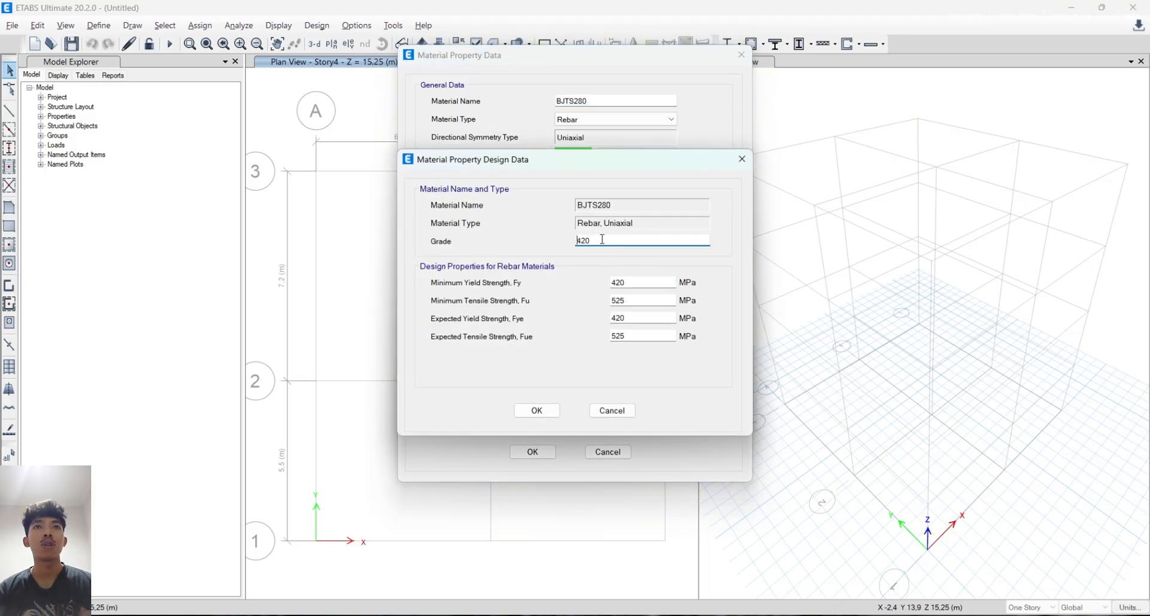
{"action": "left_click_drag", "start_coordinate": [603, 239], "coordinate": [554, 241]}
{"action": "type", "text": "280"}
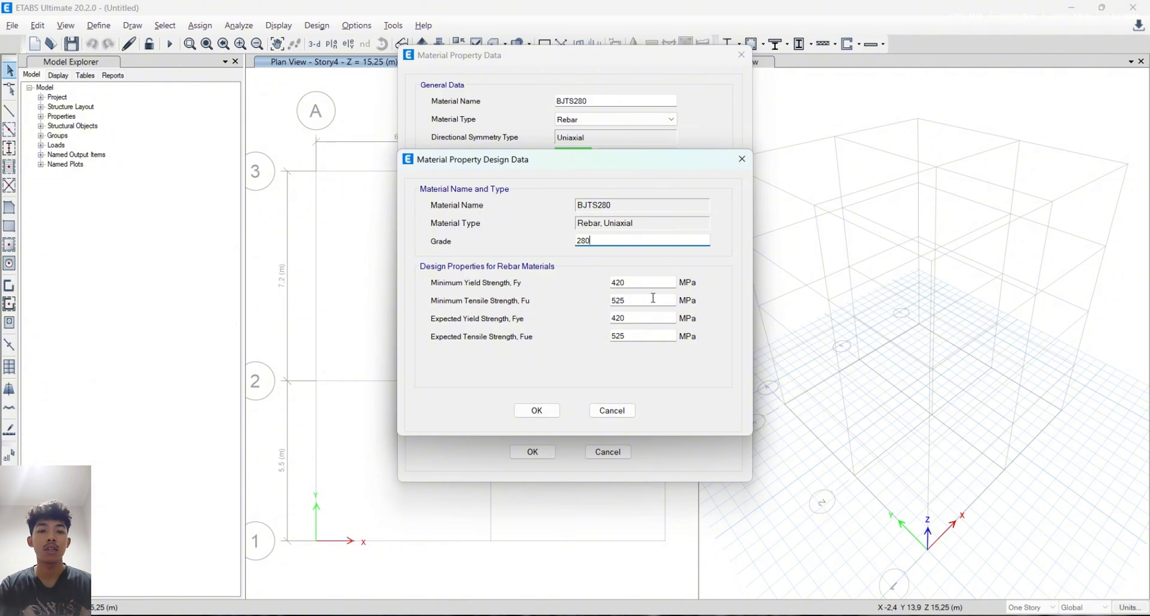
{"action": "double_click", "coordinate": [626, 283]}
{"action": "type", "text": "280"}
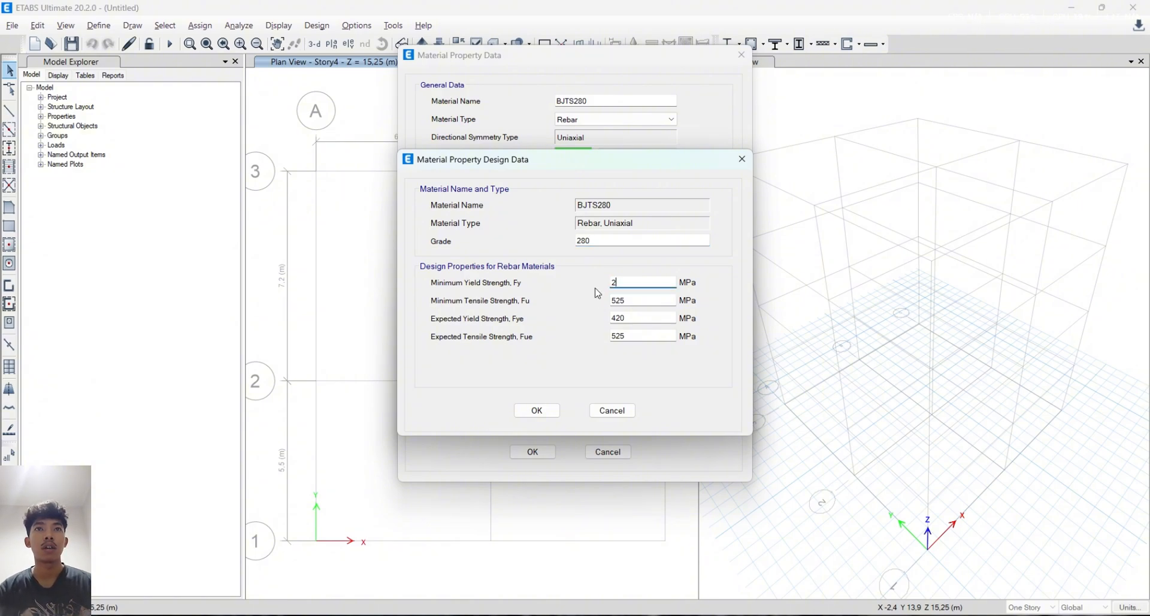
Set BJTS280's minimum tensile strength to 350 MPa, expected yield strength to 280 MPa and expected tensile strength to 350 MPa, and accept the material
{"action": "double_click", "coordinate": [631, 301]}
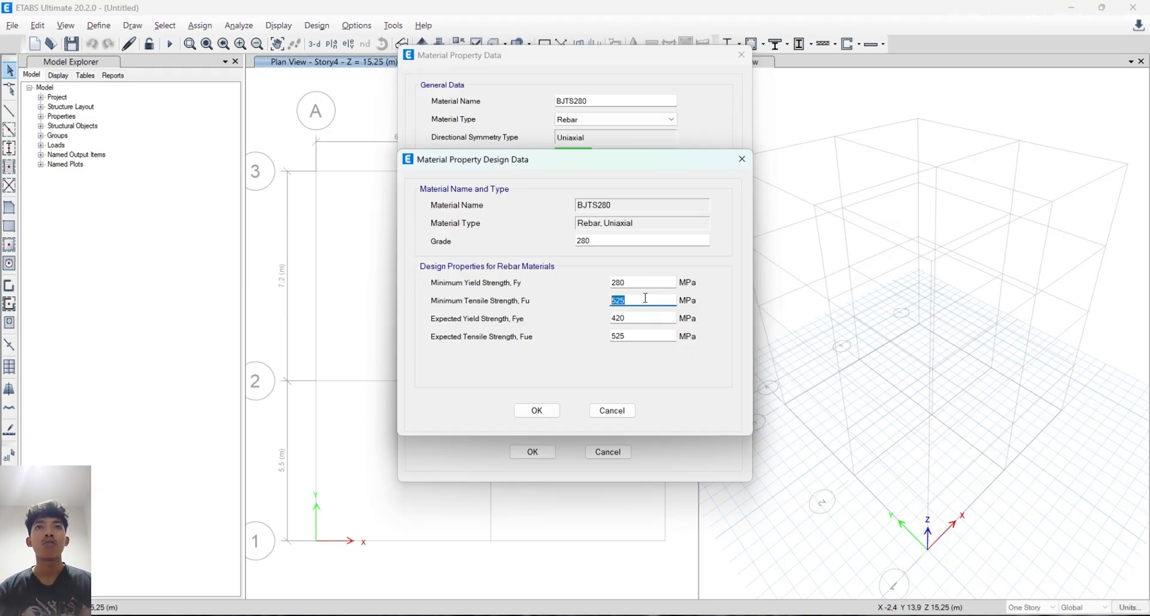
{"action": "type", "text": "35"}
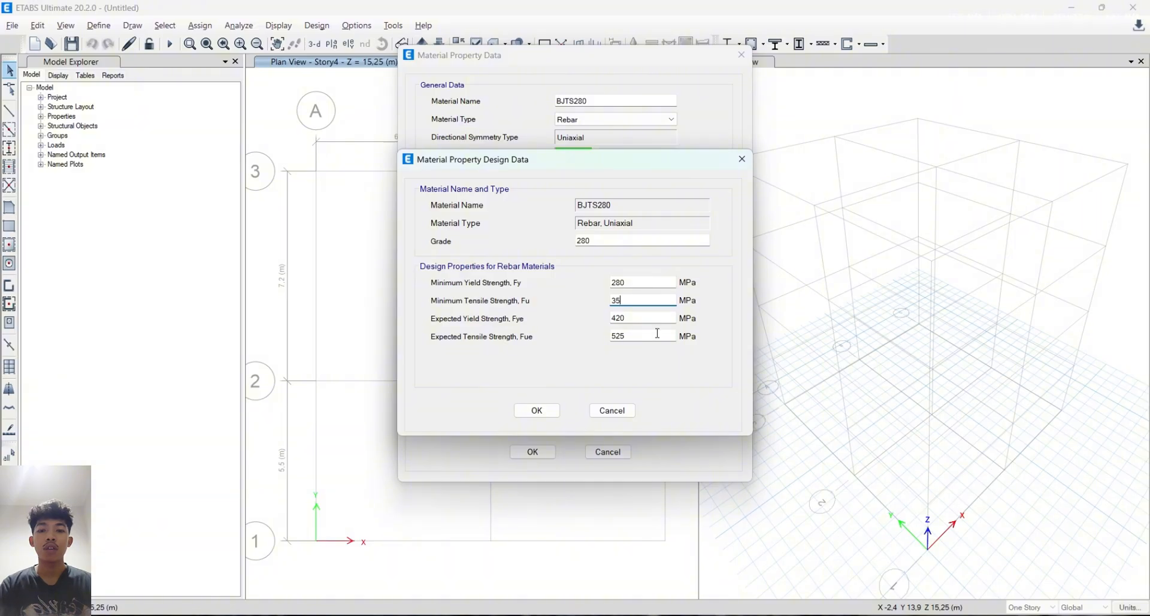
{"action": "type", "text": "0"}
{"action": "double_click", "coordinate": [636, 315]}
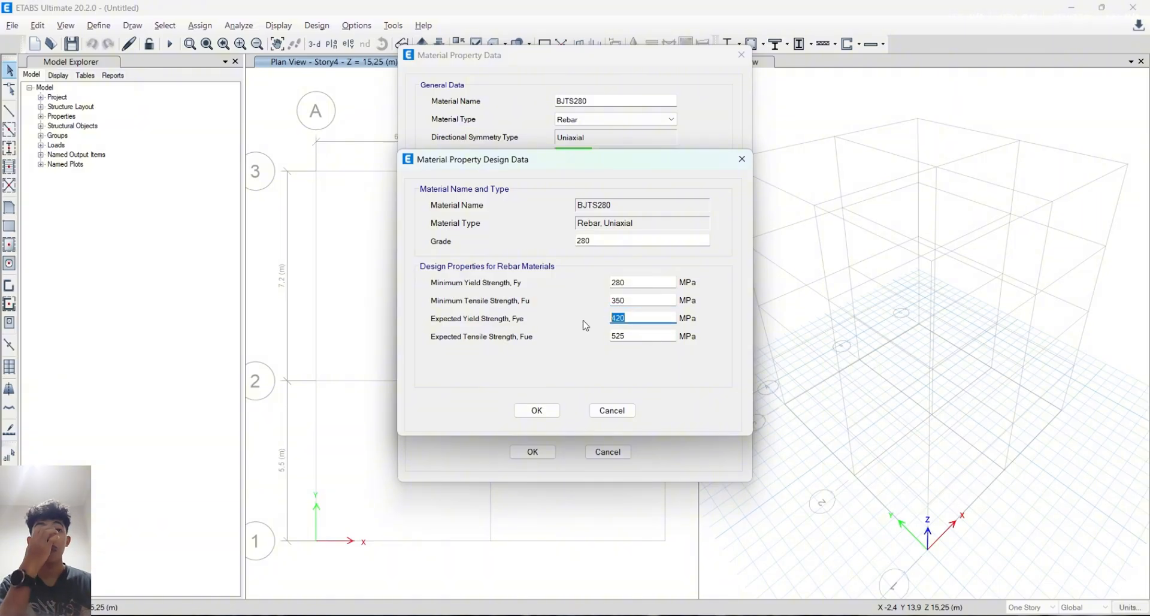
{"action": "type", "text": "280"}
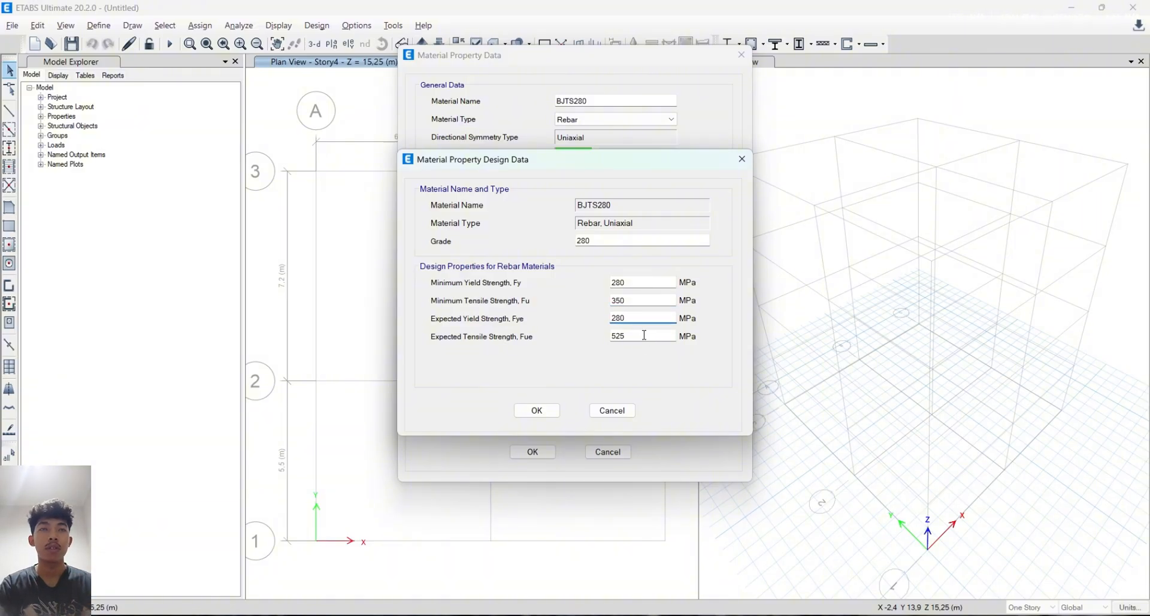
{"action": "double_click", "coordinate": [641, 335]}
{"action": "type", "text": "350"}
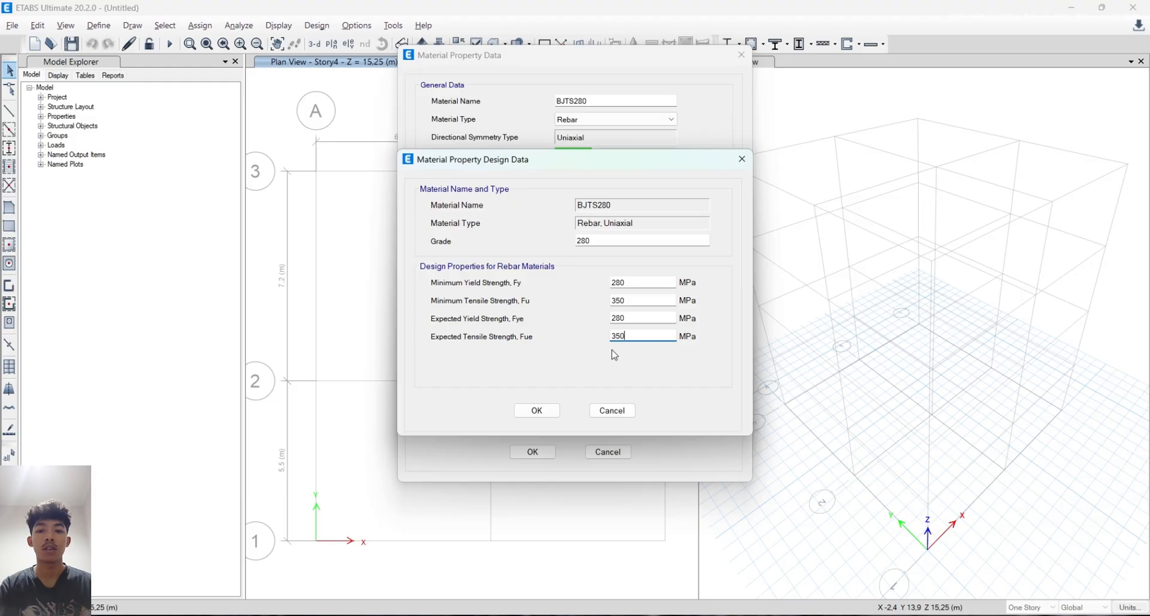
{"action": "left_click", "coordinate": [550, 412]}
{"action": "left_click", "coordinate": [540, 451]}
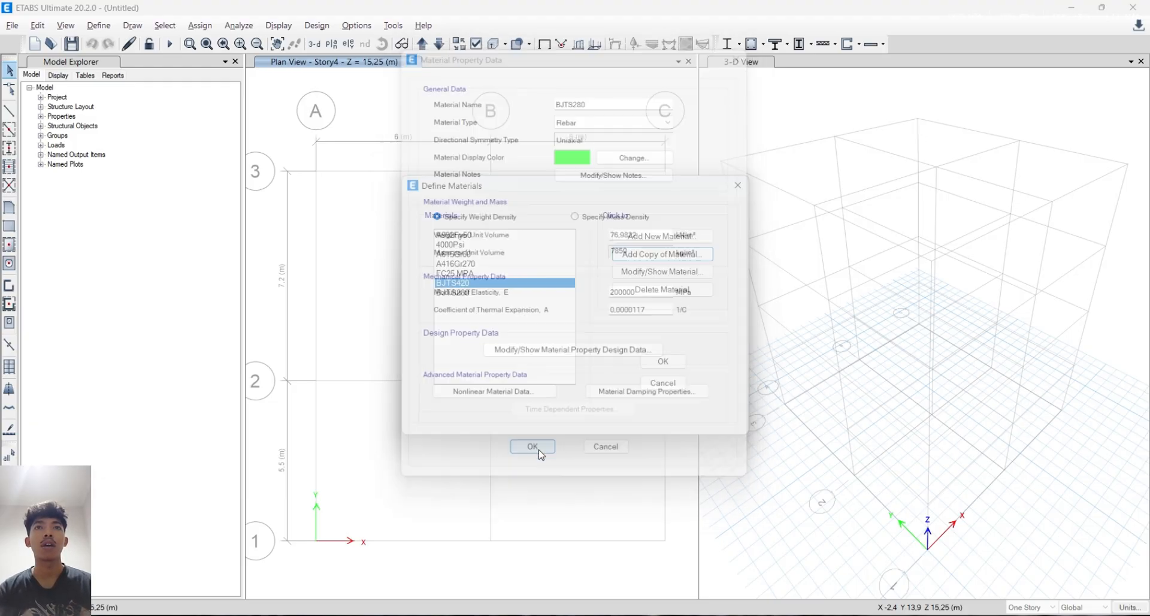
Check the material data in the module PDF and accept the defined materials list
{"action": "key", "text": "alt+Tab"}
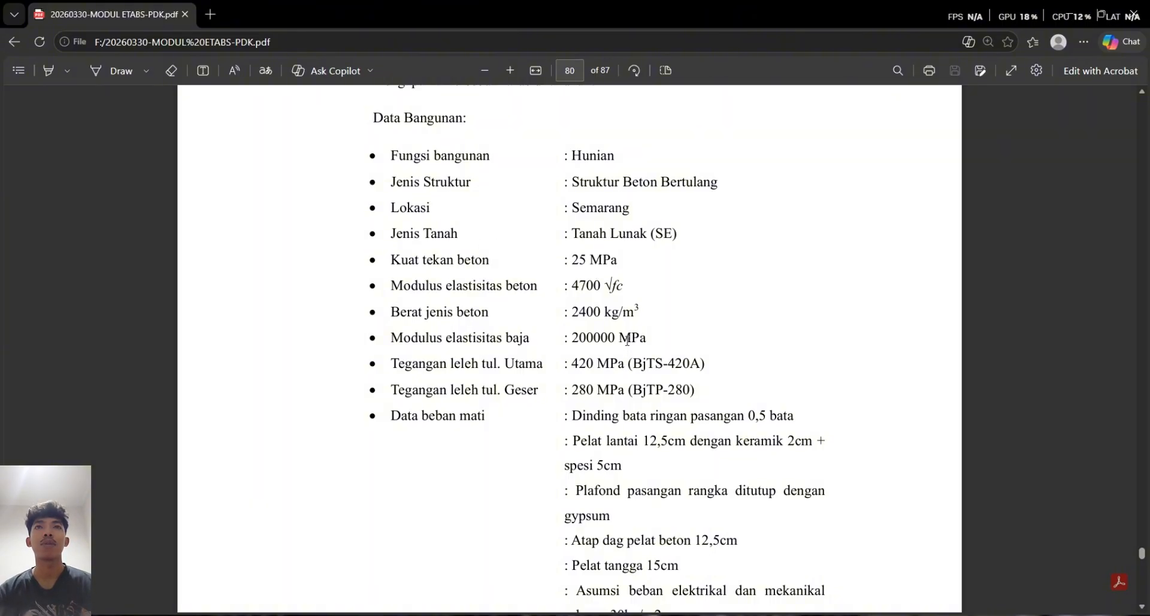
{"action": "key", "text": "alt+Tab"}
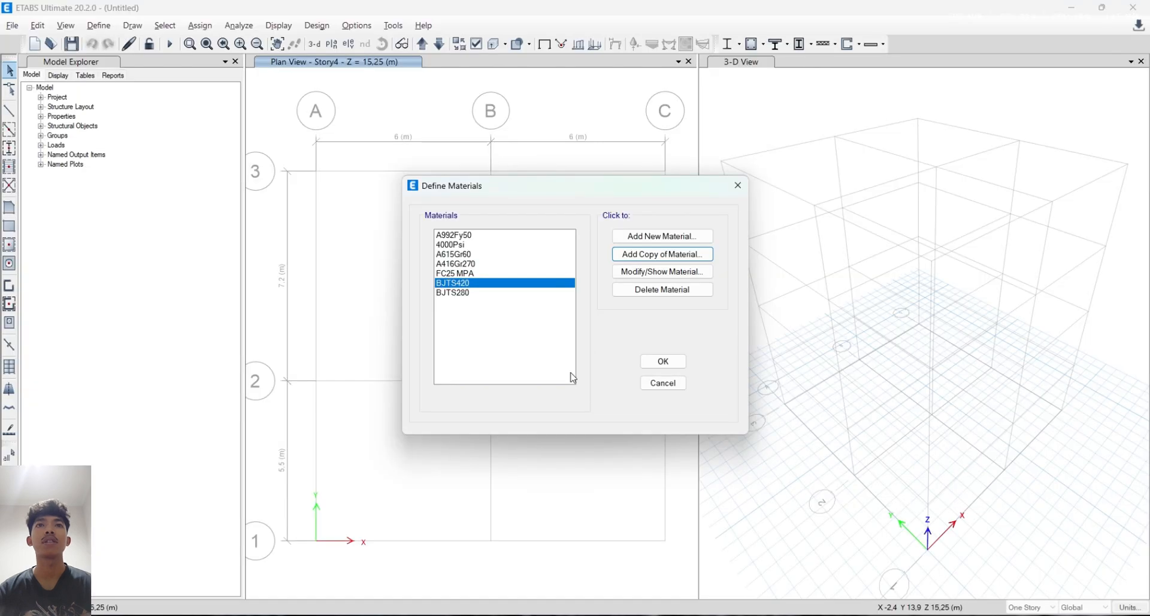
{"action": "left_click", "coordinate": [662, 362]}
Add a new frame section property with the Concrete Rectangular shape
{"action": "left_click", "coordinate": [98, 25]}
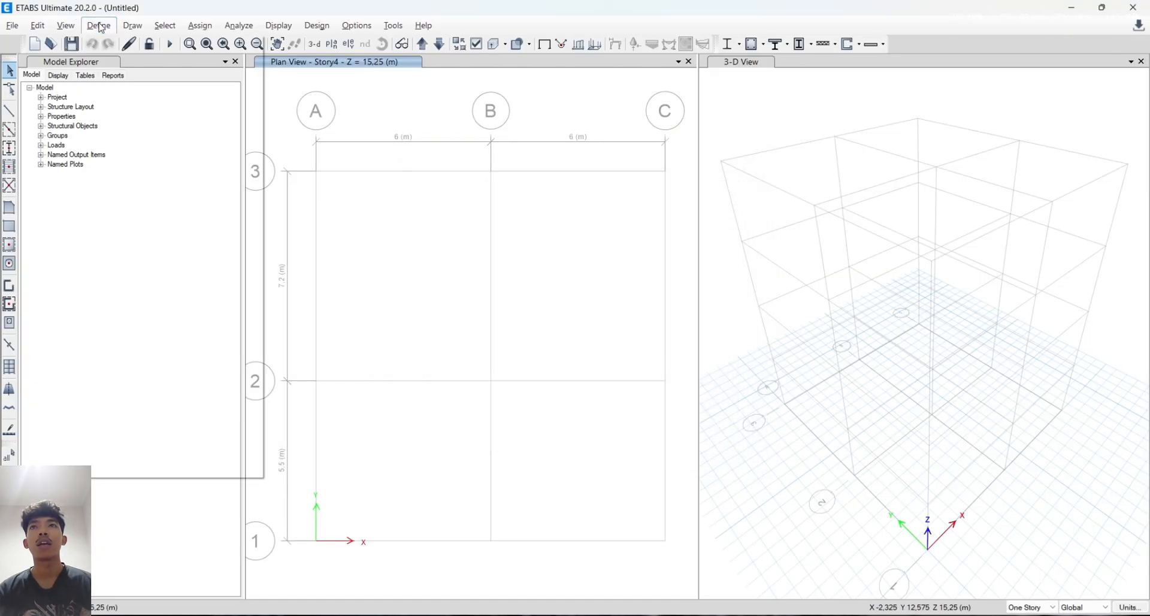
{"action": "mouse_move", "coordinate": [165, 64]}
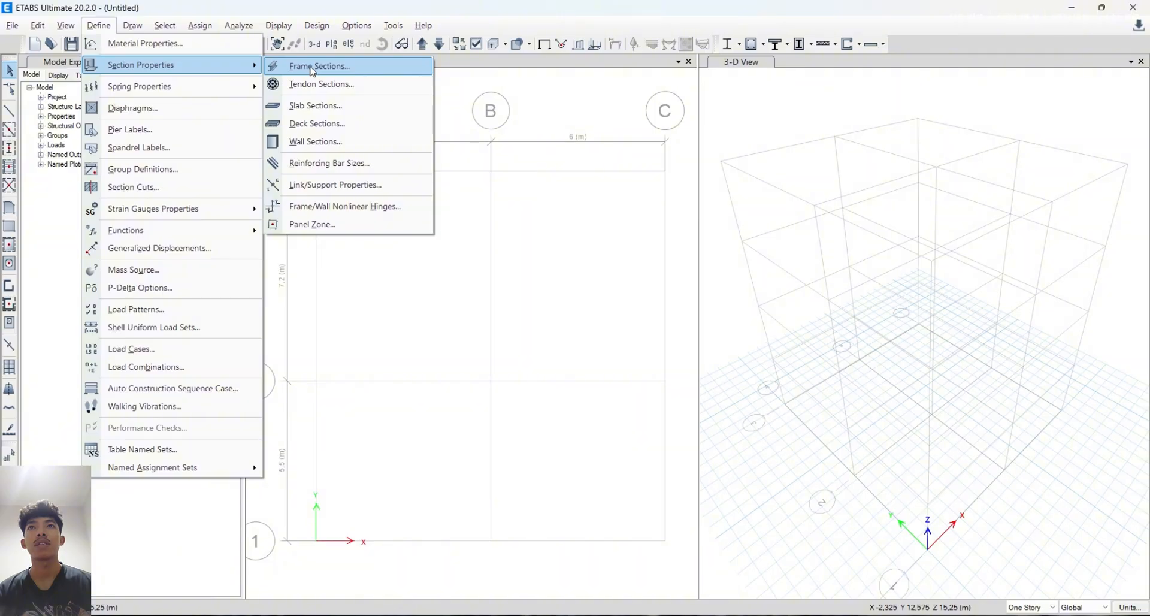
{"action": "left_click", "coordinate": [311, 71]}
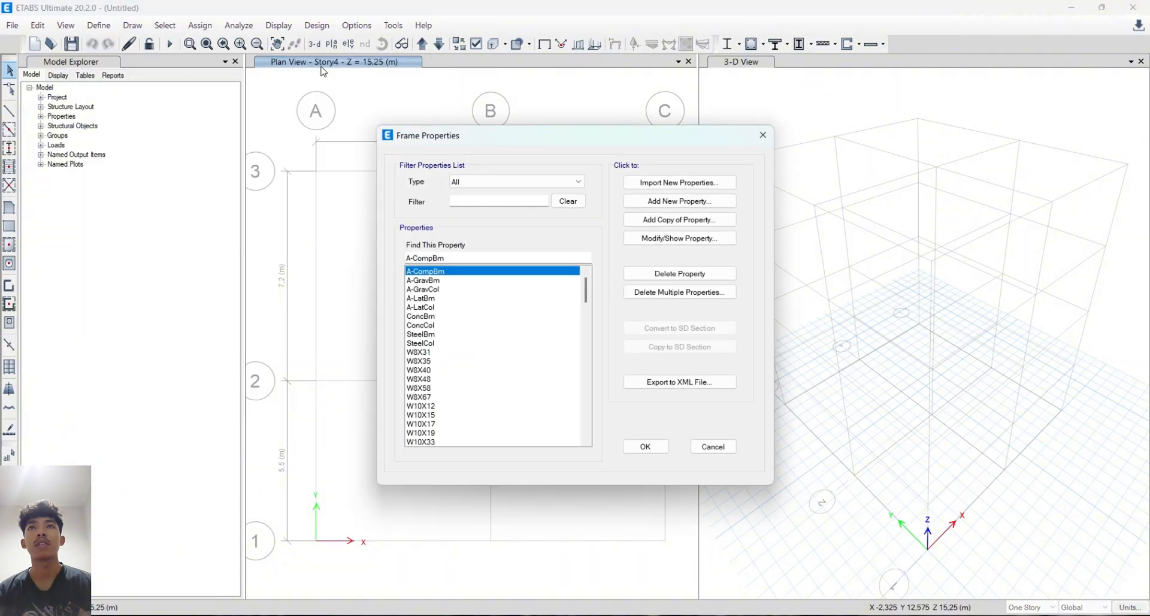
{"action": "left_click", "coordinate": [693, 203]}
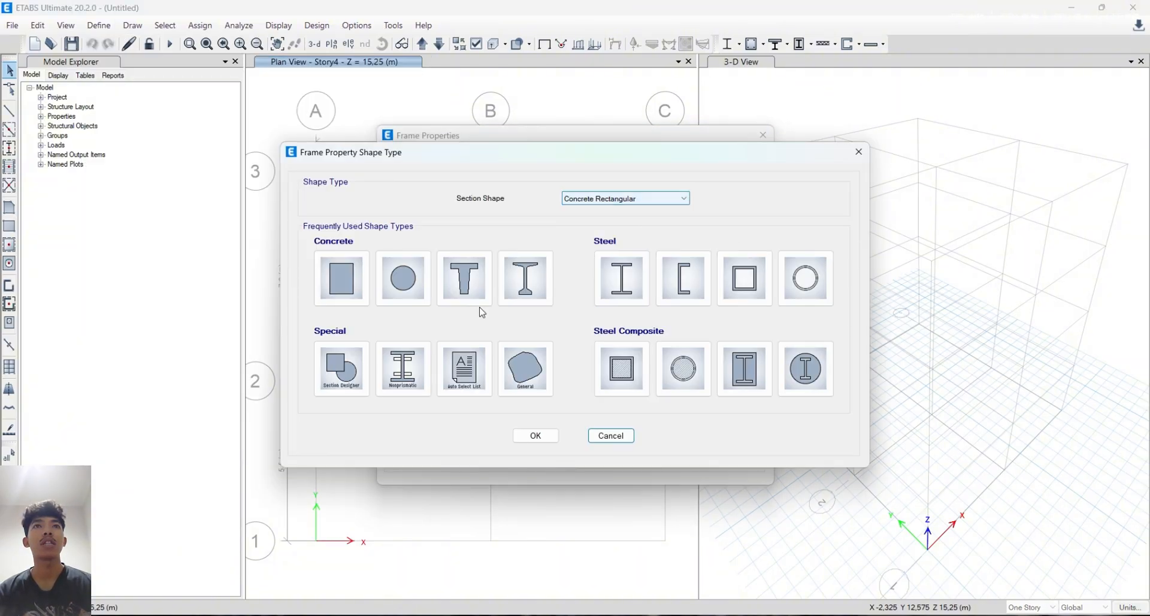
{"action": "left_click", "coordinate": [343, 278]}
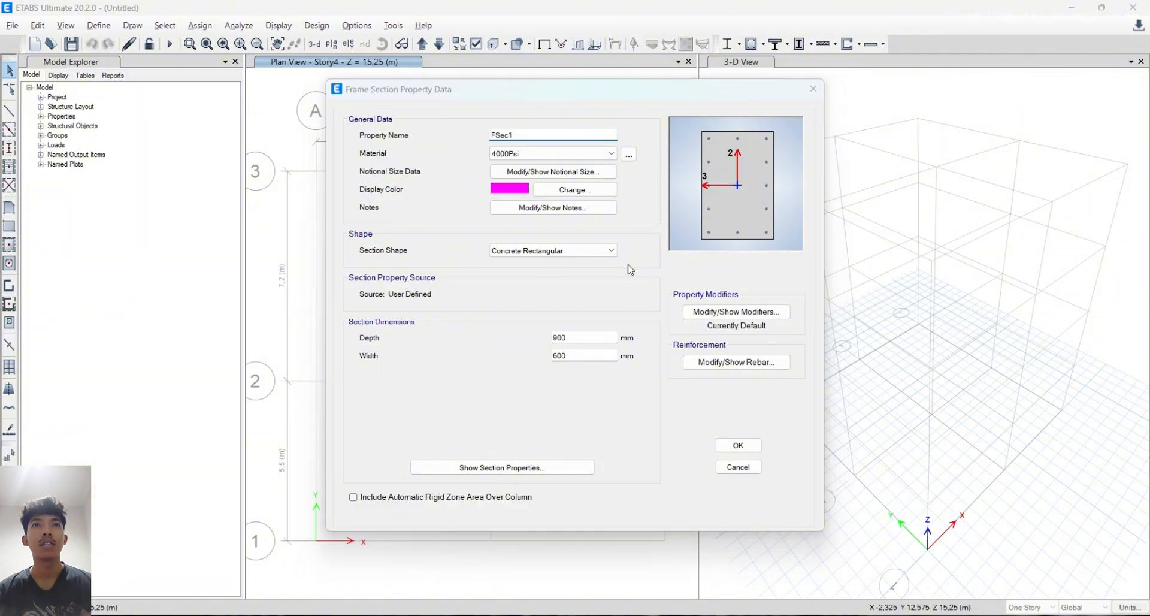
Look up the K-1 column details in the module PDF, name the section K1 40X40 and assign it the material FC25 MPA
{"action": "key", "text": "alt+Tab"}
{"action": "scroll", "coordinate": [592, 347], "scroll_direction": "down", "scroll_amount": 10}
{"action": "scroll", "coordinate": [593, 352], "scroll_direction": "down", "scroll_amount": 10}
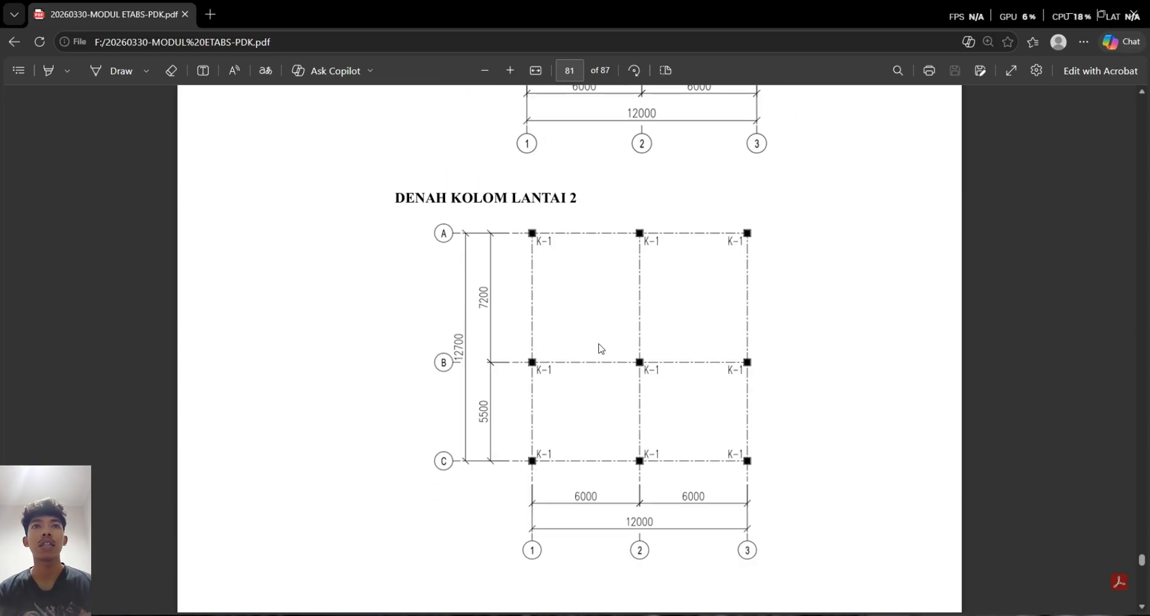
{"action": "scroll", "coordinate": [599, 354], "scroll_direction": "down", "scroll_amount": 7}
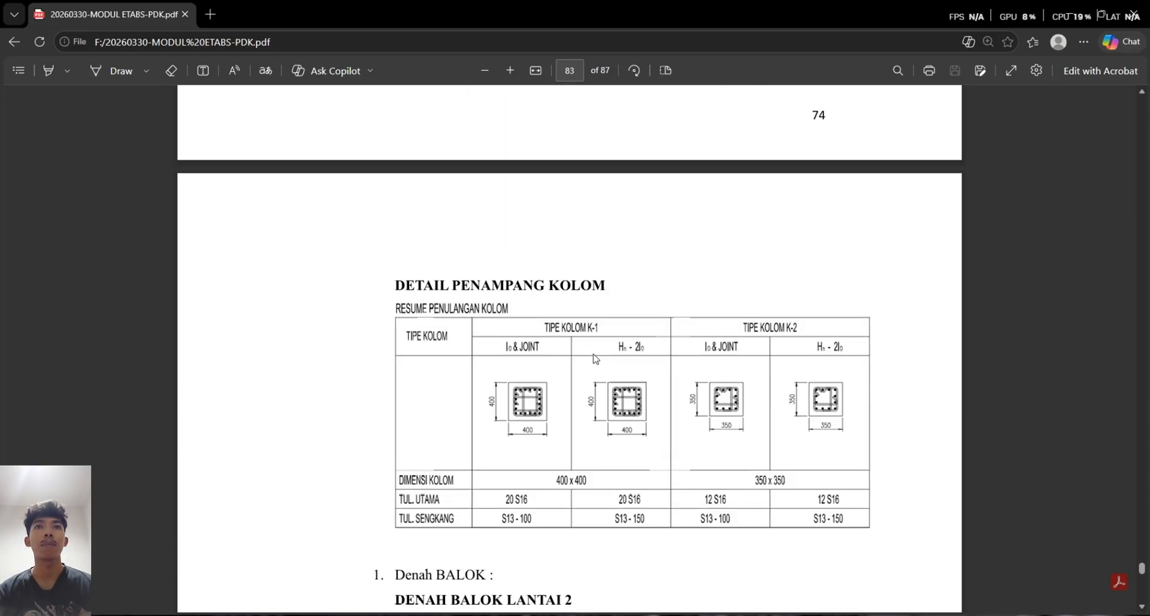
{"action": "scroll", "coordinate": [600, 400], "scroll_direction": "down", "scroll_amount": 1}
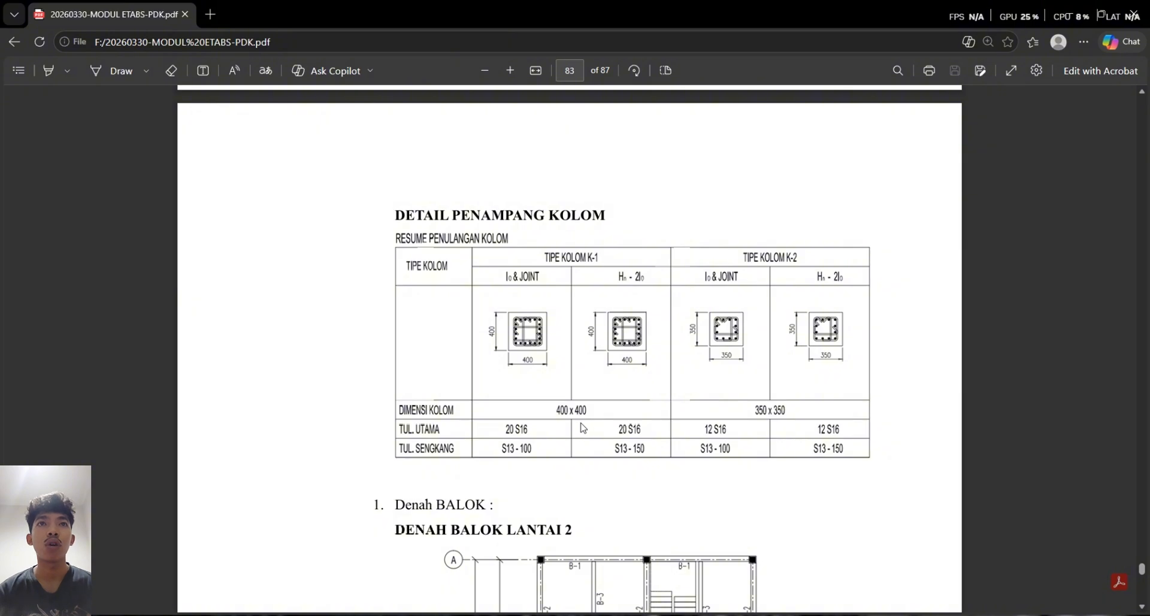
{"action": "key", "text": "alt+Tab"}
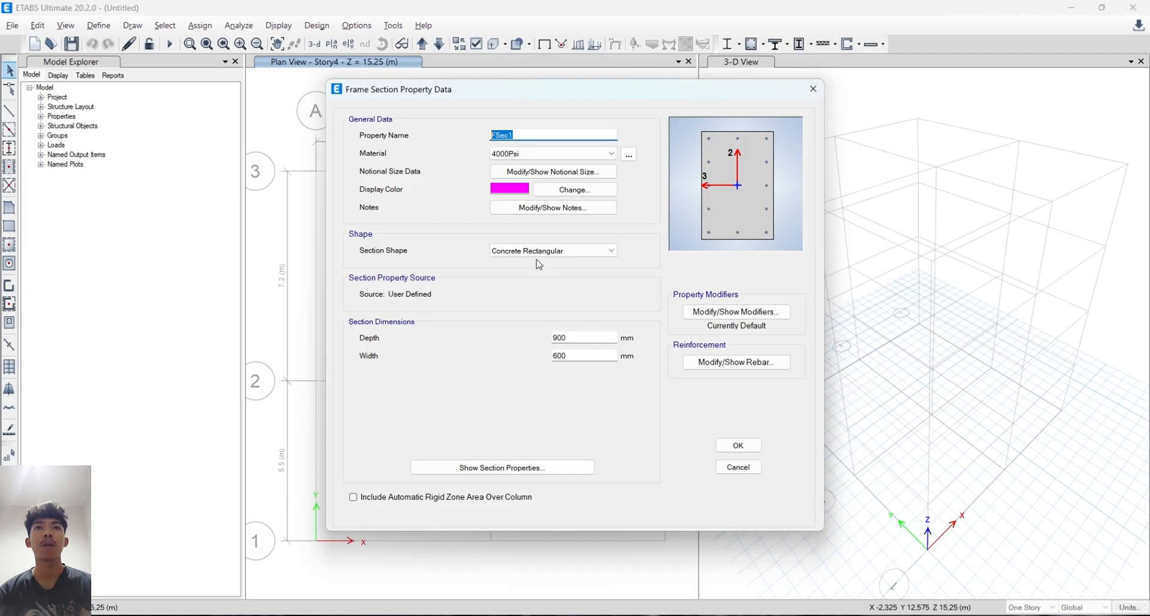
{"action": "type", "text": "K1 40X40"}
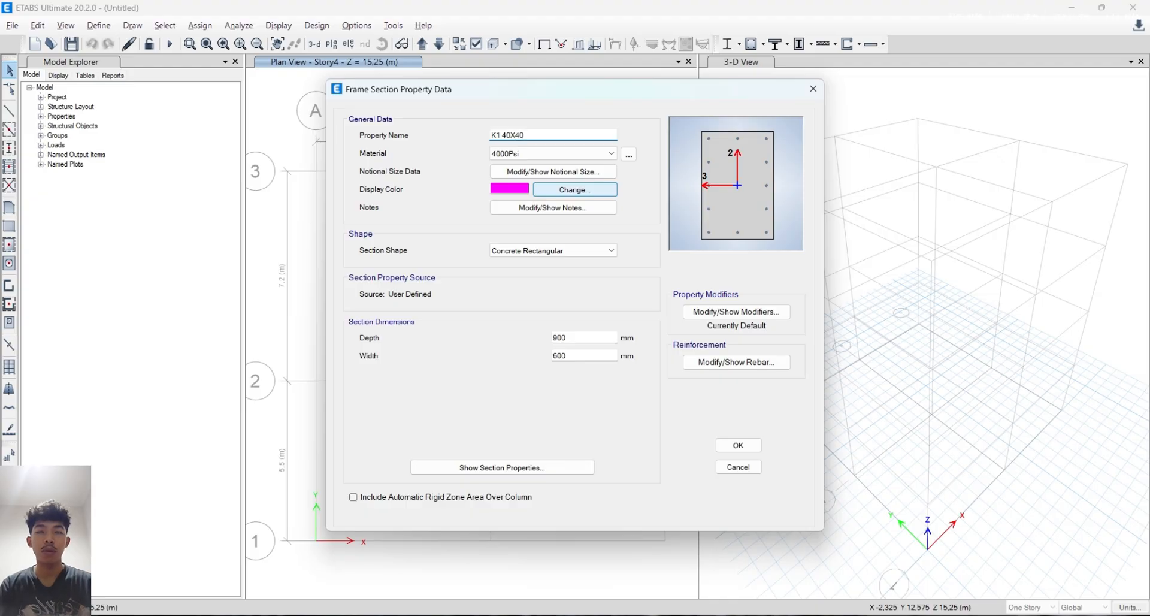
{"action": "left_click", "coordinate": [571, 155]}
{"action": "left_click", "coordinate": [542, 202]}
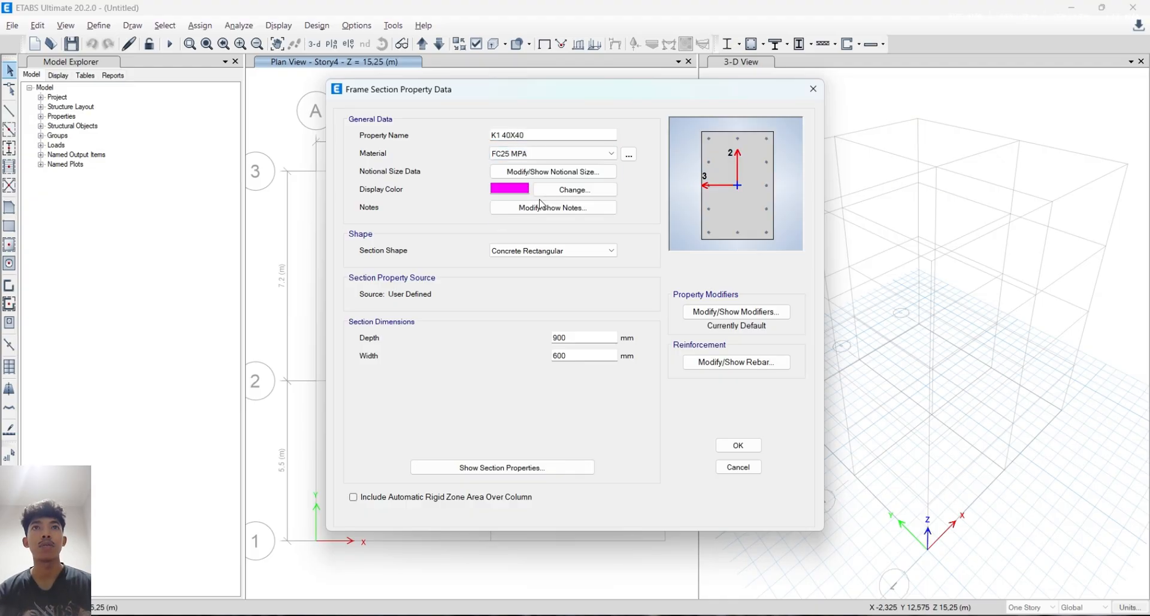
Set the K1 40X40 section's depth and width to 400 mm each
{"action": "double_click", "coordinate": [577, 341]}
{"action": "type", "text": "400"}
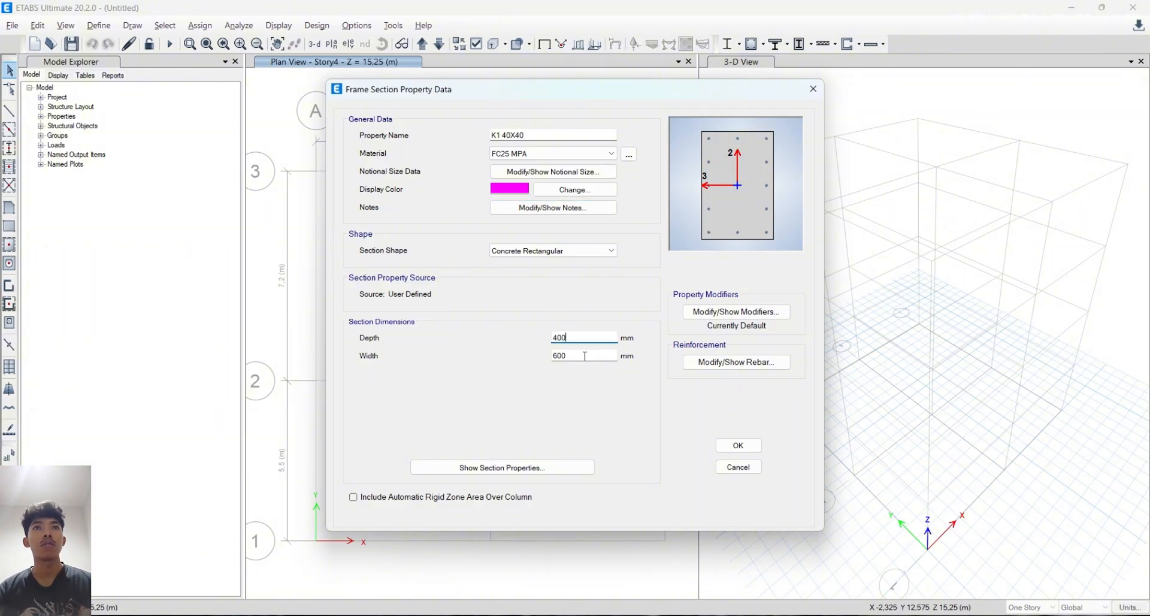
{"action": "left_click_drag", "start_coordinate": [592, 356], "coordinate": [538, 359]}
{"action": "type", "text": "40990"}
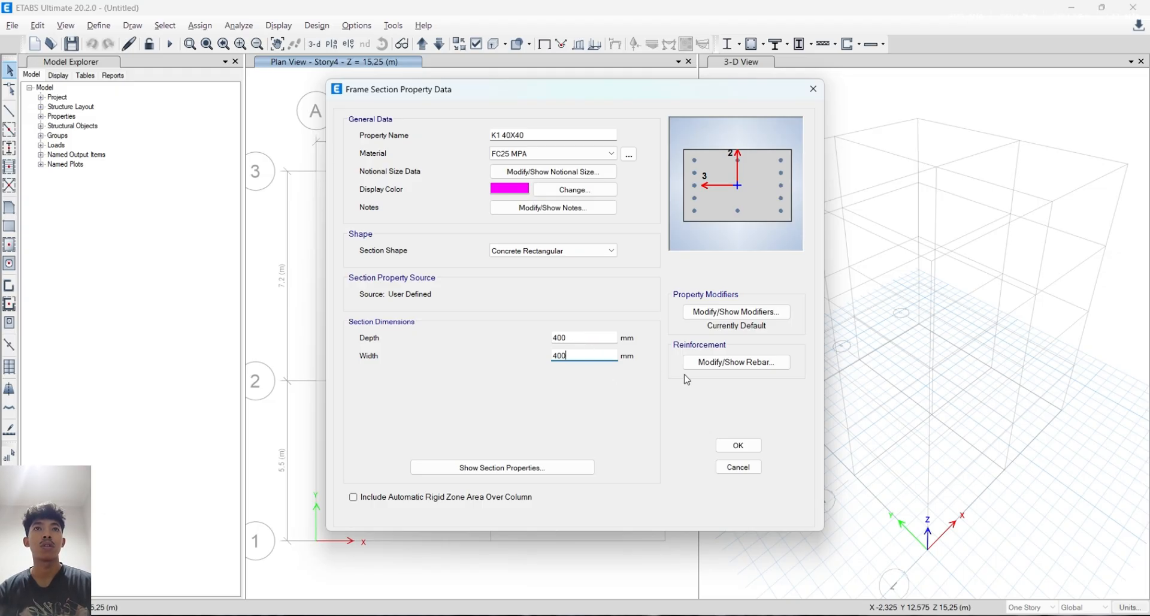
Set the K1 40X40 section's stiffness modifiers to 0,001 for the torsional constant and 0,7 for moments of inertia about the 2 and 3 axes
{"action": "left_click", "coordinate": [737, 311]}
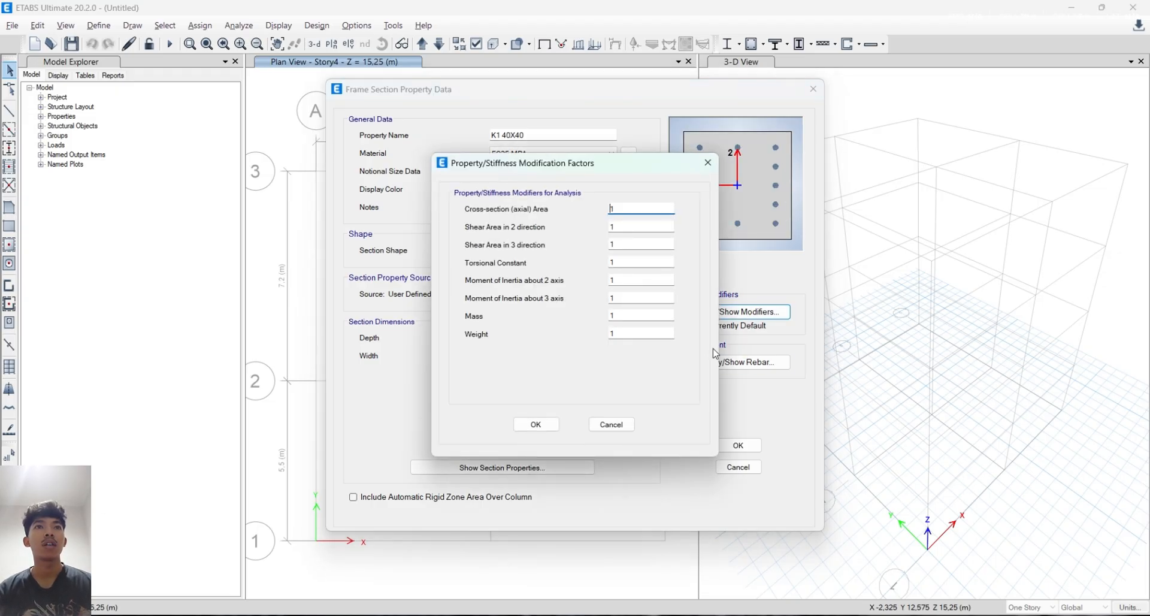
{"action": "double_click", "coordinate": [628, 265]}
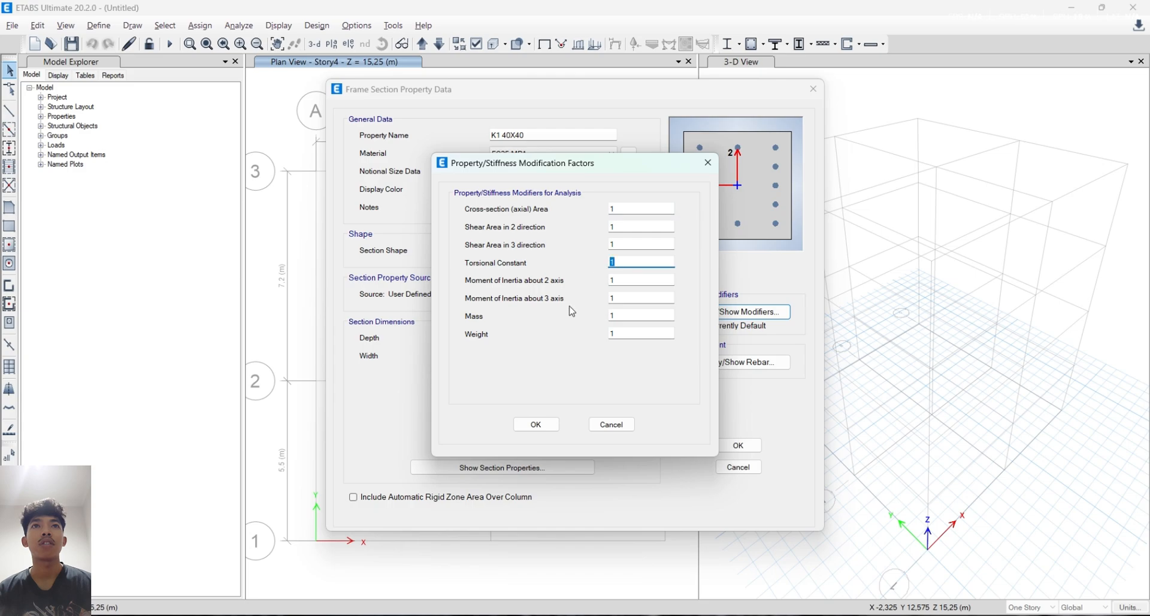
{"action": "type", "text": "0"}
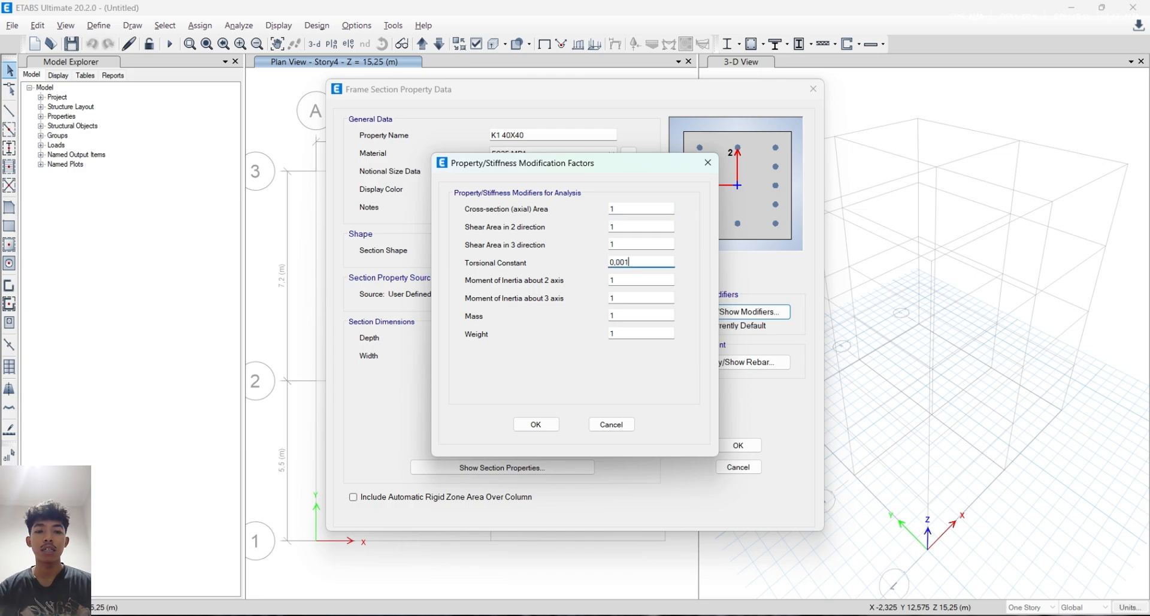
{"action": "key", "text": "Tab"}
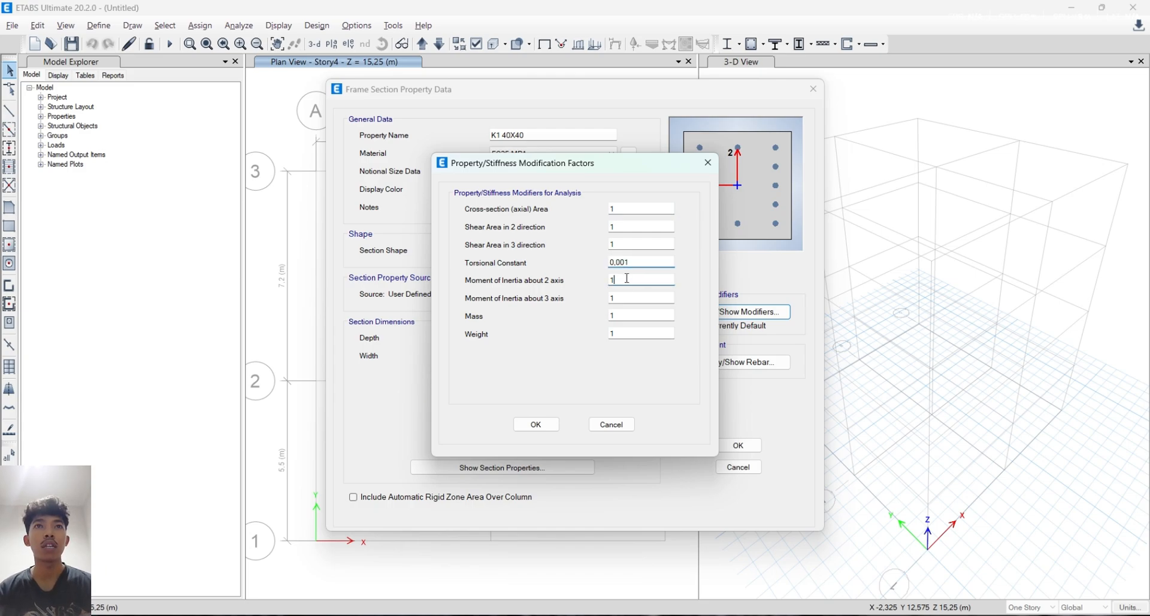
{"action": "type", "text": "0,7"}
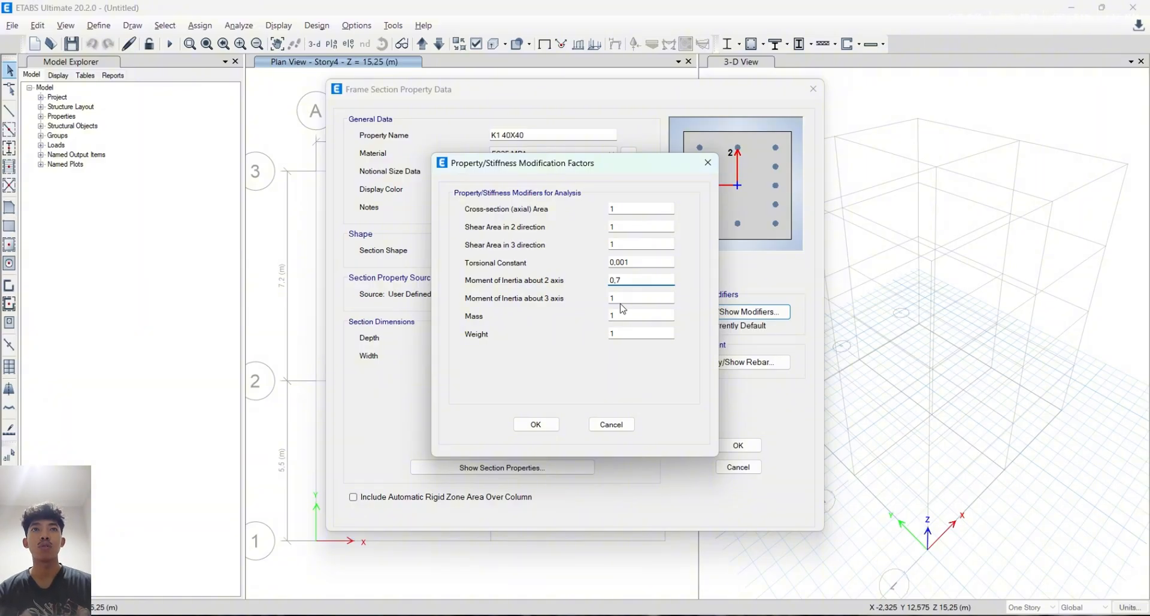
{"action": "key", "text": "Tab"}
{"action": "type", "text": "0"}
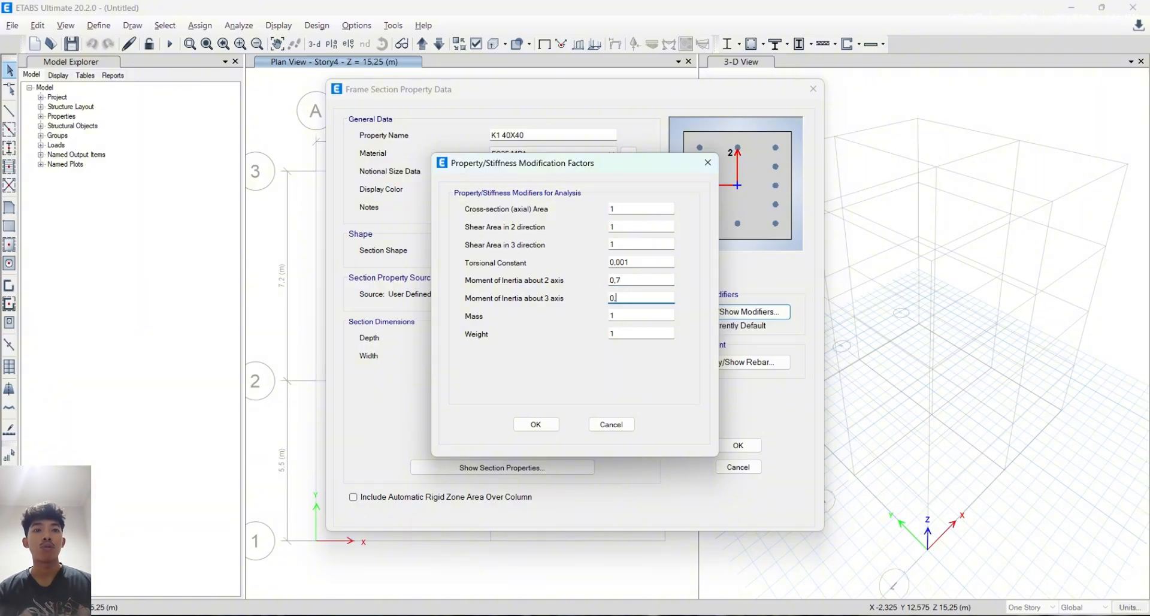
{"action": "type", "text": ",7"}
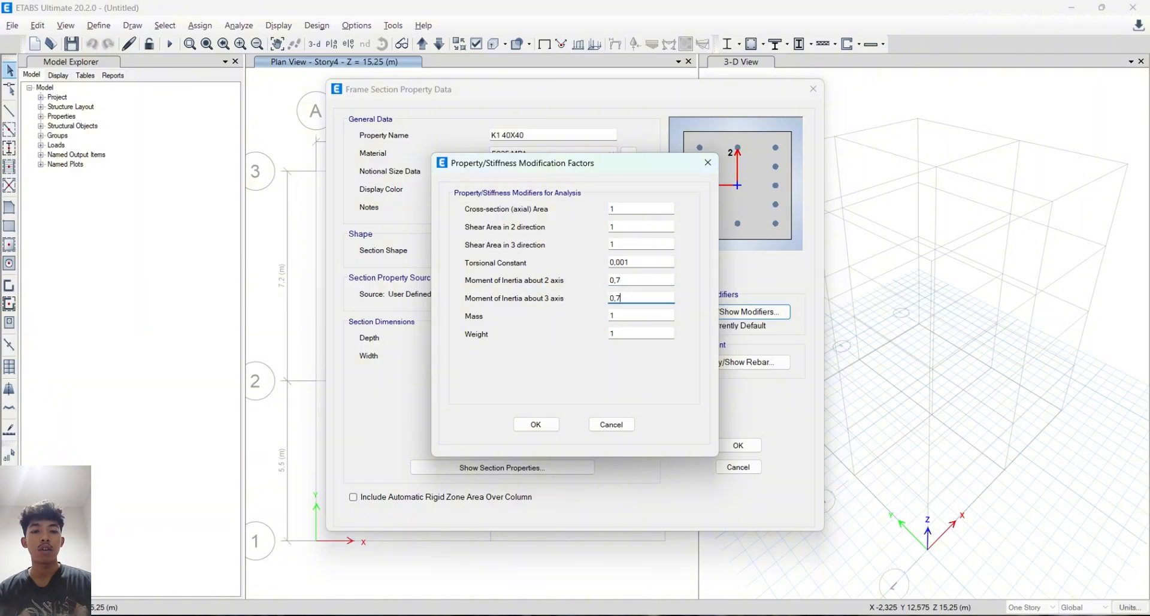
{"action": "left_click", "coordinate": [538, 425]}
{"action": "left_click", "coordinate": [752, 314]}
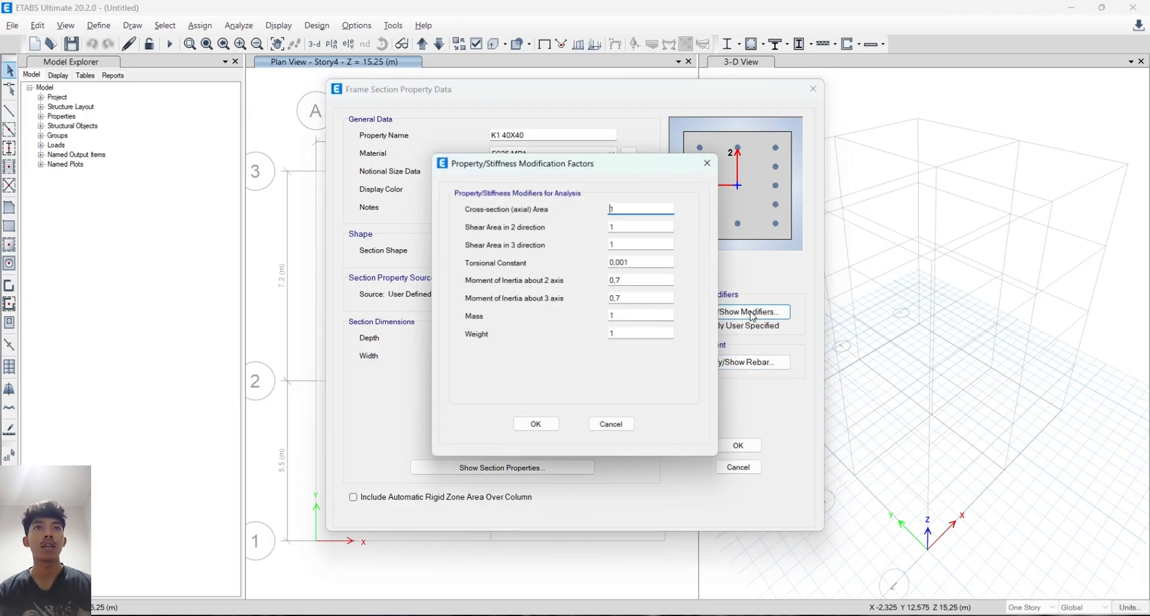
{"action": "left_click", "coordinate": [541, 429]}
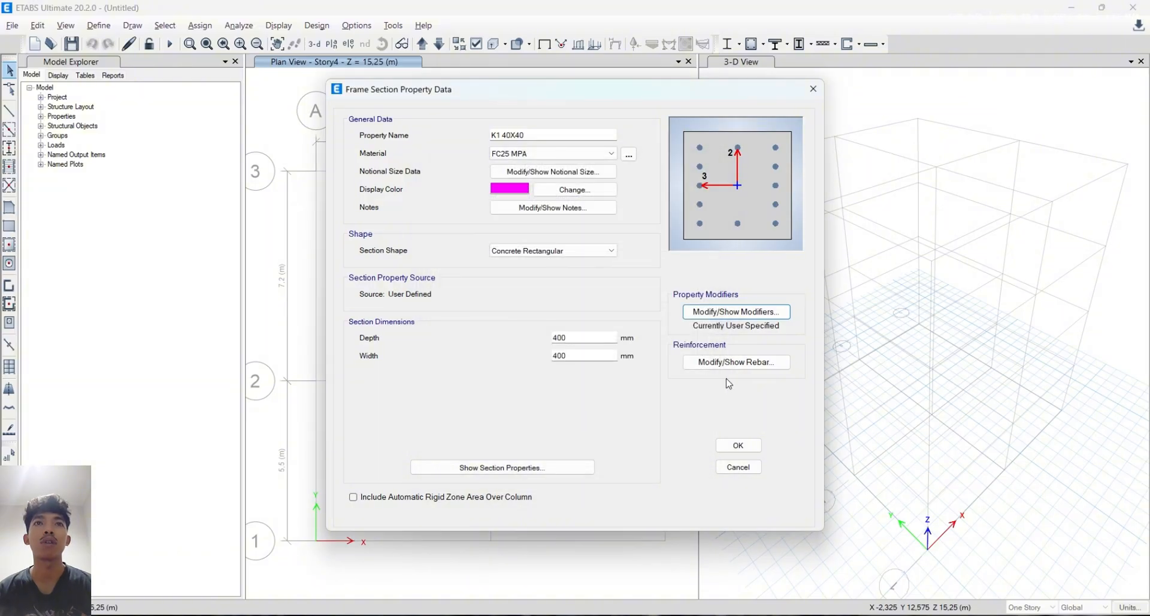
Assign rebar material BJTS420 to the K1 40X40 column's longitudinal bars and BJTS280 to its confinement ties
{"action": "left_click", "coordinate": [755, 369]}
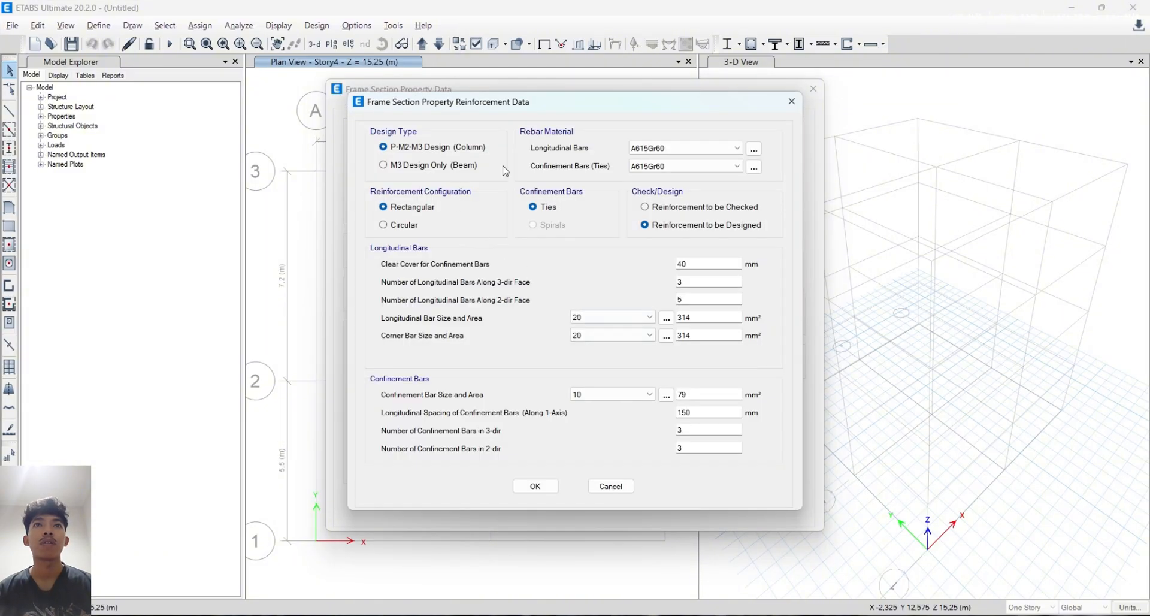
{"action": "left_click", "coordinate": [680, 151]}
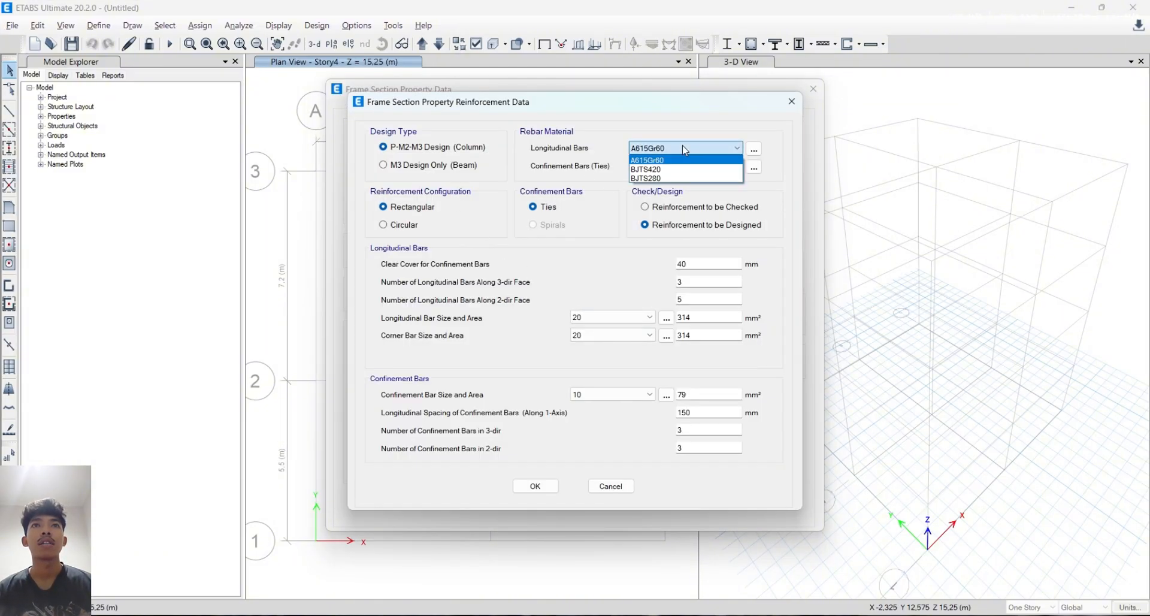
{"action": "left_click", "coordinate": [658, 170]}
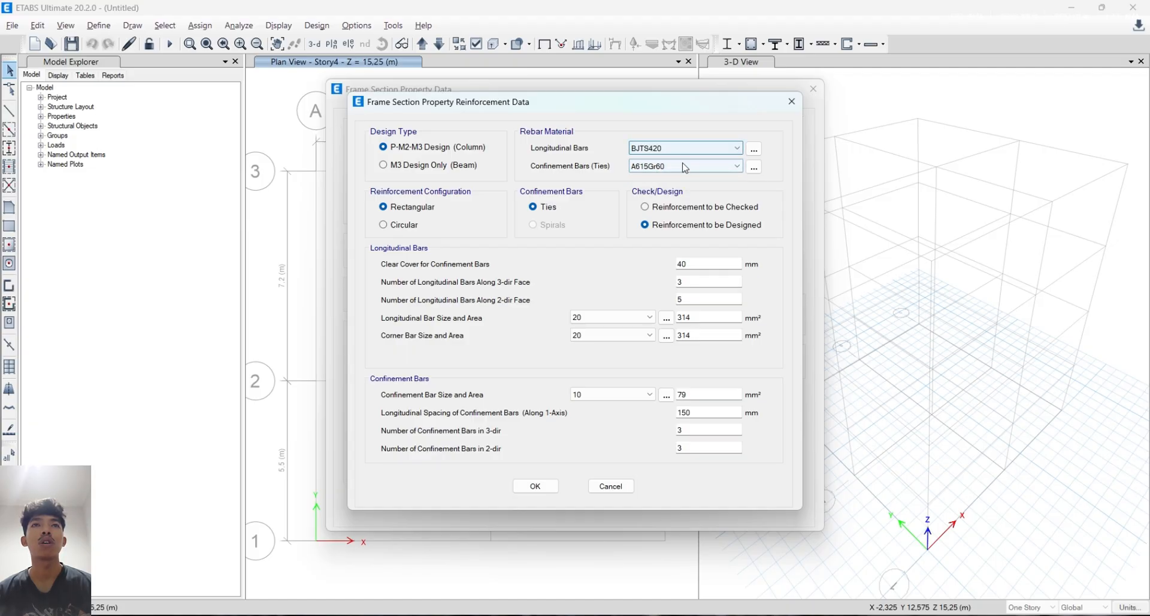
{"action": "left_click", "coordinate": [685, 169]}
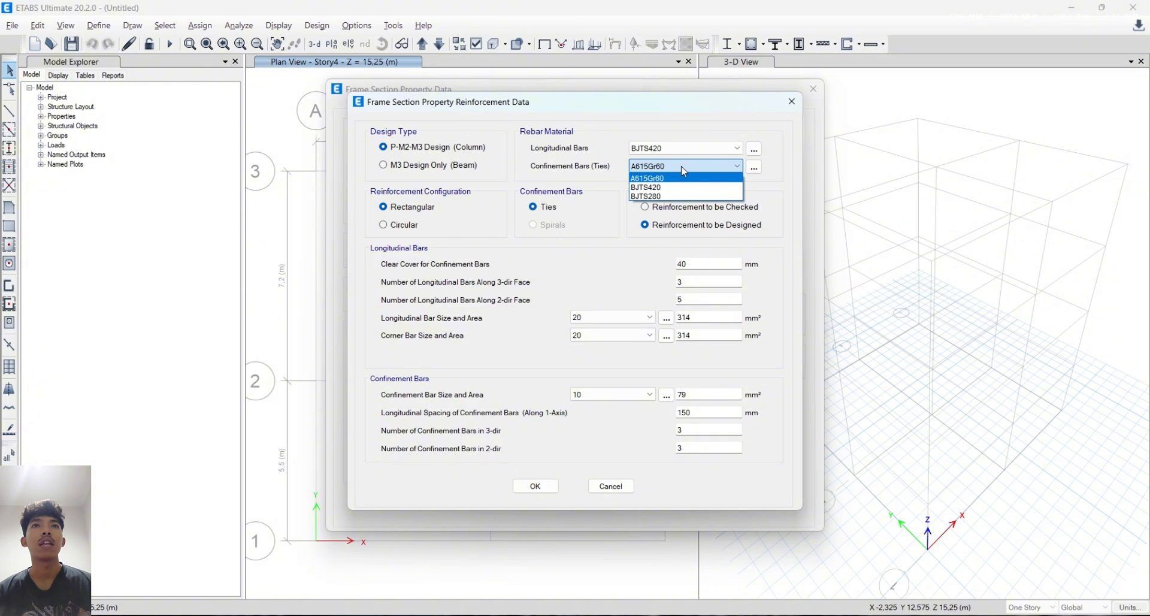
{"action": "left_click", "coordinate": [662, 196]}
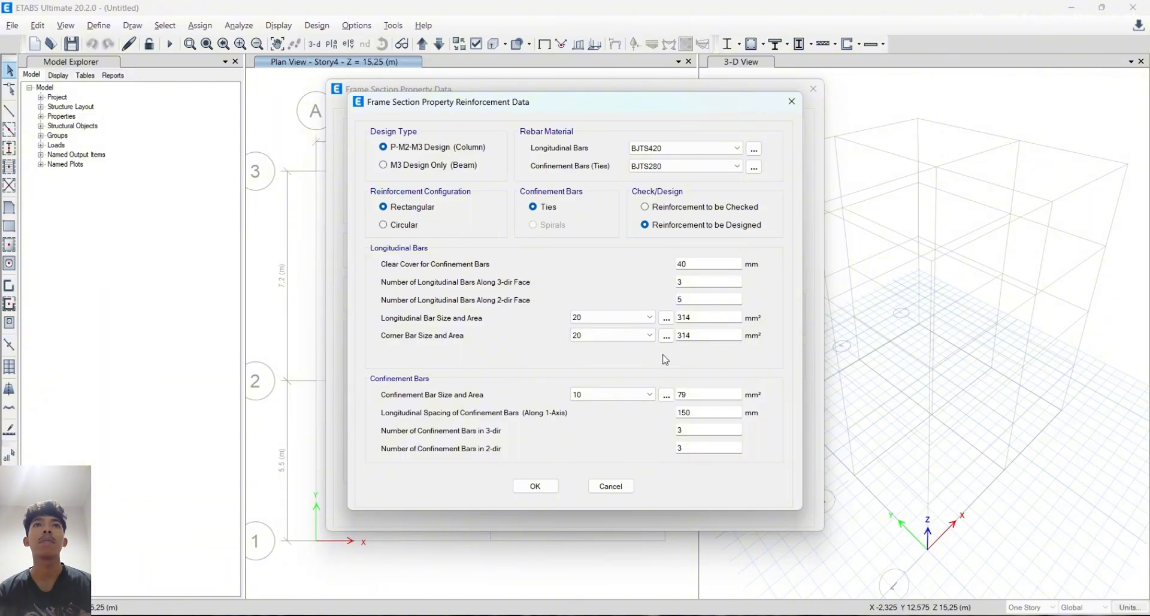
Check the K-1 main reinforcement in the module PDF and set 6 longitudinal bars along both the 3-dir and 2-dir faces
{"action": "key", "text": "alt+Tab"}
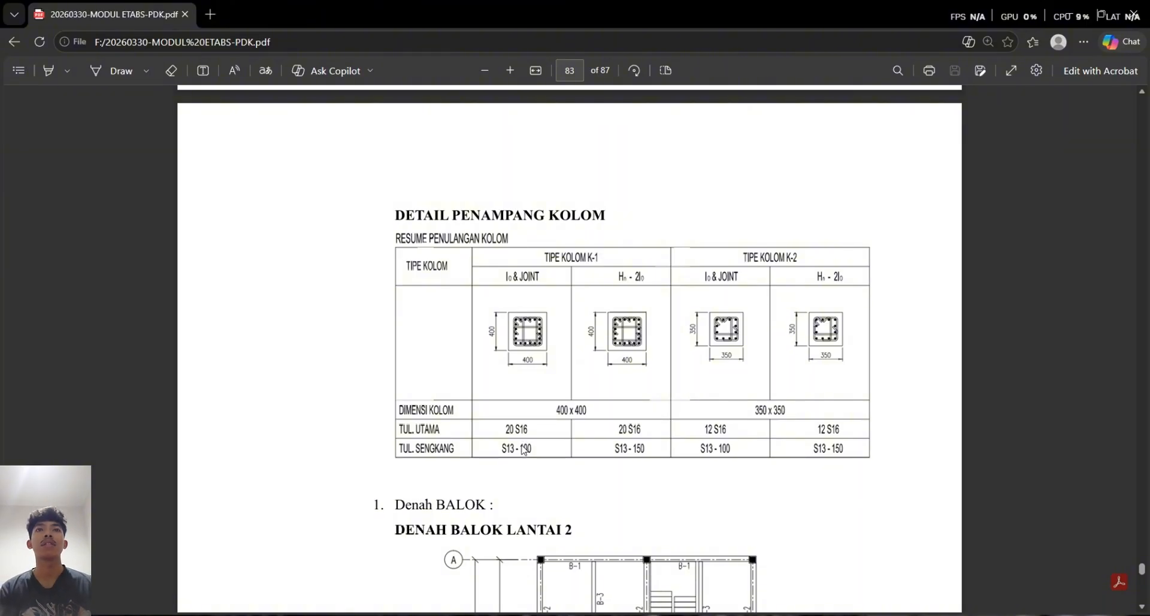
{"action": "key", "text": "alt+Tab"}
{"action": "left_click_drag", "start_coordinate": [695, 282], "coordinate": [660, 286]}
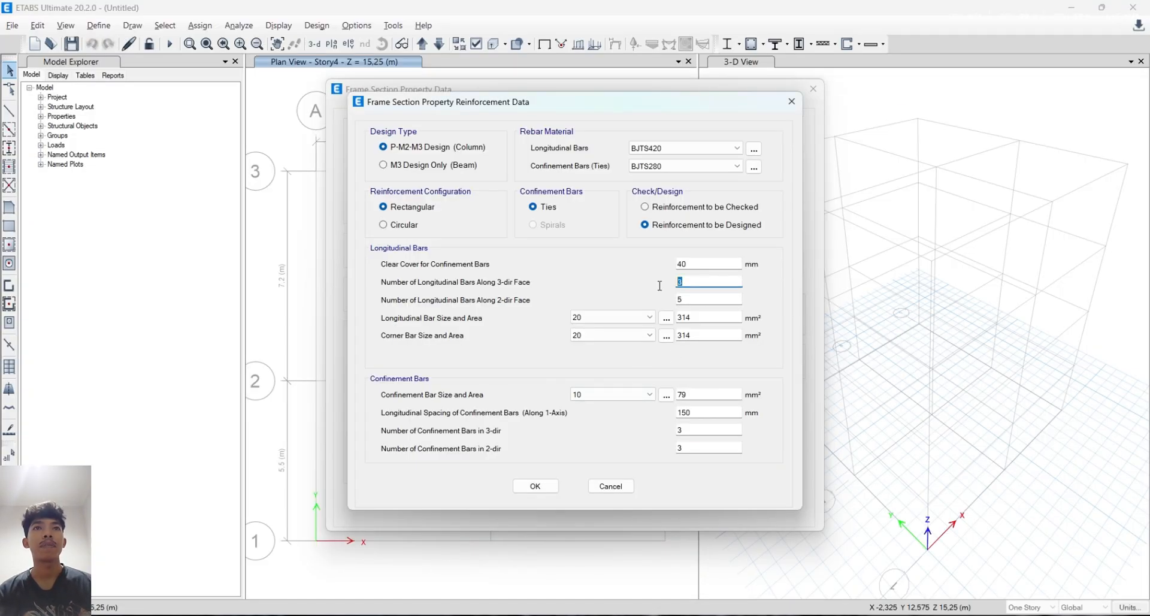
{"action": "left_click_drag", "start_coordinate": [704, 101], "coordinate": [552, 92]}
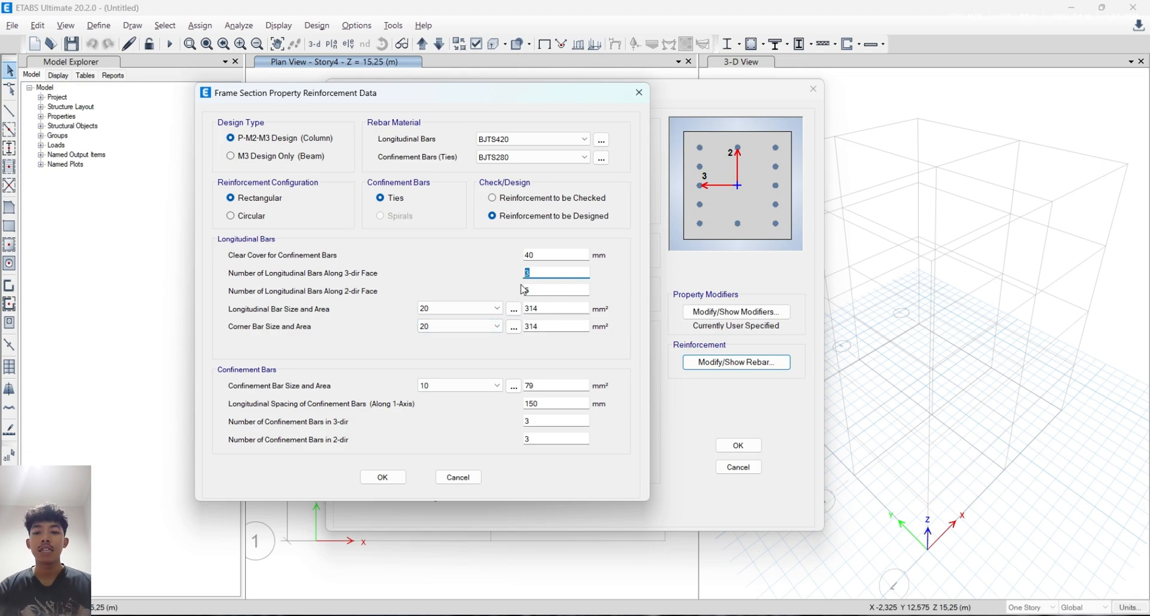
{"action": "type", "text": "6"}
{"action": "key", "text": "Tab"}
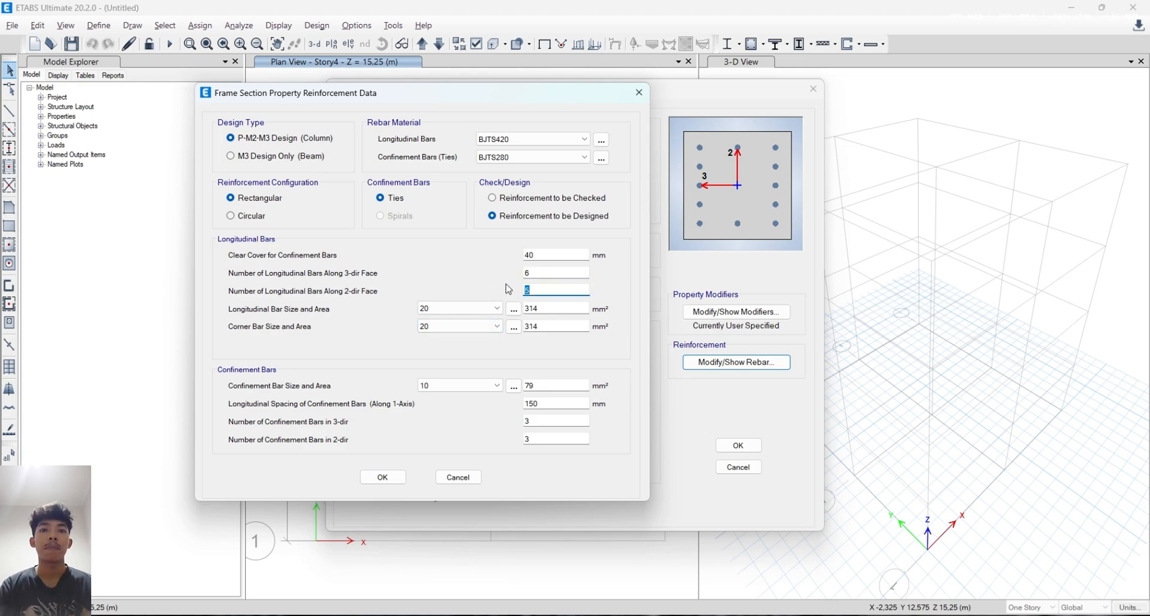
{"action": "type", "text": "6"}
Set both the longitudinal bar size and the corner bar size of the K1 40X40 column to 16
{"action": "left_click", "coordinate": [461, 308]}
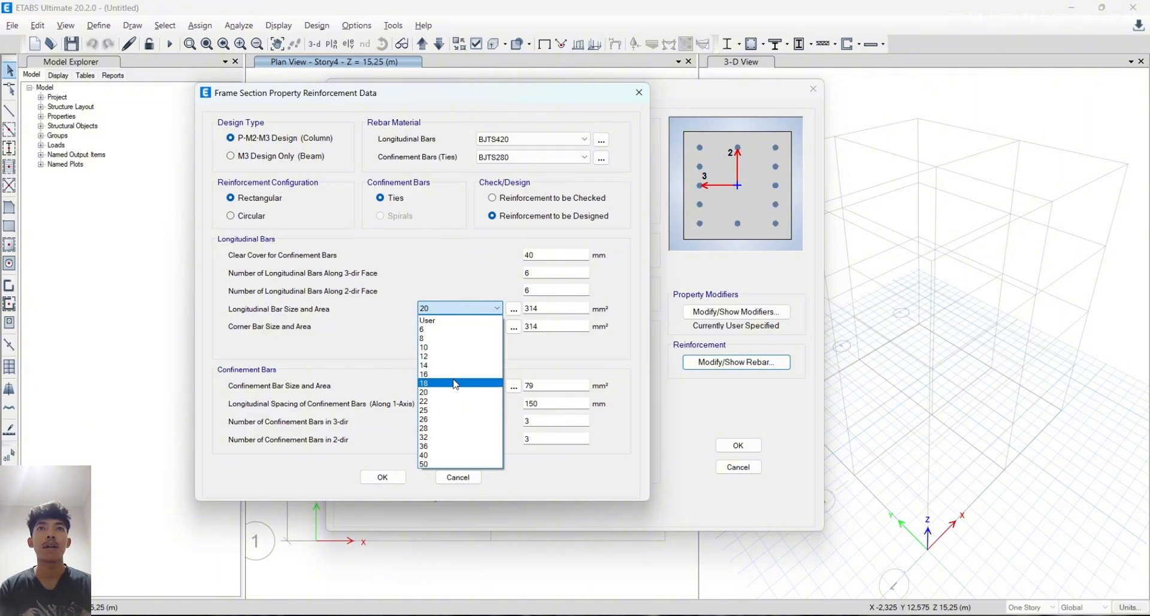
{"action": "left_click", "coordinate": [455, 374]}
{"action": "left_click", "coordinate": [456, 326]}
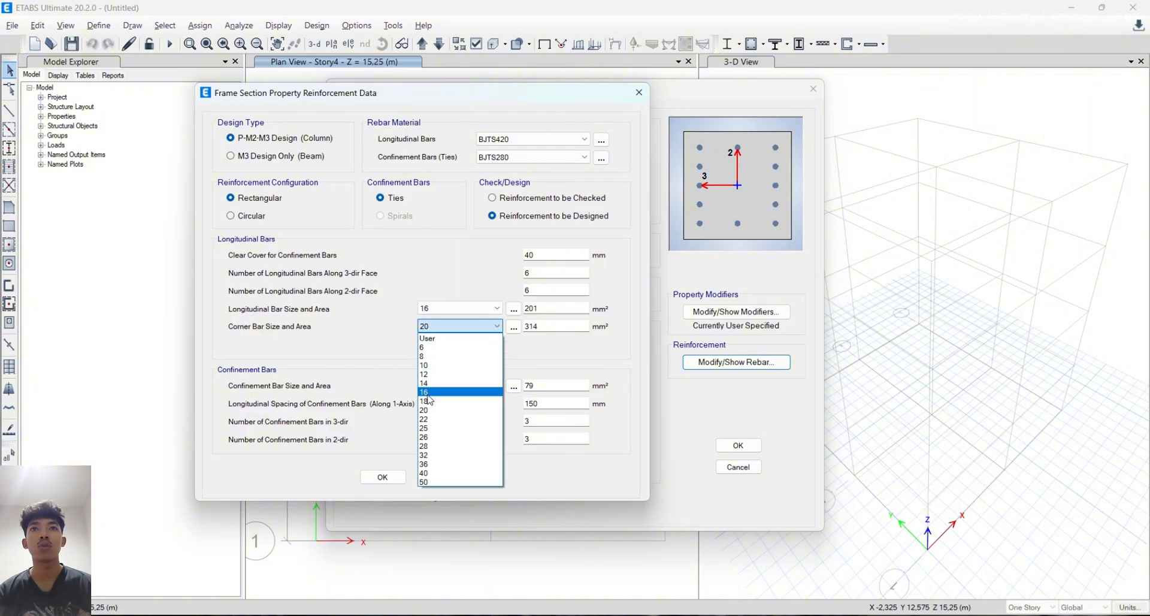
{"action": "left_click", "coordinate": [429, 392]}
Check the K-1 stirrup data in the module PDF, set the confinement bar size to 12 and accept the reinforcement data
{"action": "left_click", "coordinate": [495, 390]}
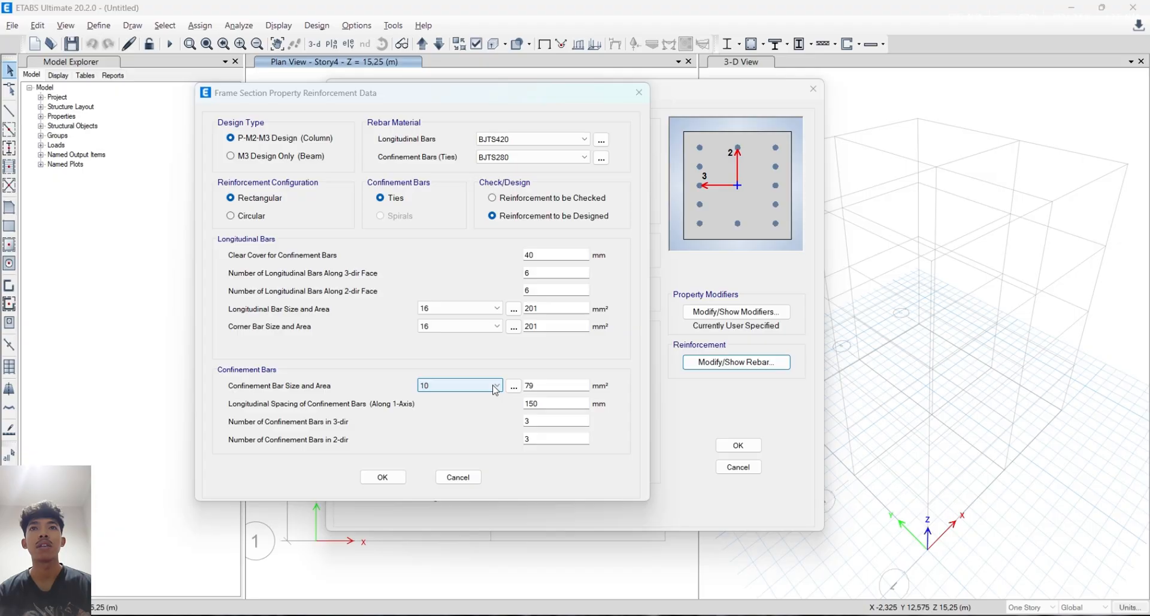
{"action": "key", "text": "alt+Tab"}
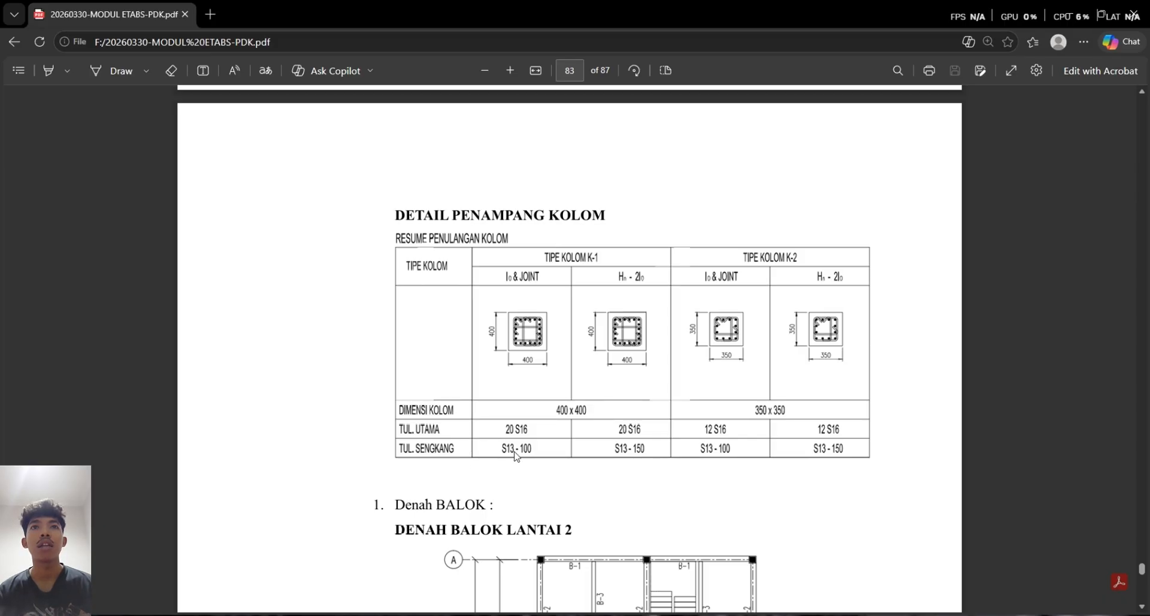
{"action": "key", "text": "alt+Tab"}
{"action": "left_click", "coordinate": [496, 389]}
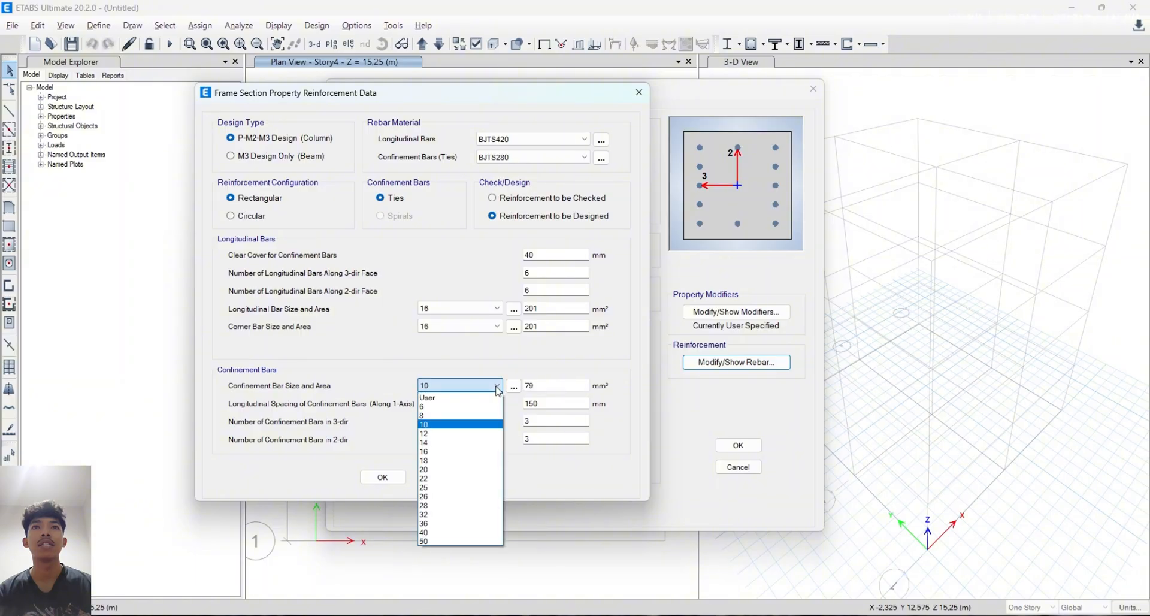
{"action": "left_click", "coordinate": [447, 433]}
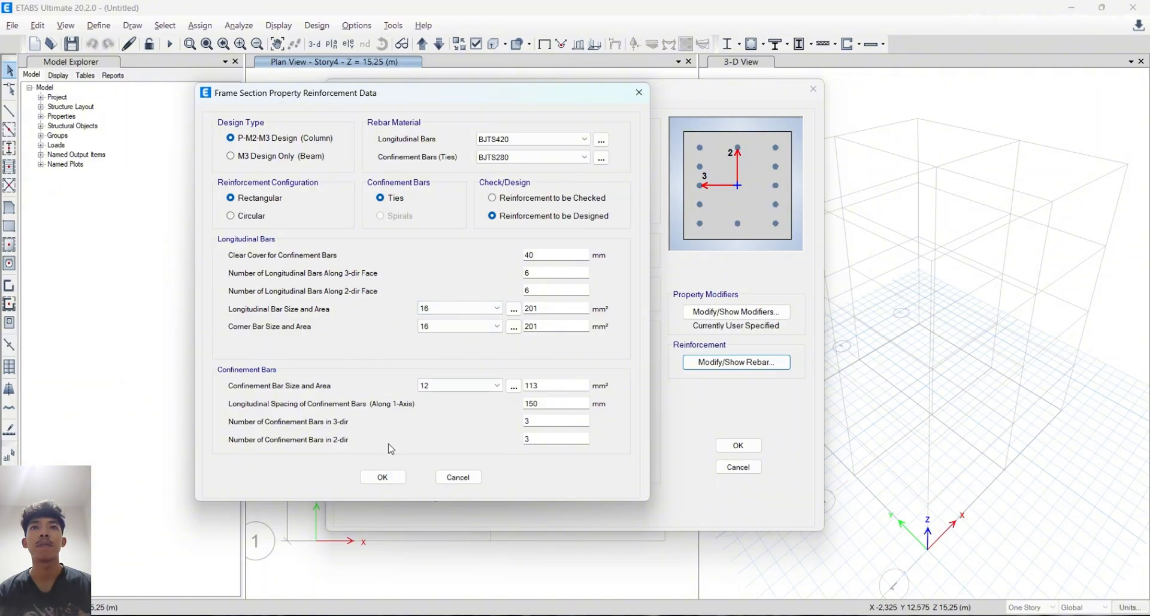
{"action": "left_click", "coordinate": [383, 477]}
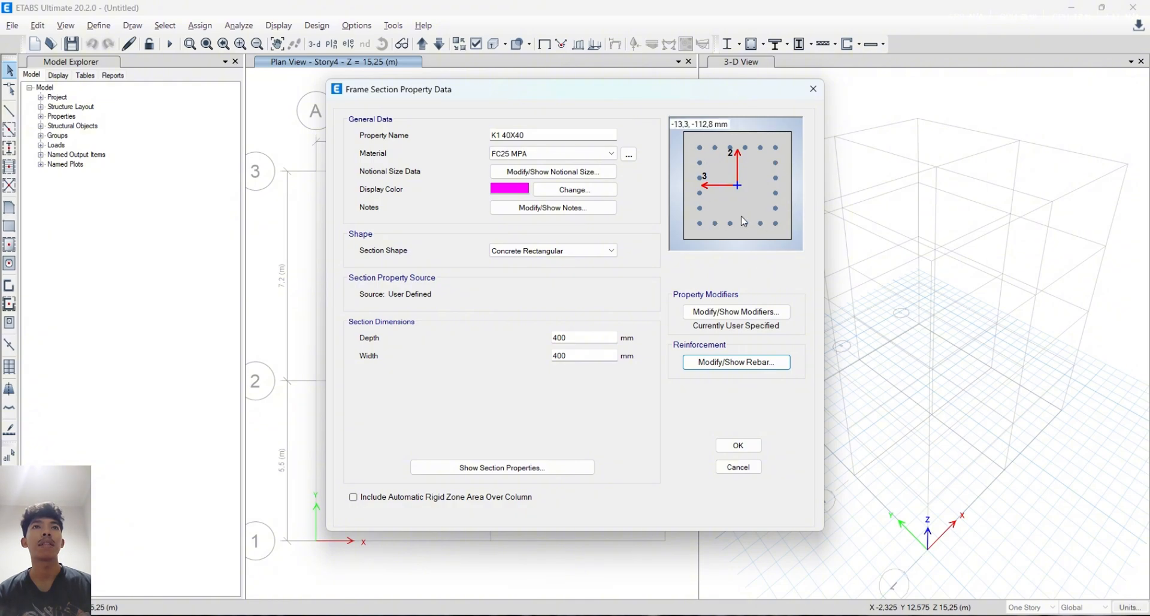
Compare the K1 40X40 section with the module PDF's column detail and accept the section definition
{"action": "key", "text": "alt+Tab"}
{"action": "key", "text": "alt+Tab"}
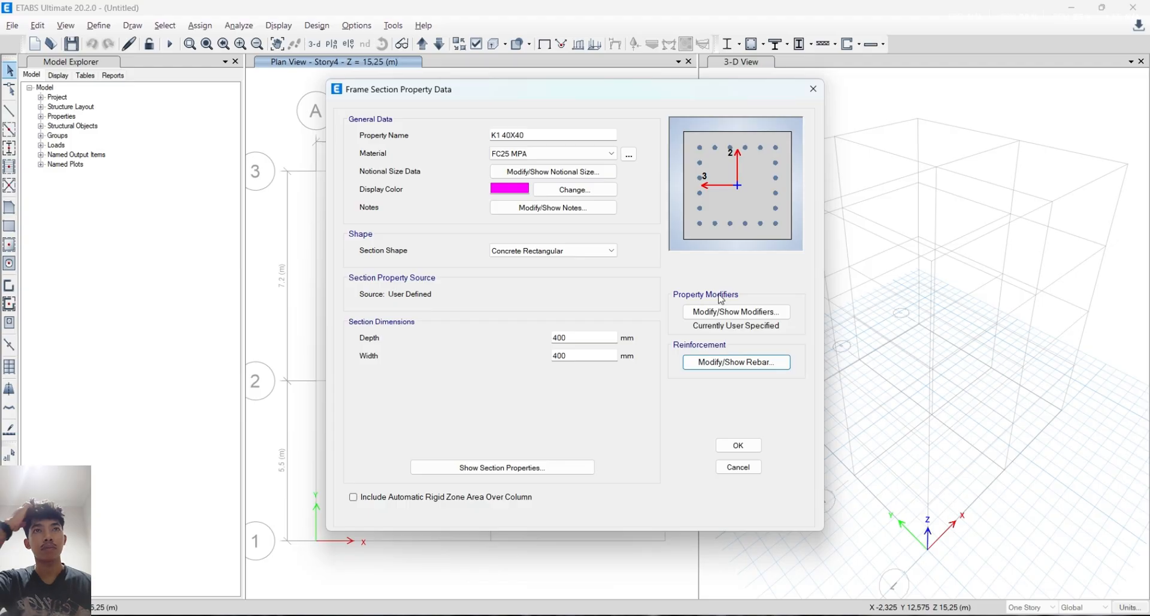
{"action": "left_click", "coordinate": [738, 446]}
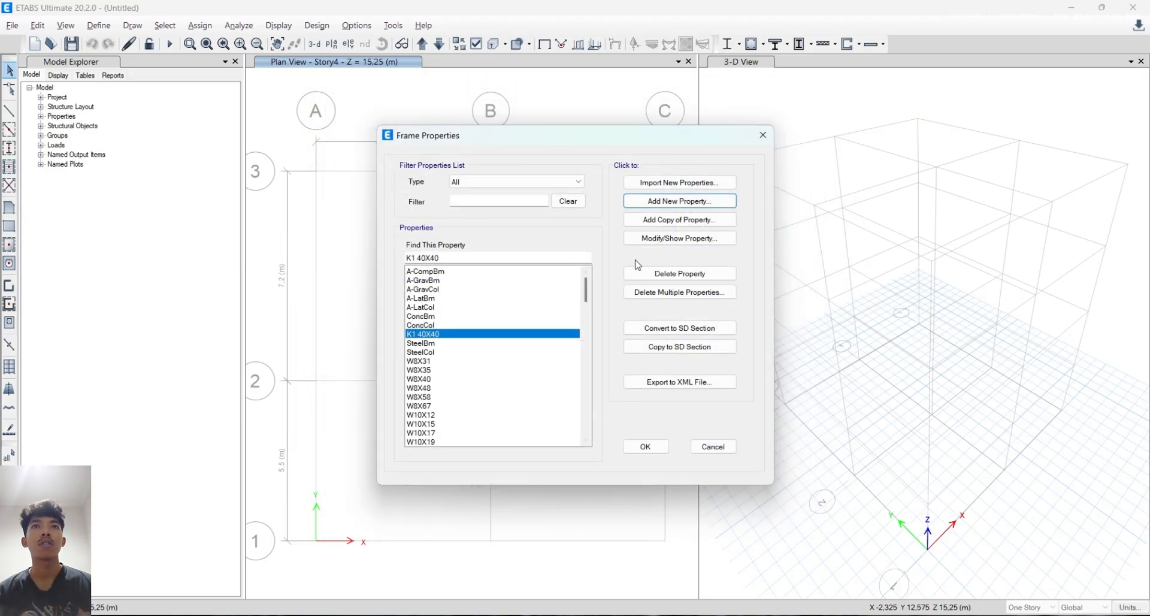
Add a copy of the K1 40X40 section property and look up the K-2 column details in the module PDF
{"action": "left_click", "coordinate": [670, 219]}
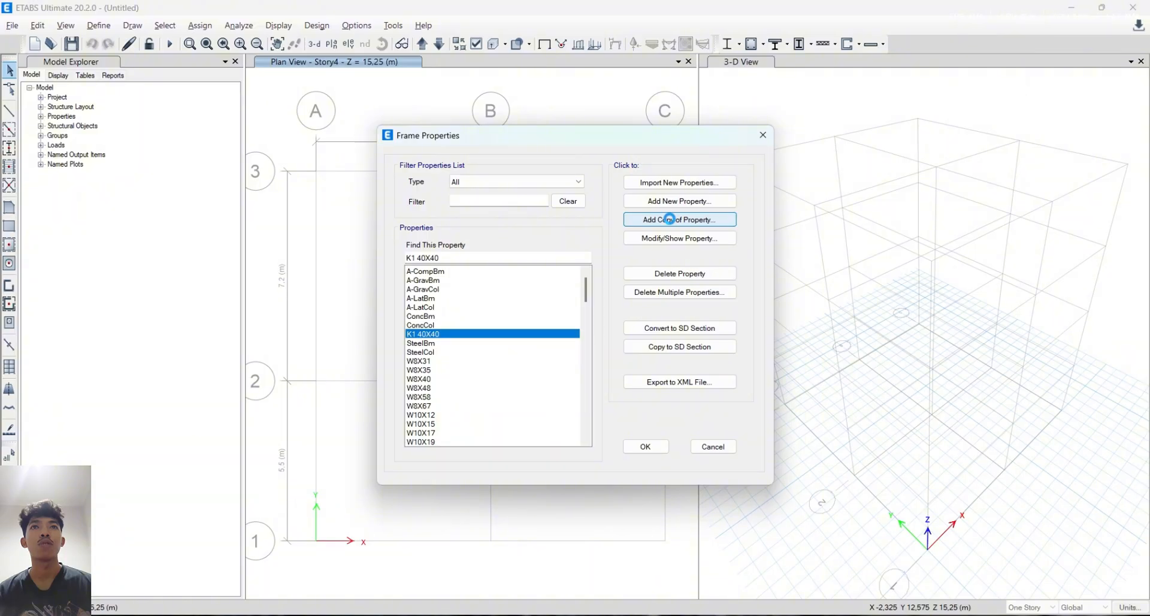
{"action": "key", "text": "alt+Tab"}
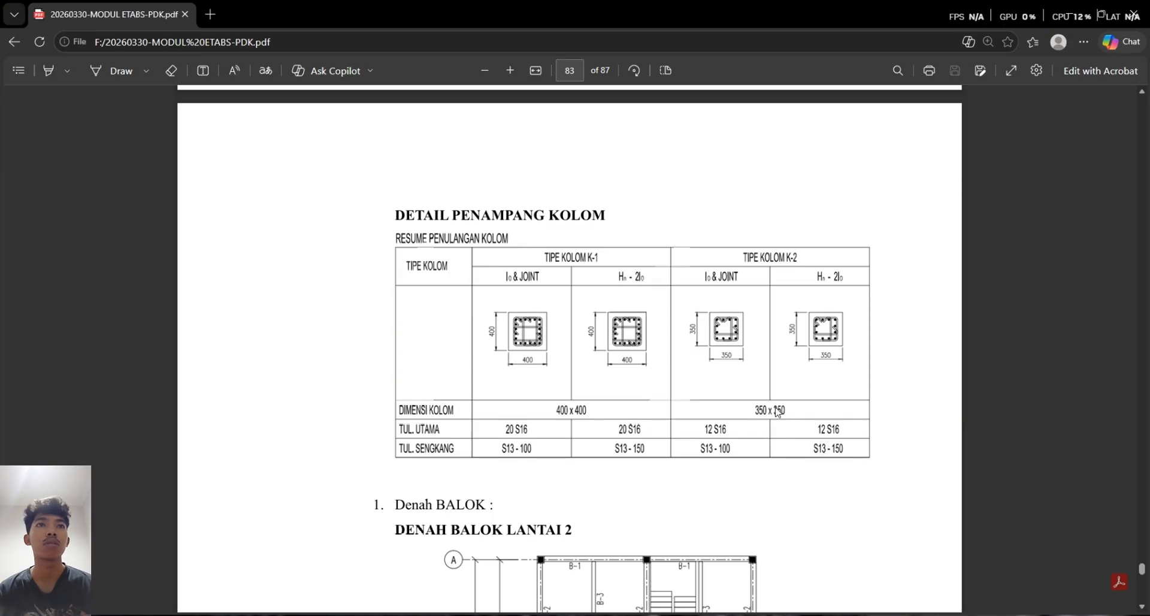
{"action": "key", "text": "alt+Tab"}
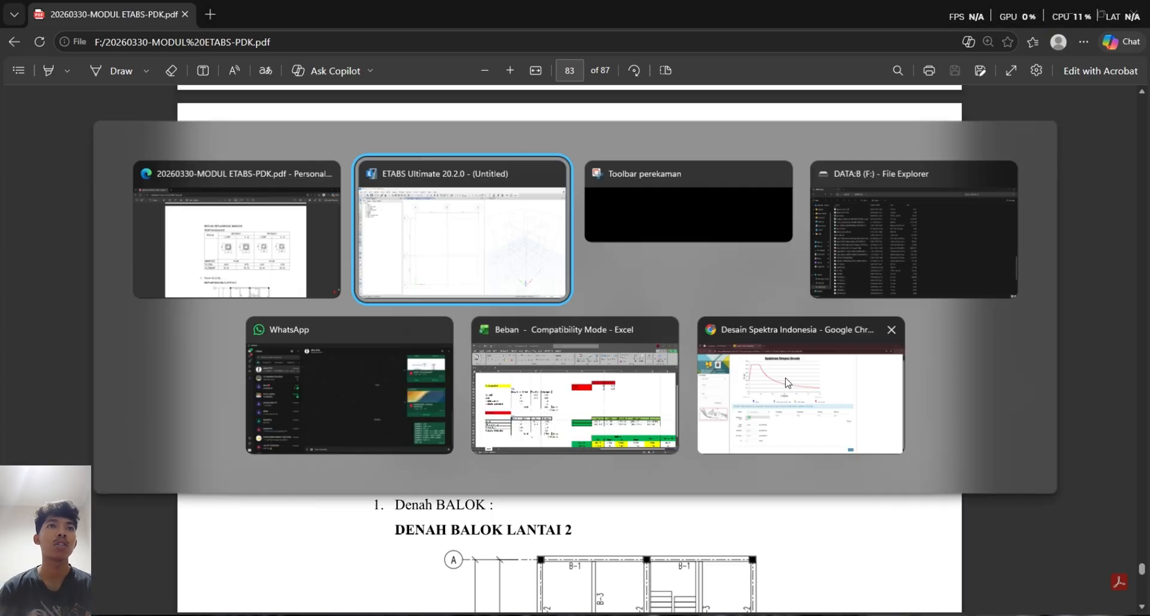
{"action": "left_click", "coordinate": [185, 236]}
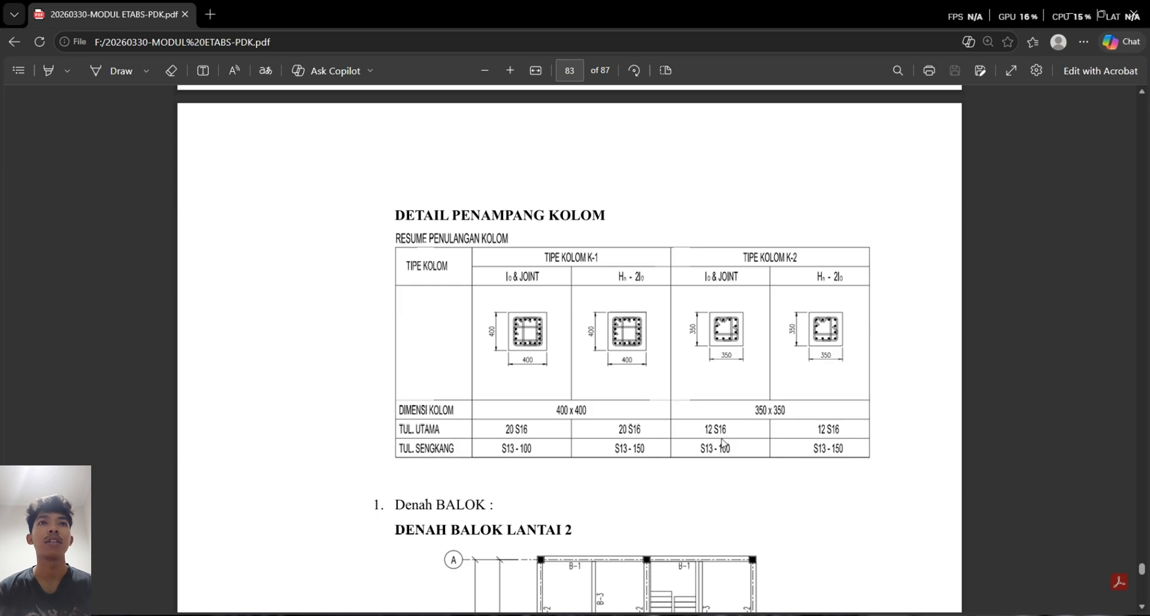
{"action": "key", "text": "alt+Tab"}
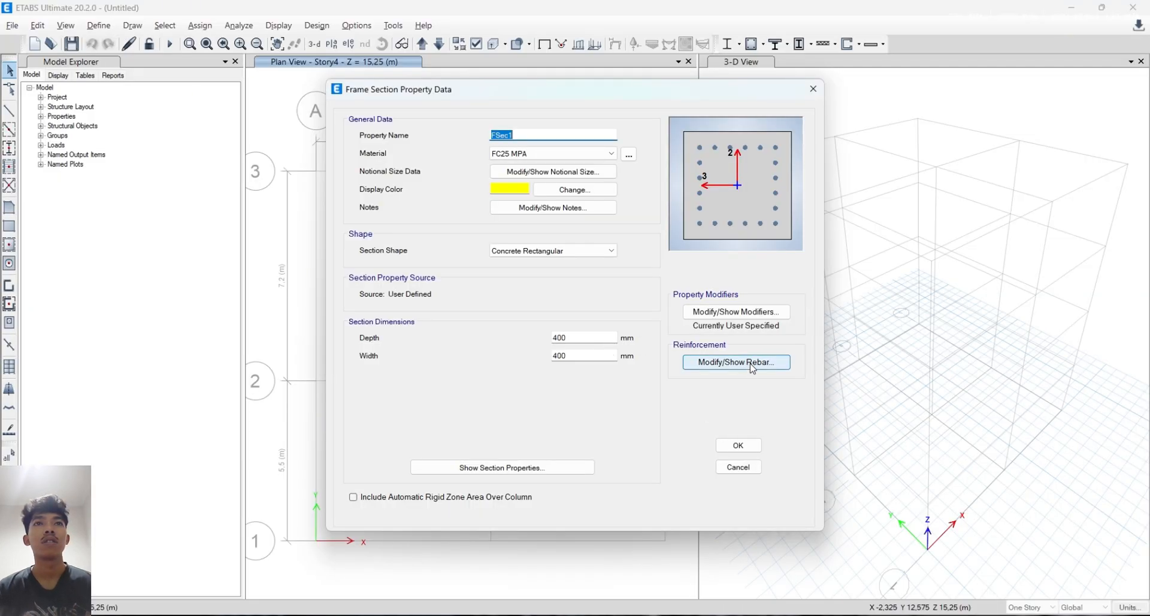
Set the copied column section's longitudinal bar count to 4 along both the 3-dir and 2-dir faces and accept the reinforcement data
{"action": "left_click", "coordinate": [757, 363]}
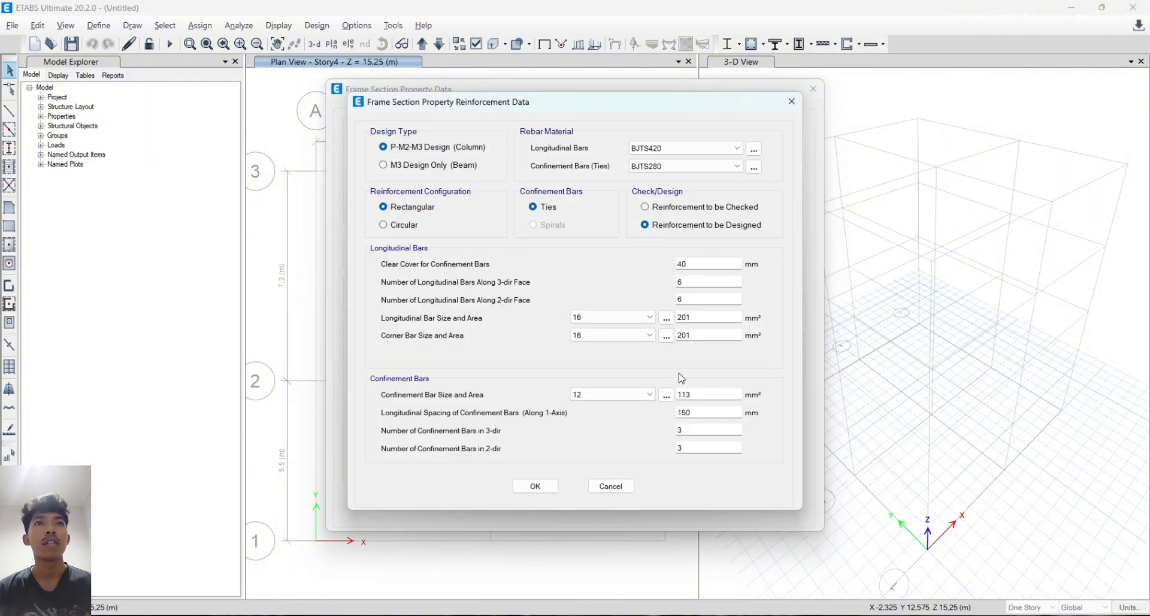
{"action": "left_click", "coordinate": [710, 284]}
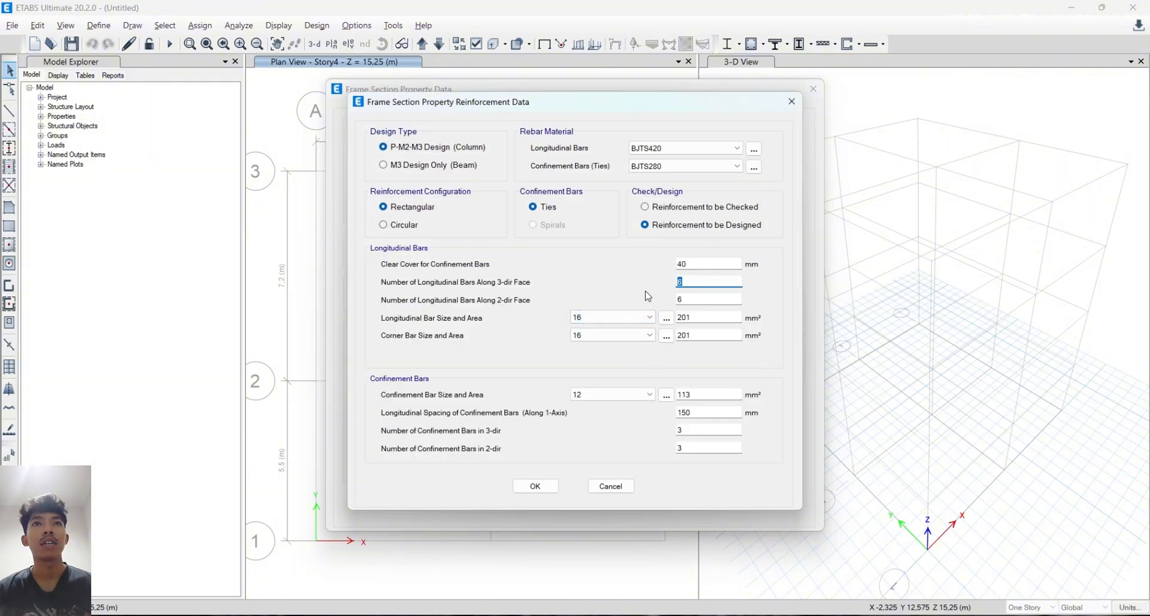
{"action": "type", "text": "4"}
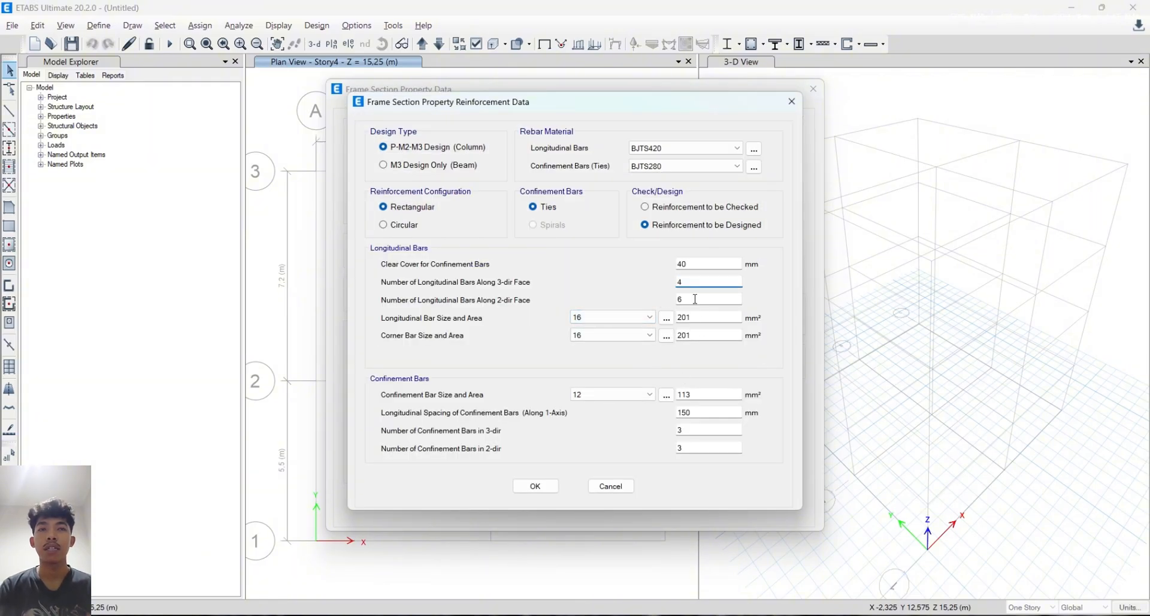
{"action": "key", "text": "Tab"}
{"action": "type", "text": "4"}
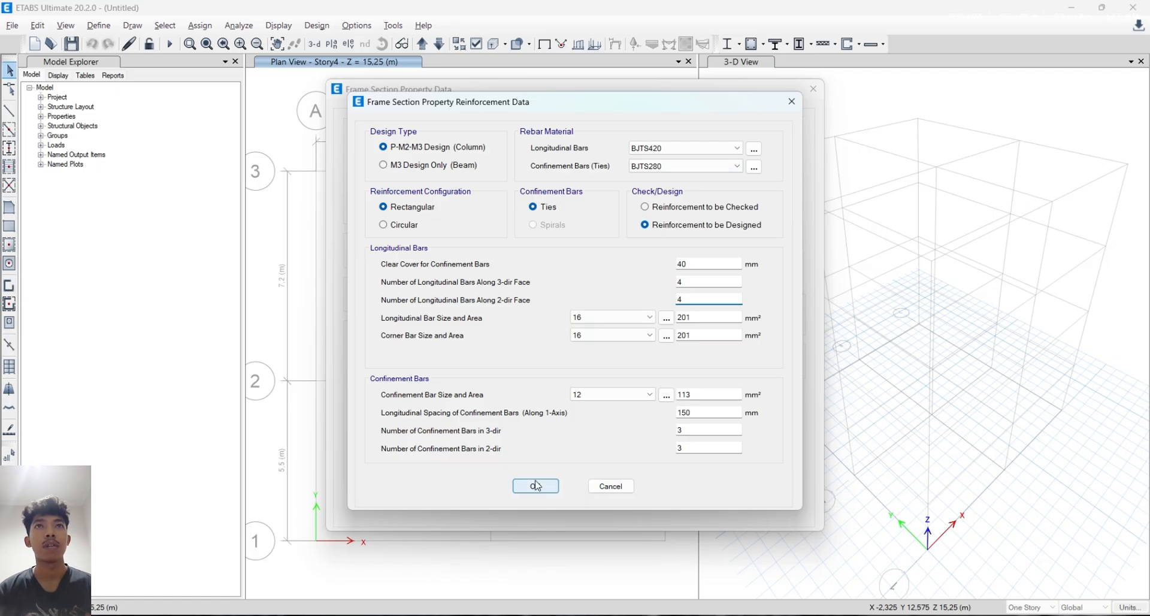
{"action": "left_click", "coordinate": [549, 492]}
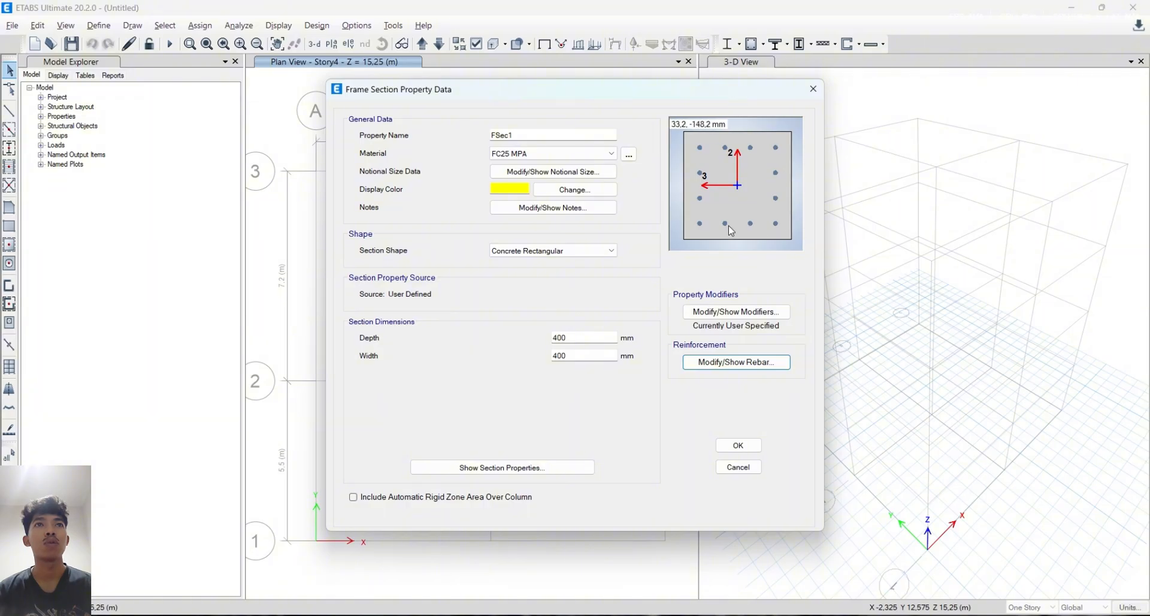
Check the copied section's rebar layout against the K-2 column detail in the module PDF and accept the section definition
{"action": "key", "text": "alt+Tab"}
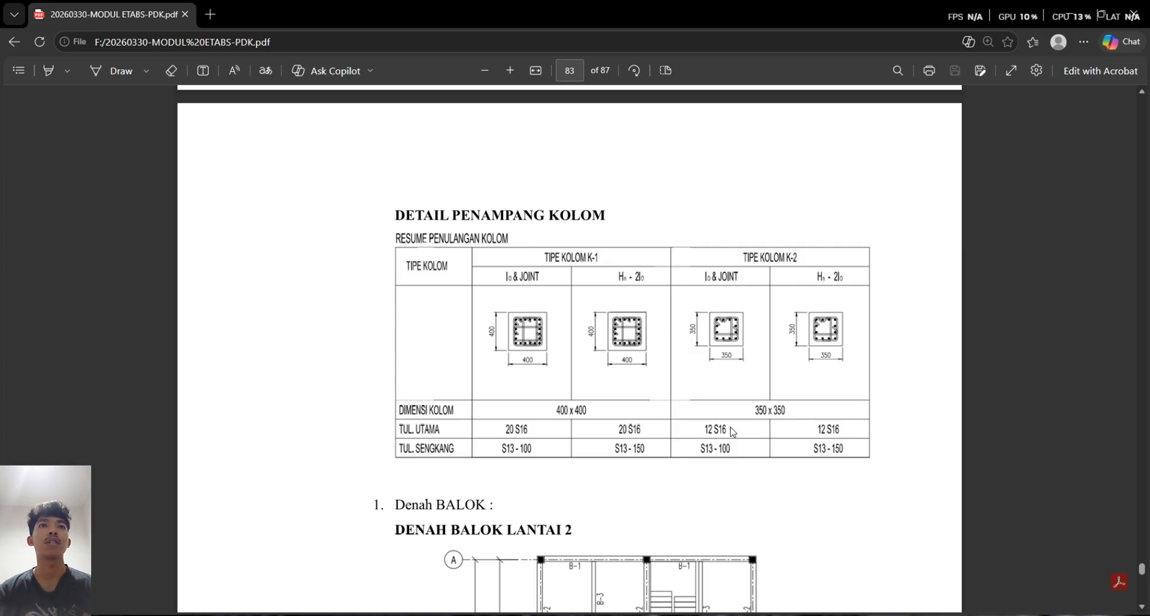
{"action": "key", "text": "alt+Tab"}
{"action": "left_click", "coordinate": [741, 447]}
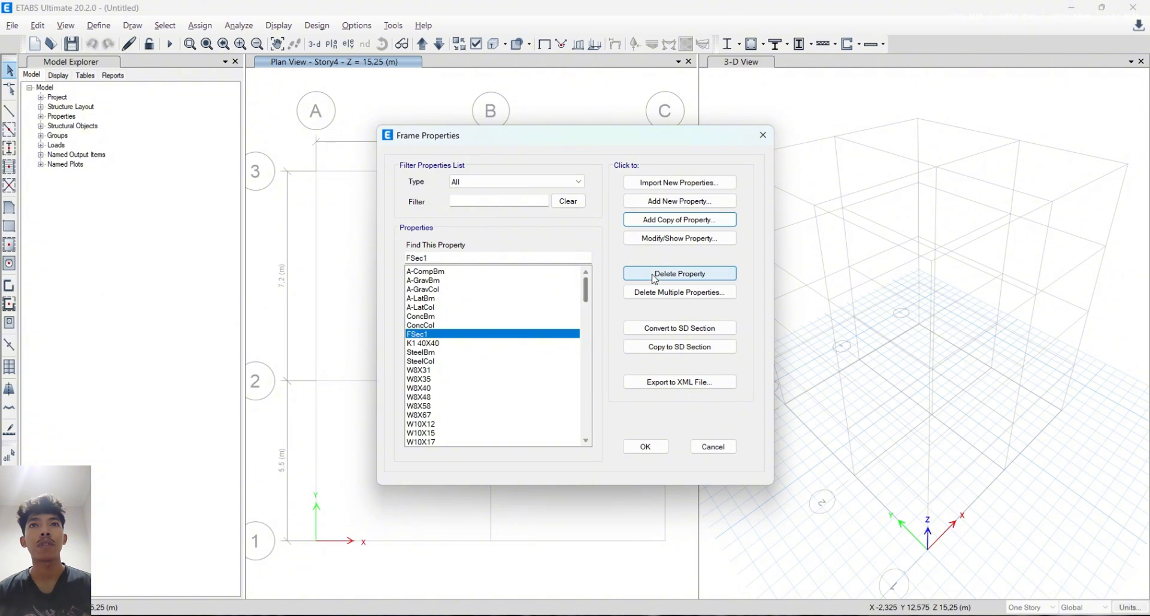
Rename the FSec1 section K2 35X35, set its depth and width to 350 mm, and accept the definition
{"action": "left_click", "coordinate": [630, 238]}
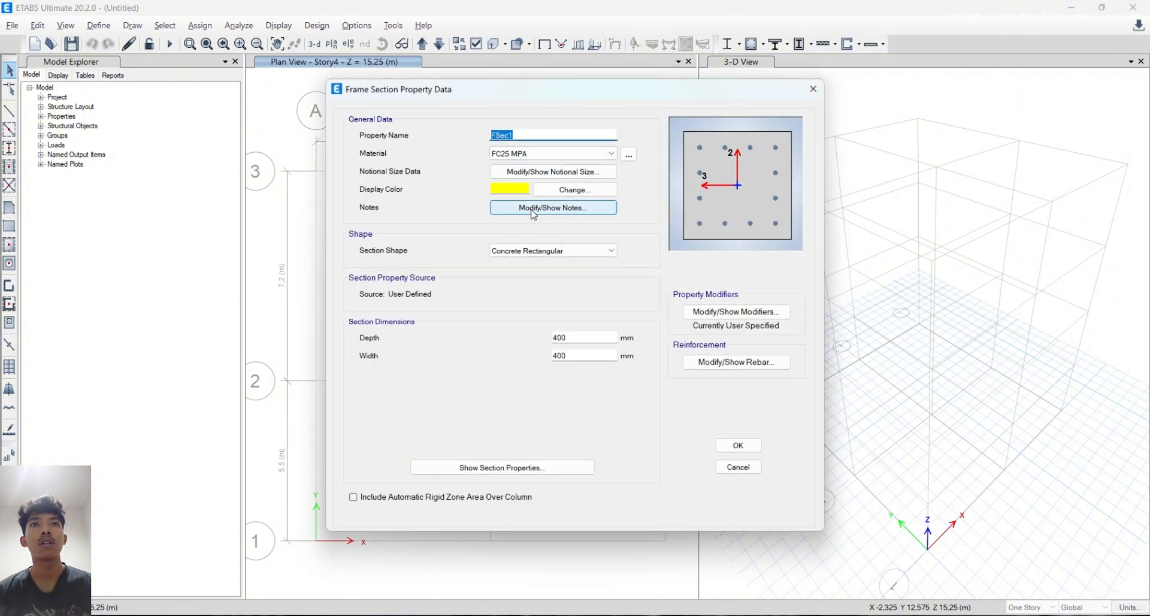
{"action": "type", "text": "K2 35X35"}
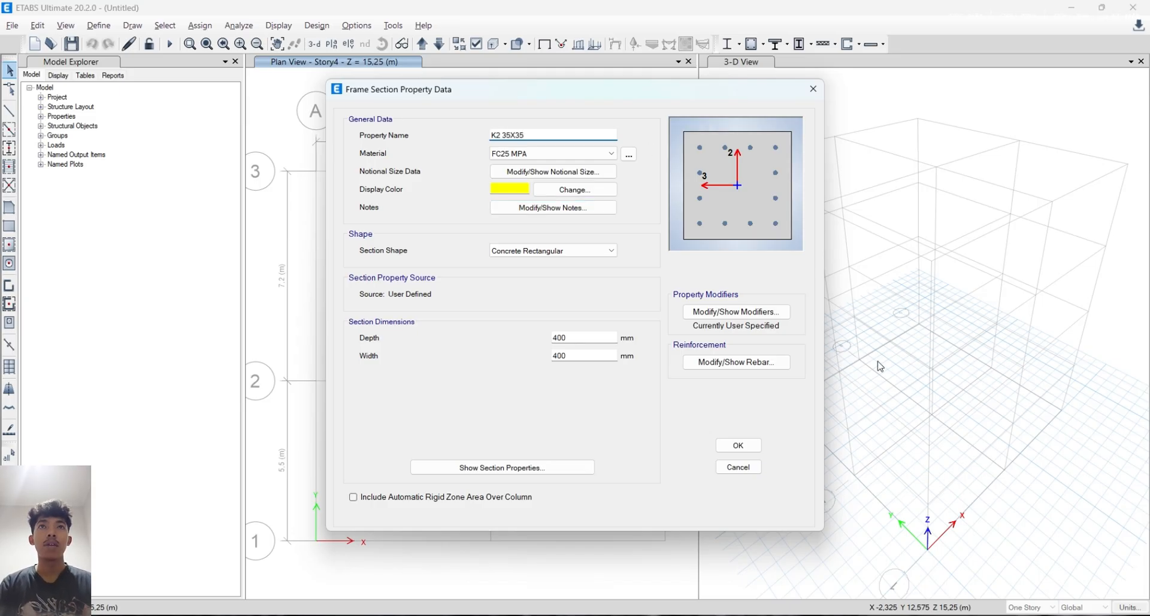
{"action": "left_click_drag", "start_coordinate": [580, 336], "coordinate": [527, 339]}
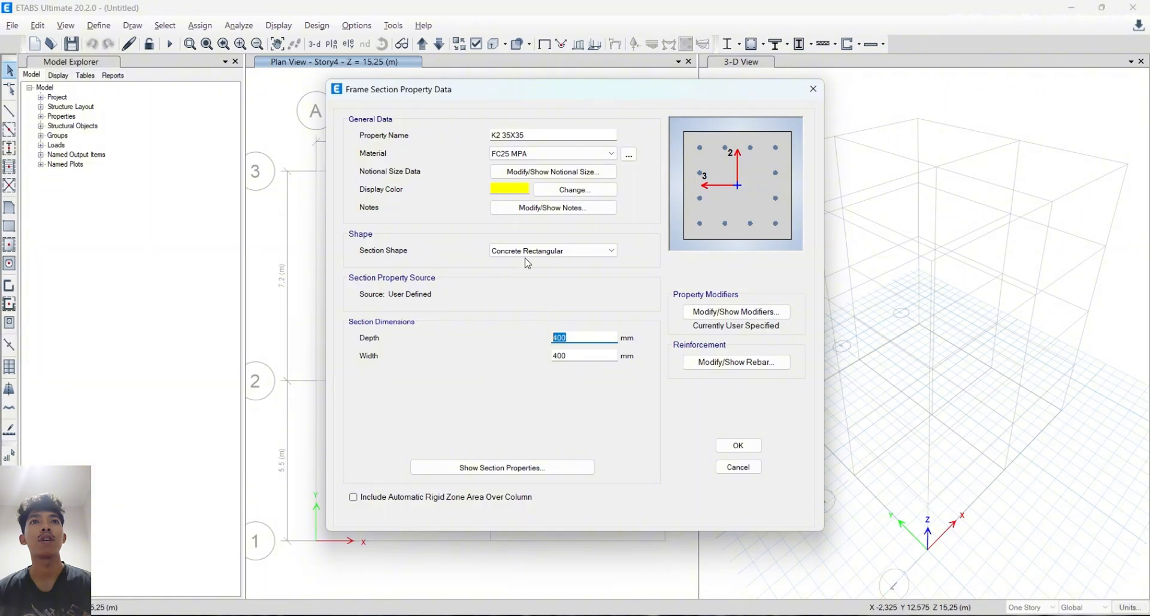
{"action": "type", "text": "2"}
{"action": "key", "text": "BackSpace"}
{"action": "key", "text": "BackSpace"}
{"action": "key", "text": "BackSpace"}
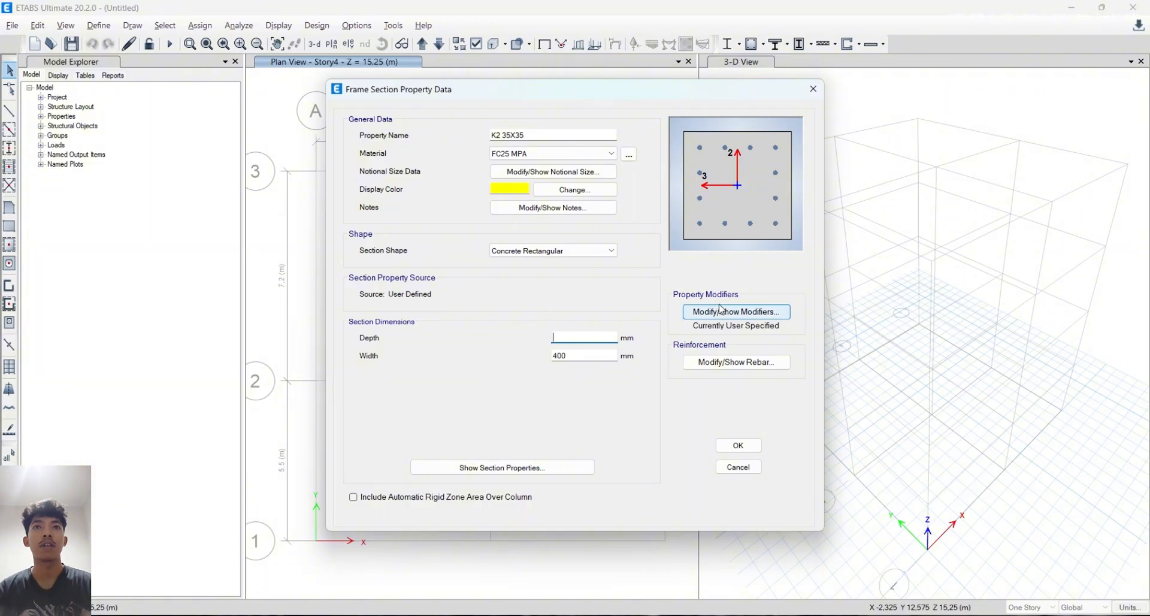
{"action": "type", "text": "350"}
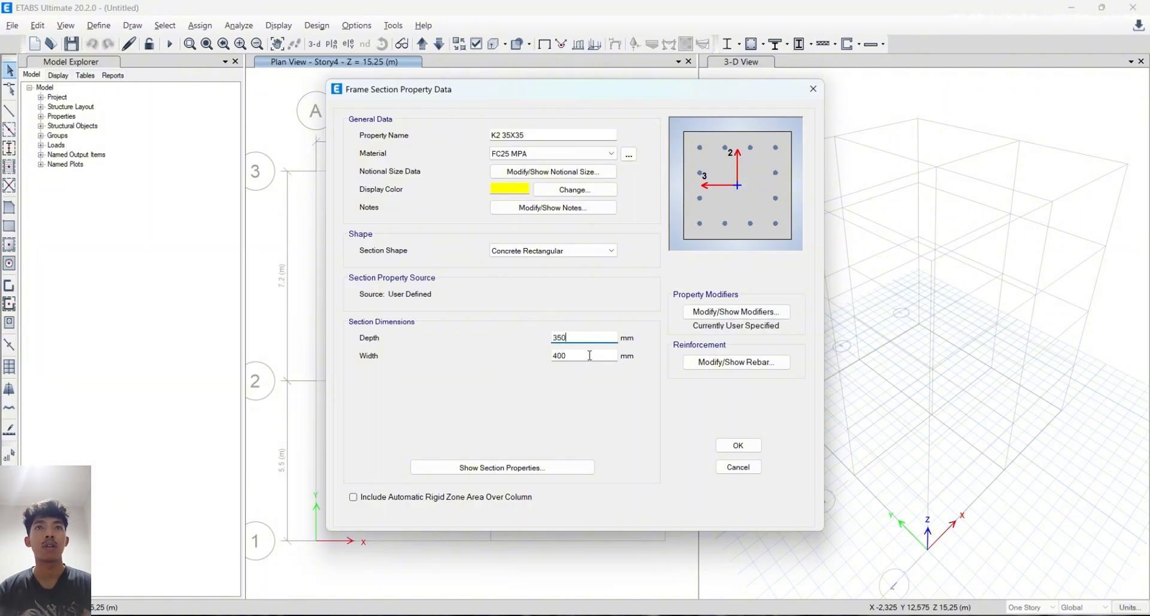
{"action": "left_click", "coordinate": [616, 354]}
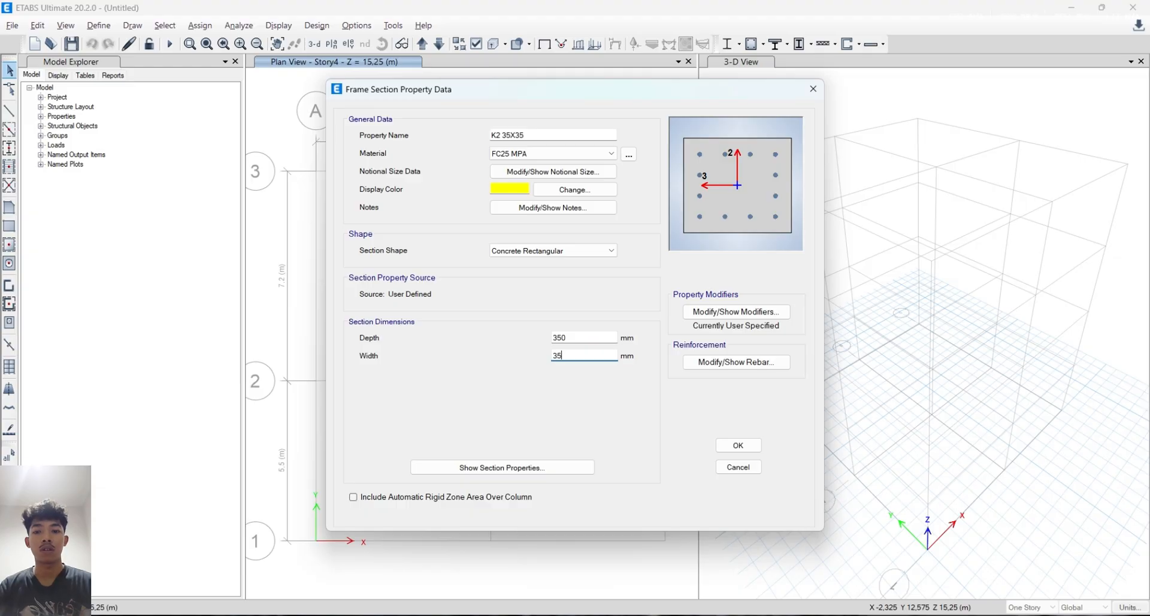
{"action": "left_click", "coordinate": [738, 445]}
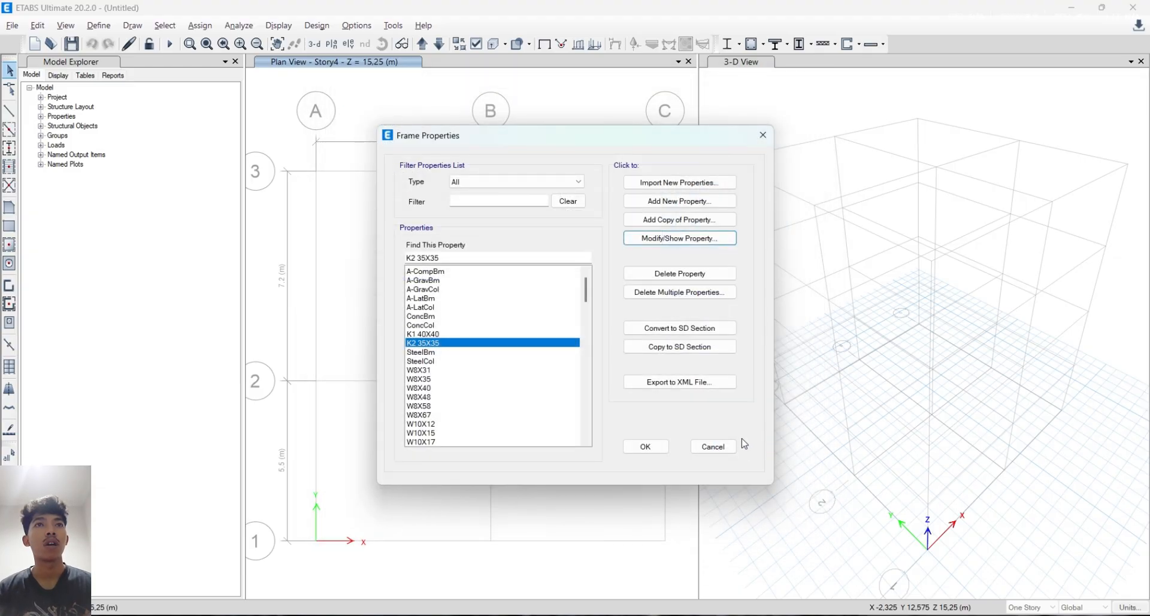
Add a copy of the K2 35X35 section named BALOK1 and look up the B-1 beam detail in the module PDF
{"action": "left_click", "coordinate": [682, 217]}
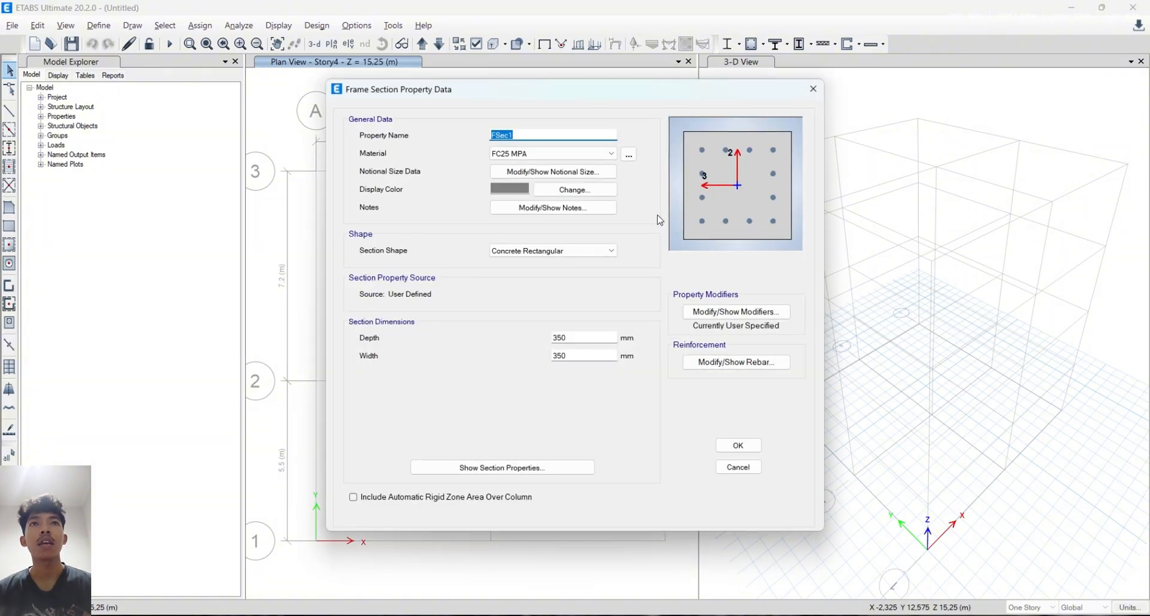
{"action": "type", "text": "BALOK1"}
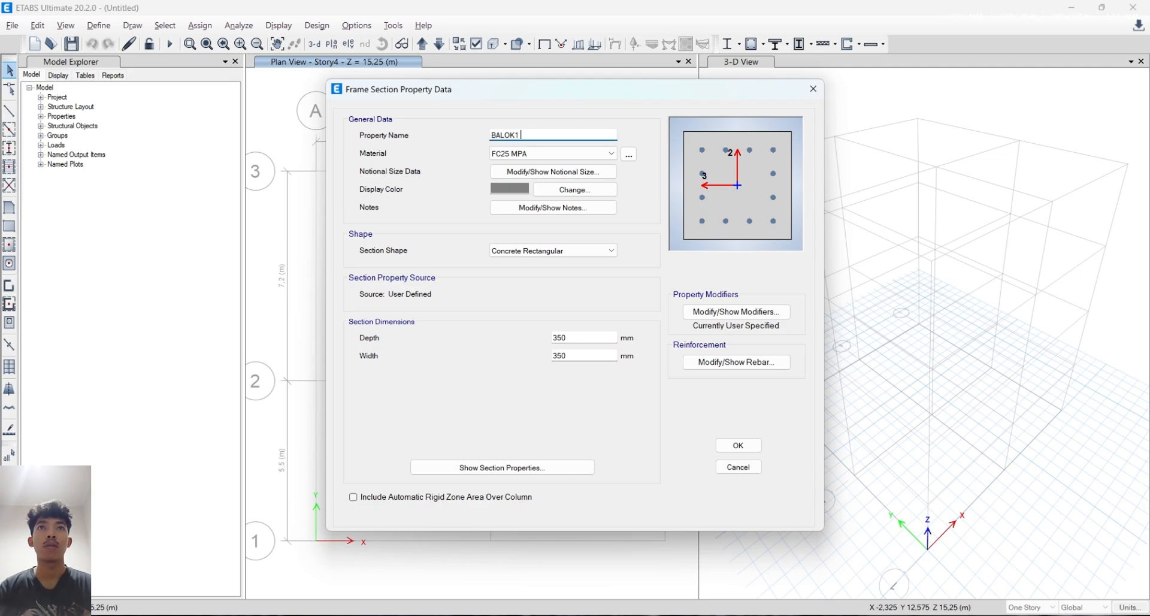
{"action": "key", "text": "alt+Tab"}
{"action": "scroll", "coordinate": [614, 272], "scroll_direction": "down", "scroll_amount": 10}
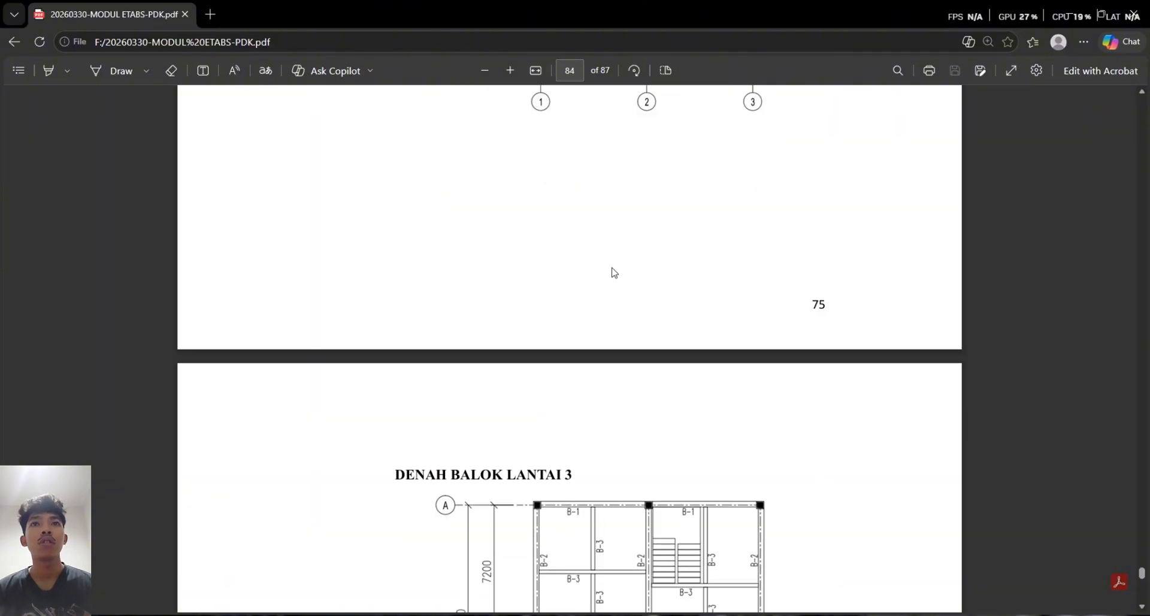
{"action": "scroll", "coordinate": [614, 273], "scroll_direction": "down", "scroll_amount": 20}
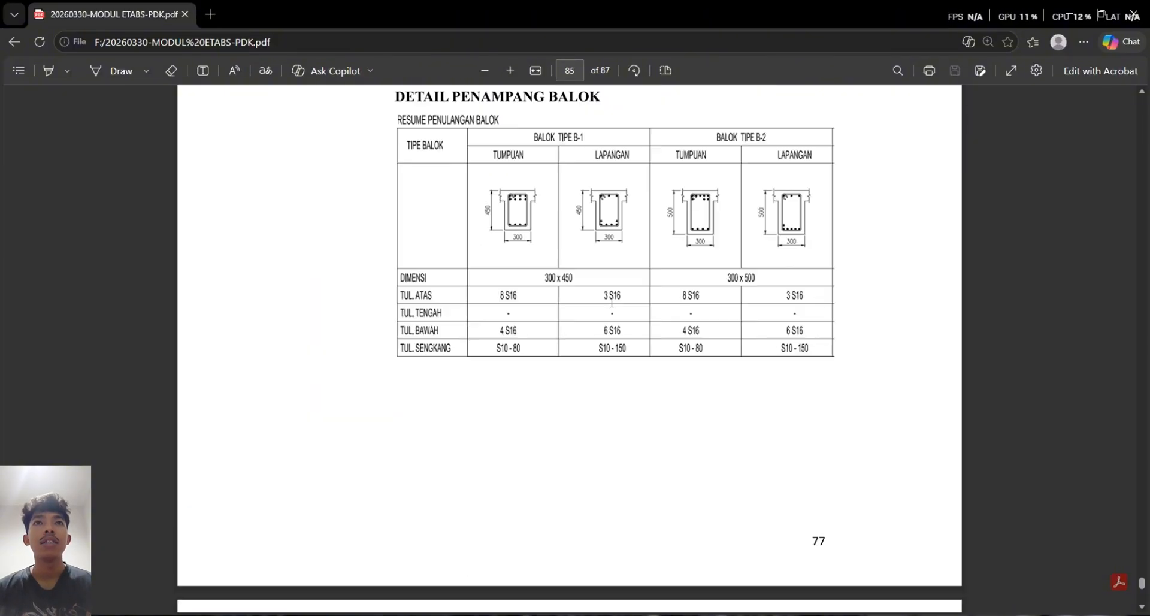
{"action": "scroll", "coordinate": [611, 303], "scroll_direction": "up", "scroll_amount": 1}
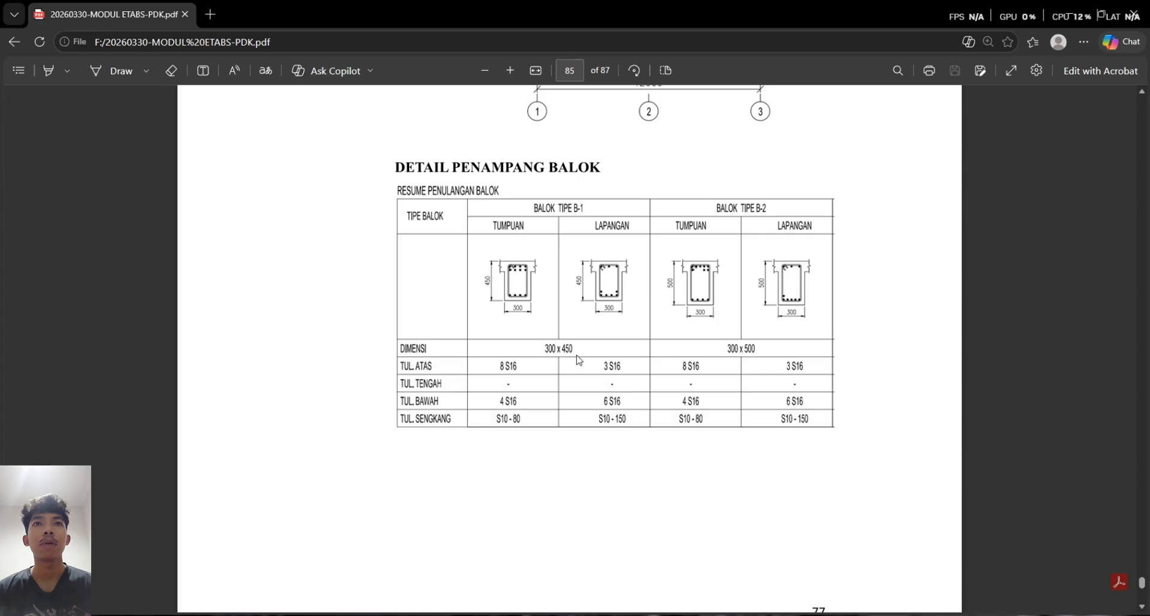
{"action": "key", "text": "alt+Tab"}
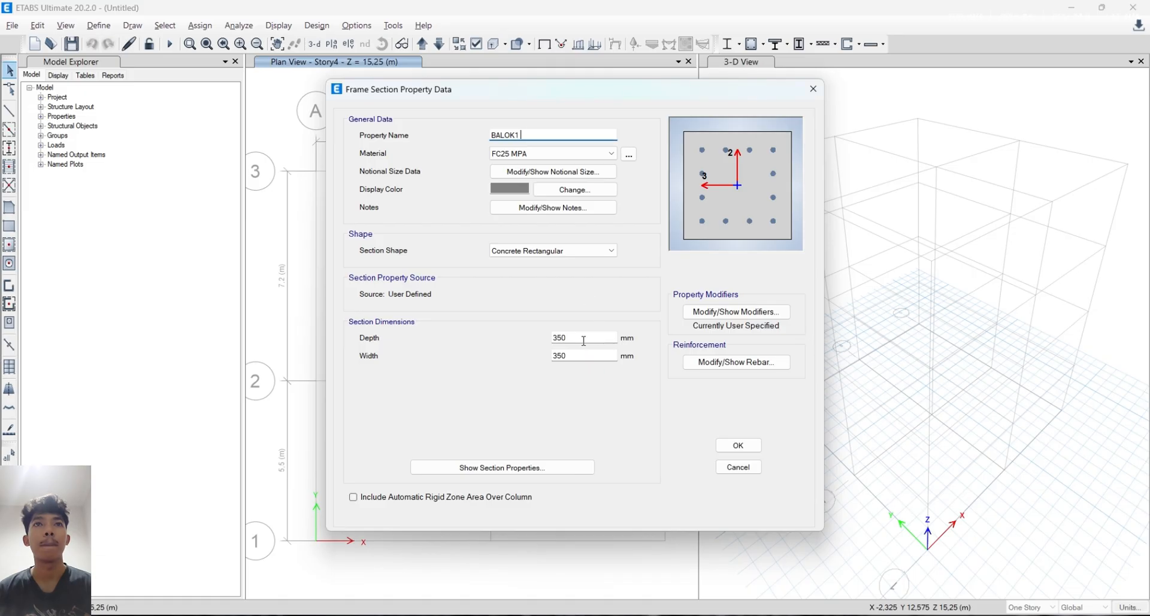
Recheck the B-1 beam dimensions in the module PDF and complete the new section's property name as BALOK1 30X45
{"action": "left_click_drag", "start_coordinate": [584, 340], "coordinate": [533, 353]}
{"action": "left_click", "coordinate": [545, 130]}
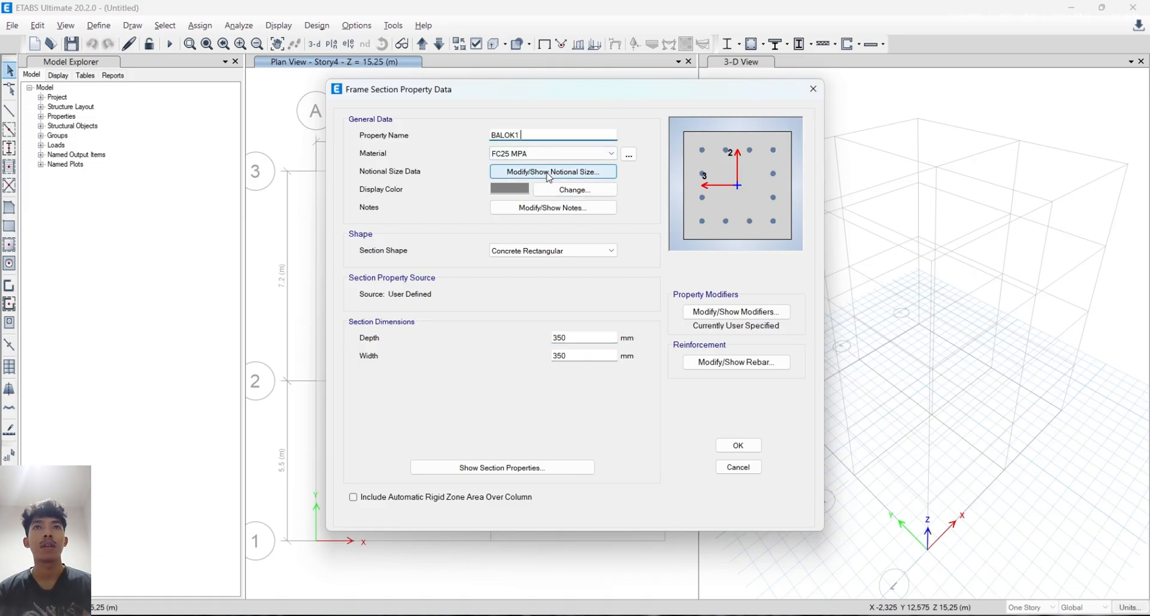
{"action": "key", "text": "alt+Tab"}
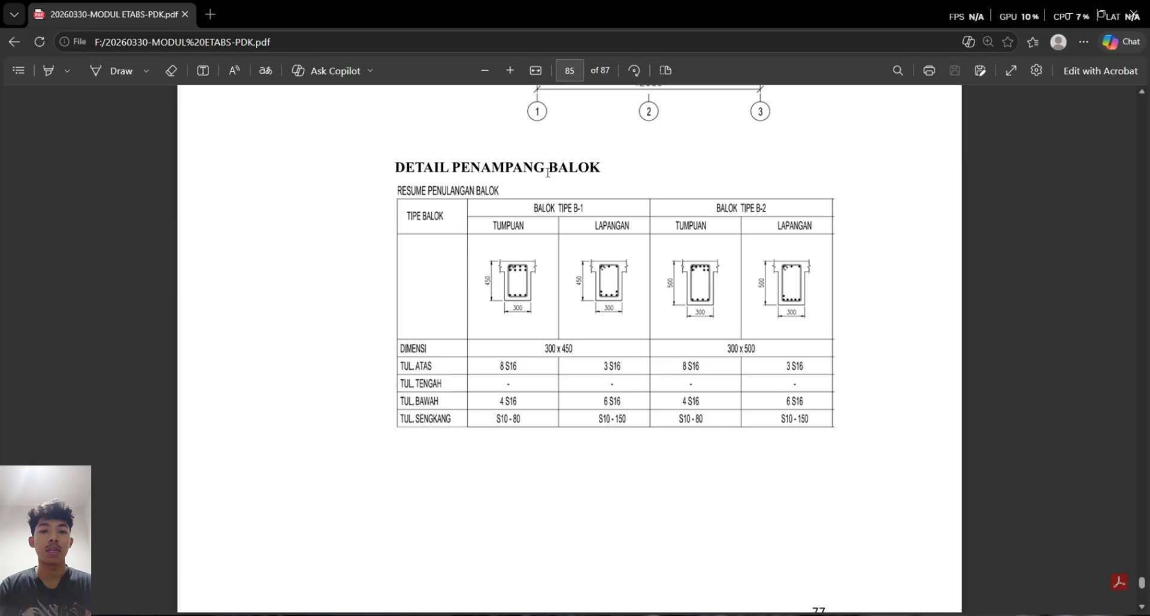
{"action": "key", "text": "alt+Tab"}
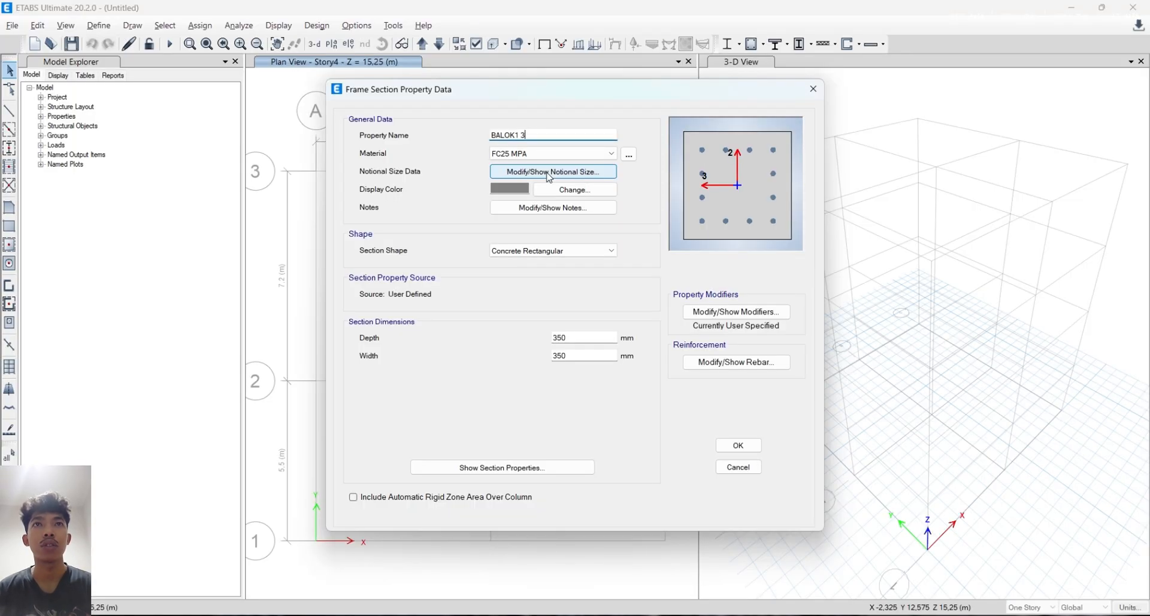
{"action": "type", "text": "0X45"}
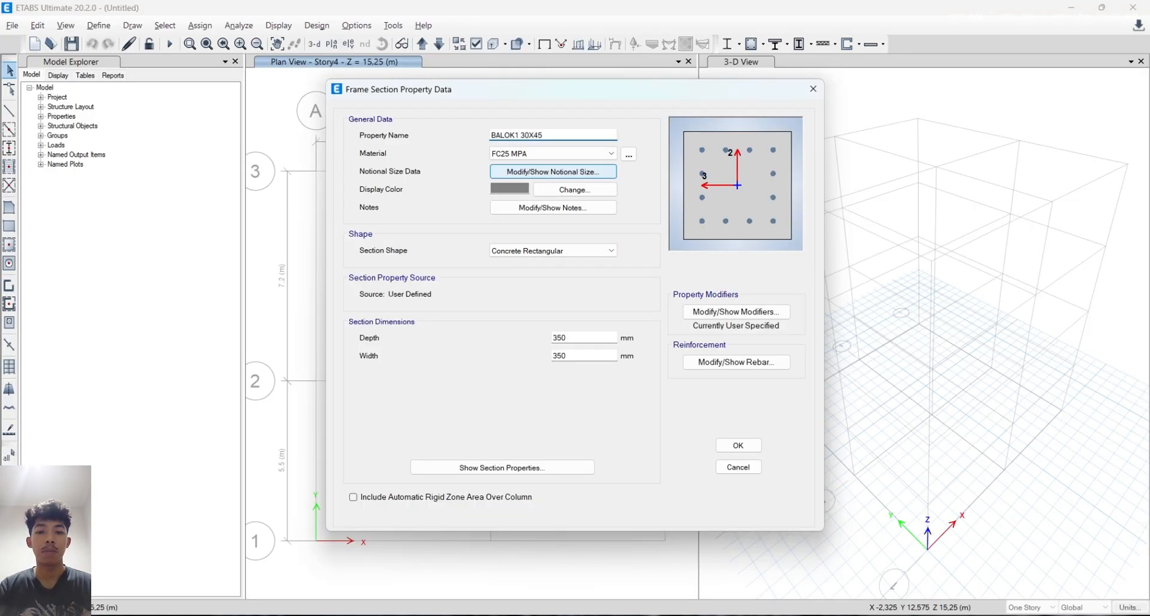
Set the BALOK1 30X45 section's depth to 450 mm and its width to 300 mm
{"action": "double_click", "coordinate": [584, 341]}
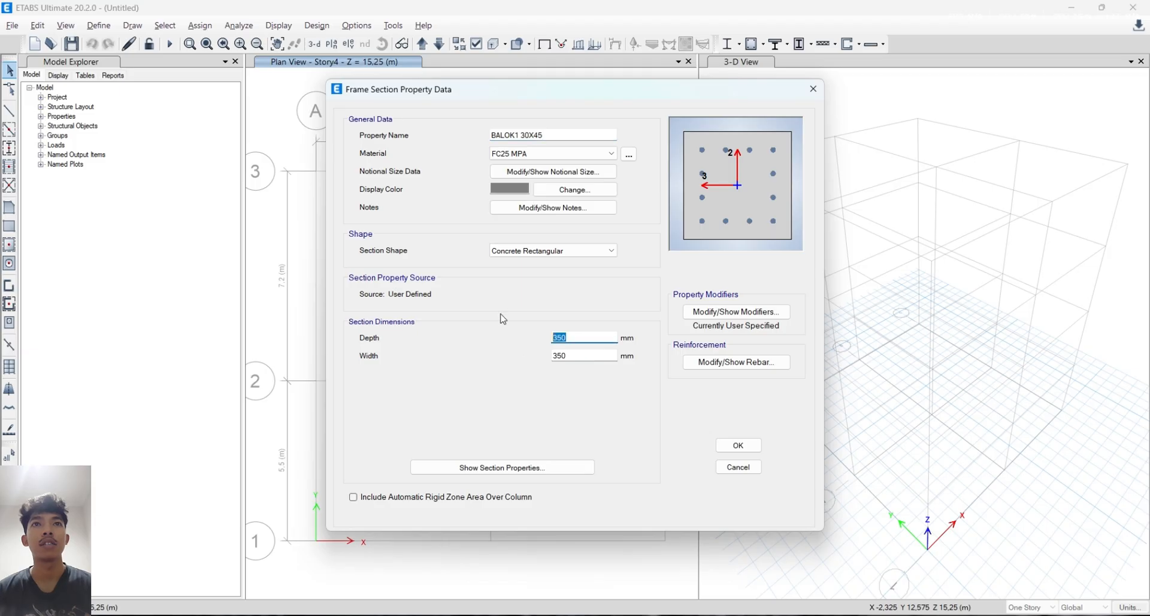
{"action": "type", "text": "450"}
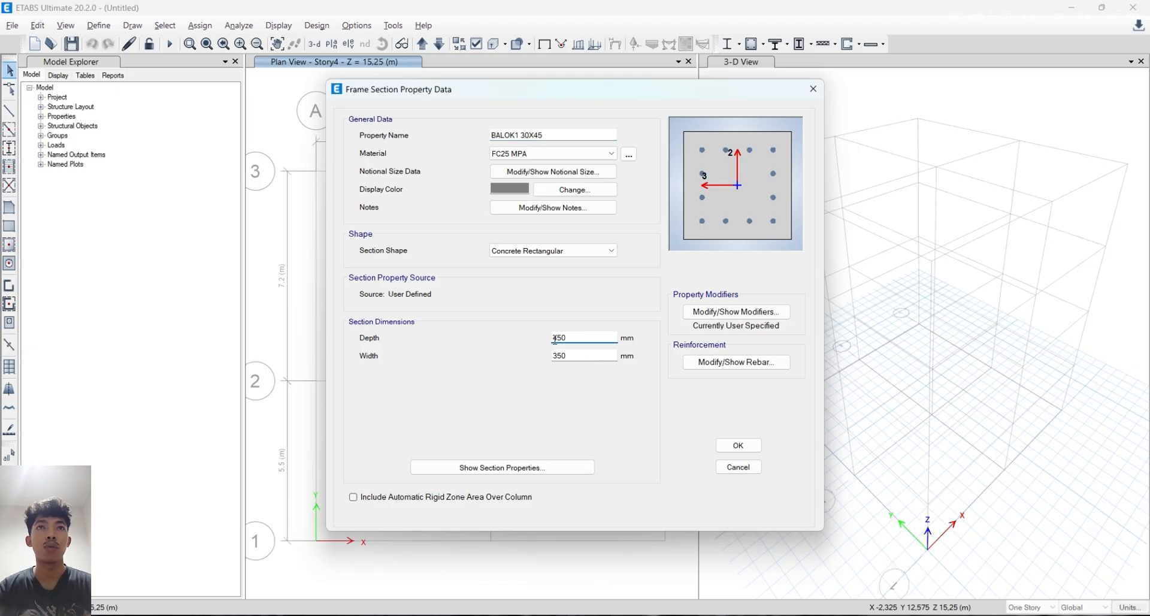
{"action": "double_click", "coordinate": [590, 355]}
{"action": "type", "text": "300"}
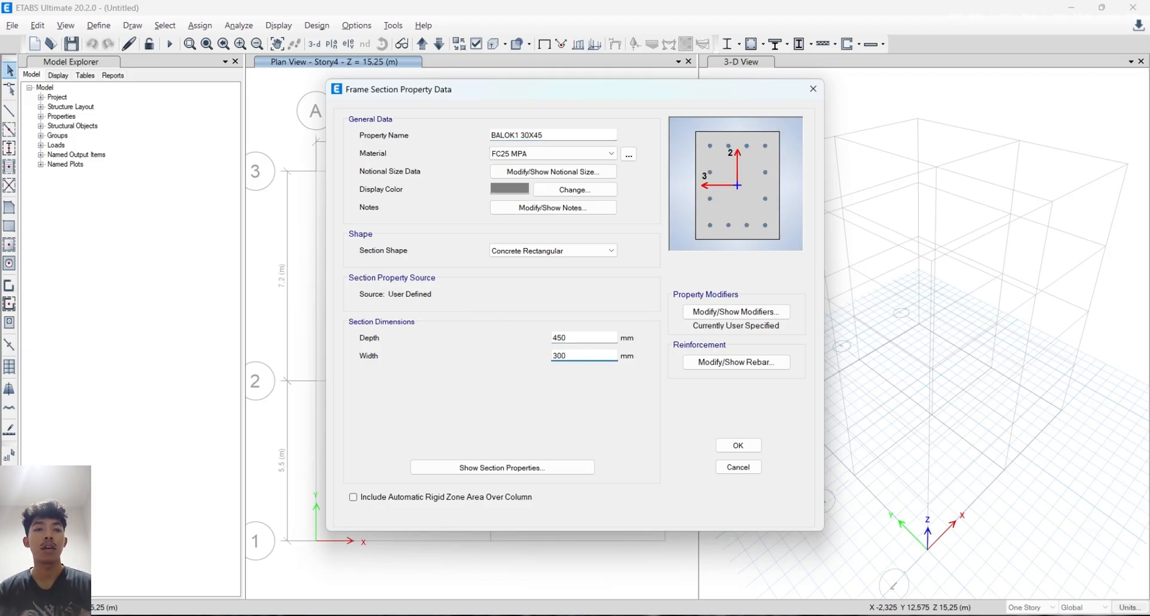
{"action": "left_click", "coordinate": [599, 337]}
Set the beam section's moment of inertia modifiers about the 2 and 3 axes to 0.35 and accept the modification factors
{"action": "left_click", "coordinate": [761, 313]}
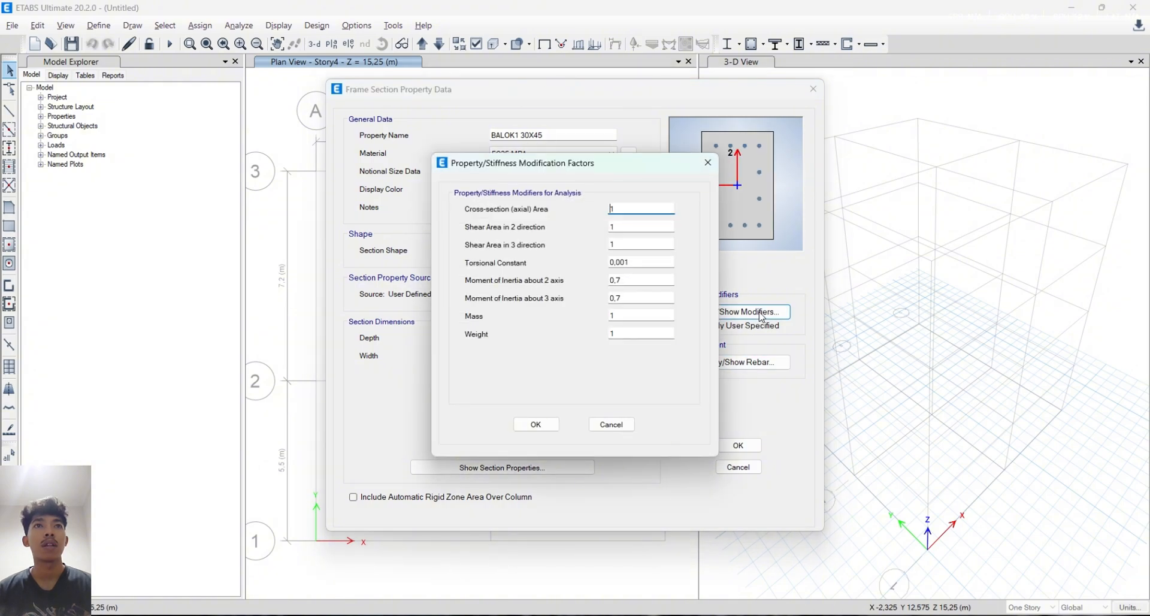
{"action": "left_click", "coordinate": [622, 281]}
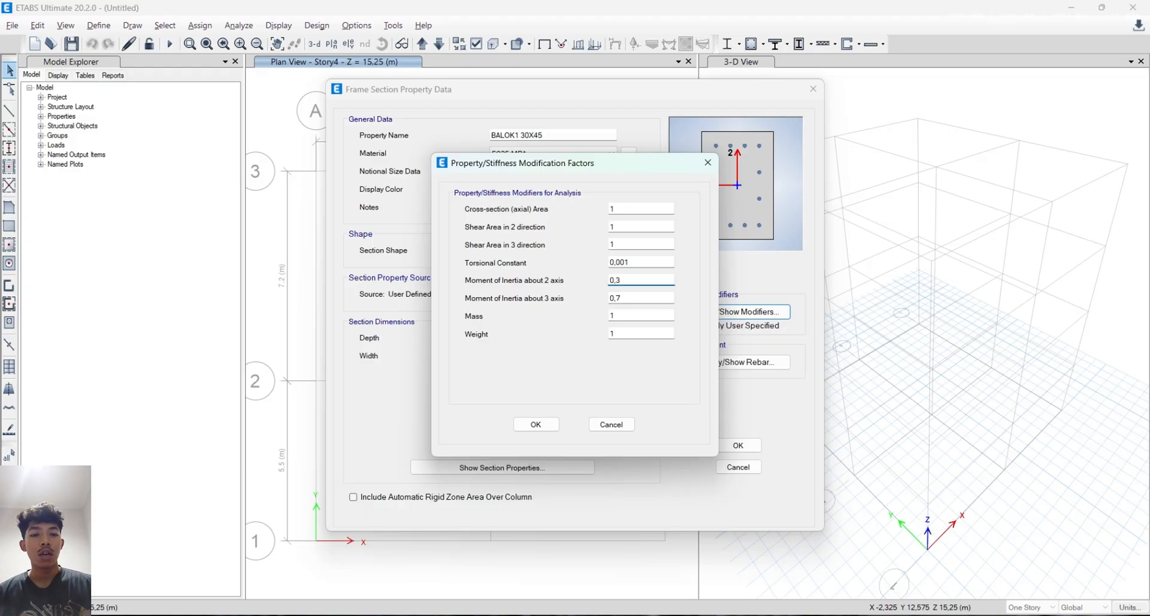
{"action": "left_click", "coordinate": [634, 298]}
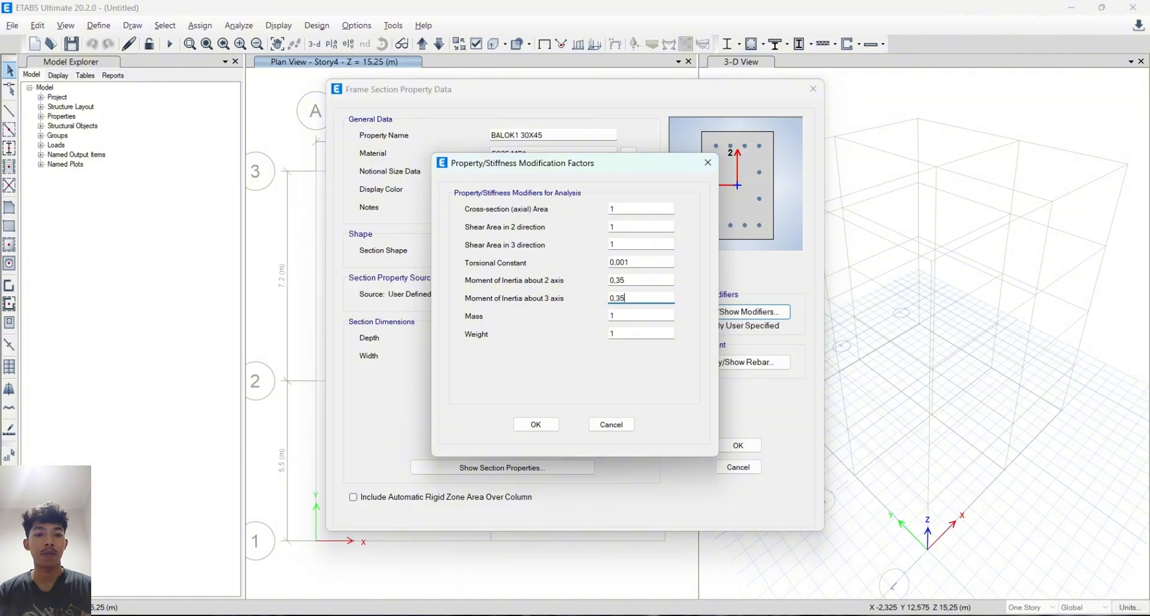
{"action": "left_click", "coordinate": [535, 425]}
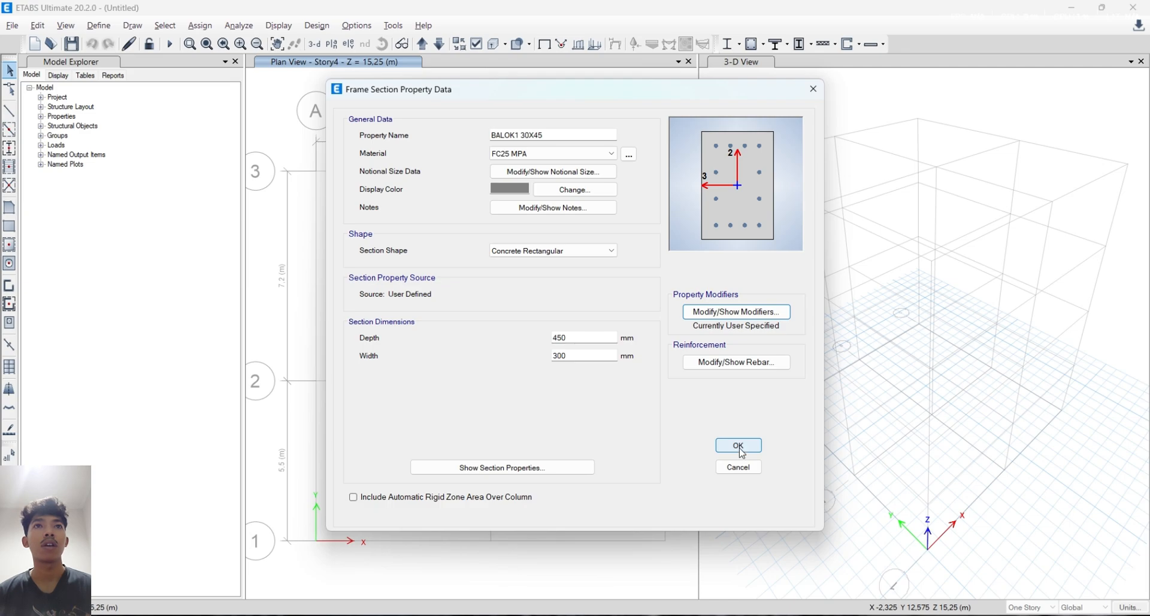
Change the BALOK1 30X45 reinforcement design type to M3 Design Only (Beam)
{"action": "left_click", "coordinate": [746, 362]}
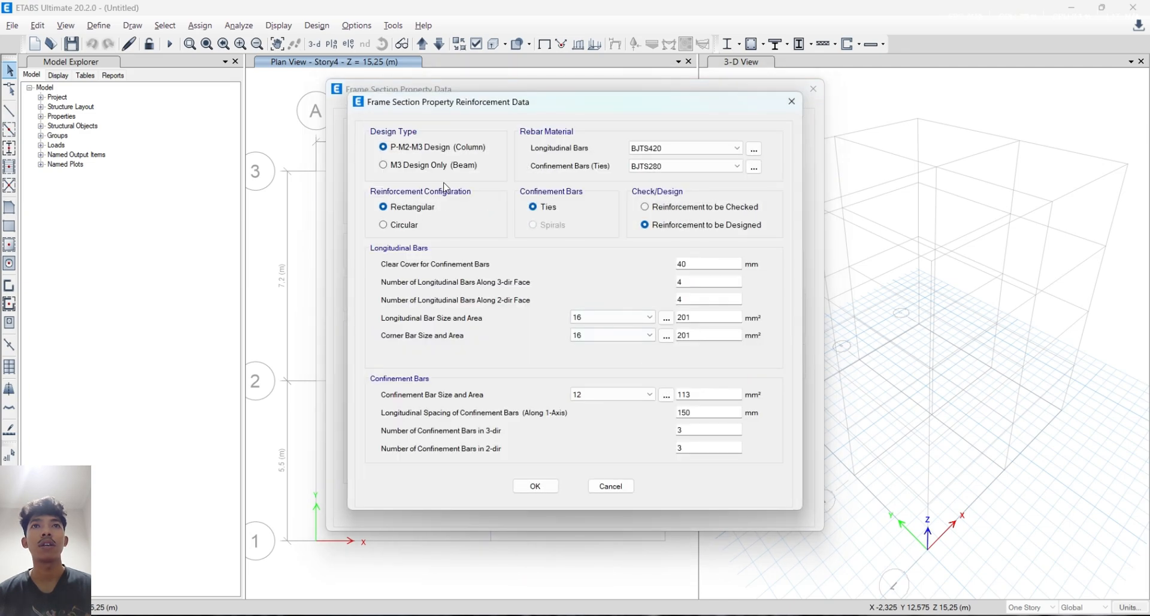
{"action": "left_click_drag", "start_coordinate": [612, 100], "coordinate": [655, 107]}
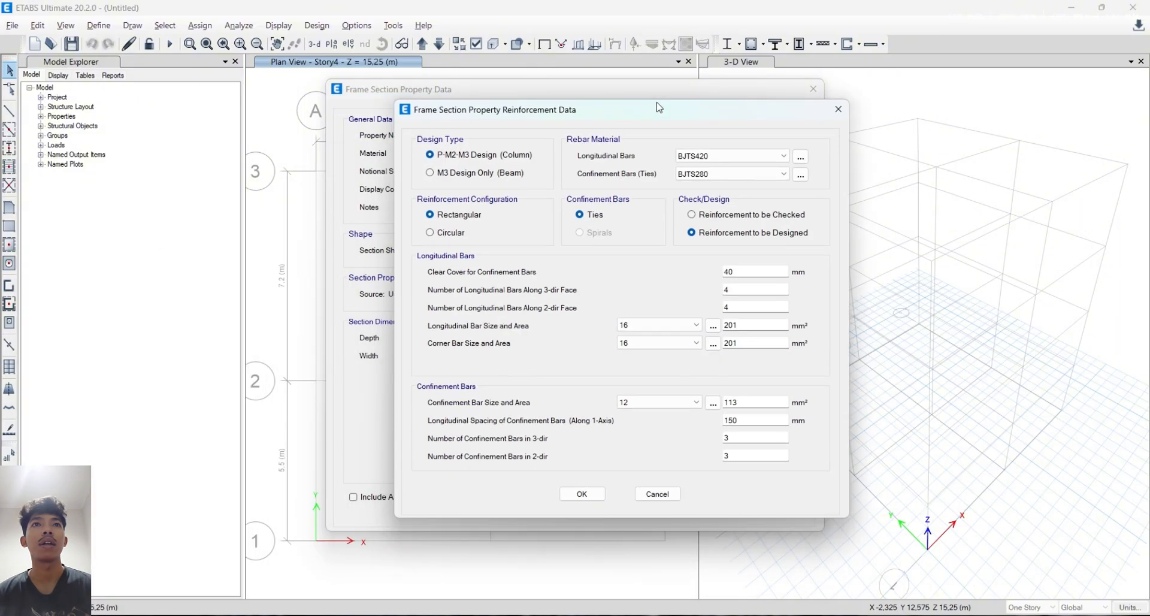
{"action": "left_click", "coordinate": [436, 174]}
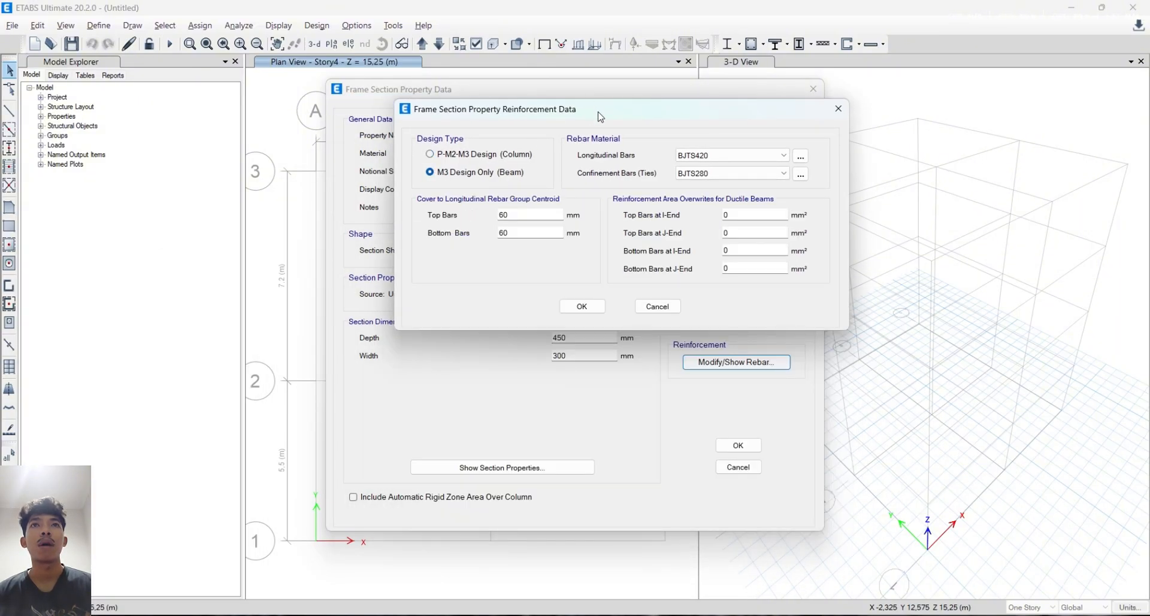
{"action": "left_click_drag", "start_coordinate": [601, 117], "coordinate": [516, 119]}
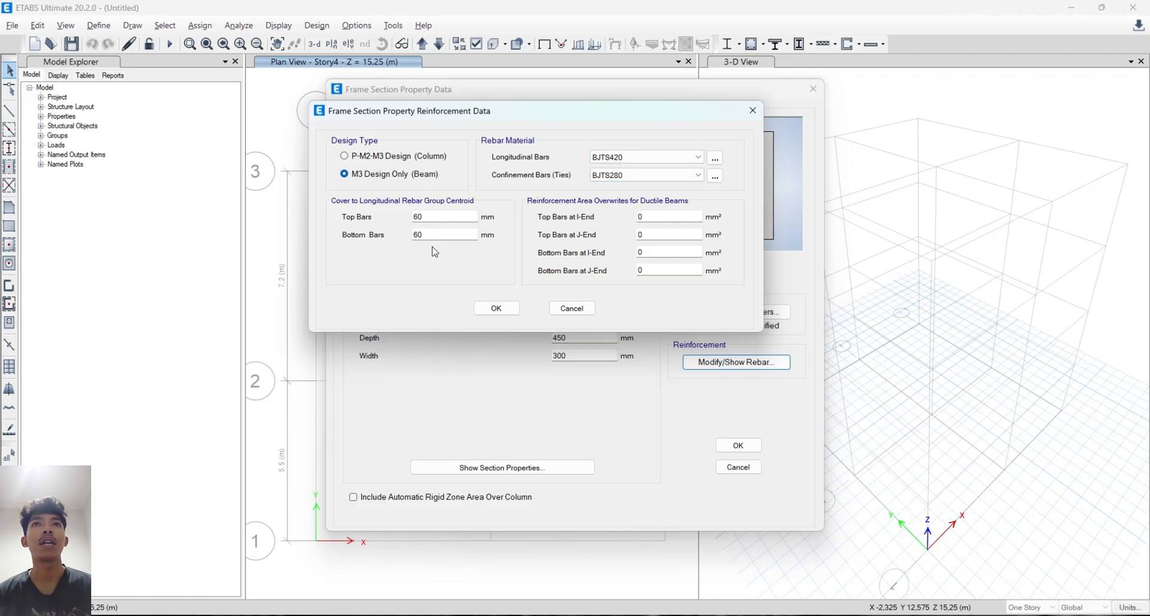
Accept the beam reinforcement data and save the BALOK1 30X45 section
{"action": "left_click", "coordinate": [509, 309]}
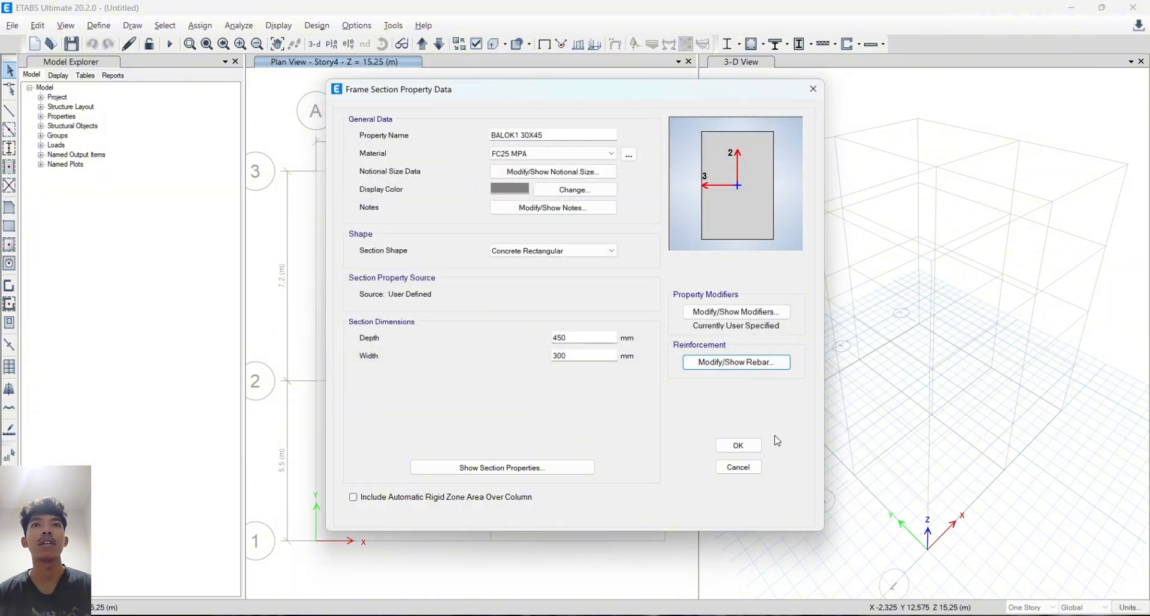
{"action": "left_click", "coordinate": [739, 446]}
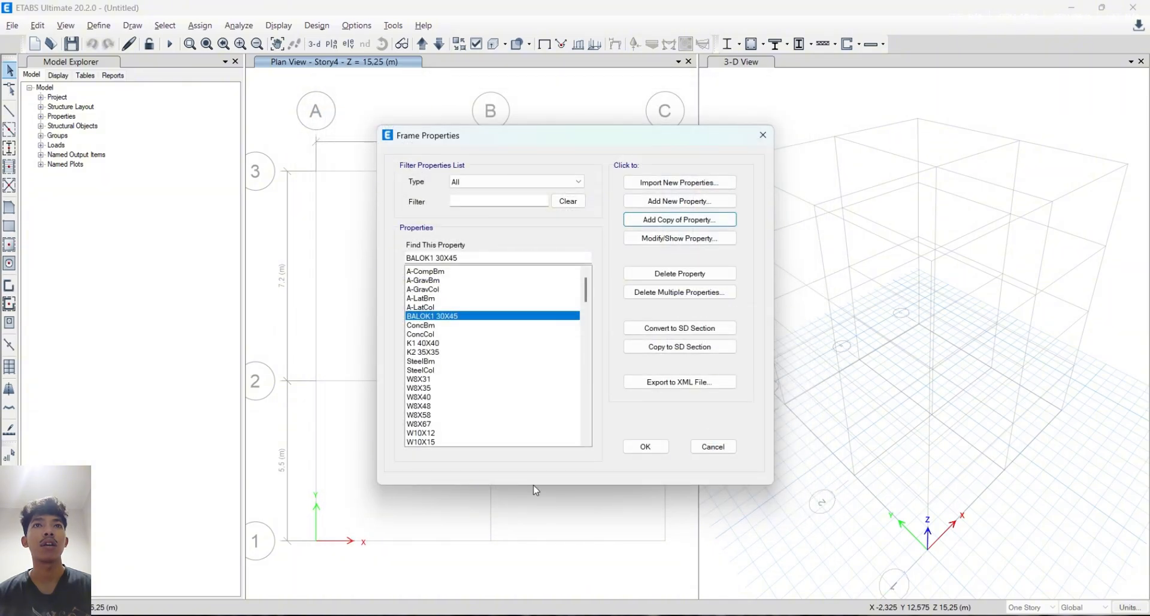
Add a copy of the BALOK1 30X45 section and set the copy's torsional constant modifier to 0.01
{"action": "left_click", "coordinate": [671, 221]}
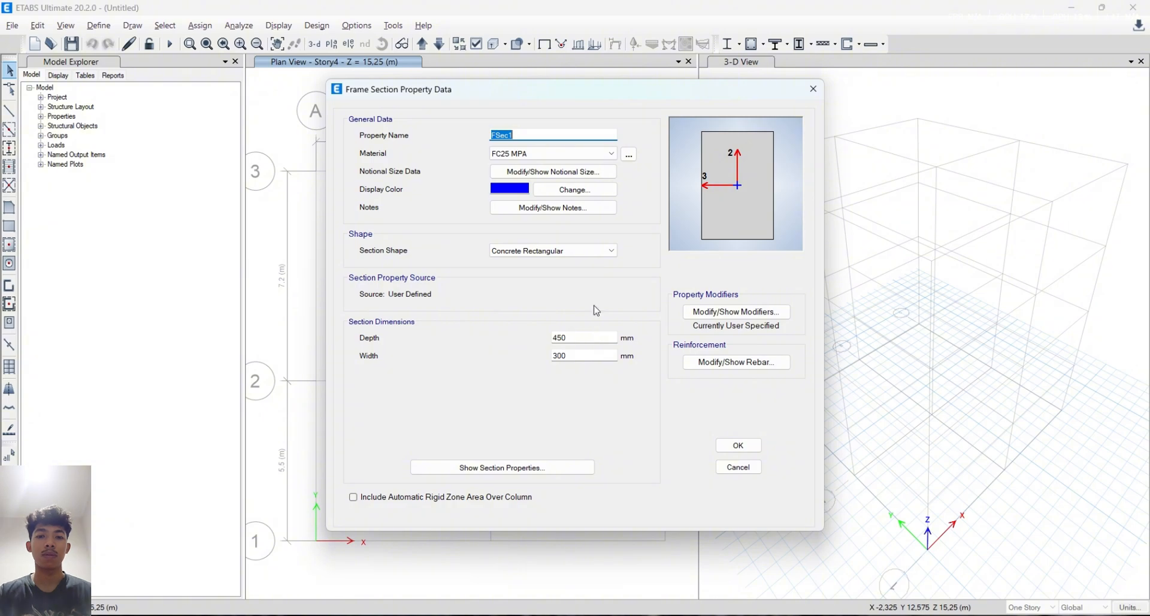
{"action": "left_click", "coordinate": [507, 25]}
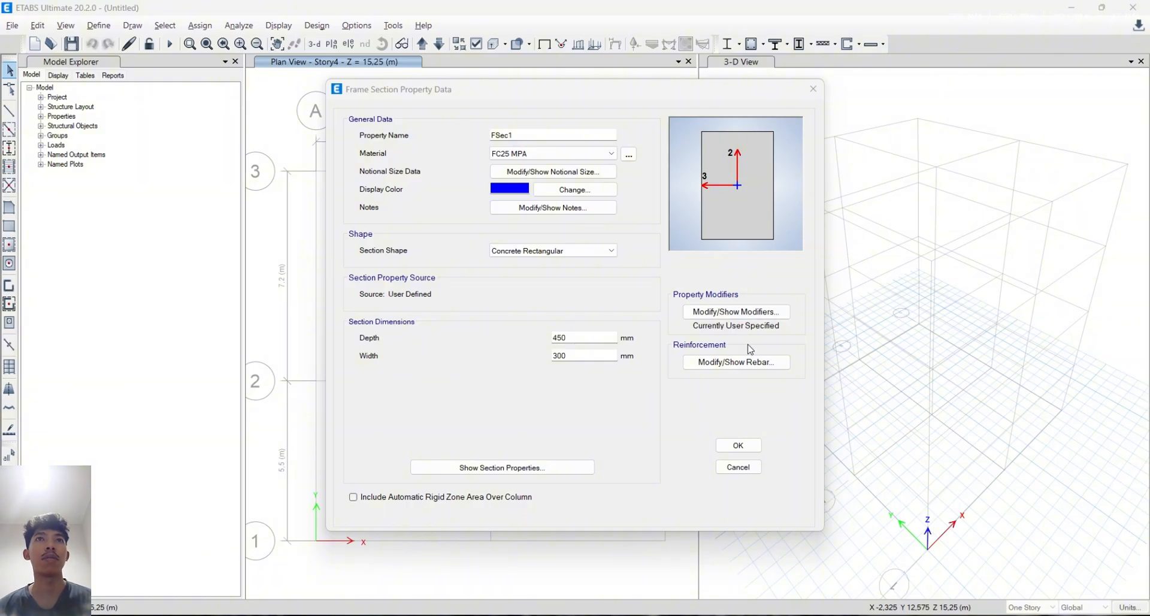
{"action": "left_click", "coordinate": [695, 312]}
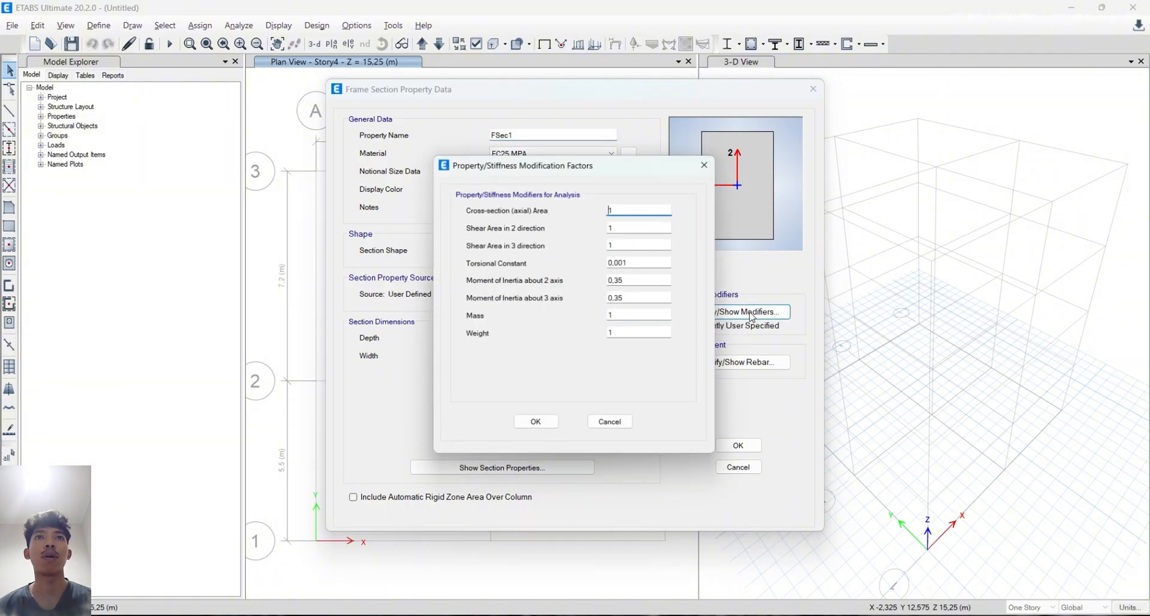
{"action": "left_click", "coordinate": [626, 262]}
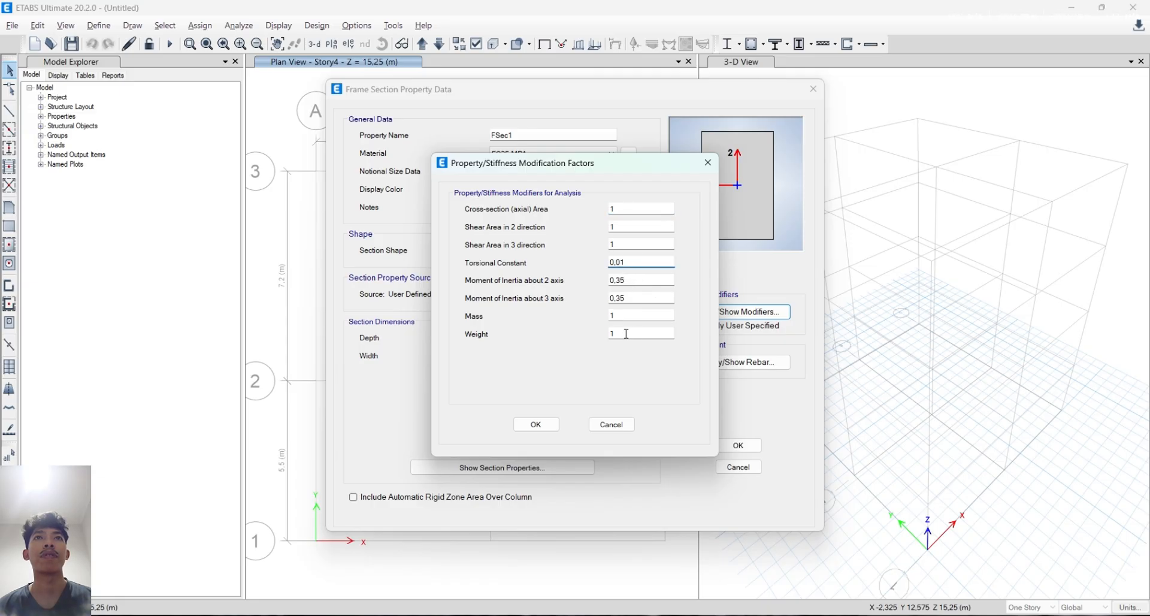
{"action": "left_click", "coordinate": [536, 424]}
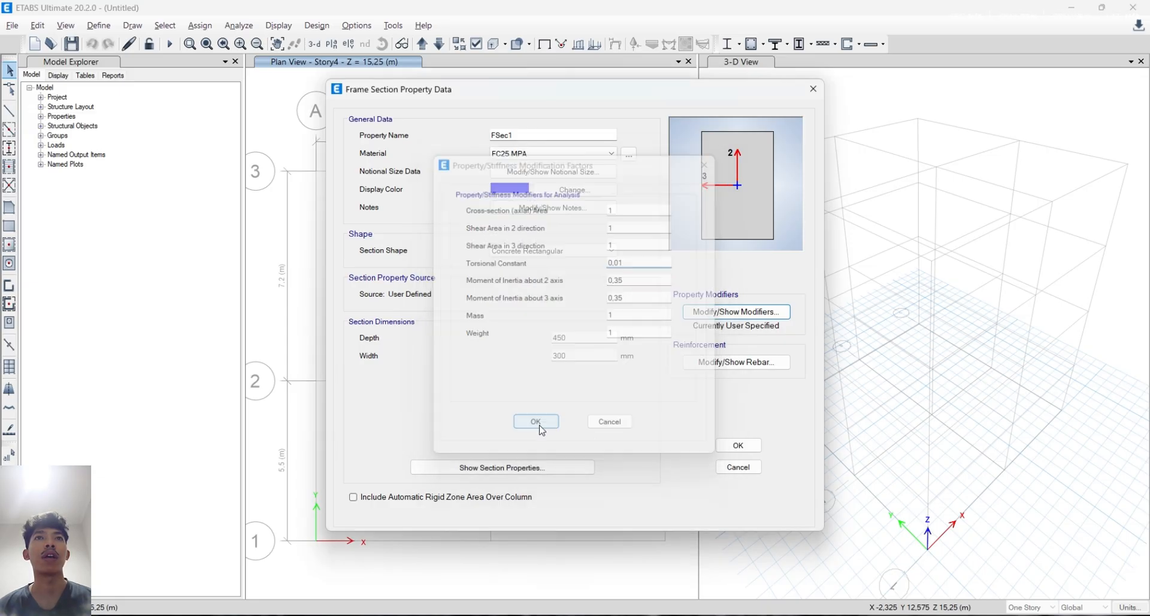
Check the copied beam section's reinforcement data and save the section to the property list
{"action": "left_click", "coordinate": [736, 362]}
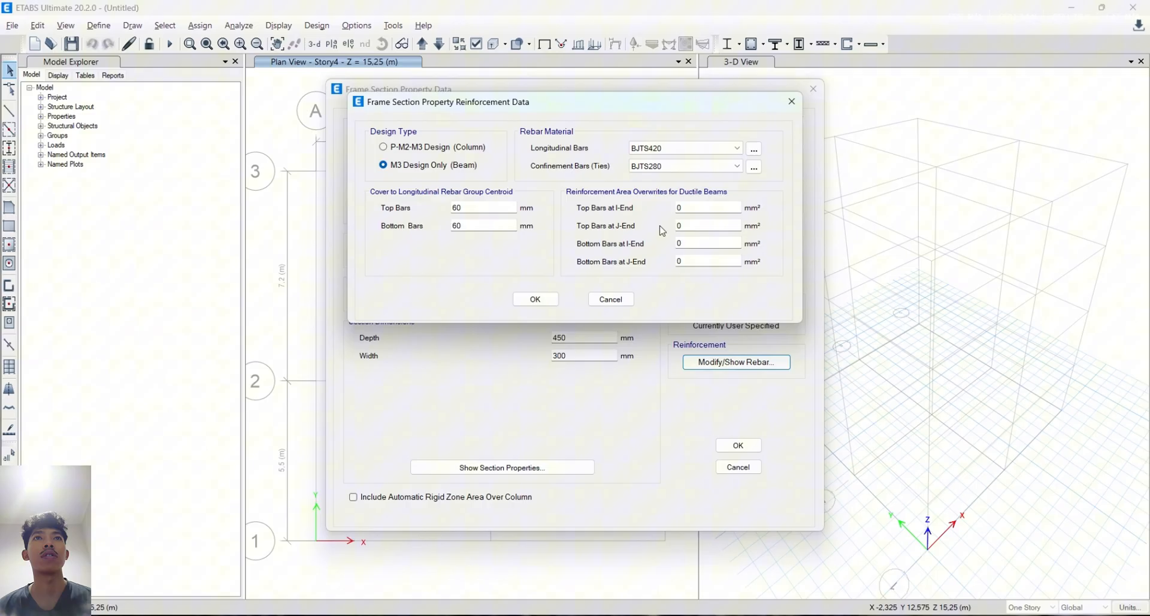
{"action": "left_click", "coordinate": [539, 300]}
{"action": "left_click", "coordinate": [738, 446]}
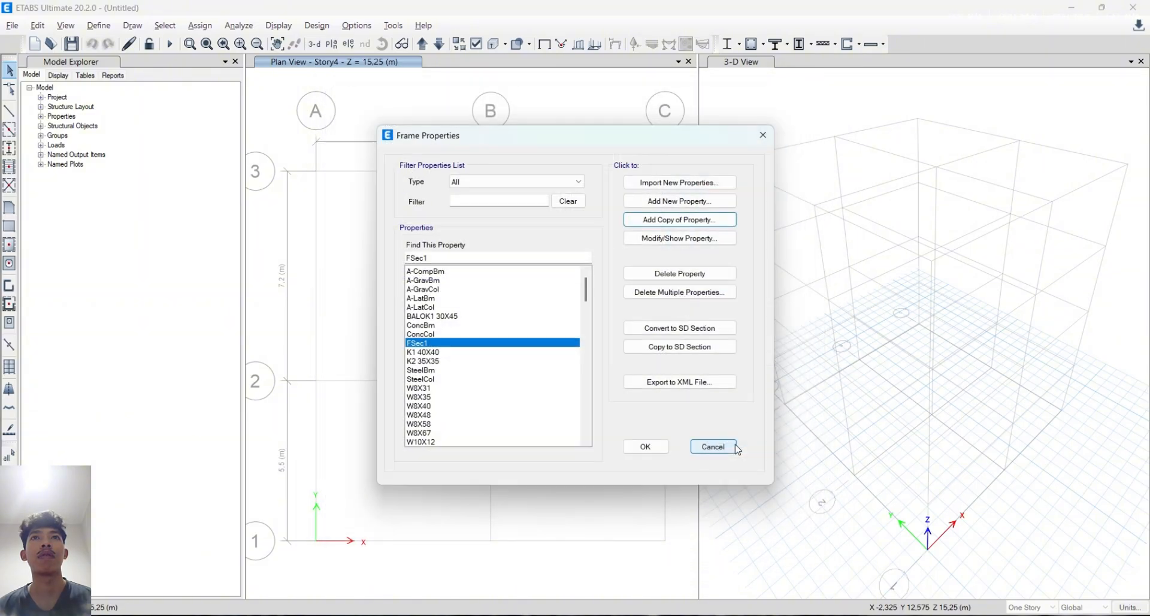
Reopen the copied beam section, look up the beam details in the module PDF, and save the section under the name BALOK
{"action": "left_click", "coordinate": [671, 240]}
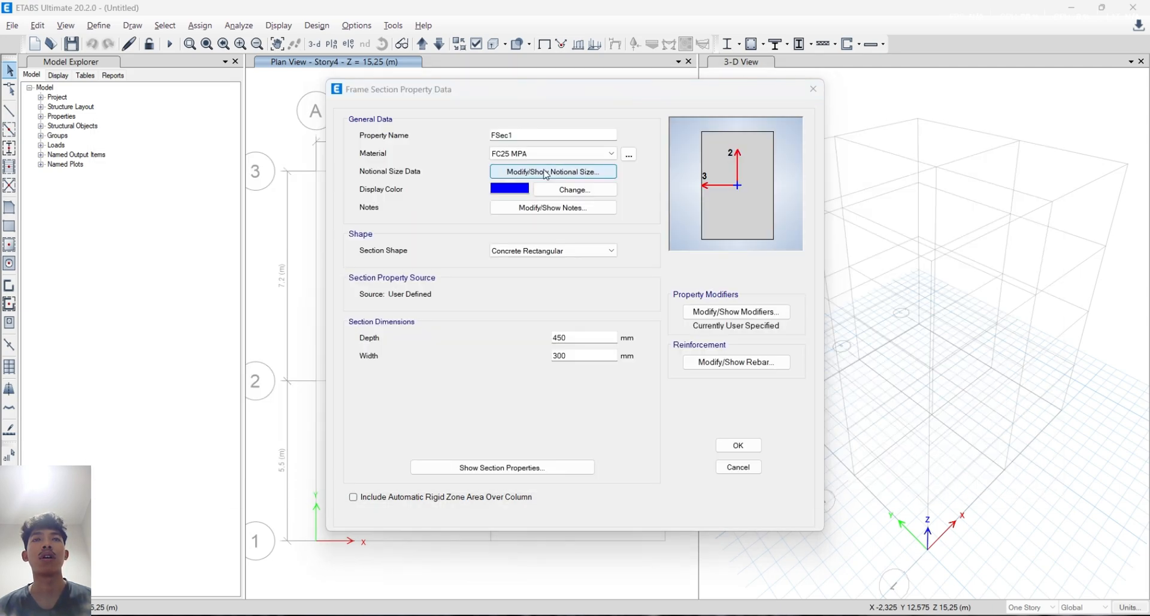
{"action": "key", "text": "alt+Tab"}
{"action": "key", "text": "alt+Tab"}
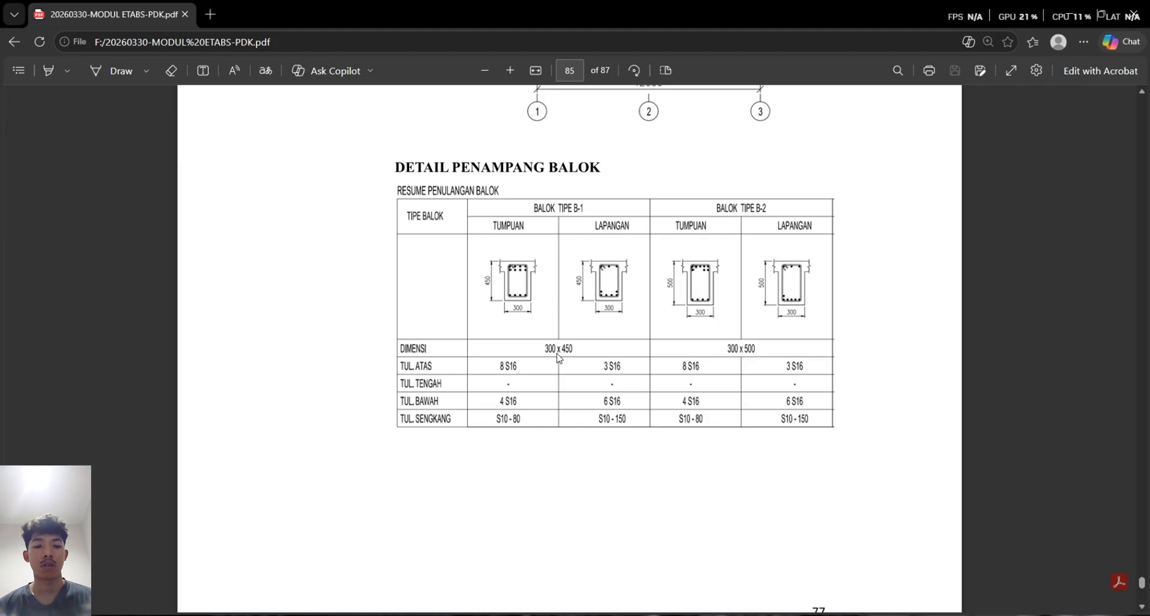
{"action": "key", "text": "alt+Tab"}
{"action": "key", "text": "alt+Tab"}
{"action": "key", "text": "alt+Tab"}
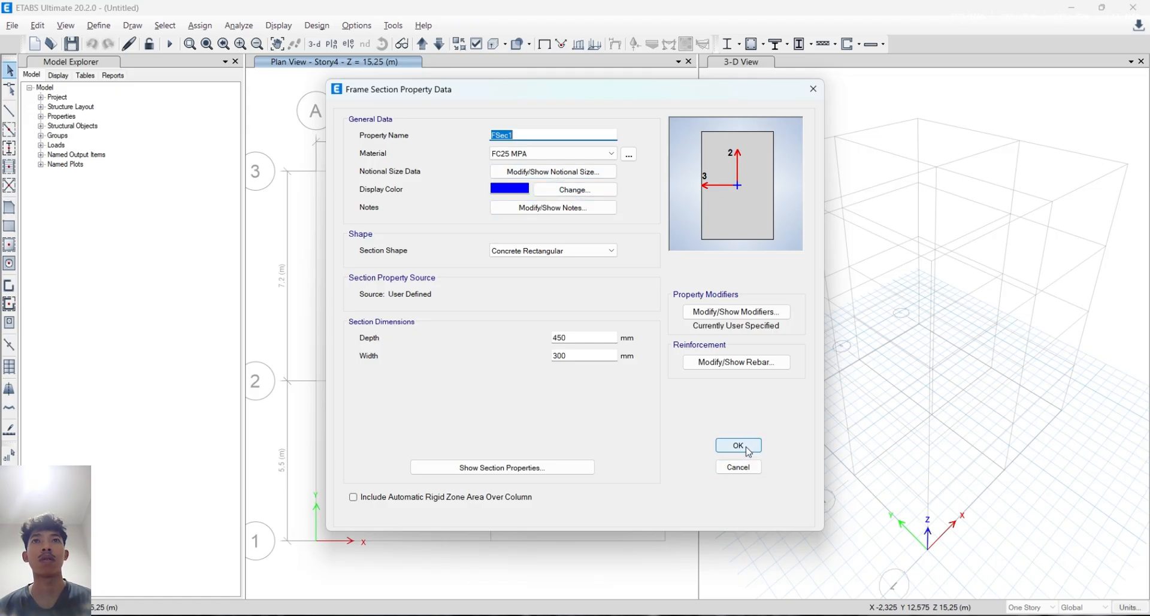
{"action": "type", "text": "BALOK"}
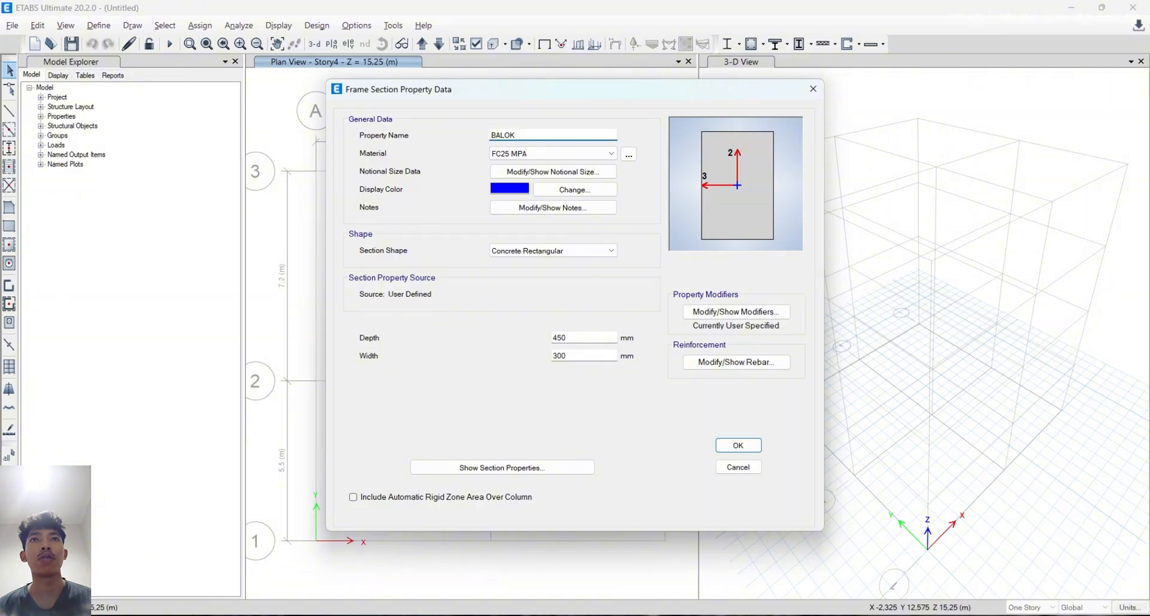
{"action": "left_click", "coordinate": [728, 443]}
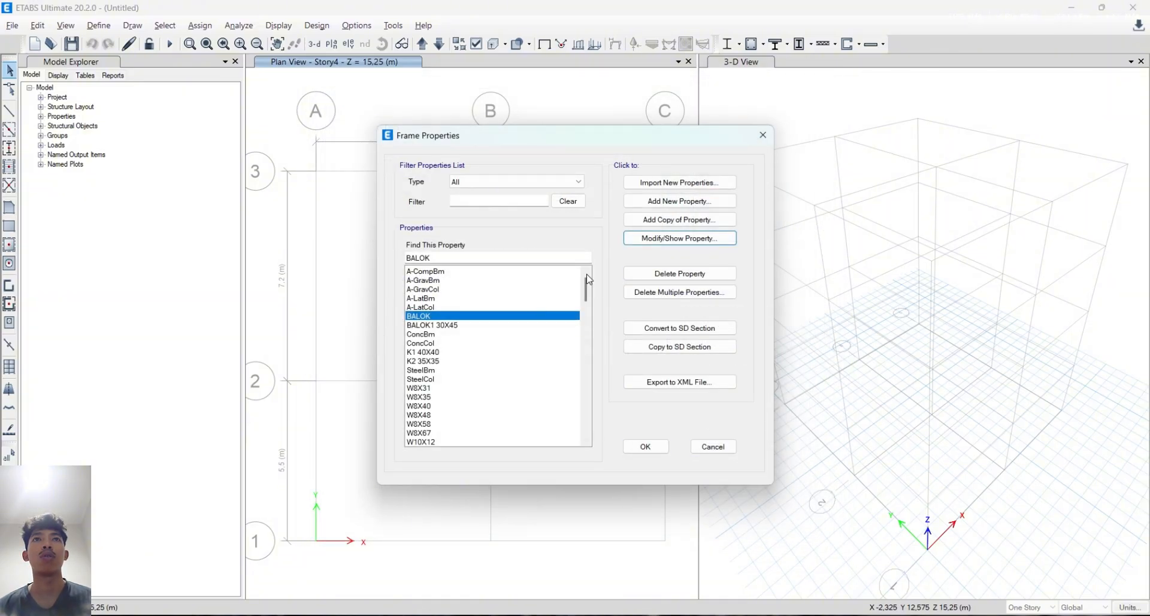
Set the BALOK1 30X45 section's torsional constant modifier to 0.01 and save the section
{"action": "left_click", "coordinate": [476, 327]}
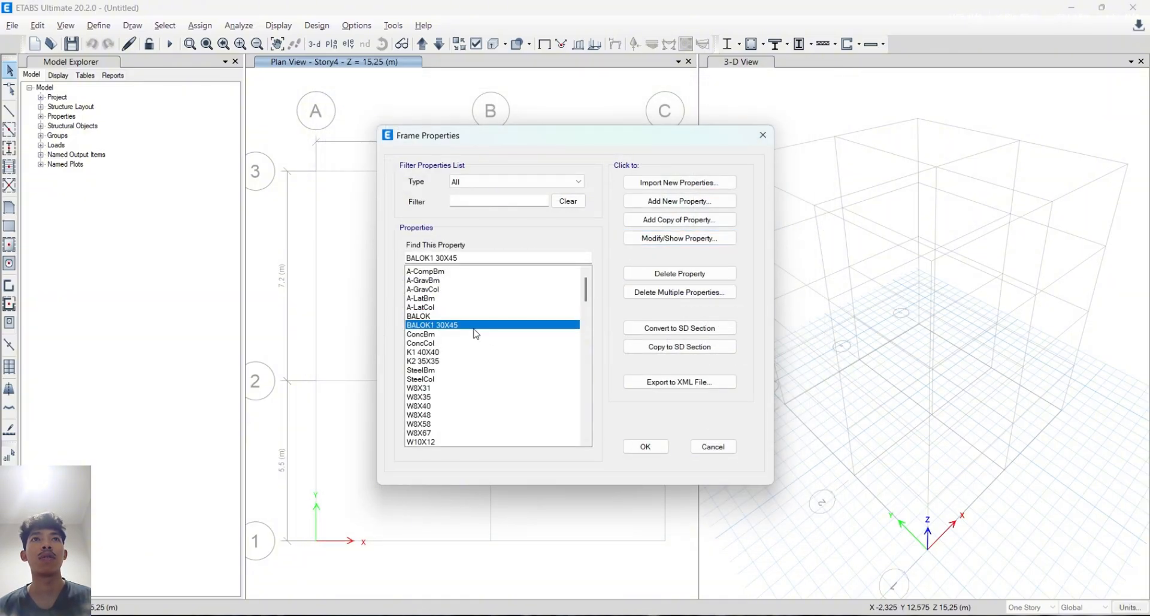
{"action": "left_click", "coordinate": [652, 239]}
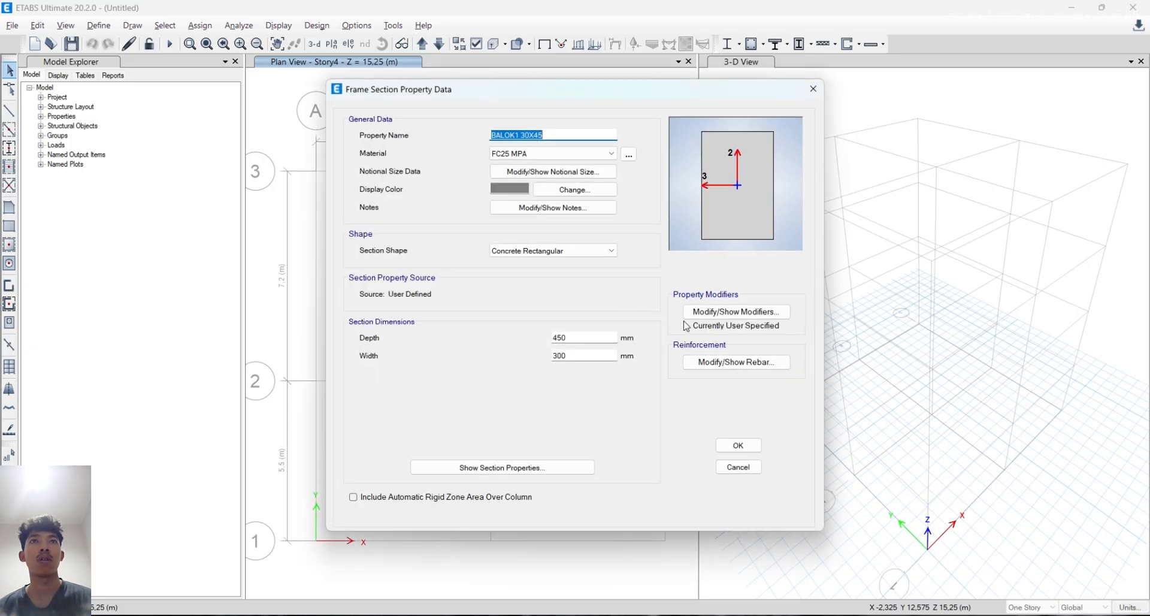
{"action": "left_click", "coordinate": [737, 312]}
{"action": "left_click", "coordinate": [643, 262]}
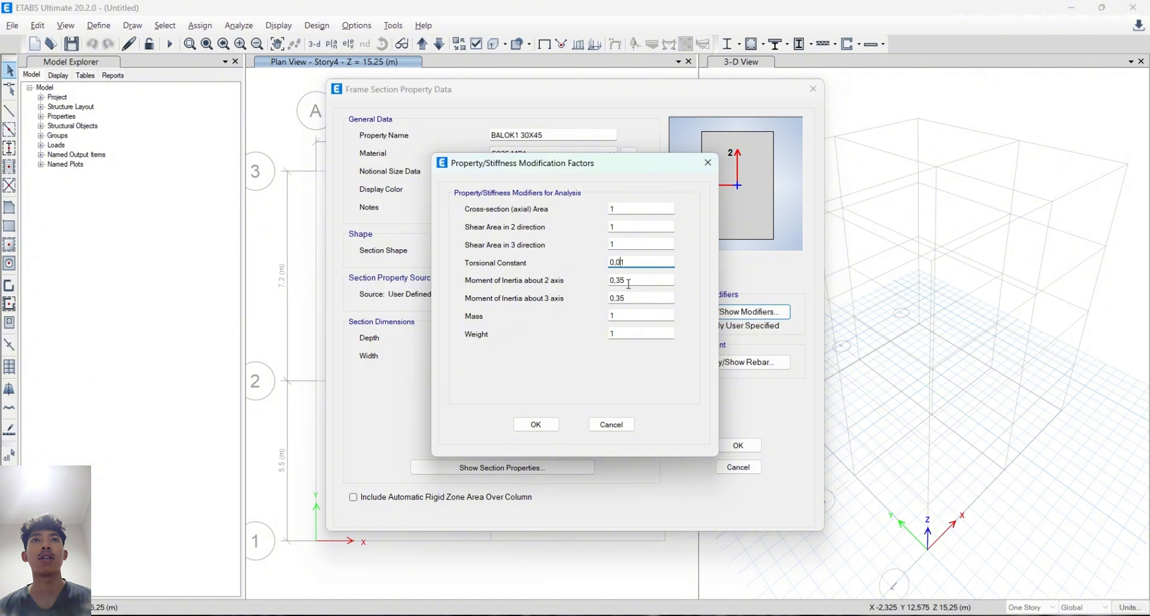
{"action": "left_click", "coordinate": [536, 425]}
{"action": "left_click", "coordinate": [738, 444]}
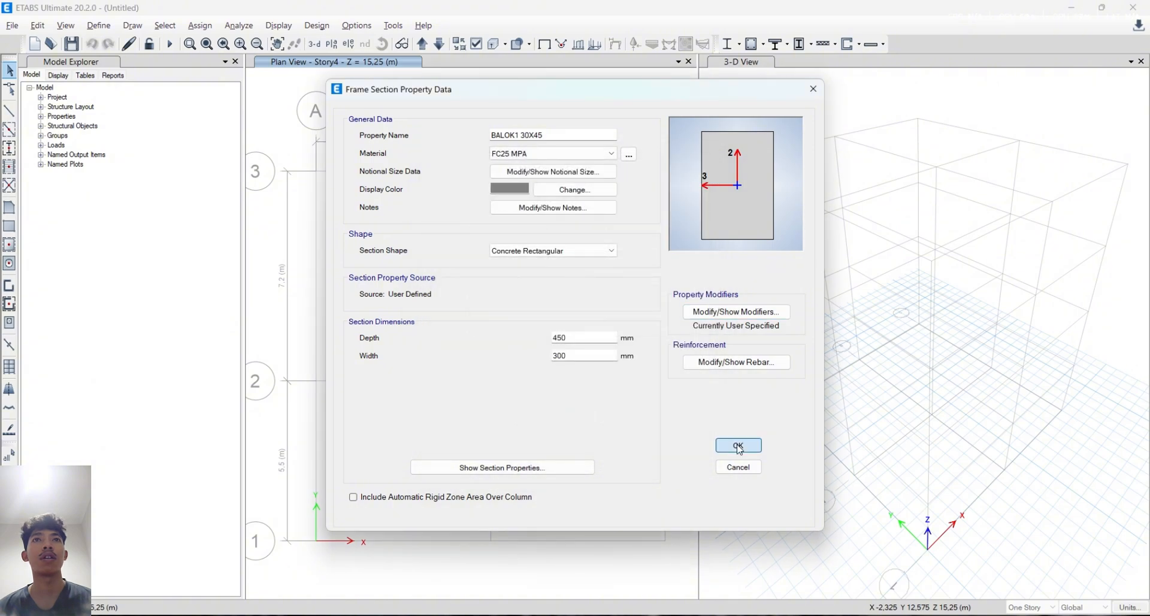
Edit the K1 40X40 column's torsional constant modifier to match the beam sections and save the section
{"action": "left_click", "coordinate": [445, 352]}
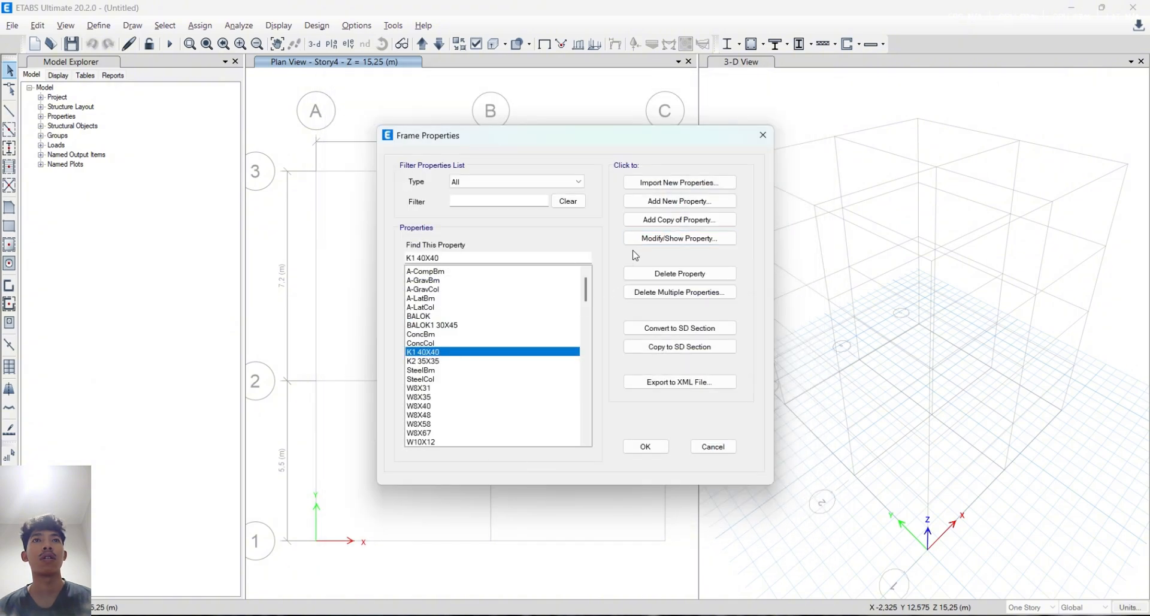
{"action": "left_click", "coordinate": [641, 240]}
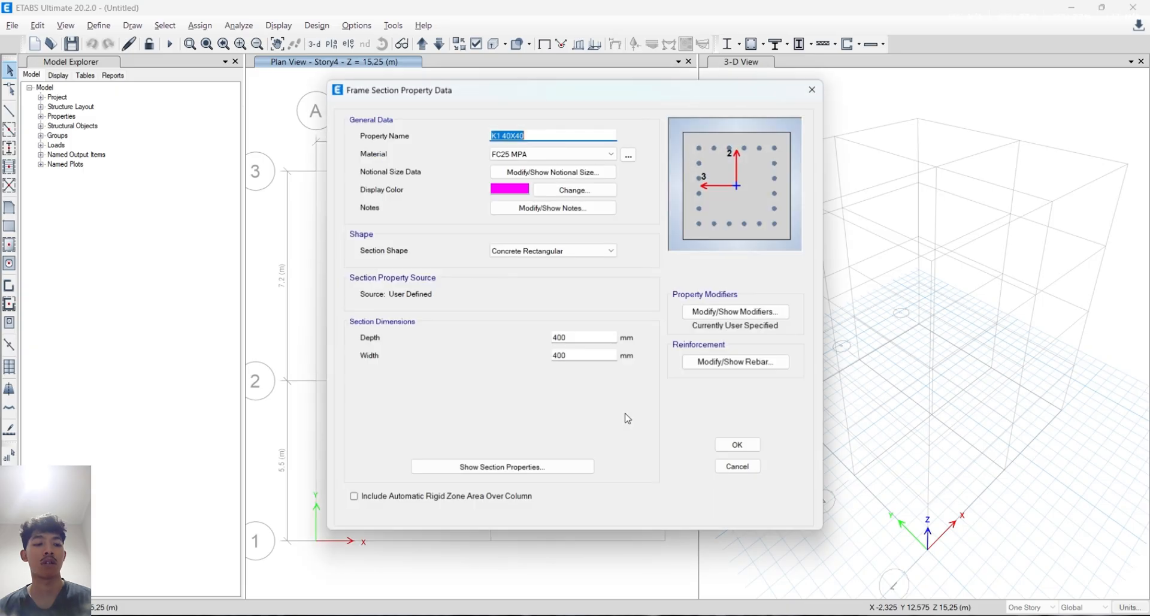
{"action": "left_click", "coordinate": [737, 311]}
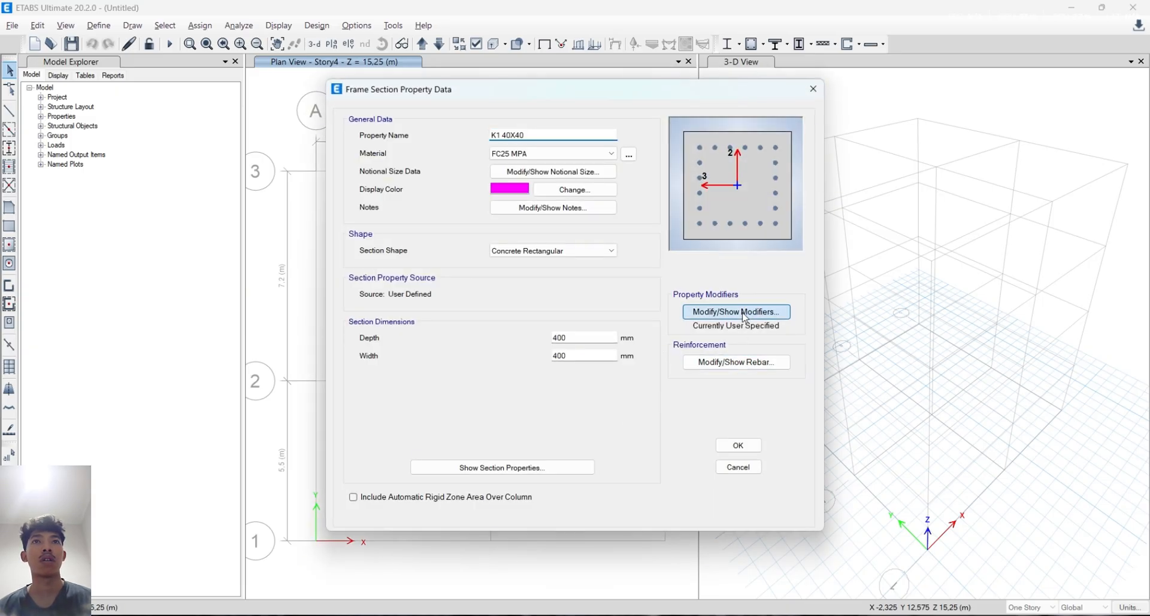
{"action": "left_click", "coordinate": [637, 258]}
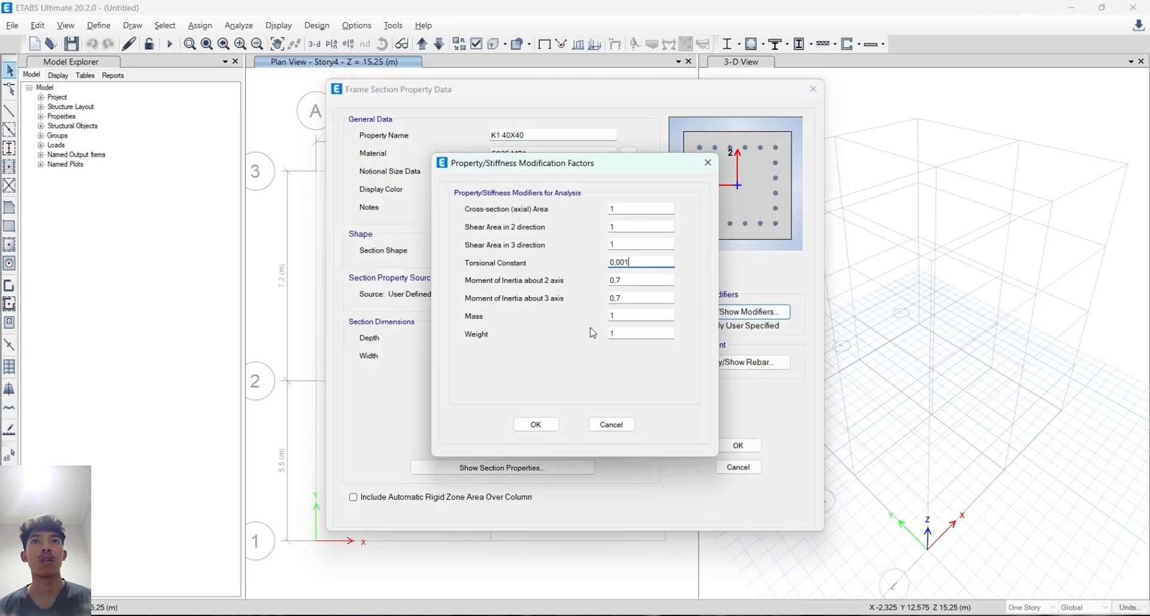
{"action": "left_click", "coordinate": [536, 424]}
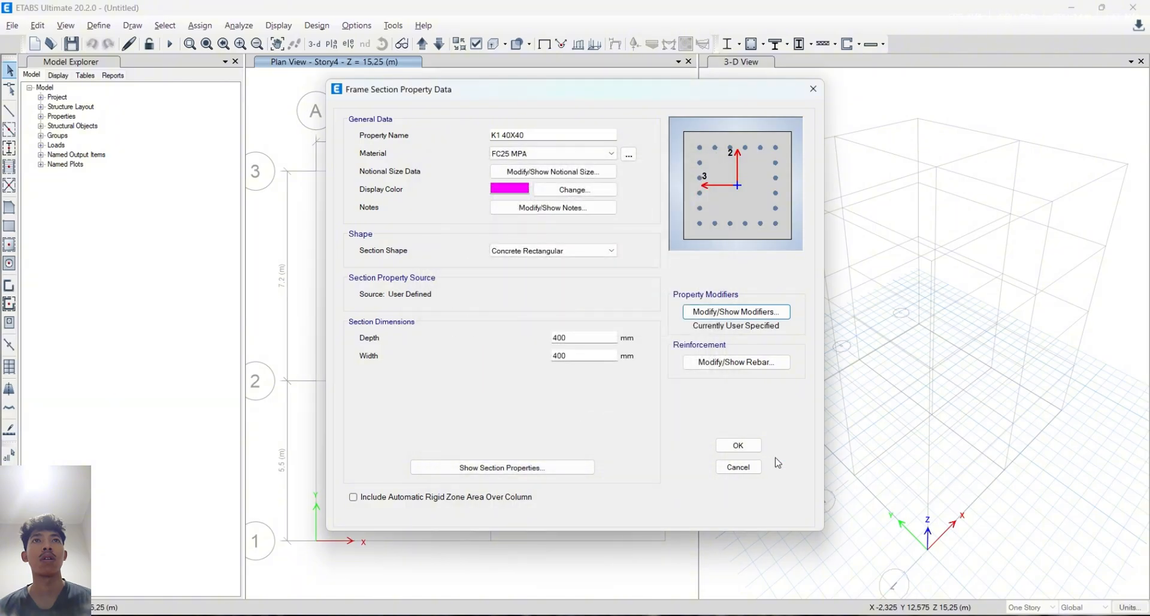
{"action": "left_click", "coordinate": [738, 445]}
Set the K2 35X35 column's torsional constant modifier to 0.01 and save the section
{"action": "left_click", "coordinate": [451, 361]}
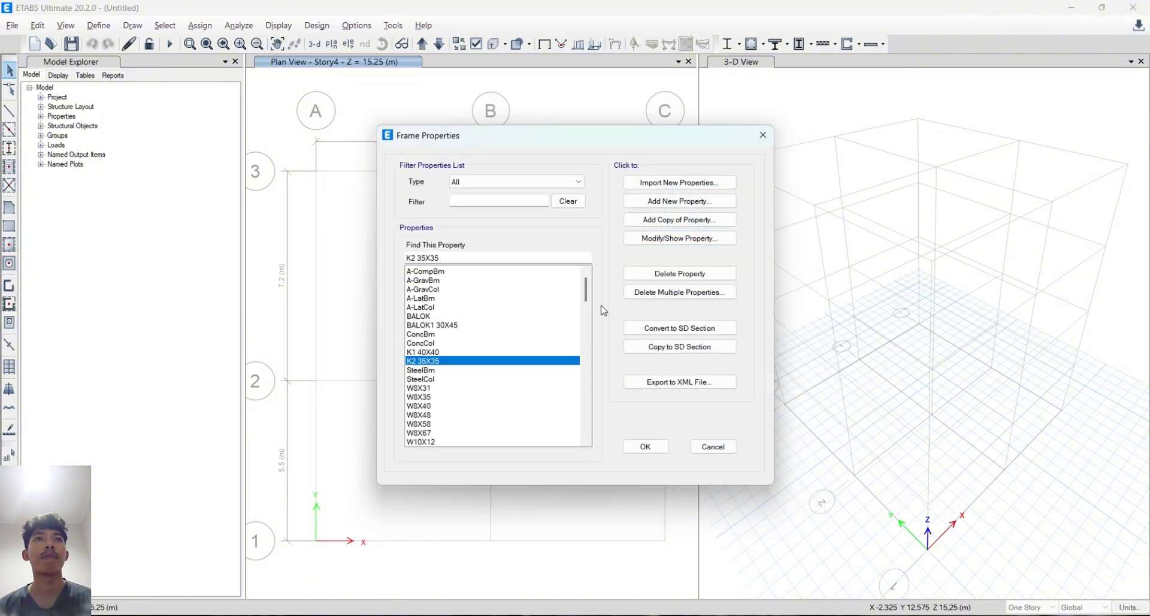
{"action": "left_click", "coordinate": [664, 239]}
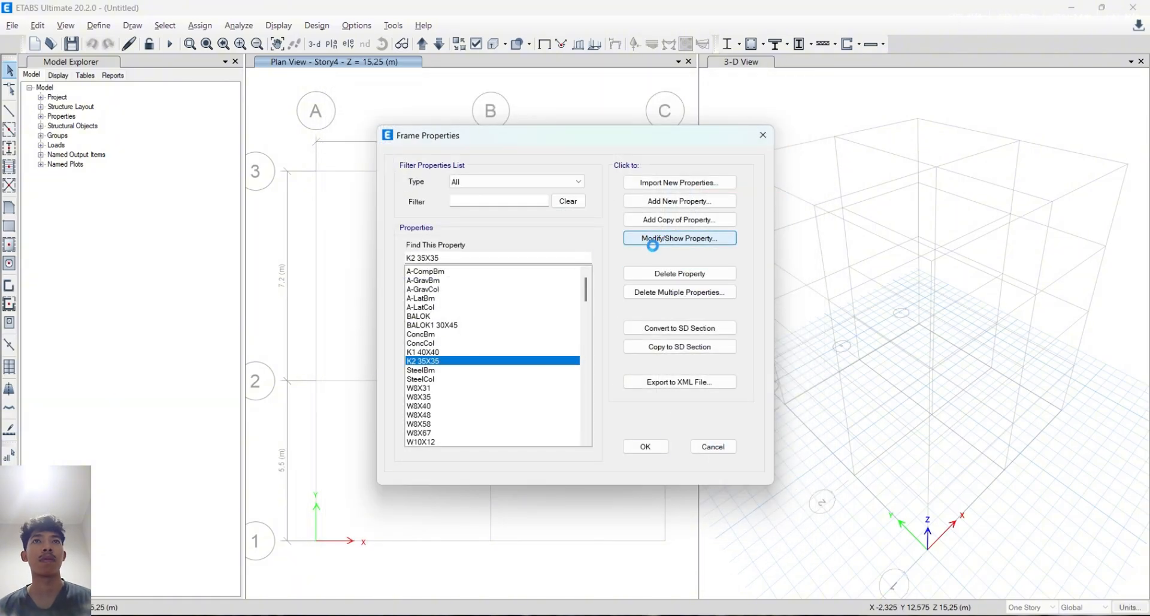
{"action": "left_click", "coordinate": [742, 313]}
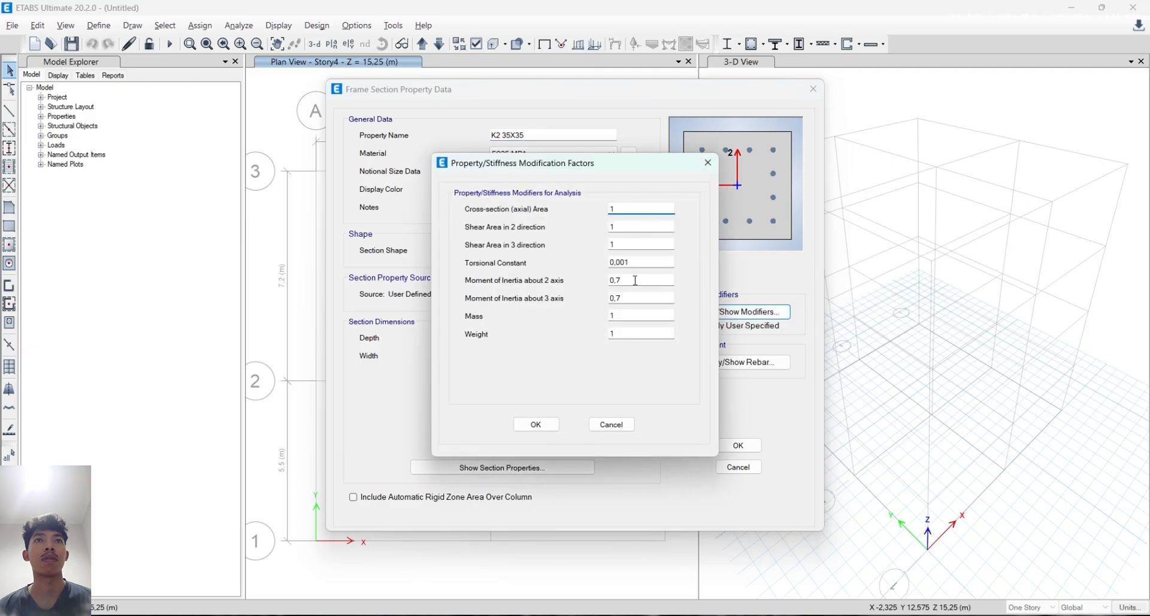
{"action": "left_click", "coordinate": [650, 263]}
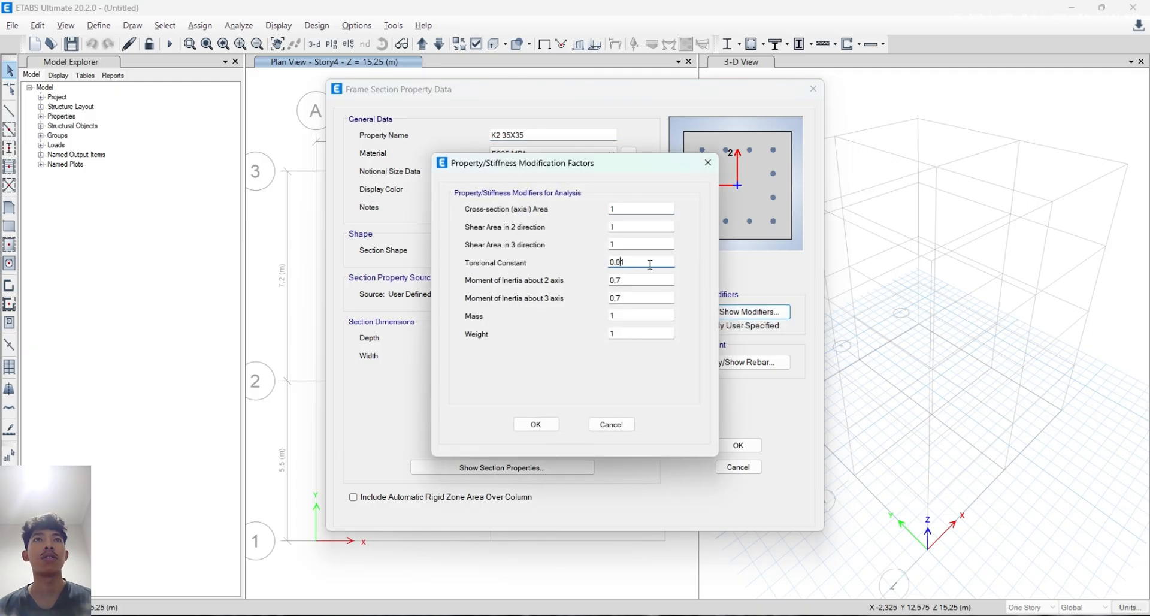
{"action": "left_click", "coordinate": [536, 424]}
{"action": "left_click", "coordinate": [738, 445]}
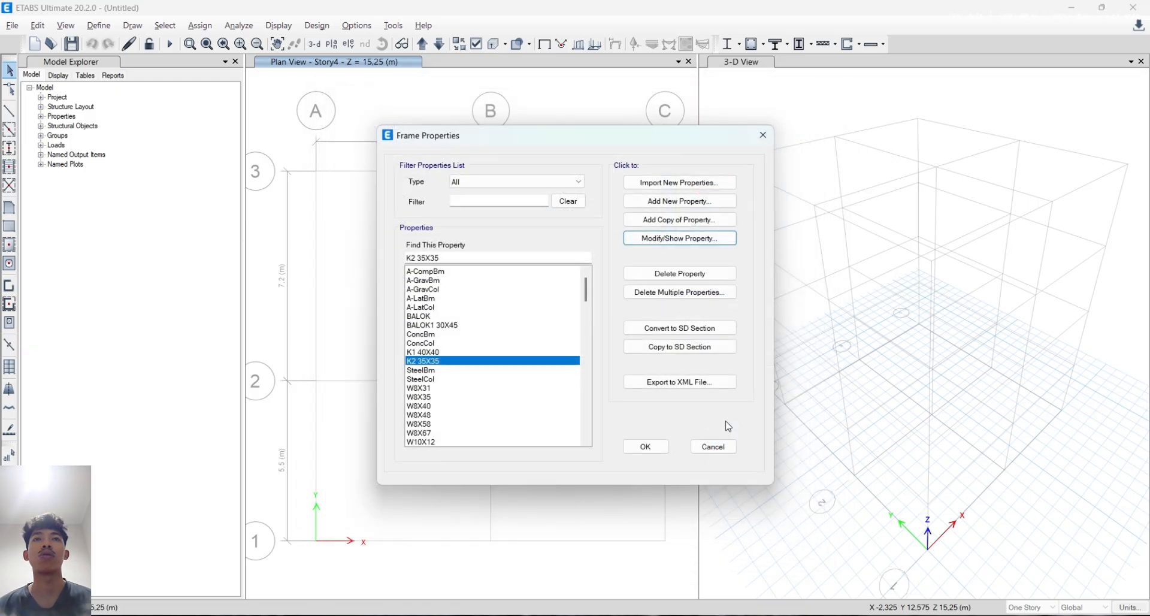
Check the B-2 beam dimensions in the module PDF and rename the BALOK section as BALOK2 30X50
{"action": "left_click", "coordinate": [429, 316]}
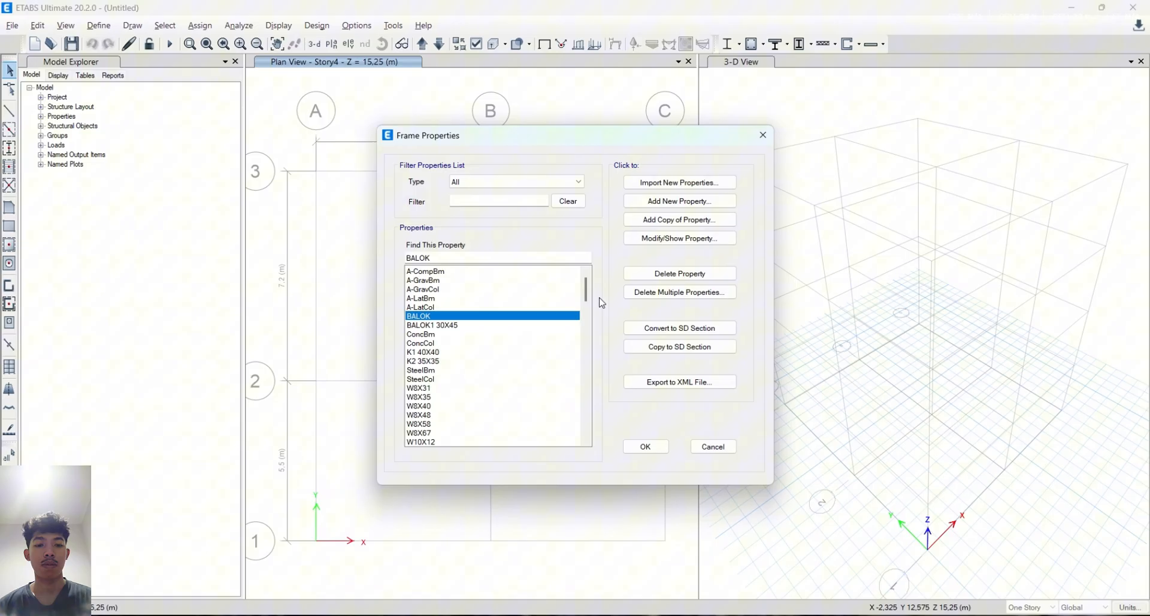
{"action": "left_click", "coordinate": [684, 239]}
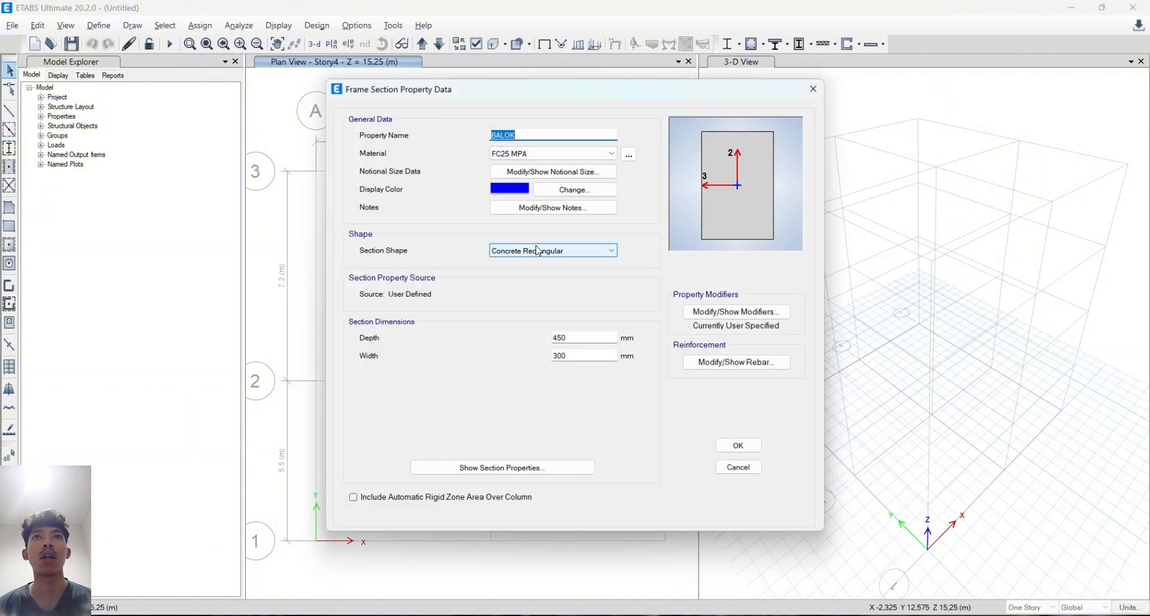
{"action": "left_click", "coordinate": [573, 130]}
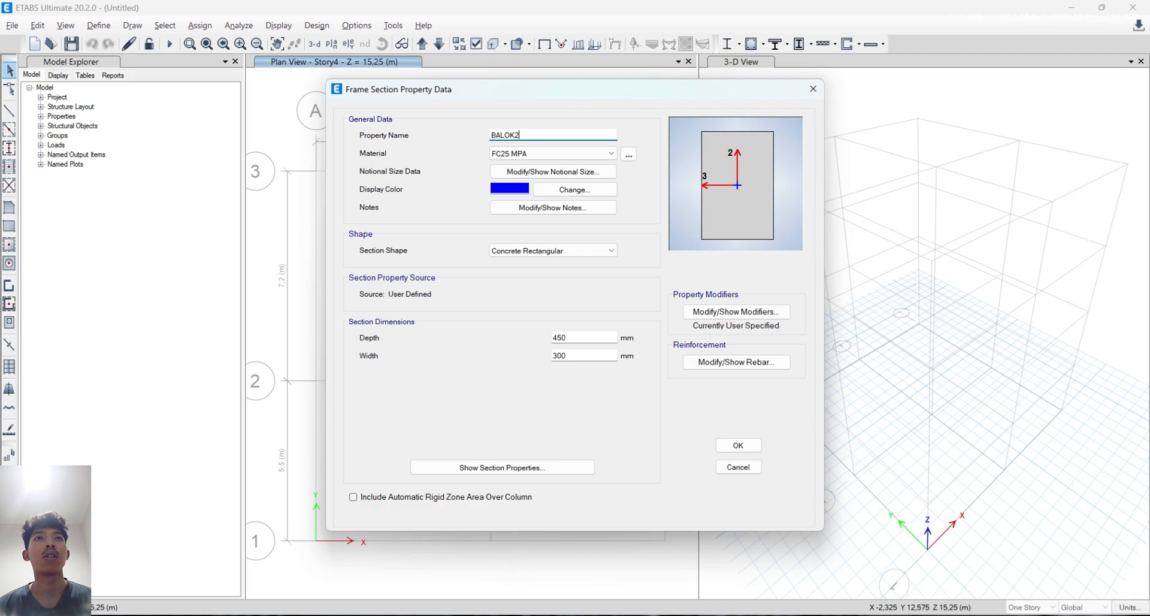
{"action": "key", "text": "alt+Tab"}
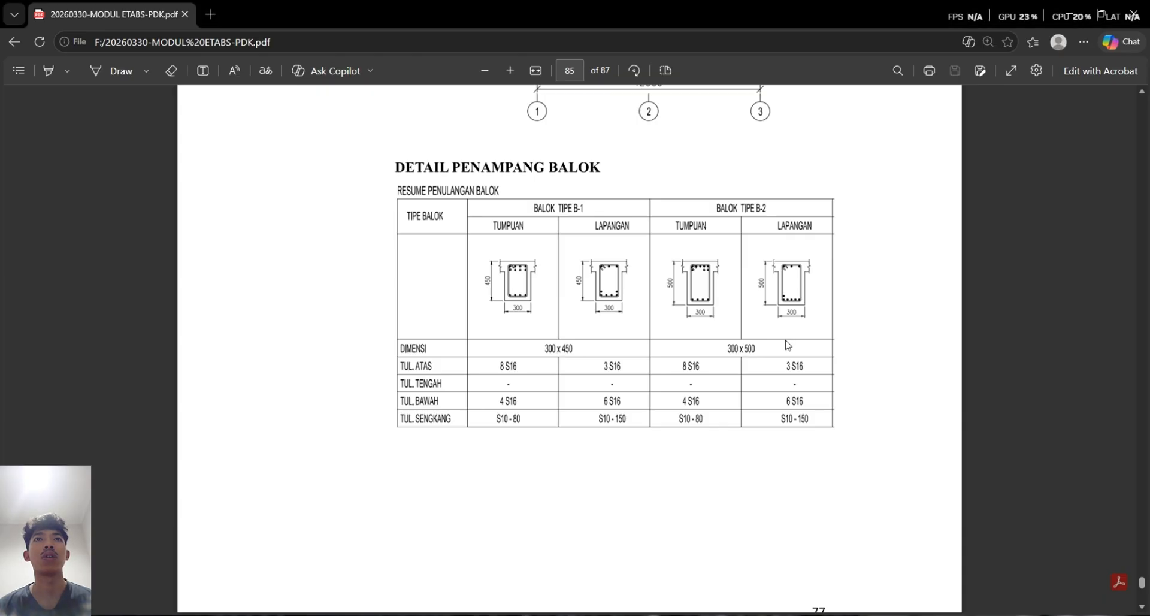
{"action": "key", "text": "alt+Tab"}
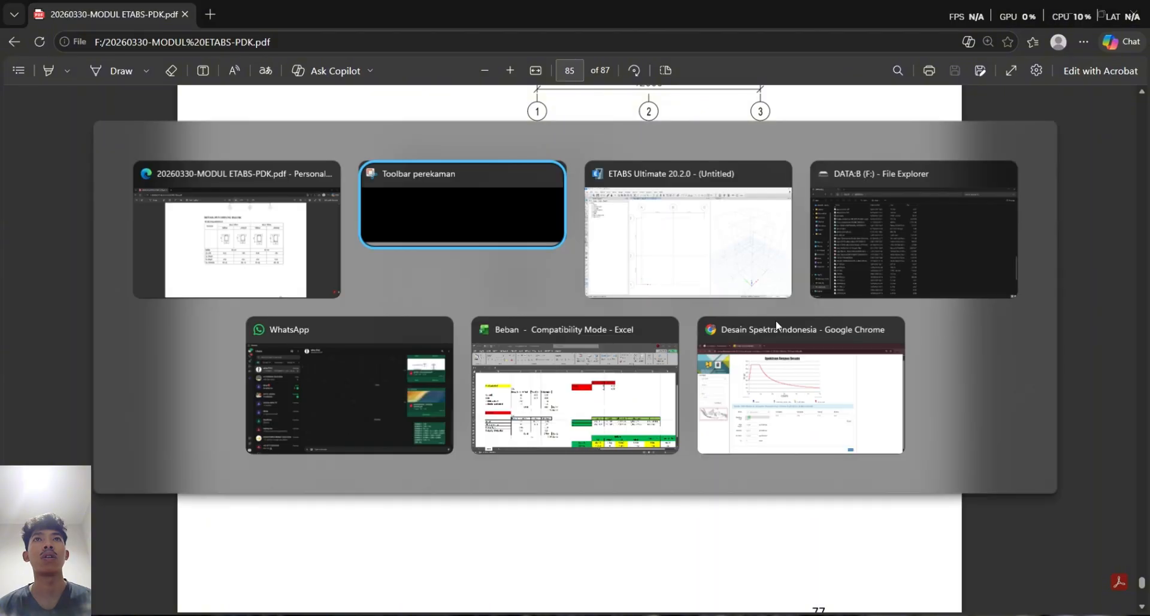
{"action": "key", "text": "alt+Tab"}
{"action": "key", "text": "alt+Tab"}
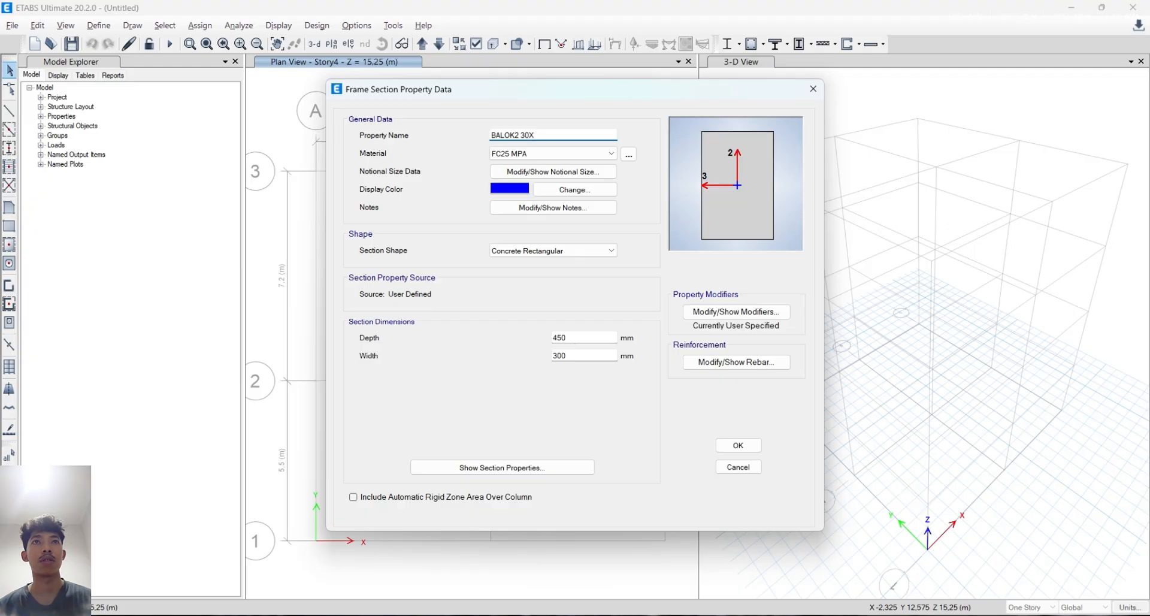
Set the BALOK2 30X50 beam's depth to 500 mm and save the section after checking its reinforcement and stiffness modifiers
{"action": "double_click", "coordinate": [572, 338]}
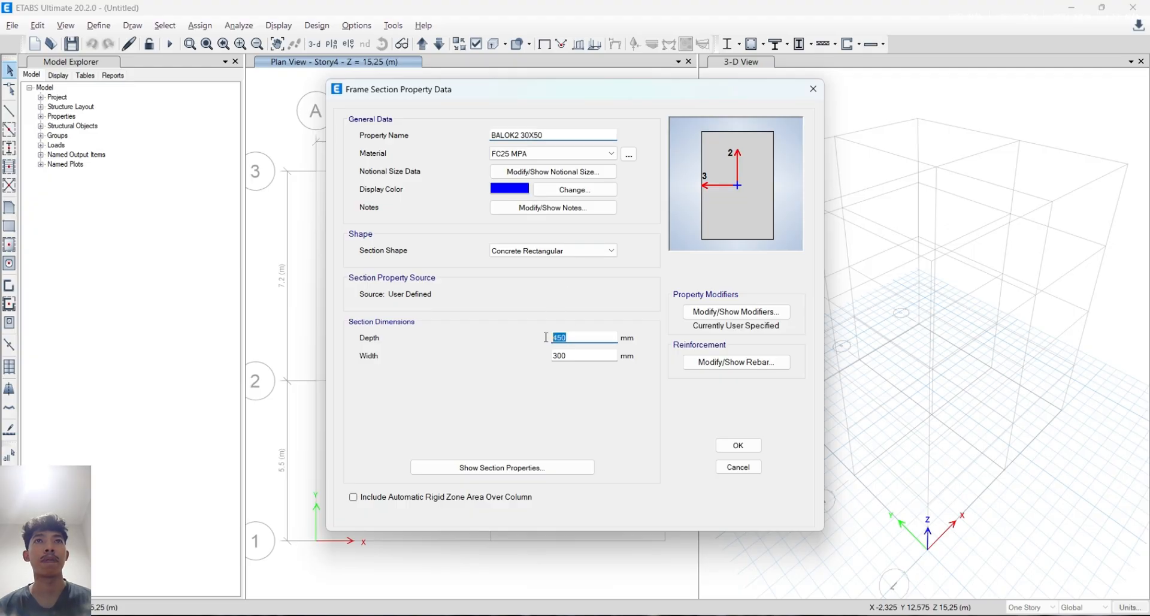
{"action": "type", "text": "500"}
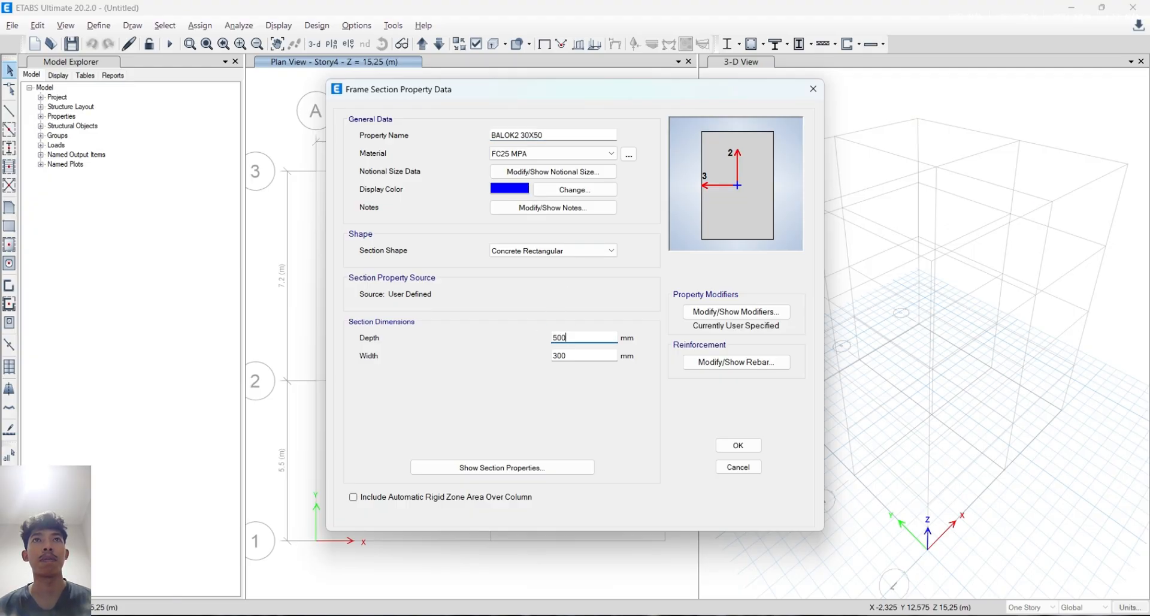
{"action": "left_click", "coordinate": [734, 370]}
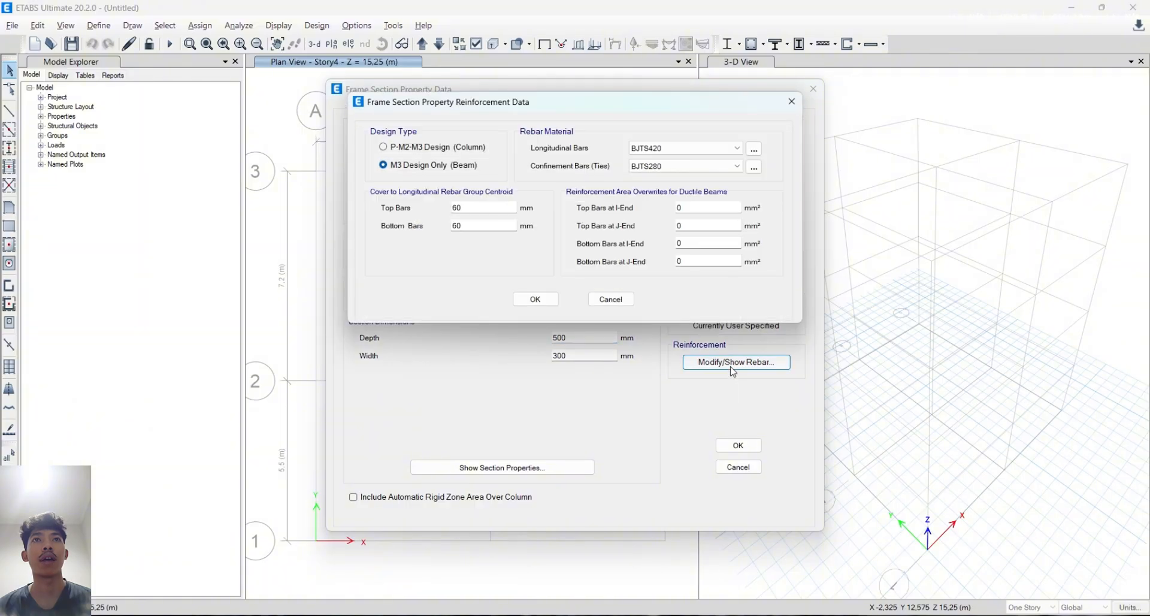
{"action": "left_click", "coordinate": [542, 299]}
{"action": "left_click", "coordinate": [744, 311]}
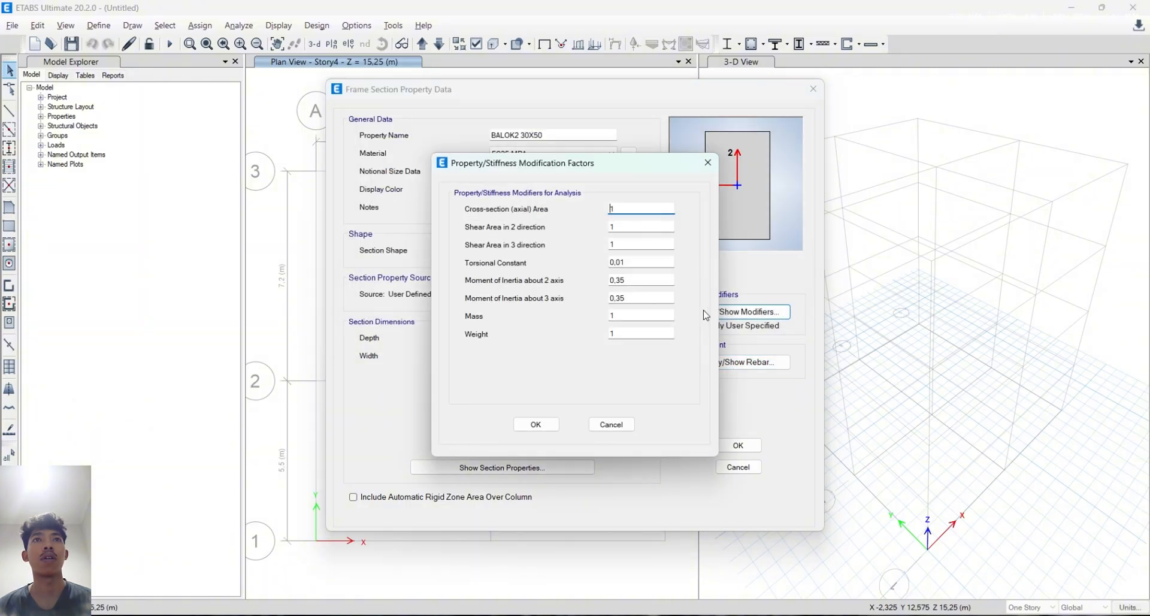
{"action": "left_click", "coordinate": [537, 425]}
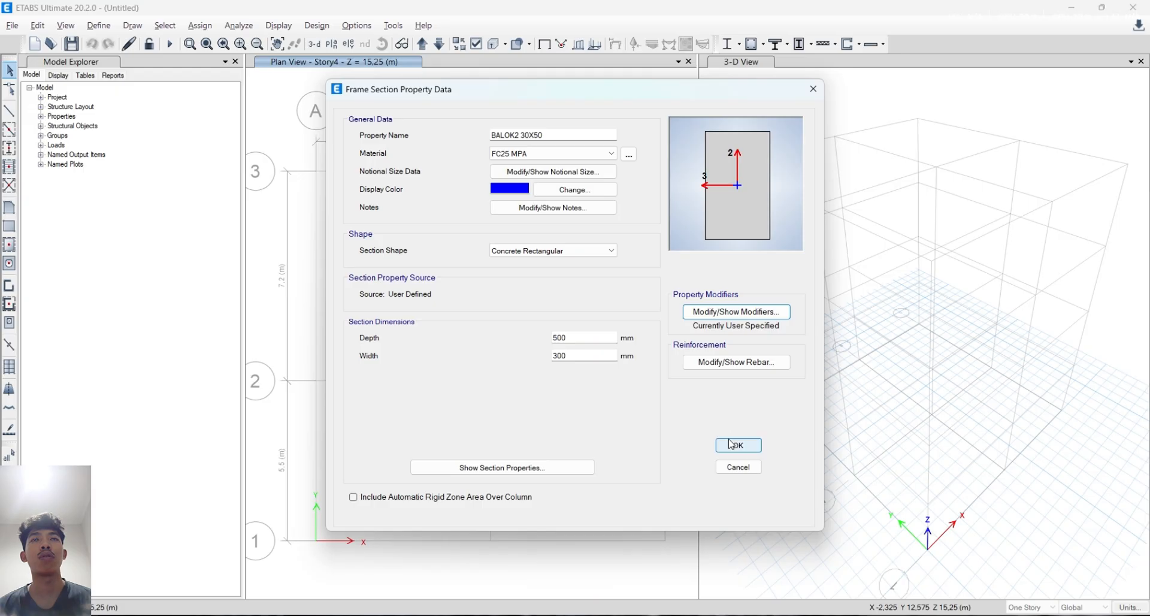
{"action": "left_click", "coordinate": [737, 446]}
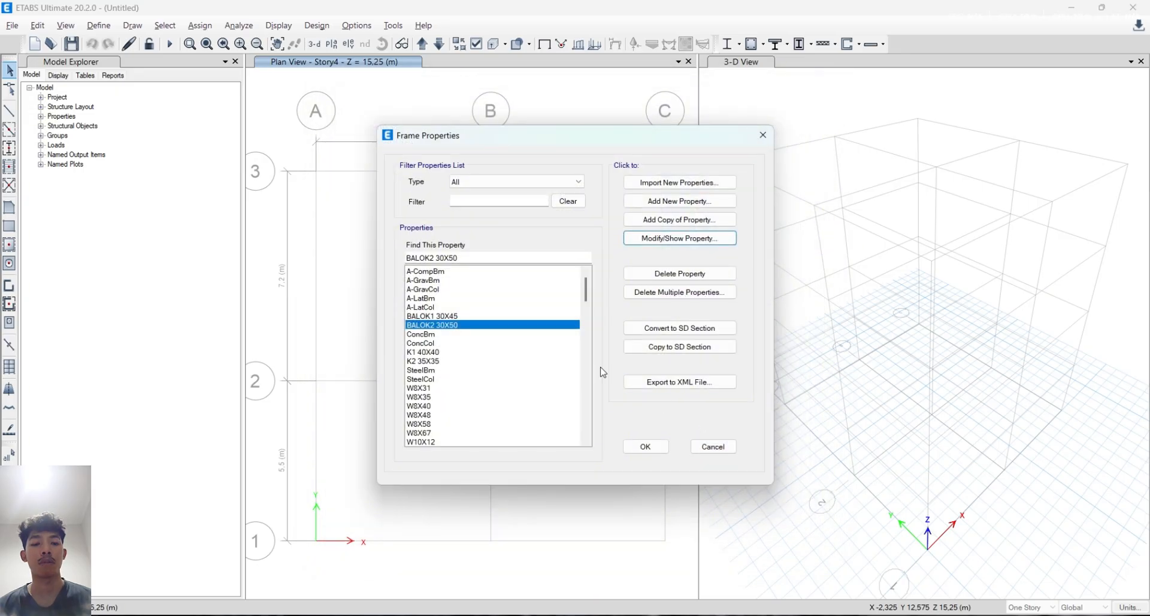
Copy the BALOK2 30X50 section and name it BALOK3 20X40, using the B-3 beam dimensions in the module PDF
{"action": "left_click", "coordinate": [680, 219]}
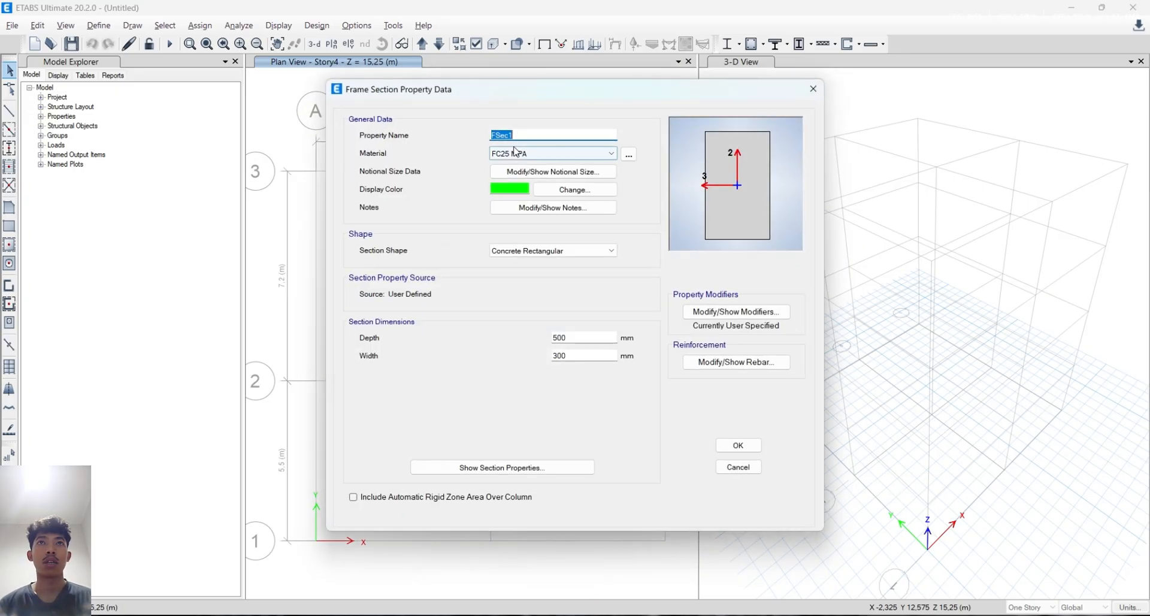
{"action": "type", "text": "BALOK3"}
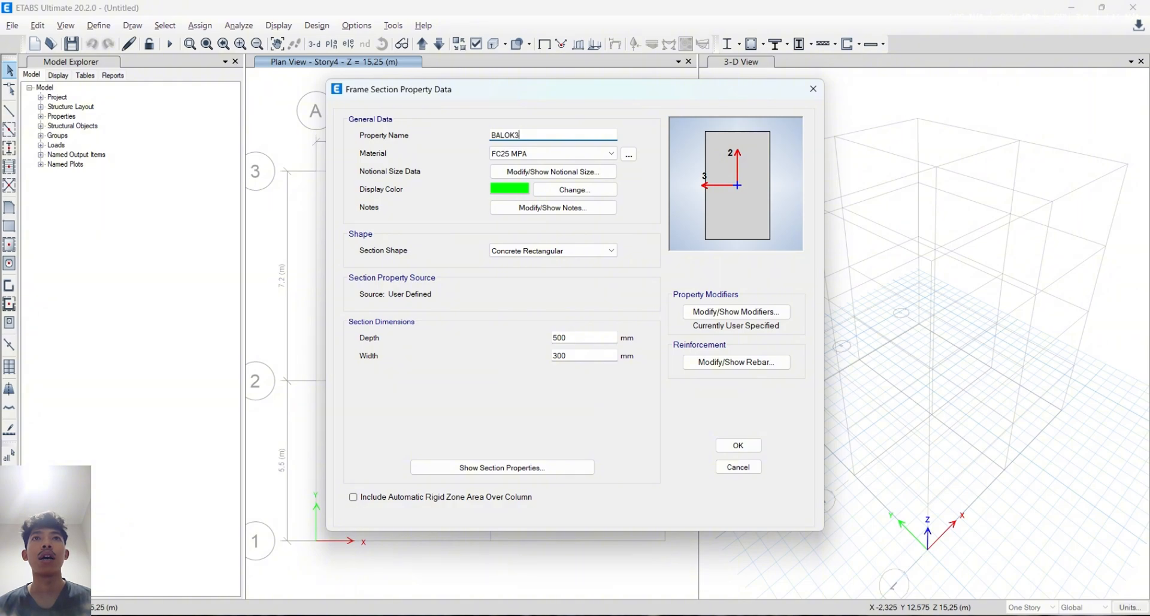
{"action": "key", "text": "alt+Tab"}
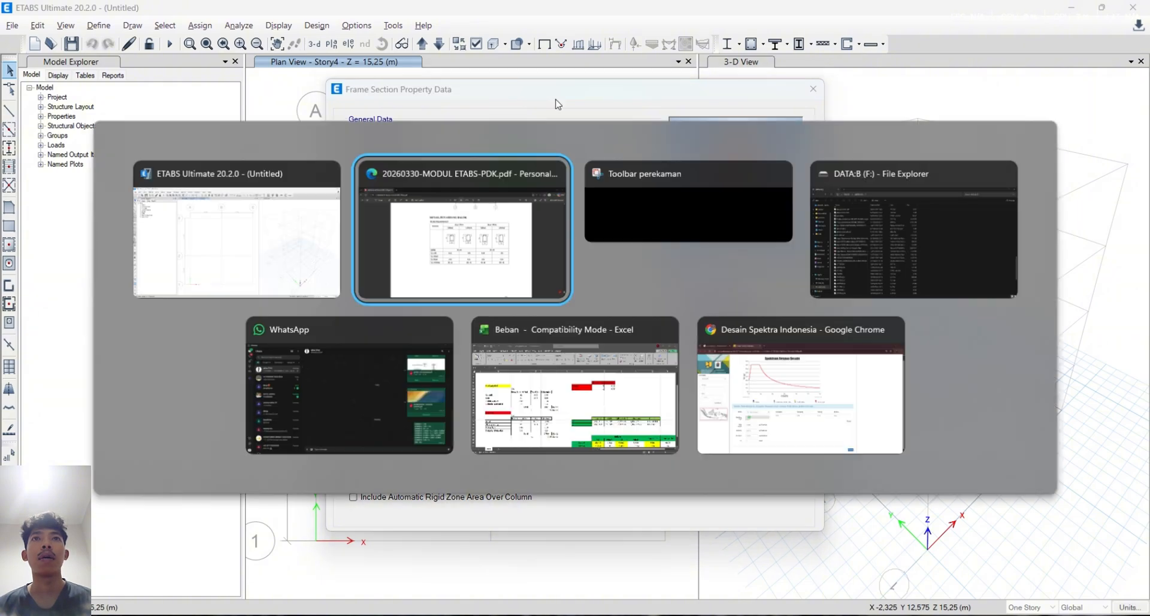
{"action": "scroll", "coordinate": [749, 349], "scroll_direction": "down", "scroll_amount": 5}
{"action": "scroll", "coordinate": [639, 376], "scroll_direction": "down", "scroll_amount": 2}
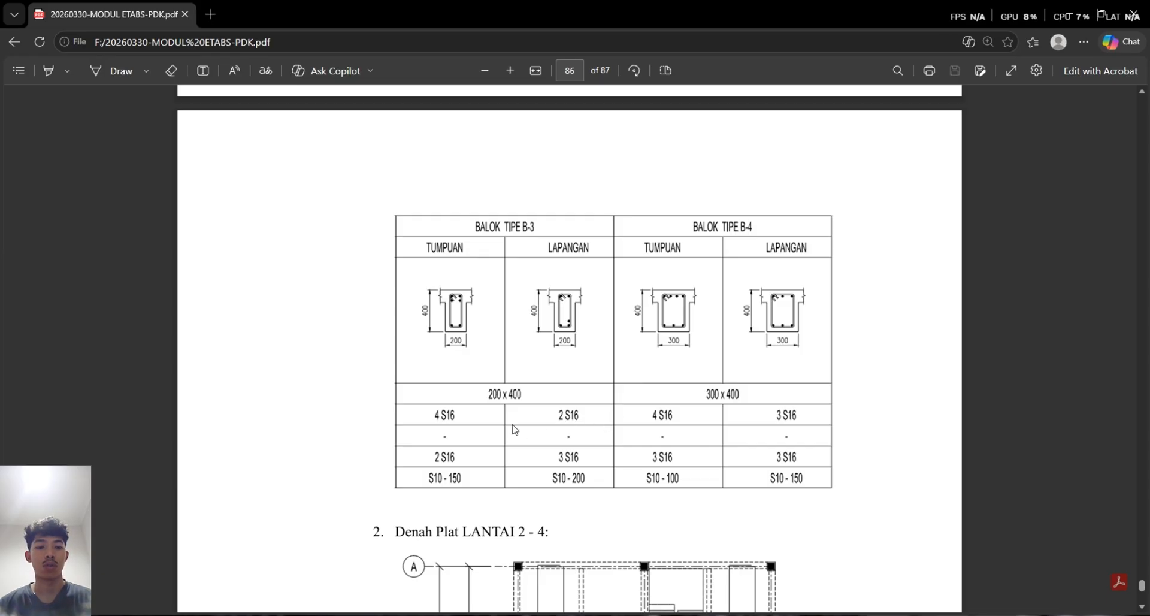
{"action": "key", "text": "alt+Tab"}
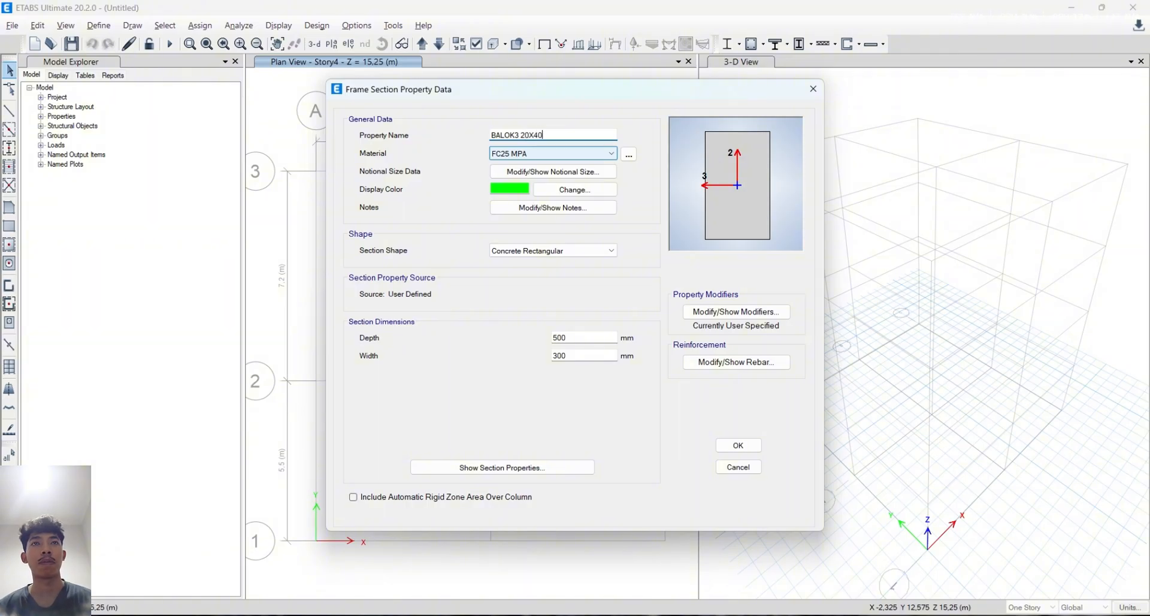
Set the BALOK3 20X40 section's depth to 400 mm and width to 200 mm, and save it
{"action": "double_click", "coordinate": [579, 337]}
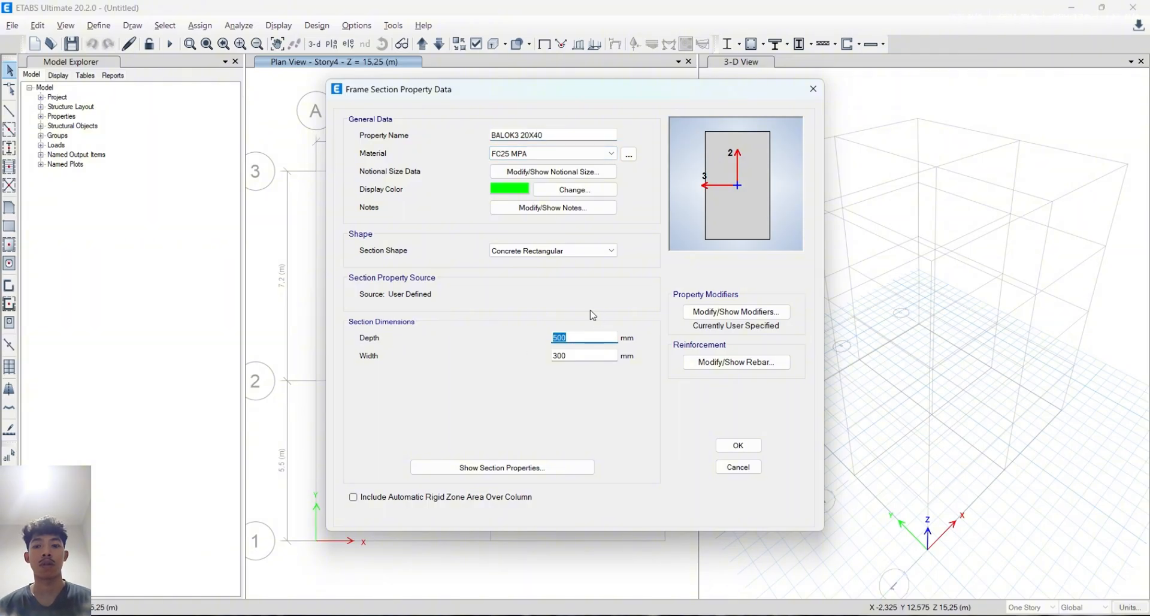
{"action": "type", "text": "4"}
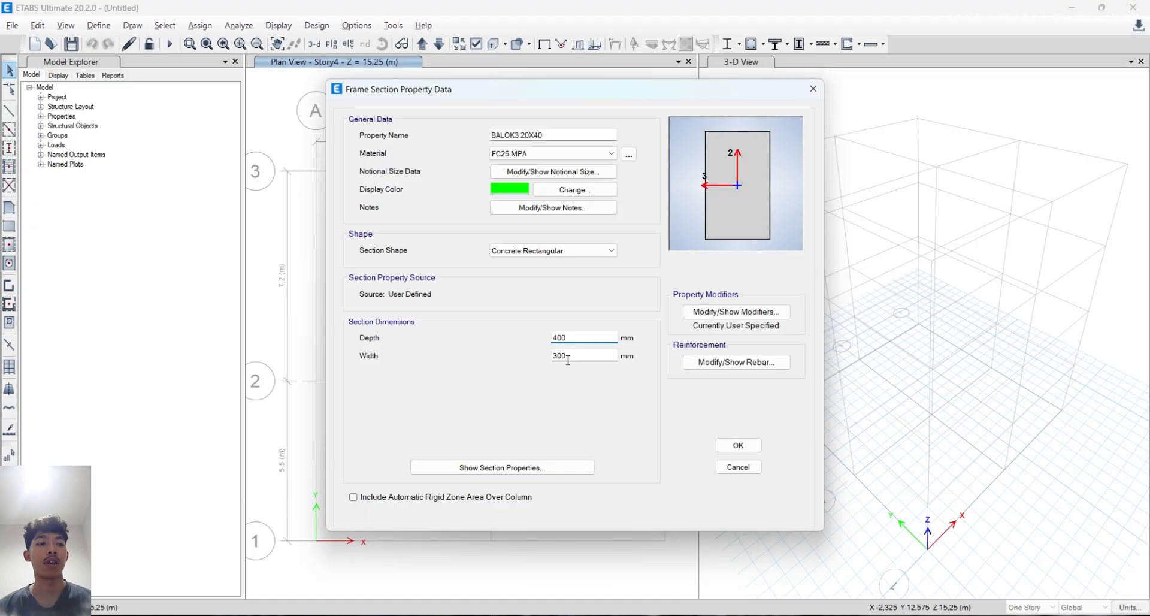
{"action": "double_click", "coordinate": [568, 357]}
{"action": "type", "text": "3"}
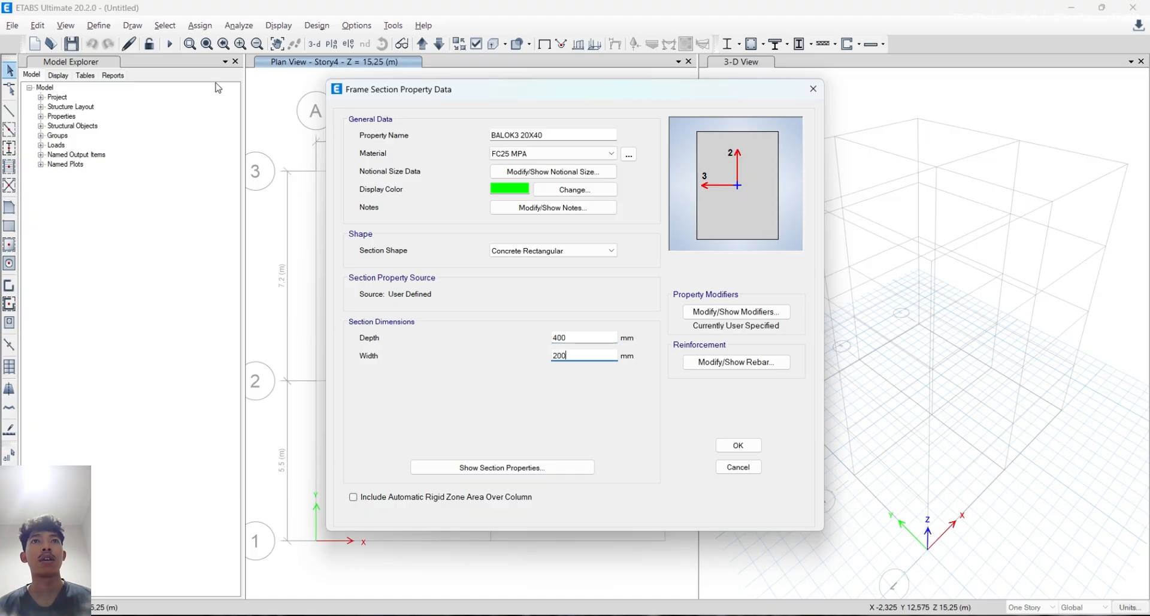
{"action": "key", "text": "Tab"}
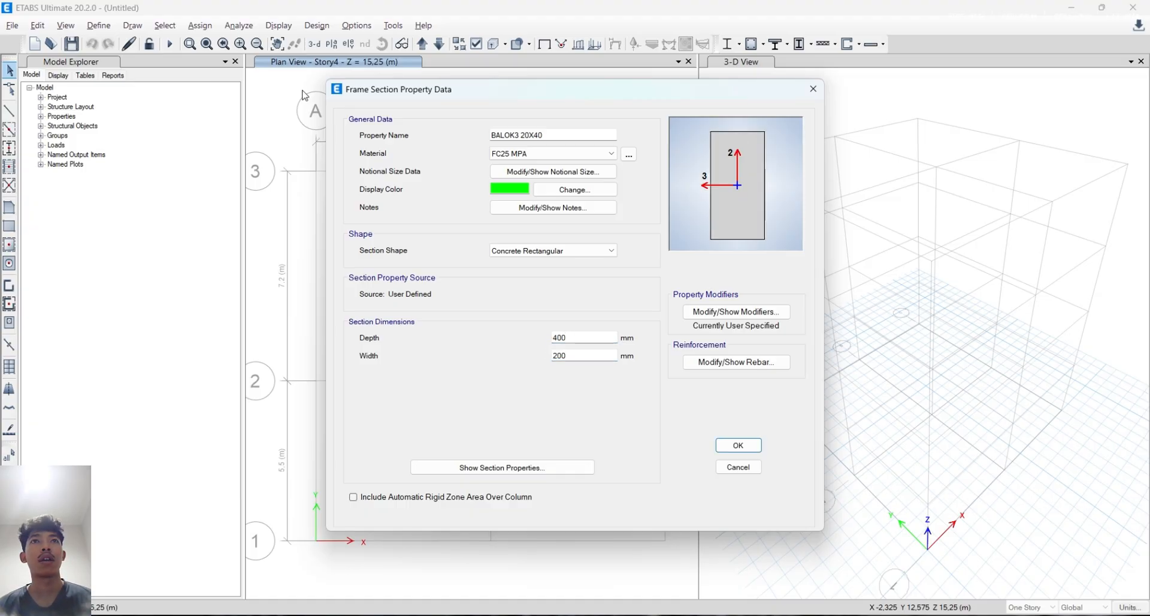
{"action": "left_click", "coordinate": [738, 446]}
Create a copy of BALOK3 20X40 named BALOK4 30X40 with a width of 300 mm, and accept the frame property definitions
{"action": "left_click", "coordinate": [673, 219]}
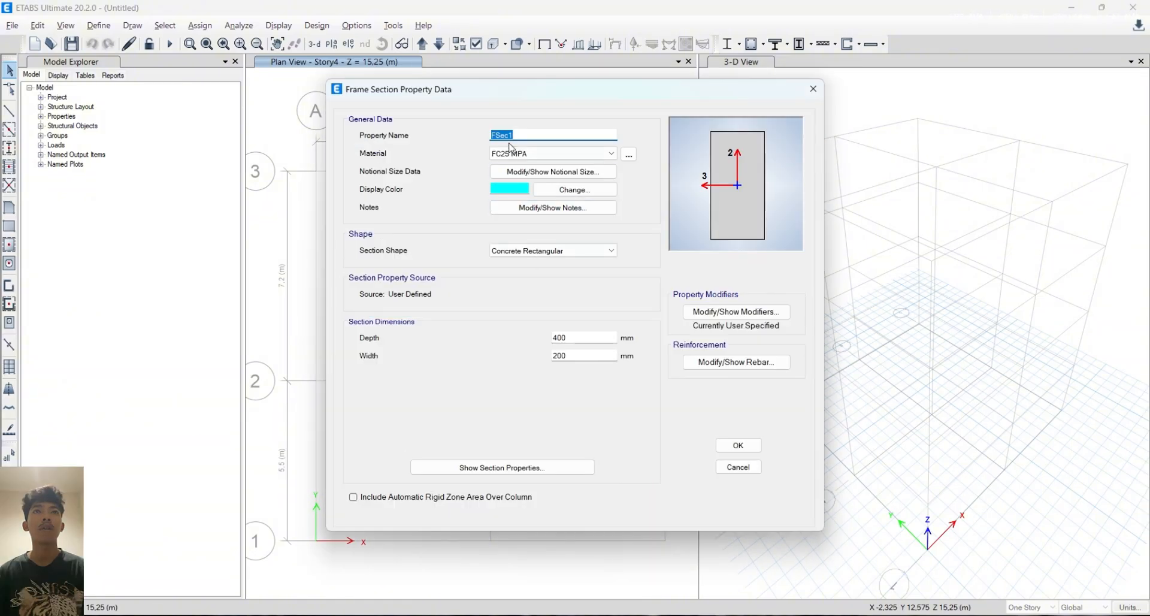
{"action": "type", "text": "BALOK4 30X40"}
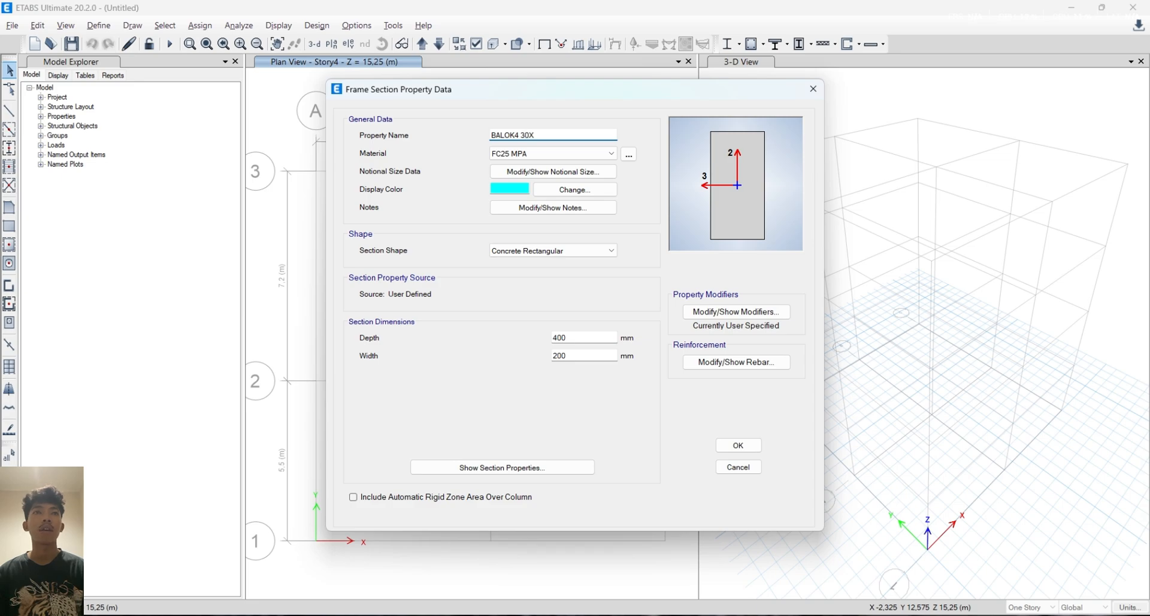
{"action": "double_click", "coordinate": [572, 356]}
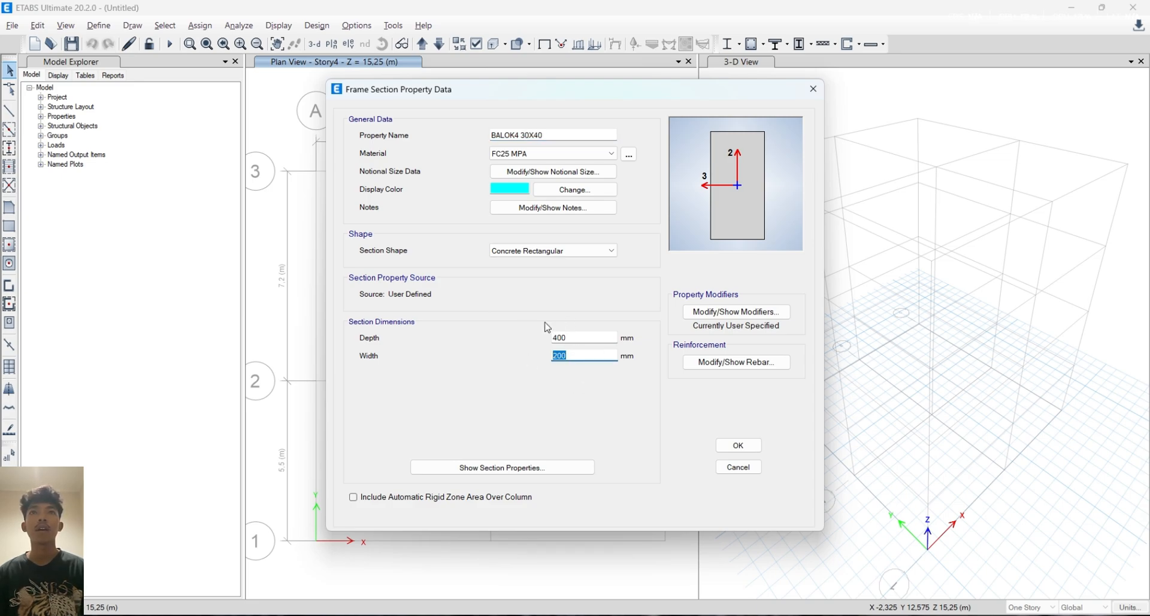
{"action": "type", "text": "300"}
{"action": "left_click", "coordinate": [743, 444]}
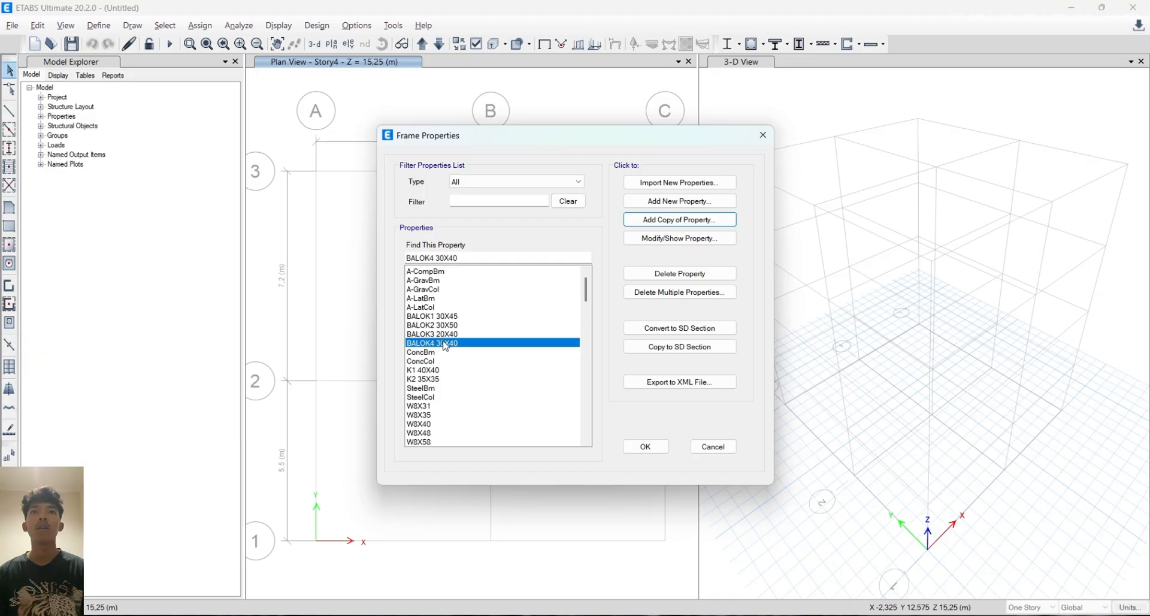
{"action": "left_click", "coordinate": [645, 446]}
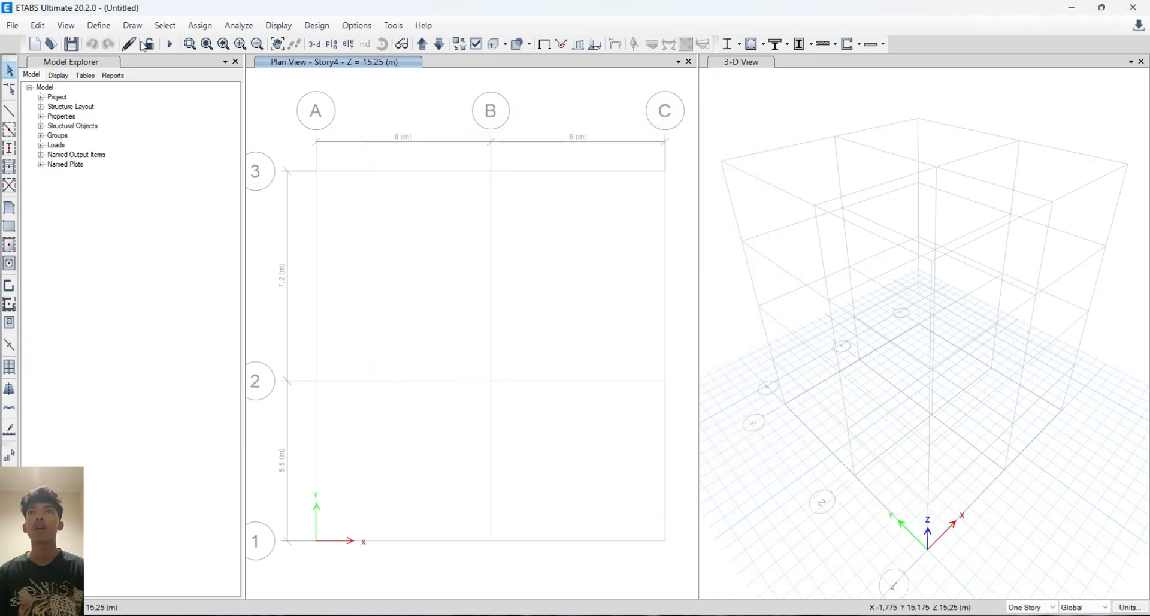
Open the slab section definitions and display the property data of the PLAT 125 slab
{"action": "left_click", "coordinate": [98, 26]}
{"action": "mouse_move", "coordinate": [150, 66]}
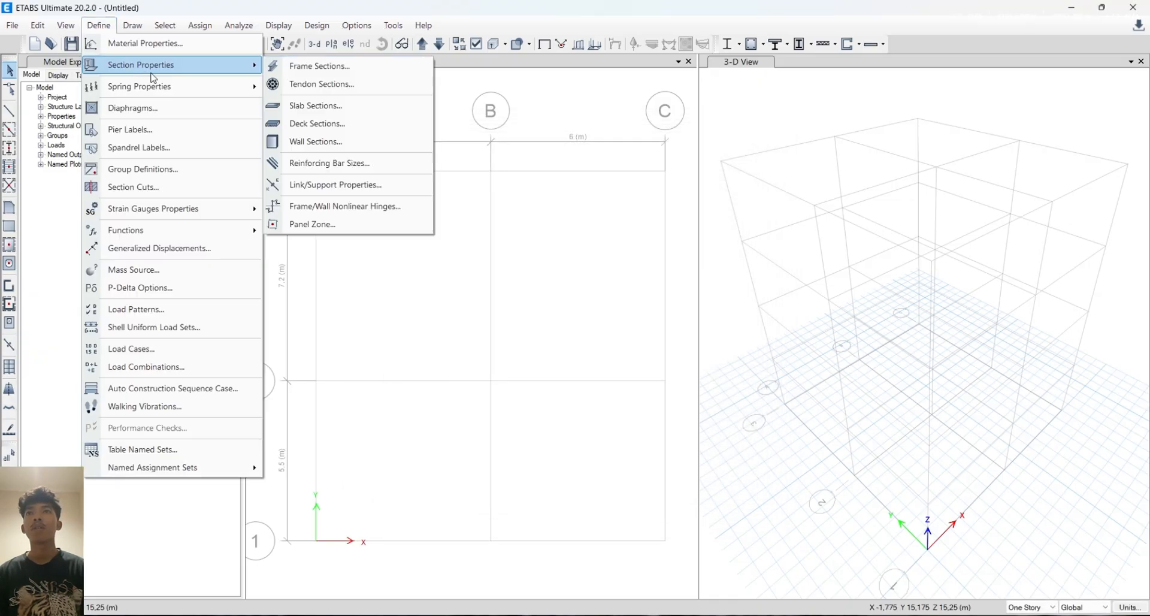
{"action": "left_click", "coordinate": [320, 108]}
{"action": "left_click", "coordinate": [104, 26]}
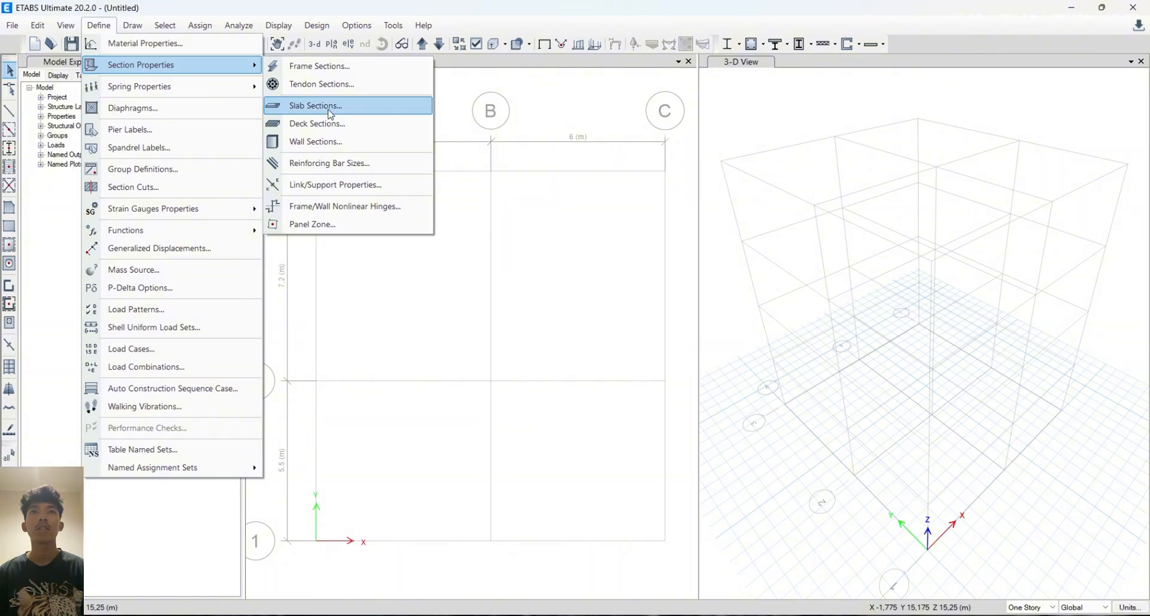
{"action": "left_click", "coordinate": [102, 27]}
{"action": "left_click", "coordinate": [100, 27]}
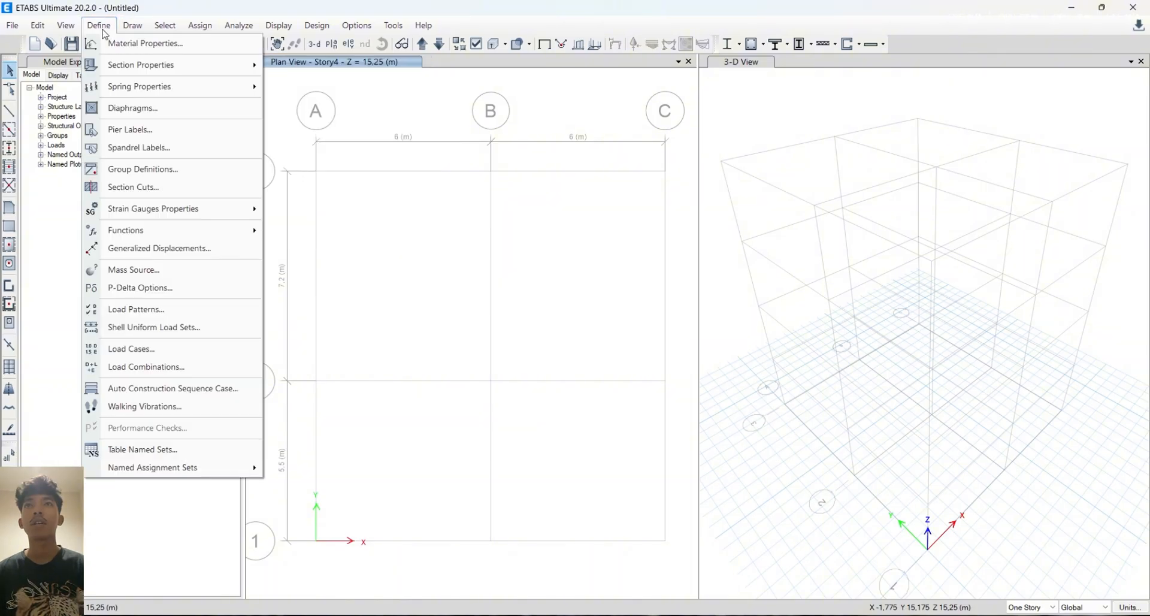
{"action": "left_click", "coordinate": [101, 27]}
{"action": "left_click", "coordinate": [101, 27]}
{"action": "mouse_move", "coordinate": [135, 69]}
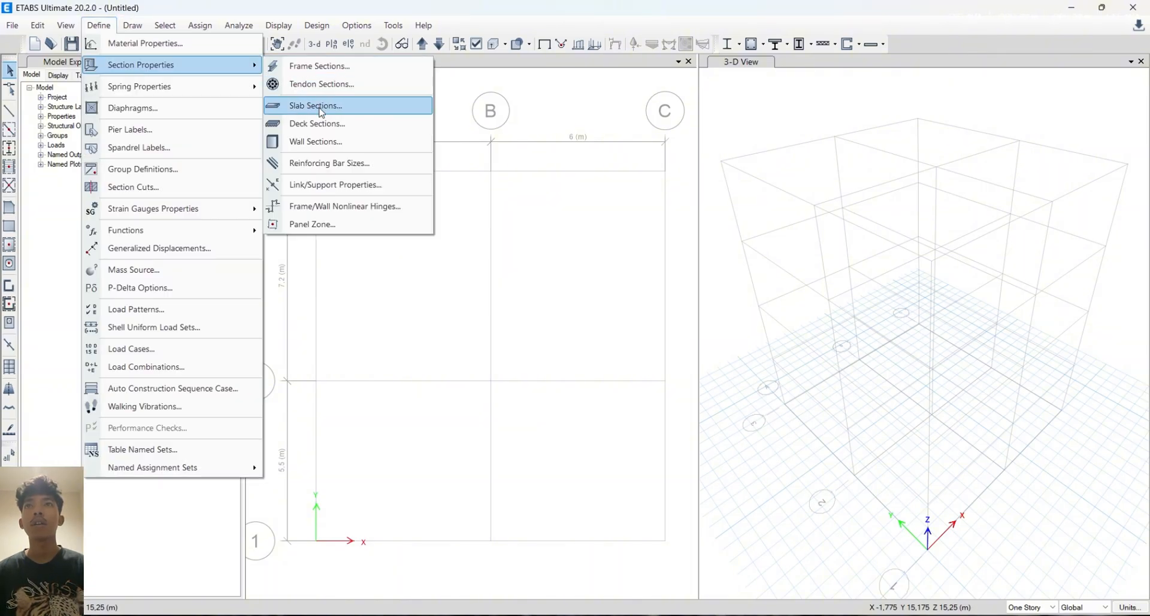
{"action": "left_click", "coordinate": [320, 106]}
{"action": "left_click", "coordinate": [473, 267]}
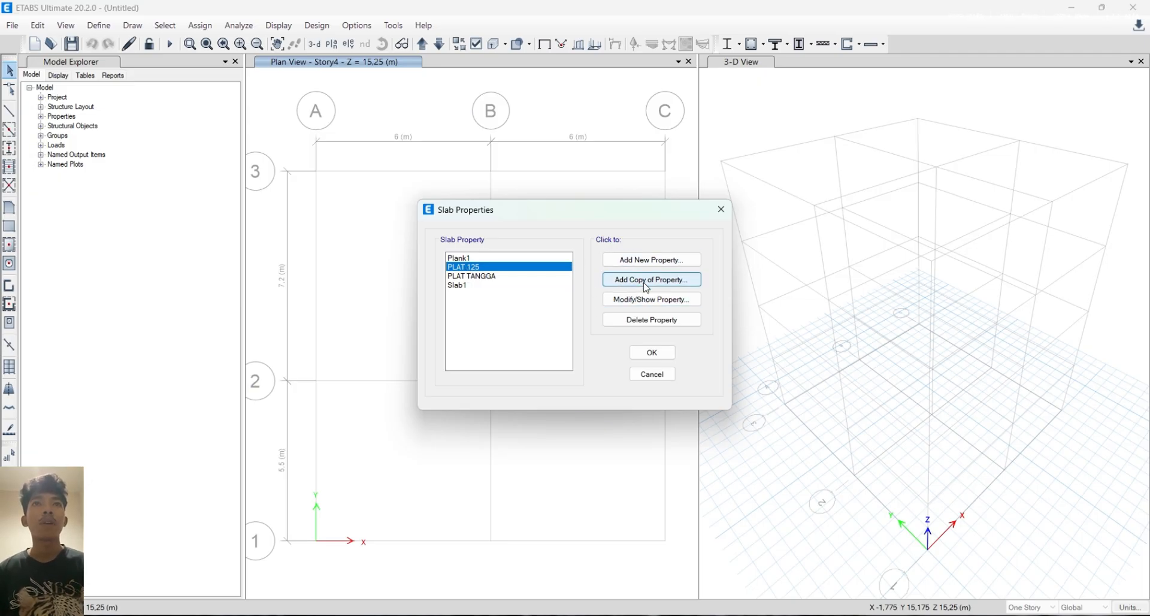
{"action": "left_click", "coordinate": [654, 304]}
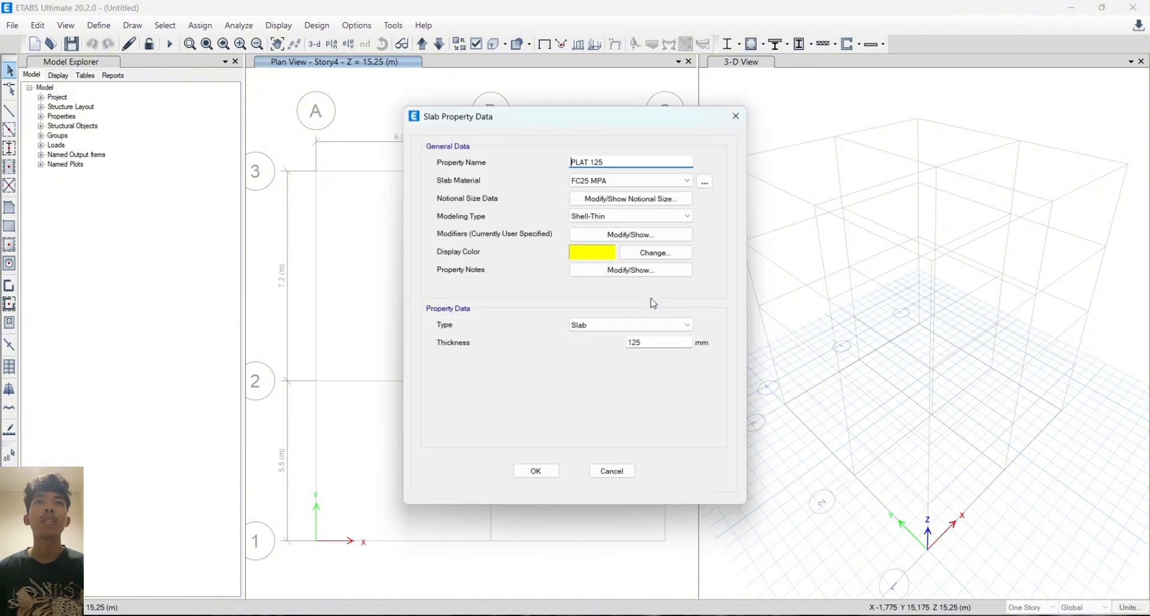
Check the PLAT 125 slab's material, thickness and stiffness modifiers, and accept its property data
{"action": "mouse_move", "coordinate": [547, 126]}
{"action": "left_mouse_down"}
{"action": "mouse_move", "coordinate": [510, 158]}
{"action": "mouse_move", "coordinate": [535, 132]}
{"action": "left_mouse_up"}
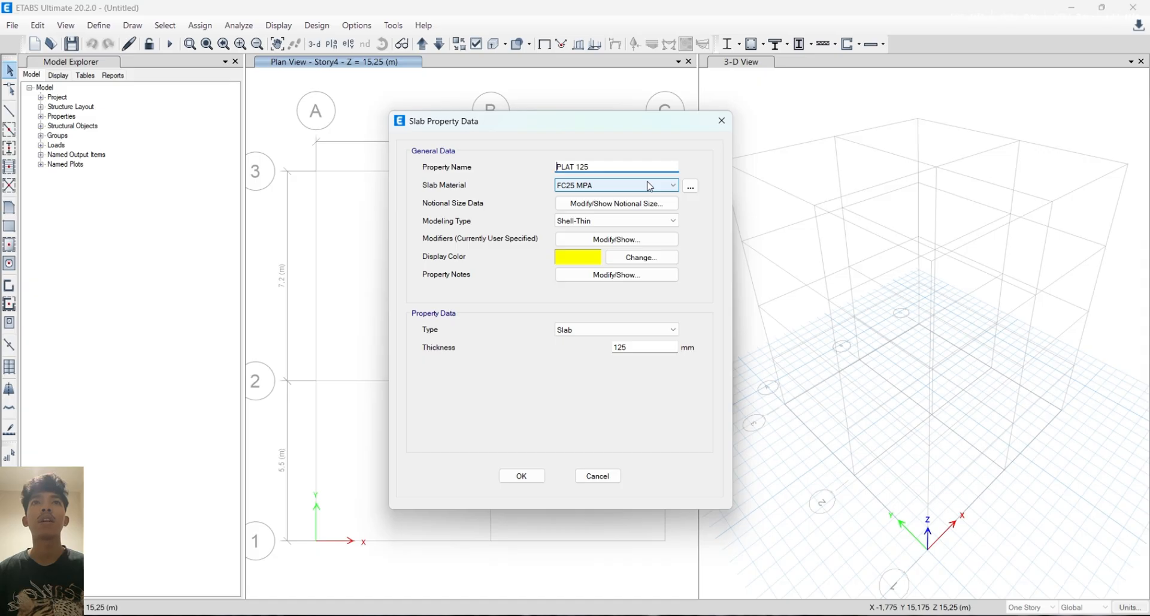
{"action": "left_click", "coordinate": [643, 239]}
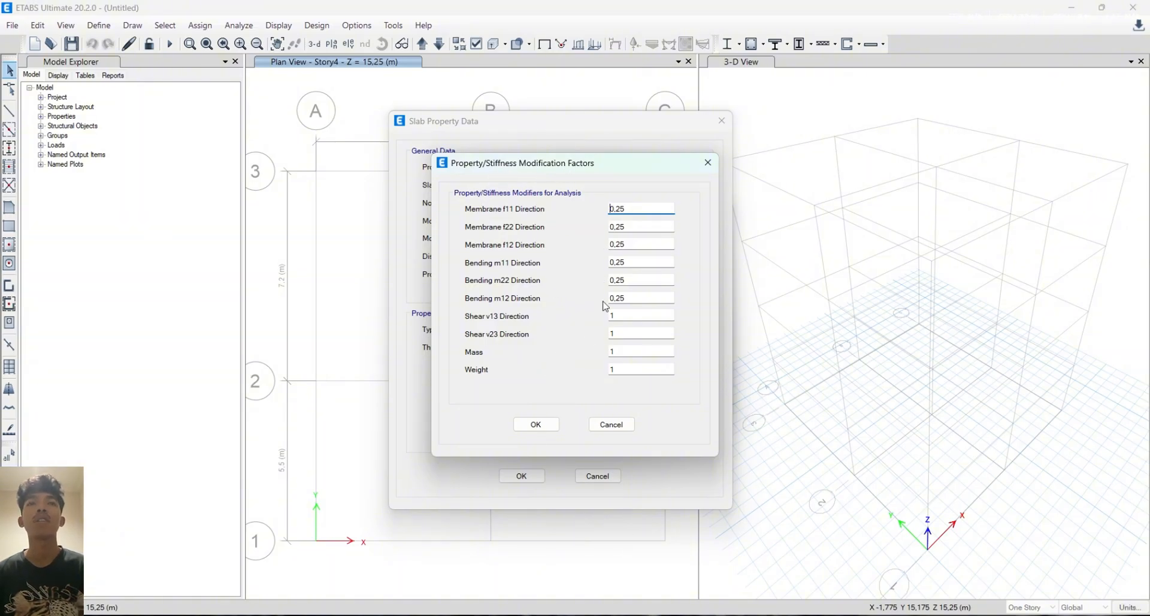
{"action": "left_click", "coordinate": [536, 424]}
{"action": "left_click", "coordinate": [523, 477]}
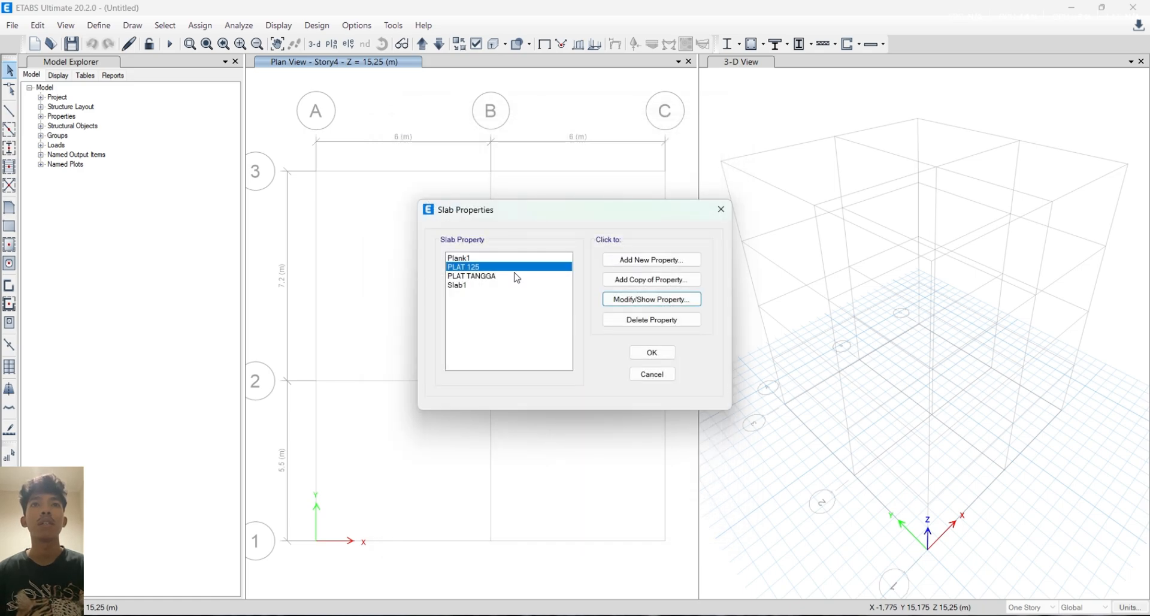
Check the PLAT TANGGA slab's property data and accept the slab definitions
{"action": "left_click", "coordinate": [490, 277]}
{"action": "left_click", "coordinate": [614, 300]}
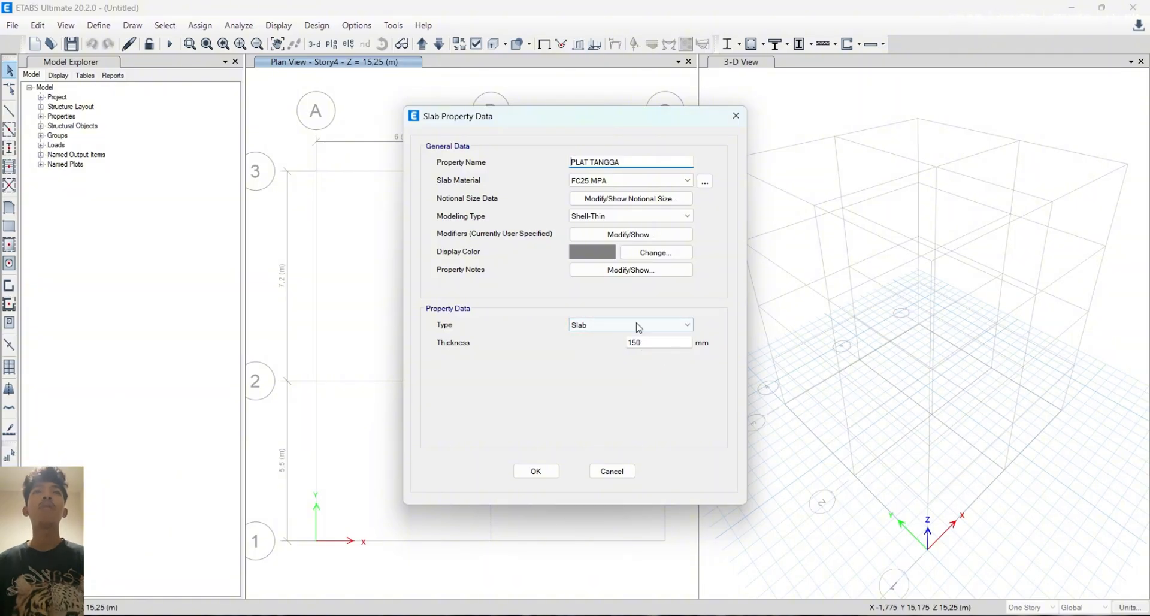
{"action": "left_click", "coordinate": [550, 473]}
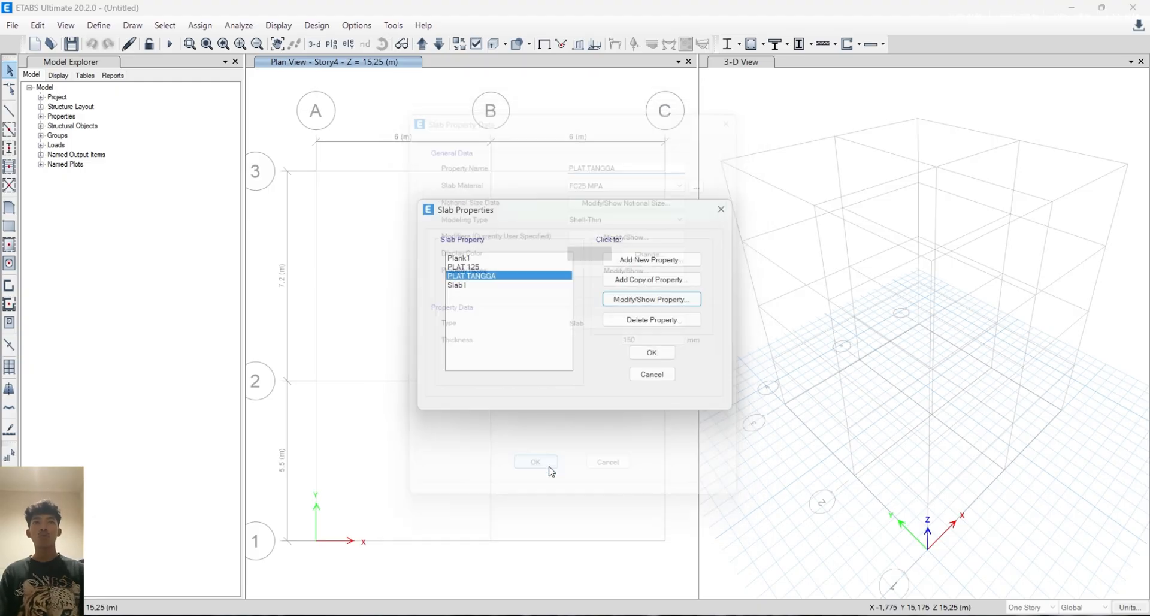
{"action": "left_click", "coordinate": [670, 353]}
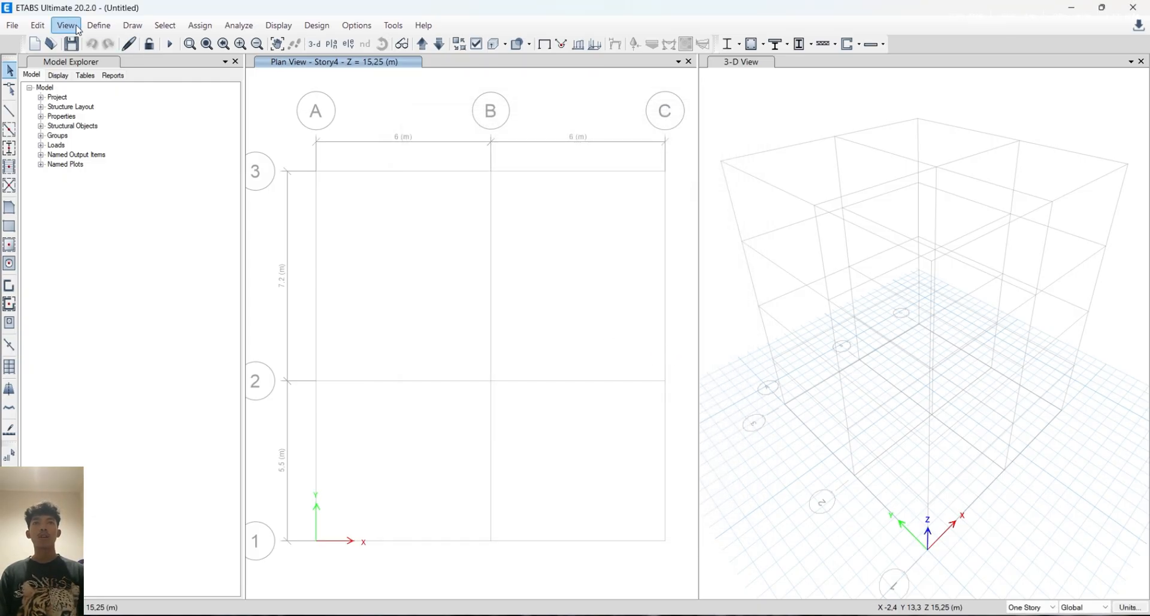
Add a new ASCE7-16 response spectrum function and name it GEMPA SEMARANG
{"action": "left_click", "coordinate": [91, 27]}
{"action": "left_click", "coordinate": [90, 27]}
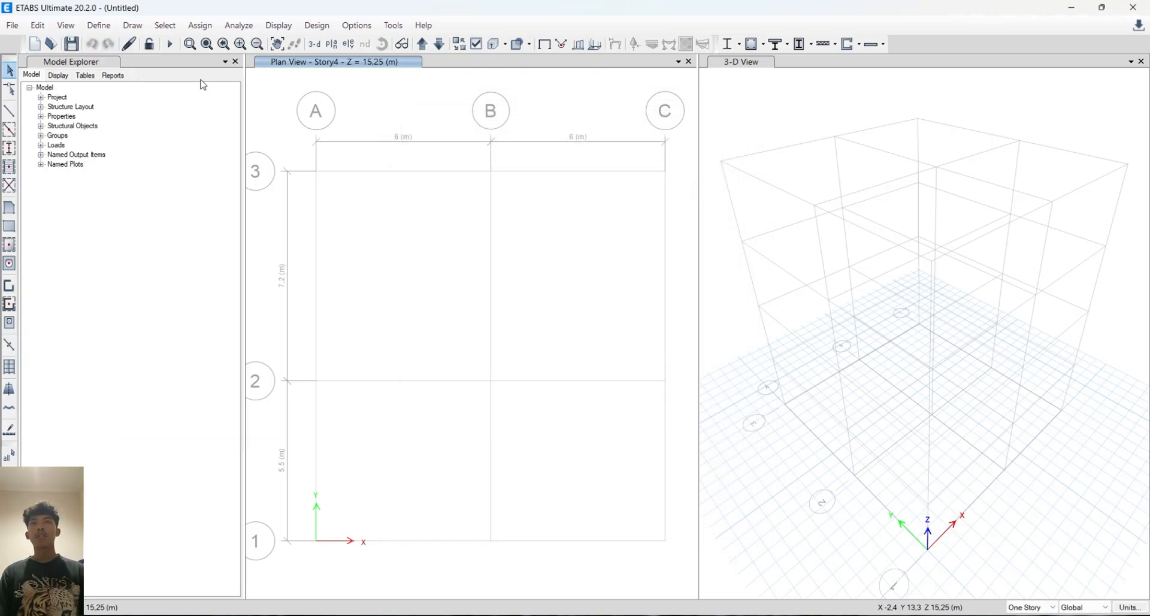
{"action": "left_click", "coordinate": [90, 27]}
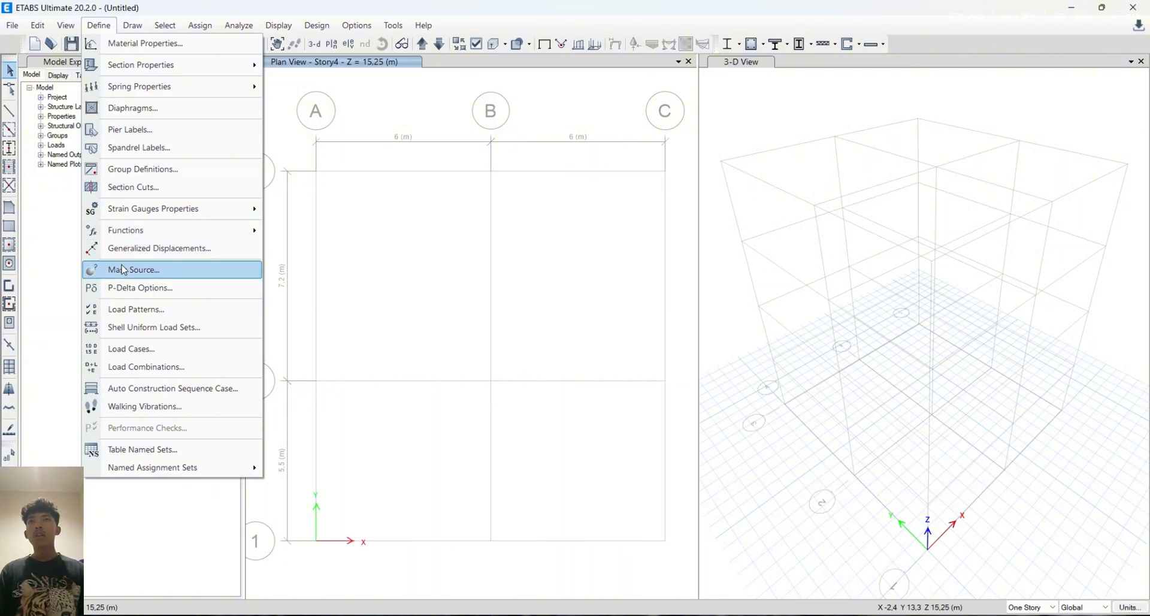
{"action": "mouse_move", "coordinate": [143, 239]}
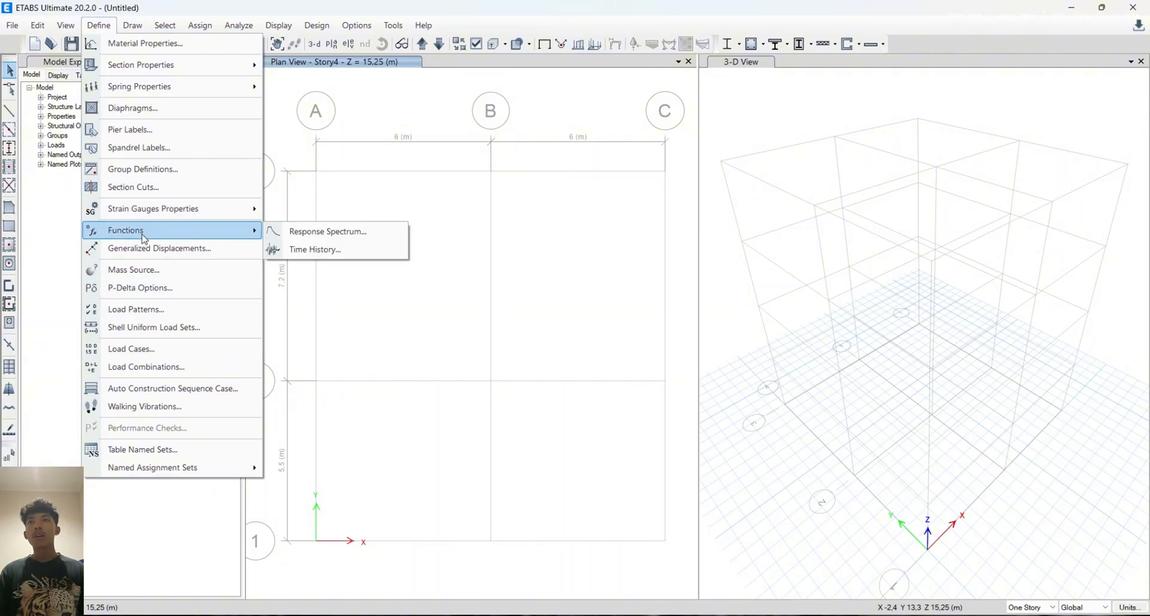
{"action": "left_click", "coordinate": [327, 232]}
{"action": "left_click", "coordinate": [645, 252]}
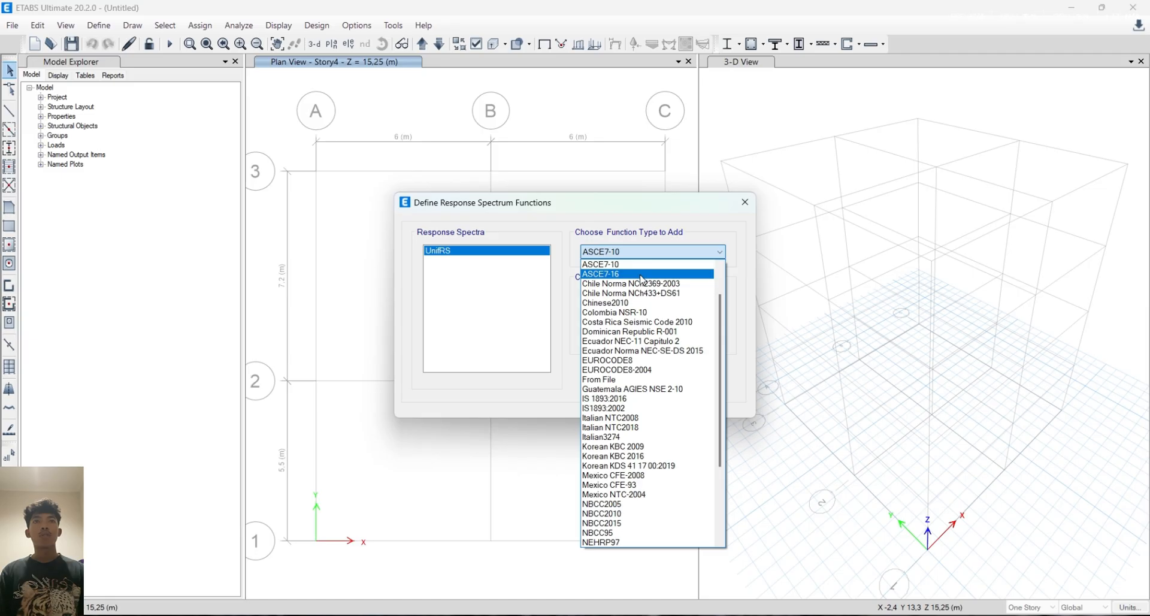
{"action": "left_click", "coordinate": [646, 275]}
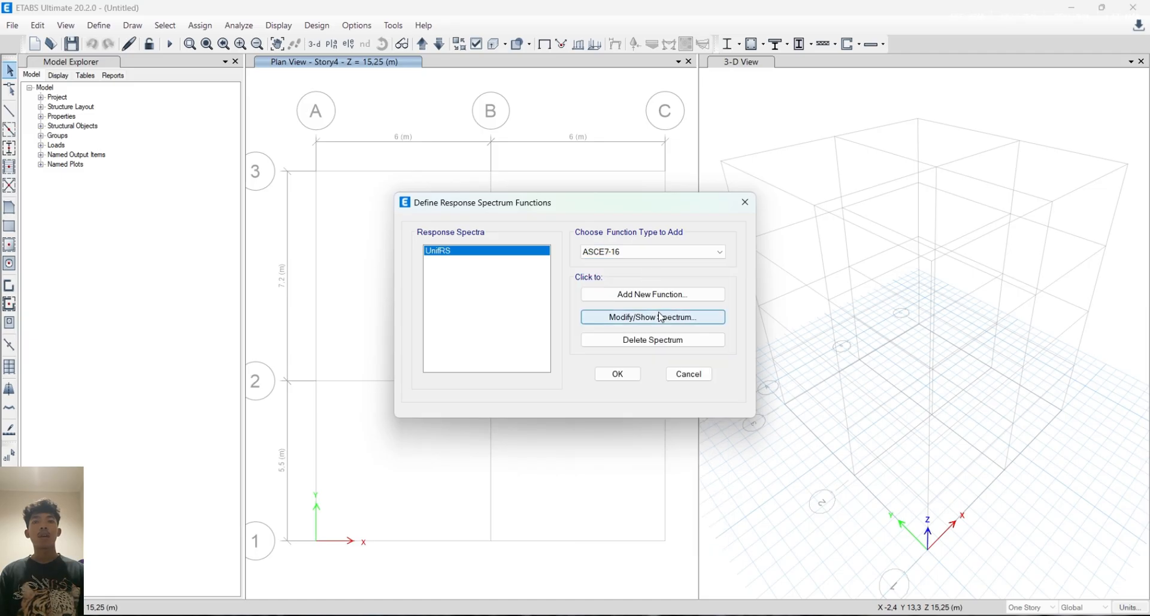
{"action": "left_click", "coordinate": [653, 294]}
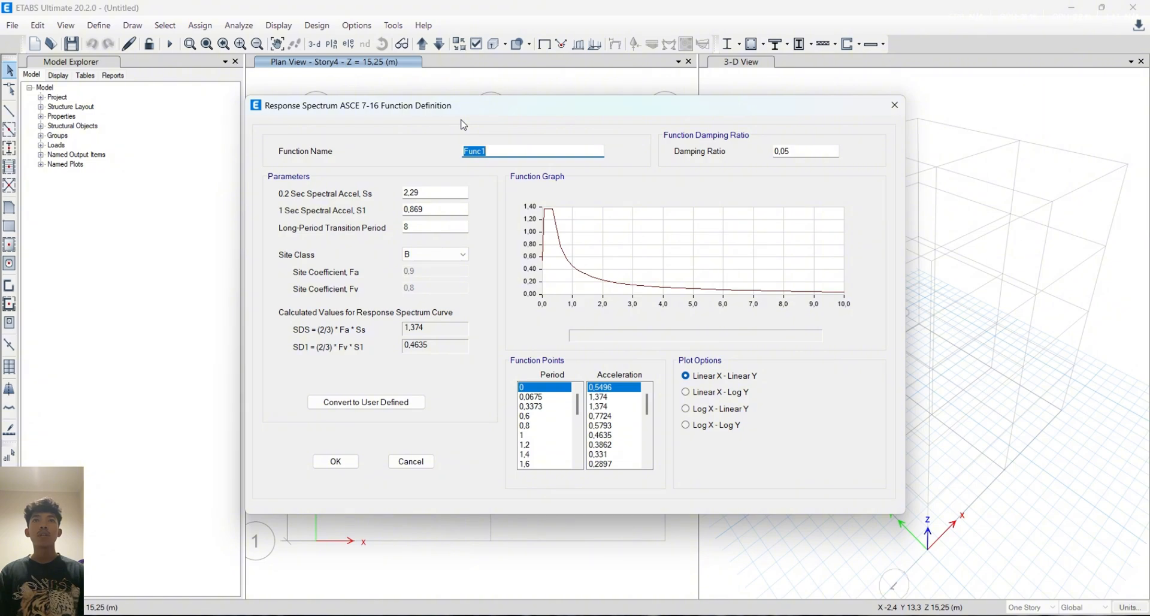
{"action": "type", "text": "GEMPA SEMARANG"}
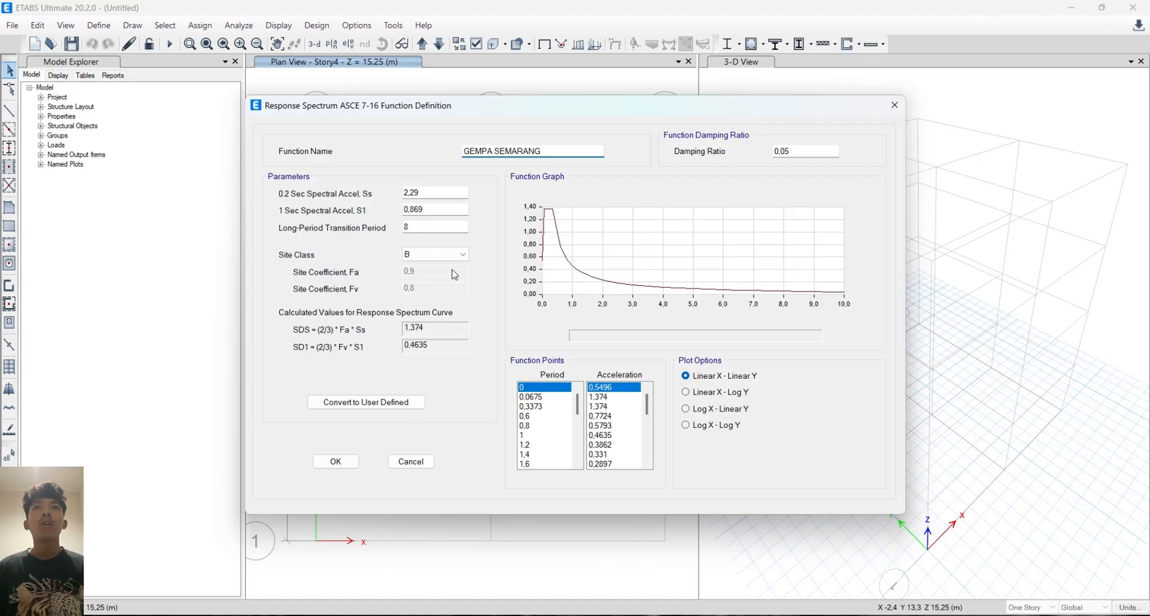
Switch to the Desain Spektra Indonesia page and the module PDF to check the spectrum parameters, building location and soil class
{"action": "key", "text": "alt+Tab"}
{"action": "left_click", "coordinate": [804, 417]}
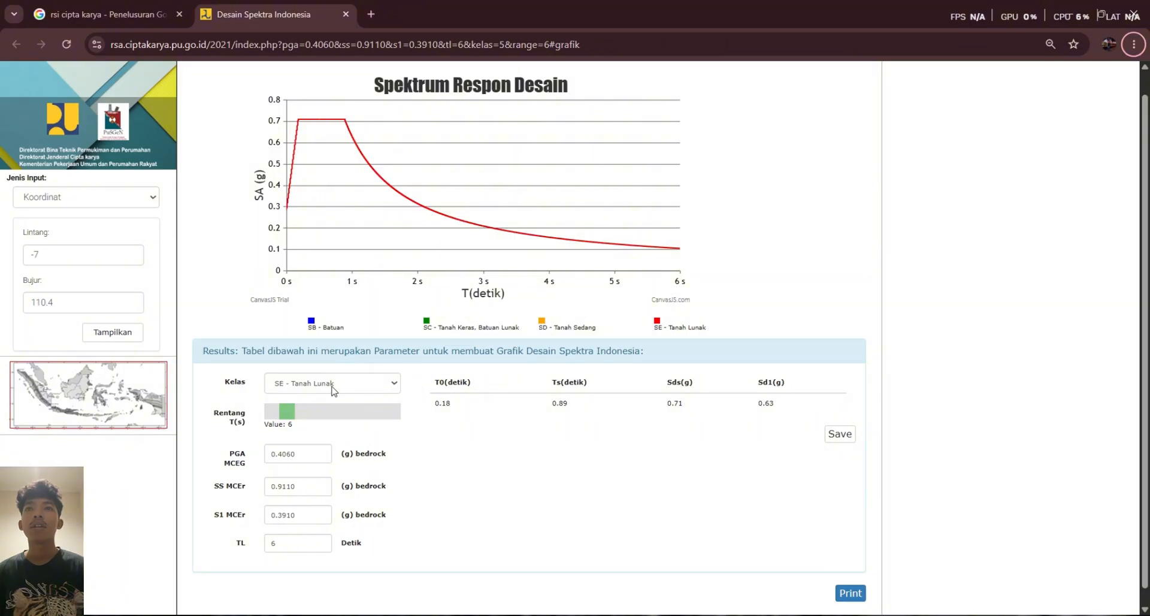
{"action": "key", "text": "alt+Tab"}
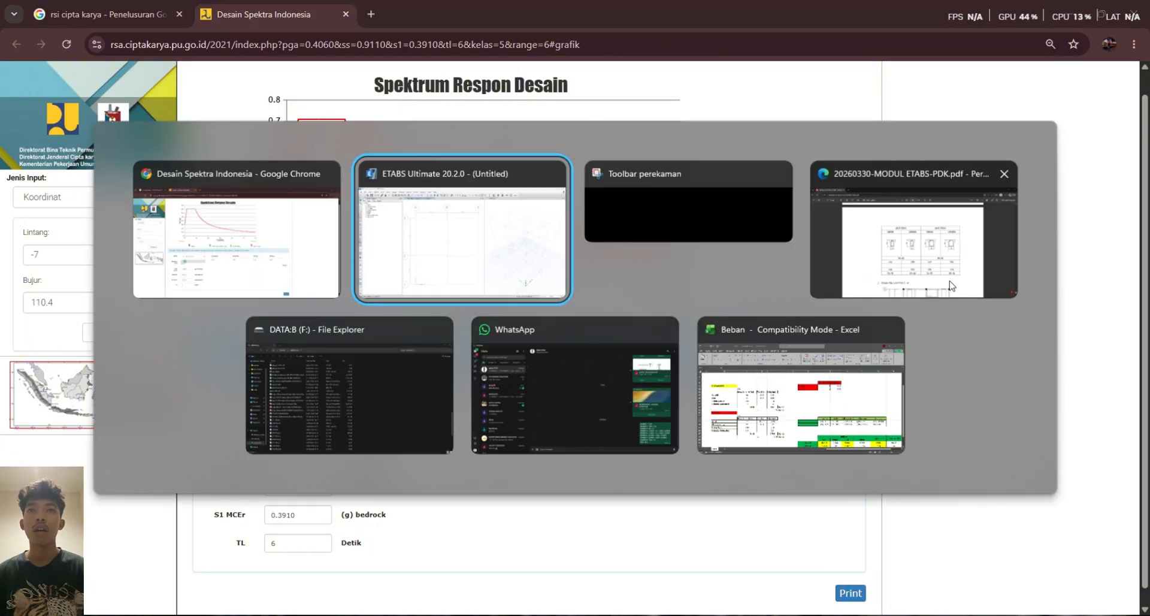
{"action": "left_click", "coordinate": [952, 286]}
{"action": "scroll", "coordinate": [613, 354], "scroll_direction": "up", "scroll_amount": 10}
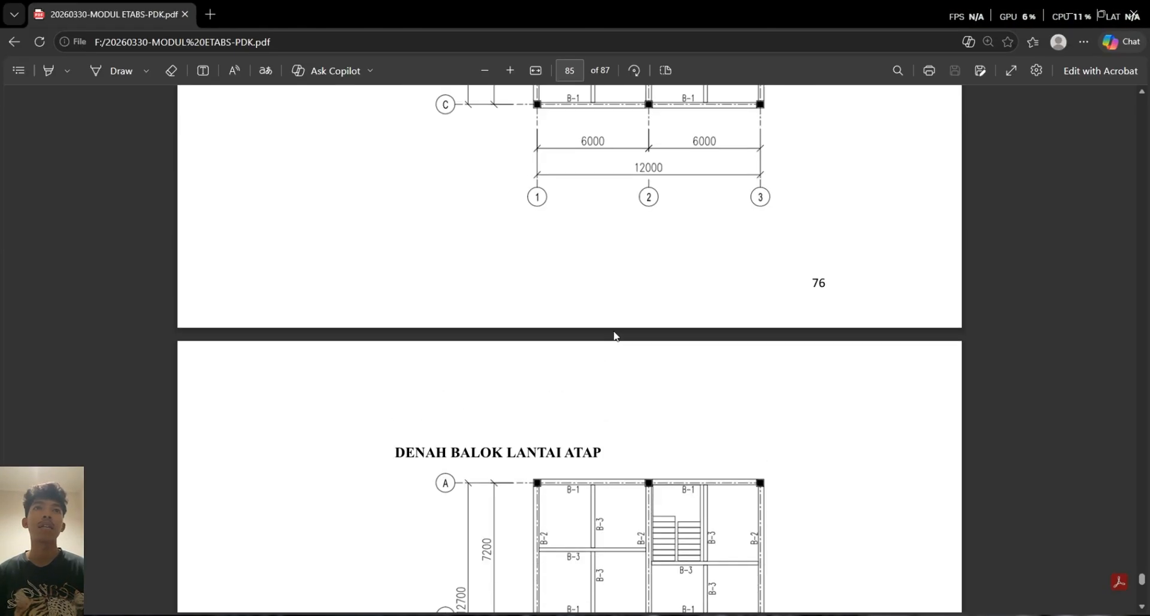
{"action": "scroll", "coordinate": [617, 331], "scroll_direction": "up", "scroll_amount": 15}
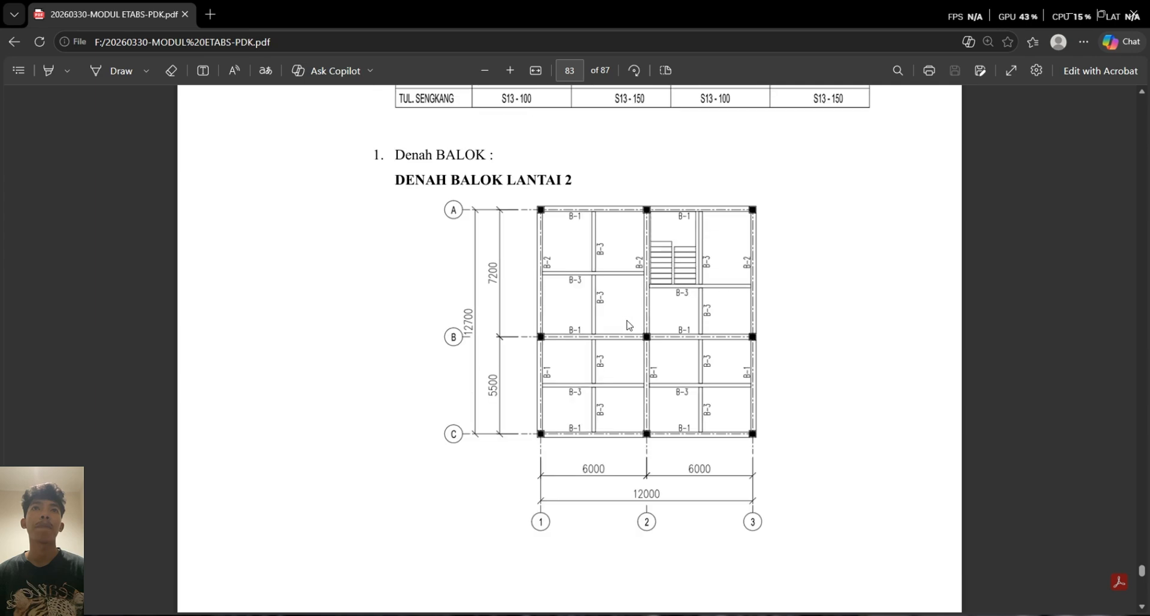
{"action": "scroll", "coordinate": [628, 324], "scroll_direction": "up", "scroll_amount": 15}
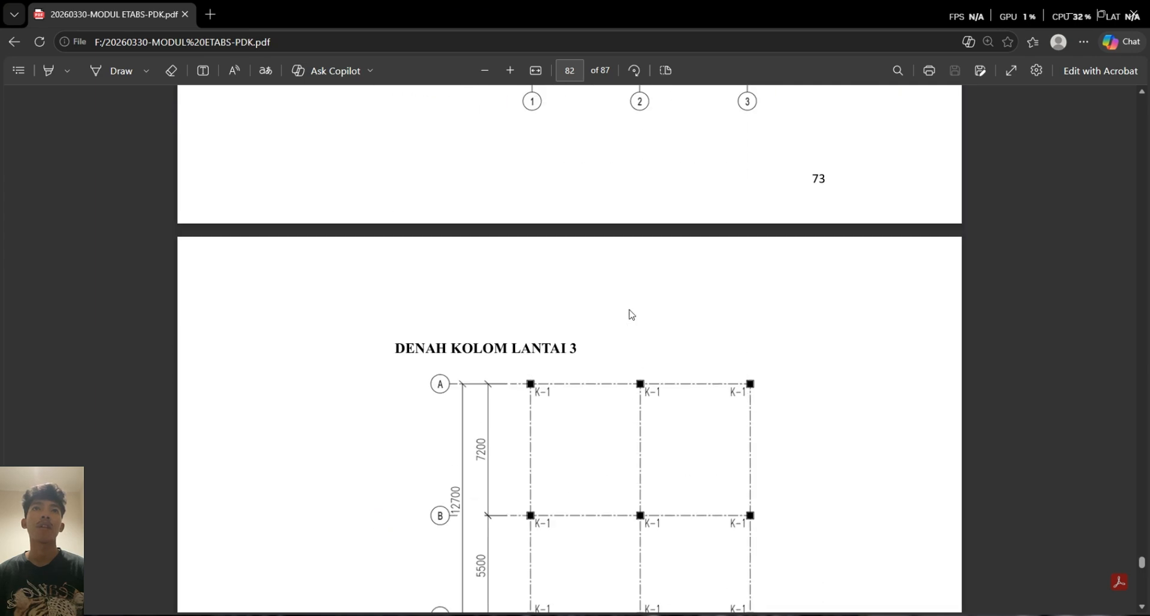
{"action": "scroll", "coordinate": [631, 314], "scroll_direction": "up", "scroll_amount": 15}
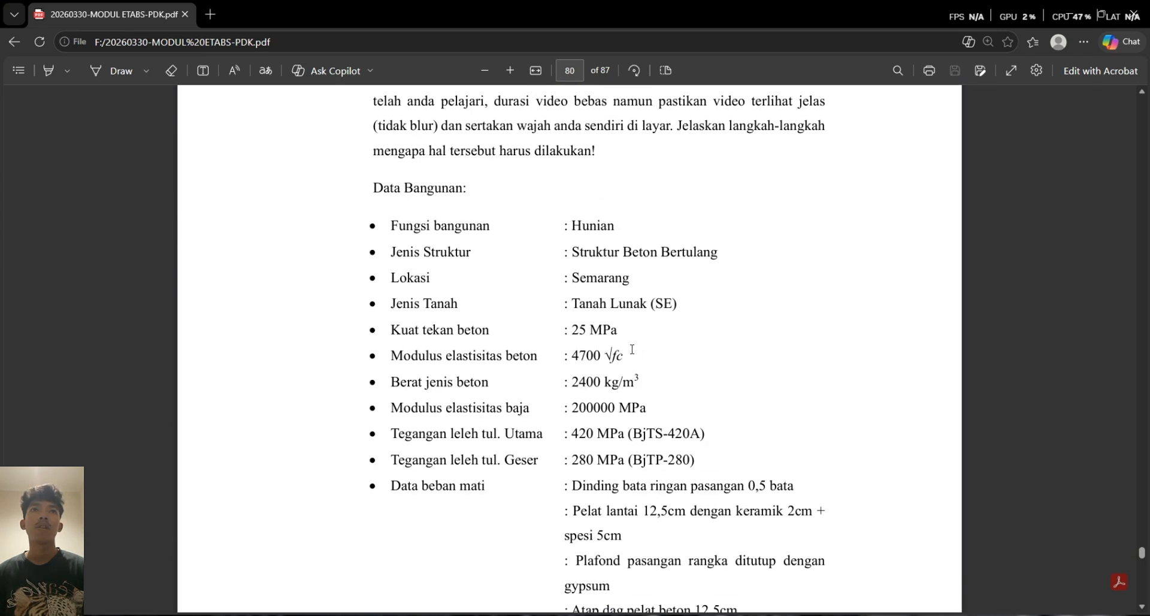
{"action": "scroll", "coordinate": [598, 340], "scroll_direction": "down", "scroll_amount": 1}
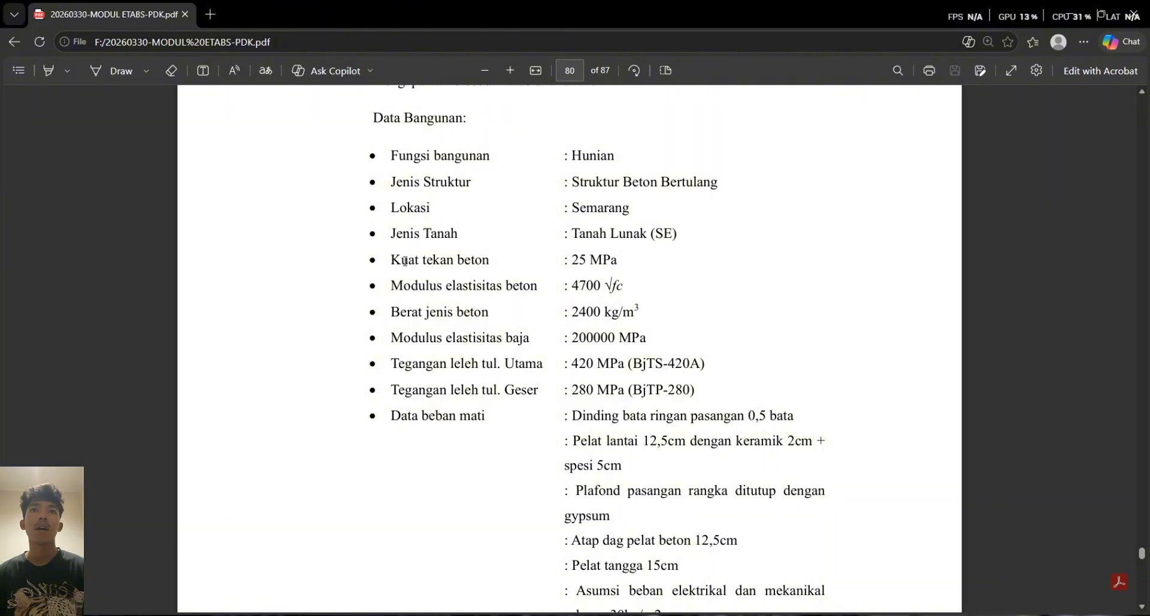
Consult the Desain Spektra Indonesia page and, back in ETABS, set the function's Ss to 0,71 and S1 to 0,63
{"action": "key", "text": "alt+Tab"}
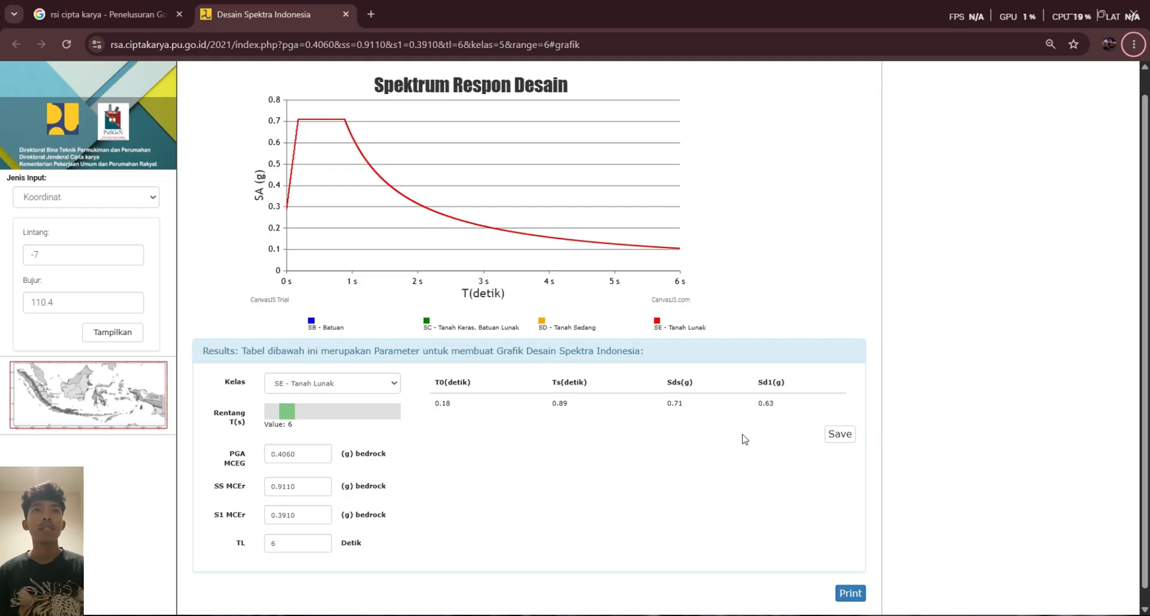
{"action": "key", "text": "alt+Tab"}
{"action": "key", "text": "alt+Tab"}
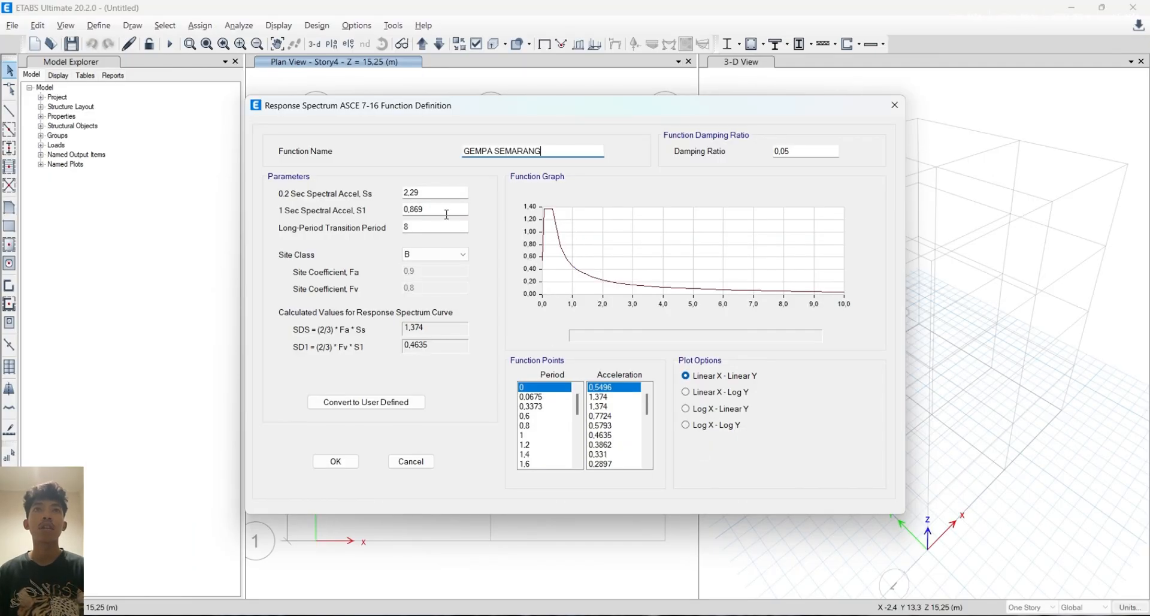
{"action": "left_click_drag", "start_coordinate": [436, 194], "coordinate": [398, 192]}
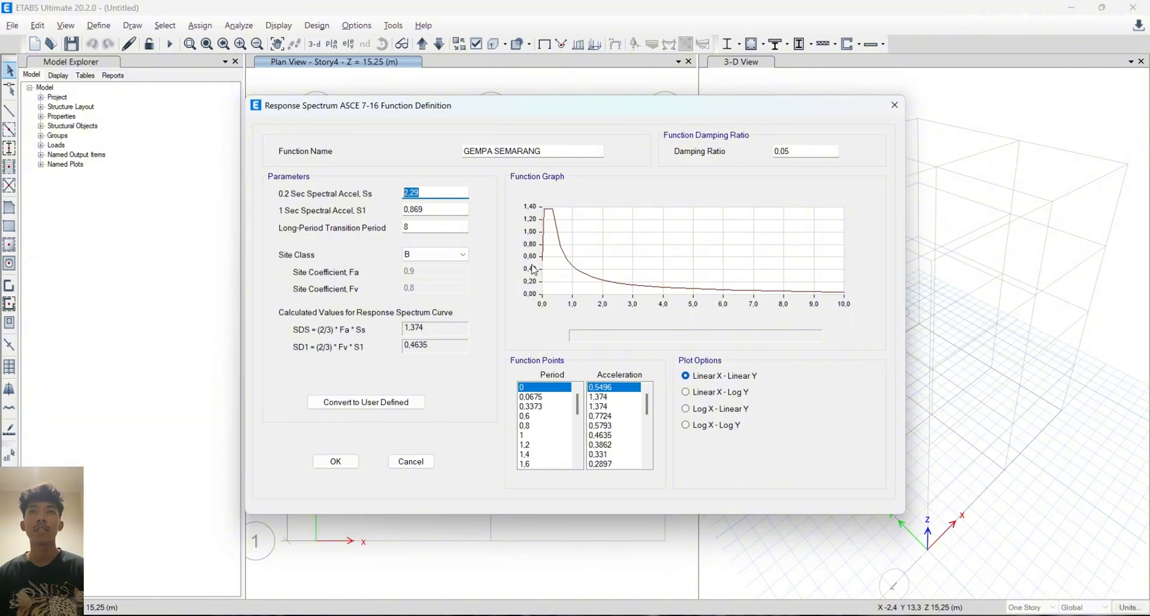
{"action": "type", "text": "0,71"}
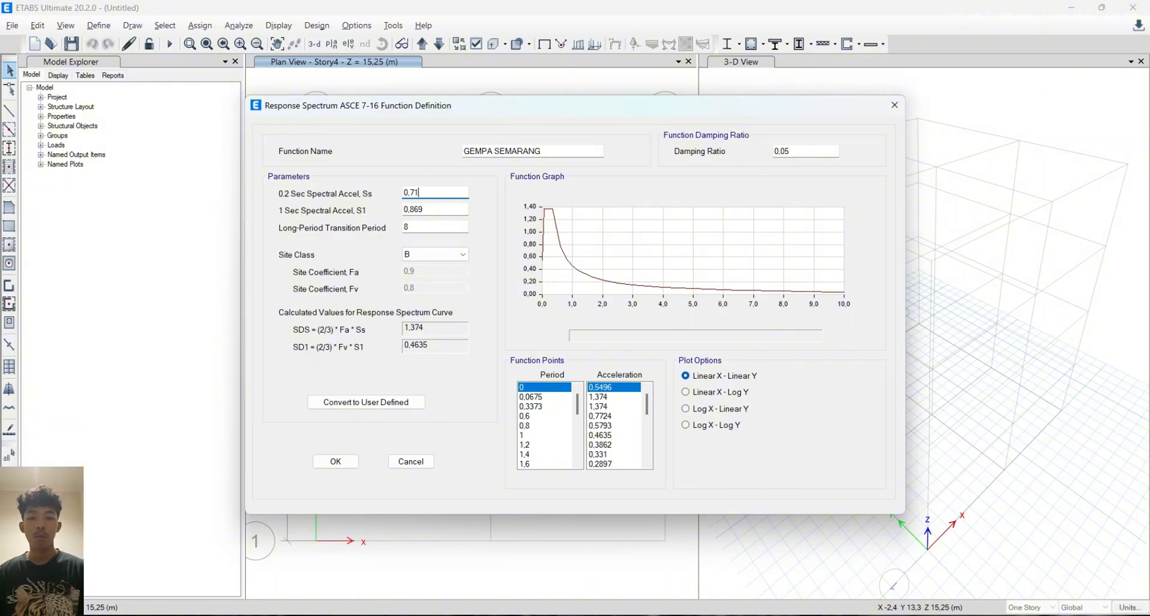
{"action": "left_click", "coordinate": [434, 211]}
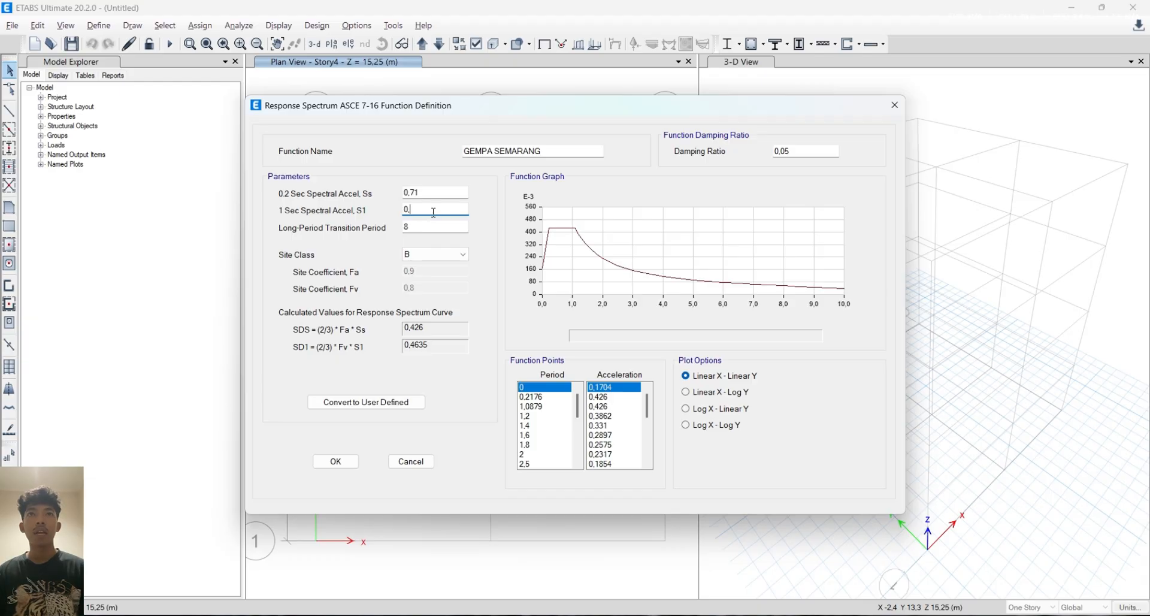
{"action": "key", "text": "alt+Tab"}
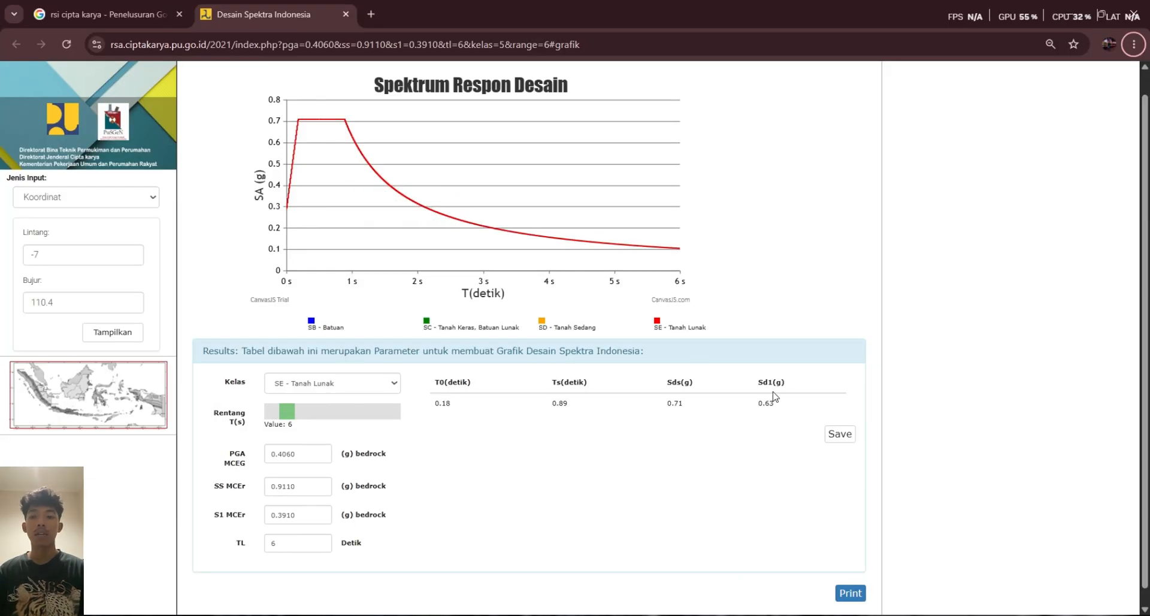
{"action": "key", "text": "alt+Tab"}
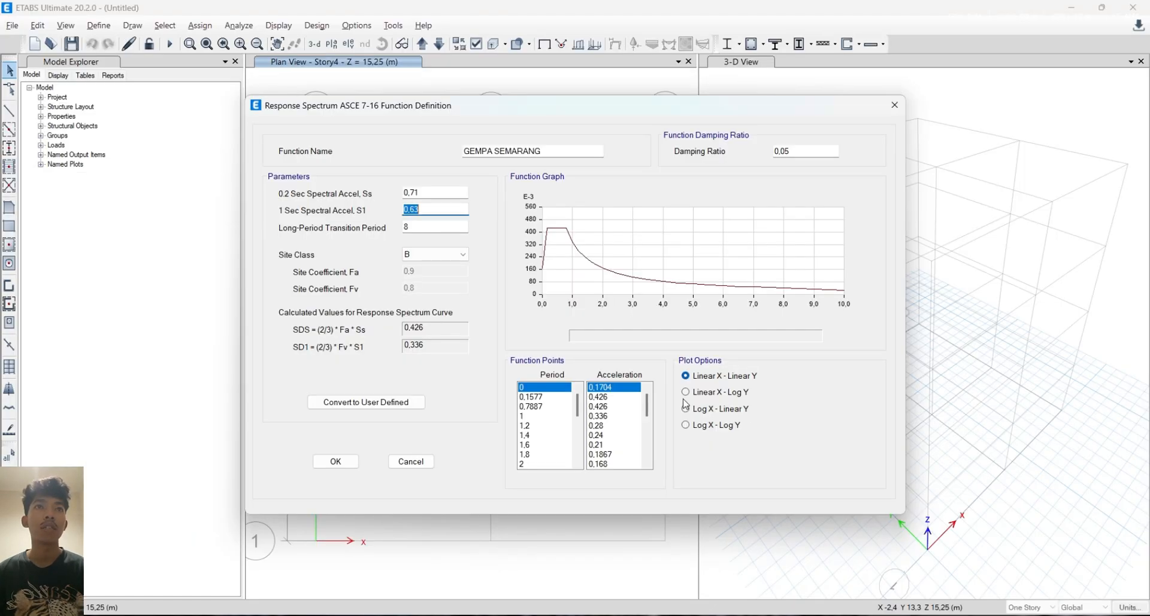
{"action": "left_click", "coordinate": [433, 211]}
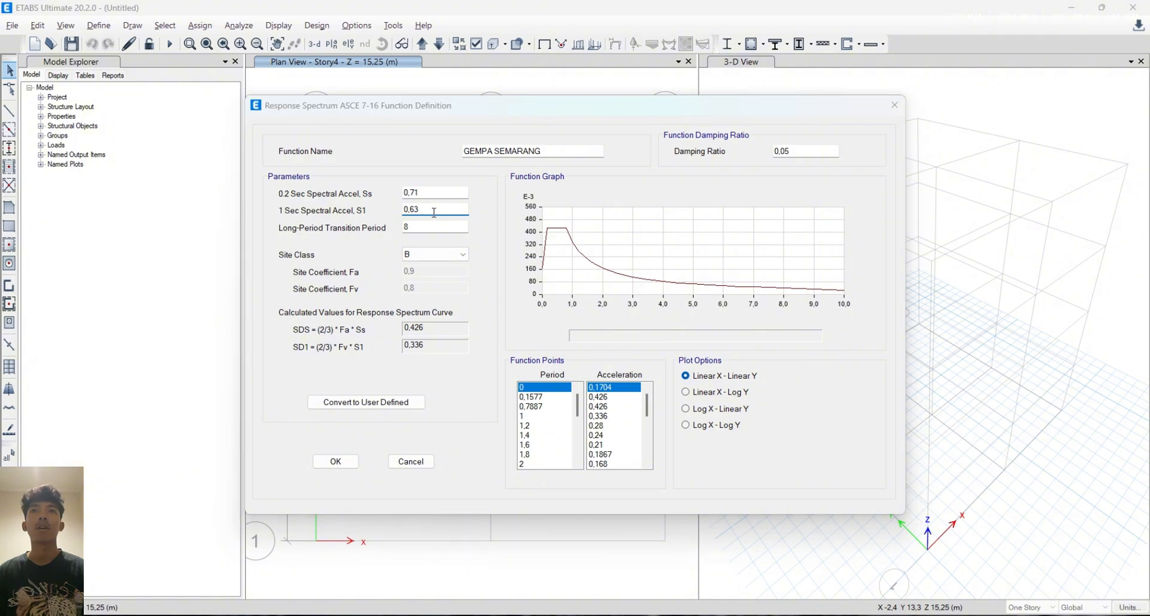
{"action": "key", "text": "alt+Tab"}
{"action": "key", "text": "alt+Tab"}
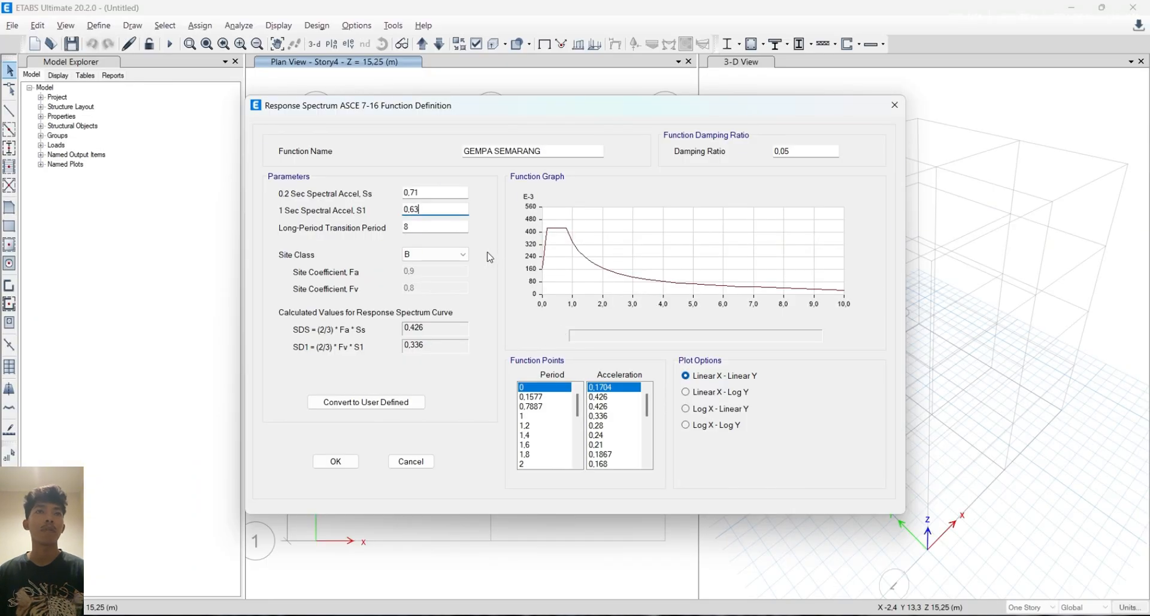
Set the GEMPA SEMARANG function's site class to E and accept the response spectrum definitions
{"action": "left_click", "coordinate": [455, 255]}
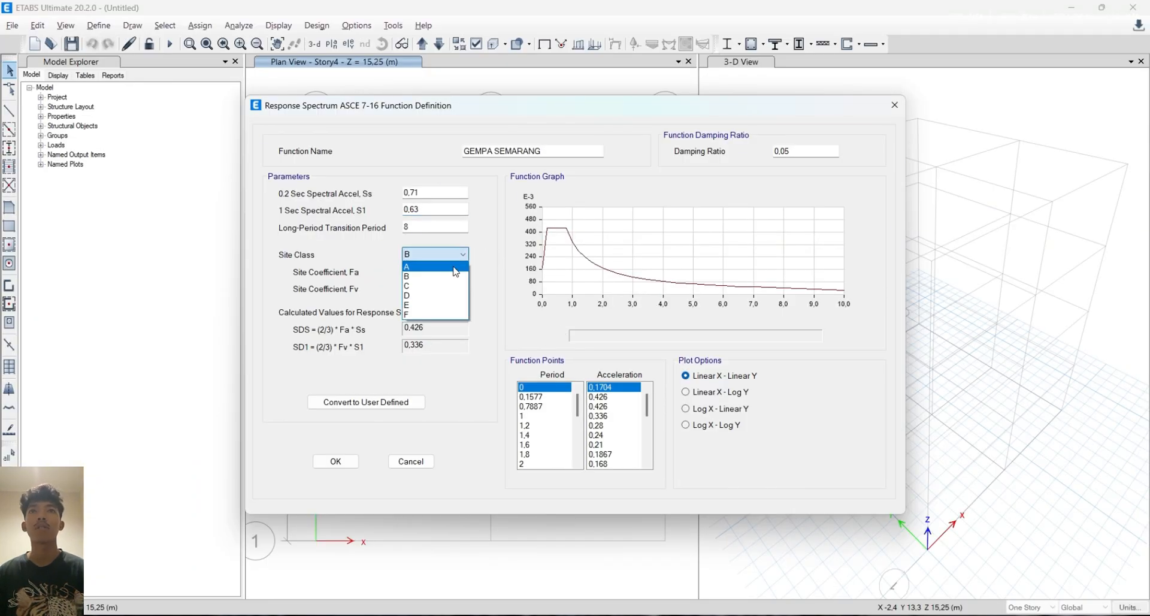
{"action": "left_click", "coordinate": [431, 305]}
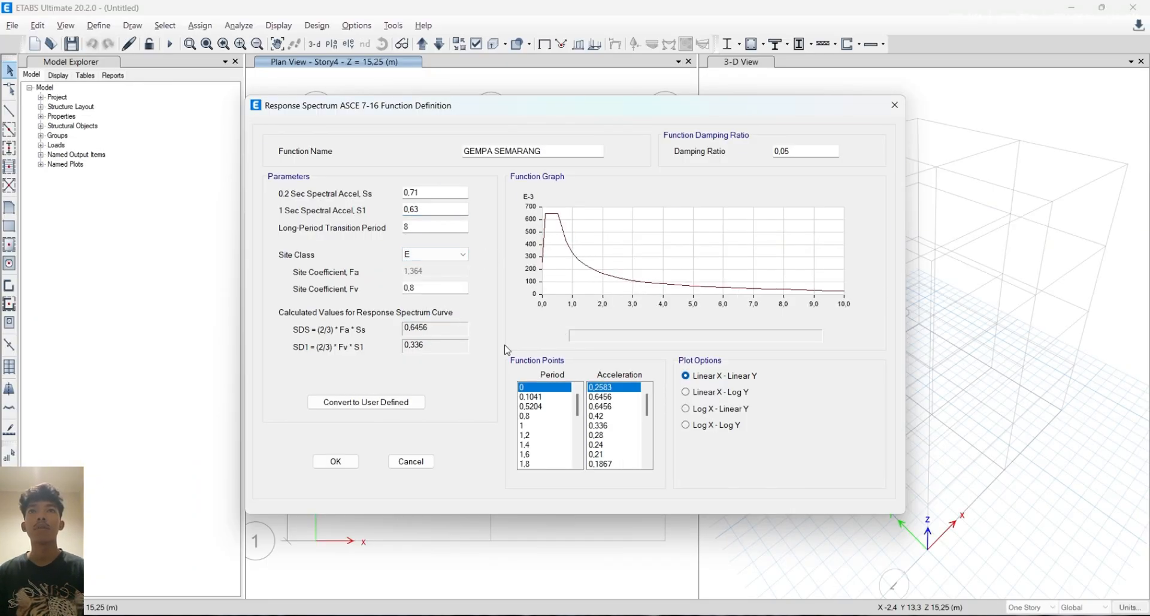
{"action": "left_click", "coordinate": [343, 467]}
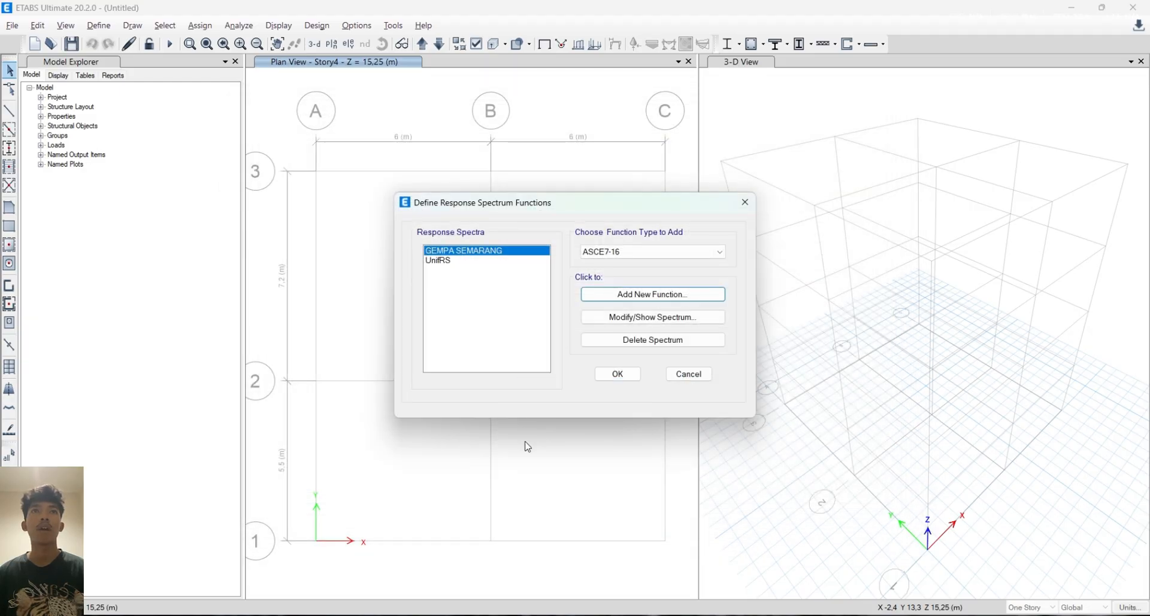
{"action": "left_click", "coordinate": [626, 377]}
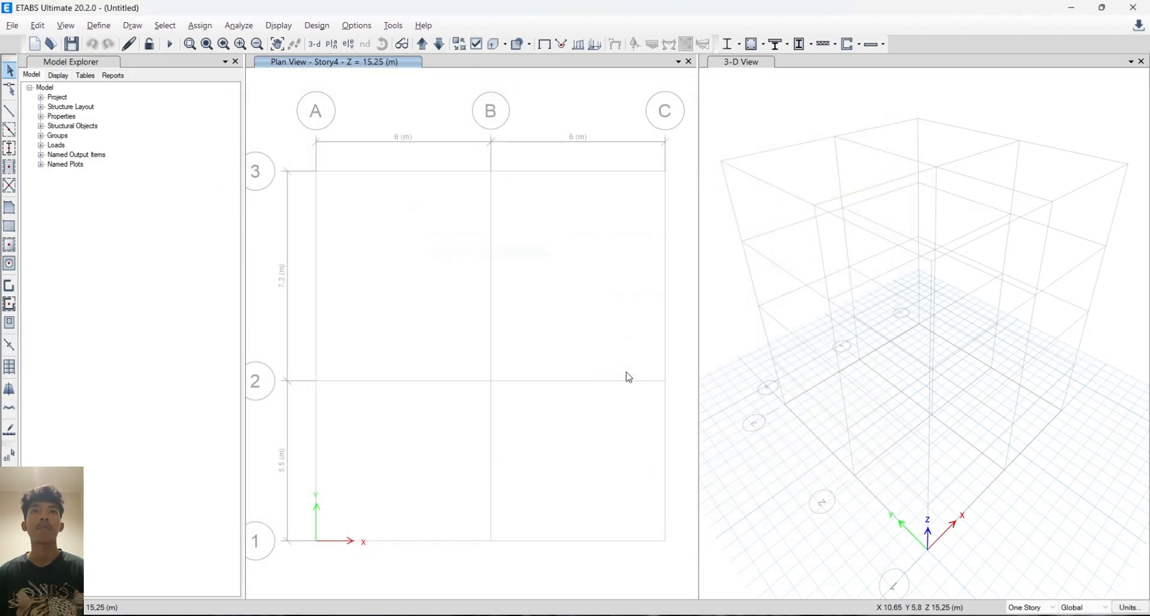
Edit mass source MsSrc1 to use specified load patterns only, excluding element self mass and additional mass
{"action": "left_click", "coordinate": [99, 25]}
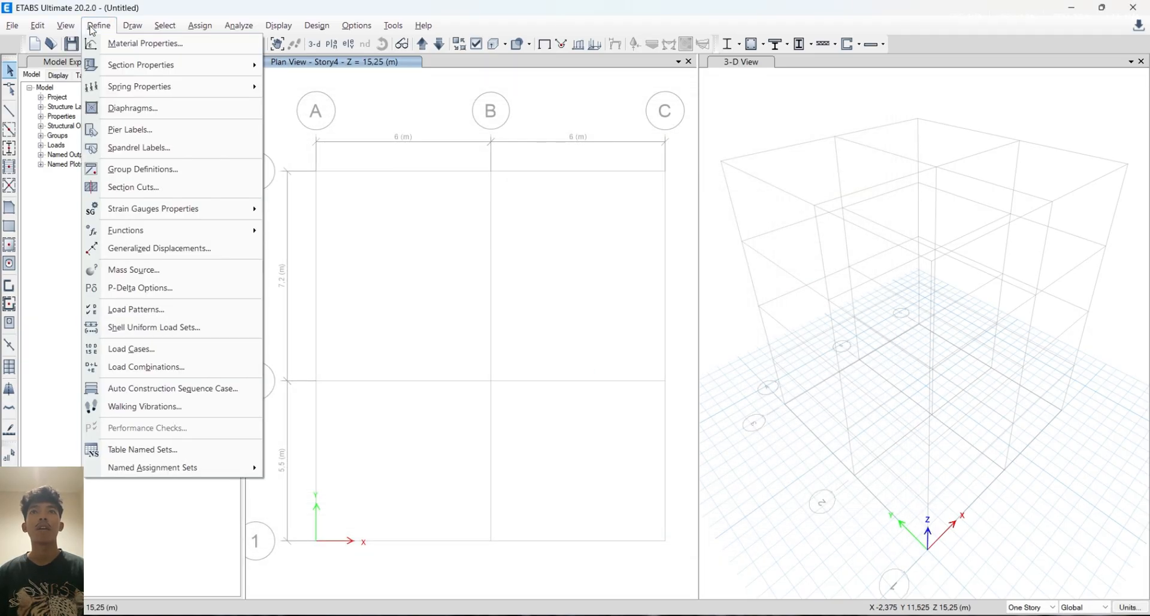
{"action": "left_click", "coordinate": [154, 270]}
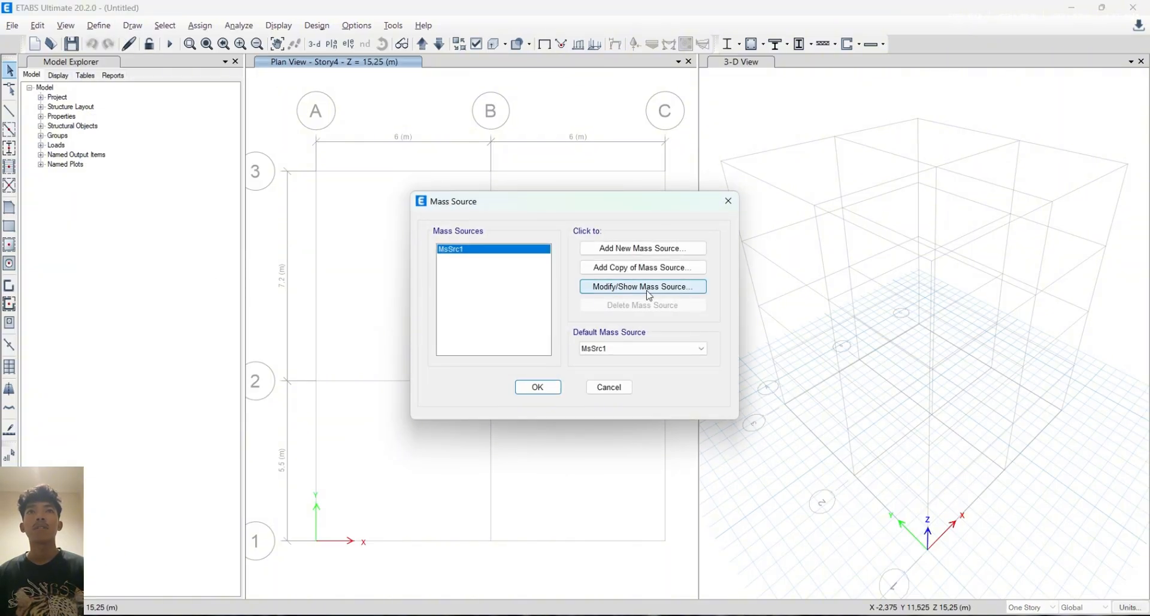
{"action": "left_click", "coordinate": [628, 287]}
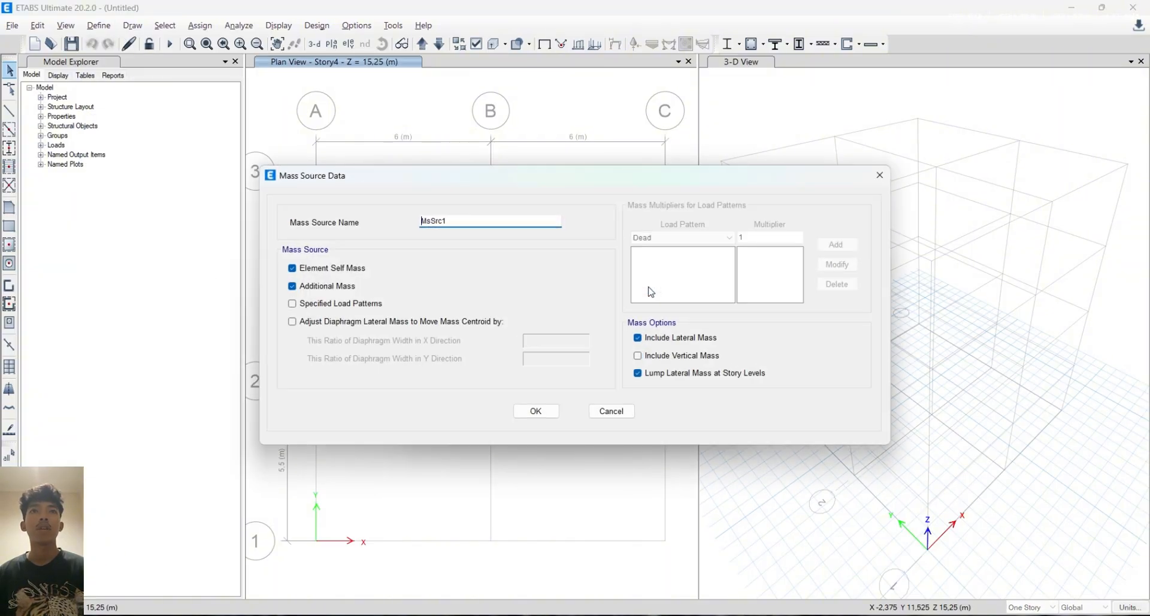
{"action": "left_click", "coordinate": [293, 268]}
{"action": "left_click", "coordinate": [293, 287]}
{"action": "left_click", "coordinate": [294, 304]}
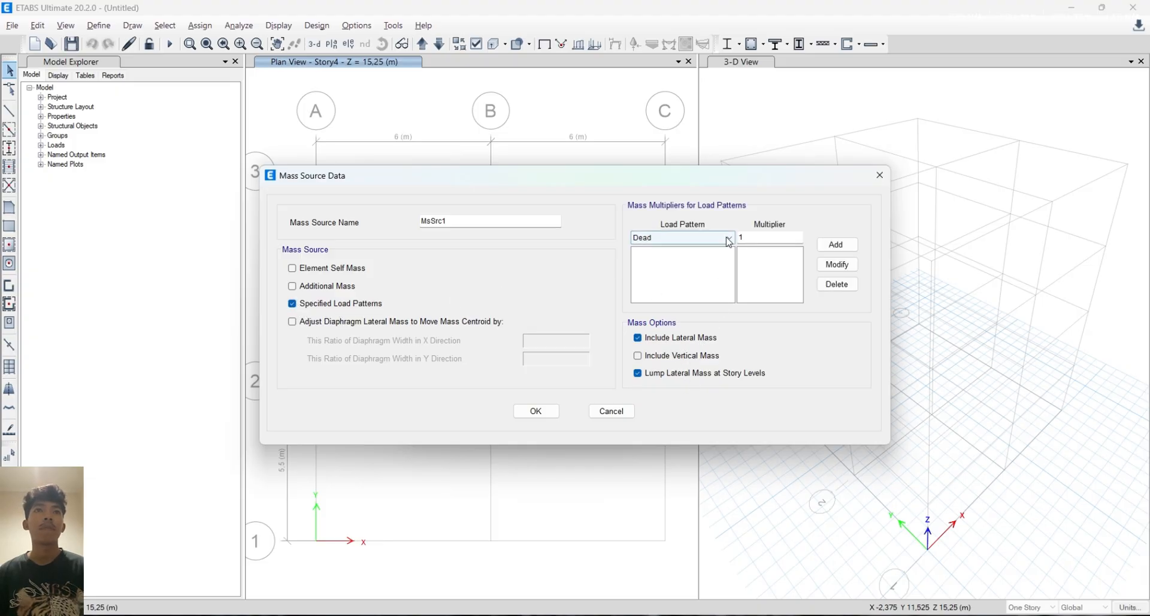
Add mass multipliers of 1 for the Dead load pattern and 0,25 for the Live load pattern
{"action": "left_click", "coordinate": [849, 248]}
{"action": "left_click", "coordinate": [683, 238]}
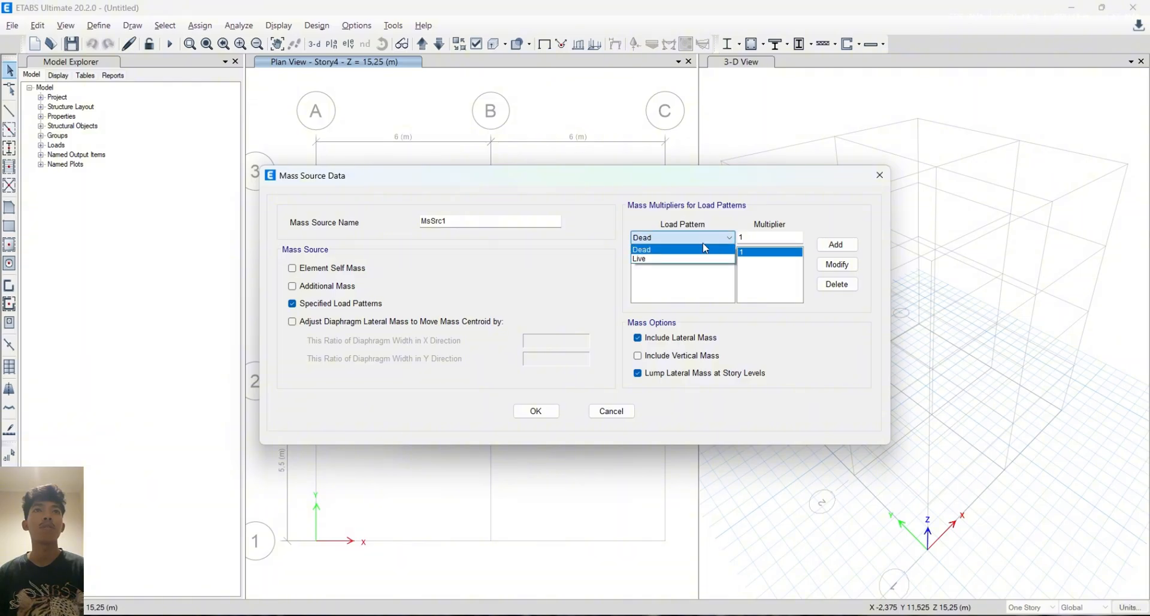
{"action": "left_click", "coordinate": [657, 260]}
{"action": "left_click", "coordinate": [765, 237]}
{"action": "key", "text": "BackSpace"}
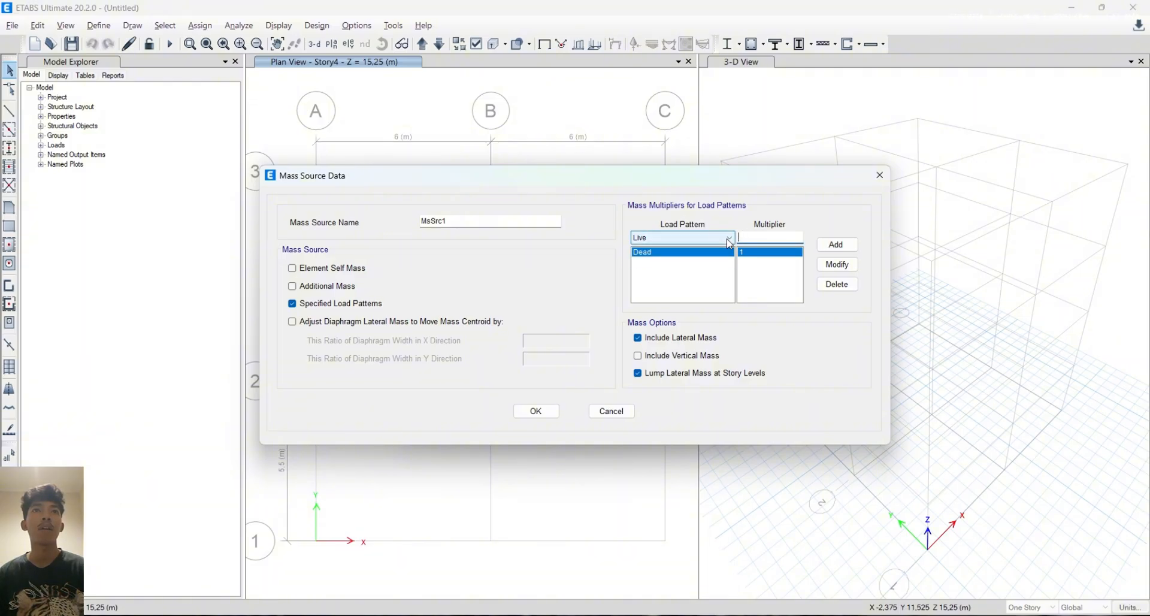
{"action": "type", "text": "0,25"}
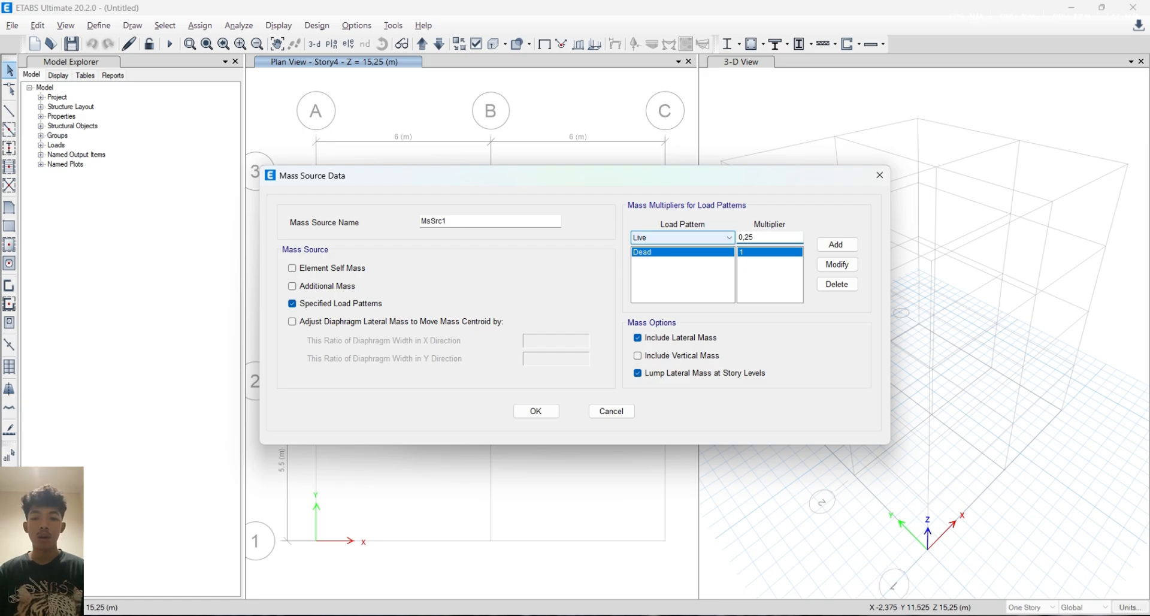
{"action": "left_click", "coordinate": [836, 245]}
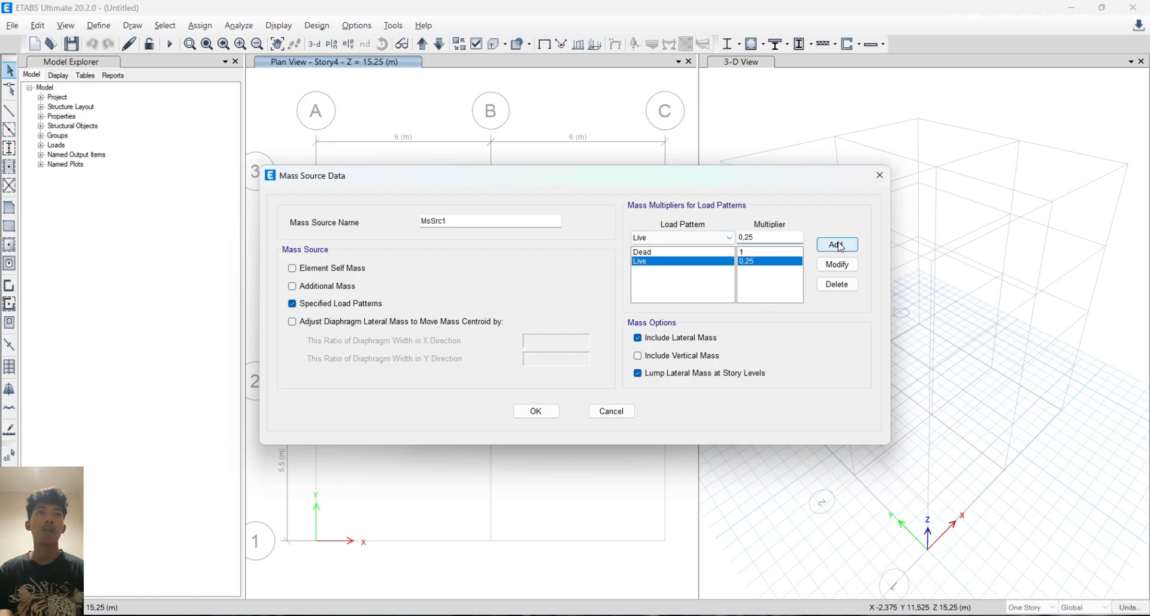
Accept the MsSrc1 mass source data and close the mass source definitions
{"action": "left_click", "coordinate": [533, 411]}
{"action": "left_click", "coordinate": [541, 390]}
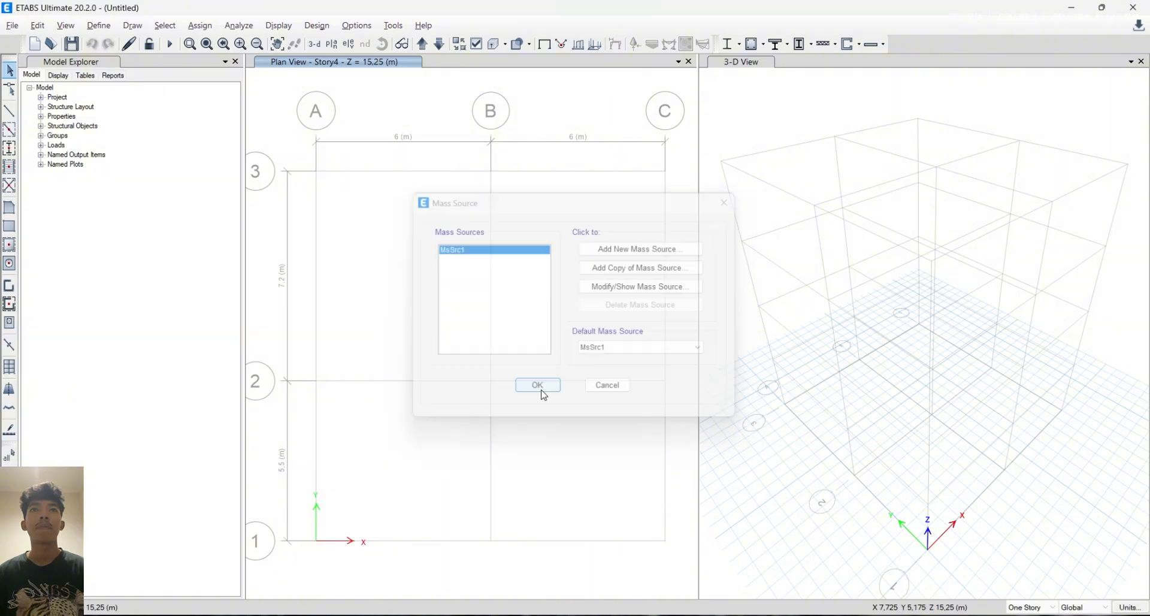
Define a new load pattern named SDL with type Super Dead
{"action": "left_click", "coordinate": [106, 26]}
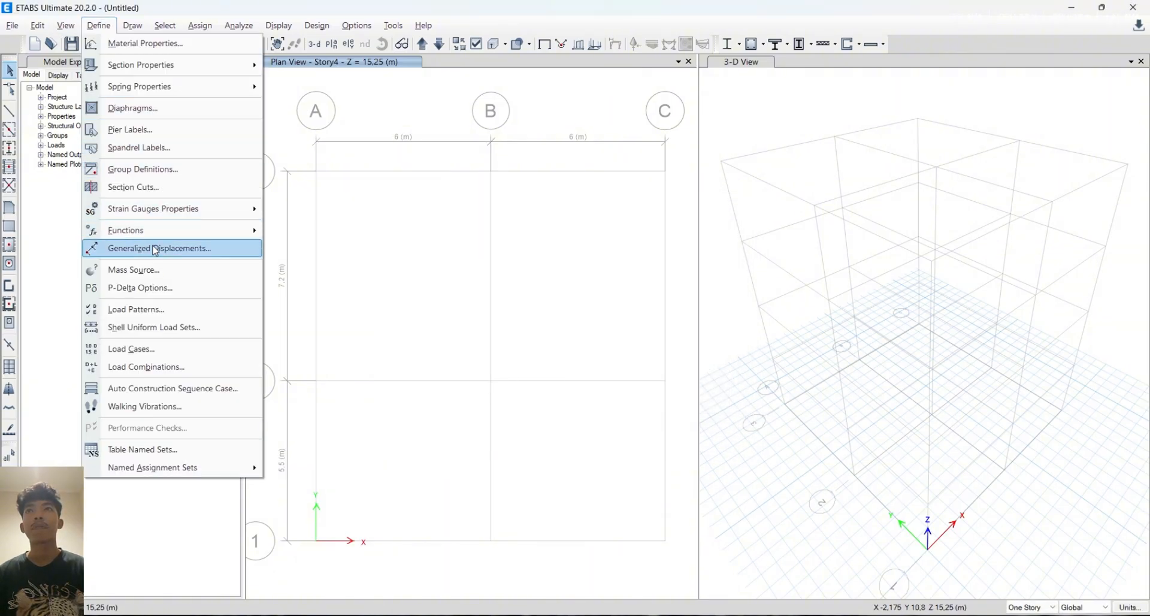
{"action": "left_click", "coordinate": [170, 310]}
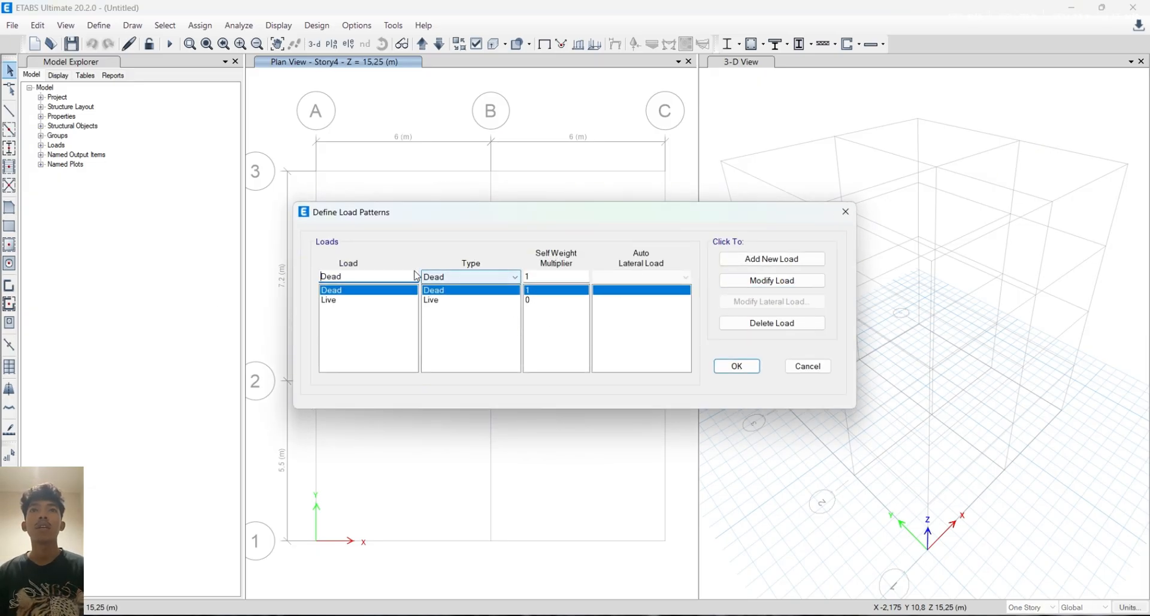
{"action": "left_click_drag", "start_coordinate": [353, 276], "coordinate": [308, 283]}
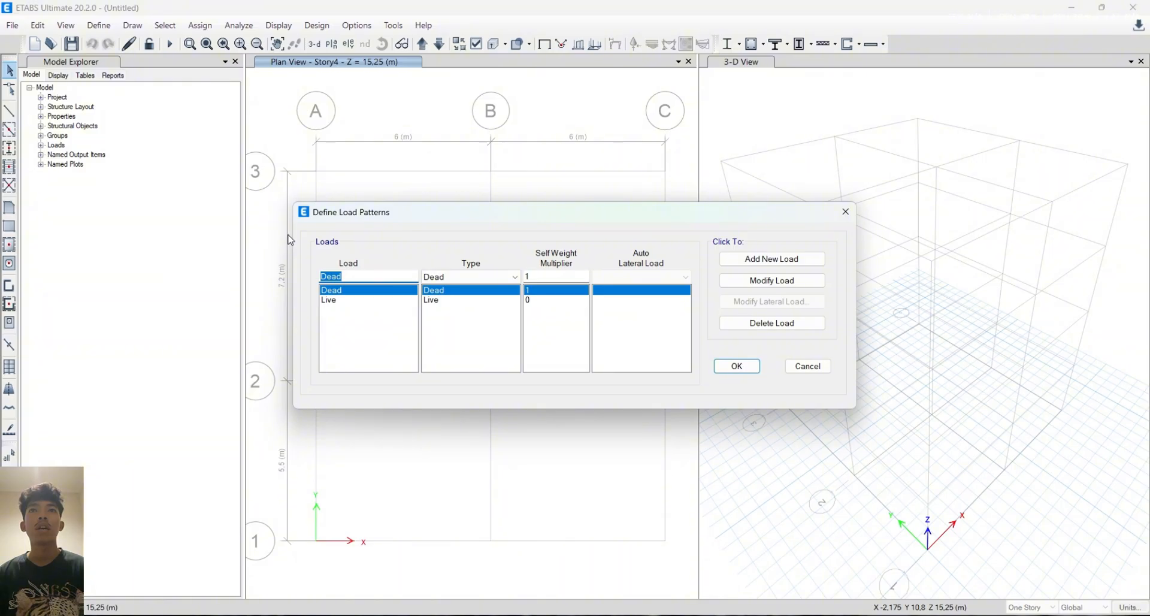
{"action": "type", "text": "SDL"}
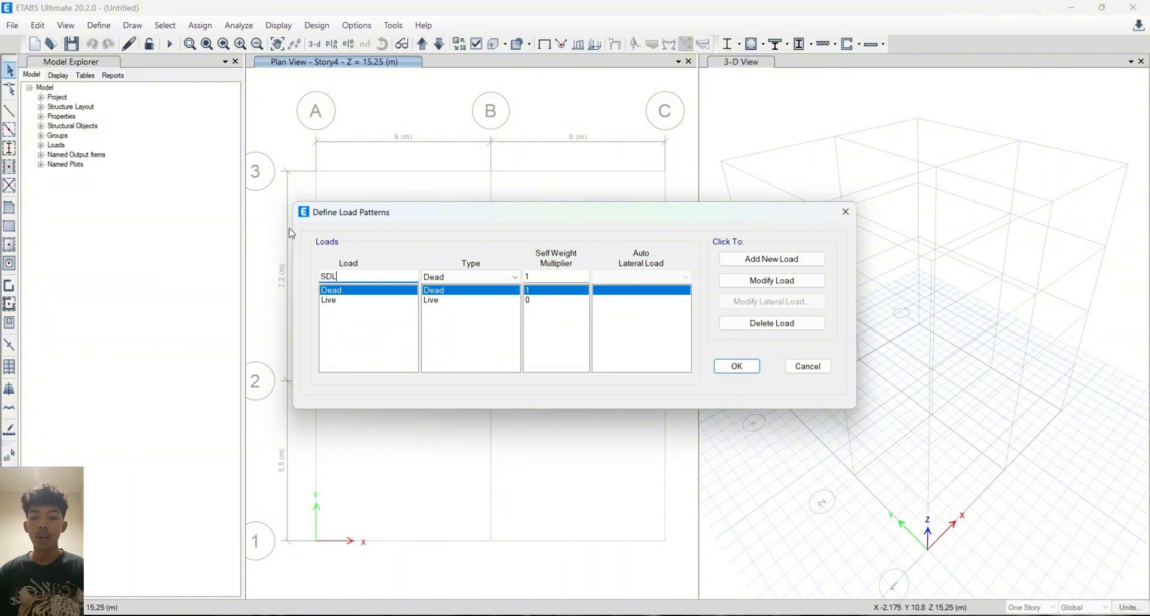
{"action": "left_click", "coordinate": [460, 277]}
{"action": "left_click", "coordinate": [446, 299]}
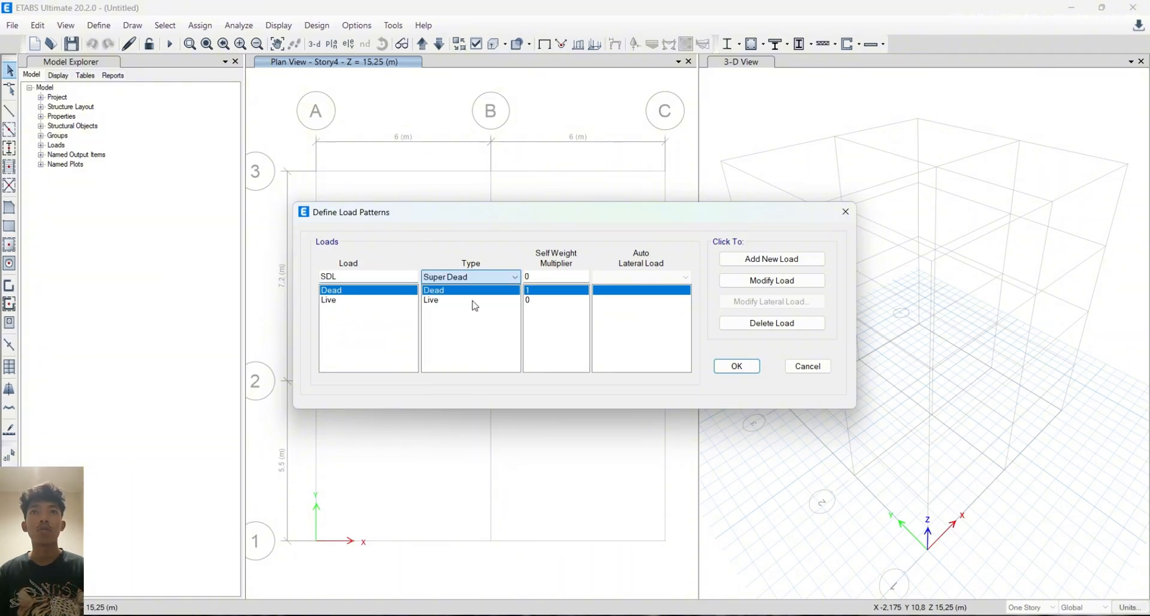
{"action": "left_click", "coordinate": [790, 260]}
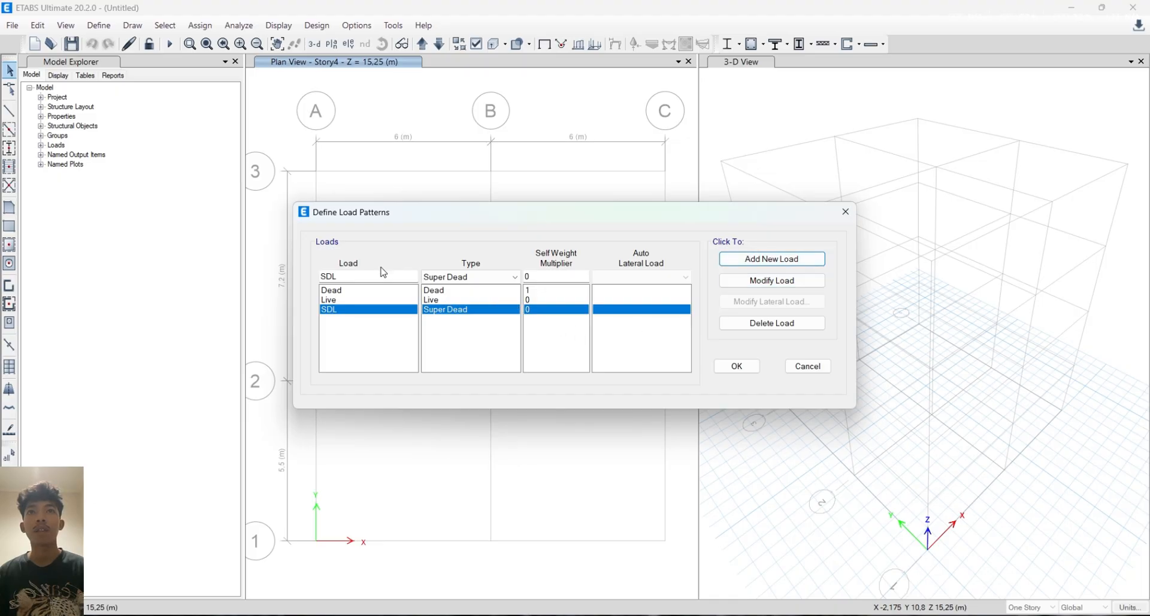
Add a load pattern named EX with type Seismic and auto lateral load ASCE 7-16
{"action": "double_click", "coordinate": [323, 277]}
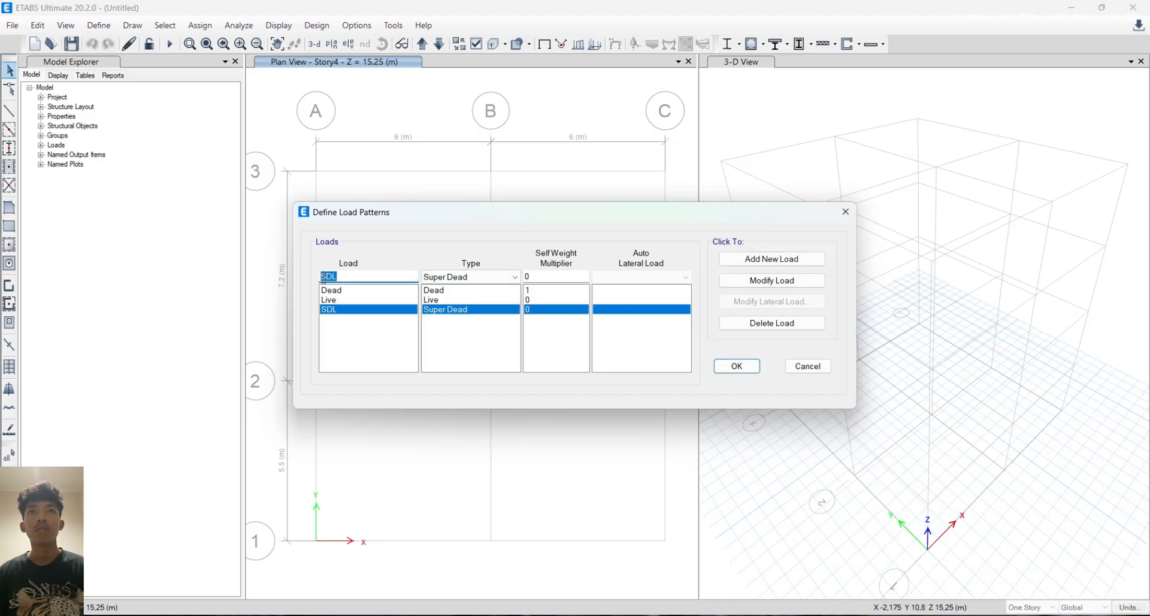
{"action": "type", "text": "EX"}
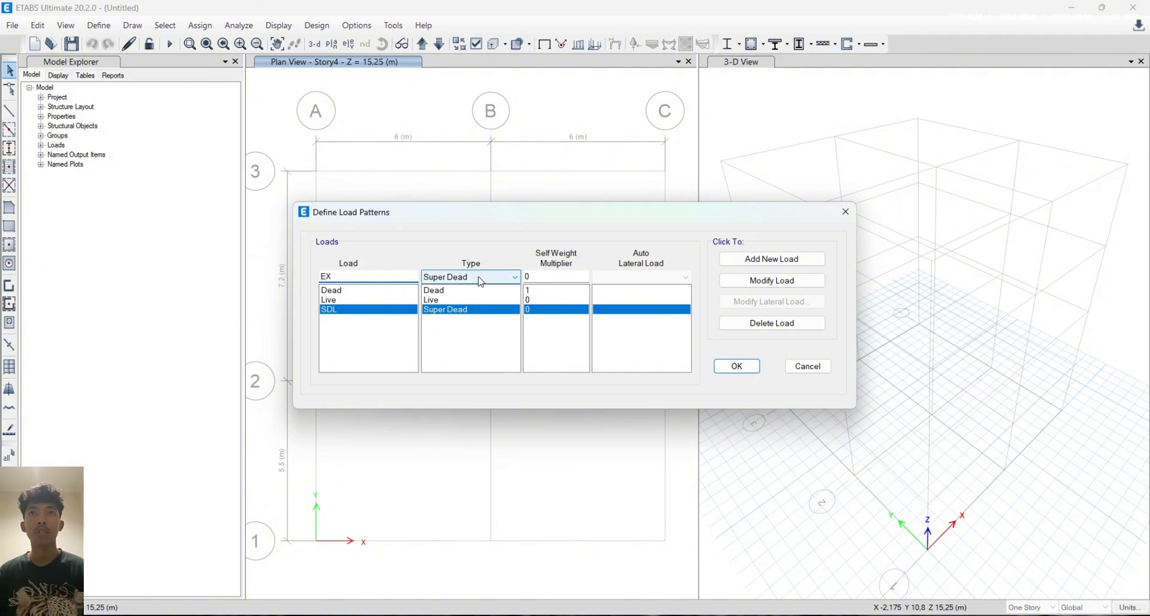
{"action": "left_click", "coordinate": [451, 278]}
{"action": "left_click", "coordinate": [466, 370]}
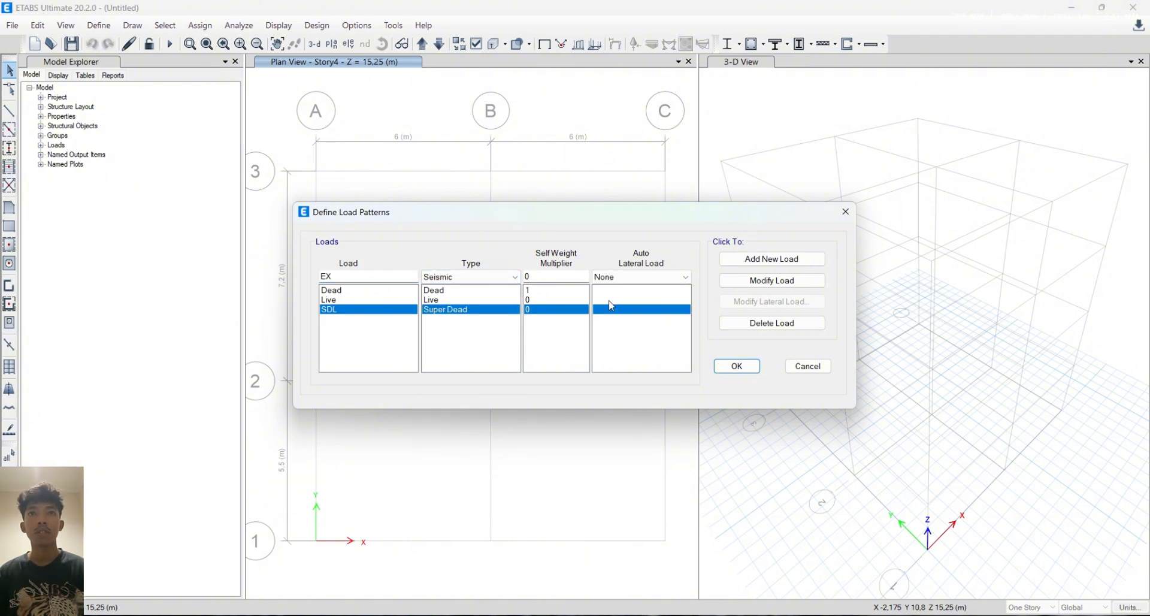
{"action": "left_click", "coordinate": [685, 277]}
{"action": "left_click", "coordinate": [635, 299]}
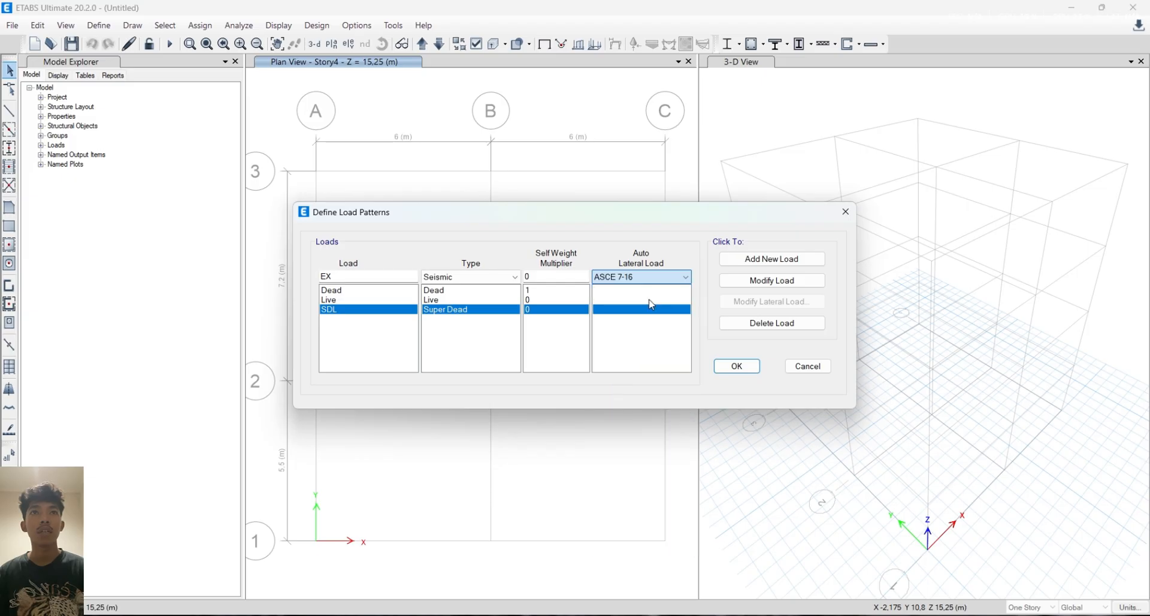
{"action": "left_click", "coordinate": [772, 259]}
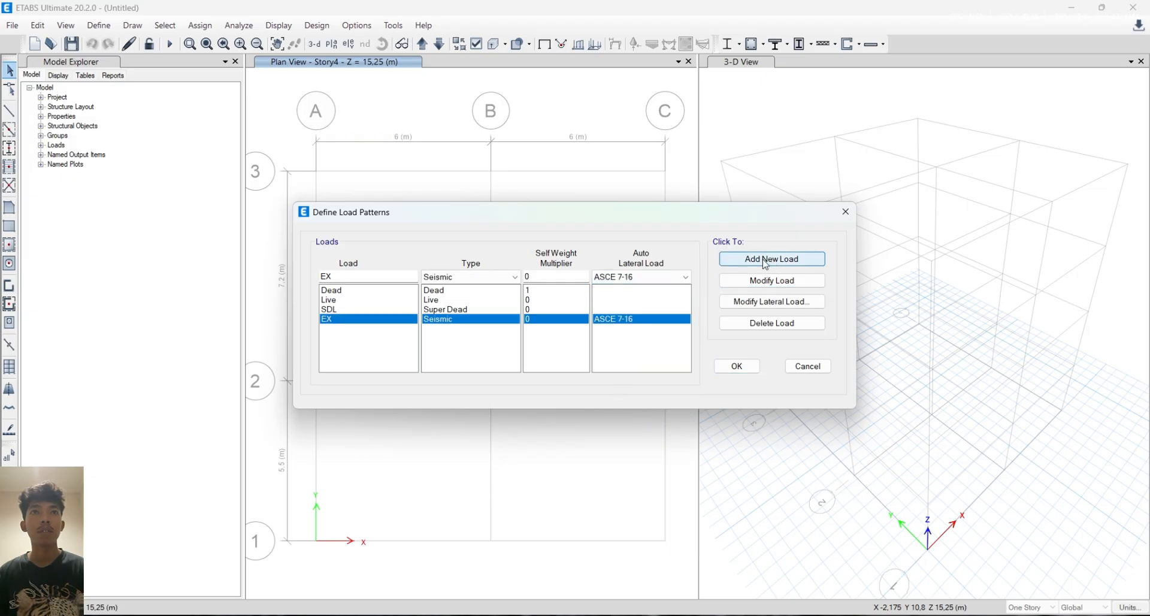
Enter EY as the name for another Seismic load pattern with auto lateral load ASCE 7-16
{"action": "left_click", "coordinate": [364, 273]}
{"action": "key", "text": "BackSpace"}
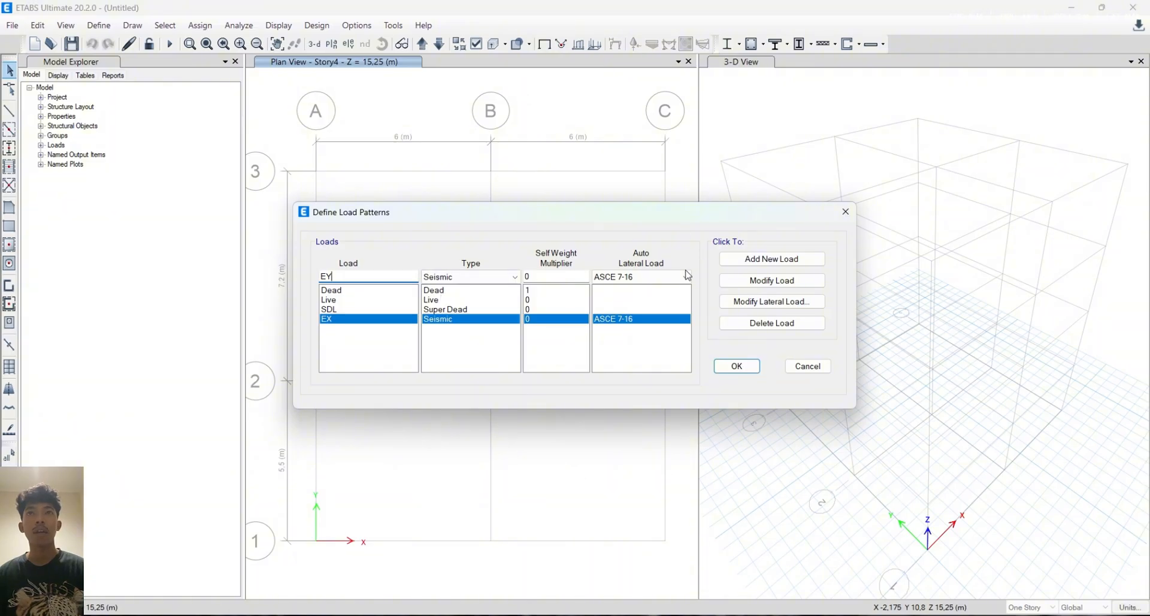
Add the seismic load pattern EY with ASCE 7-16 lateral load, and exclude all three Y directions from the lateral loading of EX
{"action": "left_click", "coordinate": [770, 259]}
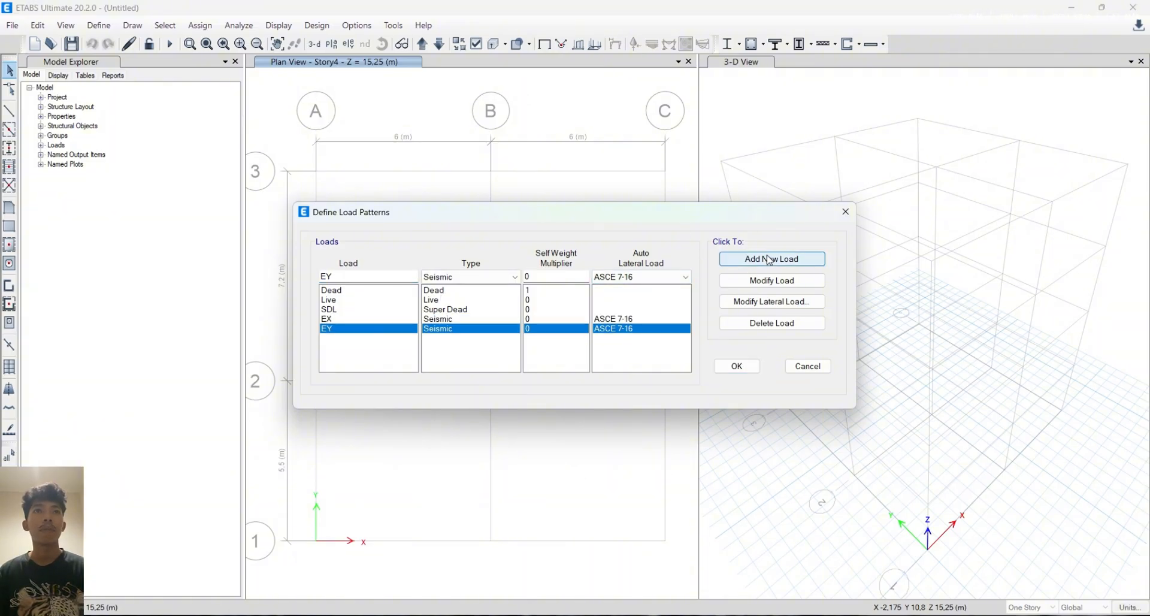
{"action": "left_click", "coordinate": [637, 318]}
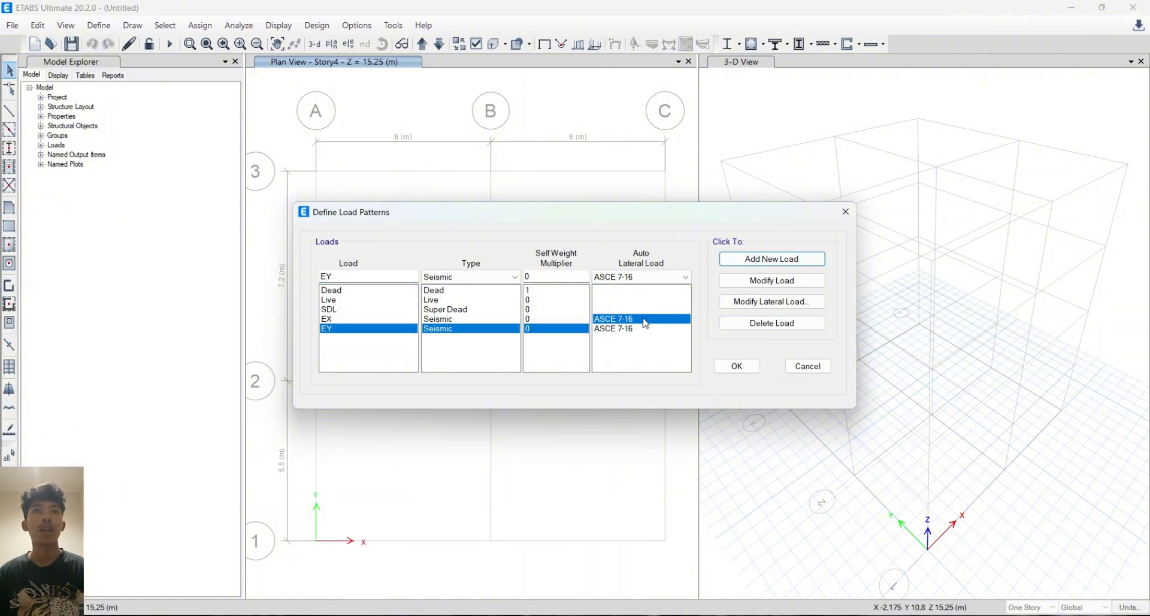
{"action": "left_click", "coordinate": [777, 306]}
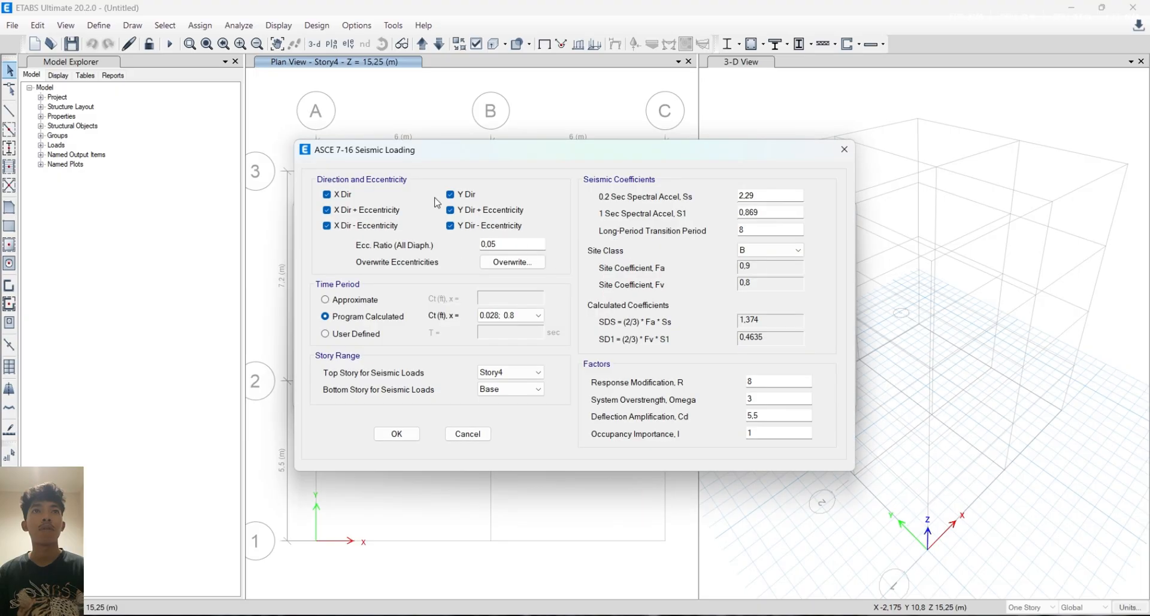
{"action": "left_click_drag", "start_coordinate": [460, 161], "coordinate": [484, 162]}
{"action": "left_click", "coordinate": [470, 196]}
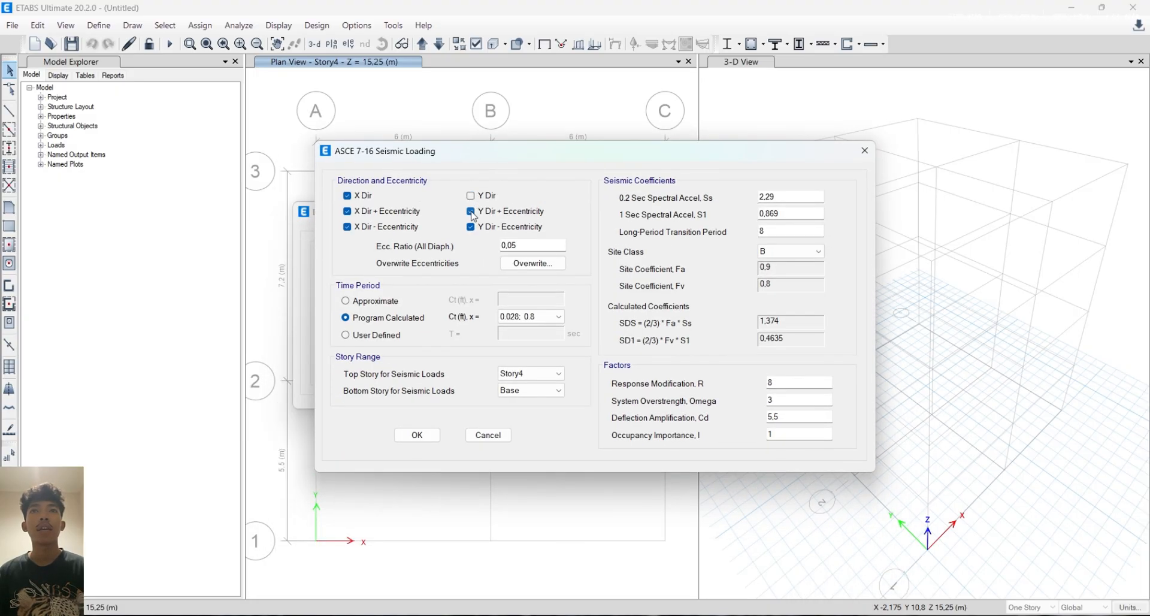
{"action": "left_click", "coordinate": [470, 211]}
{"action": "left_click", "coordinate": [470, 227]}
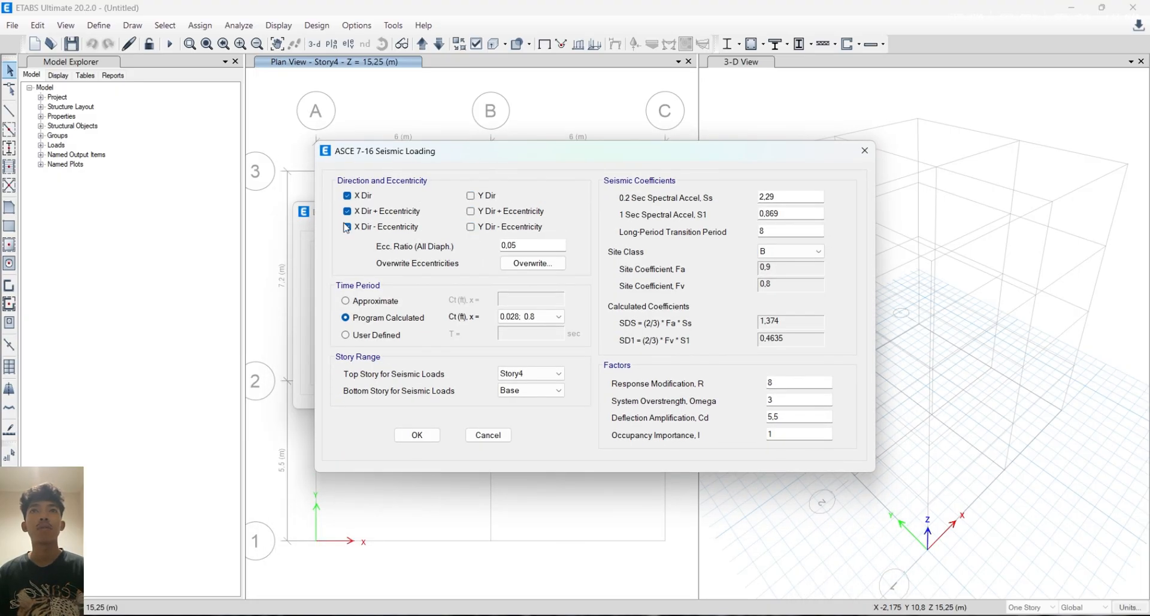
Set the spectral accelerations of load pattern EX to Ss 0,71 and S1 0,63
{"action": "double_click", "coordinate": [785, 197]}
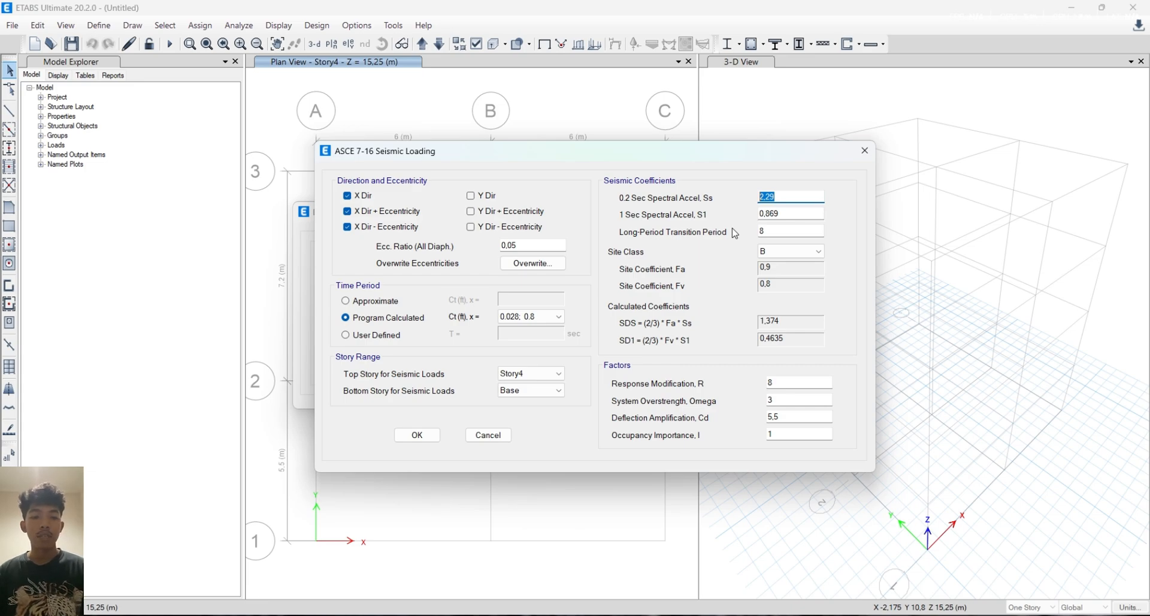
{"action": "type", "text": "0,71"}
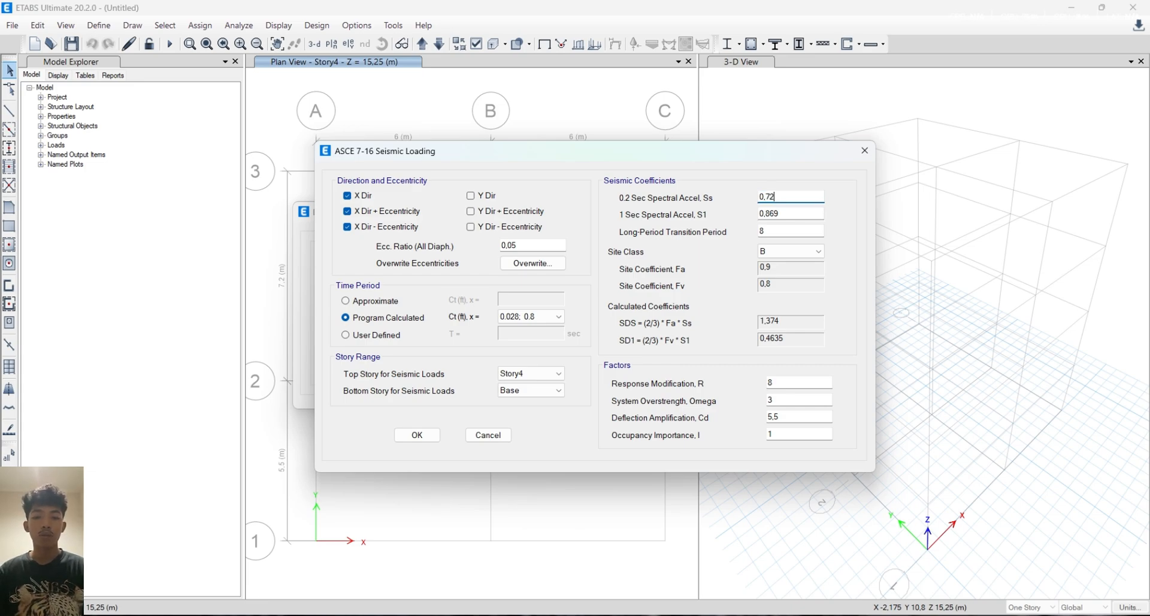
{"action": "left_click", "coordinate": [799, 213]}
{"action": "key", "text": "BackSpace"}
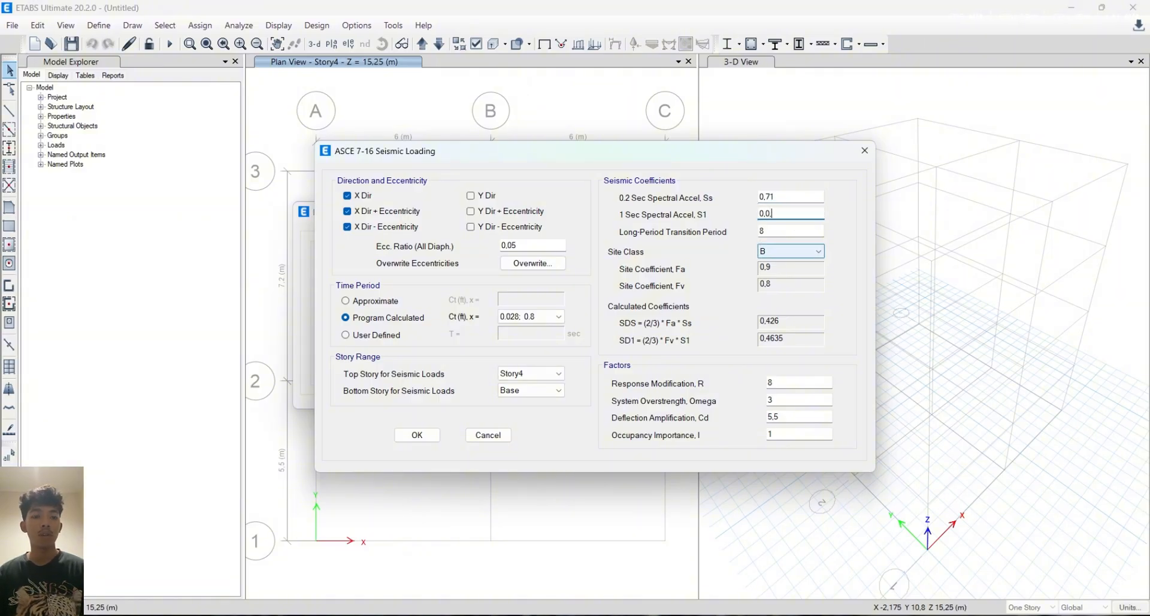
{"action": "key", "text": "BackSpace"}
{"action": "key", "text": "BackSpace"}
{"action": "key", "text": "BackSpace"}
{"action": "key", "text": "BackSpace"}
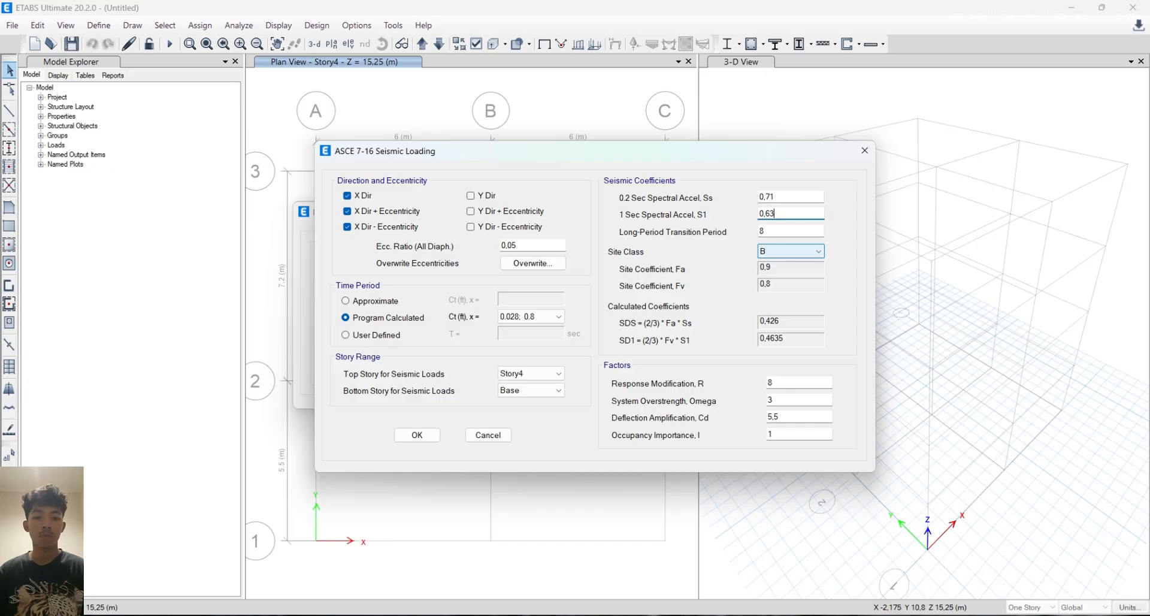
Set the site class for EX to E and its site coefficient Fv to 2
{"action": "left_click", "coordinate": [792, 250]}
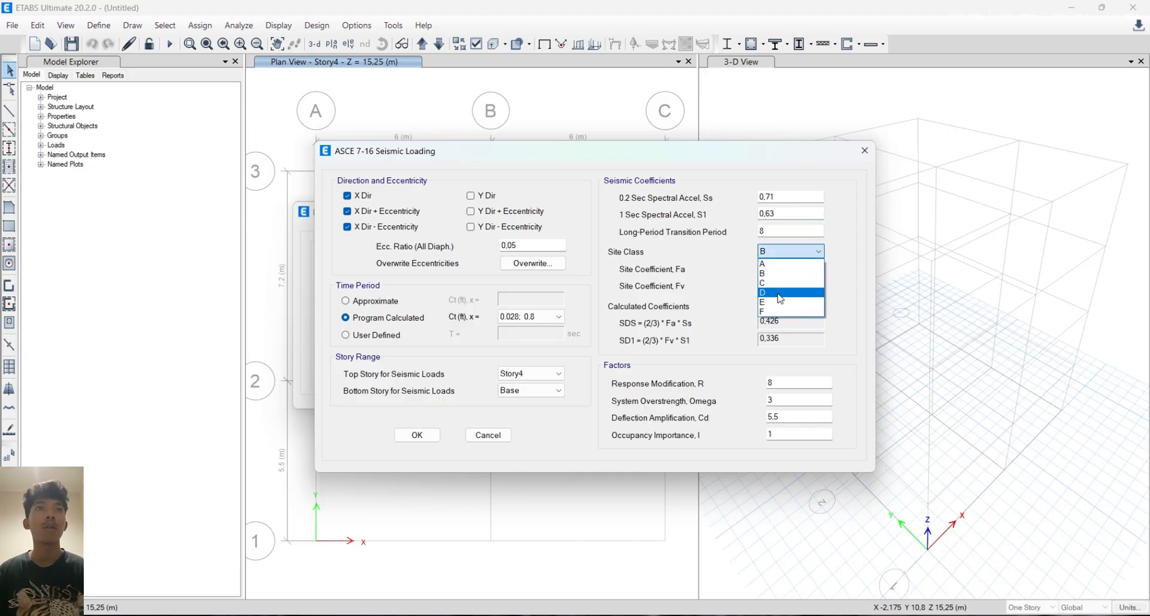
{"action": "left_click", "coordinate": [779, 302]}
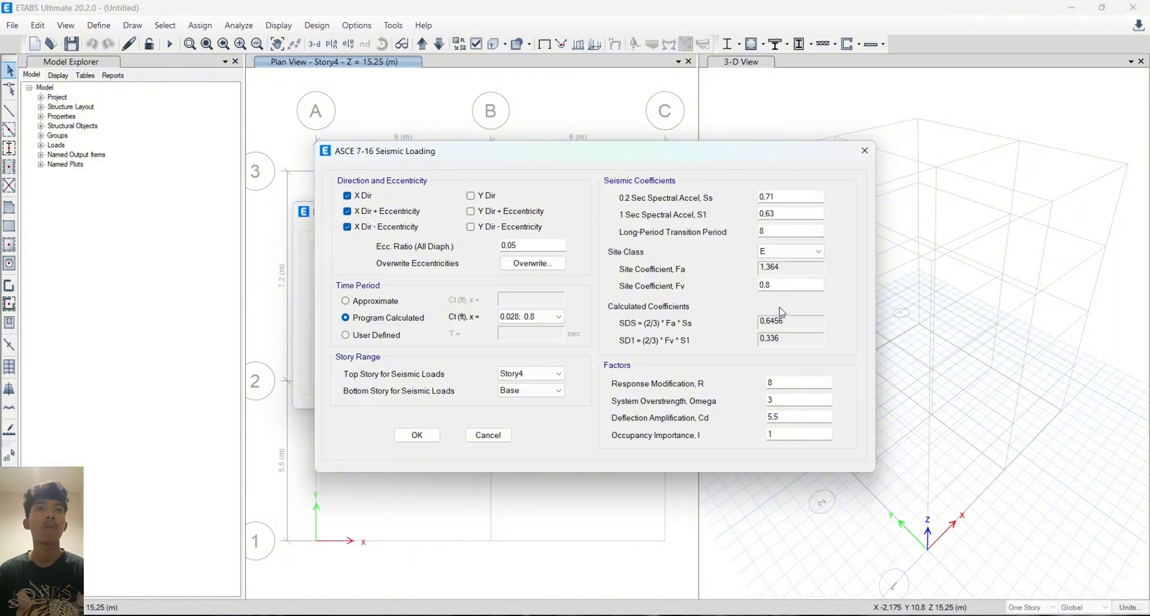
{"action": "left_click", "coordinate": [785, 284]}
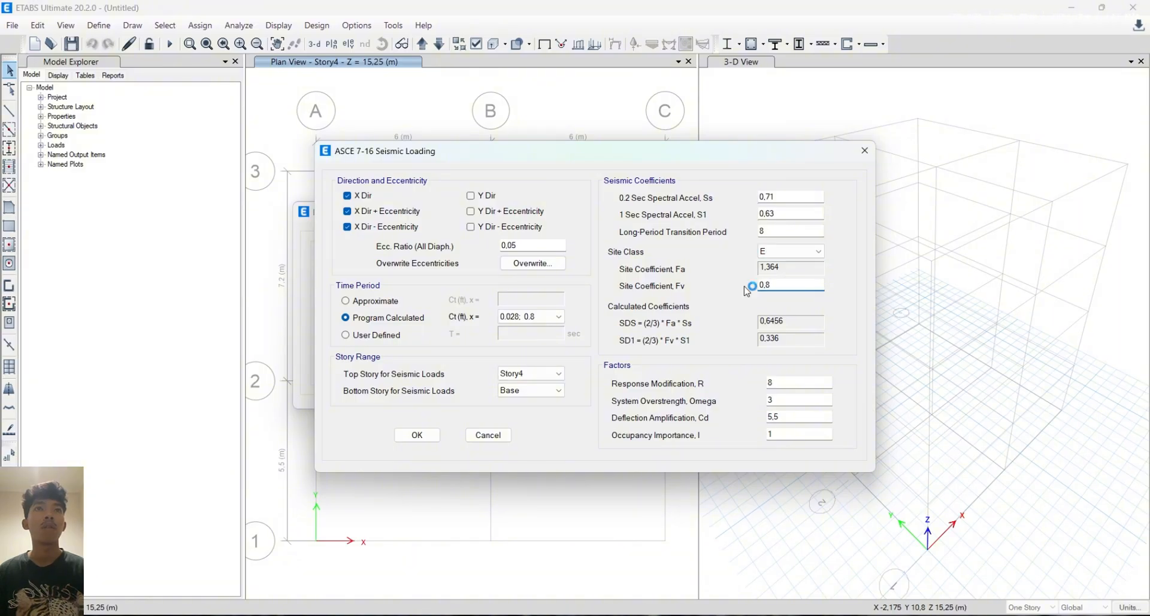
{"action": "key", "text": "BackSpace"}
{"action": "key", "text": "BackSpace"}
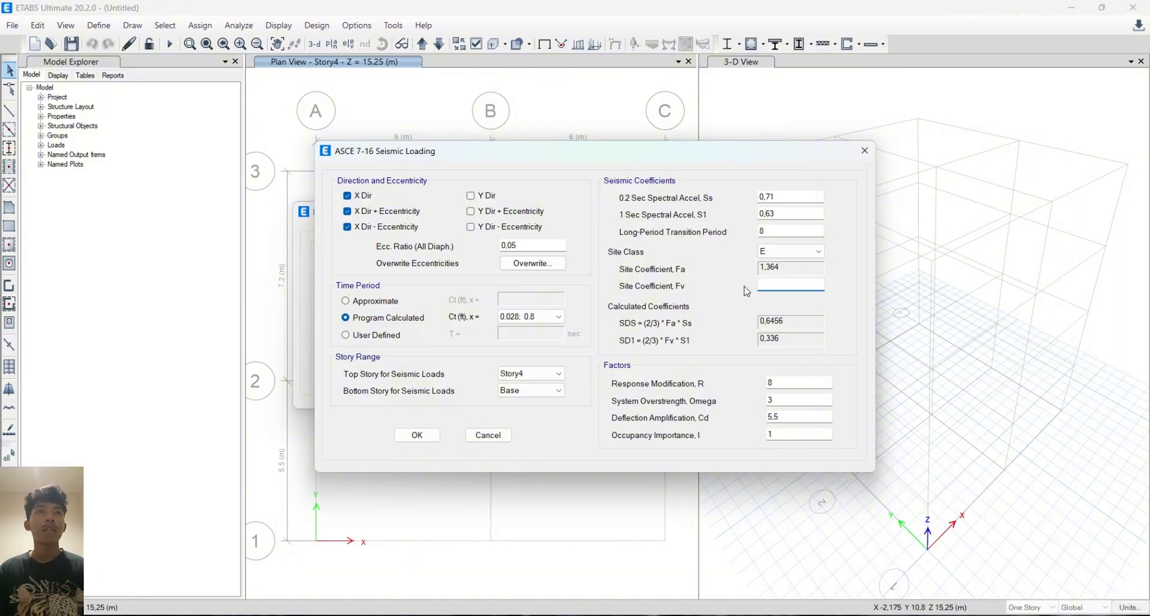
{"action": "type", "text": "2"}
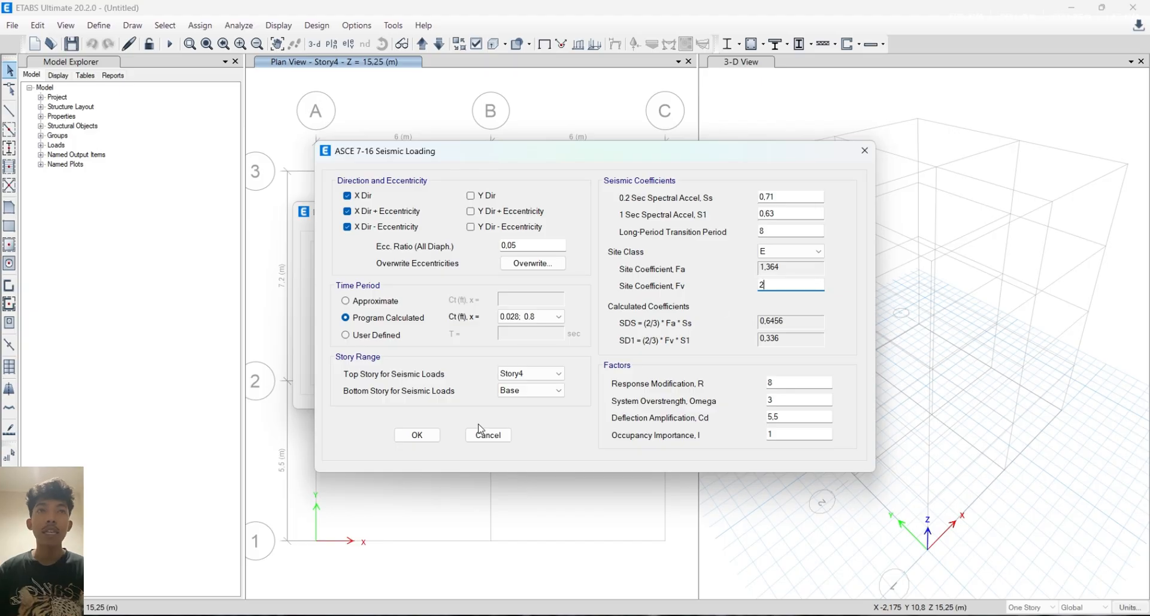
Choose 0.016; 0.9 as the program-calculated time period coefficients for EX and accept its seismic loading
{"action": "left_click", "coordinate": [558, 320]}
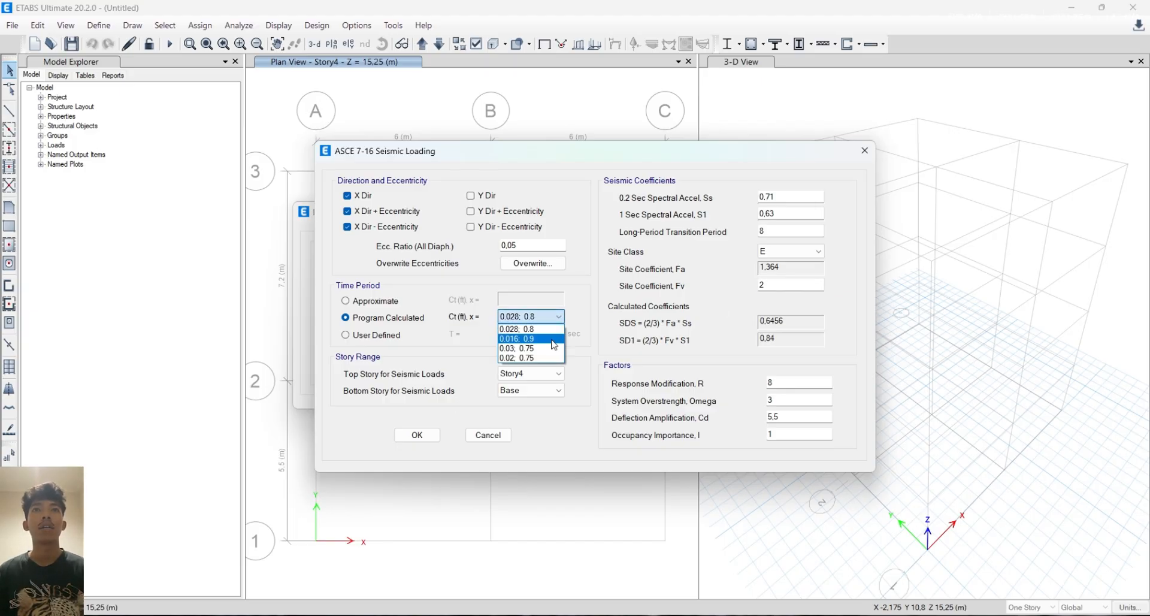
{"action": "left_click", "coordinate": [527, 336]}
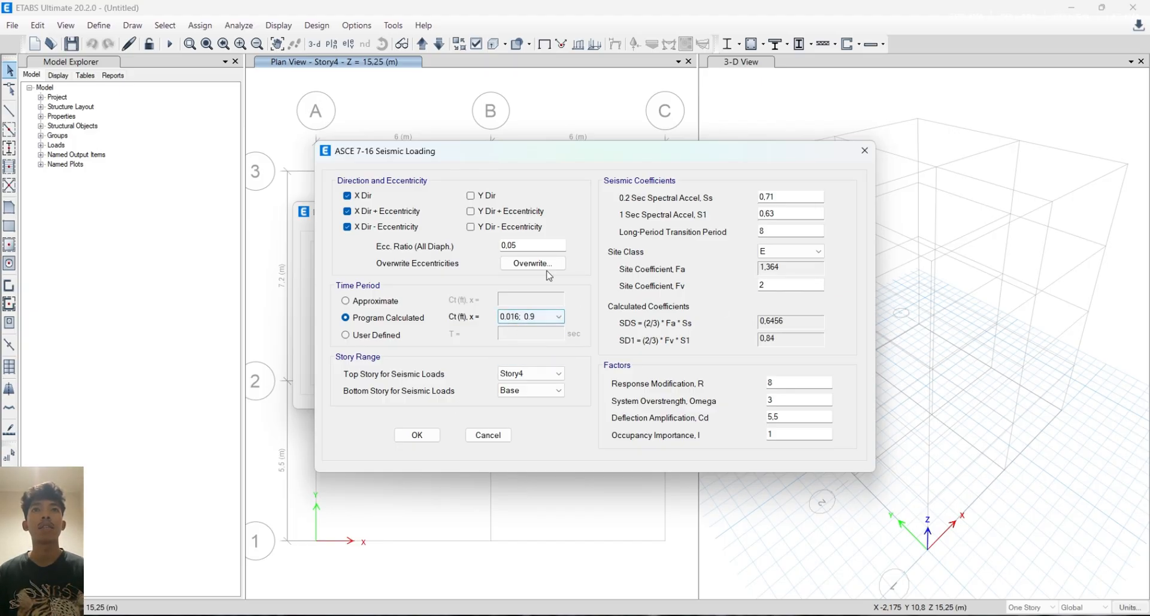
{"action": "left_click", "coordinate": [417, 434]}
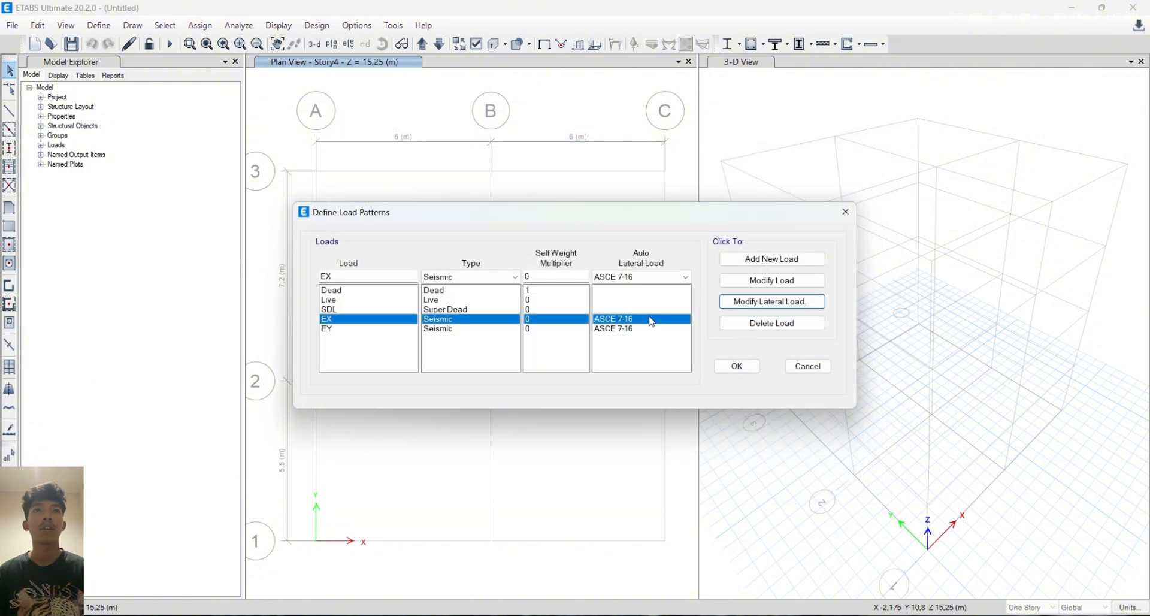
In the lateral loading of EY, exclude all three X directions and choose the time period coefficients 0.016; 0.9
{"action": "left_click", "coordinate": [632, 328]}
{"action": "left_click", "coordinate": [772, 303]}
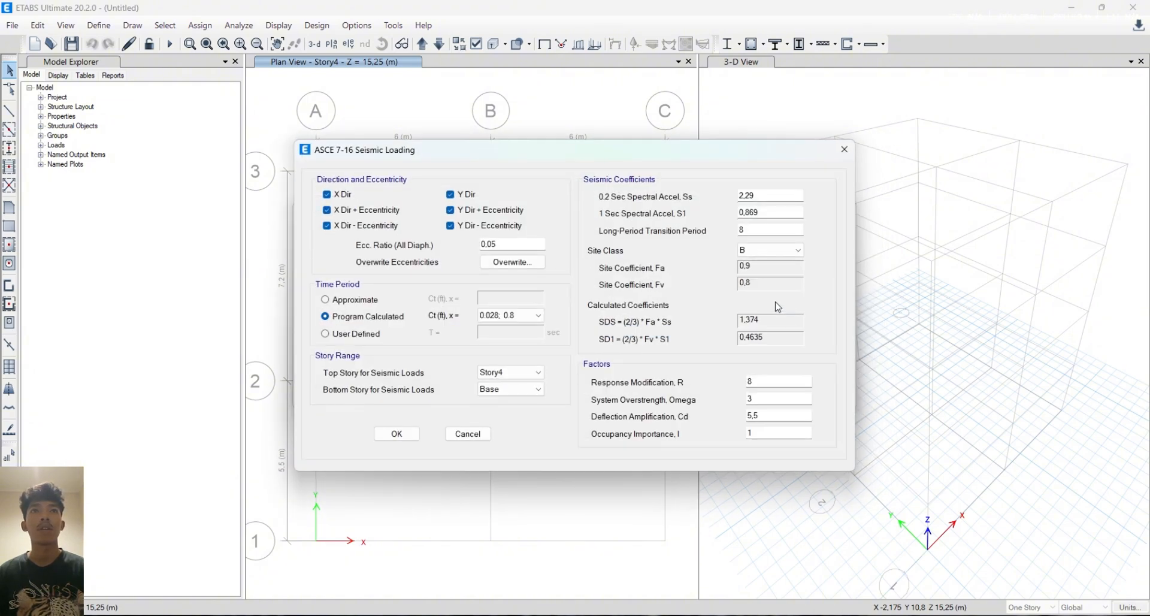
{"action": "left_click", "coordinate": [330, 210]}
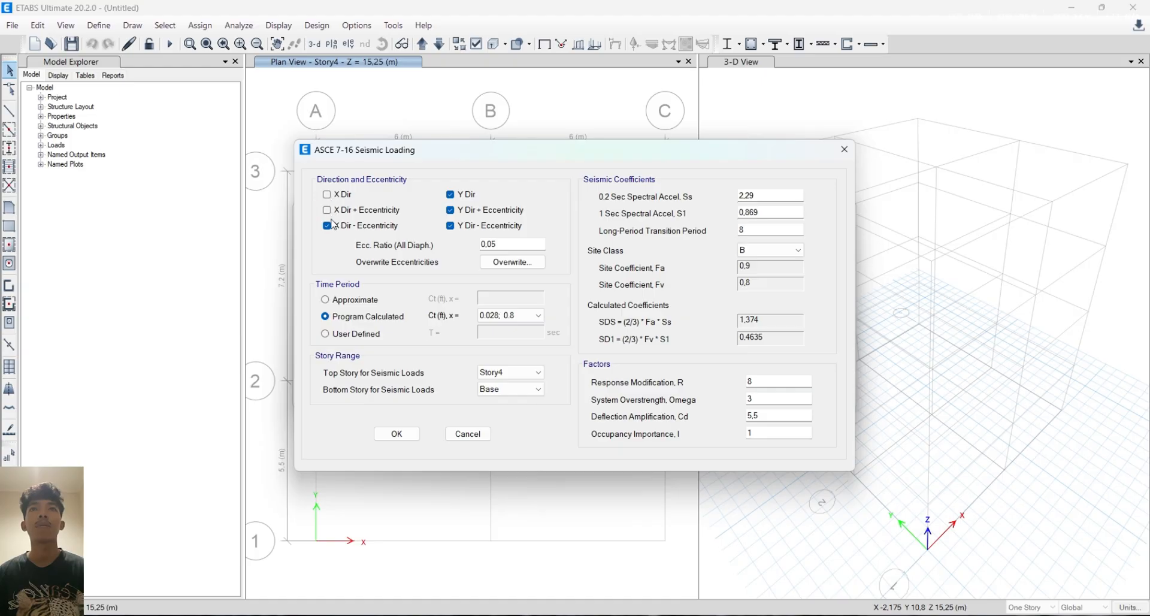
{"action": "left_click", "coordinate": [329, 226]}
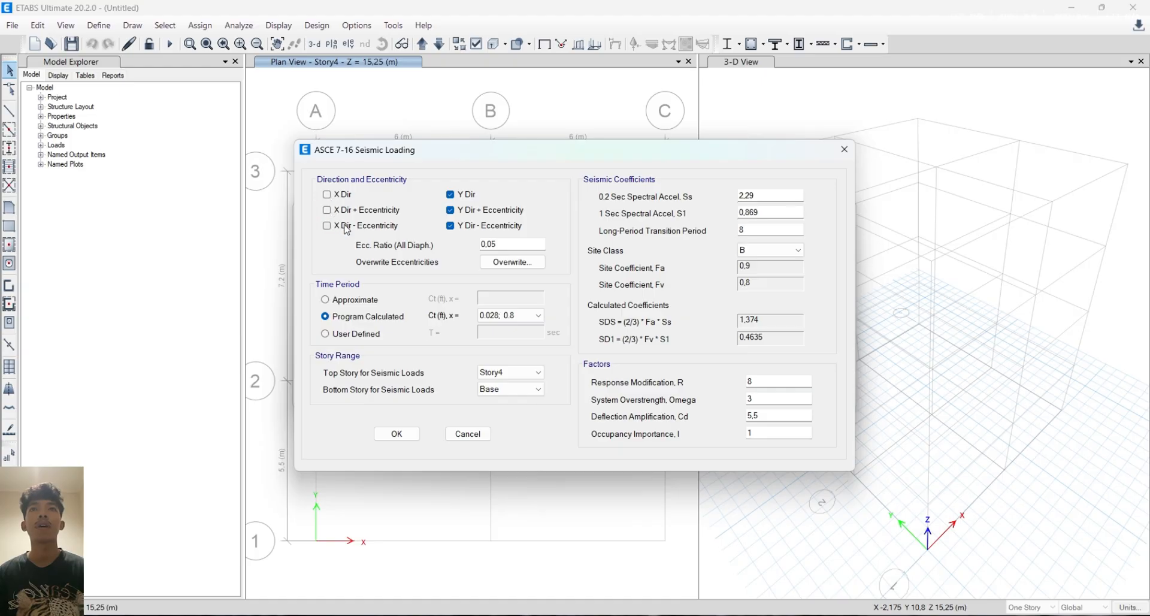
{"action": "left_click", "coordinate": [533, 316]}
{"action": "left_click", "coordinate": [509, 339]}
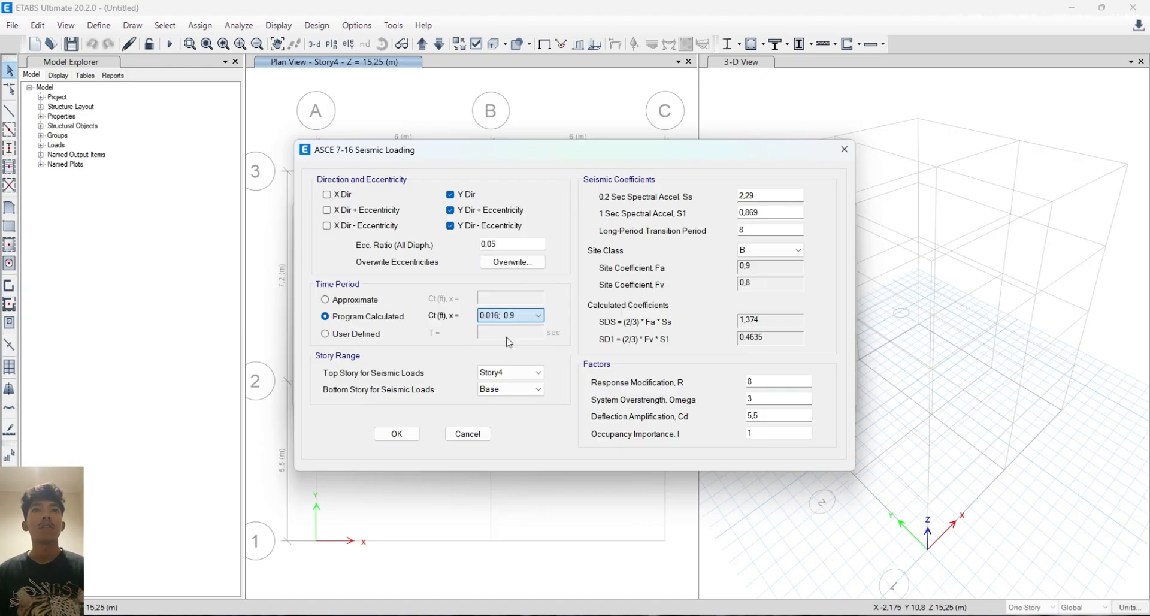
Set the spectral accelerations of load pattern EY to Ss 0,71 and S1 0,63
{"action": "double_click", "coordinate": [758, 196]}
{"action": "type", "text": "0,"}
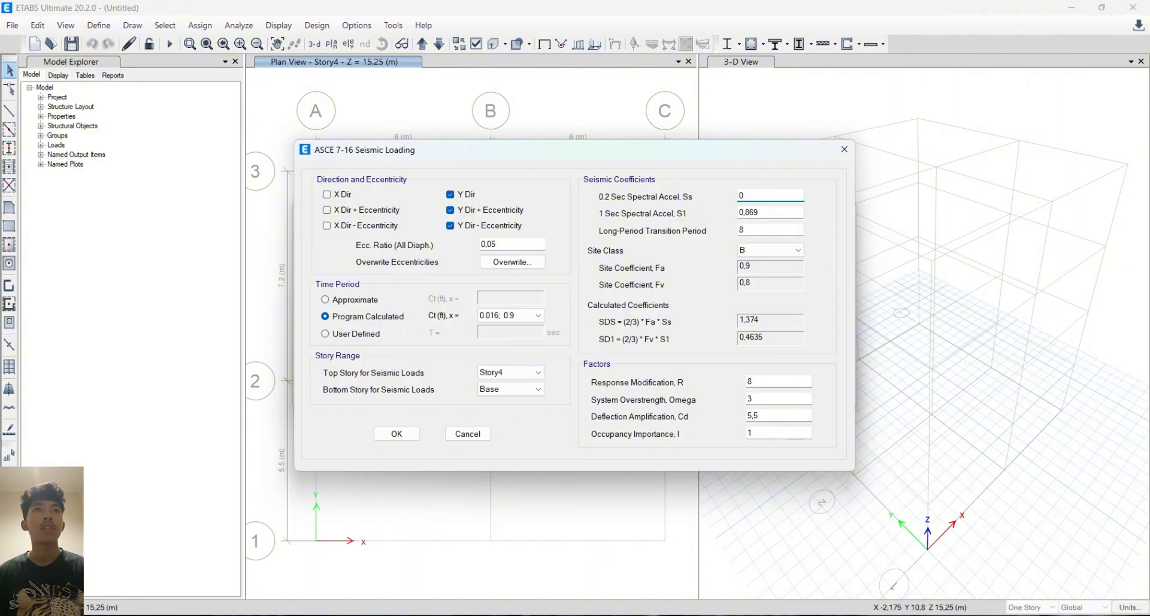
{"action": "type", "text": "71"}
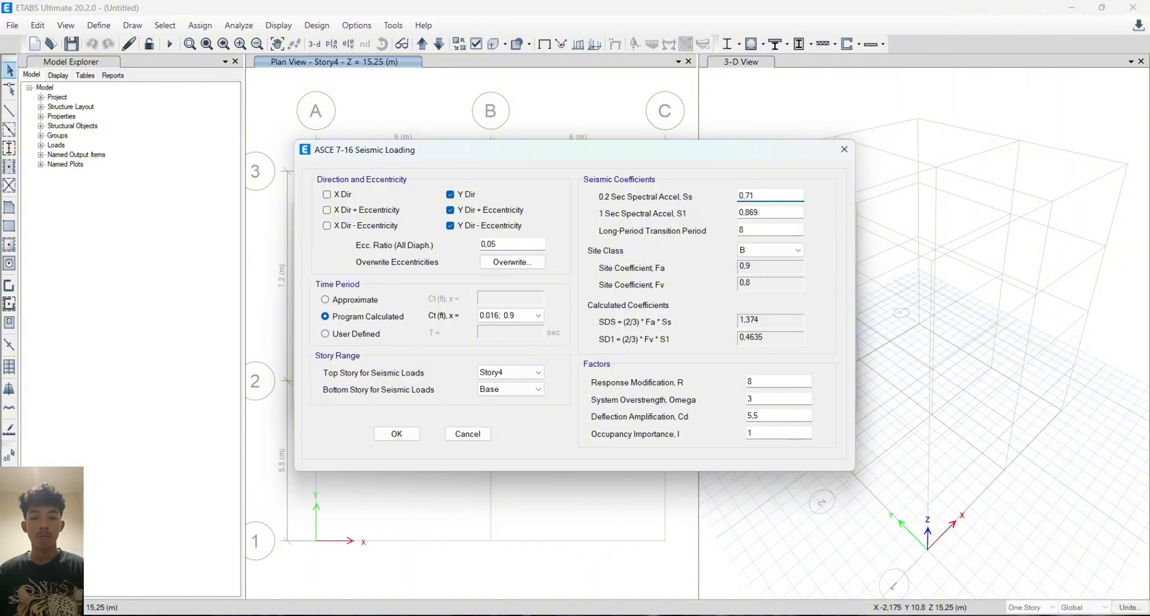
{"action": "left_click", "coordinate": [770, 211]}
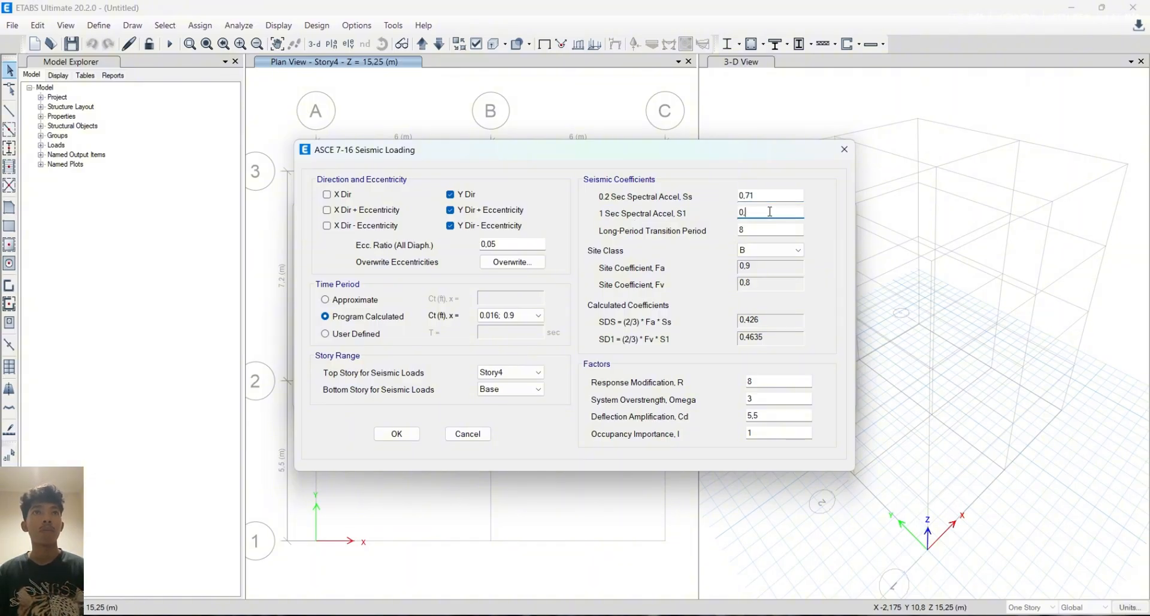
{"action": "type", "text": "63"}
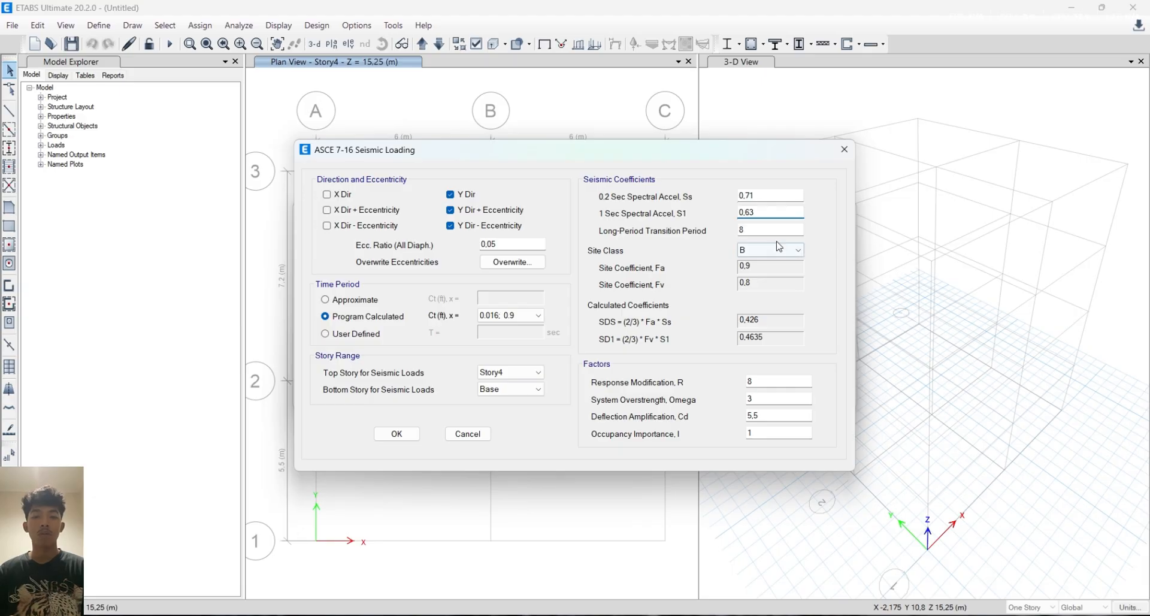
Set the site class for EY to E with site coefficient Fv 2, and accept the seismic loading and load patterns
{"action": "left_click", "coordinate": [777, 252]}
{"action": "left_click", "coordinate": [764, 281]}
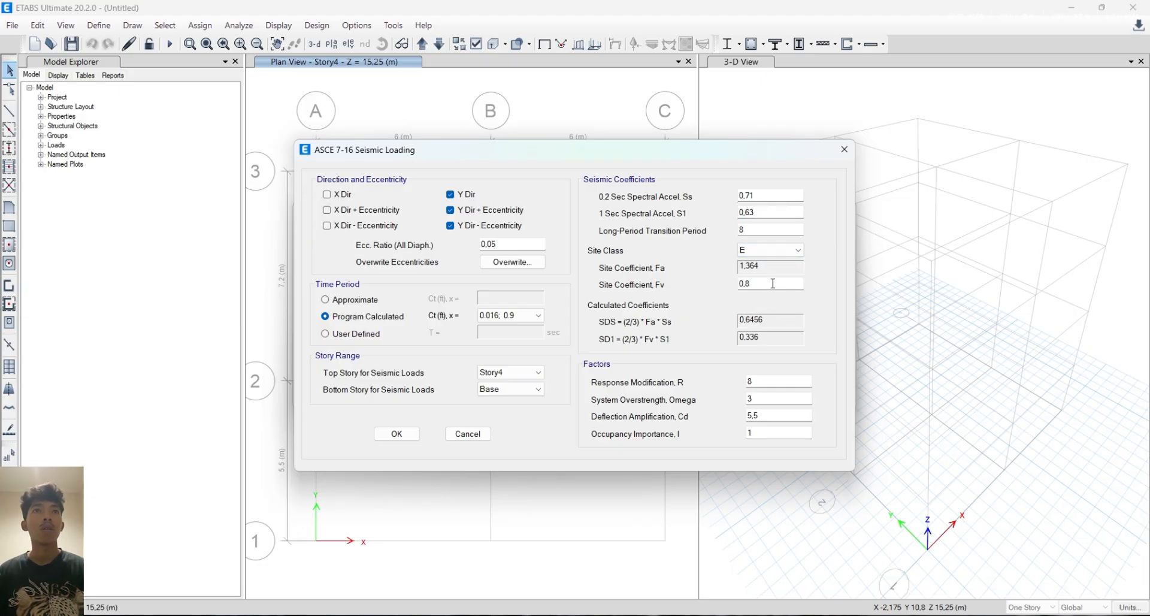
{"action": "key", "text": "Tab"}
{"action": "key", "text": "Tab"}
{"action": "type", "text": "2"}
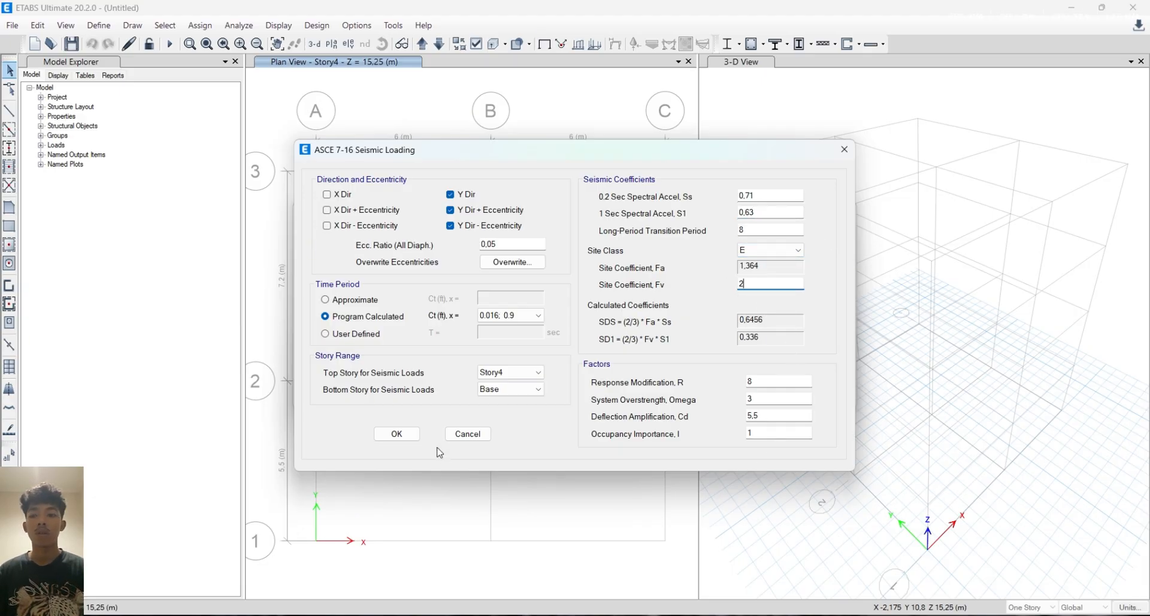
{"action": "left_click", "coordinate": [414, 440]}
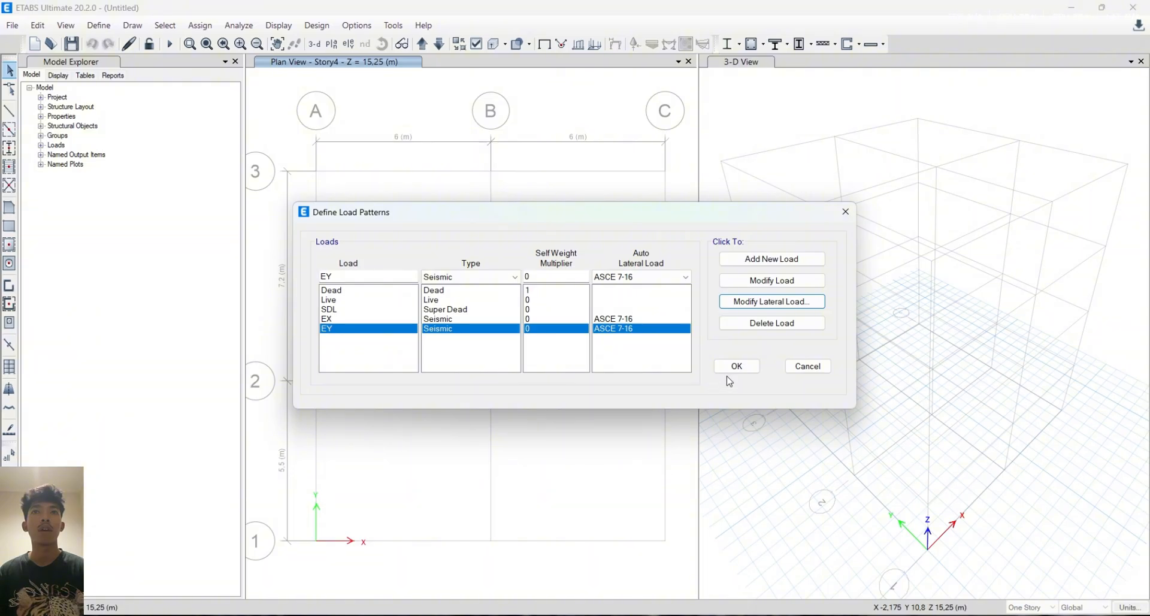
{"action": "left_click", "coordinate": [742, 369]}
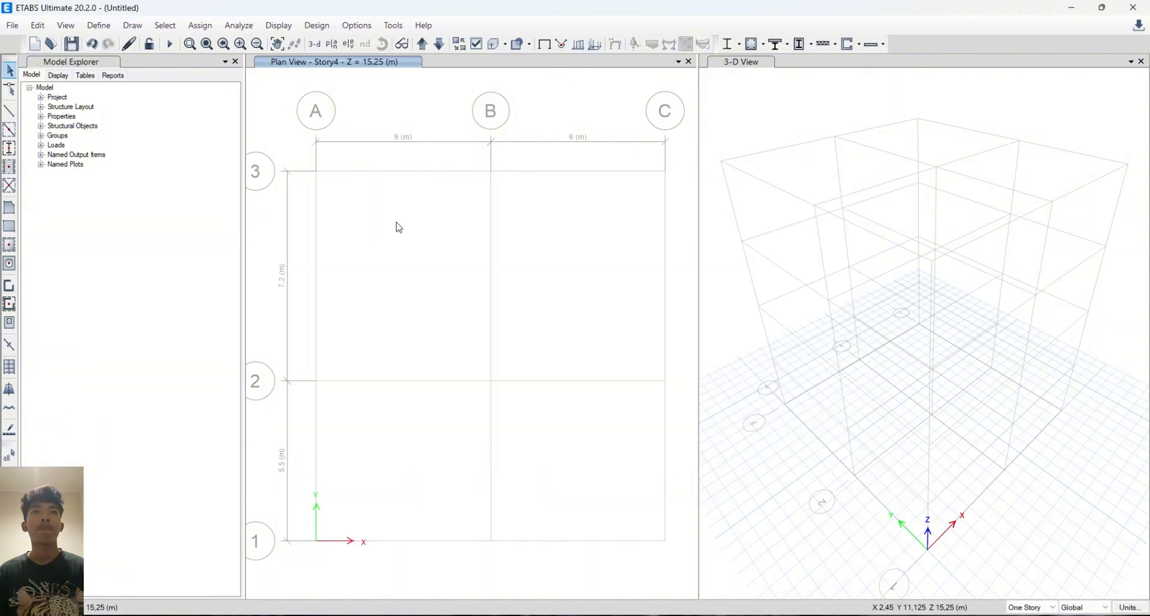
Start a new load case named DX of type Response Spectrum and add one applied acceleration load to it
{"action": "left_click", "coordinate": [98, 25]}
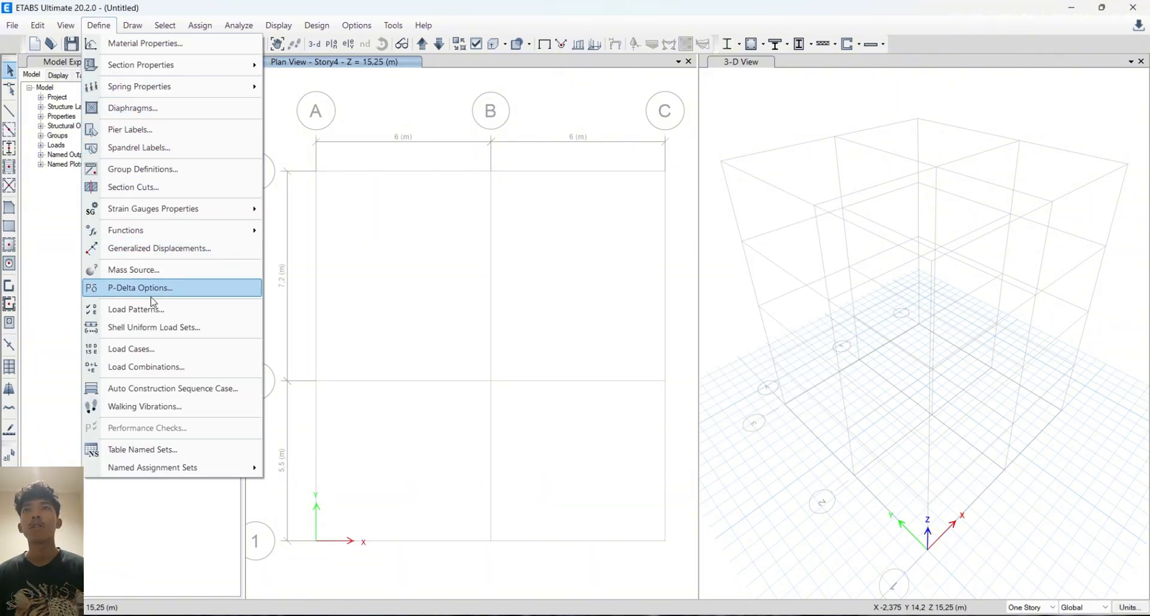
{"action": "left_click", "coordinate": [160, 353]}
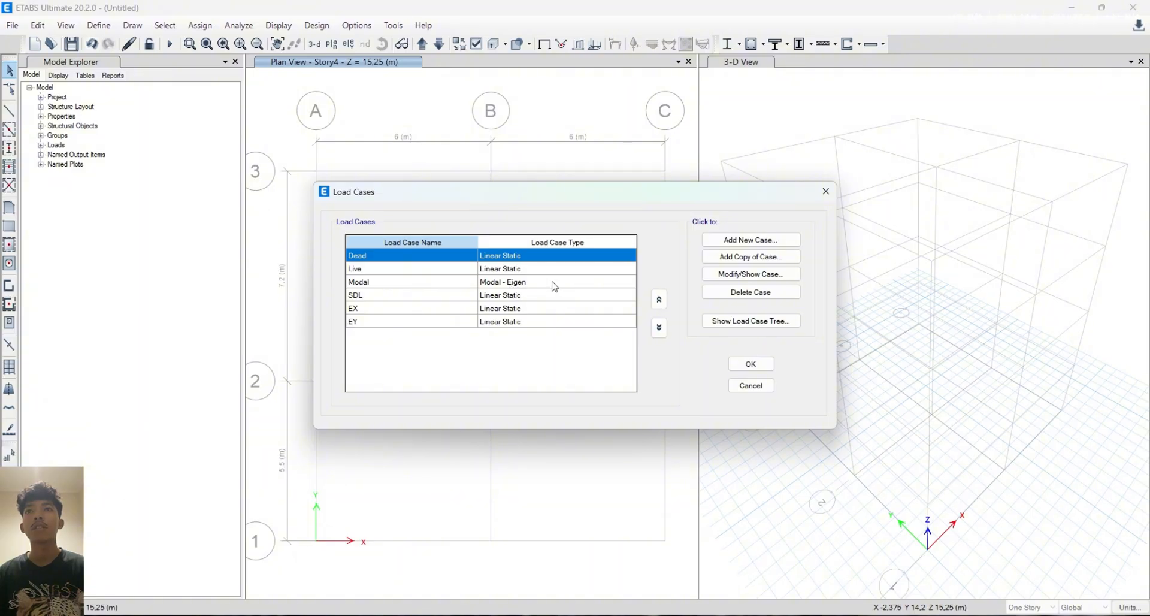
{"action": "left_click", "coordinate": [772, 241]}
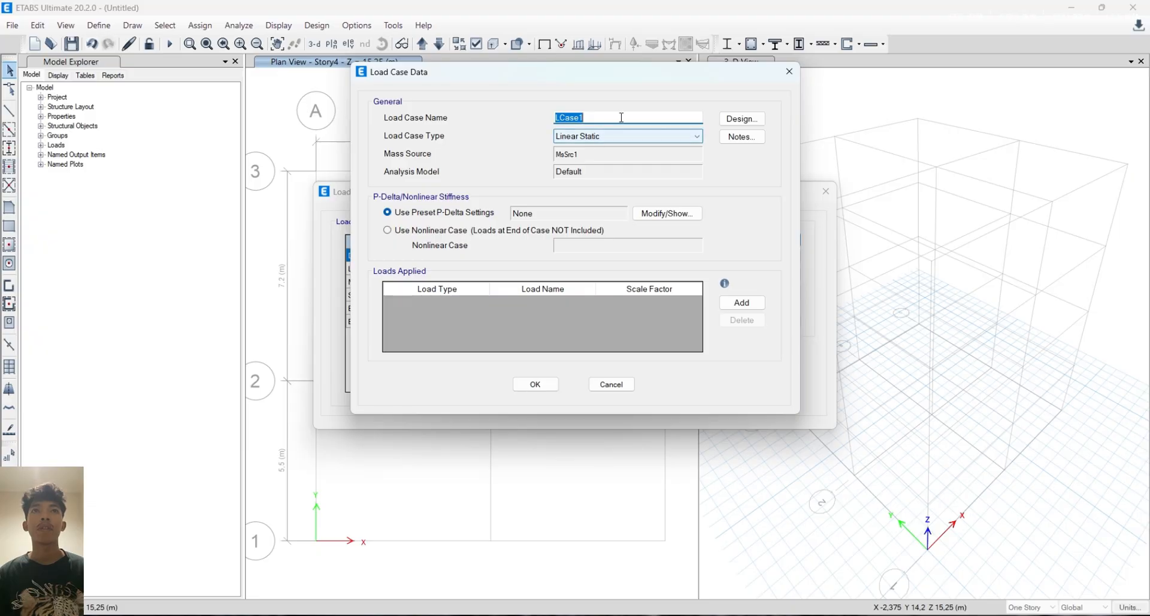
{"action": "type", "text": "DX"}
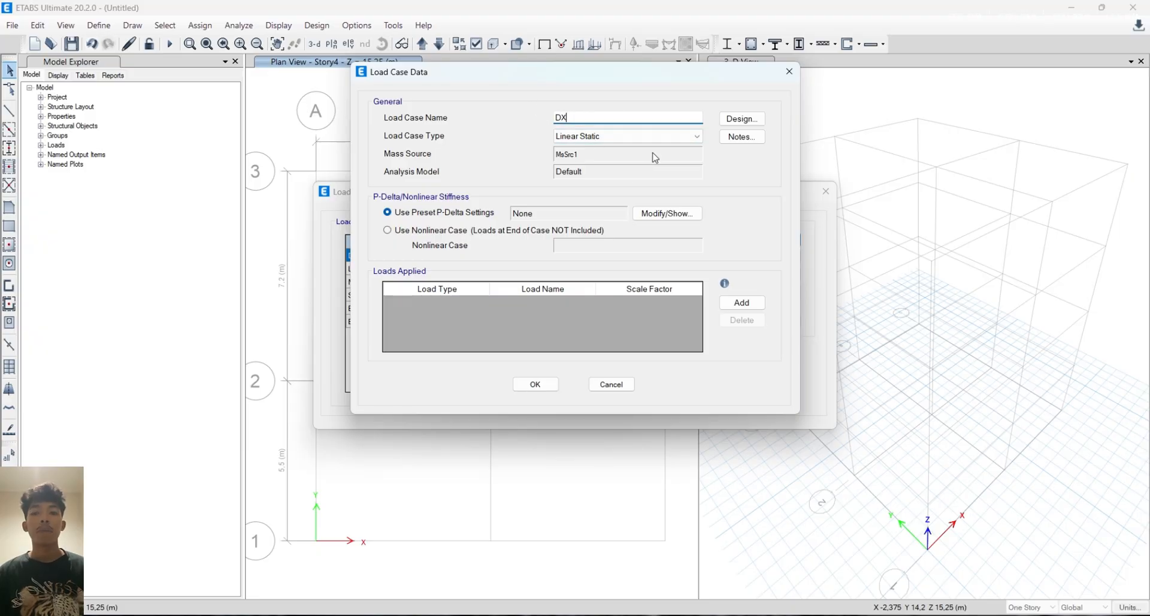
{"action": "left_click", "coordinate": [670, 137]}
{"action": "left_click", "coordinate": [636, 187]}
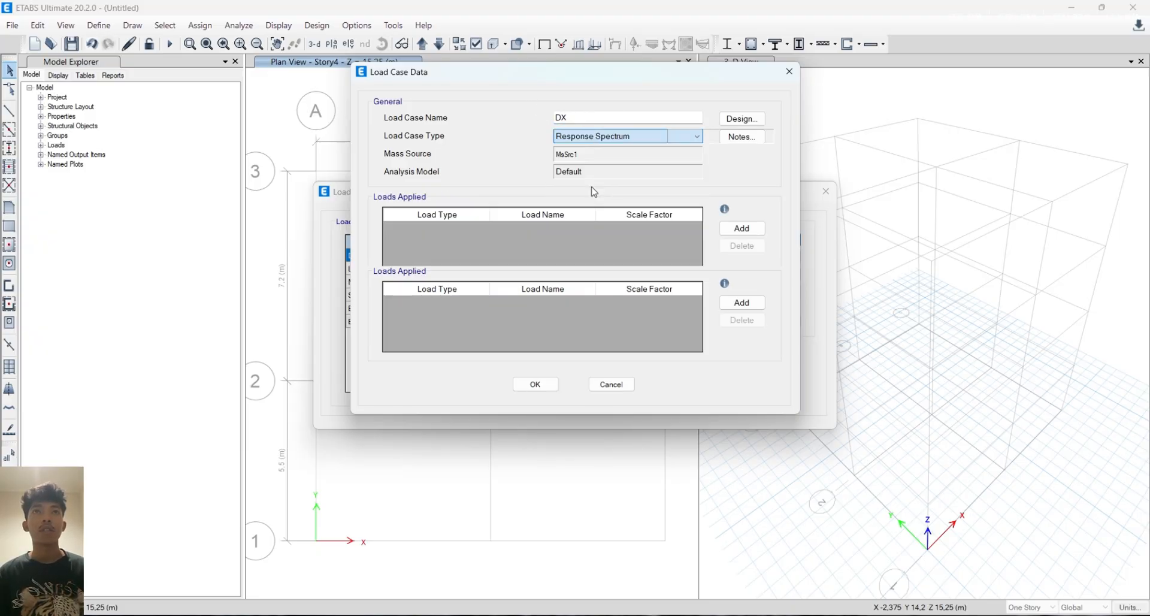
{"action": "left_click", "coordinate": [749, 234]}
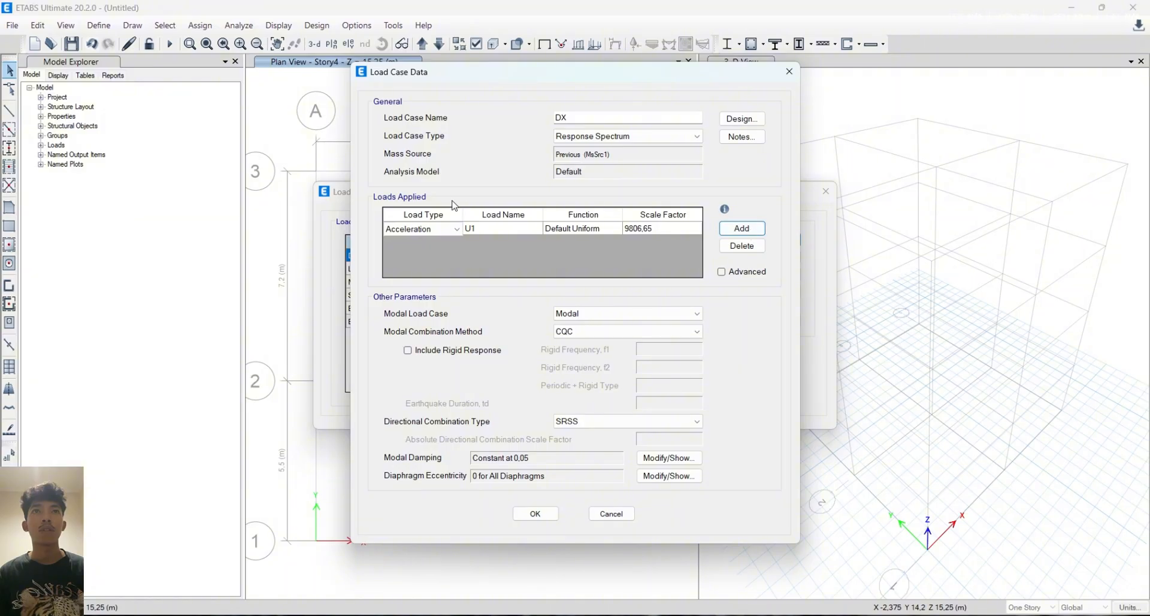
Assign the GEMPA SEMARA... spectrum function to the U1 acceleration of DX, and accept the load case and the load case list
{"action": "left_click", "coordinate": [577, 231]}
{"action": "left_click", "coordinate": [577, 229]}
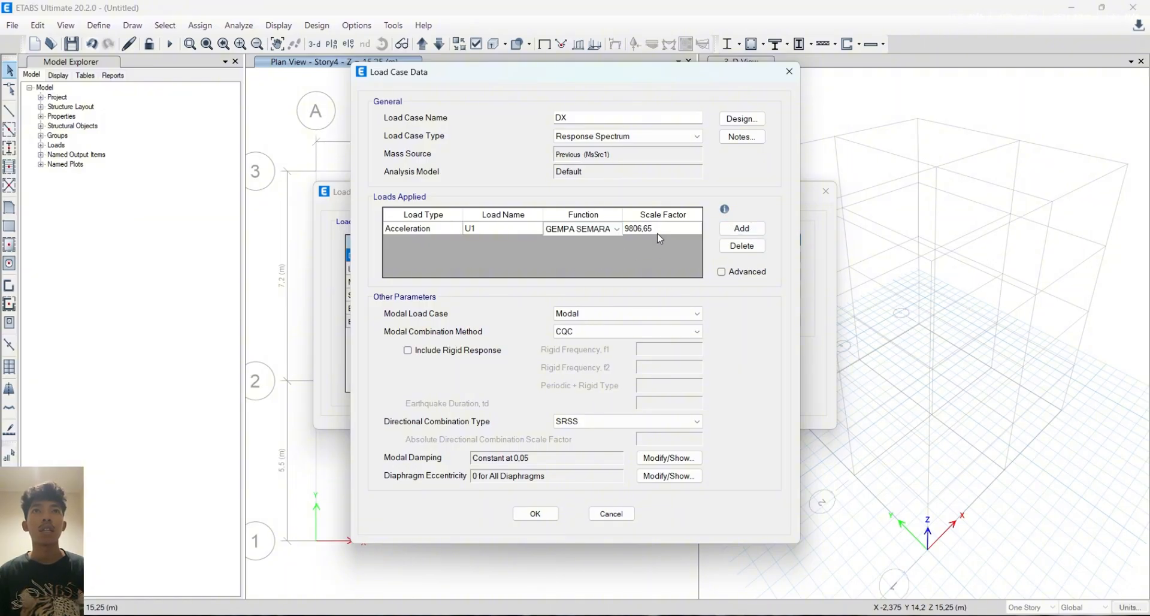
{"action": "left_click", "coordinate": [676, 228]}
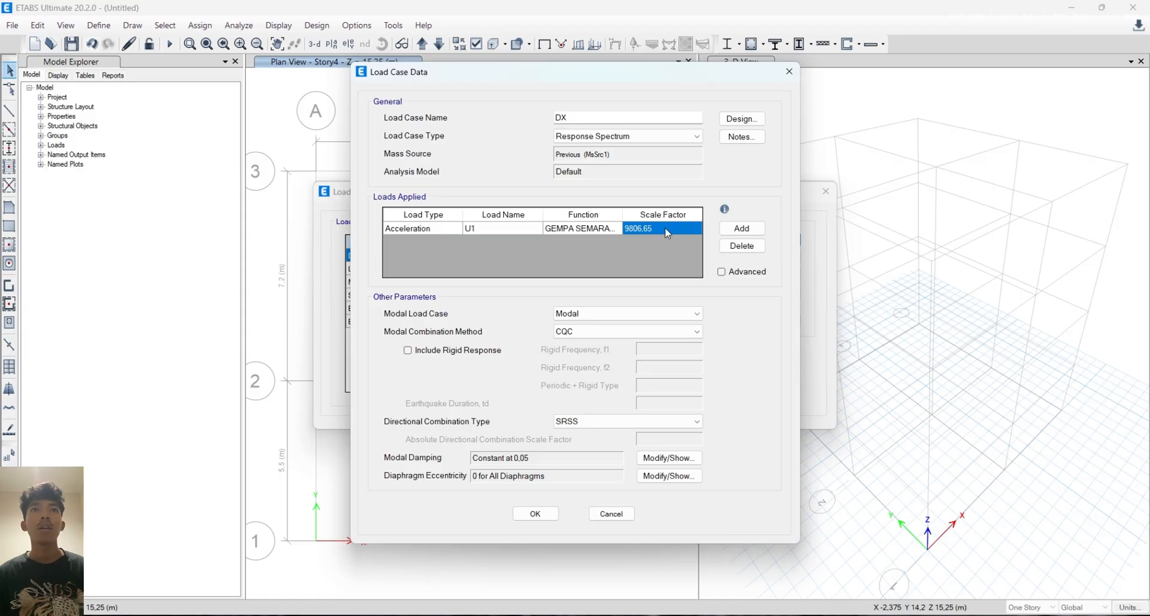
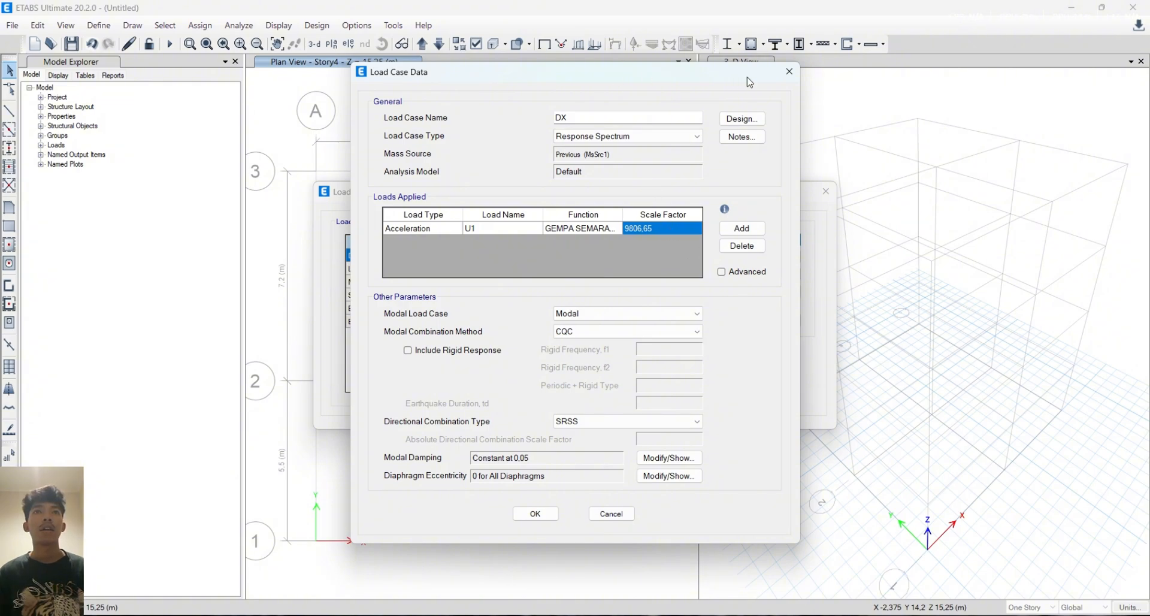
{"action": "left_click", "coordinate": [535, 520]}
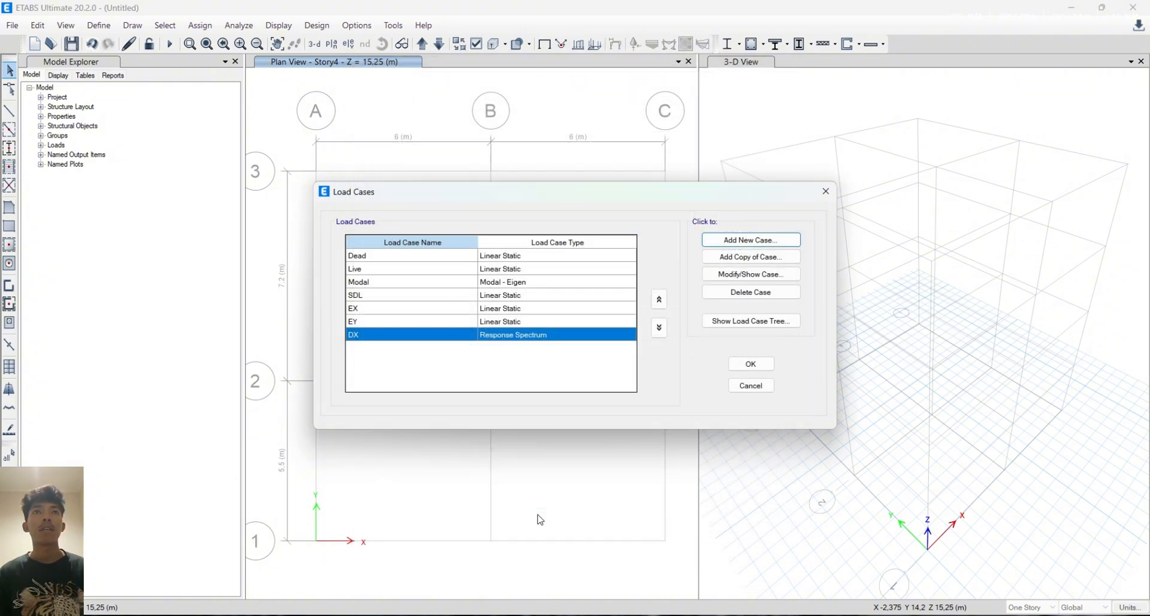
{"action": "left_click", "coordinate": [751, 364]}
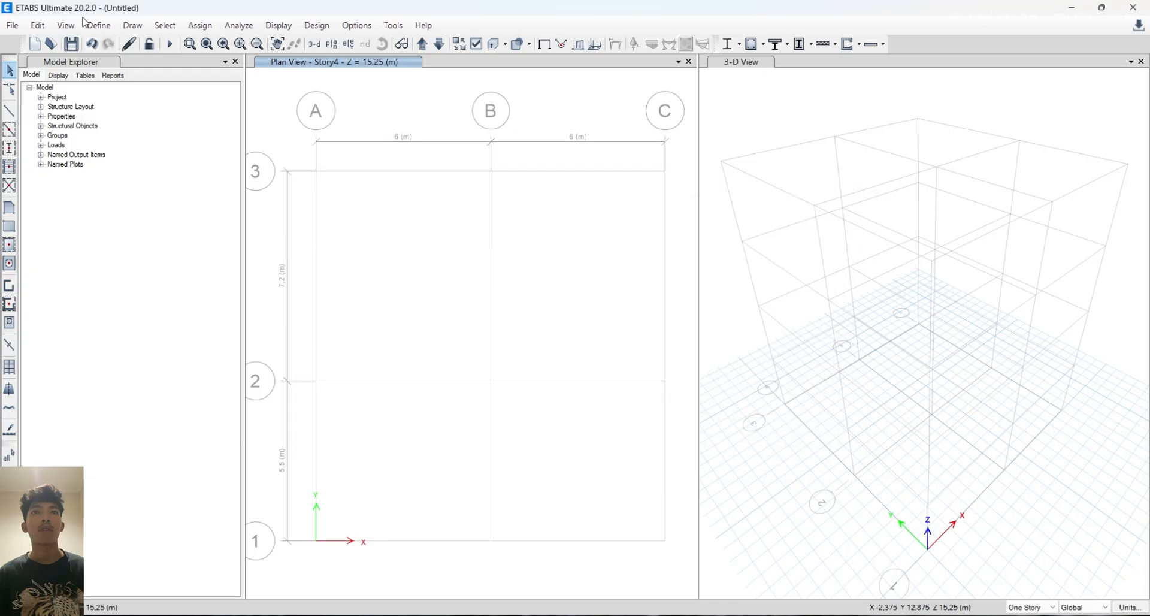
Review the ASCE 7-16 seismic loading of load pattern EX for its response modification factor R
{"action": "left_click", "coordinate": [99, 25]}
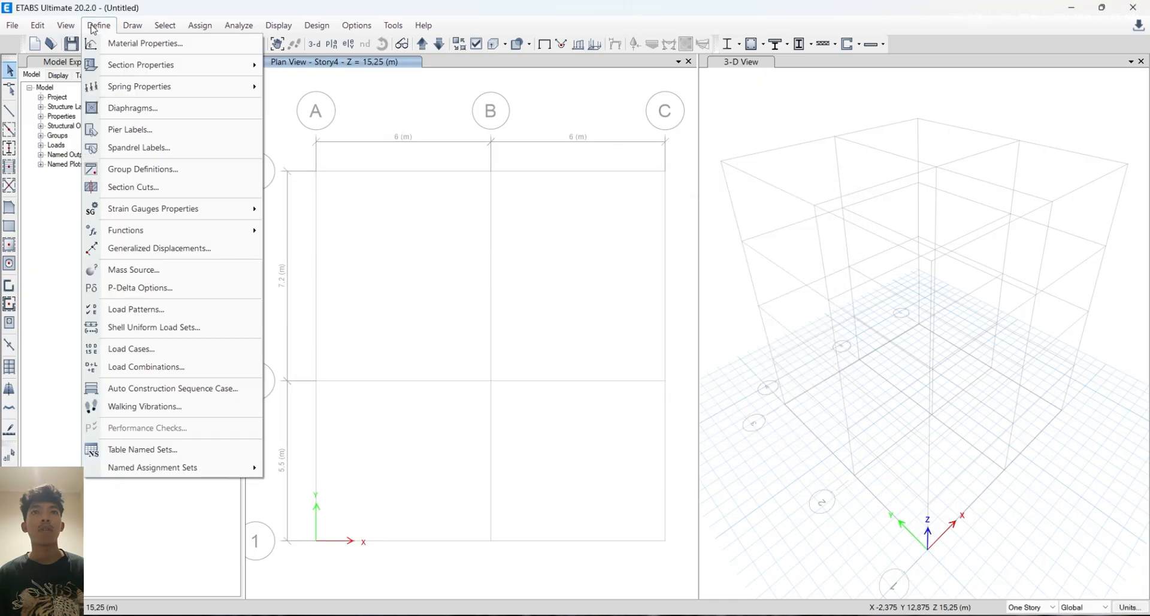
{"action": "left_click", "coordinate": [144, 309]}
{"action": "left_click", "coordinate": [617, 319]}
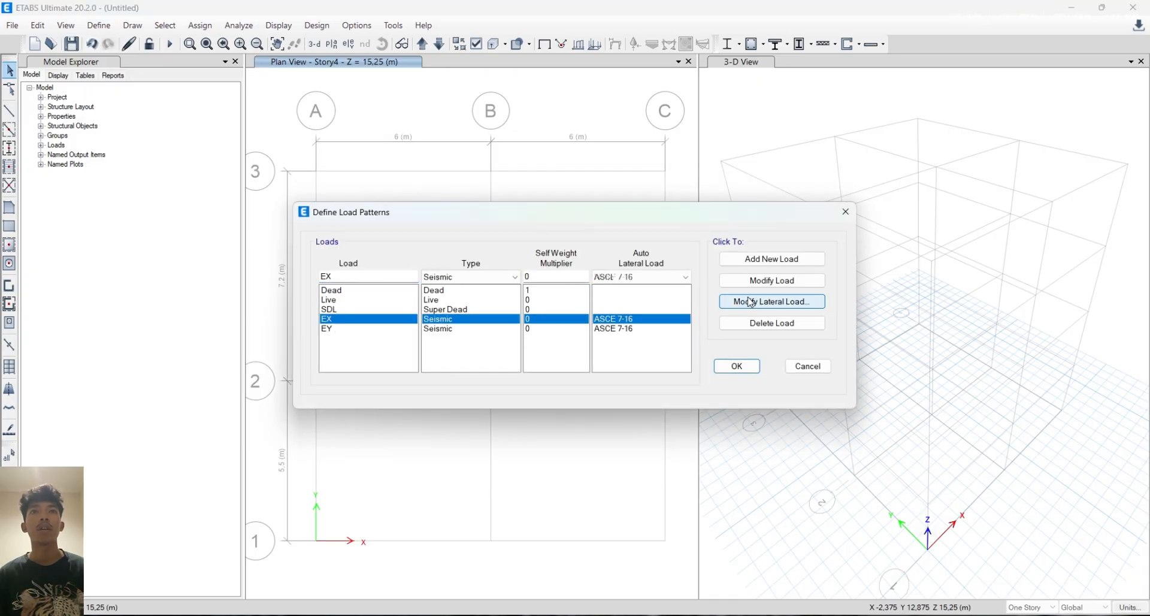
{"action": "left_click", "coordinate": [754, 301]}
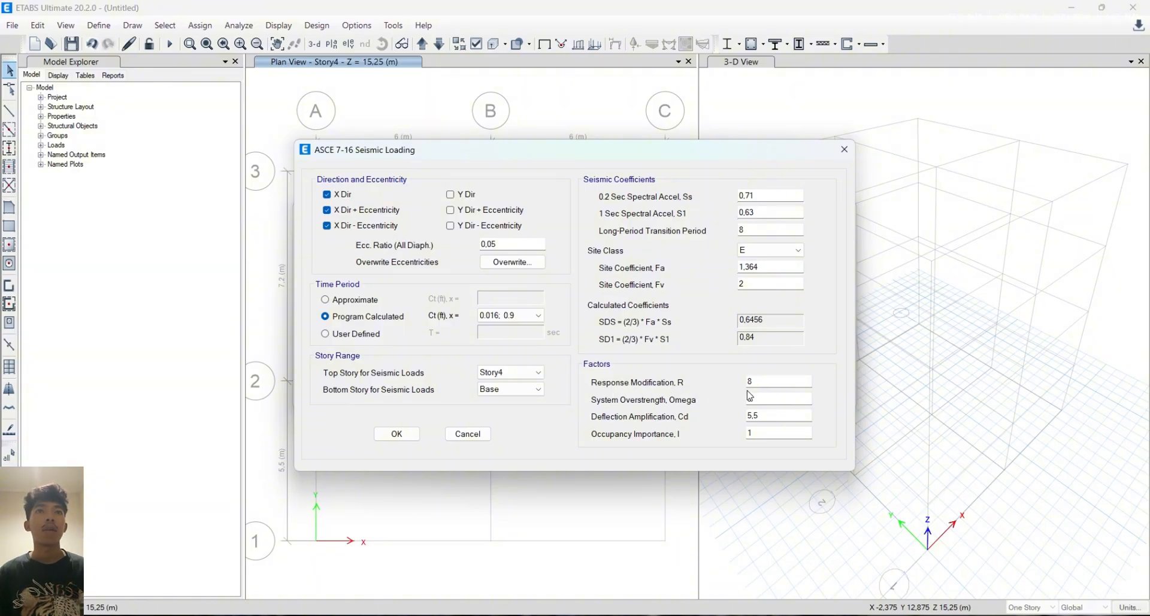
{"action": "left_click", "coordinate": [392, 437]}
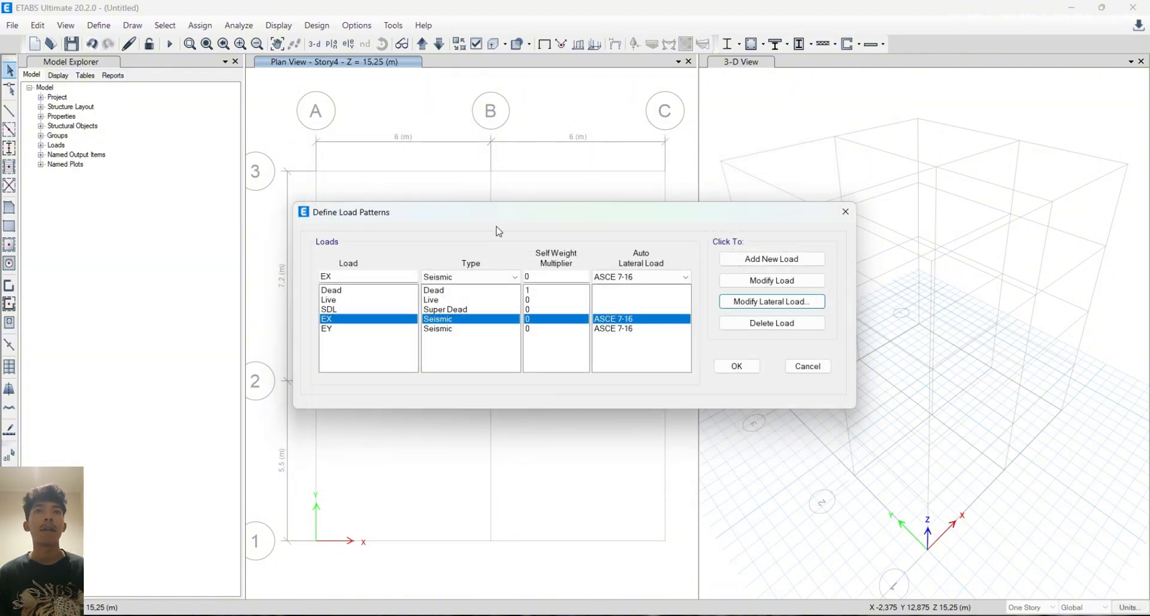
{"action": "left_click", "coordinate": [736, 365]}
Change the U1 scale factor of response spectrum case DX to 9806.65/8 and accept the load case
{"action": "left_click", "coordinate": [98, 26]}
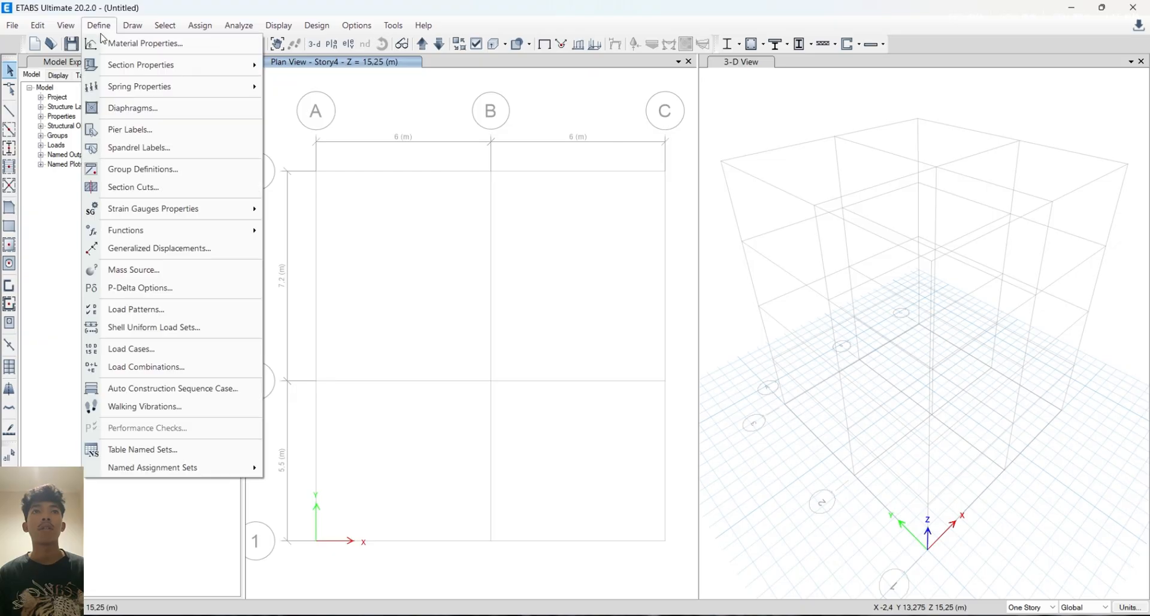
{"action": "left_click", "coordinate": [158, 349]}
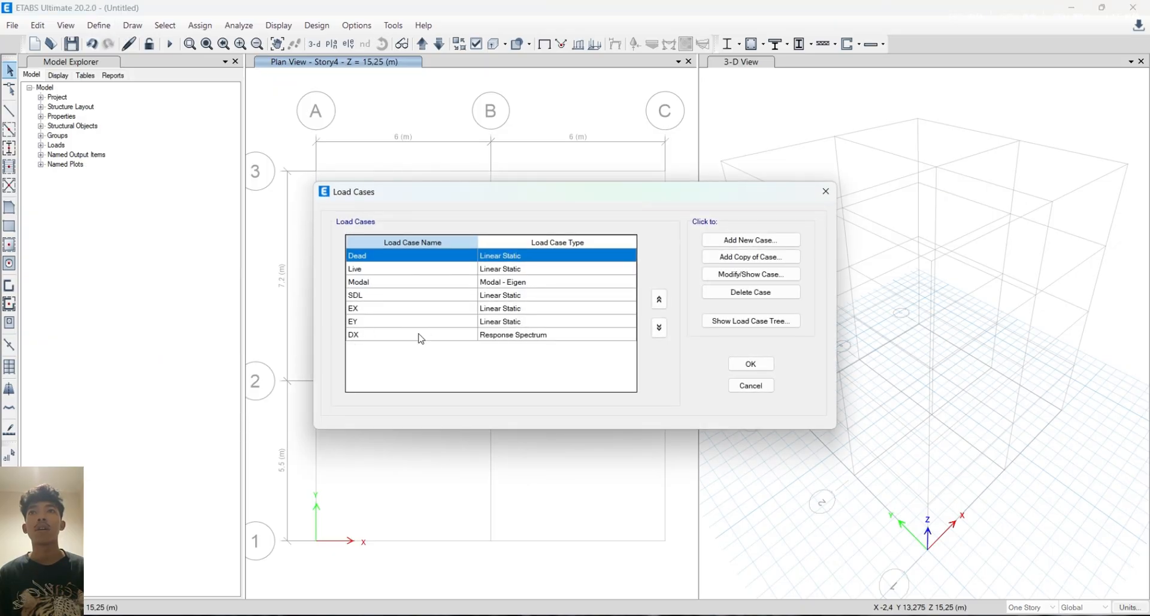
{"action": "left_click", "coordinate": [419, 334]}
{"action": "left_click", "coordinate": [767, 279]}
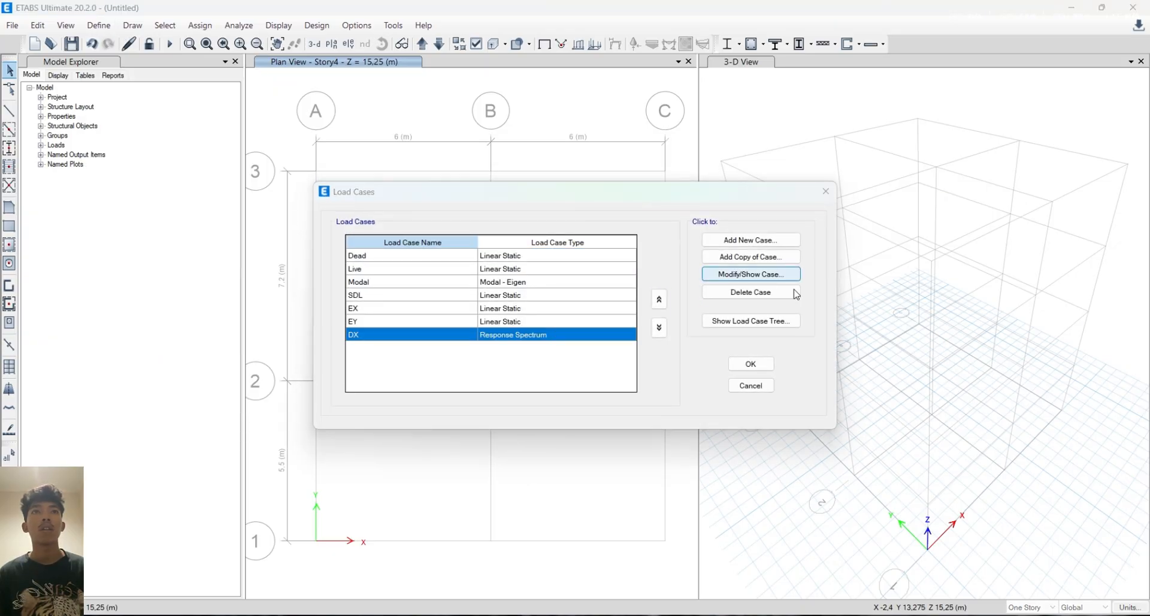
{"action": "left_click", "coordinate": [662, 230]}
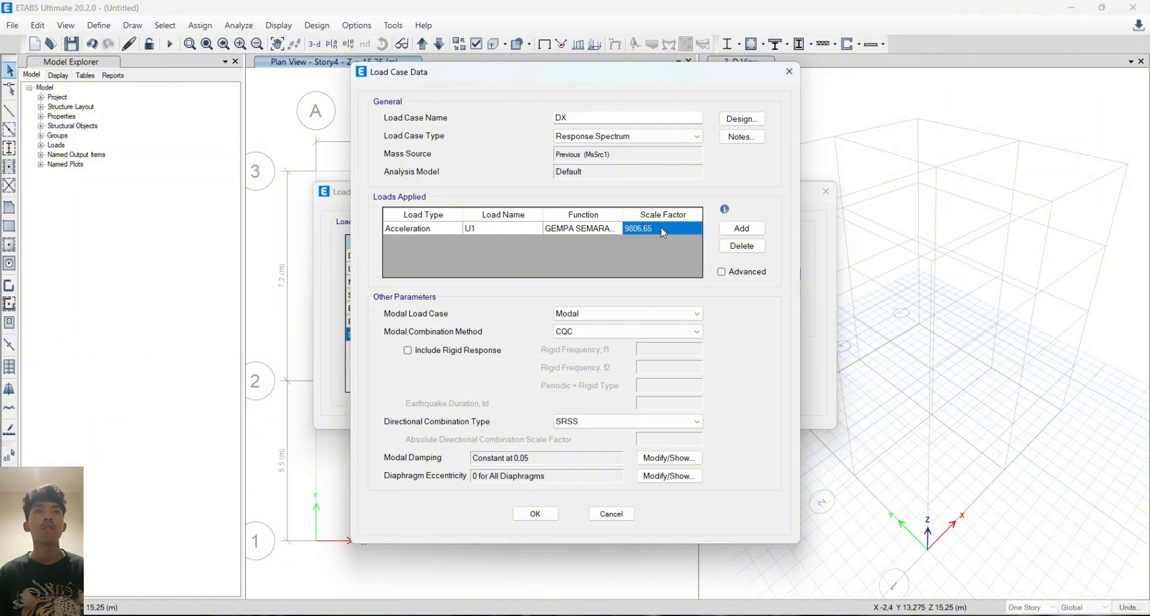
{"action": "left_click", "coordinate": [663, 230]}
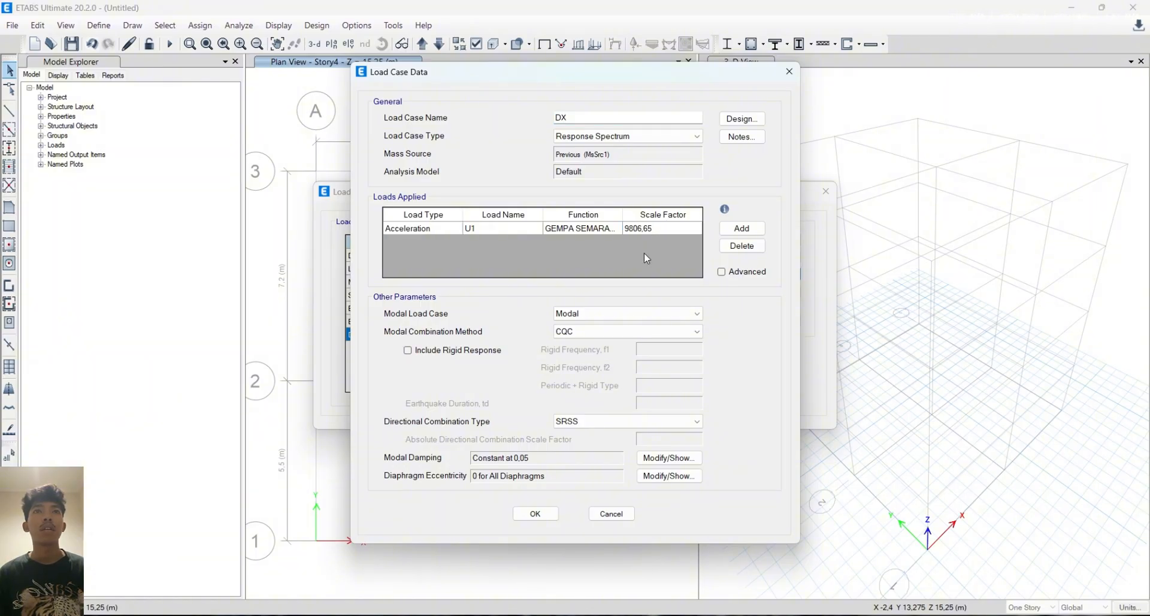
{"action": "type", "text": "?"}
{"action": "key", "text": "BackSpace"}
{"action": "type", "text": "/"}
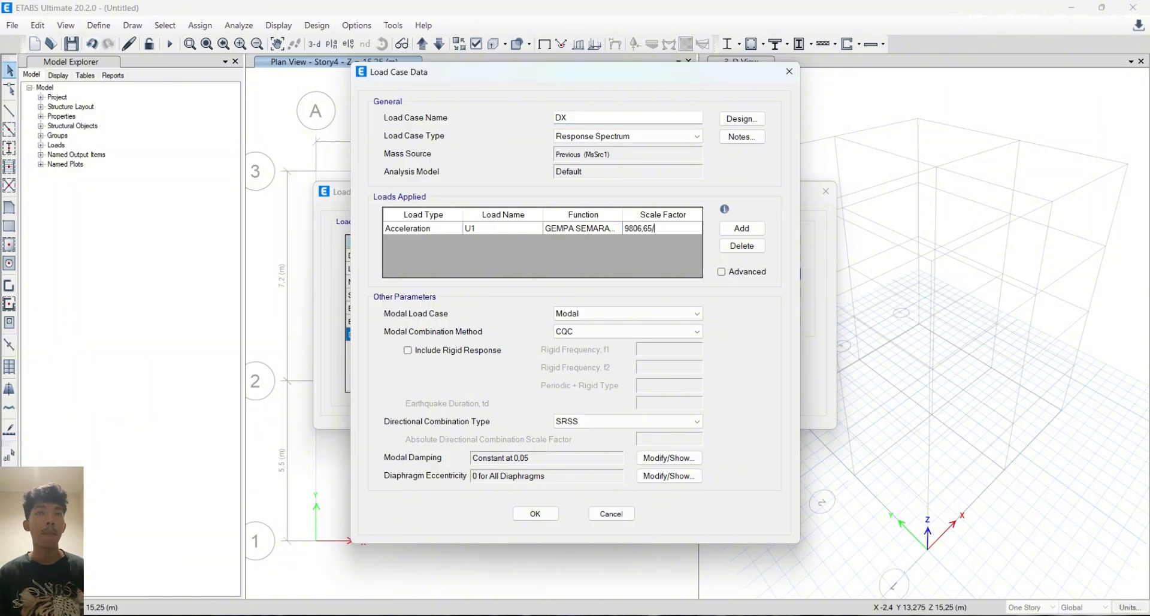
{"action": "type", "text": "8"}
{"action": "key", "text": "Return"}
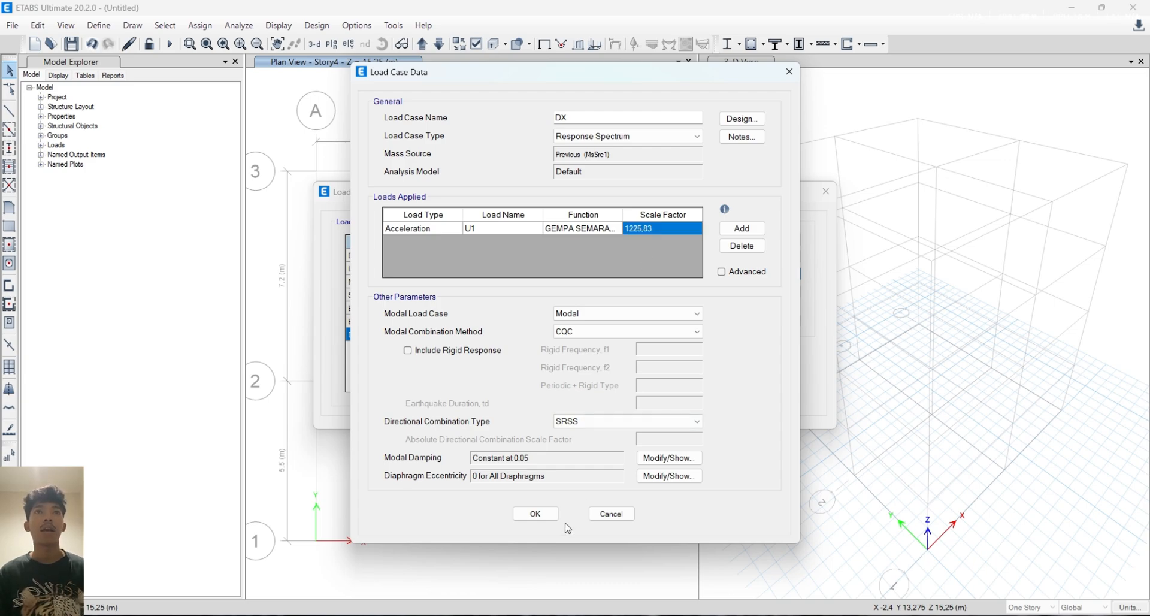
{"action": "left_click", "coordinate": [539, 515]}
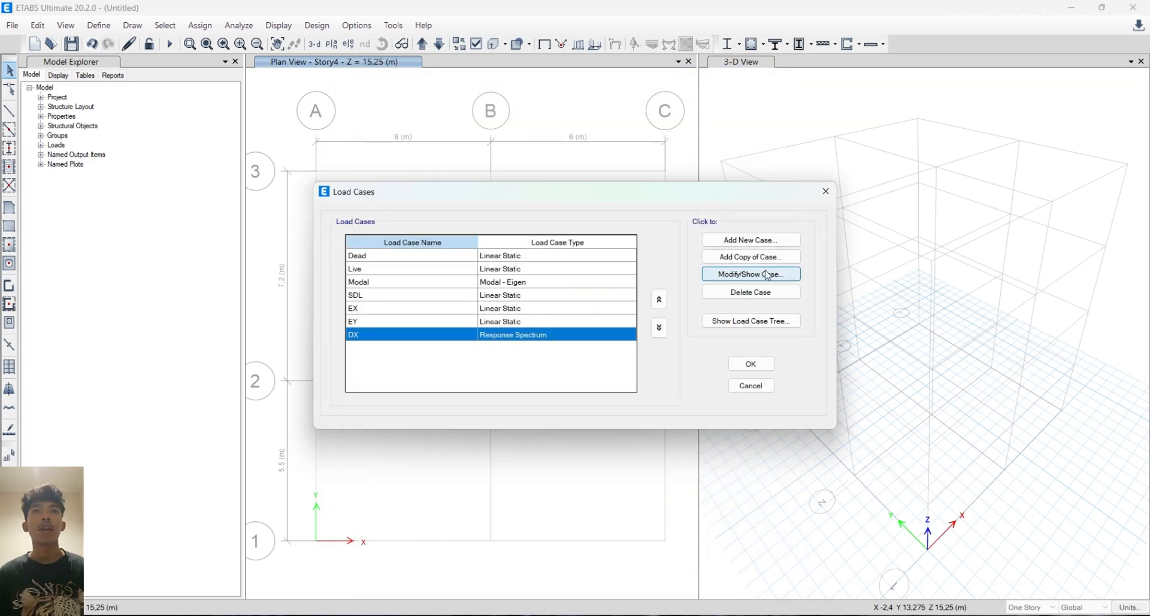
Copy load case DX as DY, set its acceleration load name to U2, and accept the load cases
{"action": "left_click", "coordinate": [777, 256]}
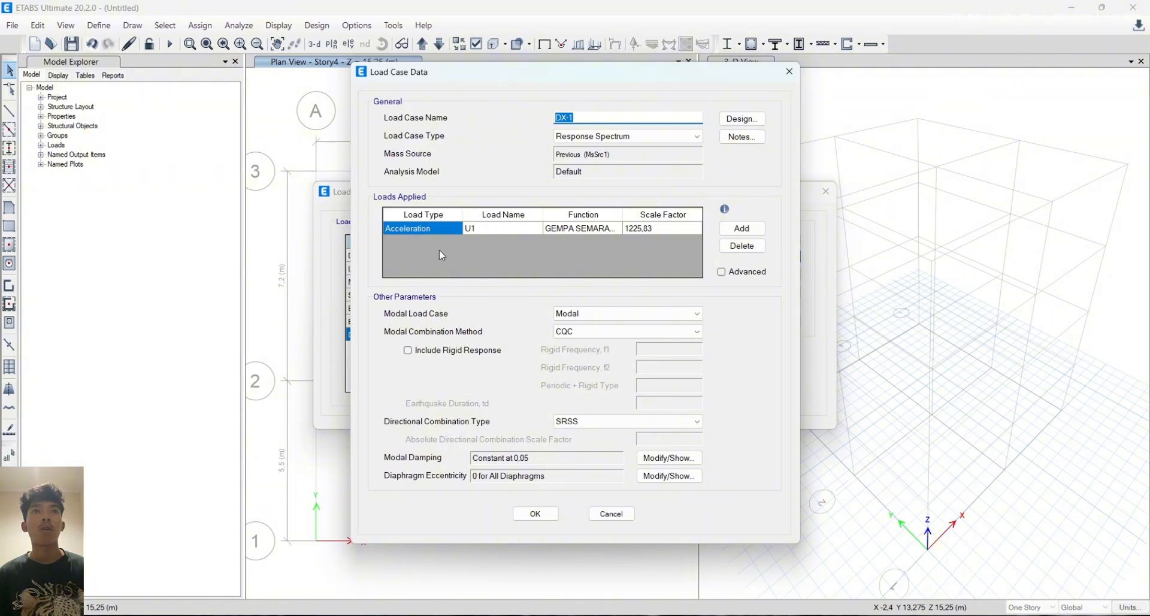
{"action": "left_click", "coordinate": [601, 115]}
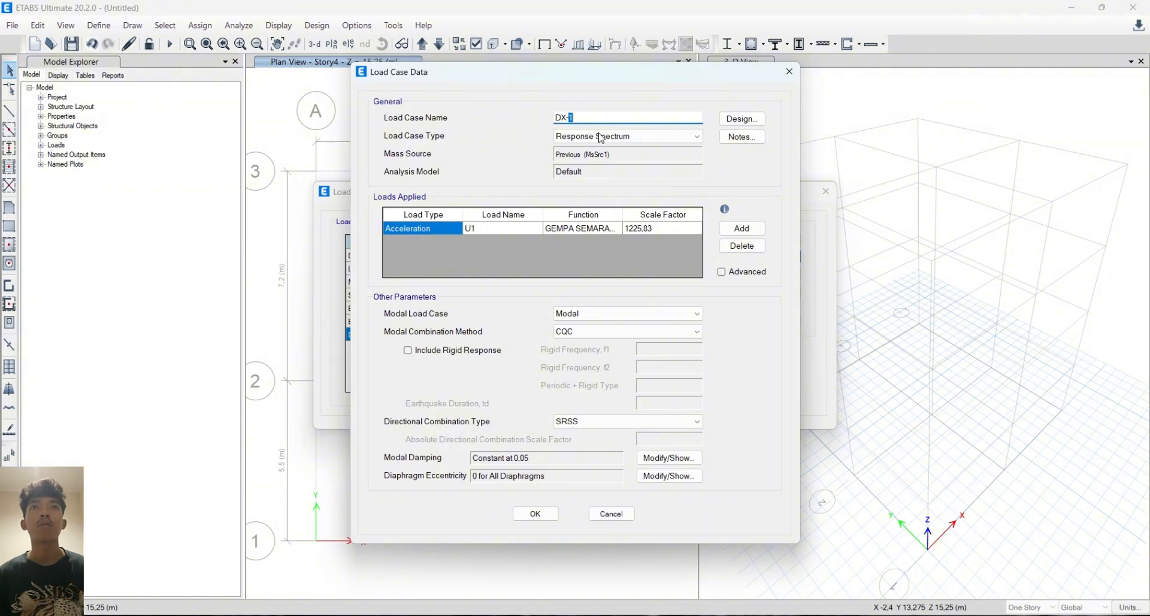
{"action": "key", "text": "BackSpace"}
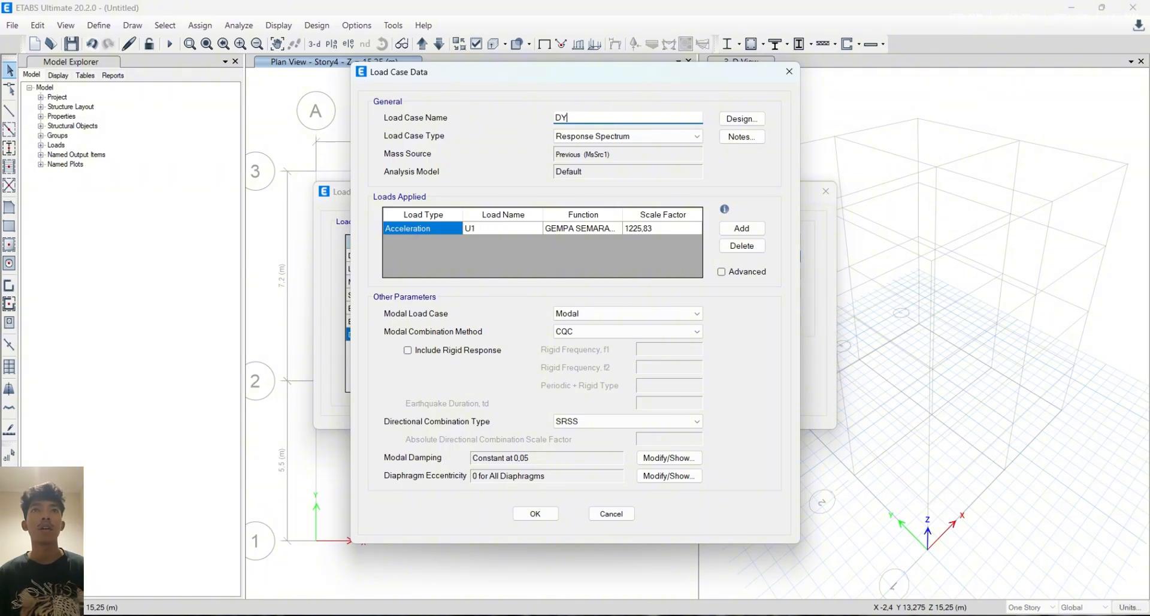
{"action": "left_click", "coordinate": [502, 229]}
{"action": "left_click", "coordinate": [502, 231]}
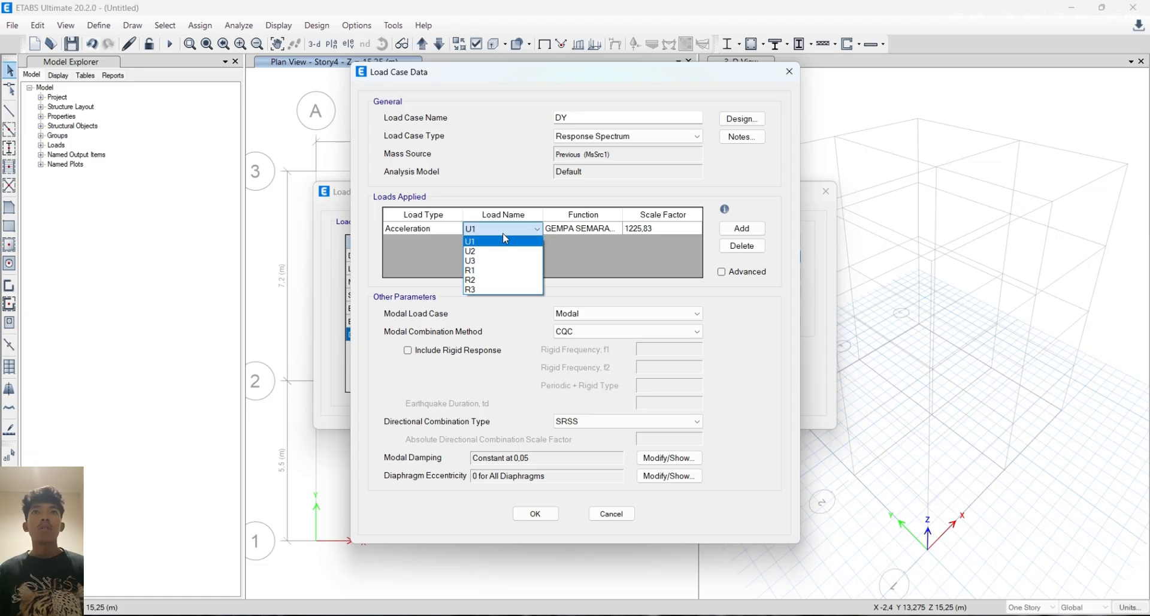
{"action": "left_click", "coordinate": [493, 251]}
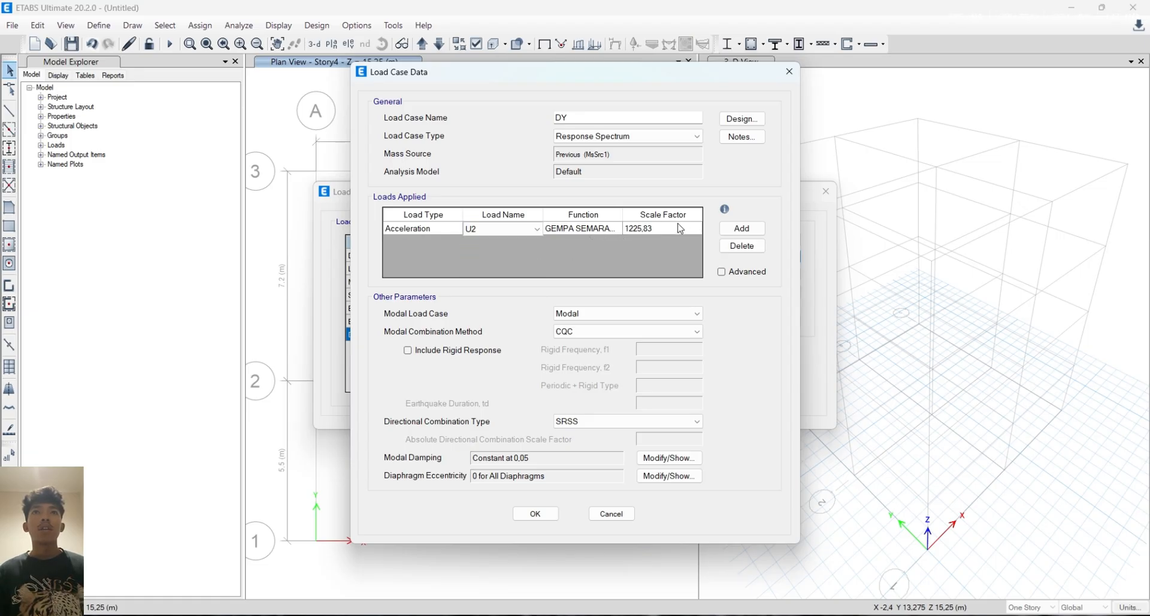
{"action": "left_click", "coordinate": [535, 513]}
{"action": "left_click", "coordinate": [748, 366]}
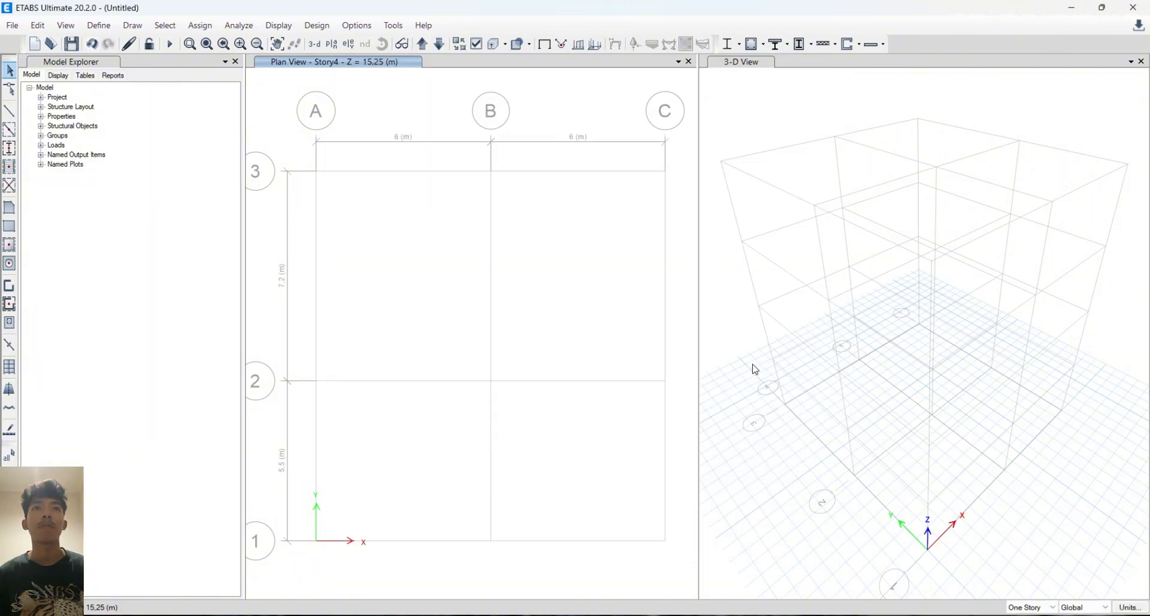
Create a shell uniform load set named BEBAN PLAT HUNIAN and add two load rows to it
{"action": "left_click", "coordinate": [99, 25]}
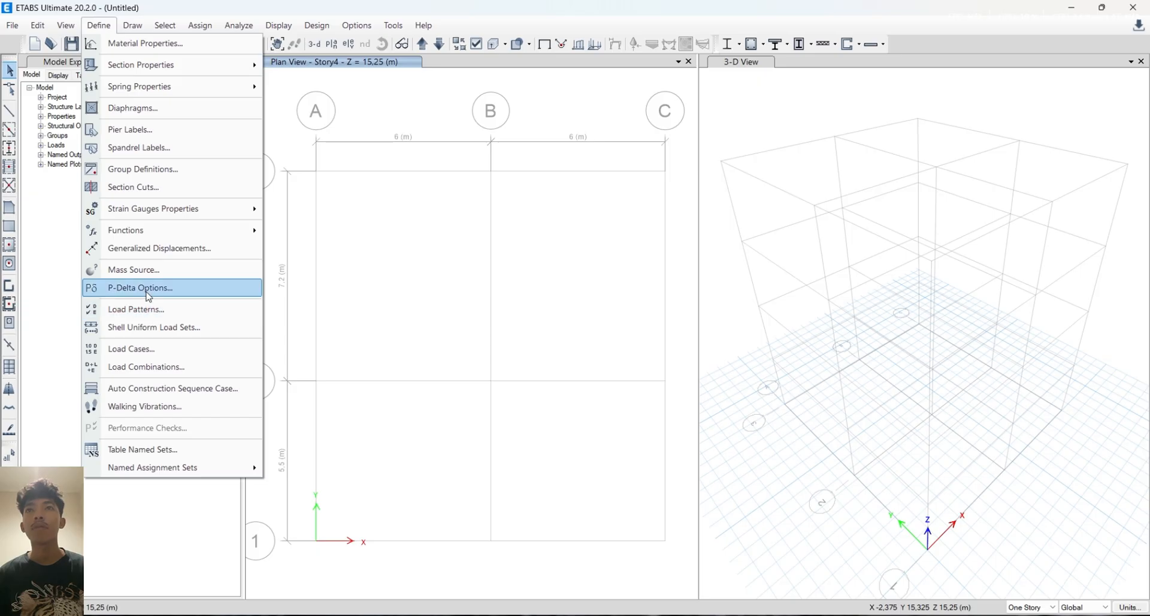
{"action": "left_click", "coordinate": [161, 330]}
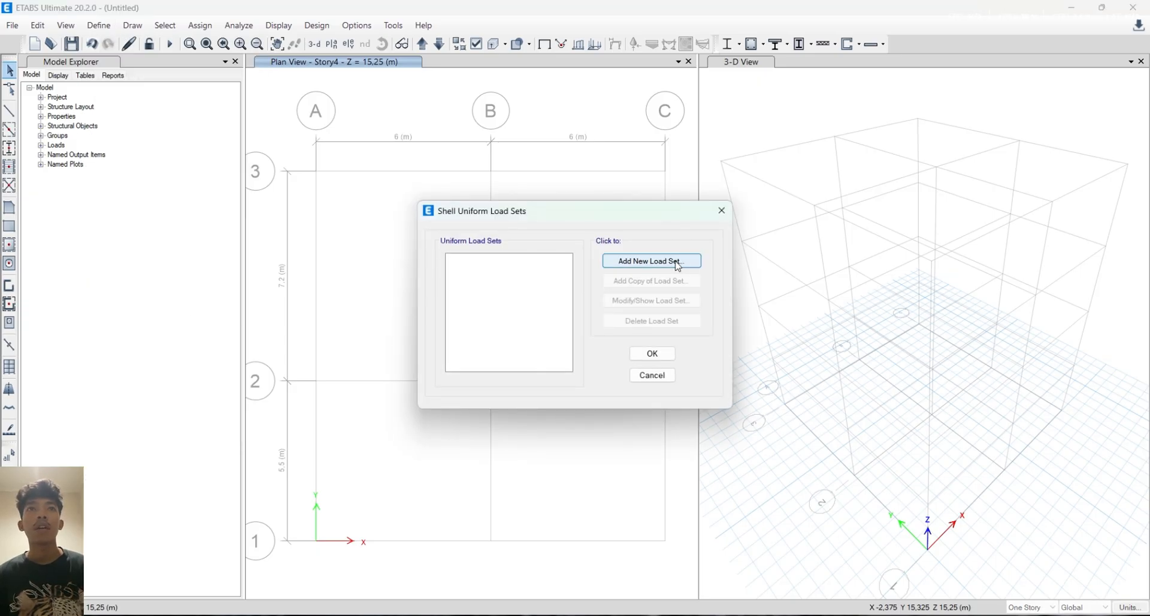
{"action": "left_click", "coordinate": [678, 263]}
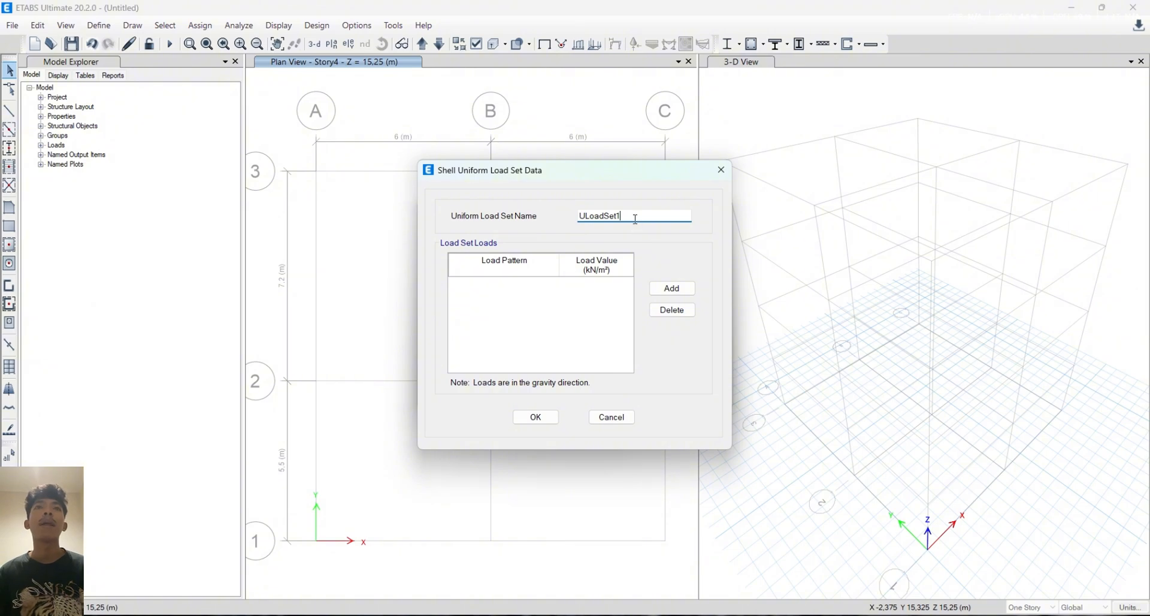
{"action": "left_click_drag", "start_coordinate": [635, 220], "coordinate": [514, 226]}
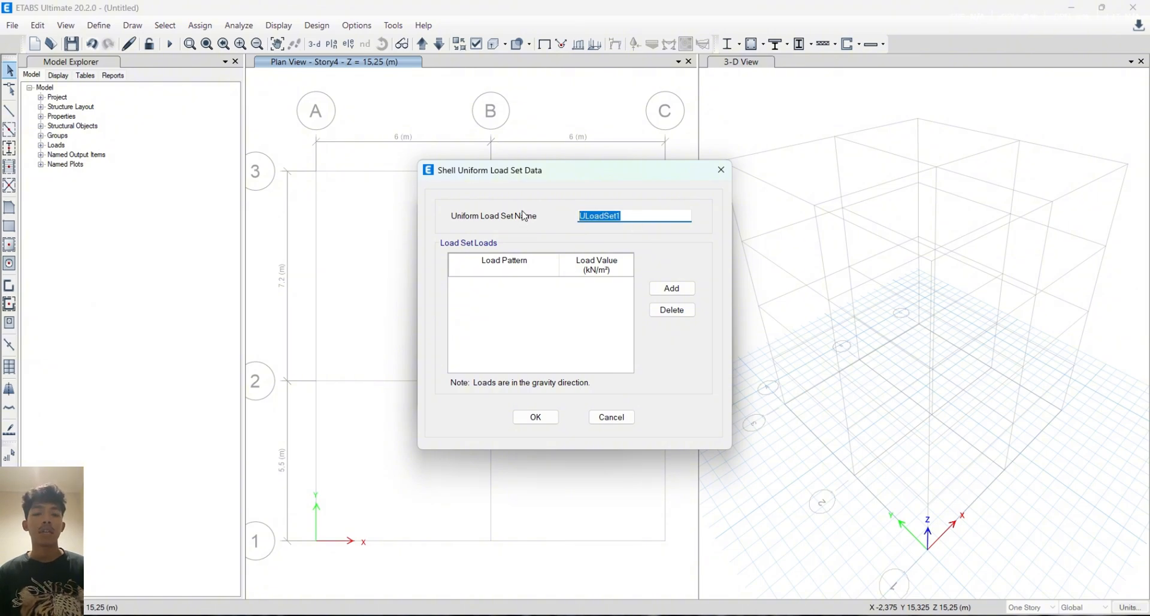
{"action": "type", "text": "BEBAN PLAT HUNIAN"}
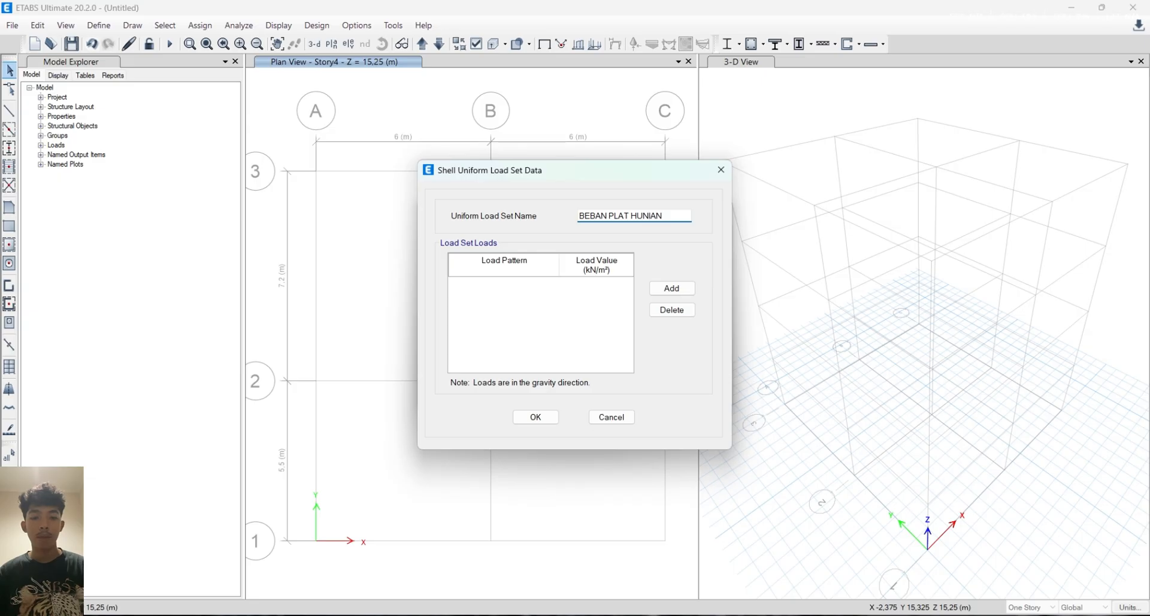
{"action": "left_click", "coordinate": [671, 289]}
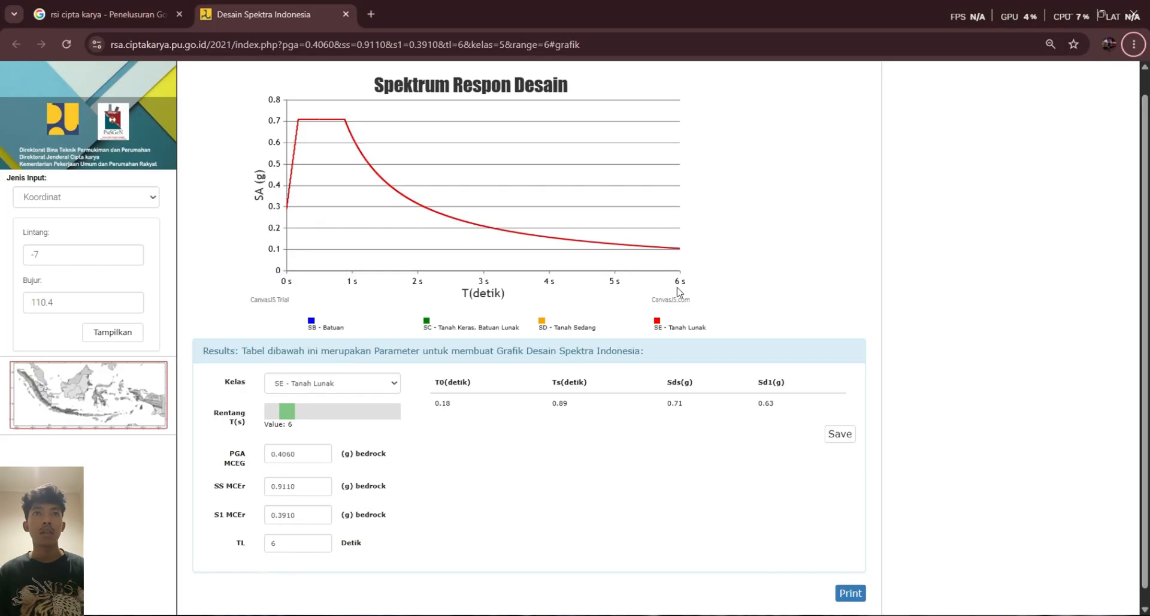
Switch to the Beban workbook in Excel, look up the SDL total and LL for Plat Lantai 2-4, and return to ETABS
{"action": "key", "text": "alt+Tab"}
{"action": "left_click", "coordinate": [698, 413]}
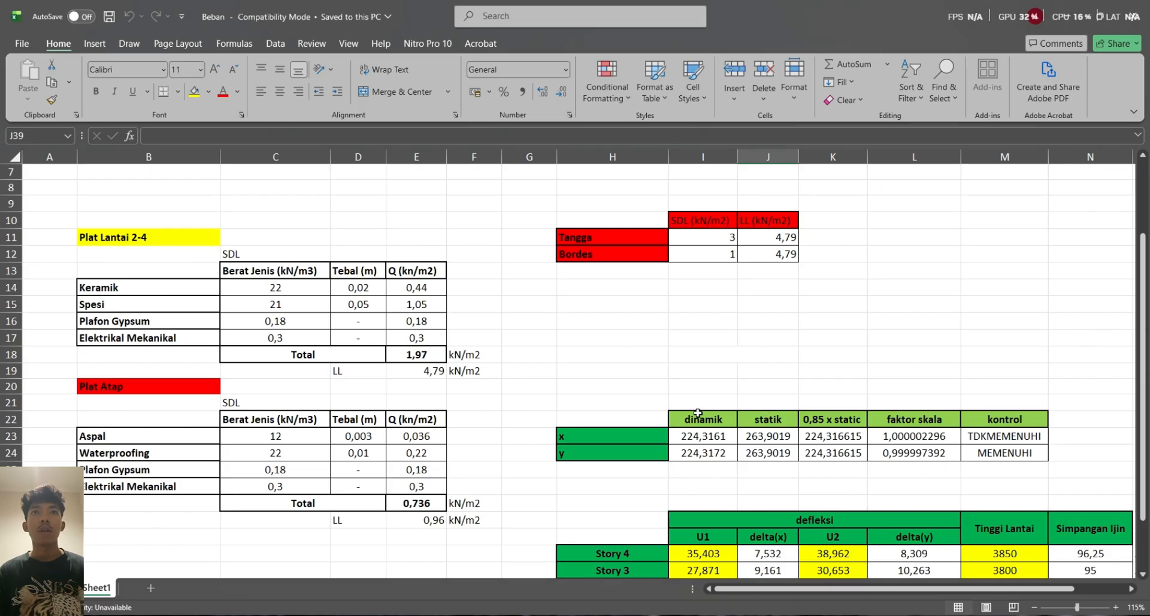
{"action": "scroll", "coordinate": [396, 350], "scroll_direction": "up", "scroll_amount": 1}
{"action": "scroll", "coordinate": [396, 349], "scroll_direction": "down", "scroll_amount": 2}
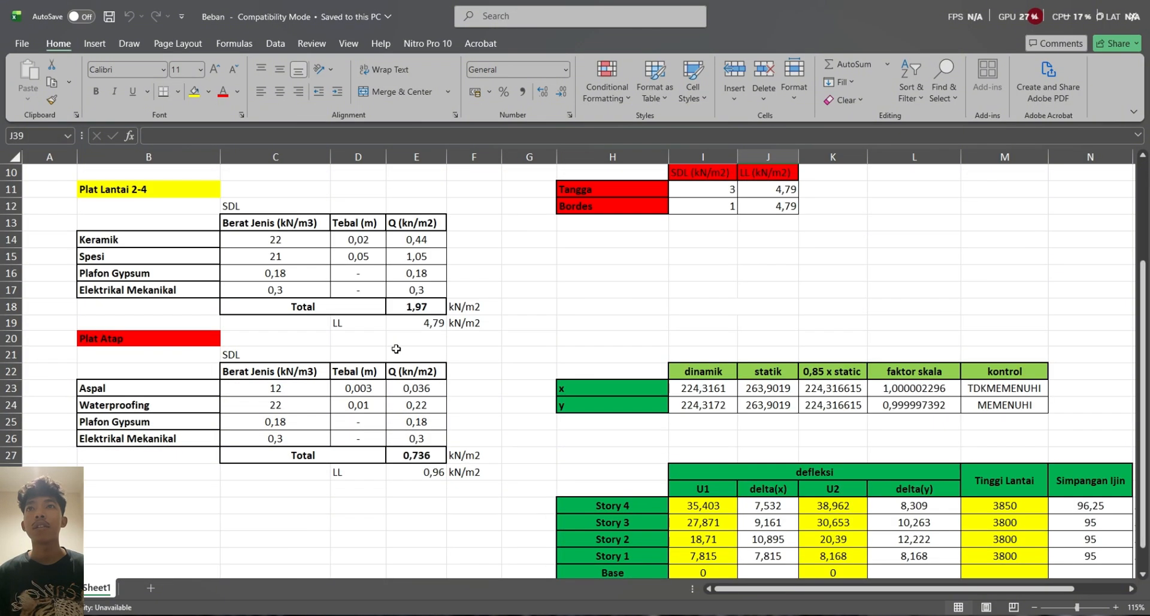
{"action": "scroll", "coordinate": [392, 350], "scroll_direction": "up", "scroll_amount": 1}
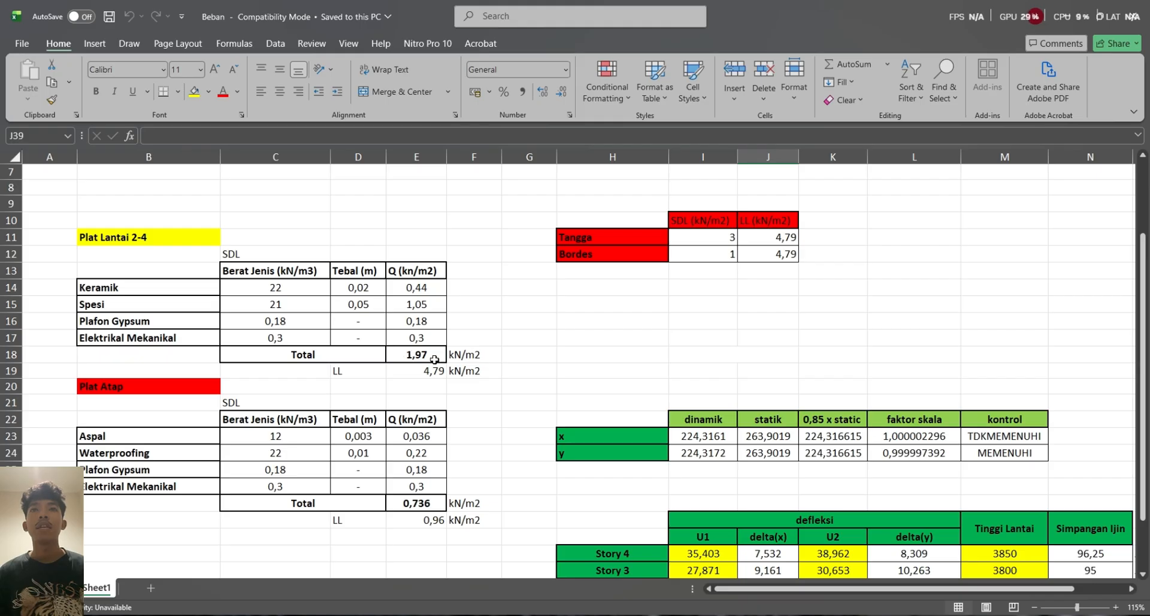
{"action": "key", "text": "alt+Tab"}
{"action": "key", "text": "alt+Tab"}
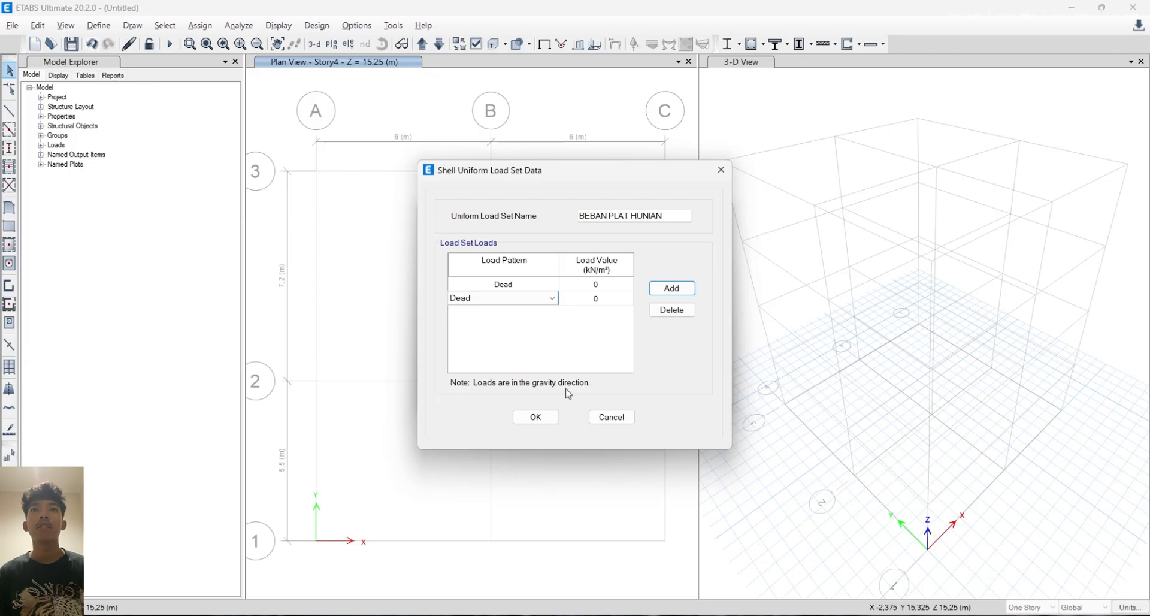
In BEBAN PLAT HUNIAN, set the Dead load value in the first row to 1,97 kN/m² and the second row's pattern to Live
{"action": "left_click", "coordinate": [597, 285]}
{"action": "type", "text": "1,97"}
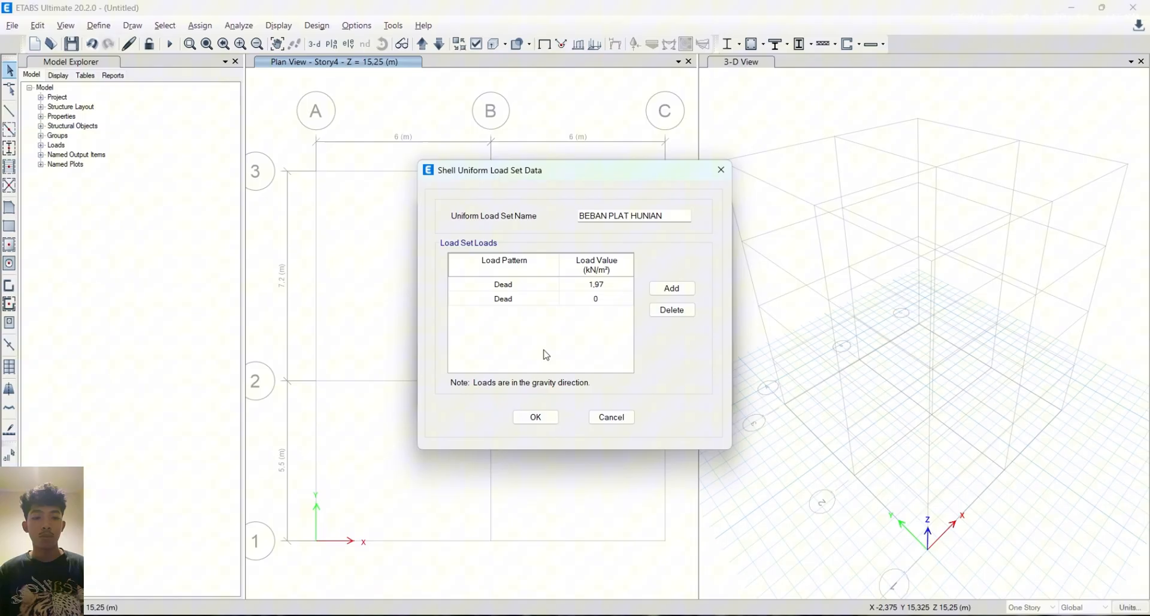
{"action": "left_click", "coordinate": [509, 300]}
{"action": "left_click", "coordinate": [512, 300]}
{"action": "left_click", "coordinate": [485, 339]}
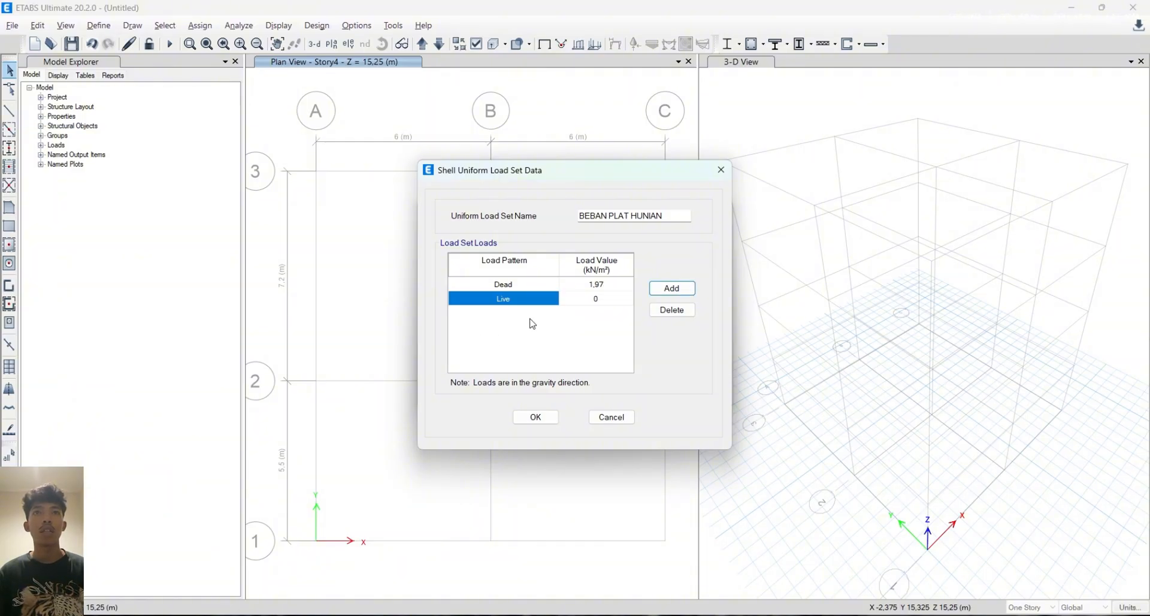
Check the Plat Lantai 2-4 LL in the Excel Beban workbook, set BEBAN PLAT HUNIAN's Live load value to 4,79 kN/m², and accept the set
{"action": "left_click", "coordinate": [598, 303]}
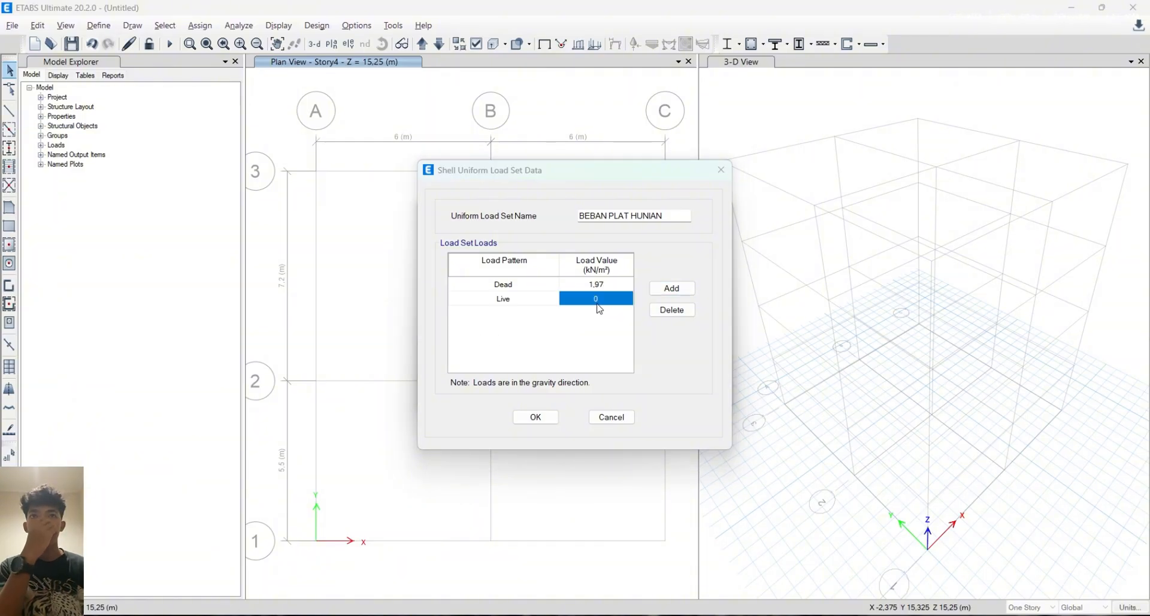
{"action": "key", "text": "alt+Tab"}
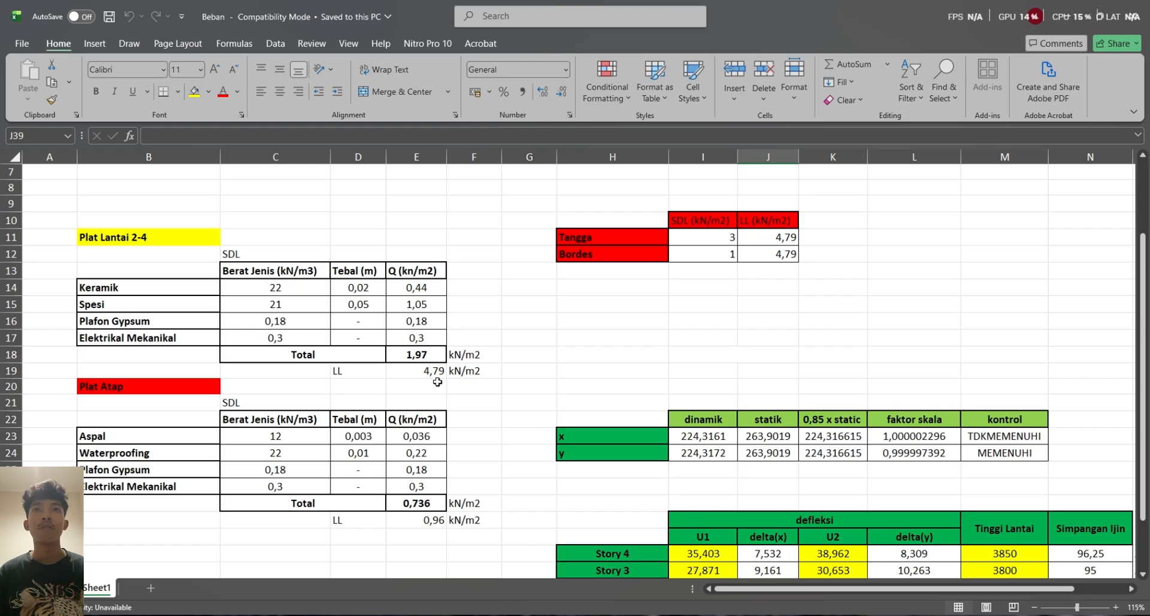
{"action": "key", "text": "alt+Tab"}
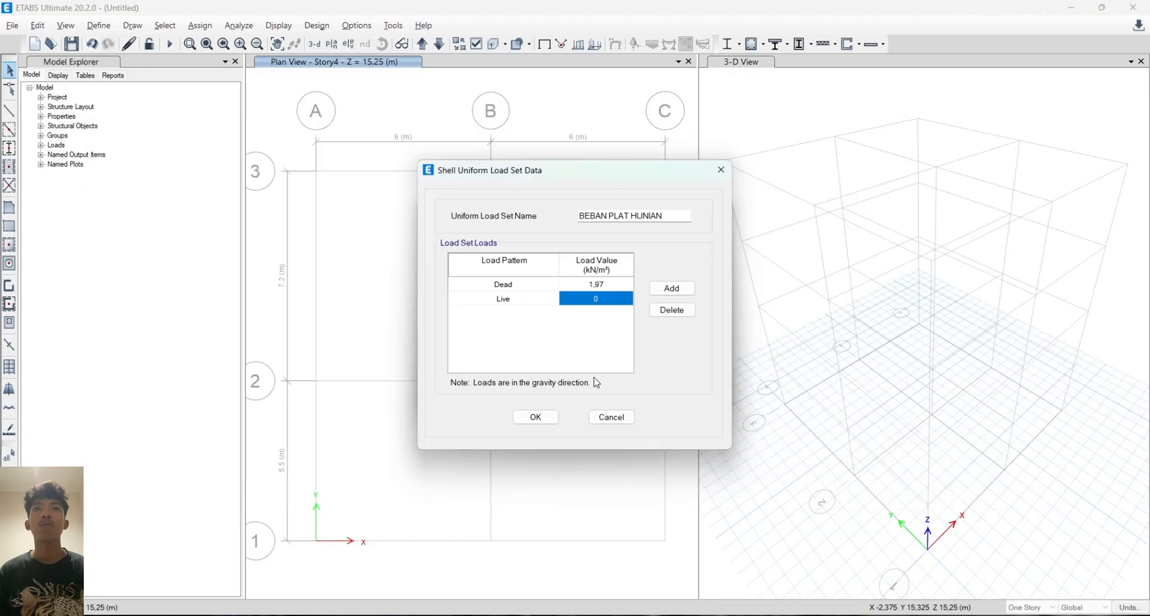
{"action": "type", "text": "4,79"}
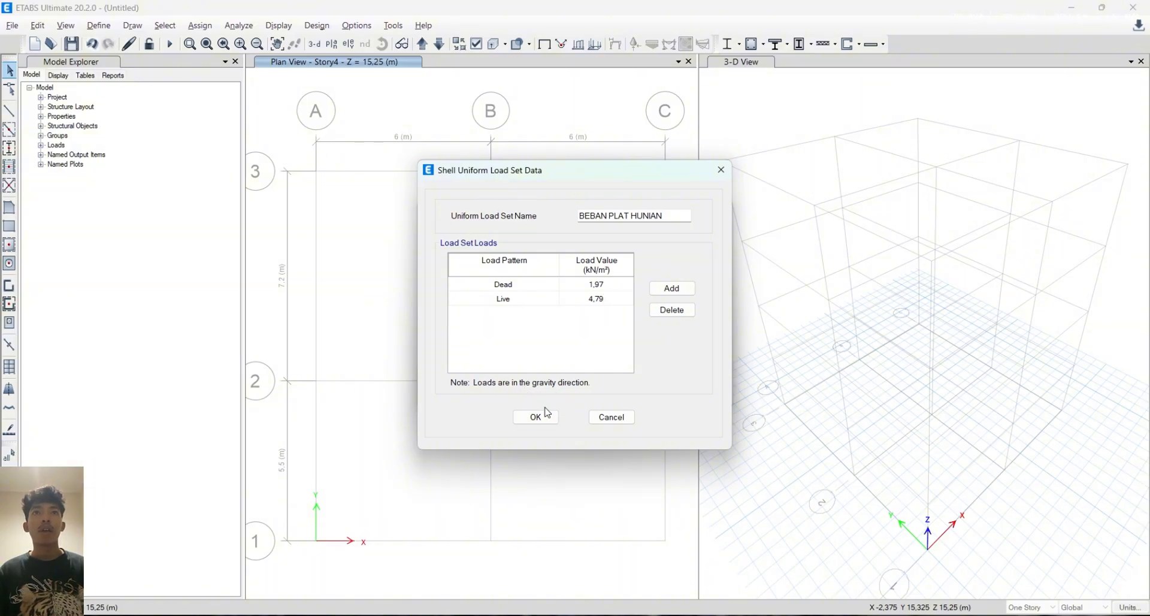
{"action": "left_click", "coordinate": [547, 415]}
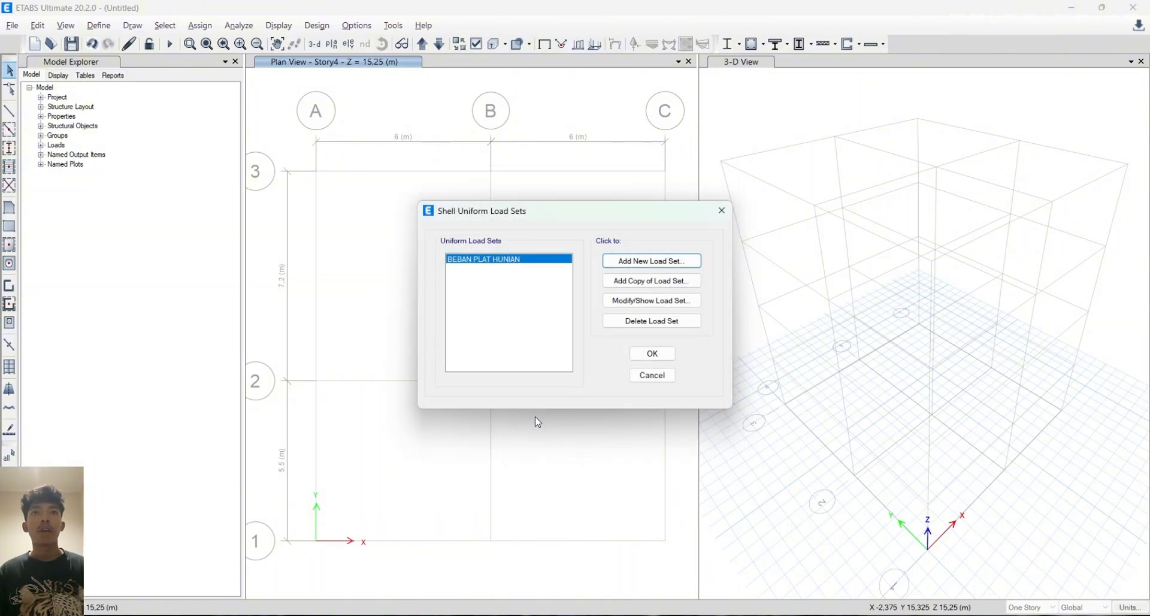
Copy load set BEBAN PLAT HUNIAN, check the slab names in the Excel Beban workbook, and name the copy BEBAN PLAT ATAP
{"action": "left_click", "coordinate": [660, 264]}
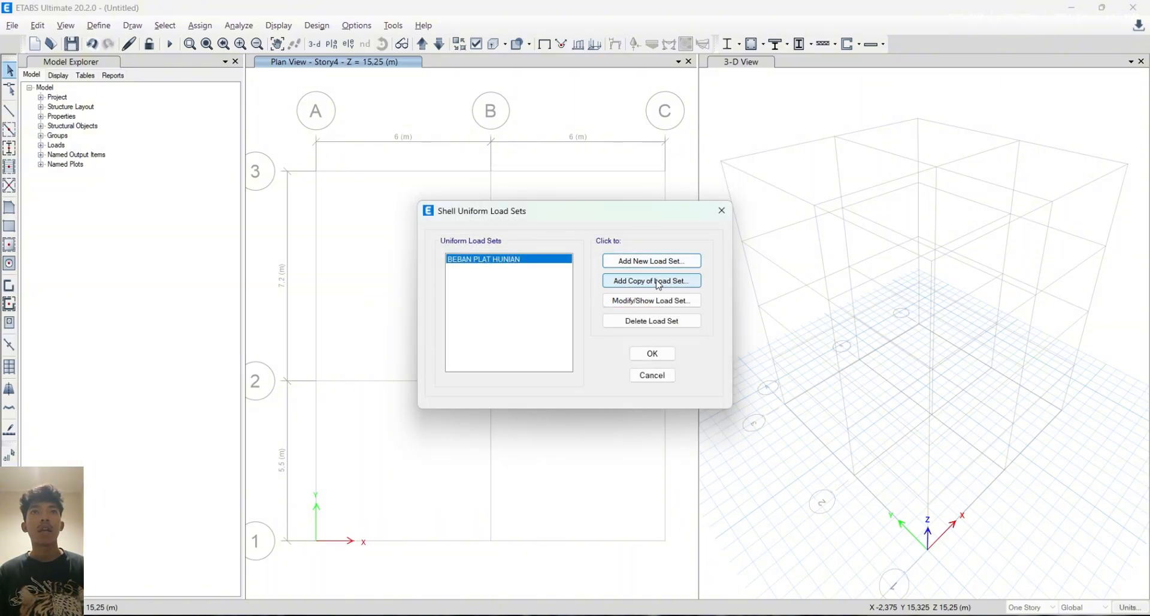
{"action": "left_click_drag", "start_coordinate": [637, 218], "coordinate": [559, 211]}
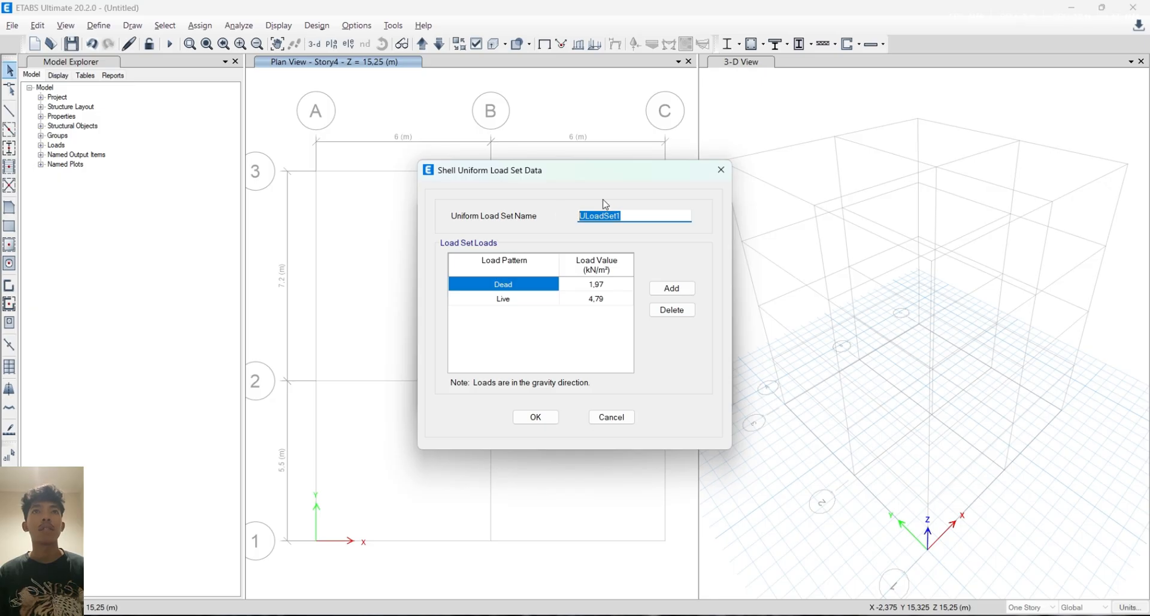
{"action": "type", "text": "BEBAN"}
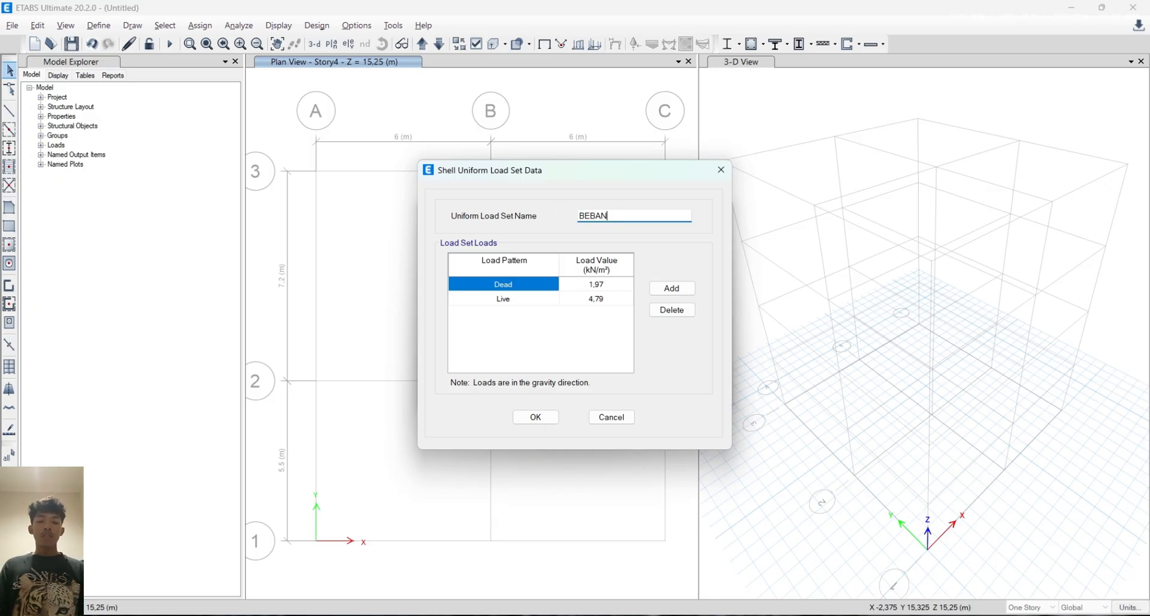
{"action": "key", "text": "alt+Tab"}
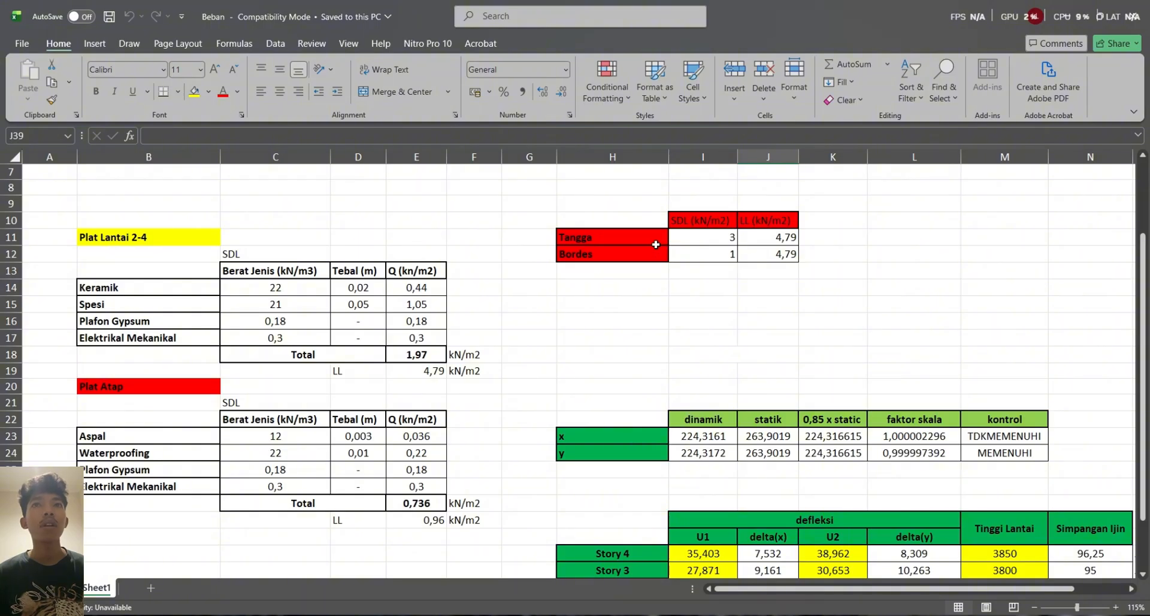
{"action": "key", "text": "alt+Tab"}
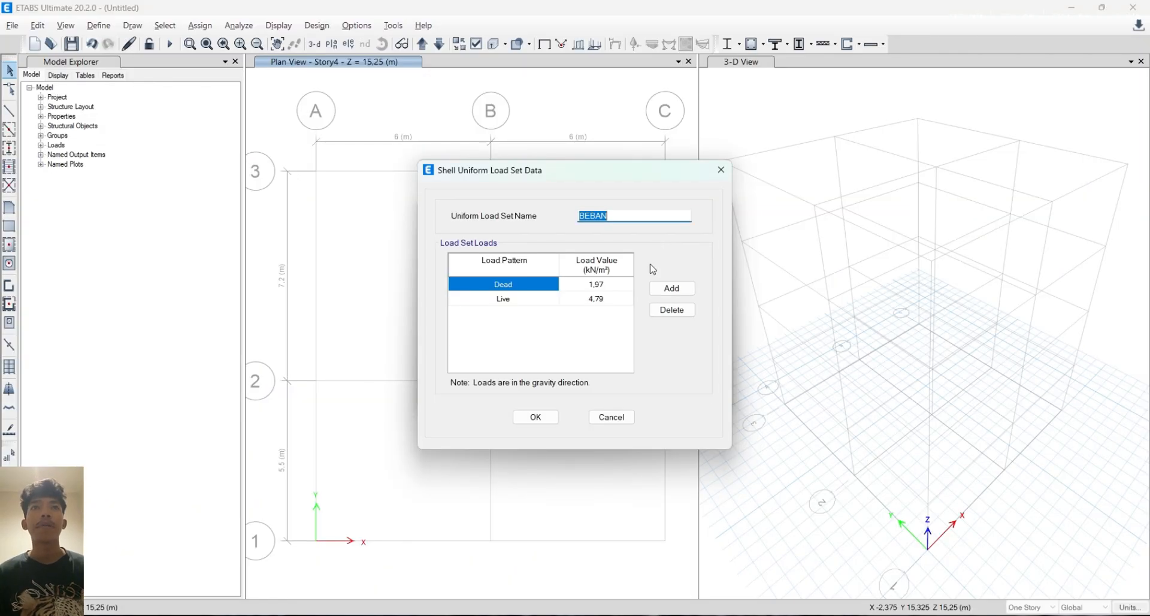
{"action": "left_click", "coordinate": [636, 220]}
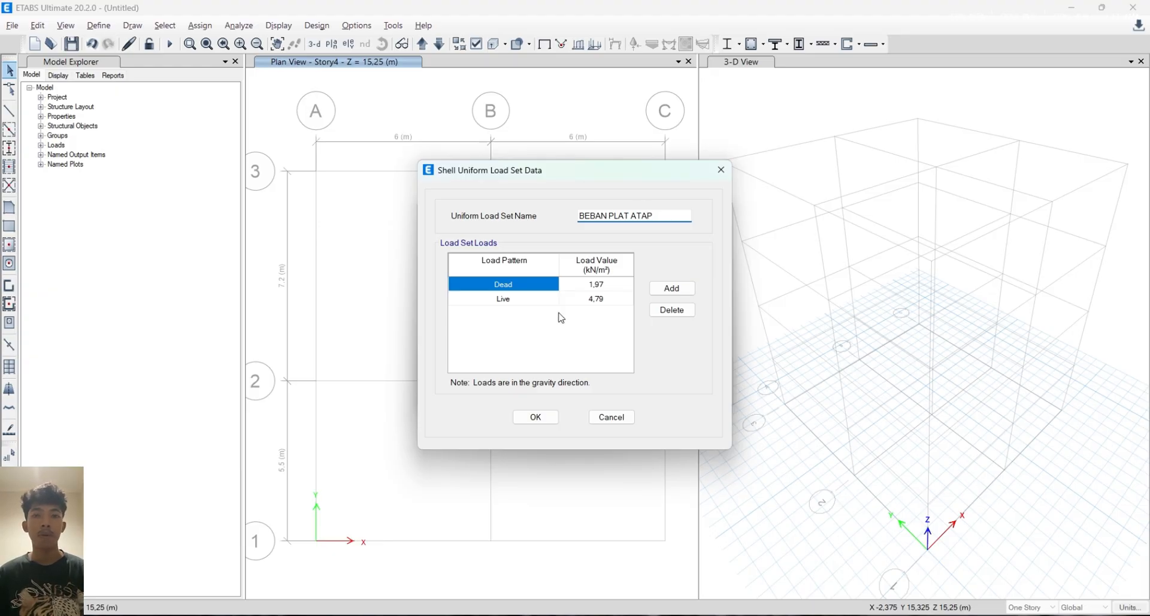
Using the Plat Atap figures in the Excel Beban workbook, set BEBAN PLAT ATAP's Dead load to 0,736 and Live to 0,96 kN/m² and accept
{"action": "key", "text": "alt+Tab"}
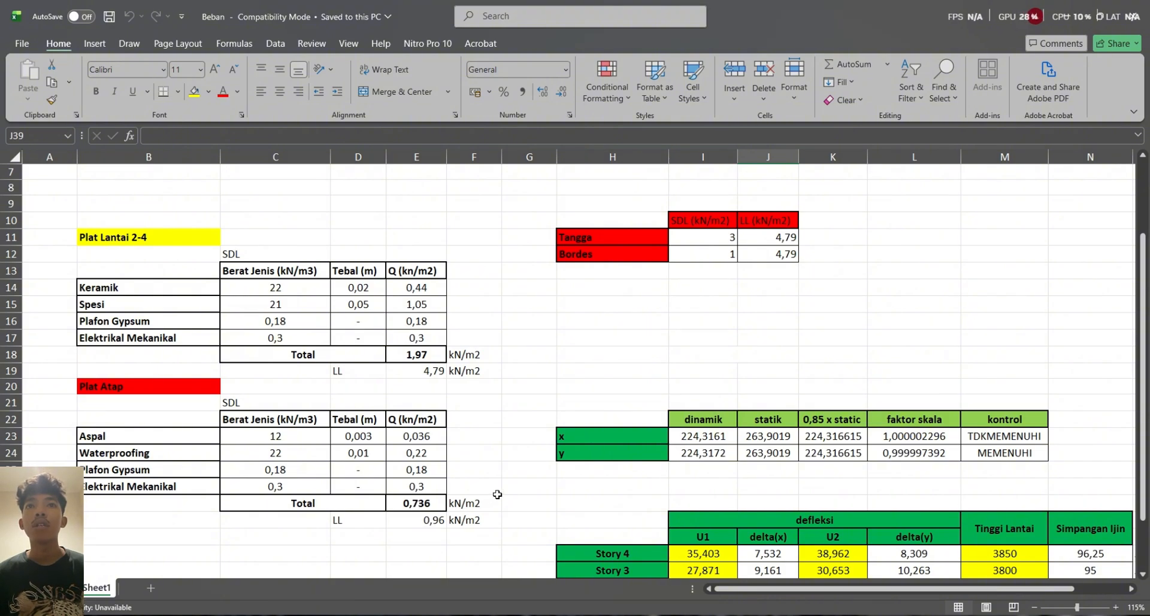
{"action": "key", "text": "alt+Tab"}
{"action": "left_click", "coordinate": [605, 285]}
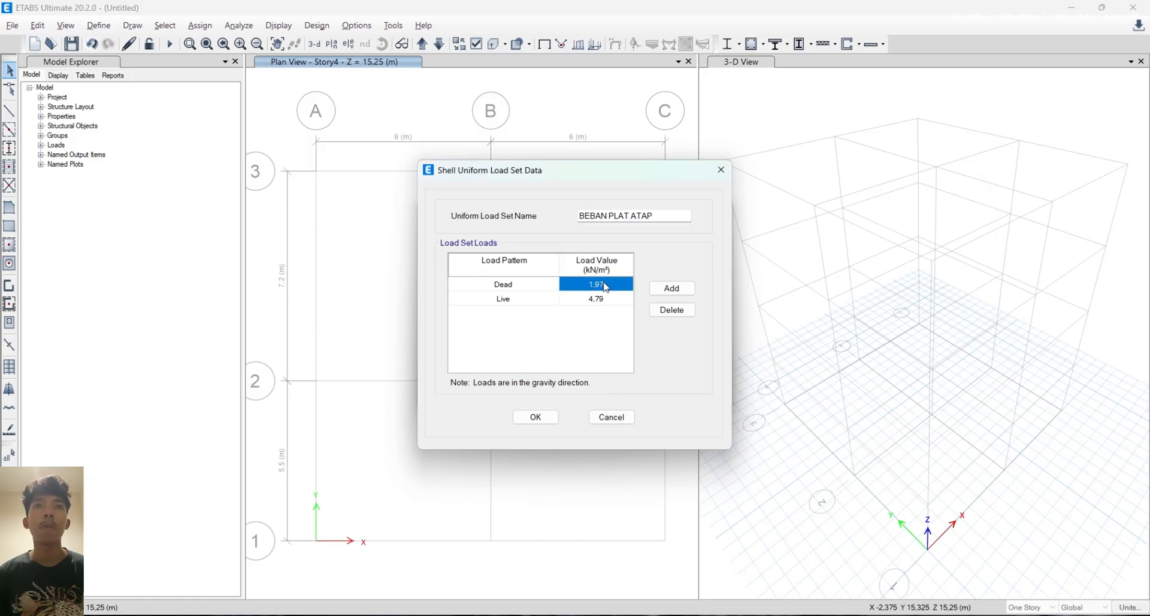
{"action": "type", "text": "0,736"}
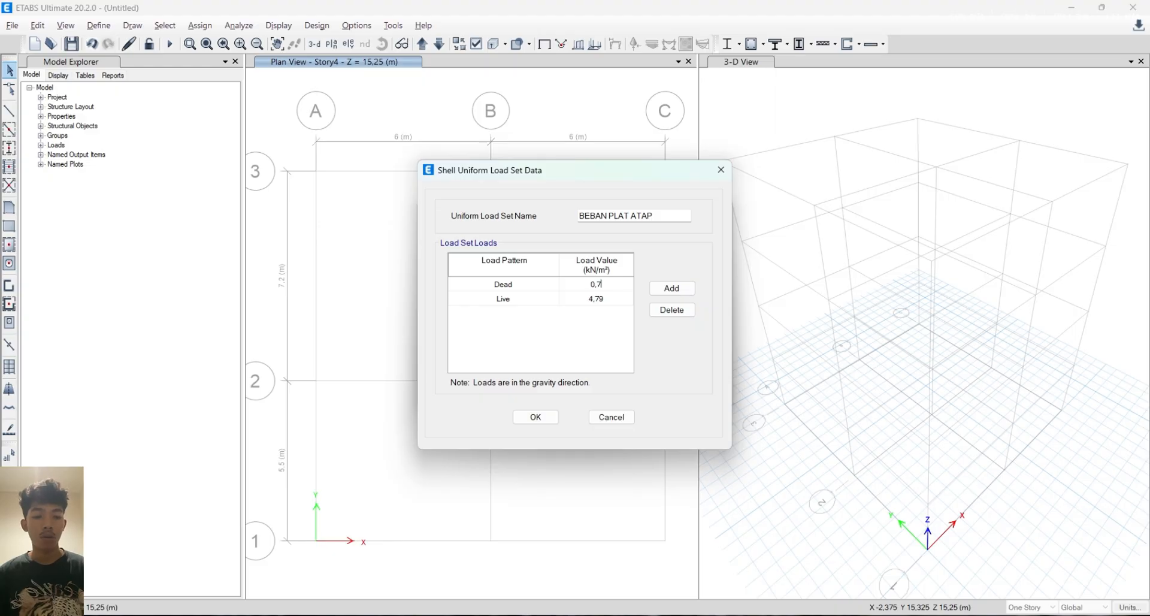
{"action": "left_click", "coordinate": [603, 300]}
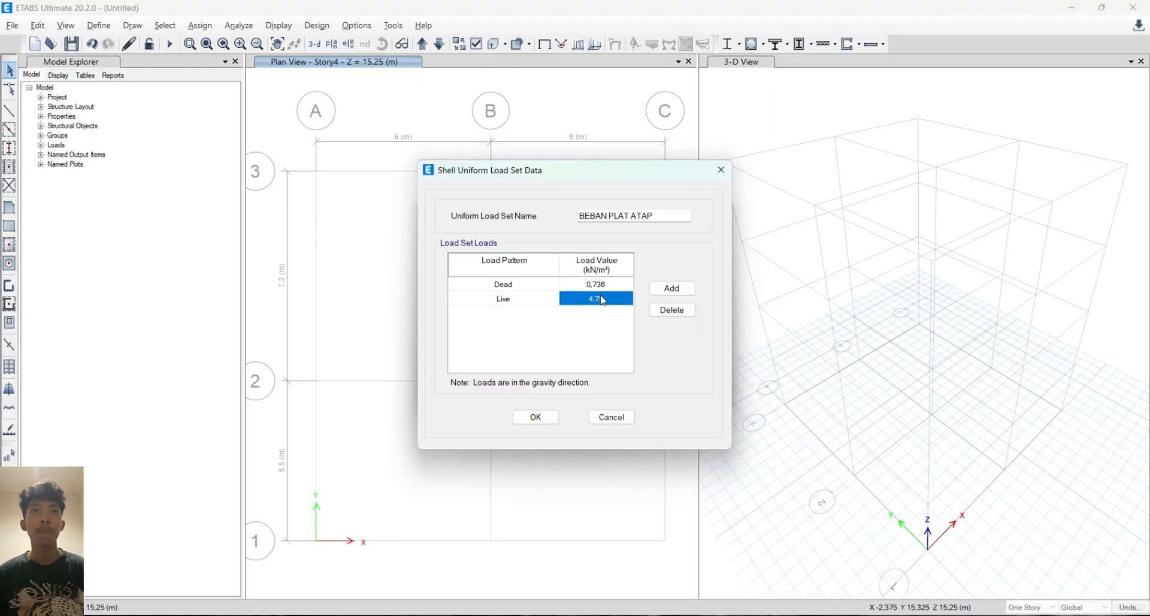
{"action": "key", "text": "alt+Tab"}
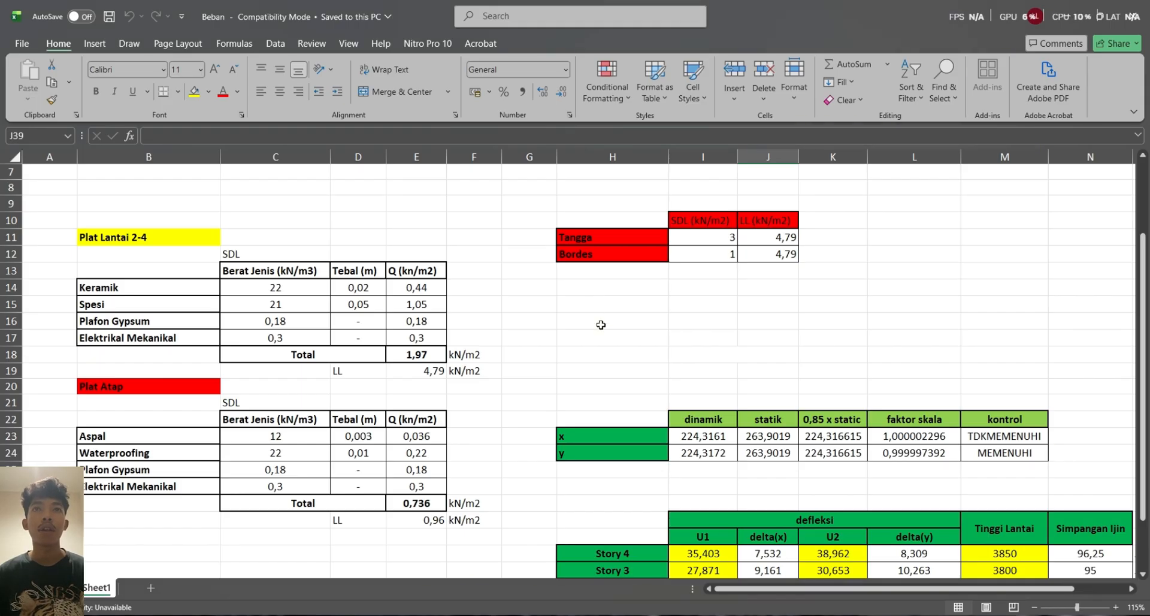
{"action": "key", "text": "alt+Tab"}
{"action": "type", "text": "0"}
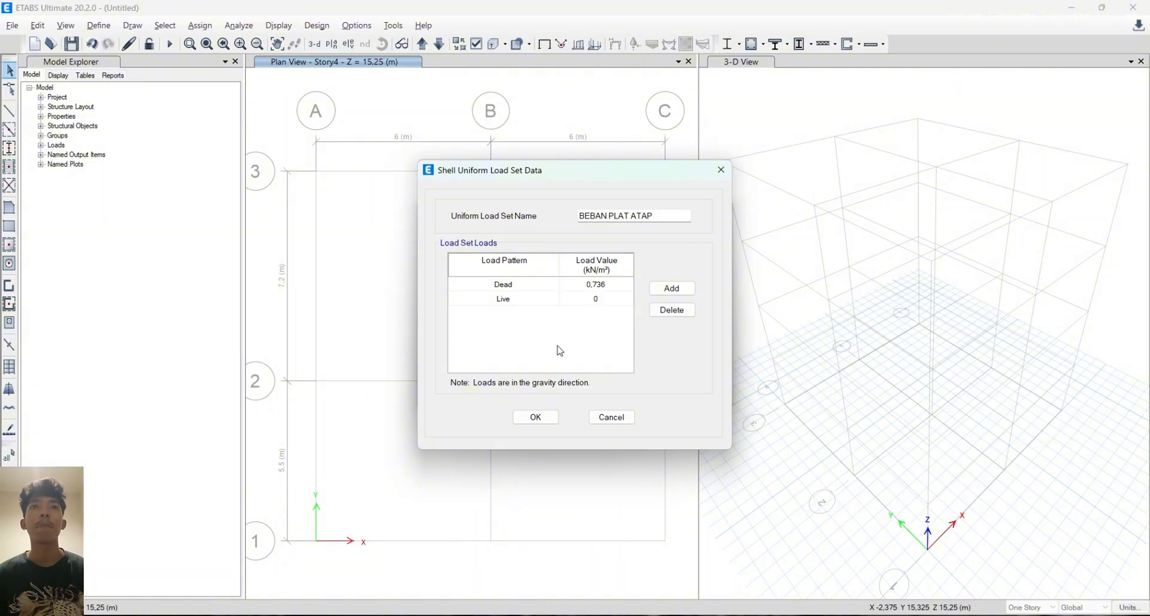
{"action": "type", "text": ",96"}
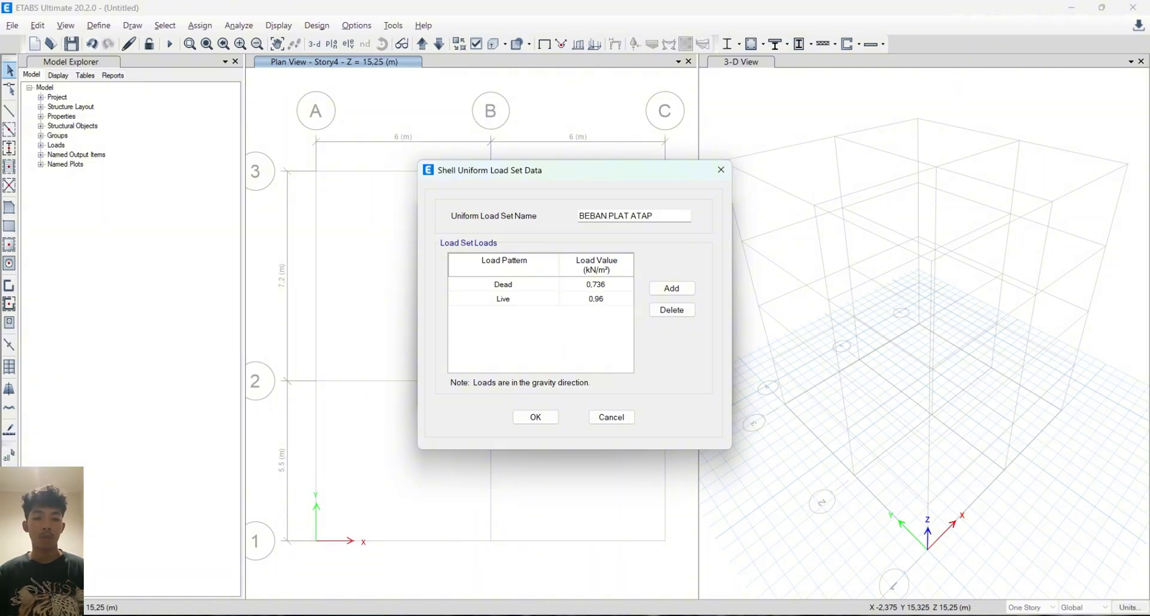
{"action": "left_click", "coordinate": [547, 416]}
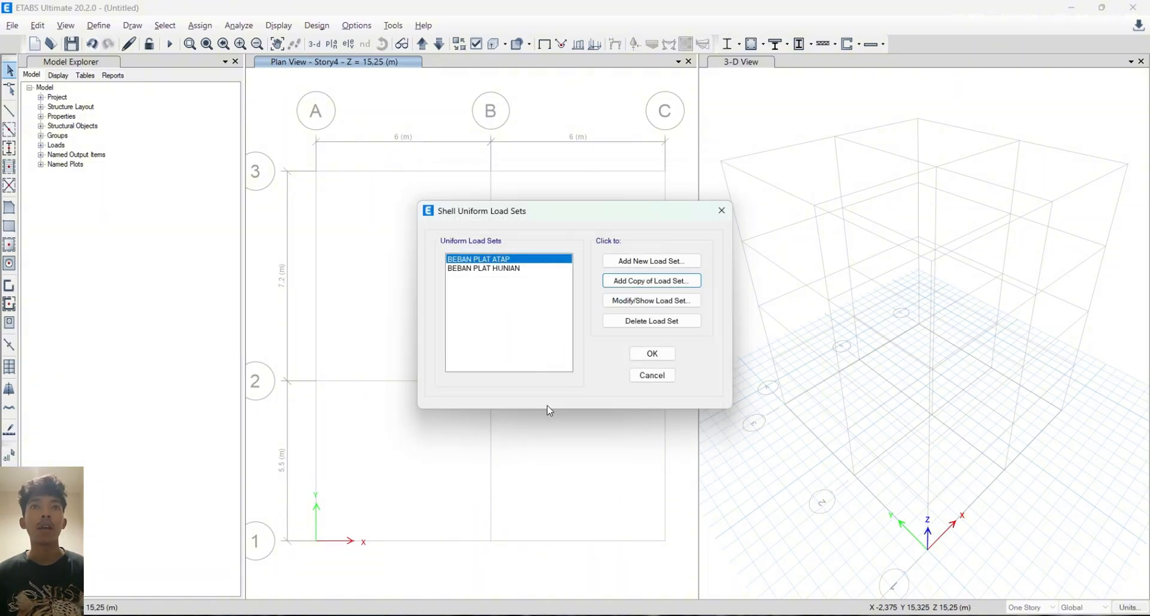
Copy load set BEBAN PLAT ATAP, check the Tangga and Bordes entries in the Excel Beban workbook, and name the copy BEBAN BORDER
{"action": "left_click", "coordinate": [643, 271]}
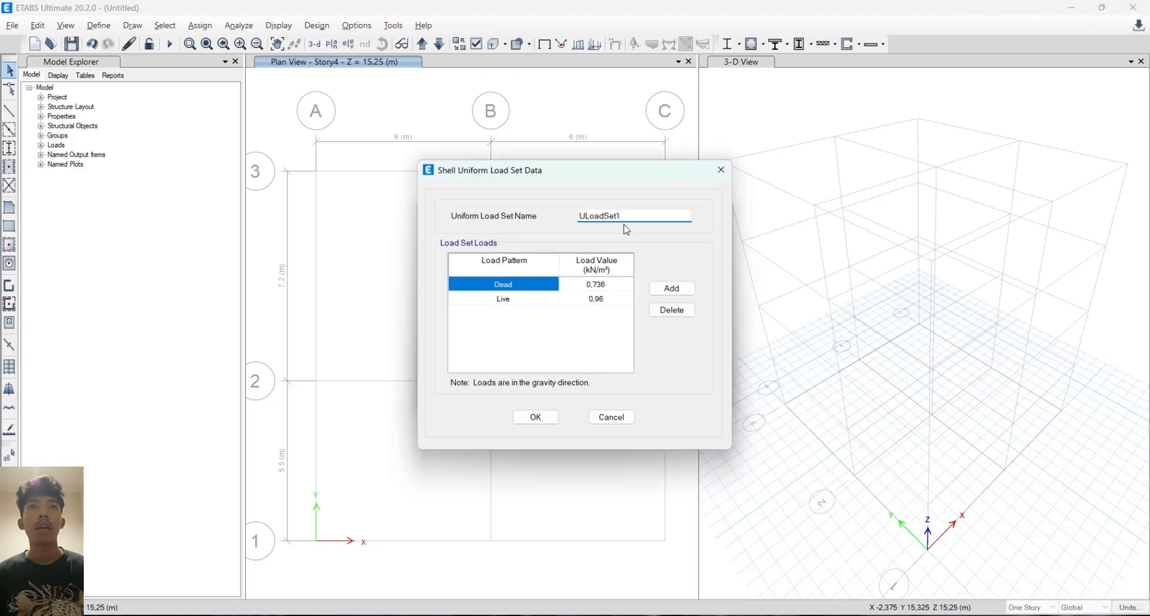
{"action": "left_click_drag", "start_coordinate": [626, 219], "coordinate": [564, 226]}
{"action": "key", "text": "alt+Tab"}
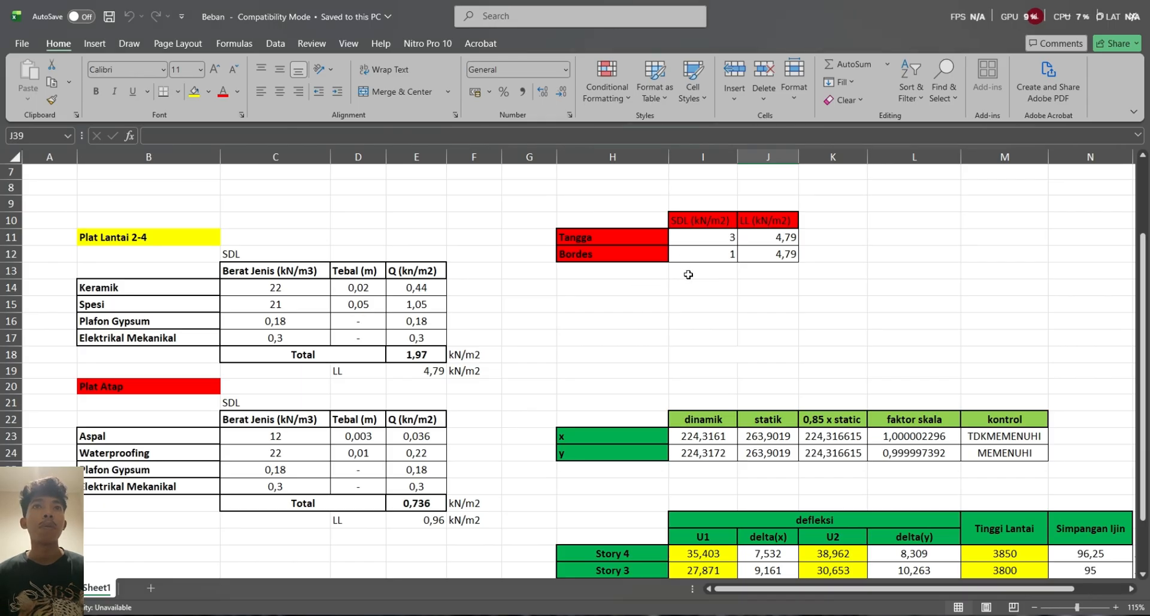
{"action": "key", "text": "alt+Tab"}
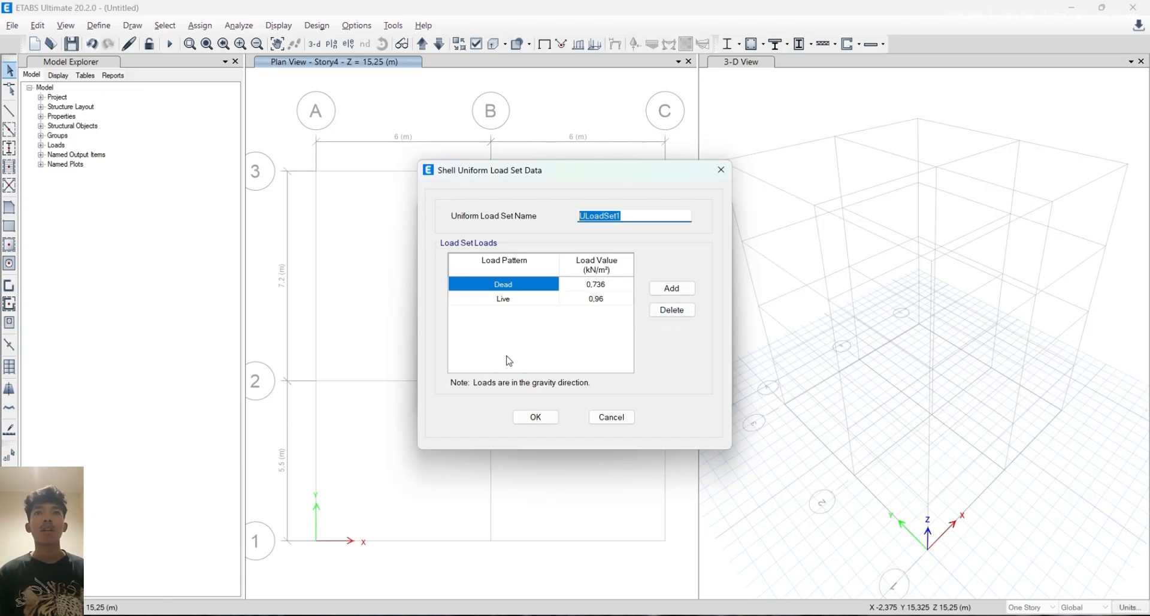
{"action": "type", "text": "BEBAN"}
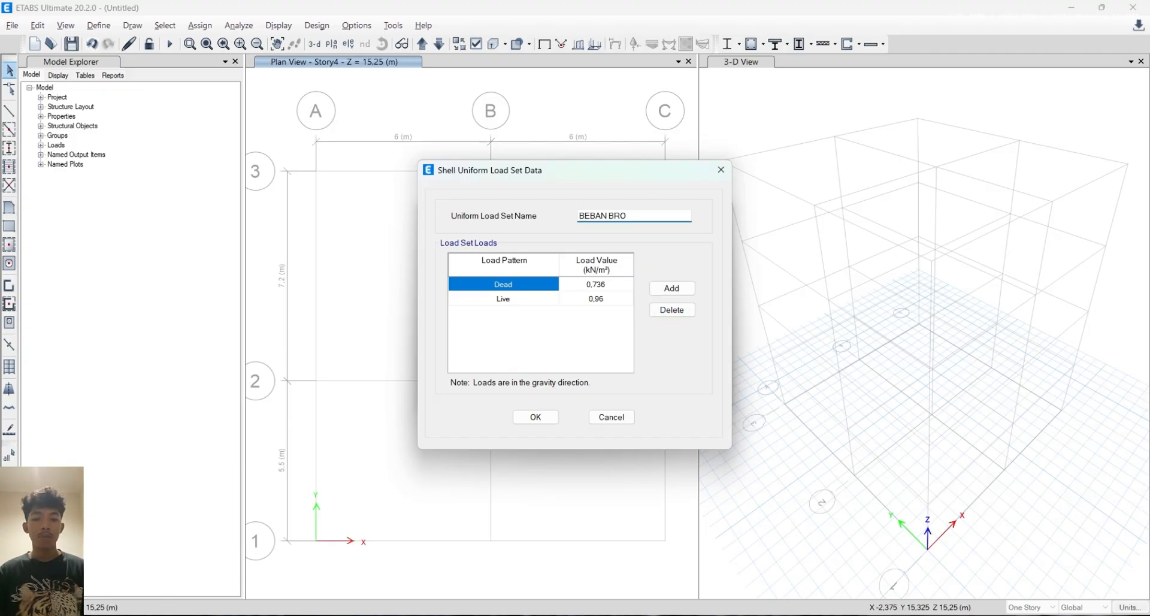
{"action": "type", "text": " BORDER"}
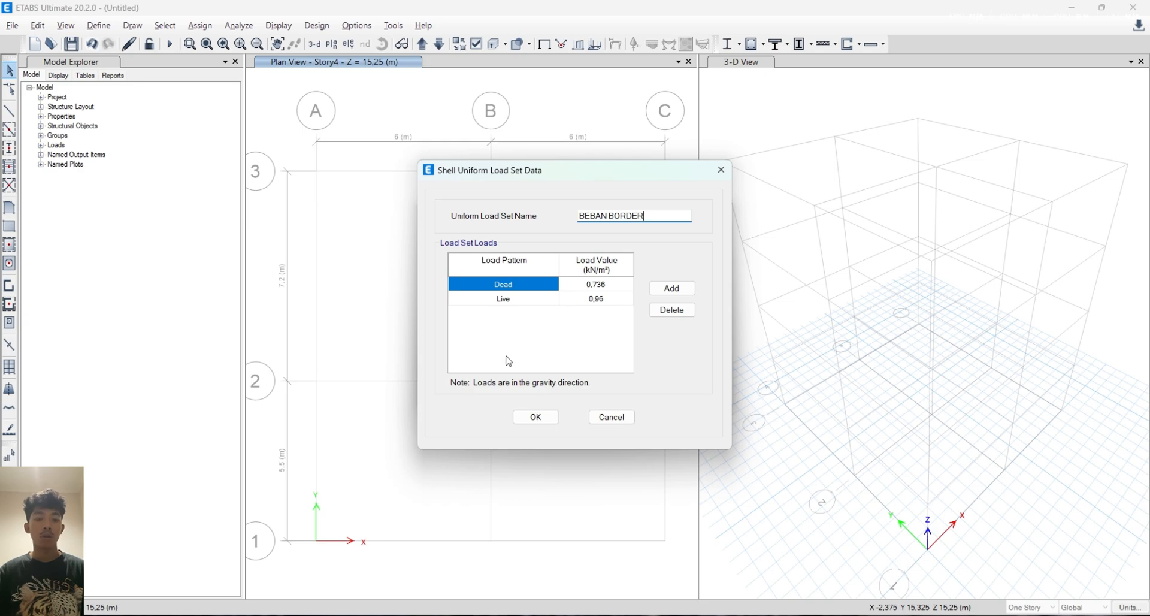
Using the Tangga row in the Excel Beban workbook, set BEBAN BORDER's Dead load to 3 and Live to 4,79 kN/m² and accept
{"action": "key", "text": "alt+Tab"}
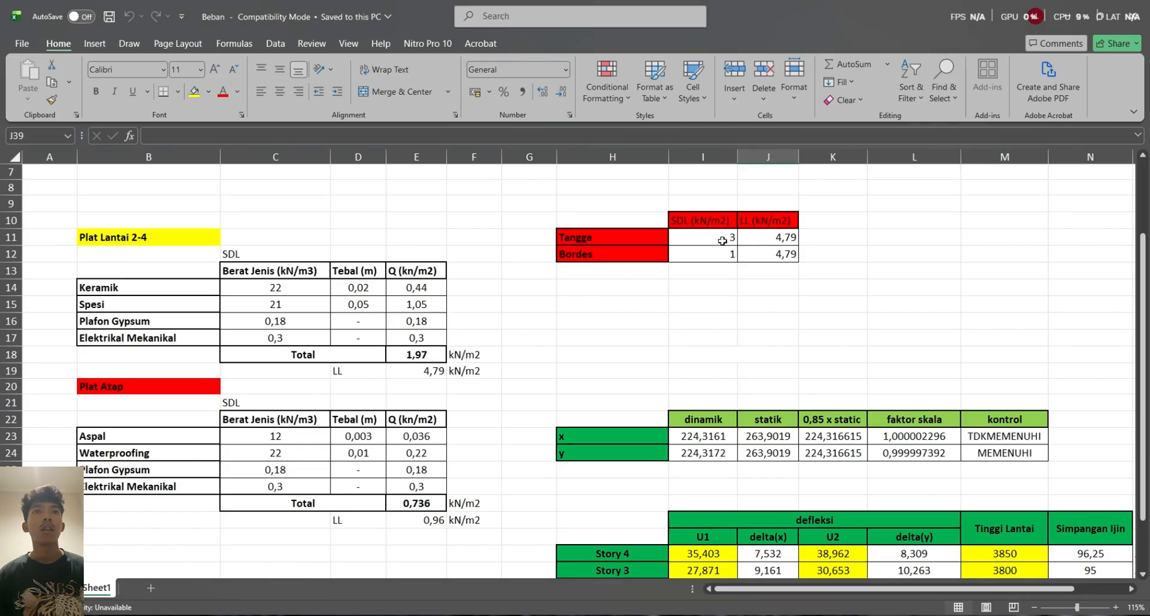
{"action": "key", "text": "alt+Tab"}
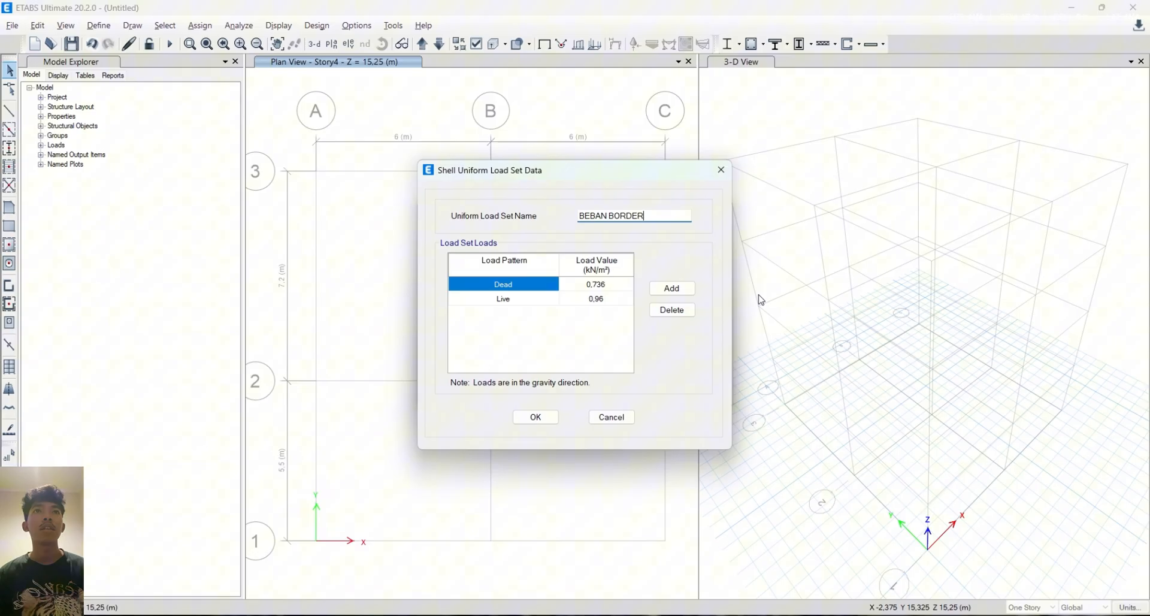
{"action": "left_click", "coordinate": [602, 285]}
{"action": "type", "text": "3"}
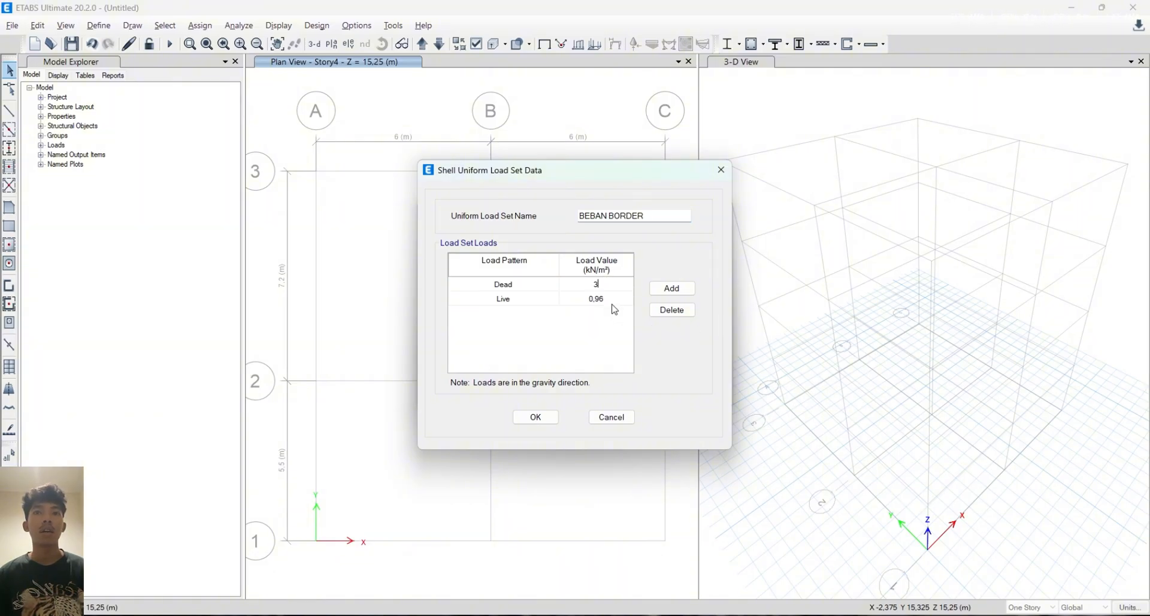
{"action": "left_click", "coordinate": [613, 302]}
{"action": "key", "text": "alt+Tab"}
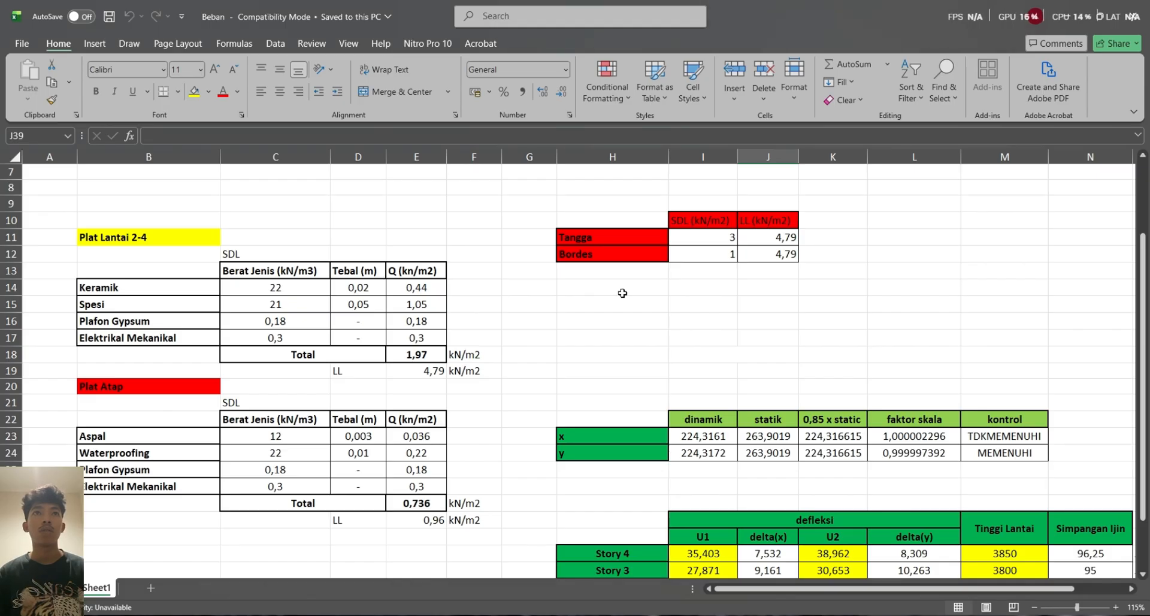
{"action": "key", "text": "alt+Tab"}
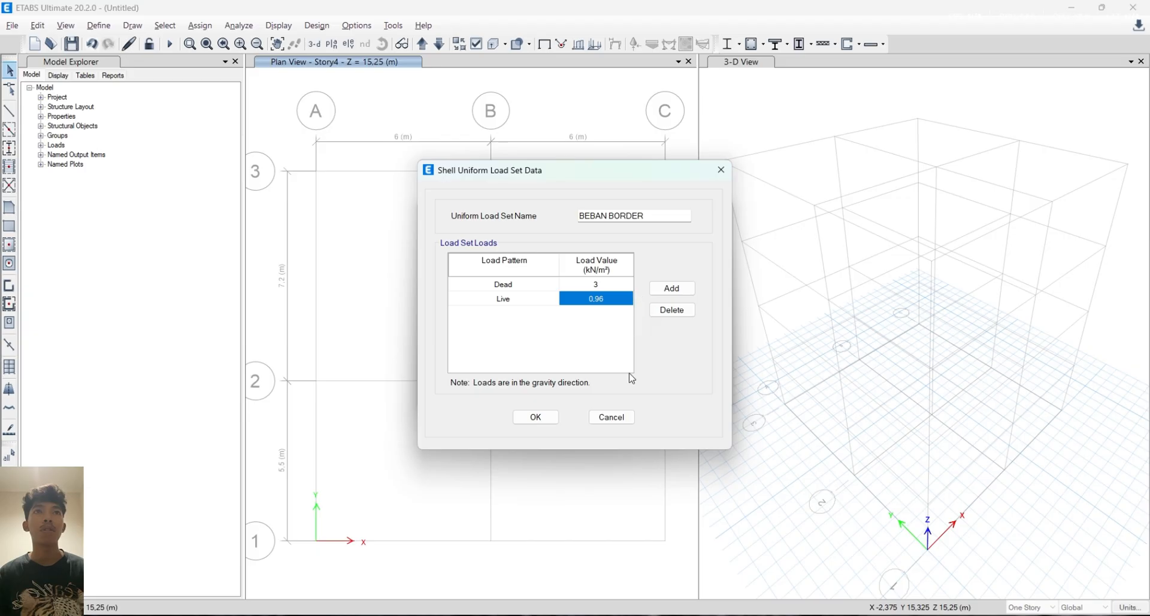
{"action": "type", "text": "4,7"}
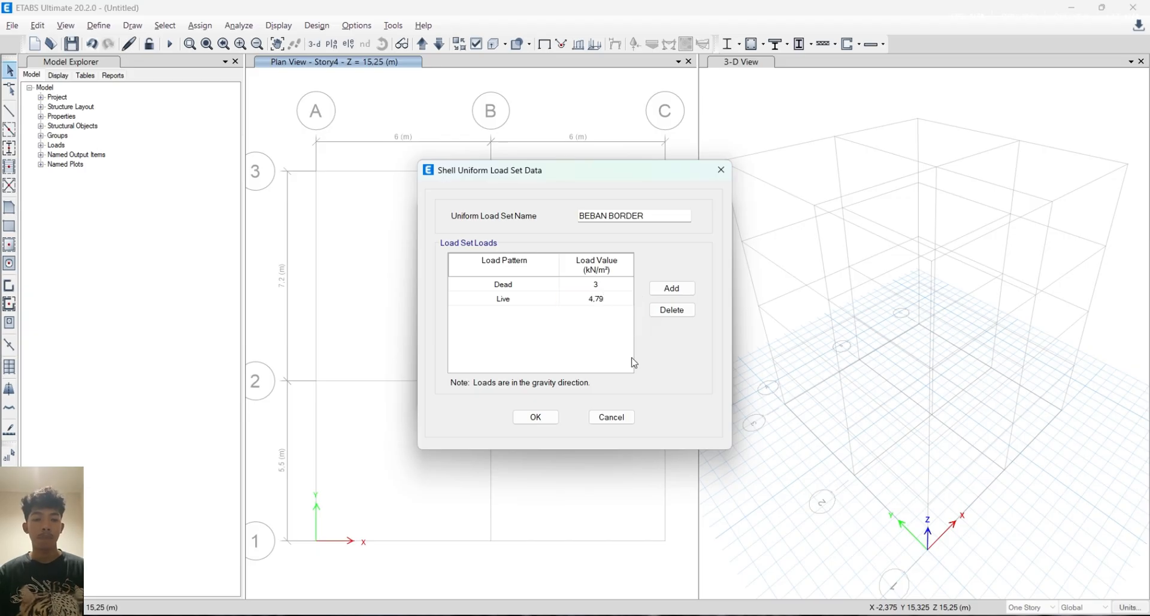
{"action": "left_click", "coordinate": [547, 421]}
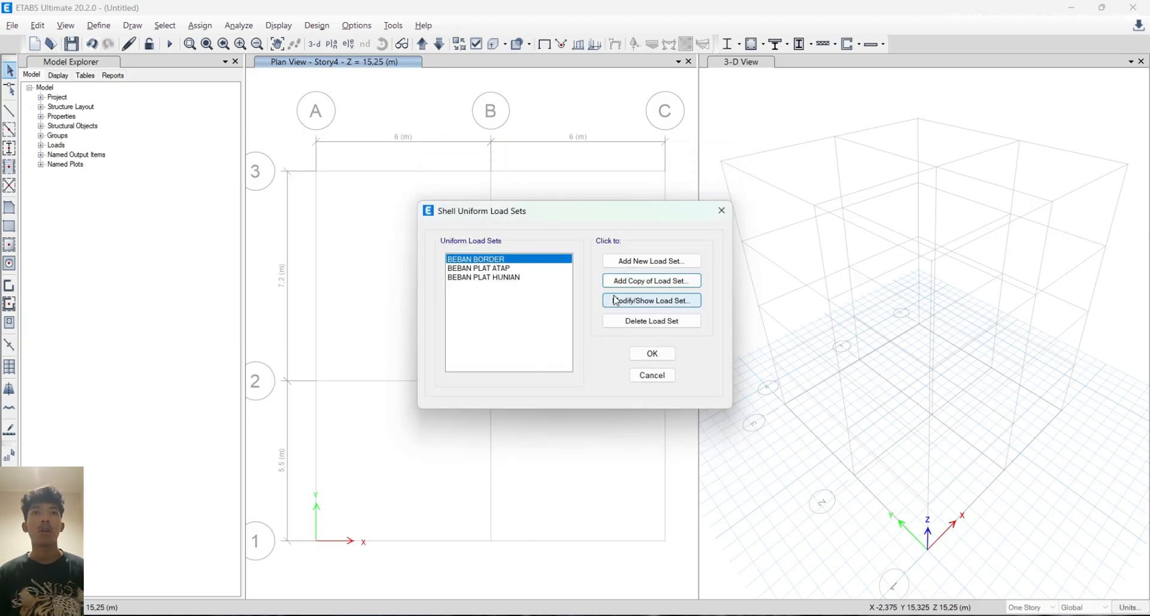
Copy load set BEBAN BORDER, name the copy BEBAN TANGGA, check its loads against the Tangga row in the Excel Beban workbook, and accept
{"action": "left_click", "coordinate": [644, 280]}
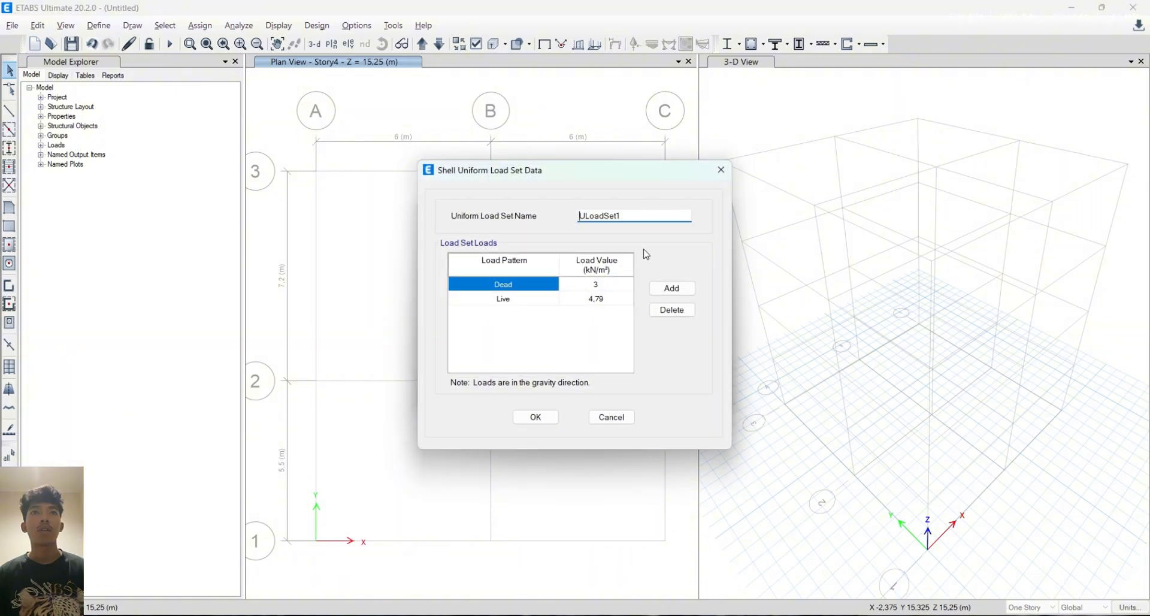
{"action": "left_click_drag", "start_coordinate": [636, 217], "coordinate": [572, 210]}
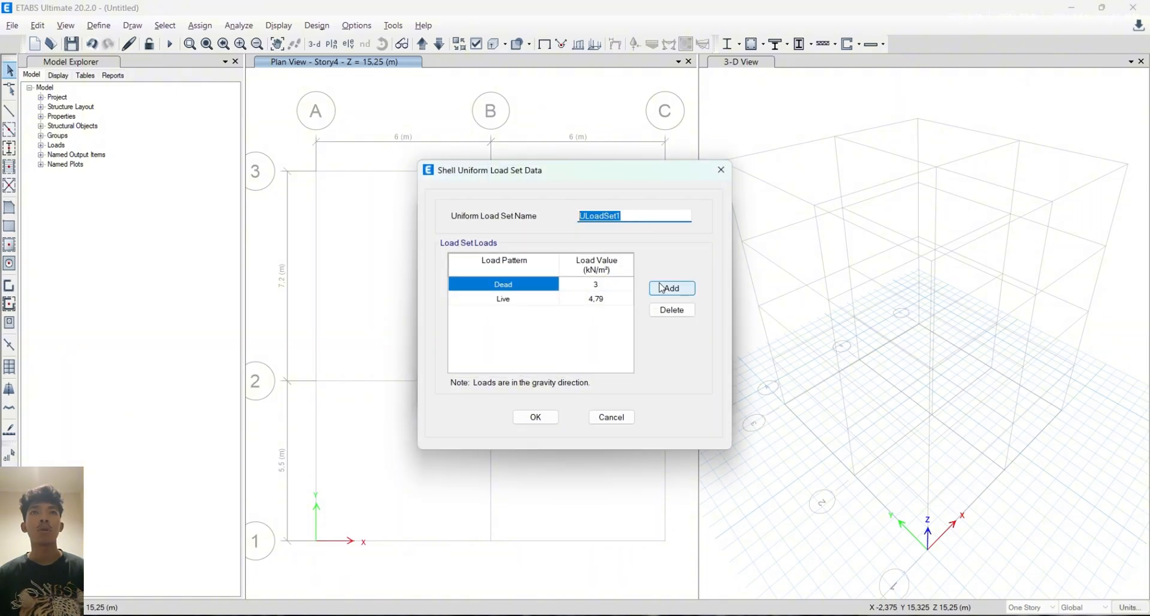
{"action": "key", "text": "alt+Tab"}
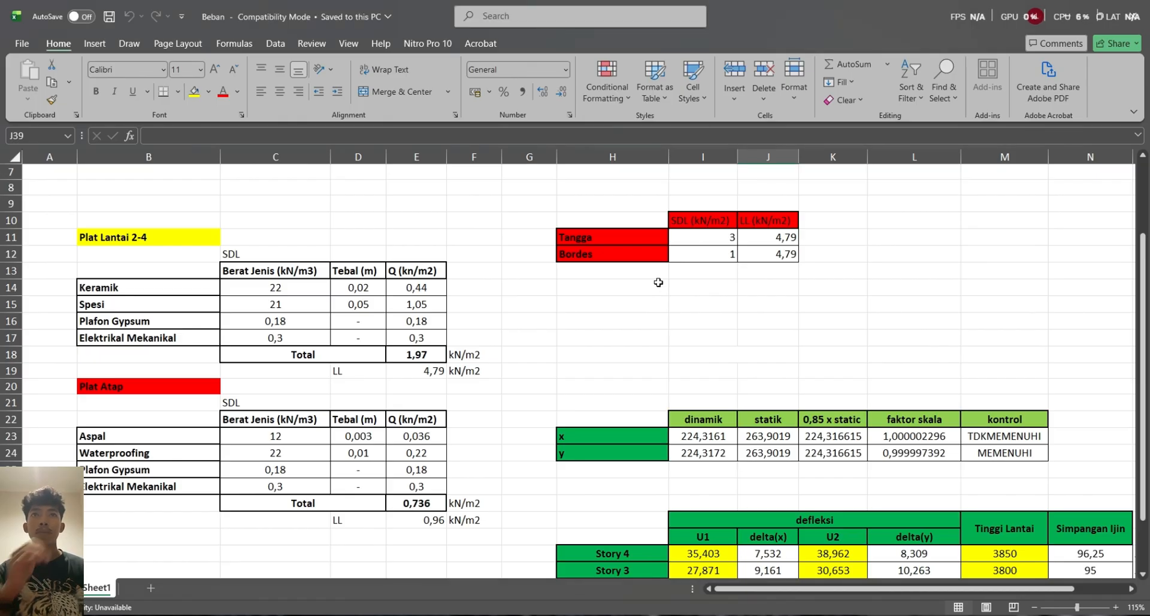
{"action": "key", "text": "alt+Tab"}
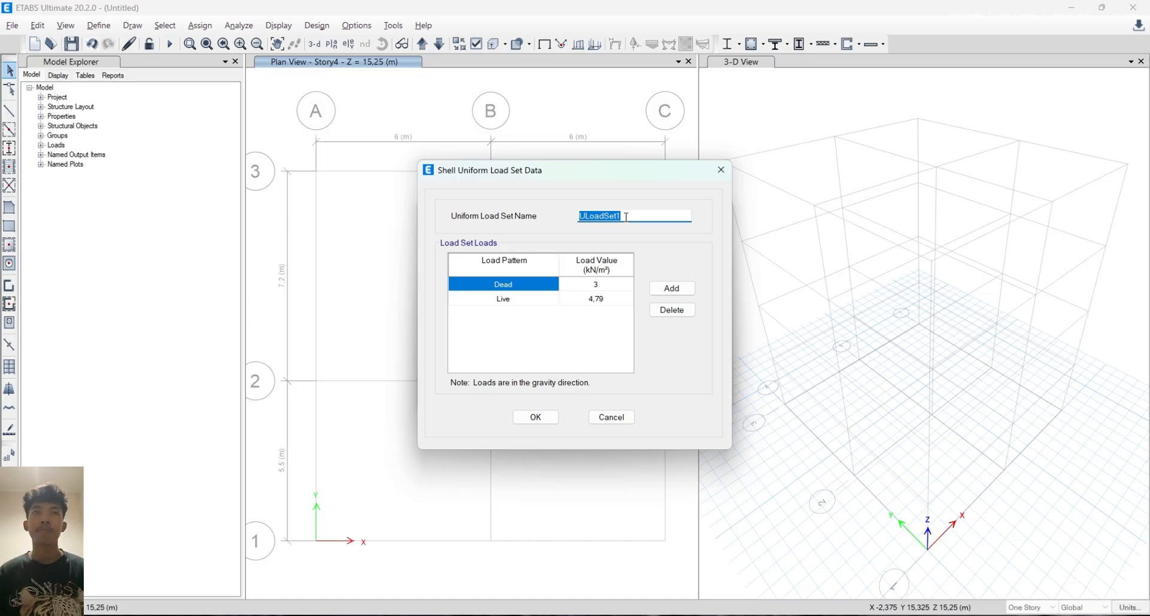
{"action": "type", "text": "BEBN"}
{"action": "key", "text": "BackSpace"}
{"action": "type", "text": "AN TANGGA"}
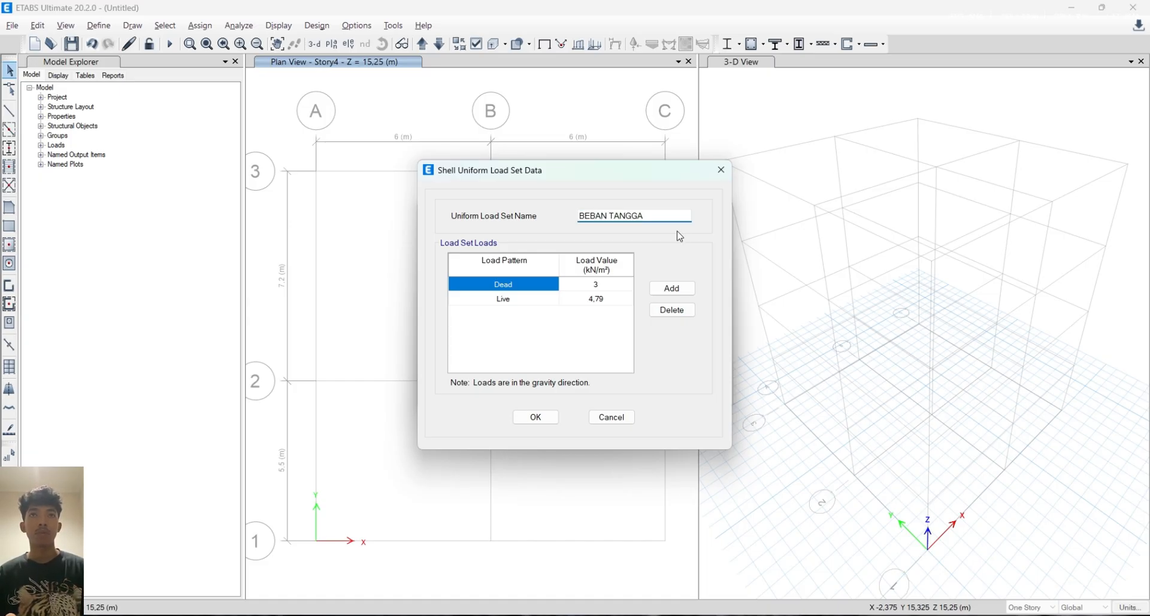
{"action": "key", "text": "alt+Tab"}
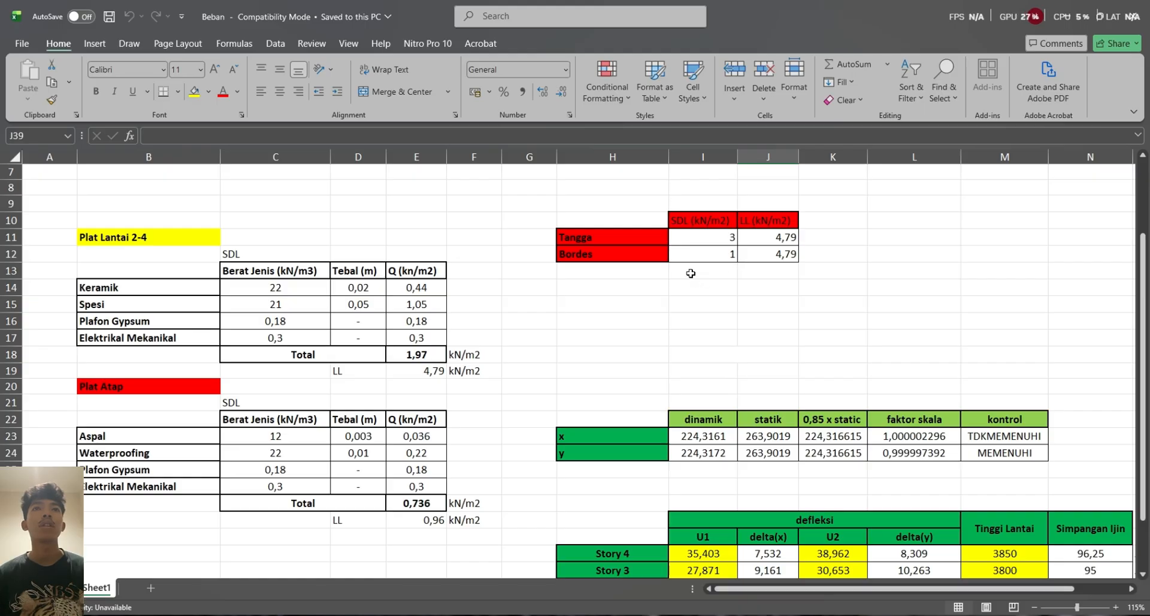
{"action": "key", "text": "alt+Tab"}
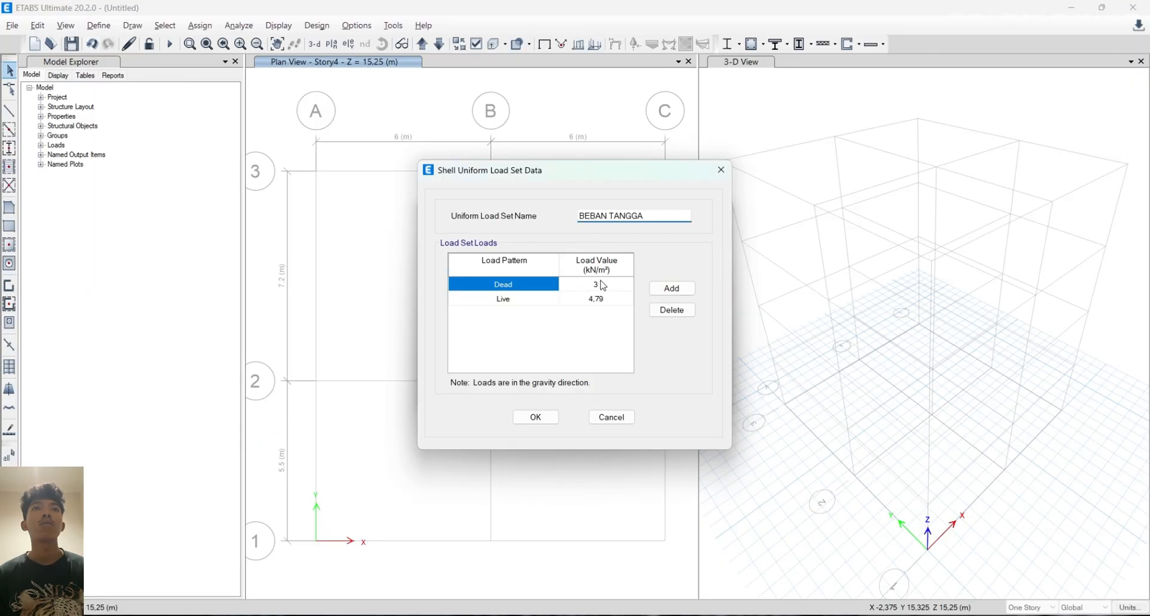
{"action": "left_click", "coordinate": [542, 421]}
Set BEBAN BORDER's Dead load to 1 kN/m², check it against the Bordes row in the Excel Beban workbook, and accept the load sets
{"action": "left_click", "coordinate": [521, 279]}
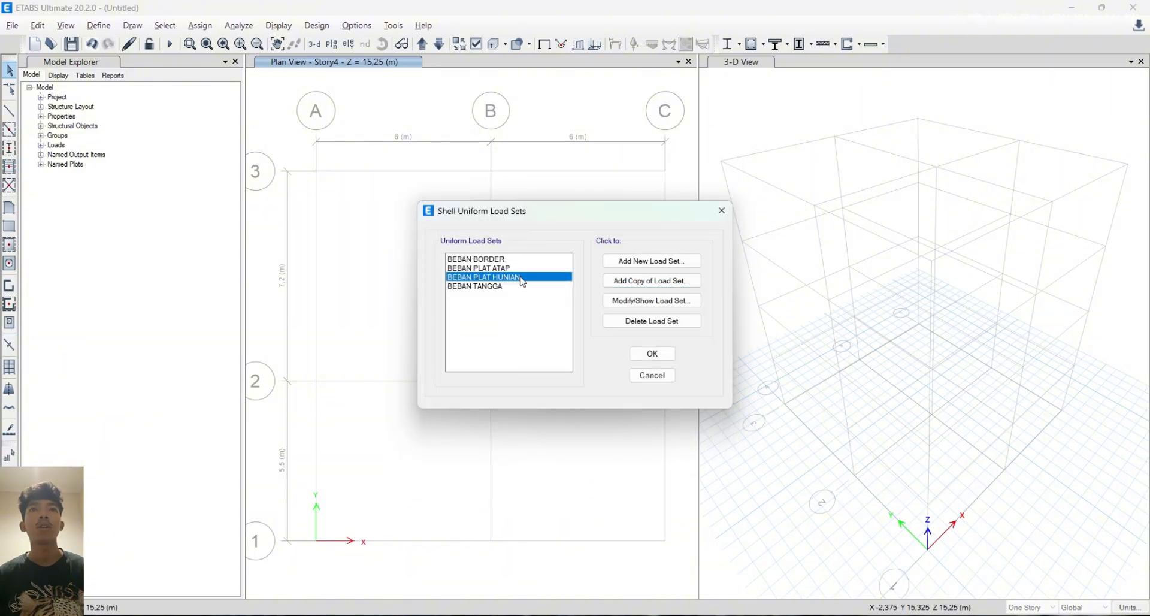
{"action": "left_click", "coordinate": [522, 259]}
{"action": "left_click", "coordinate": [639, 301]}
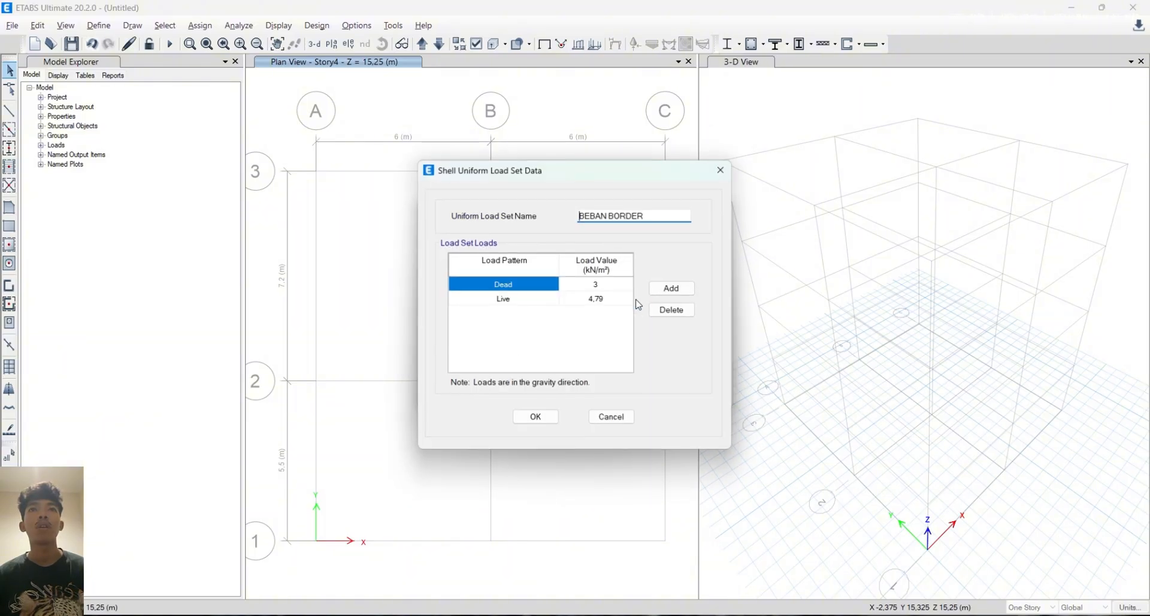
{"action": "left_click", "coordinate": [601, 286]}
{"action": "type", "text": "1"}
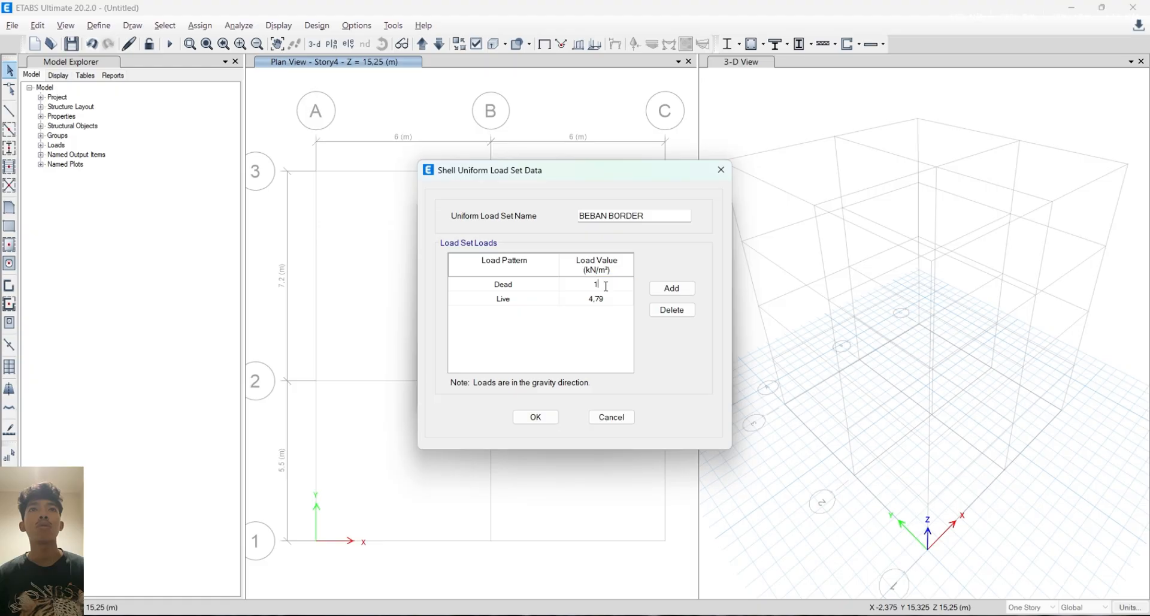
{"action": "key", "text": "alt+Tab"}
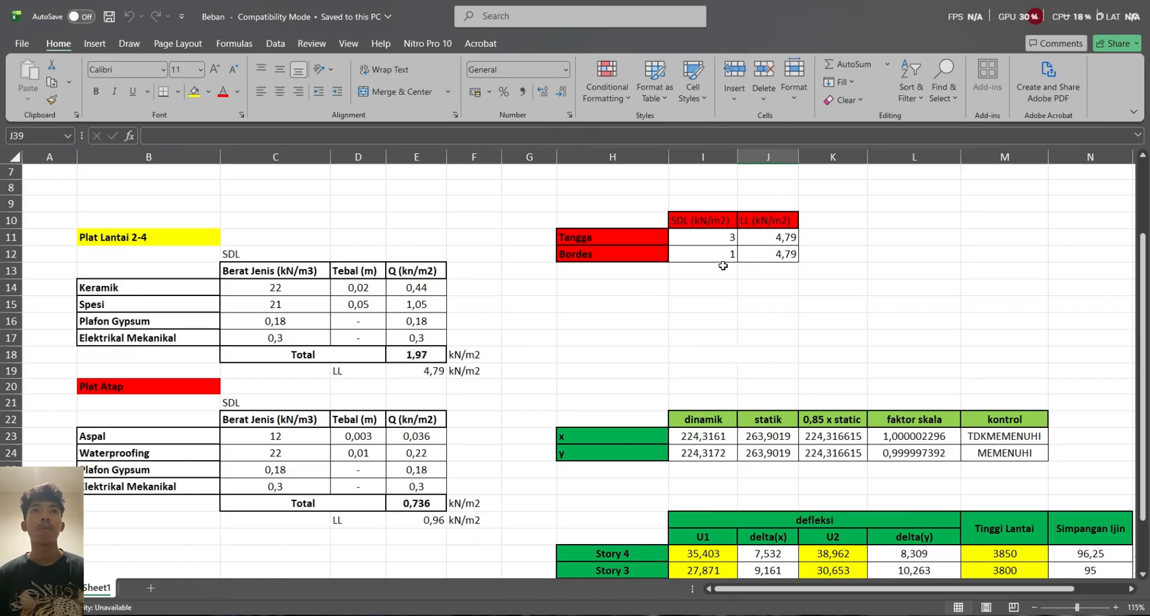
{"action": "key", "text": "alt+Tab"}
{"action": "left_click", "coordinate": [537, 413]}
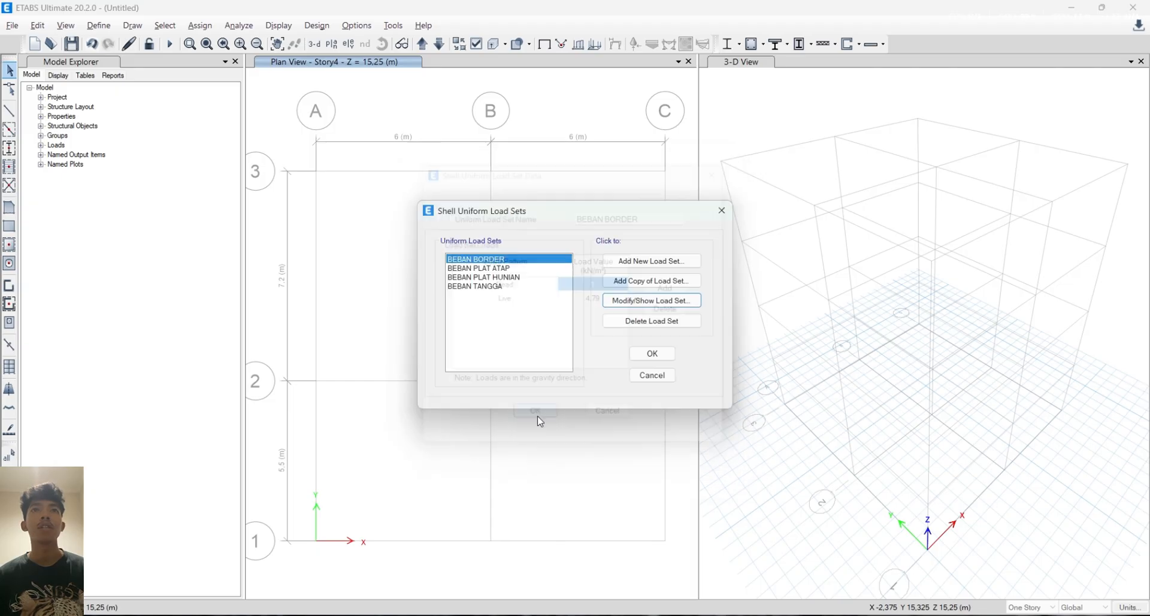
{"action": "left_click", "coordinate": [653, 354]}
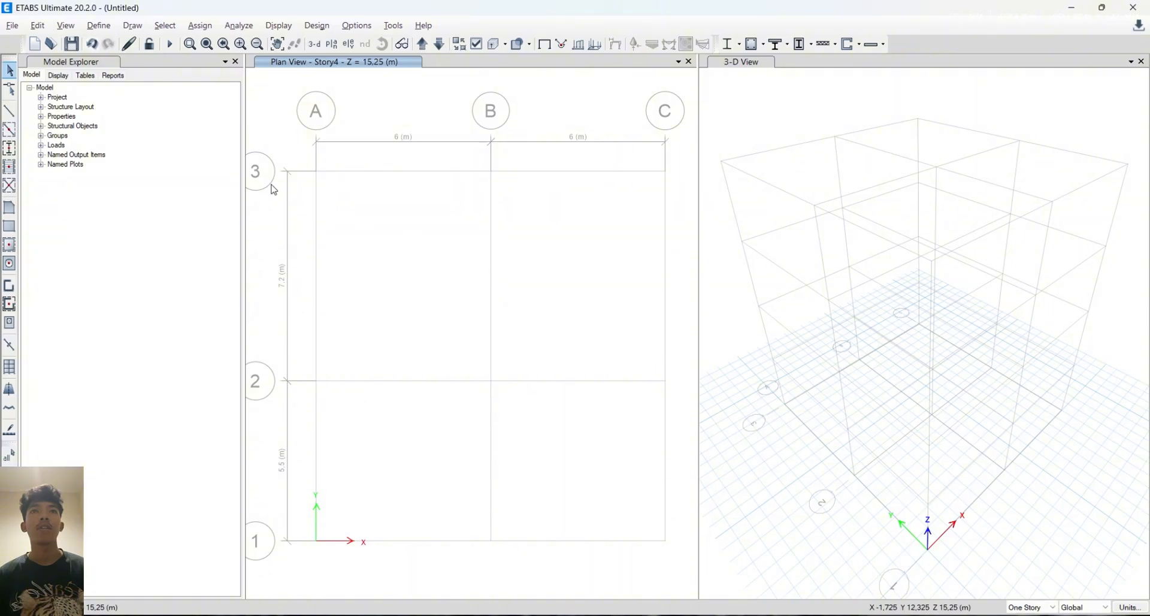
Review the defined load patterns and the list of load cases
{"action": "left_click", "coordinate": [99, 25]}
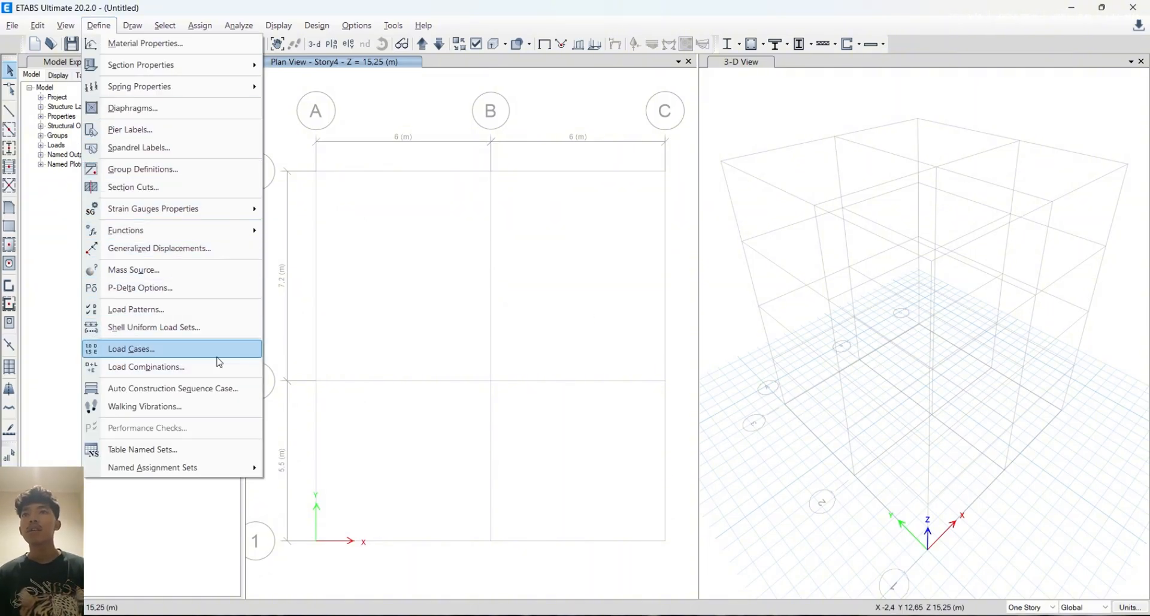
{"action": "left_click", "coordinate": [214, 309]}
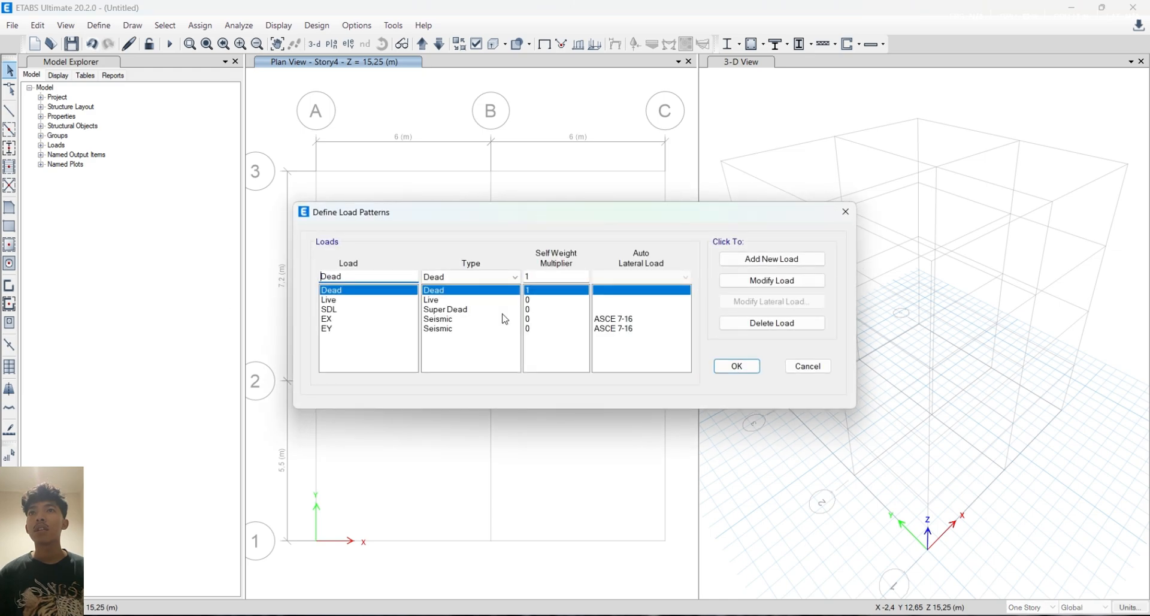
{"action": "left_click", "coordinate": [737, 366]}
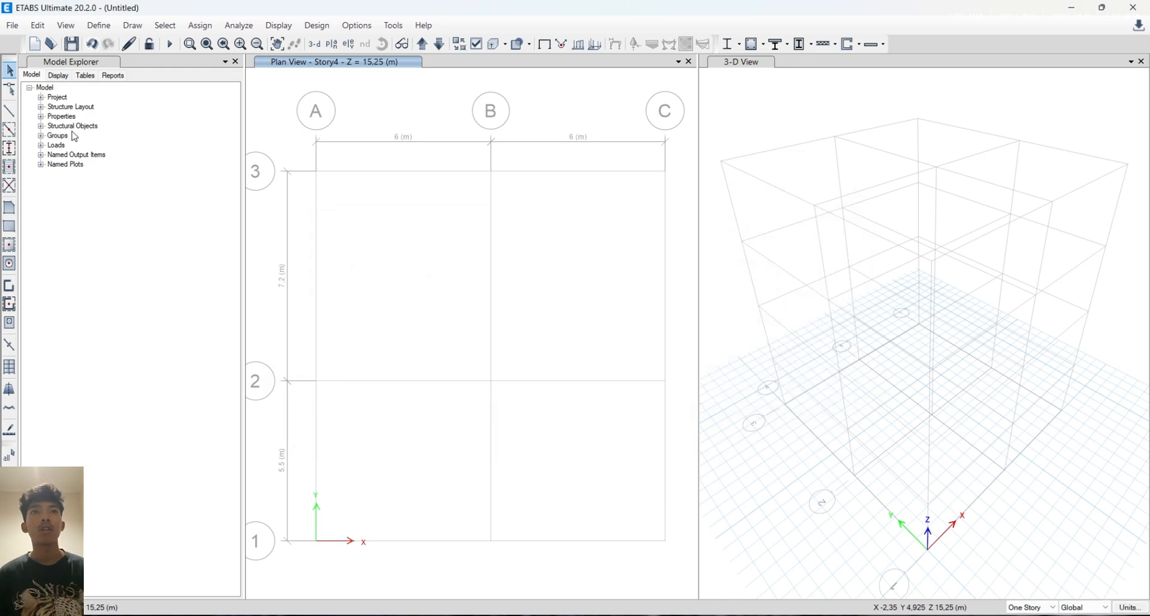
{"action": "left_click", "coordinate": [101, 26]}
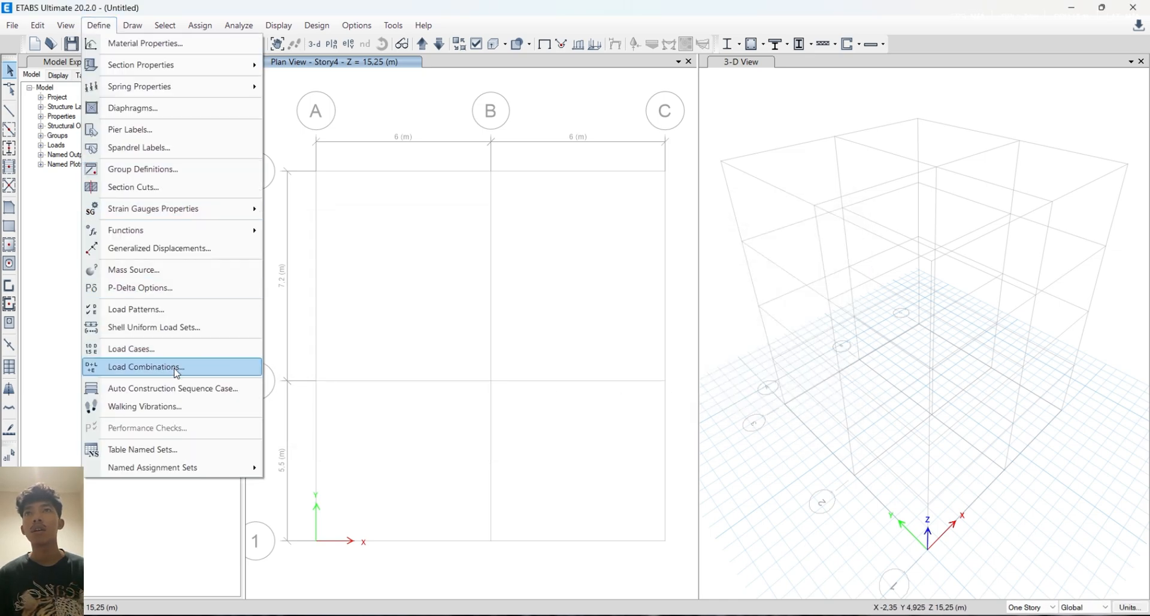
{"action": "left_click", "coordinate": [183, 350]}
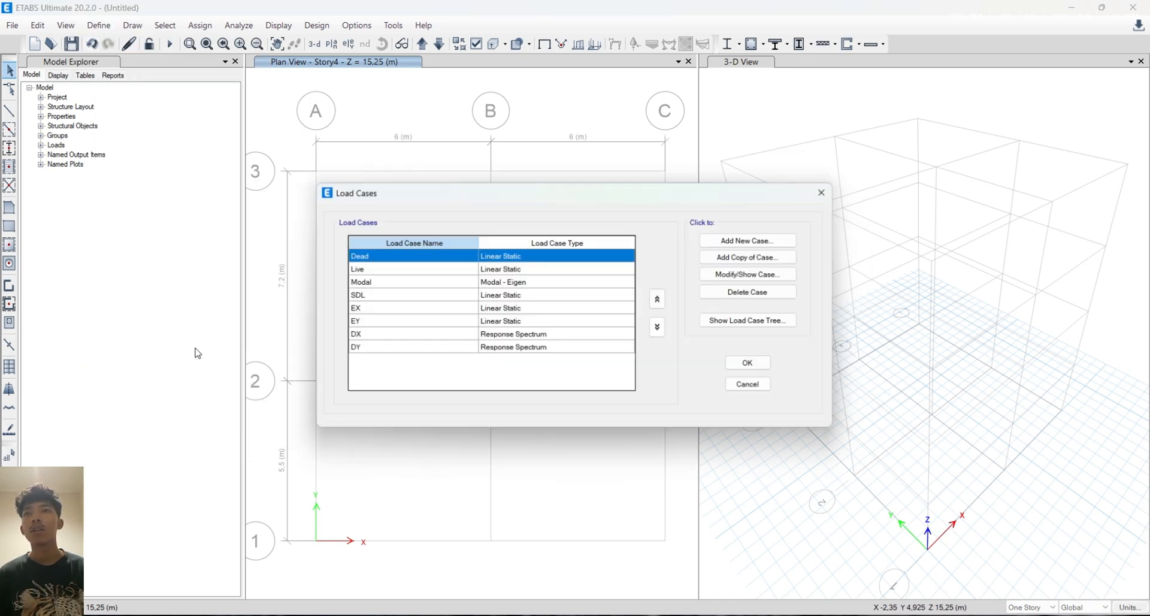
{"action": "left_click", "coordinate": [734, 363]}
Create a Linear Add load combination named COMBO 1 with a scale factor of 1,4 on the Dead load
{"action": "left_click", "coordinate": [94, 26]}
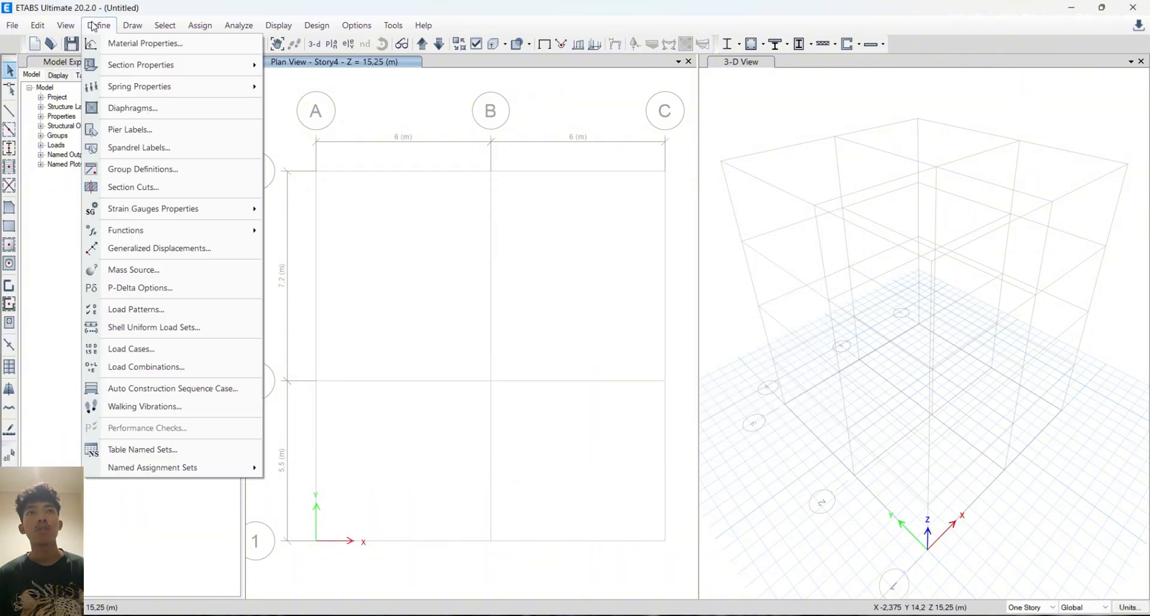
{"action": "left_click", "coordinate": [182, 367]}
{"action": "left_click", "coordinate": [687, 254]}
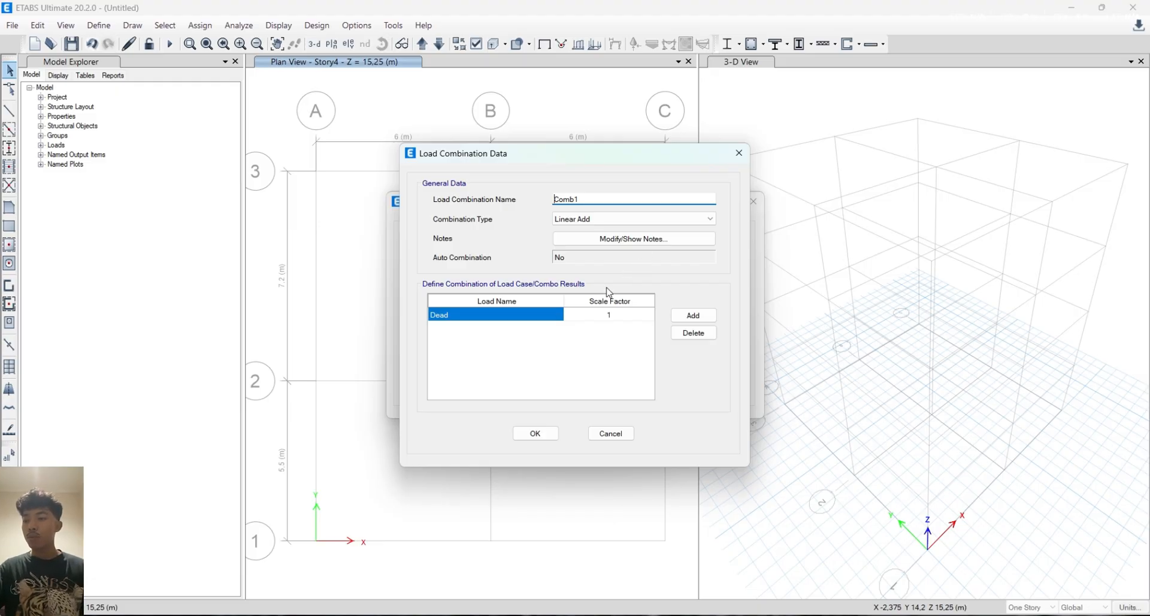
{"action": "key", "text": "BackSpace"}
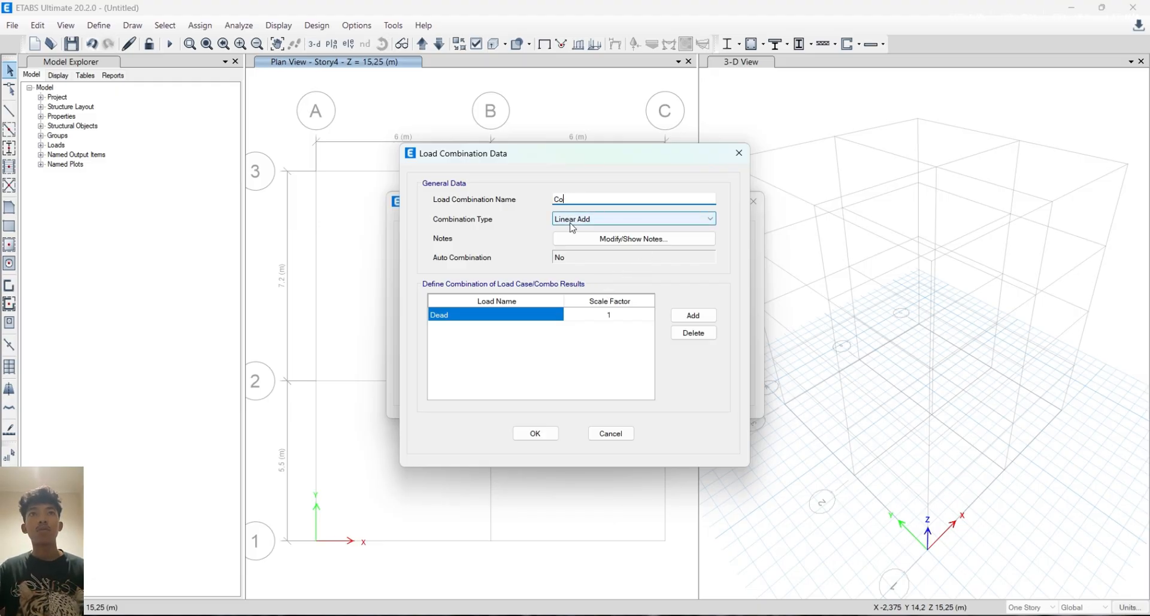
{"action": "type", "text": "OMBO 1"}
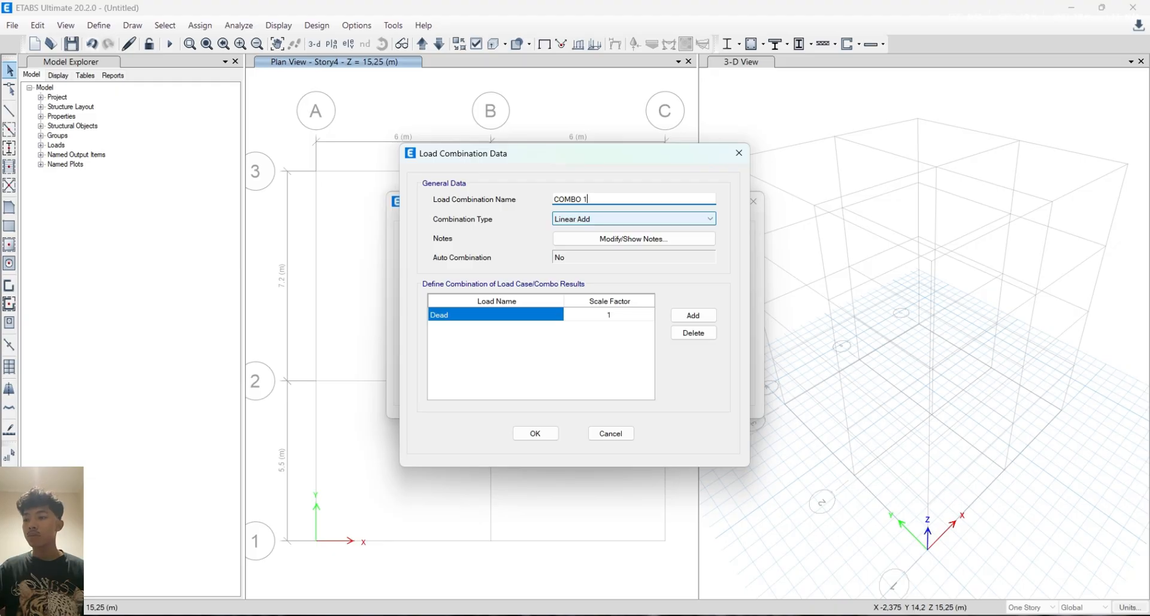
{"action": "left_click", "coordinate": [616, 317]}
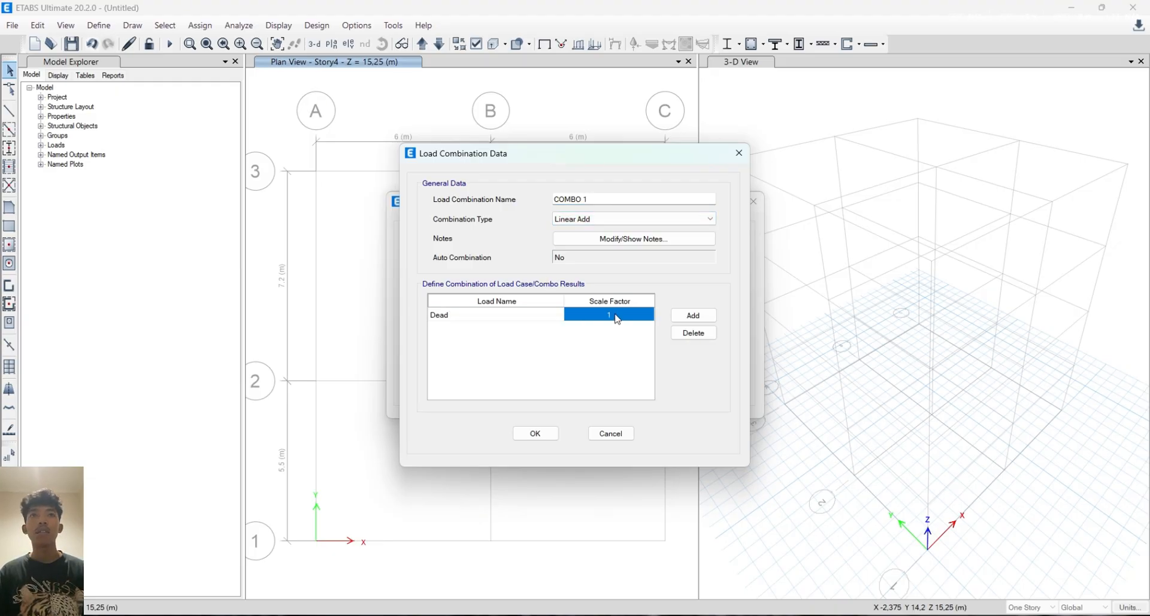
{"action": "type", "text": "1"}
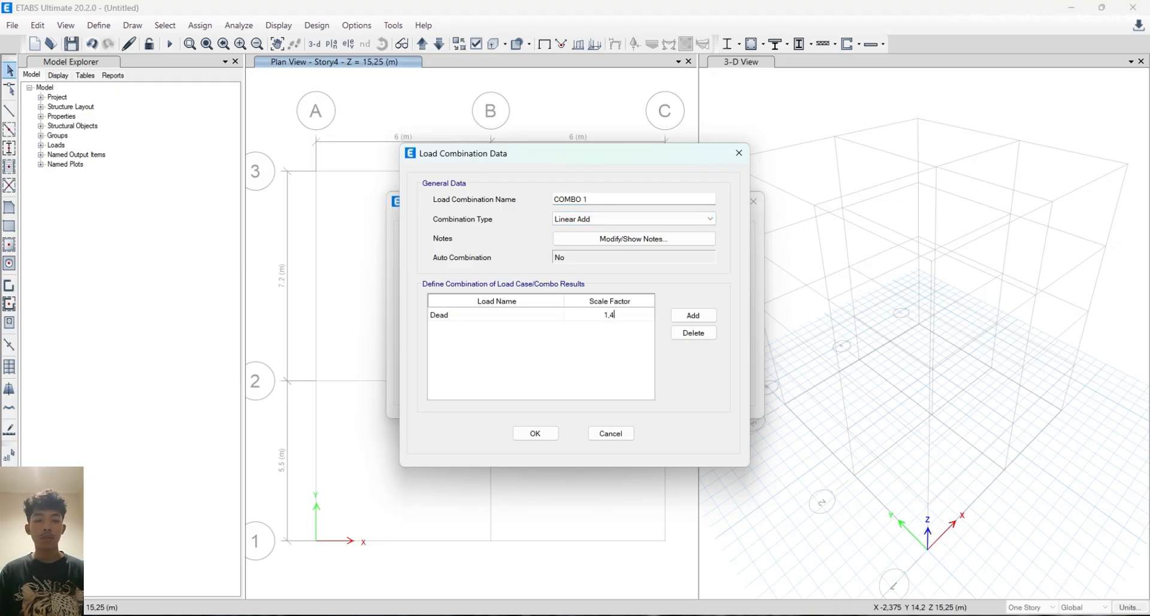
{"action": "left_click", "coordinate": [539, 435]}
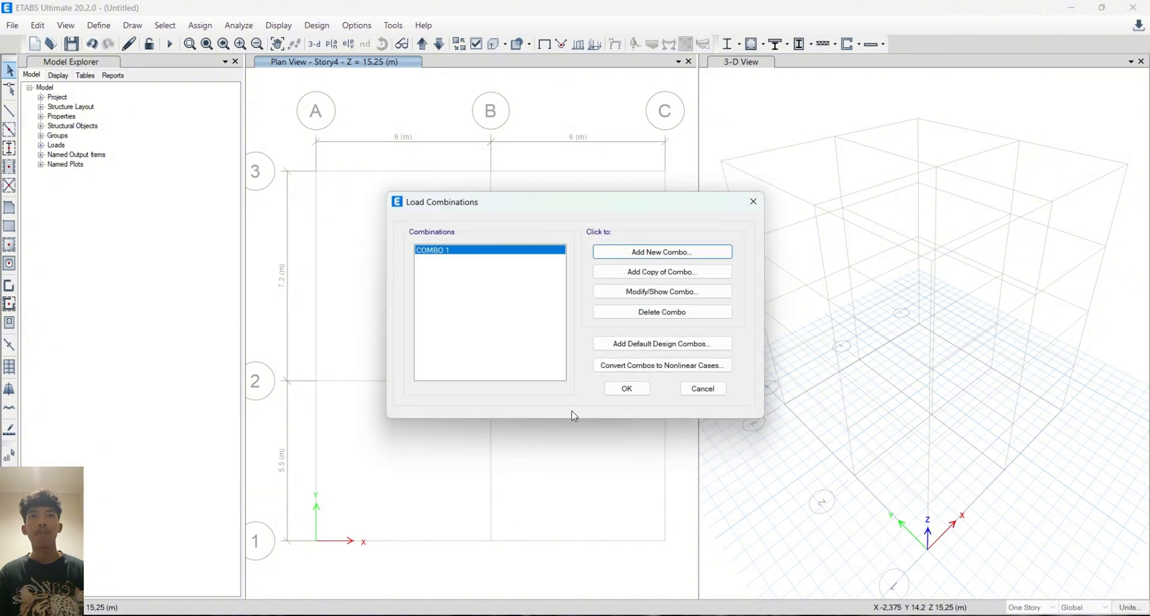
Copy COMBO 1 as a new load combination named COMBO 2 and add the Live load case to it
{"action": "left_click", "coordinate": [646, 272]}
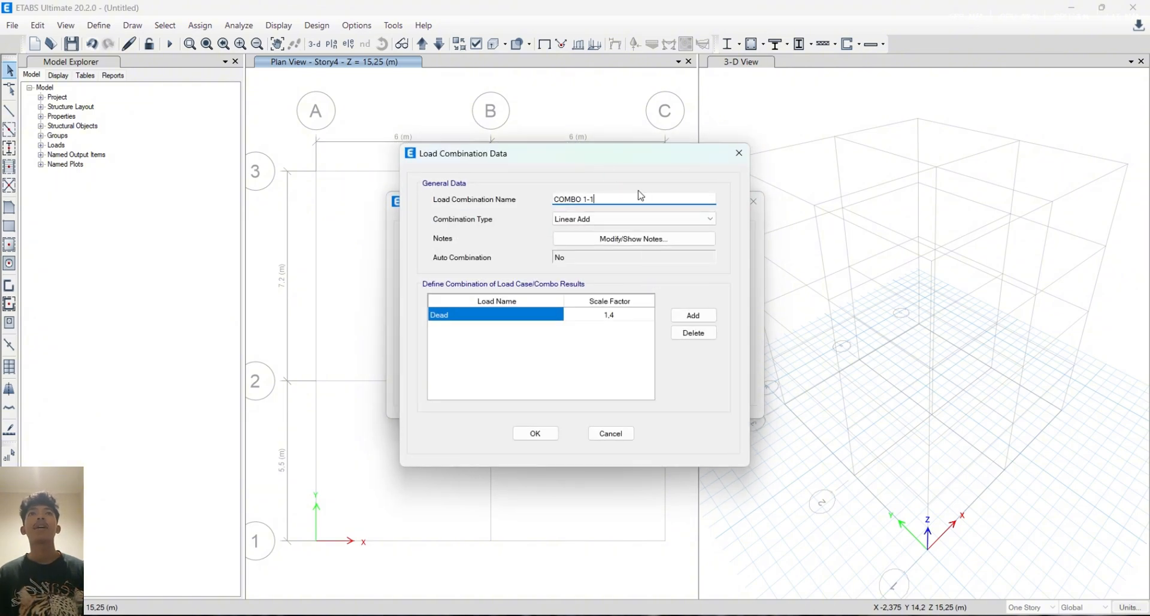
{"action": "type", "text": "2"}
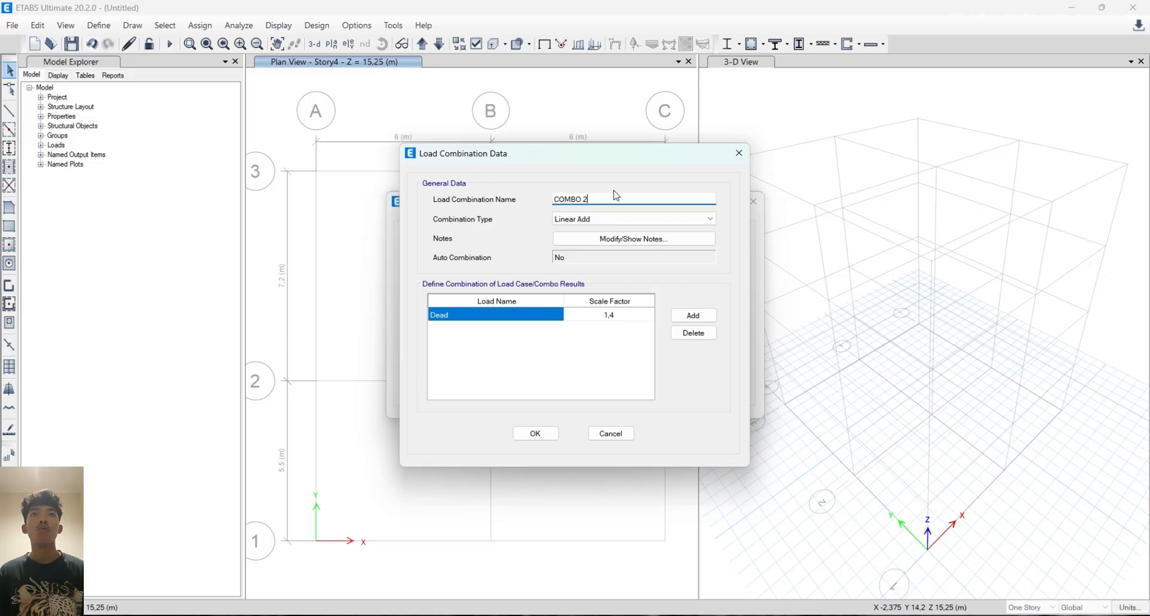
{"action": "left_click", "coordinate": [694, 315]}
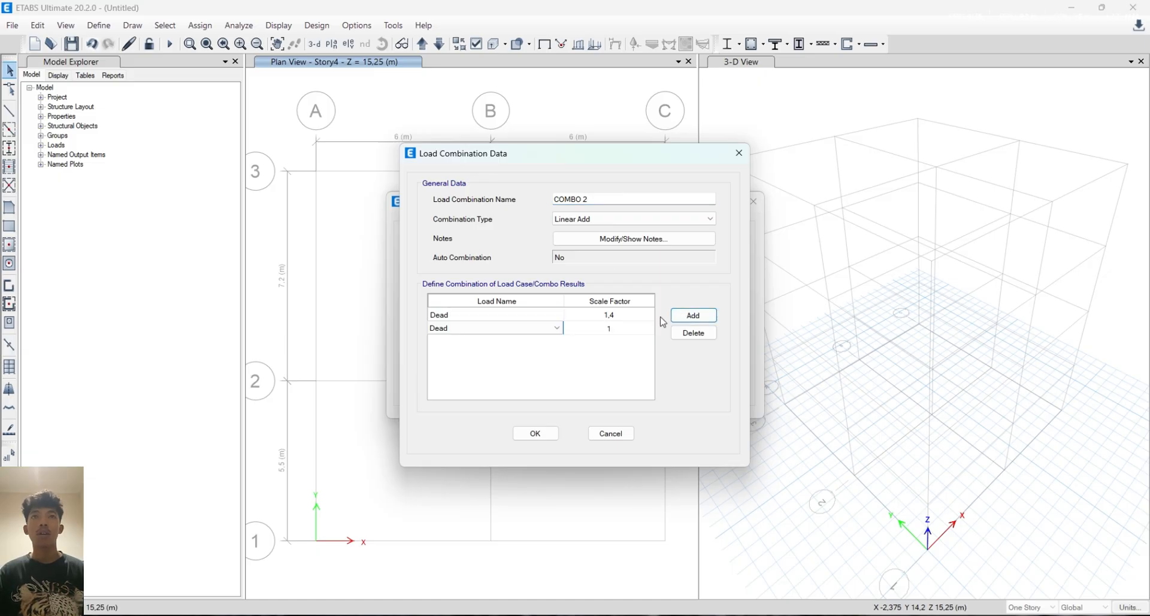
{"action": "left_click", "coordinate": [624, 315]}
{"action": "left_click", "coordinate": [521, 330]}
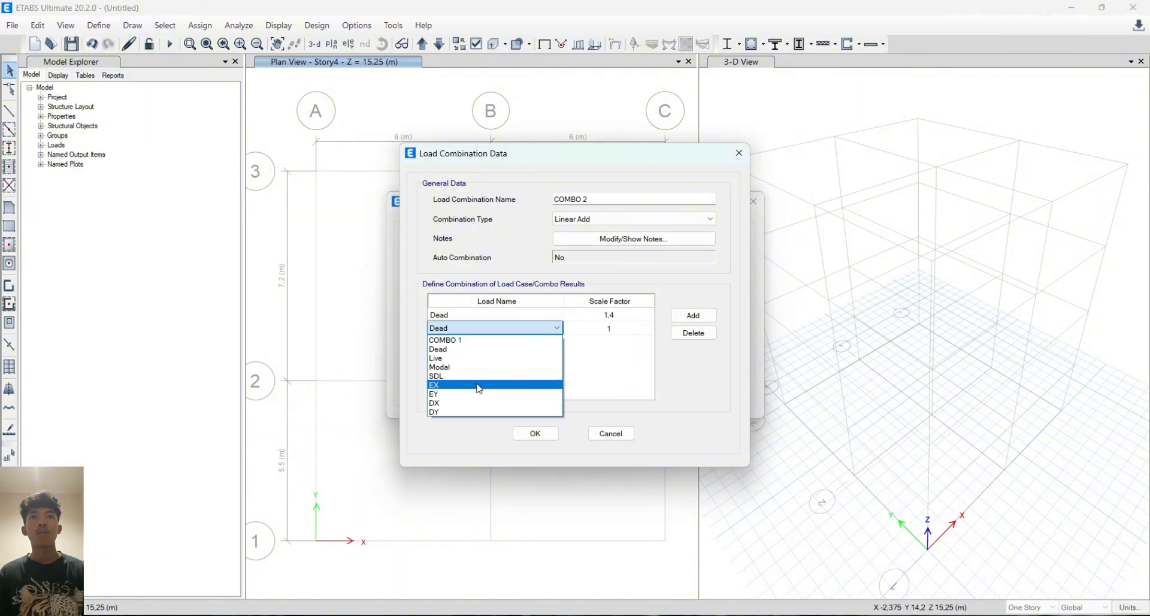
{"action": "left_click", "coordinate": [474, 359]}
Set COMBO 2's scale factors to 1,2 for Dead and 1,6 for Live, and accept the combination
{"action": "left_click", "coordinate": [620, 316]}
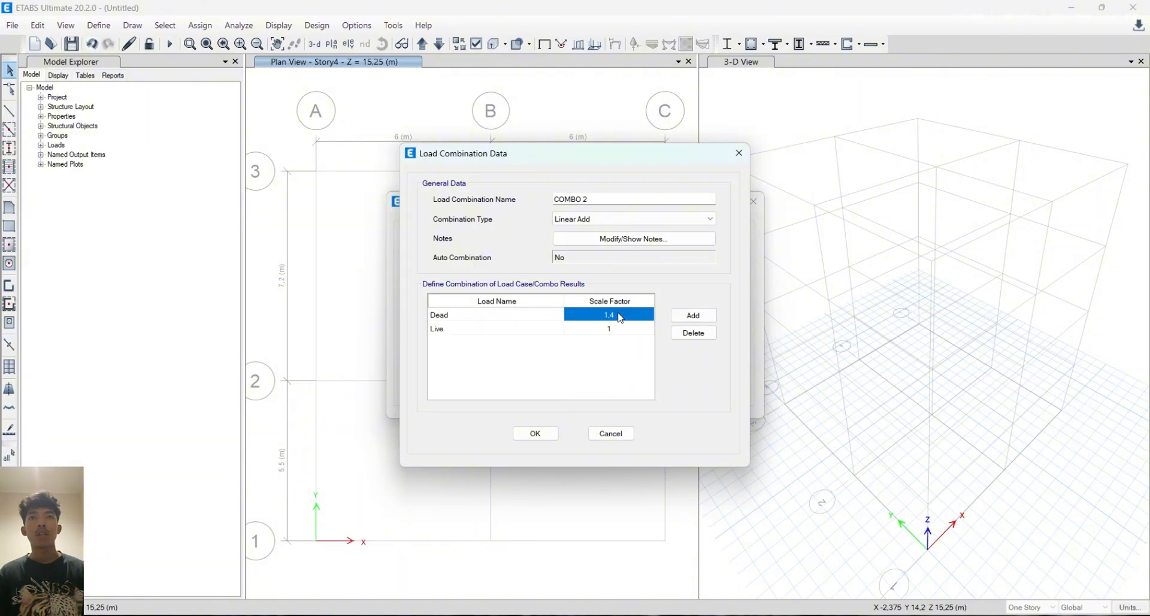
{"action": "type", "text": "1,"}
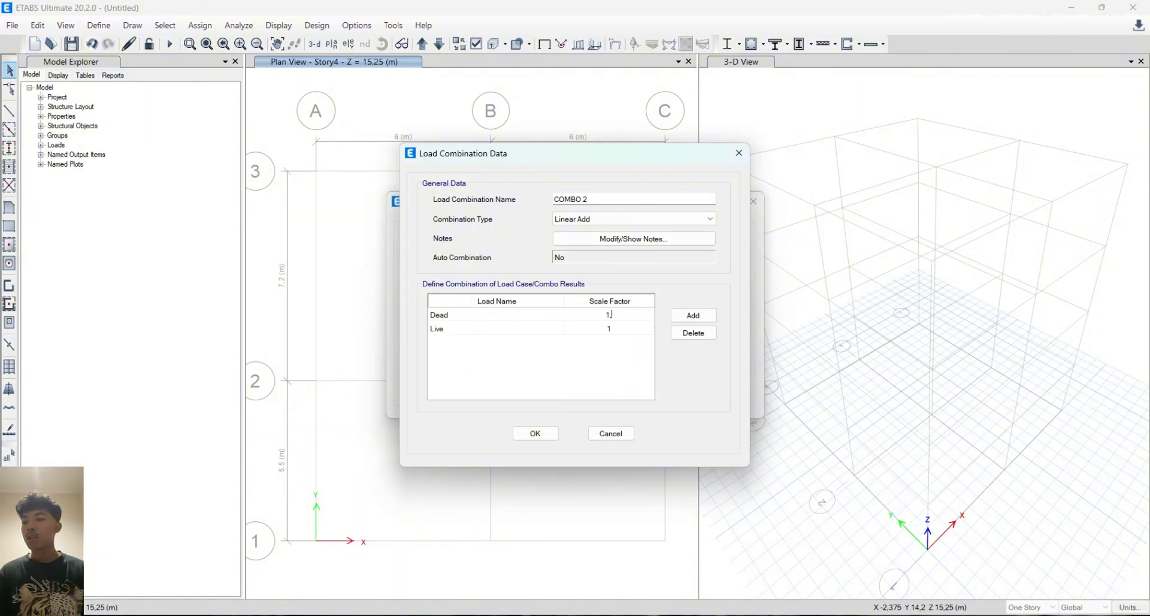
{"action": "type", "text": "2"}
{"action": "left_click", "coordinate": [622, 331]}
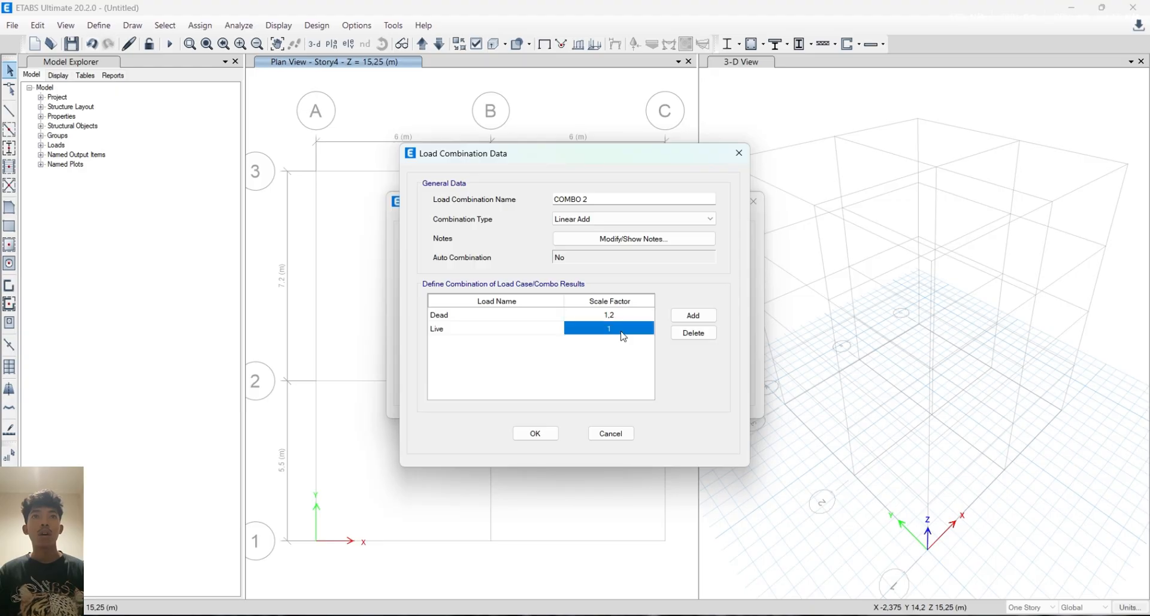
{"action": "type", "text": "1"}
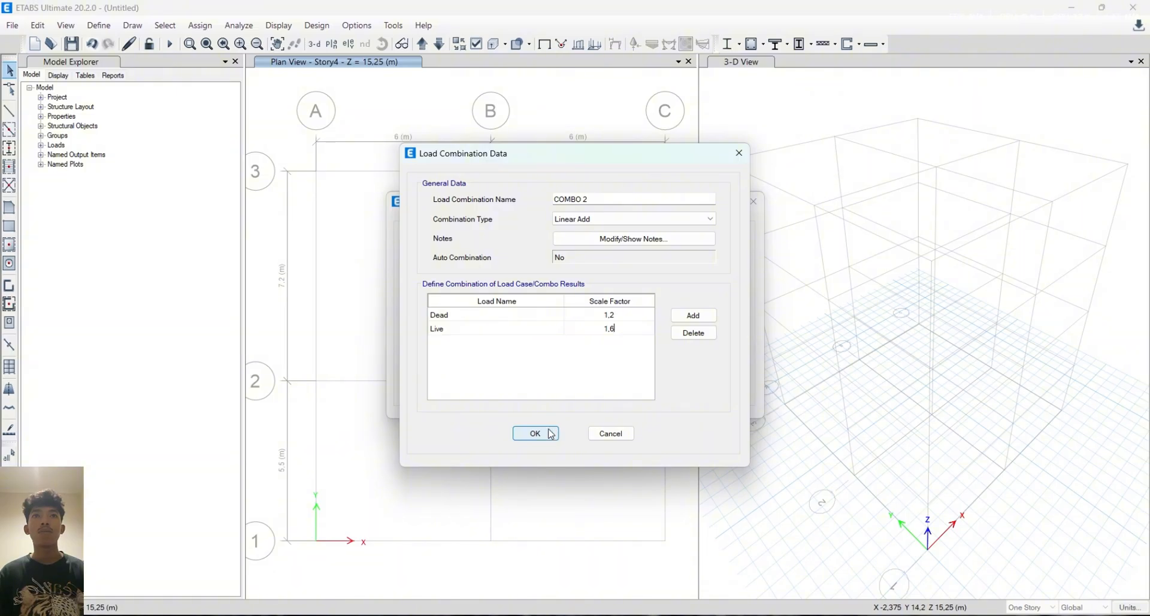
{"action": "mouse_move", "coordinate": [584, 160]}
{"action": "left_mouse_down"}
{"action": "mouse_move", "coordinate": [572, 210]}
{"action": "mouse_move", "coordinate": [585, 180]}
{"action": "left_mouse_up"}
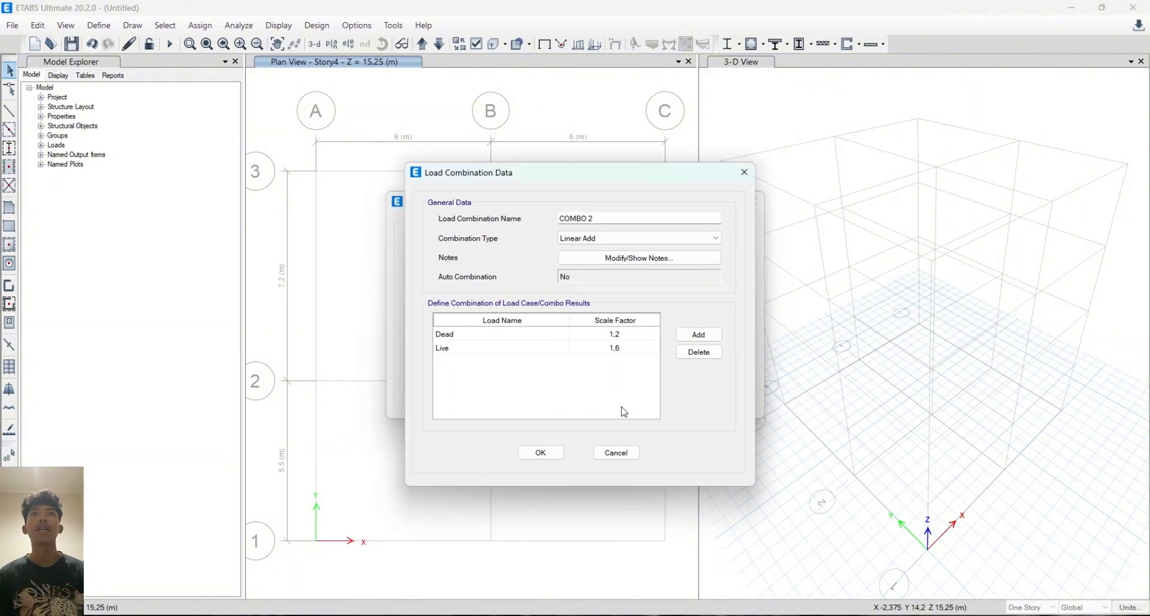
{"action": "left_click", "coordinate": [545, 457]}
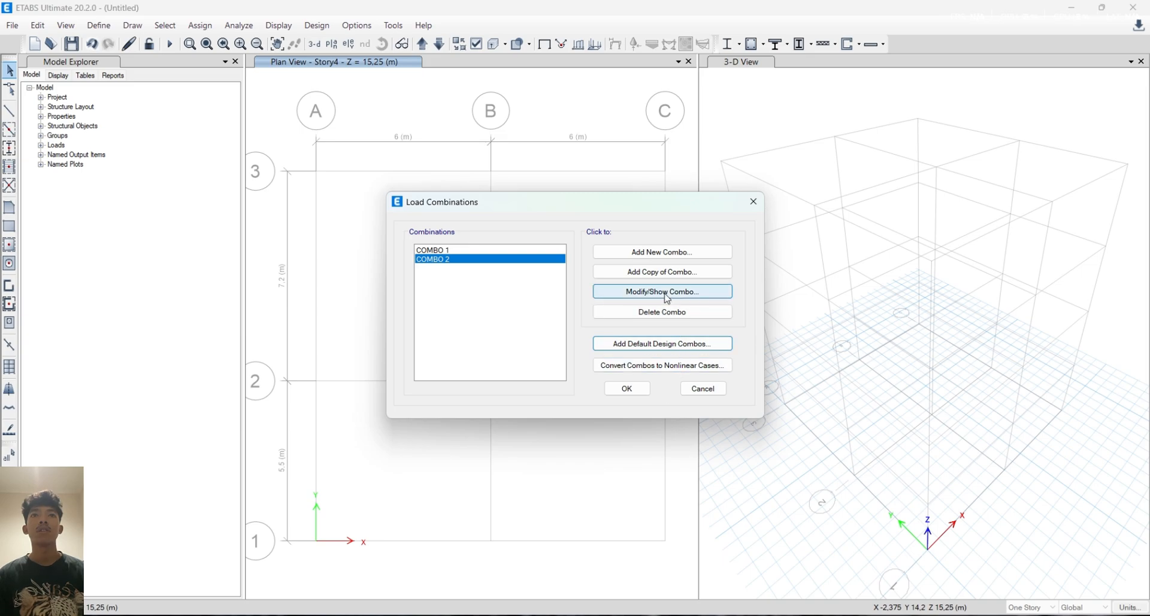
Copy COMBO 2 as a new load combination named COMBO 3 with scale factors of 1 for Dead and Live, and accept it
{"action": "left_click", "coordinate": [667, 271]}
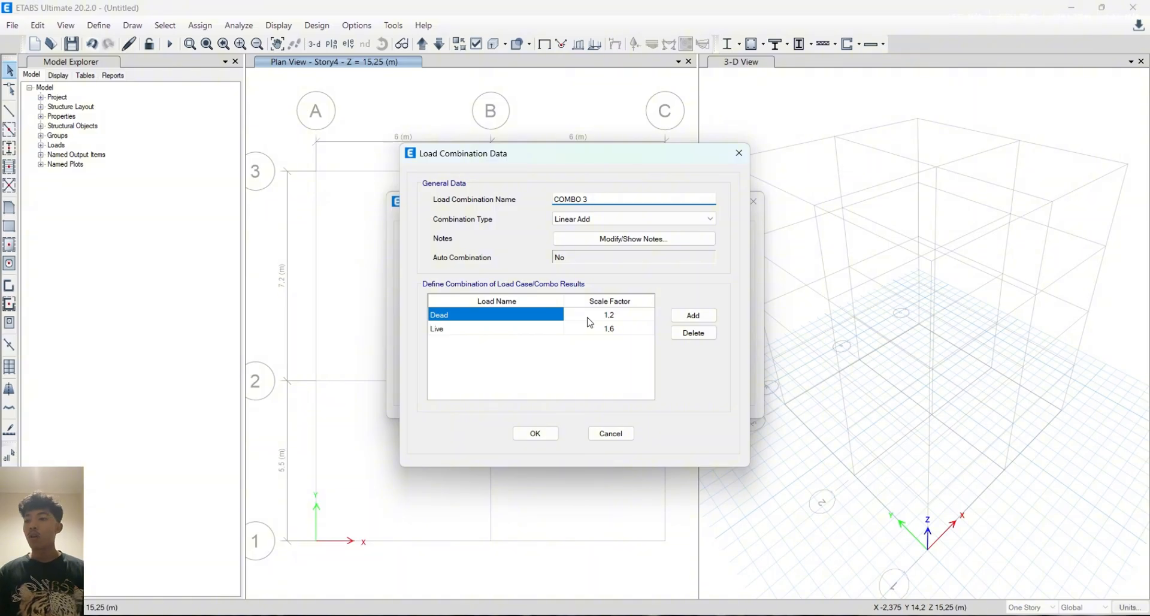
{"action": "left_click", "coordinate": [621, 317]}
{"action": "type", "text": "1"}
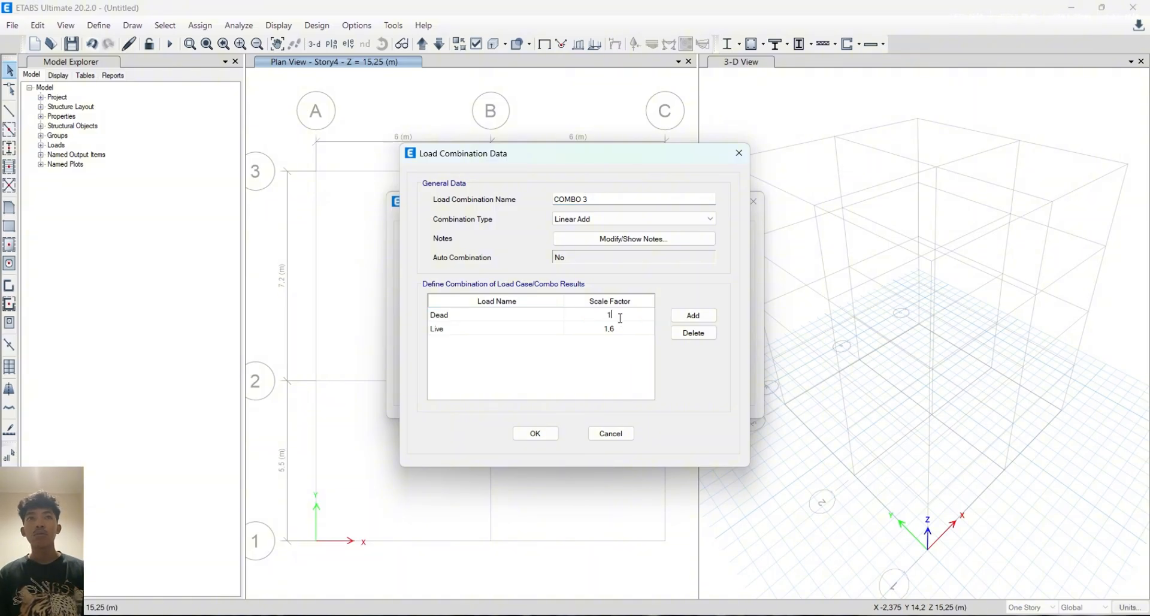
{"action": "left_click", "coordinate": [618, 330]}
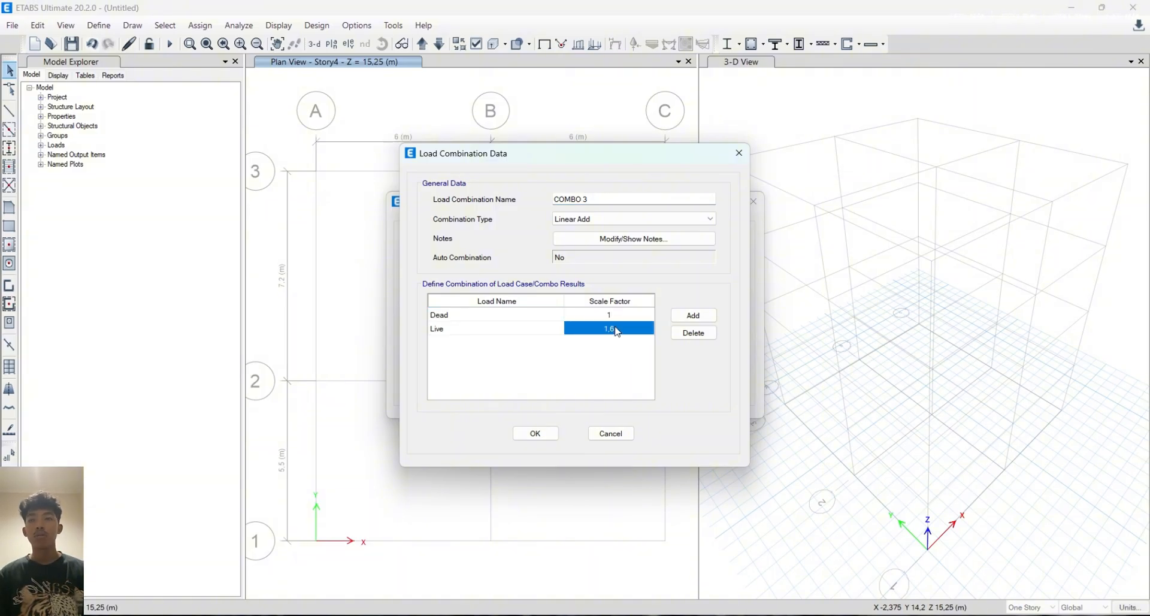
{"action": "type", "text": "1"}
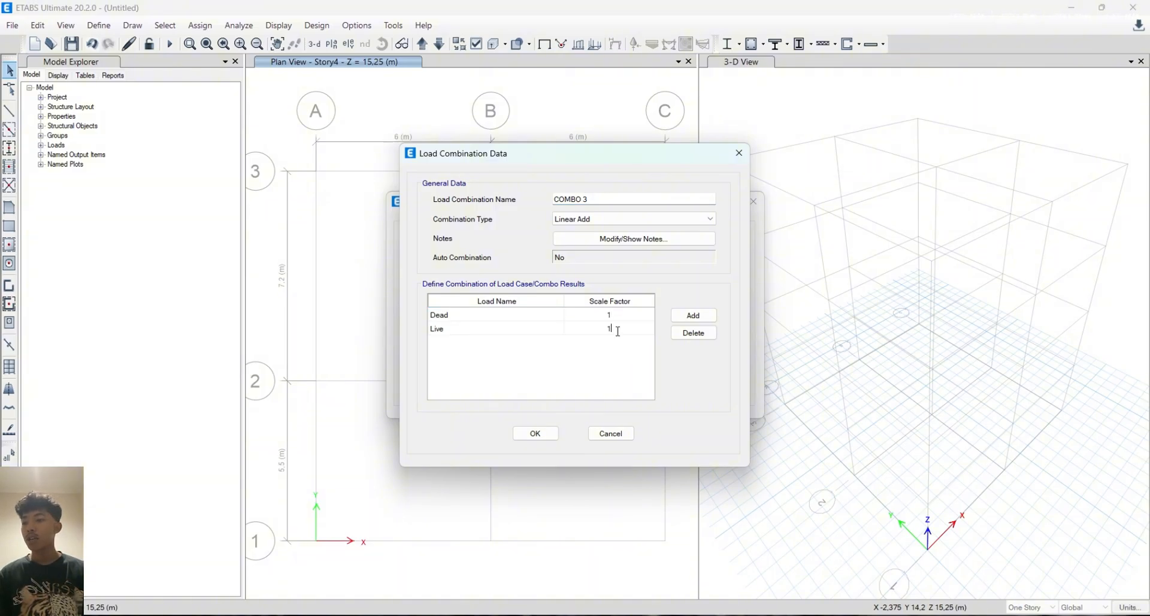
{"action": "left_click", "coordinate": [535, 433]}
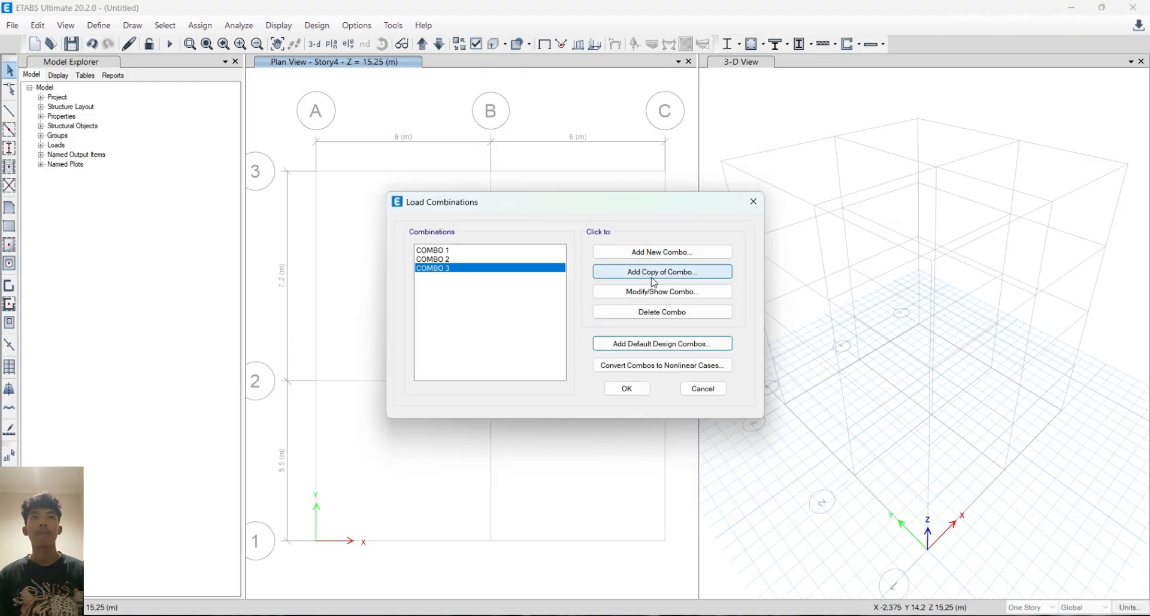
Copy COMBO 3 as a new load combination named COMBO 4 and set its Dead scale factor to 1,342
{"action": "left_click", "coordinate": [654, 282]}
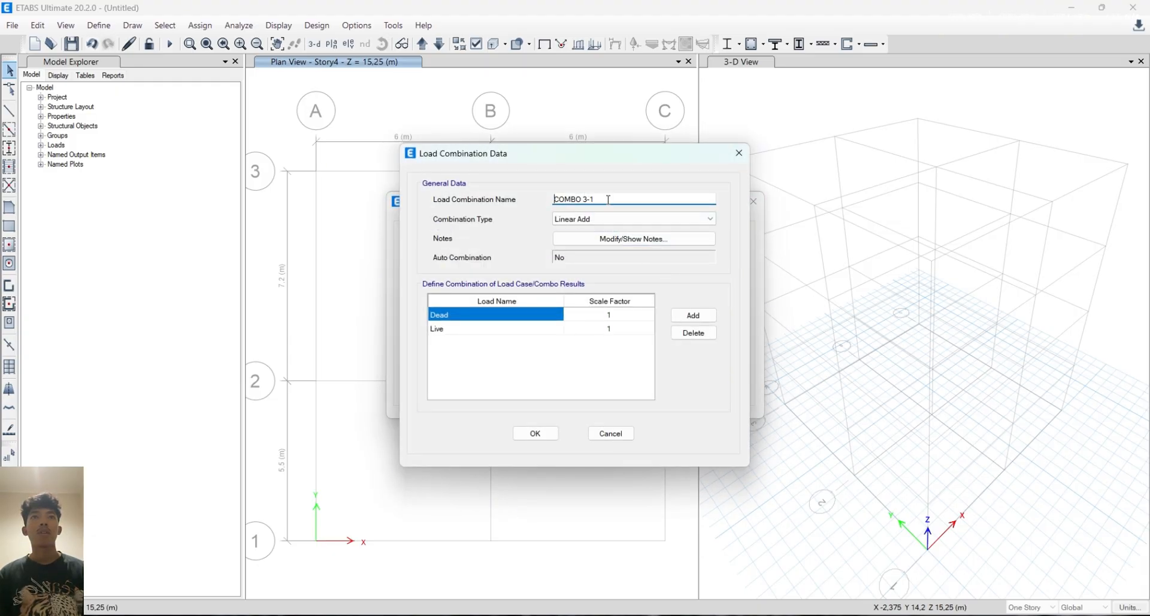
{"action": "key", "text": "BackSpace"}
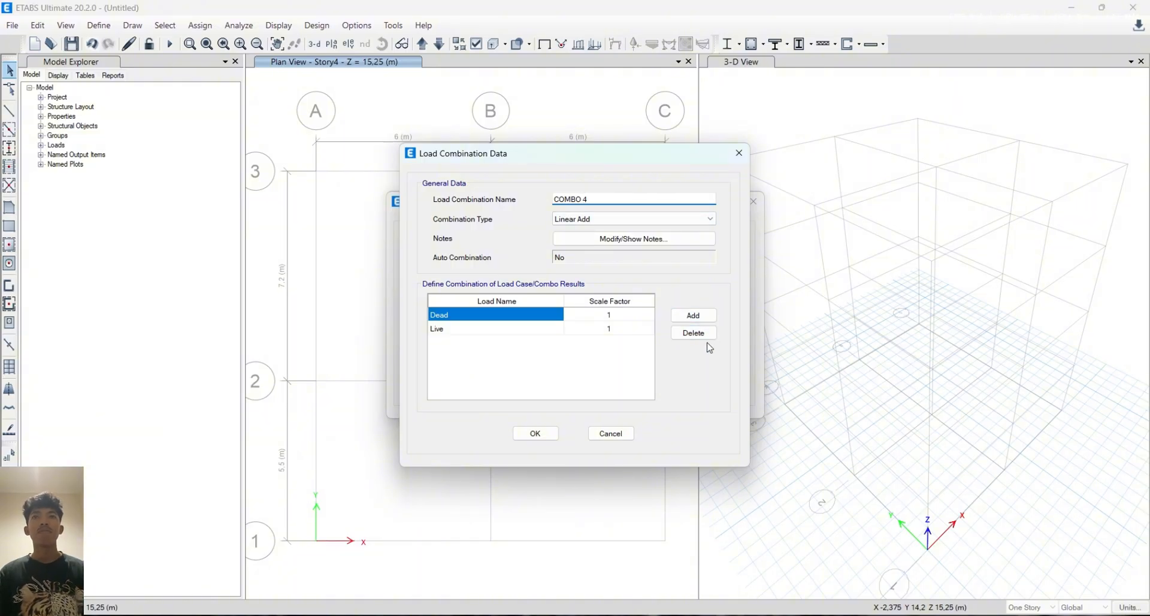
{"action": "left_click", "coordinate": [622, 315]}
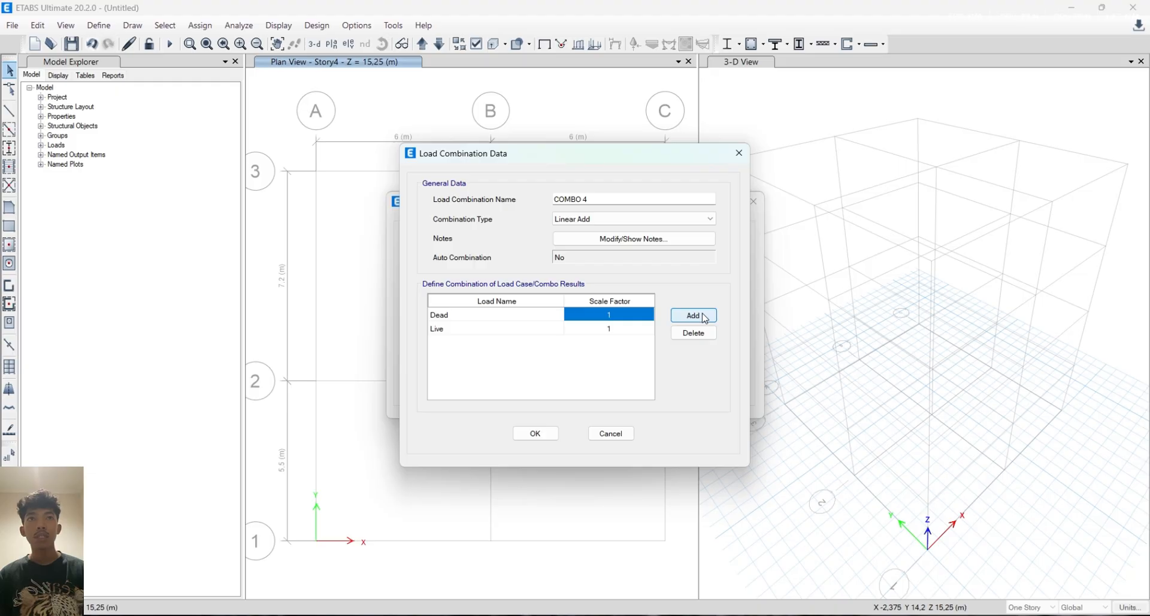
{"action": "left_click", "coordinate": [568, 314]}
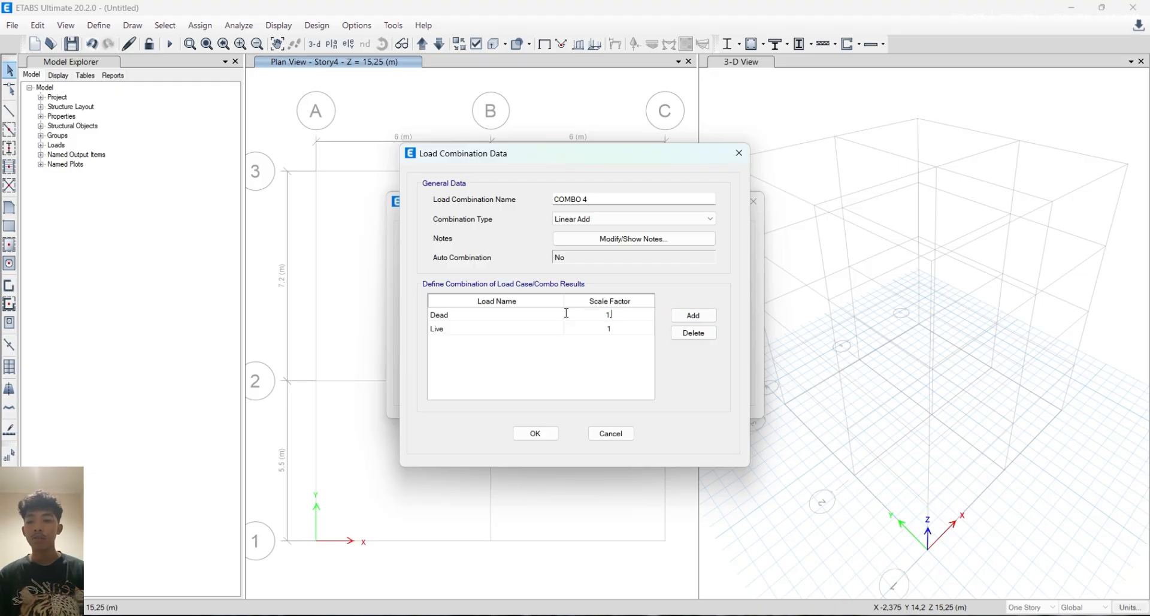
{"action": "type", "text": ",34"}
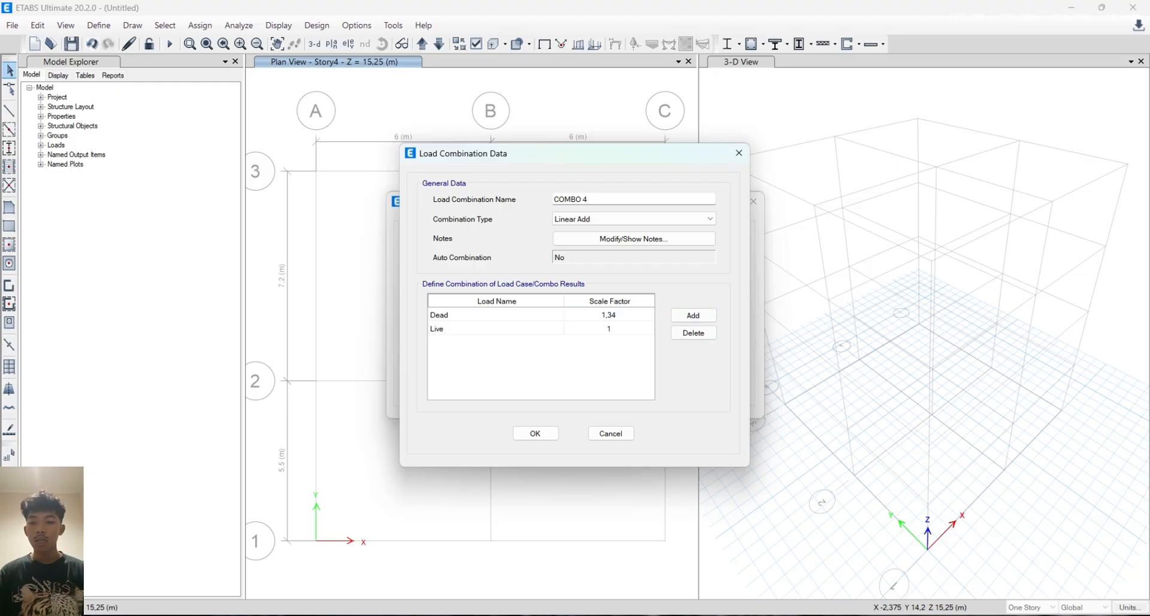
{"action": "type", "text": "2"}
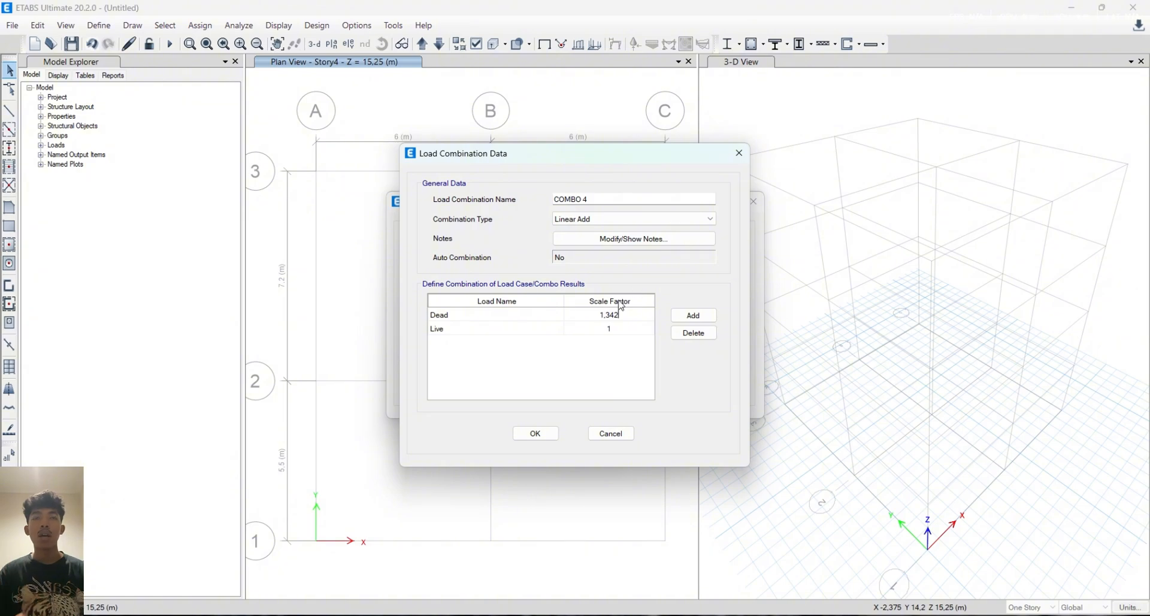
{"action": "key", "text": "Return"}
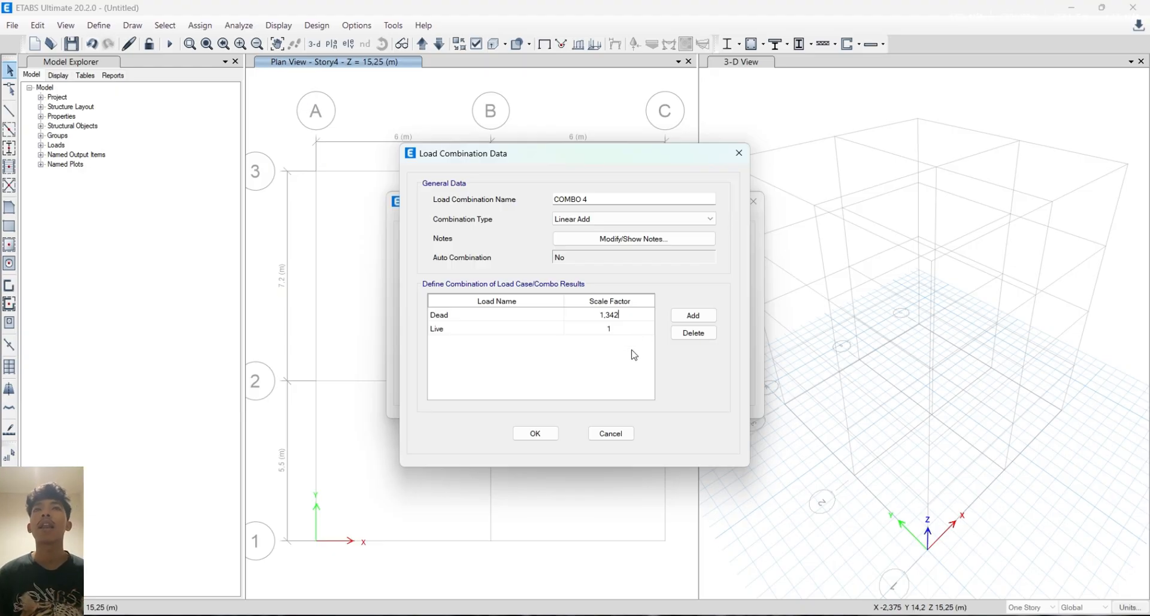
{"action": "left_click", "coordinate": [623, 329]}
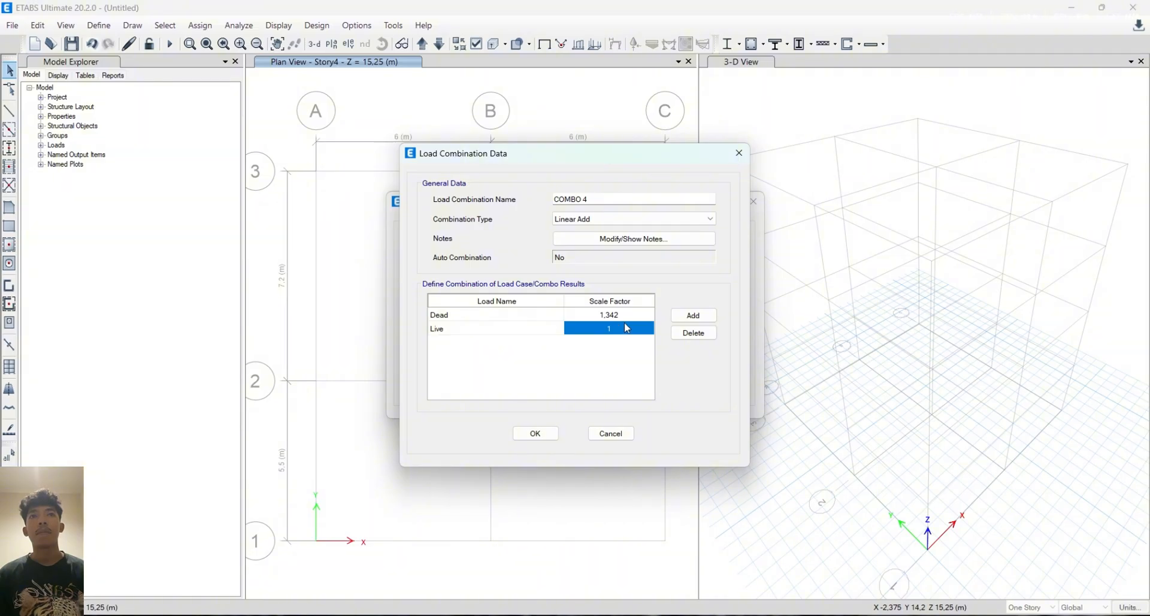
Add the DY and DX load cases, in that order, to COMBO 4
{"action": "left_click", "coordinate": [707, 317]}
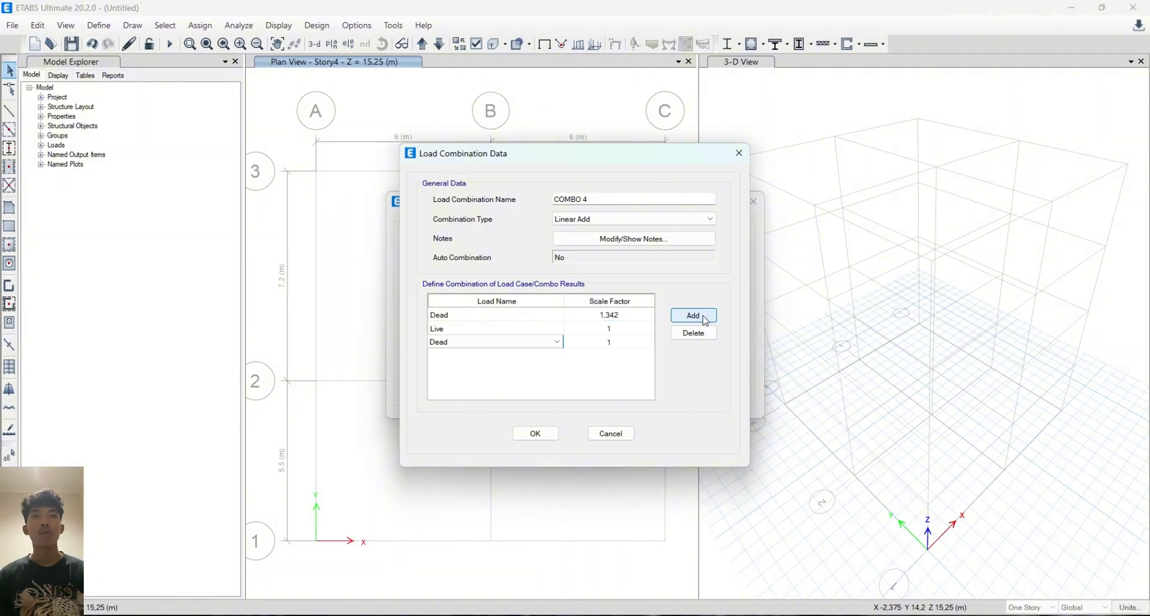
{"action": "left_click", "coordinate": [693, 315]}
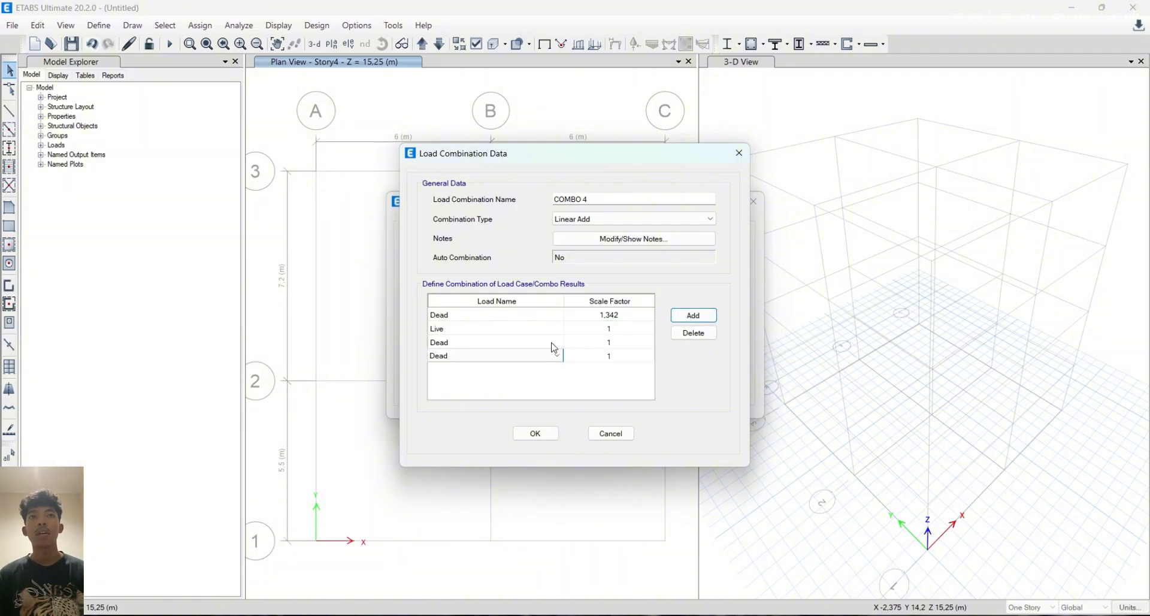
{"action": "left_click", "coordinate": [557, 341]}
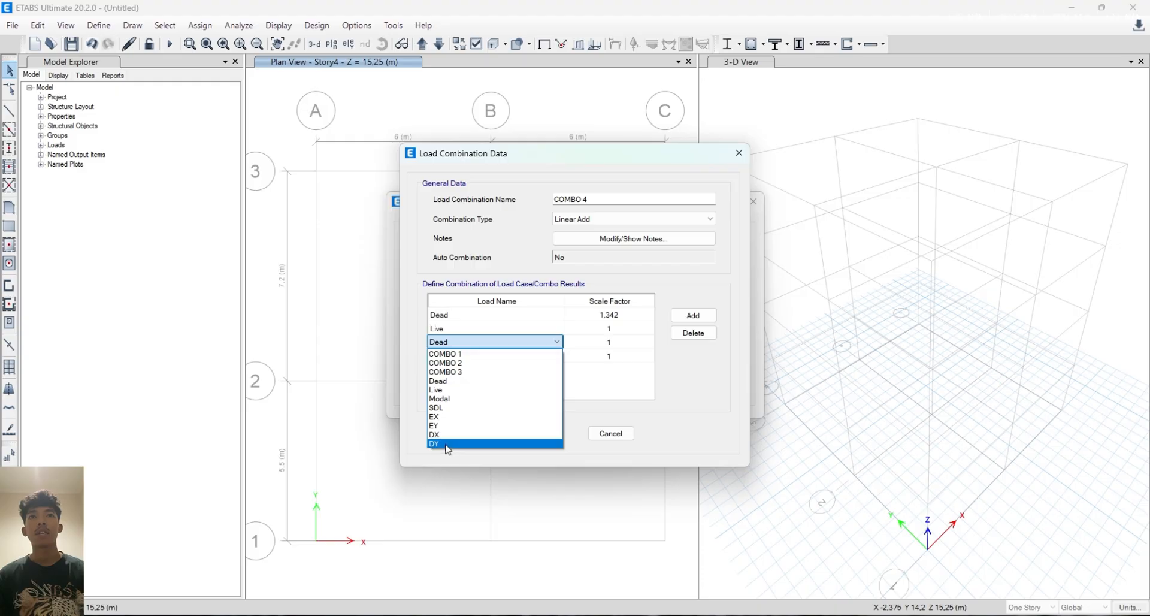
{"action": "left_click", "coordinate": [447, 444]}
{"action": "left_click", "coordinate": [503, 356]}
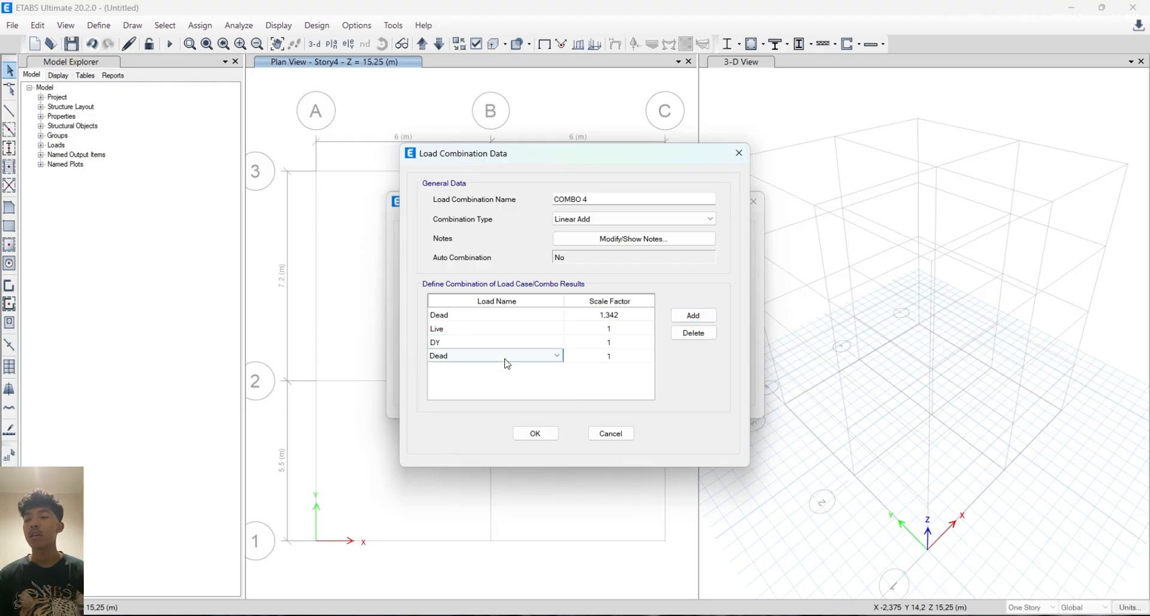
{"action": "left_click", "coordinate": [503, 356]}
{"action": "left_click", "coordinate": [444, 448]}
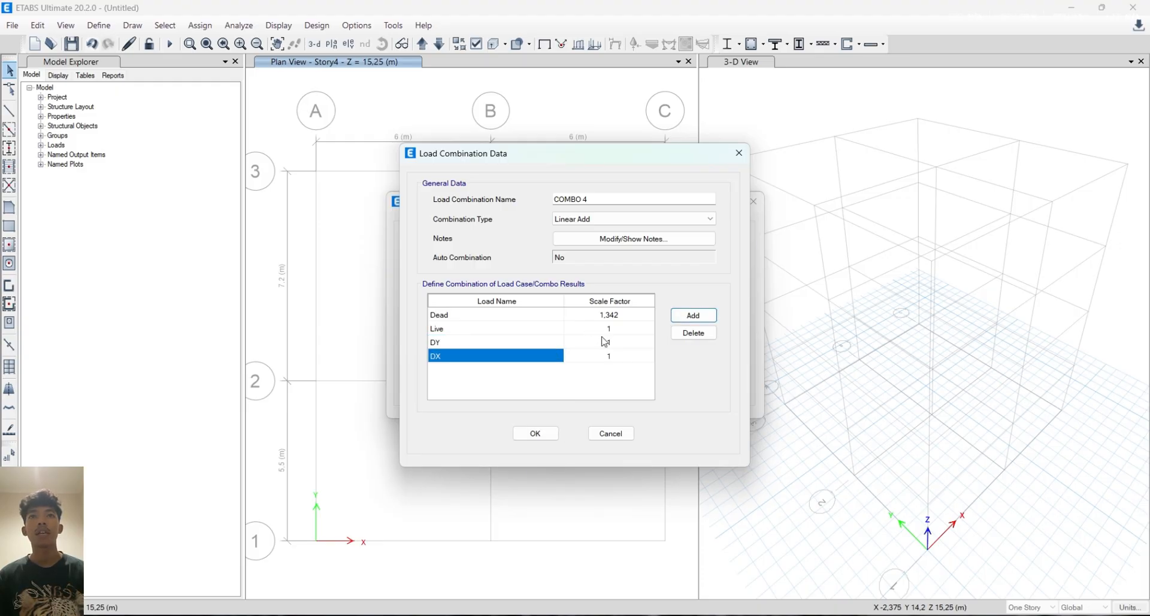
Set COMBO 4's scale factors to 1,3 for DY and 0,39 for DX, and accept the combination
{"action": "left_click", "coordinate": [607, 342]}
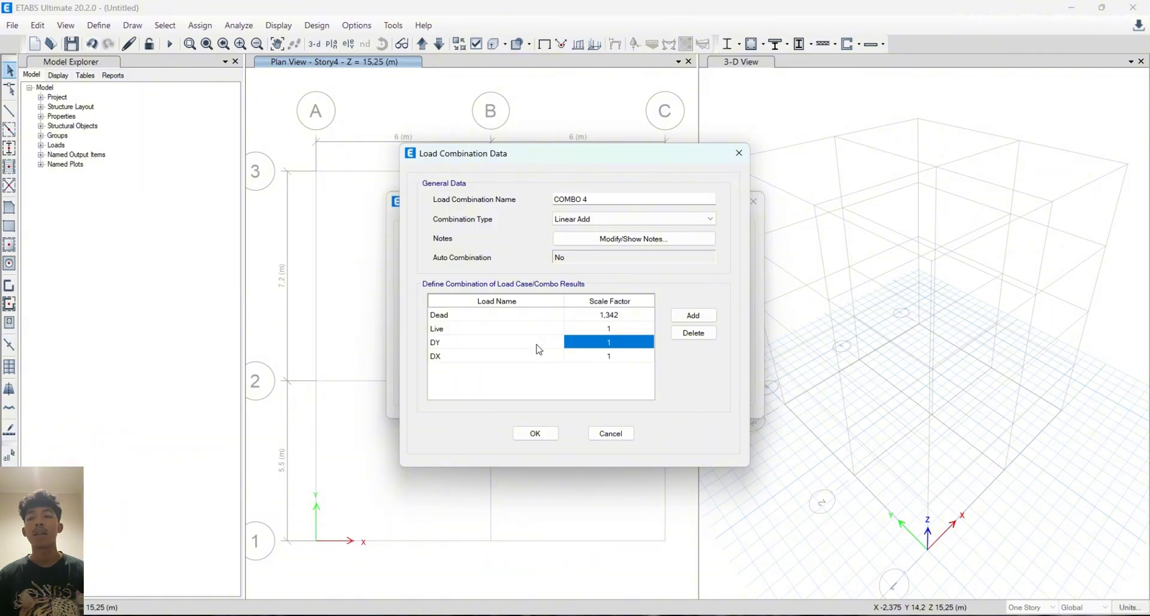
{"action": "type", "text": "1,3"}
{"action": "left_click", "coordinate": [610, 357]}
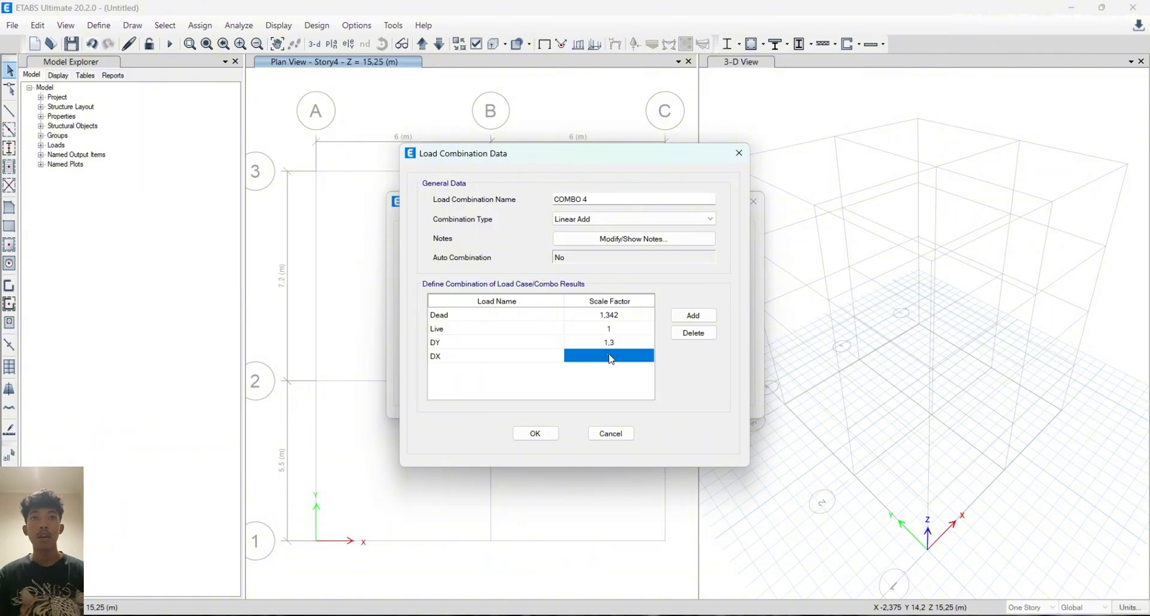
{"action": "type", "text": "0,39"}
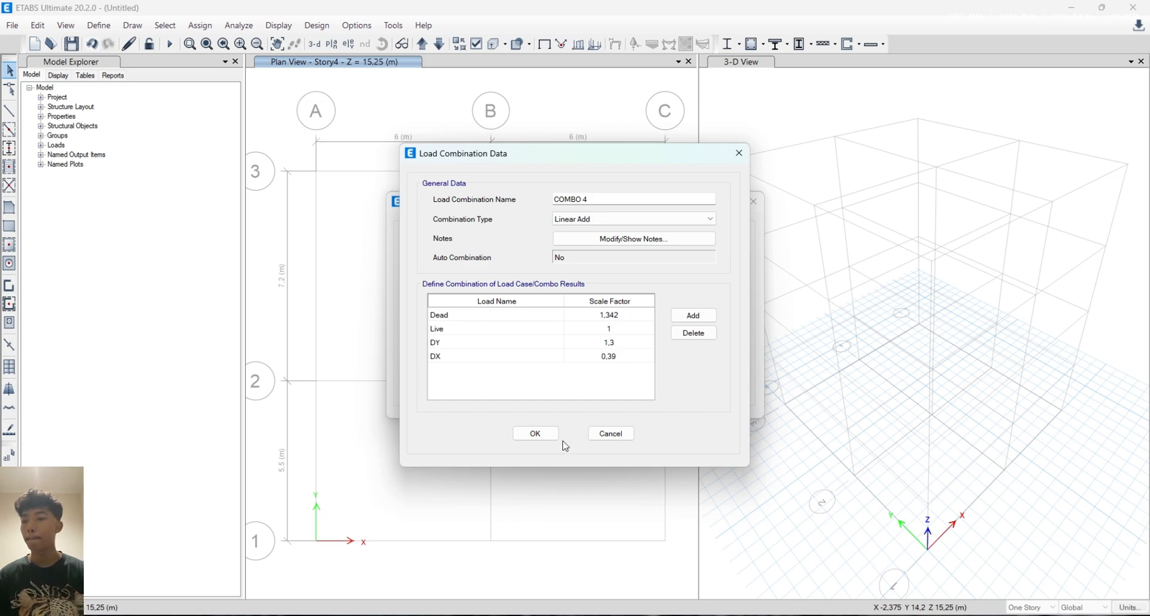
{"action": "left_click", "coordinate": [537, 433]}
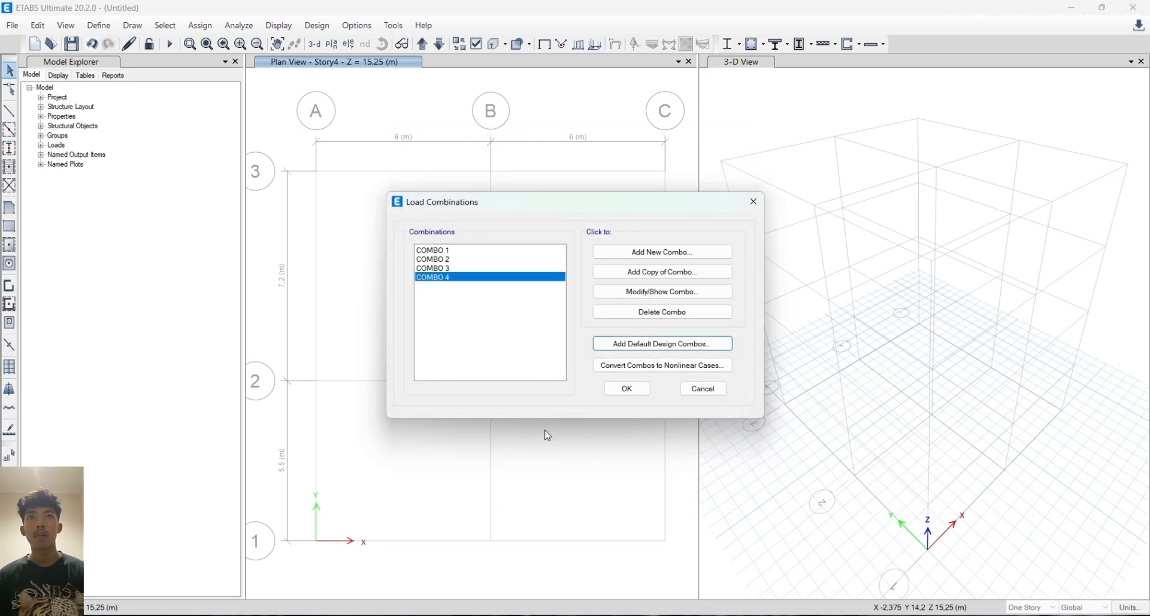
Copy COMBO 4 as COMBO 5, swap its seismic cases so DX has factor 1,3 and DY has 0,39, and accept it
{"action": "left_click", "coordinate": [635, 273]}
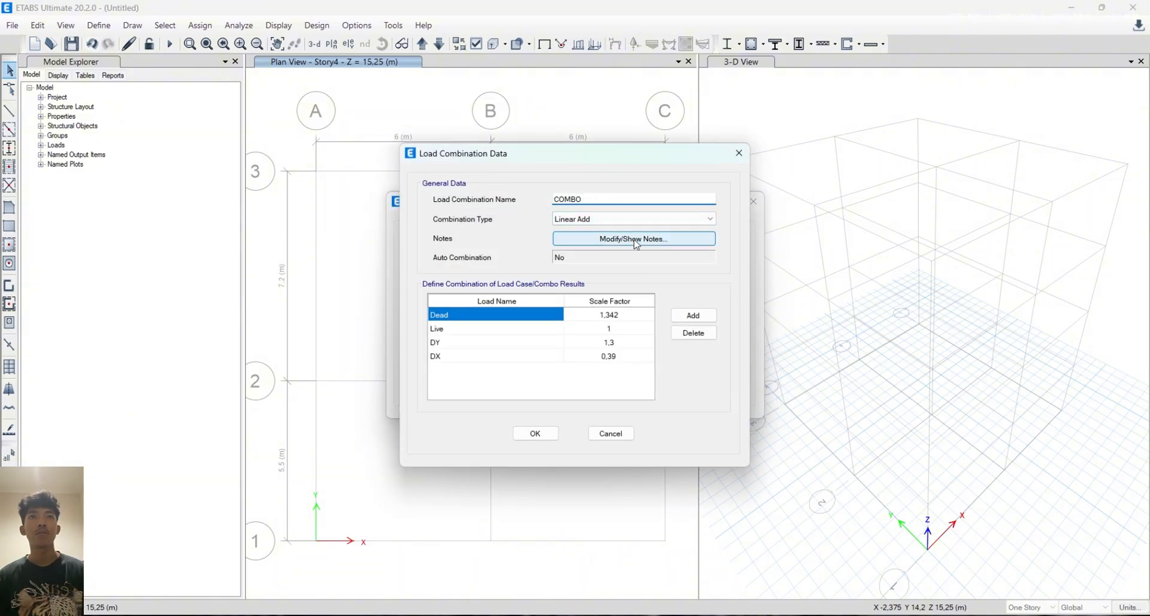
{"action": "left_click", "coordinate": [501, 344]}
{"action": "left_click", "coordinate": [502, 341]}
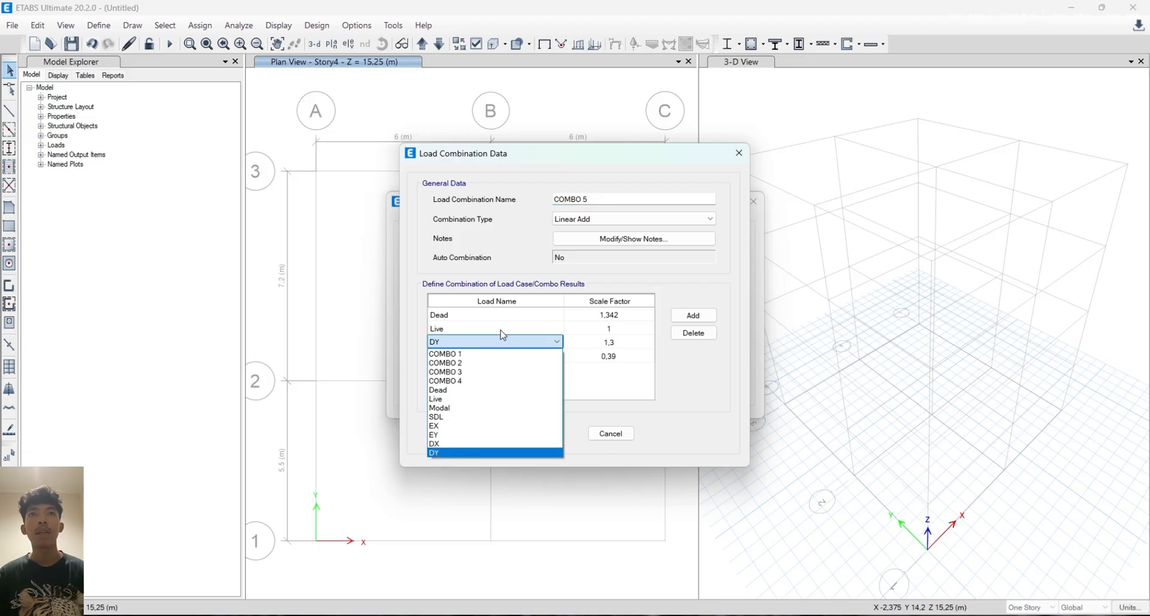
{"action": "left_click", "coordinate": [435, 445]}
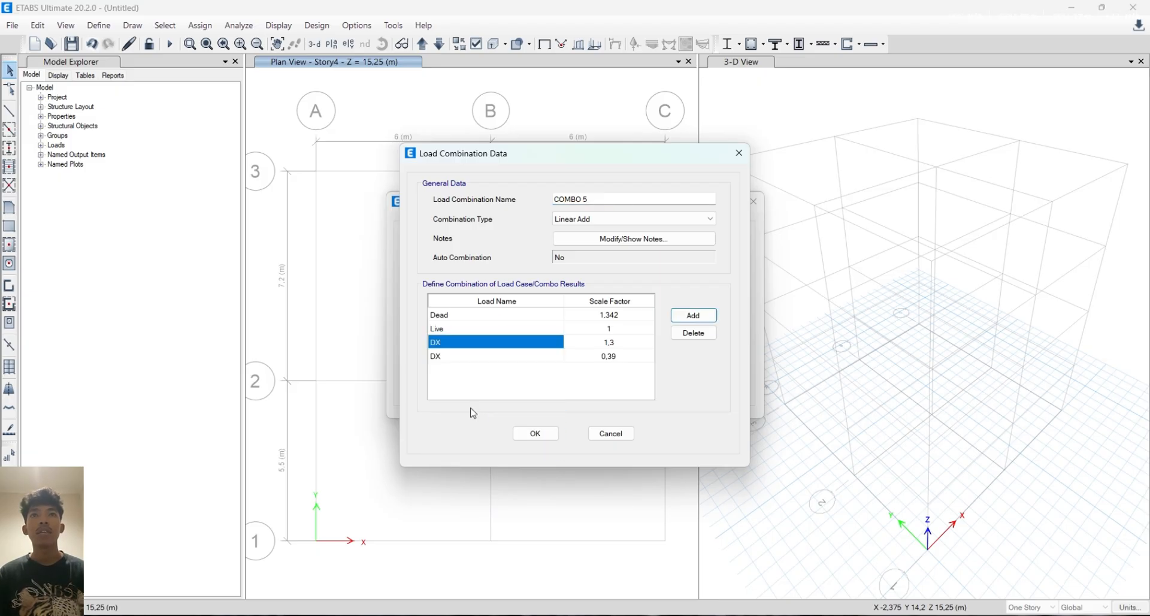
{"action": "left_click", "coordinate": [500, 355]}
{"action": "left_click", "coordinate": [500, 356]}
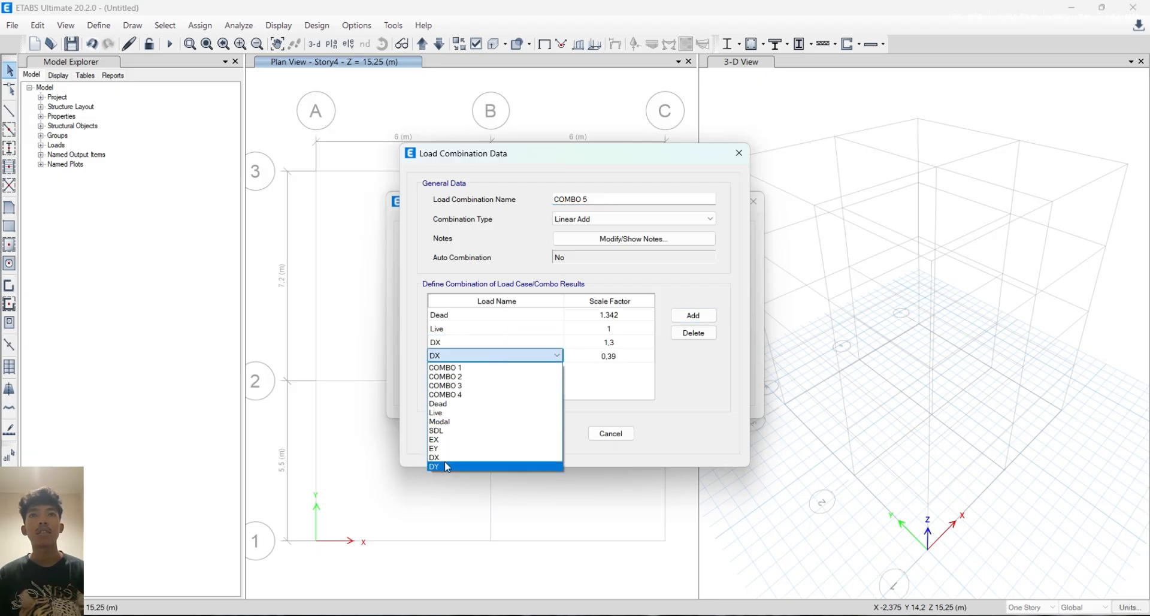
{"action": "left_click", "coordinate": [514, 472]}
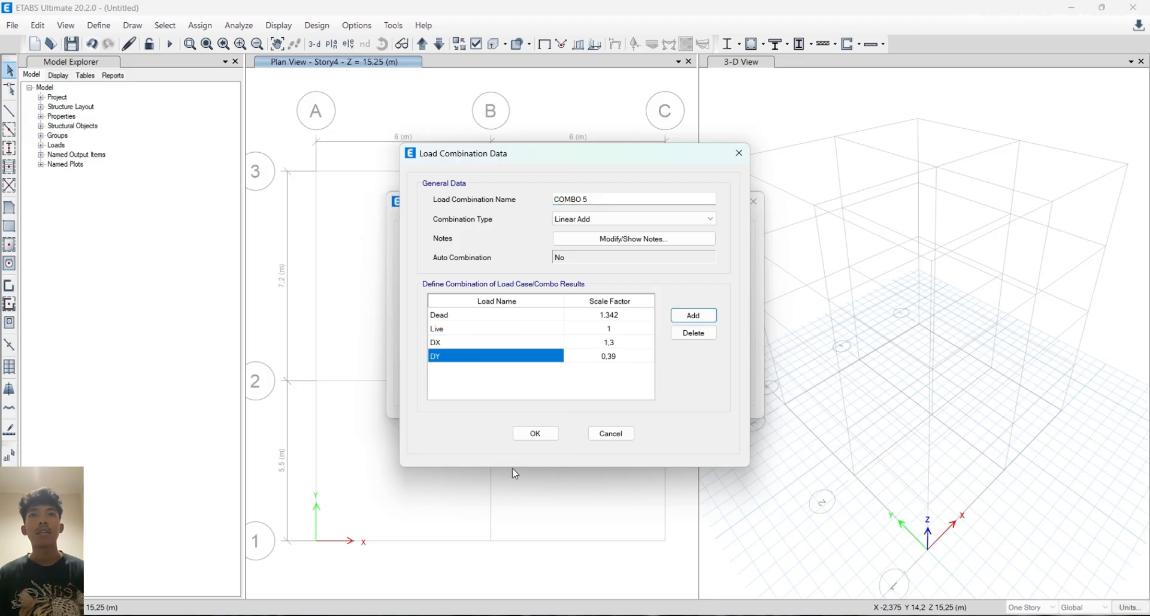
{"action": "left_click", "coordinate": [535, 433]}
Copy COMBO 5 as a new load combination named COMBO 6 and set its Dead scale factor to 0,758
{"action": "left_click", "coordinate": [662, 271]}
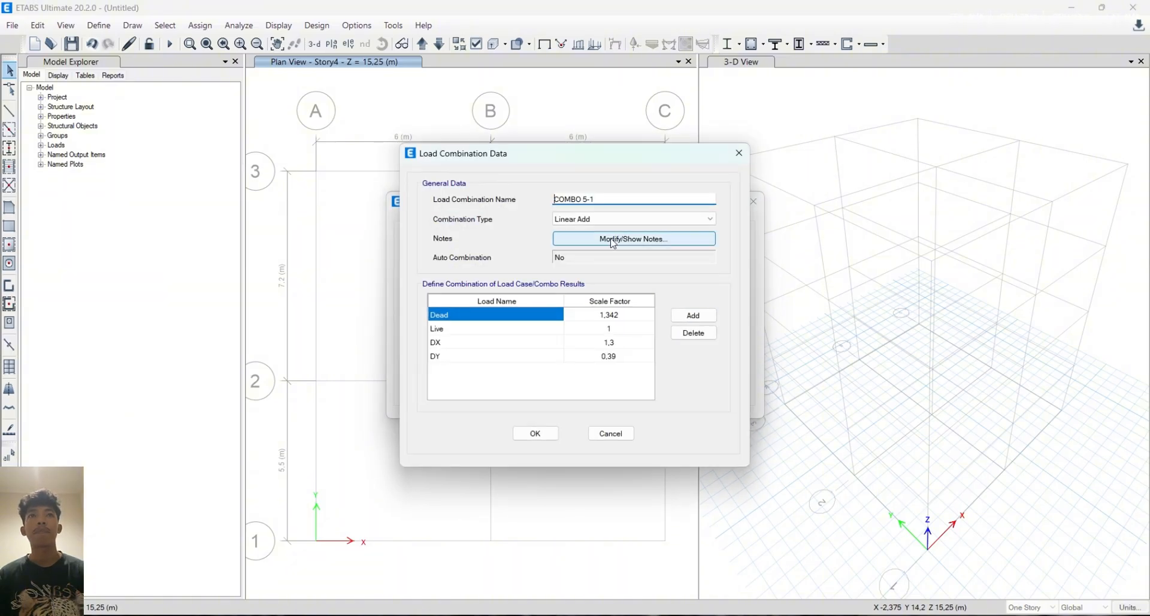
{"action": "left_click", "coordinate": [611, 199]}
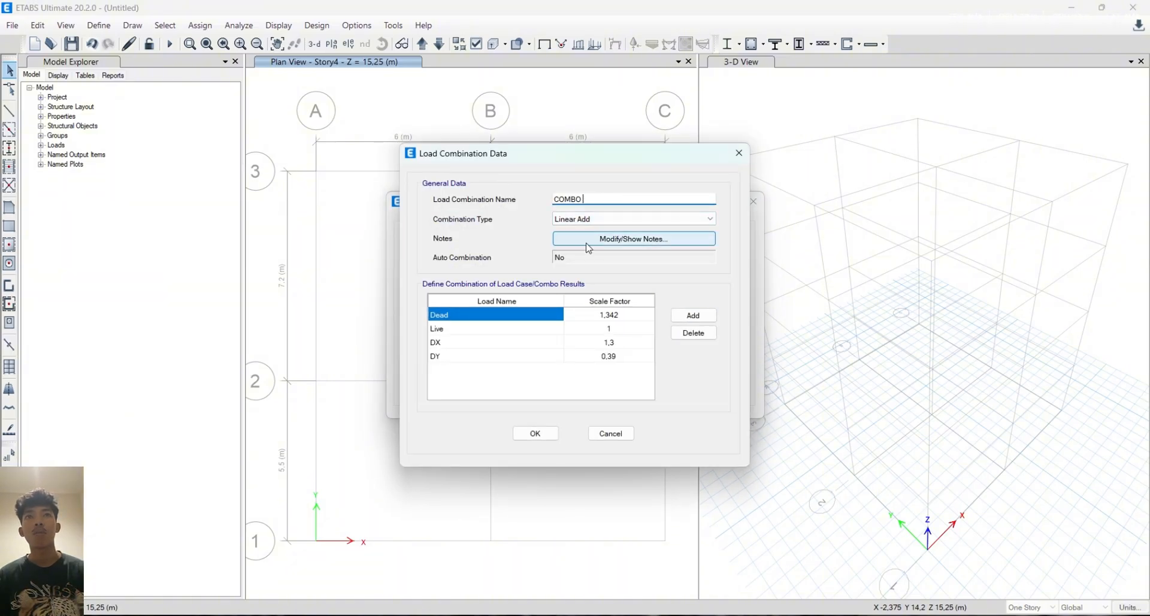
{"action": "left_click", "coordinate": [617, 313]}
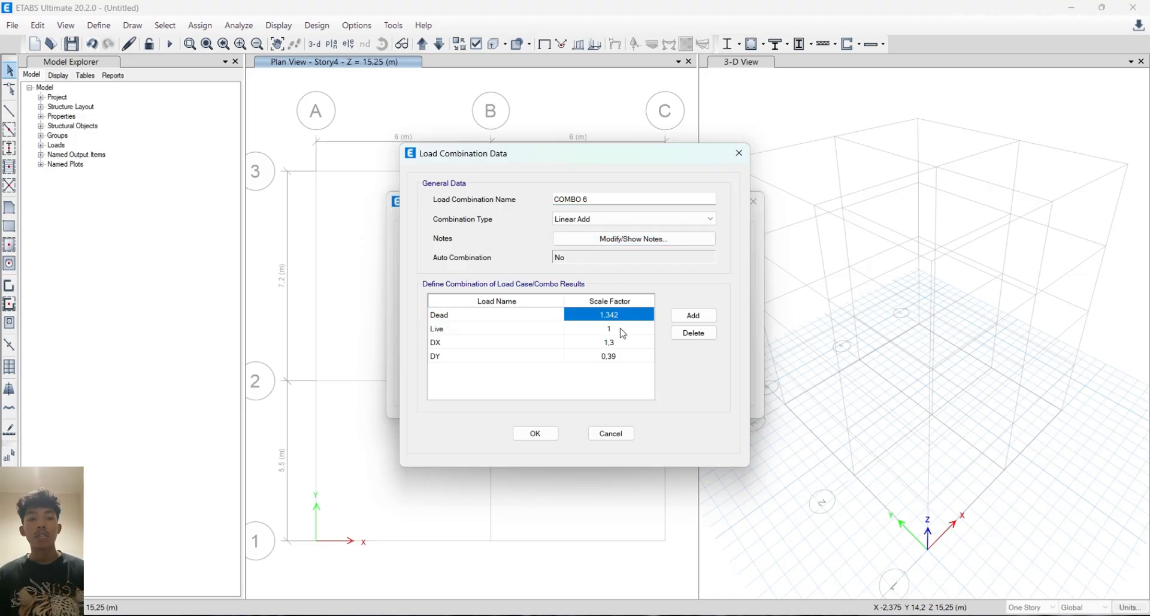
{"action": "type", "text": "0"}
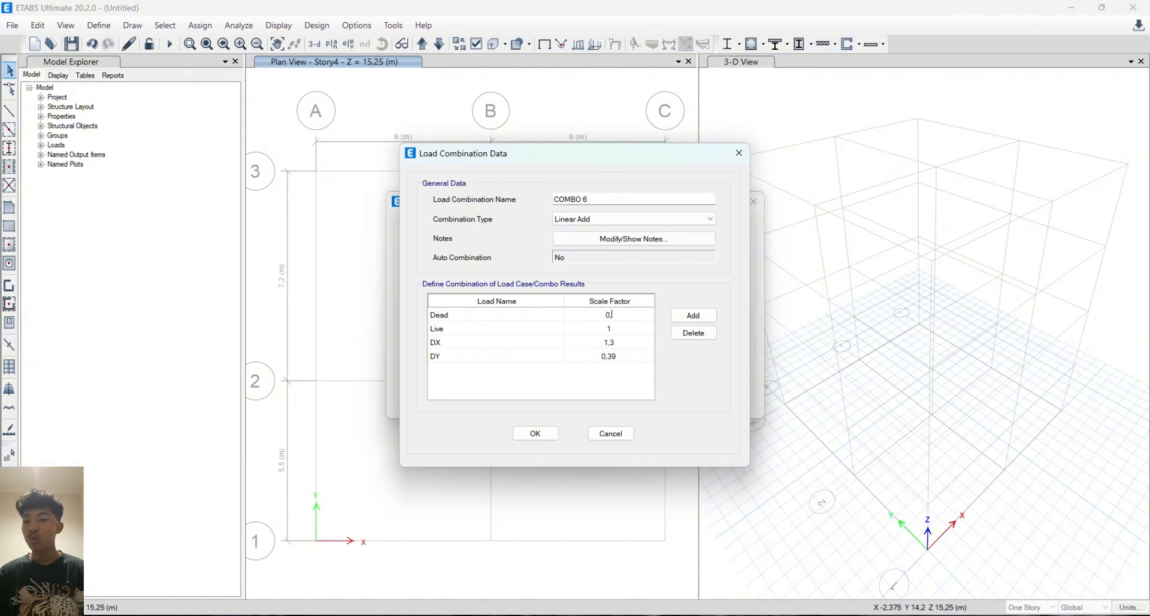
{"action": "type", "text": ",758"}
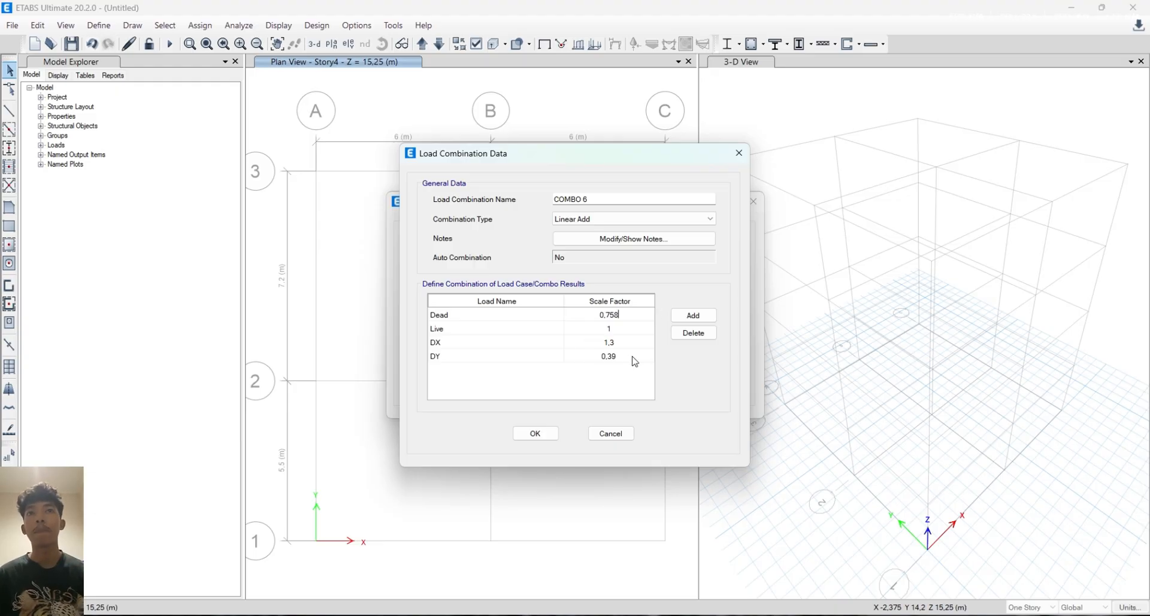
Delete the Live load case from COMBO 6
{"action": "left_click", "coordinate": [637, 330]}
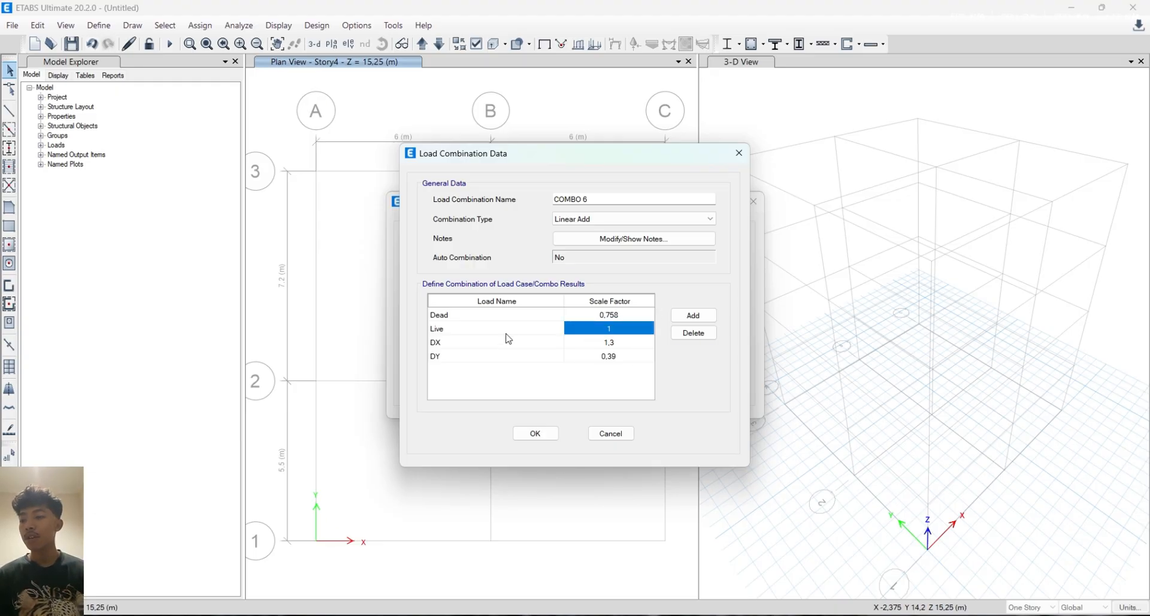
{"action": "left_click", "coordinate": [506, 329]}
{"action": "left_click", "coordinate": [694, 333]}
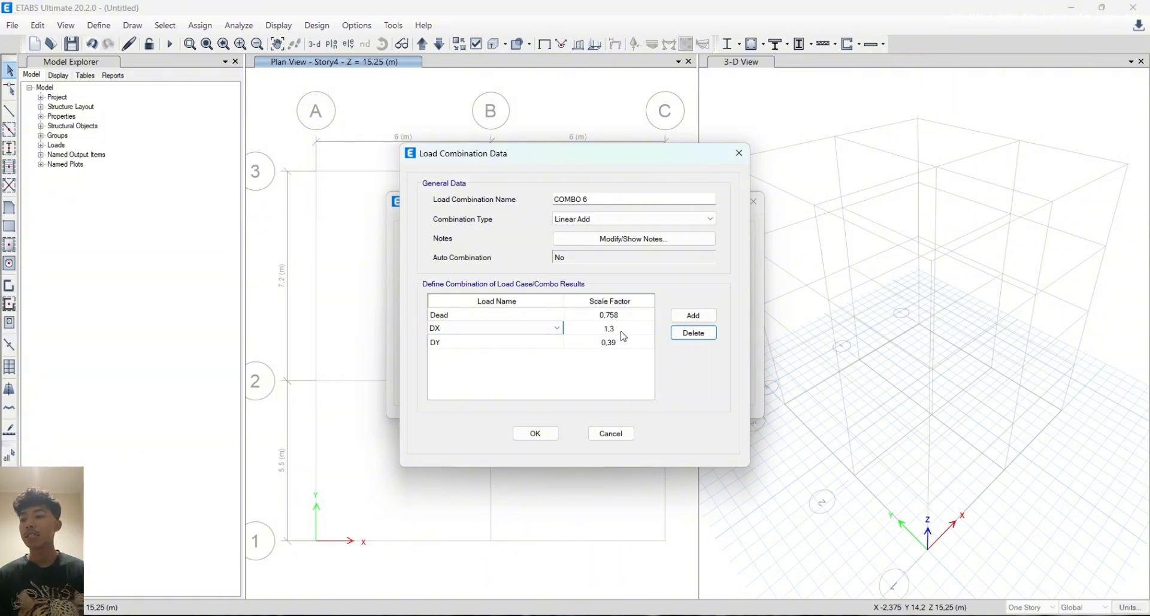
{"action": "left_click", "coordinate": [623, 348]}
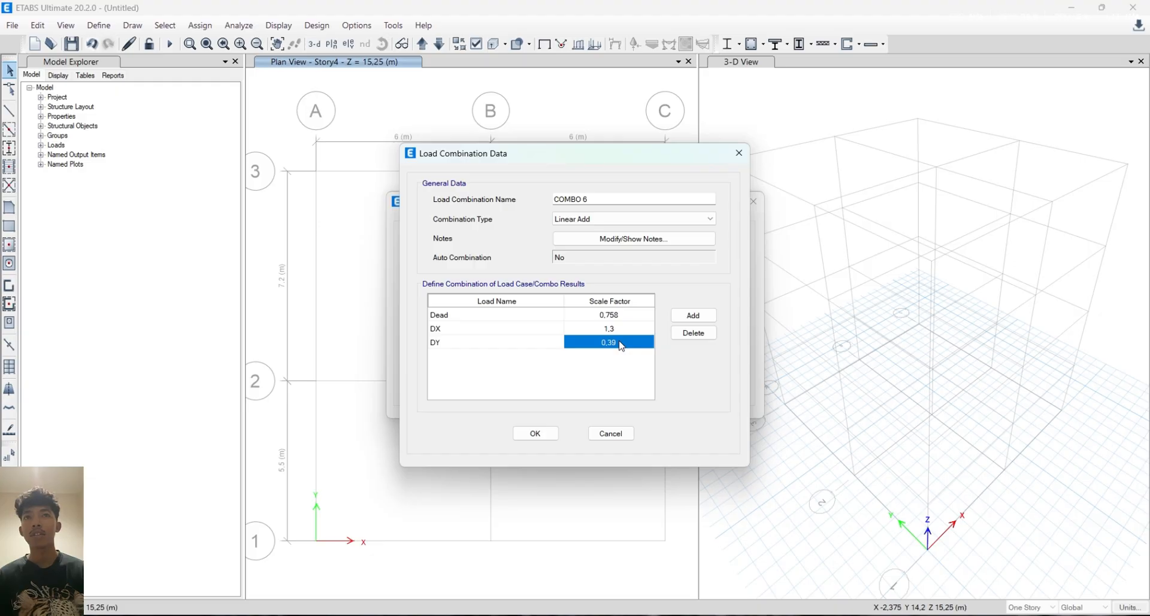
Accept COMBO 6 with scale factors of 1,3 for DX and 0,39 for DY
{"action": "left_click", "coordinate": [619, 332]}
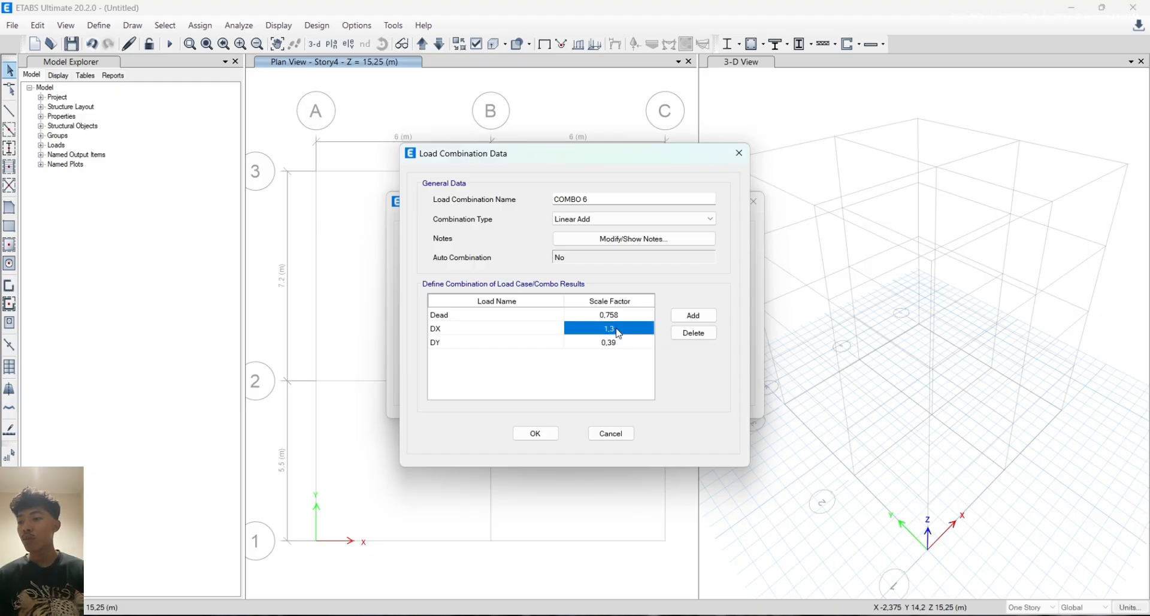
{"action": "left_click", "coordinate": [620, 344]}
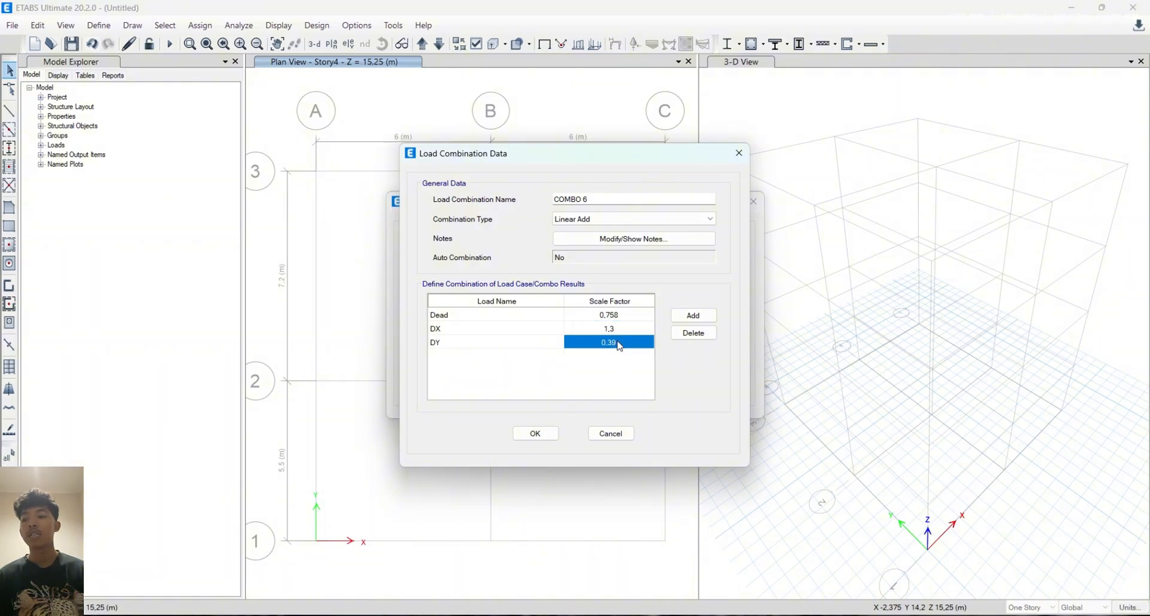
{"action": "left_click", "coordinate": [537, 434]}
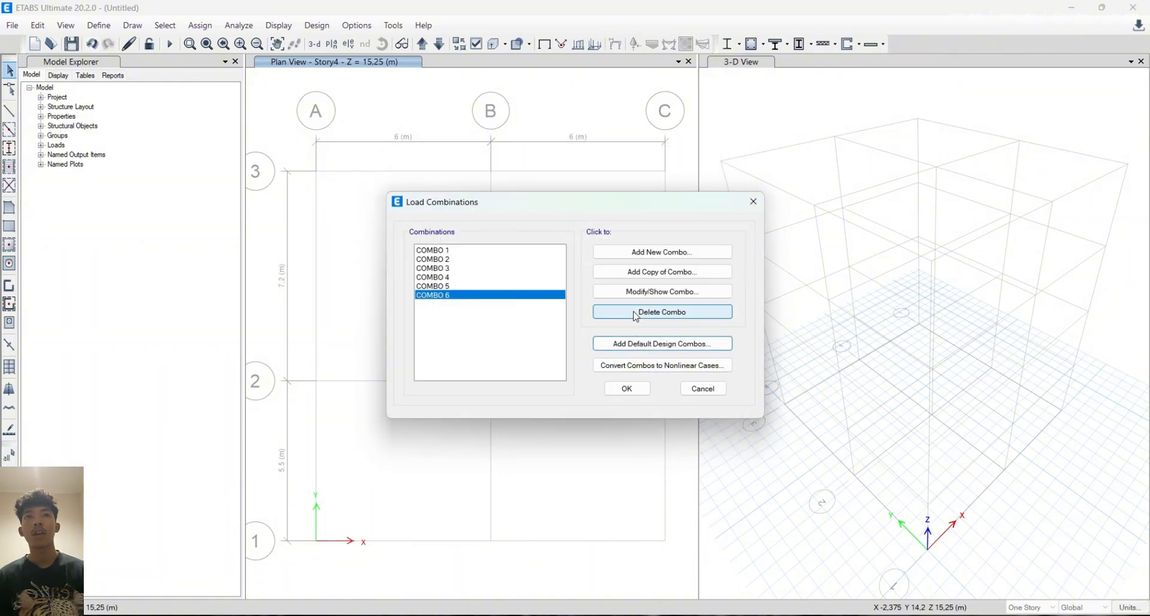
Copy COMBO 6 as COMBO 7, swap its seismic cases so DY has factor 1,3 and DX has 0,39, and accept it
{"action": "left_click", "coordinate": [655, 277]}
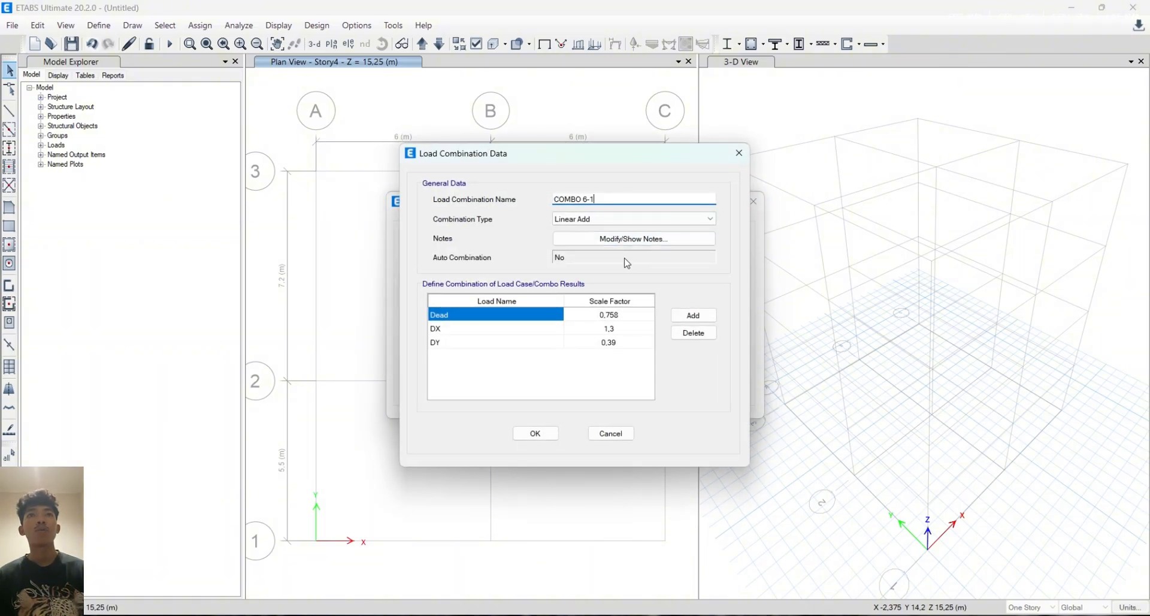
{"action": "type", "text": "7"}
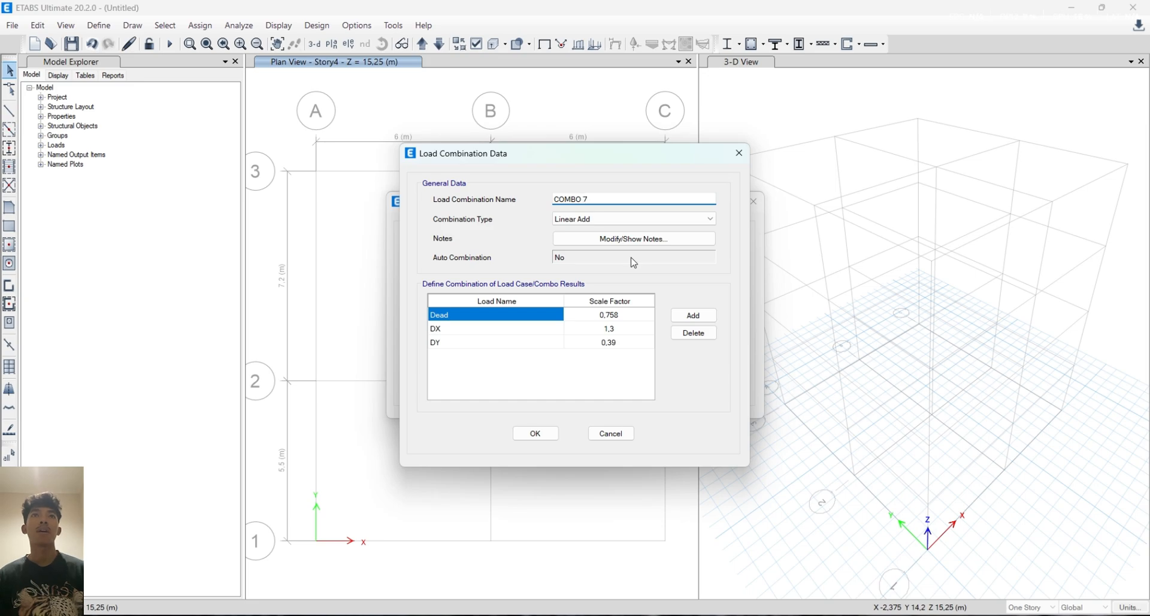
{"action": "left_click", "coordinate": [506, 328]}
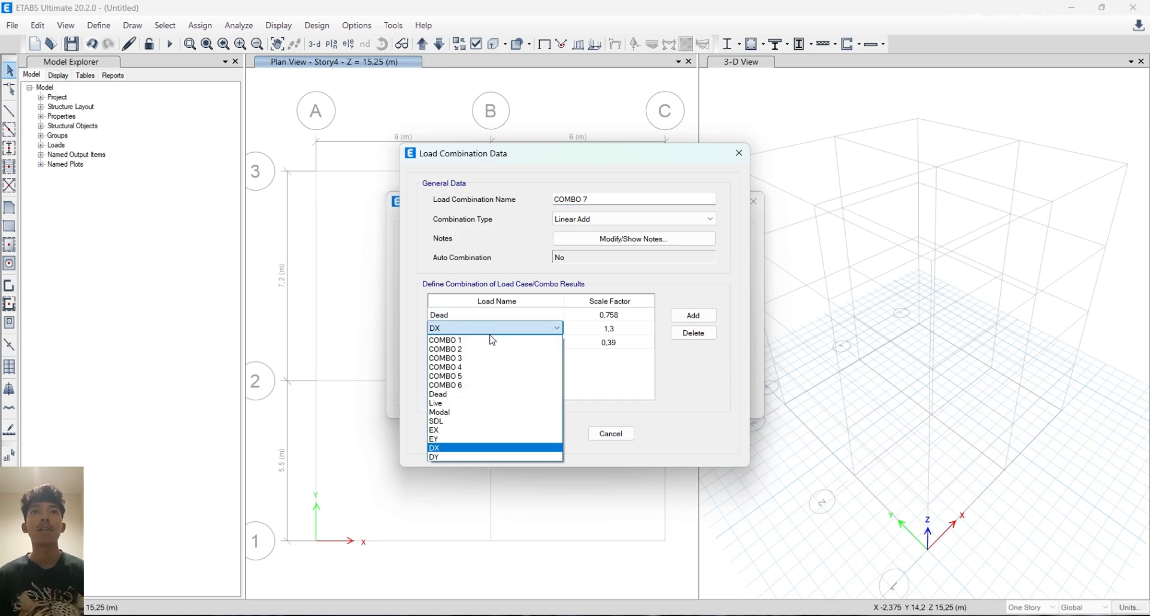
{"action": "left_click", "coordinate": [449, 456]}
{"action": "left_click", "coordinate": [462, 343]}
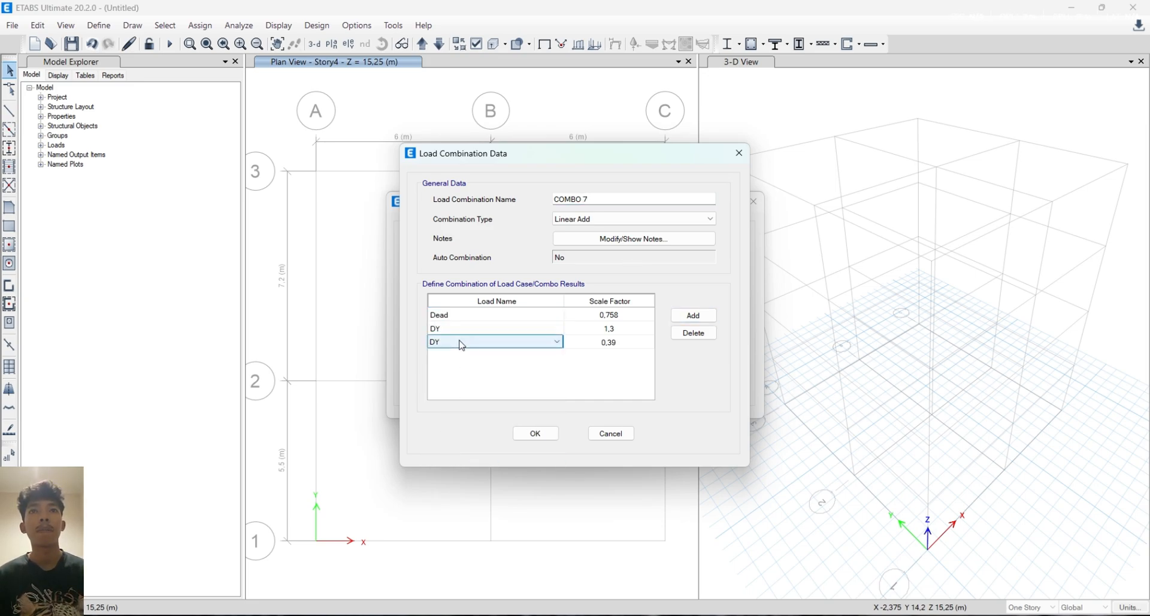
{"action": "left_click", "coordinate": [458, 465]}
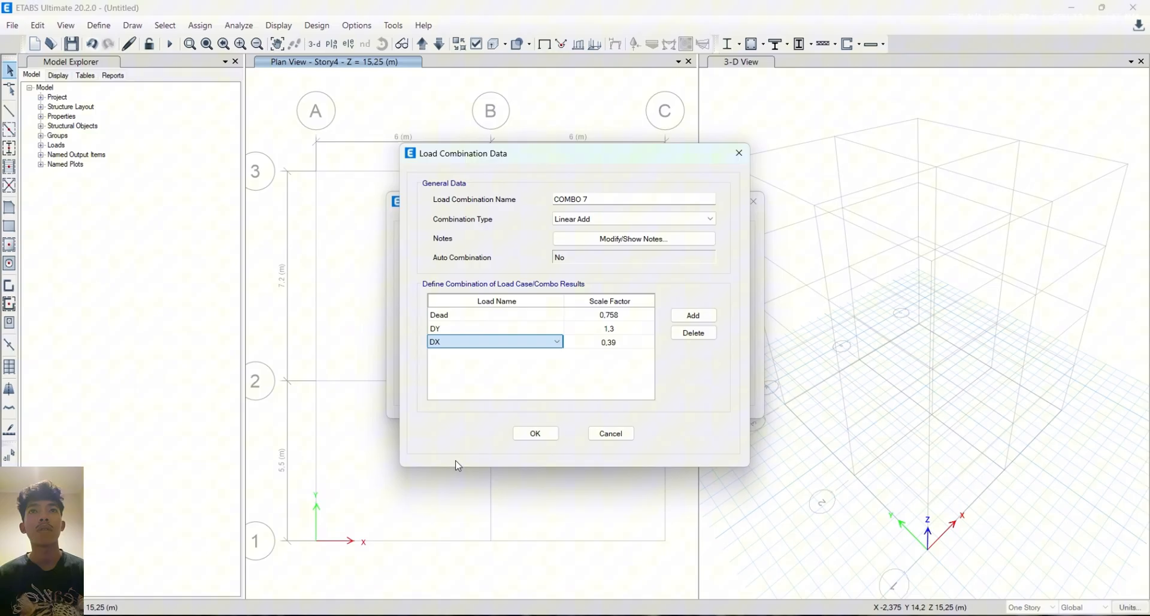
{"action": "left_click", "coordinate": [535, 433]}
Copy COMBO 7 as a new combination named COMBO 8 and delete its DY and DX load cases
{"action": "left_click", "coordinate": [639, 277]}
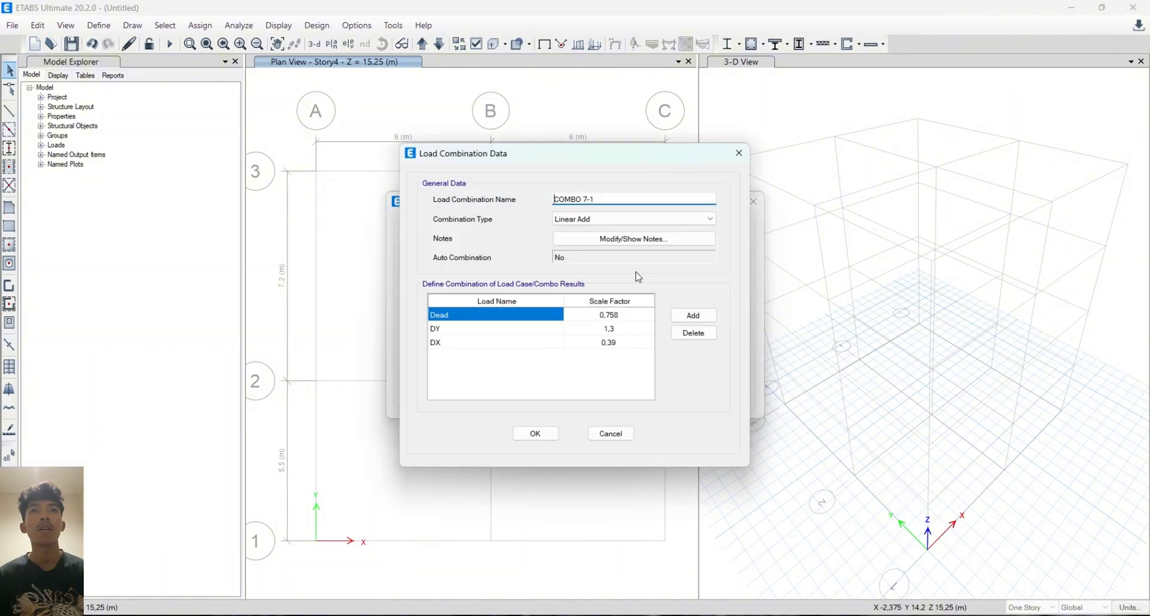
{"action": "key", "text": "BackSpace"}
{"action": "key", "text": "BackSpace"}
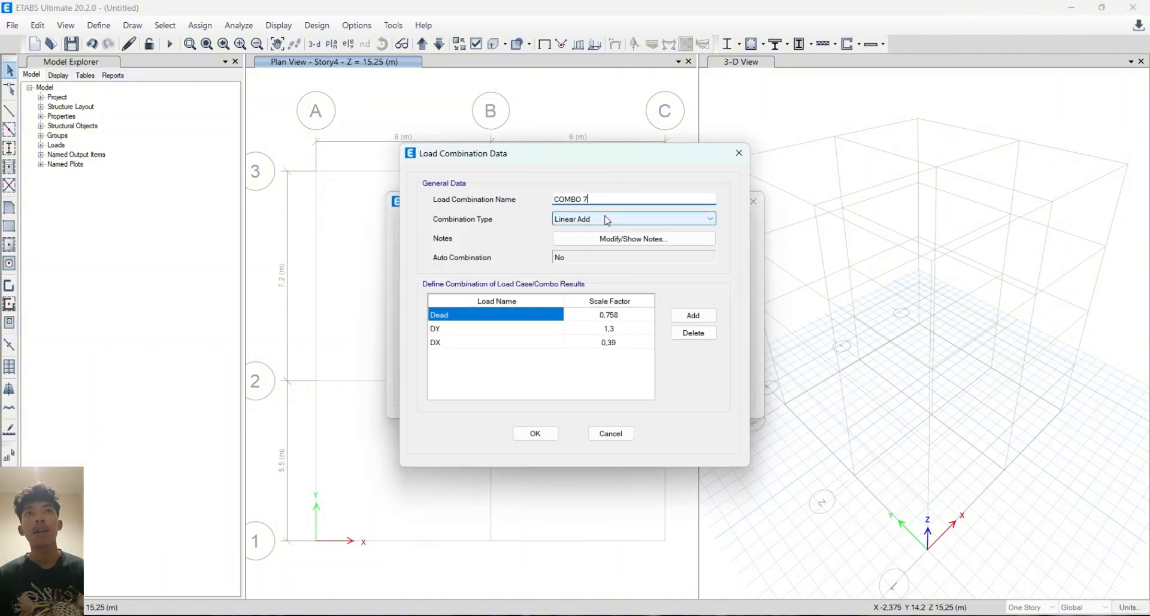
{"action": "type", "text": "8"}
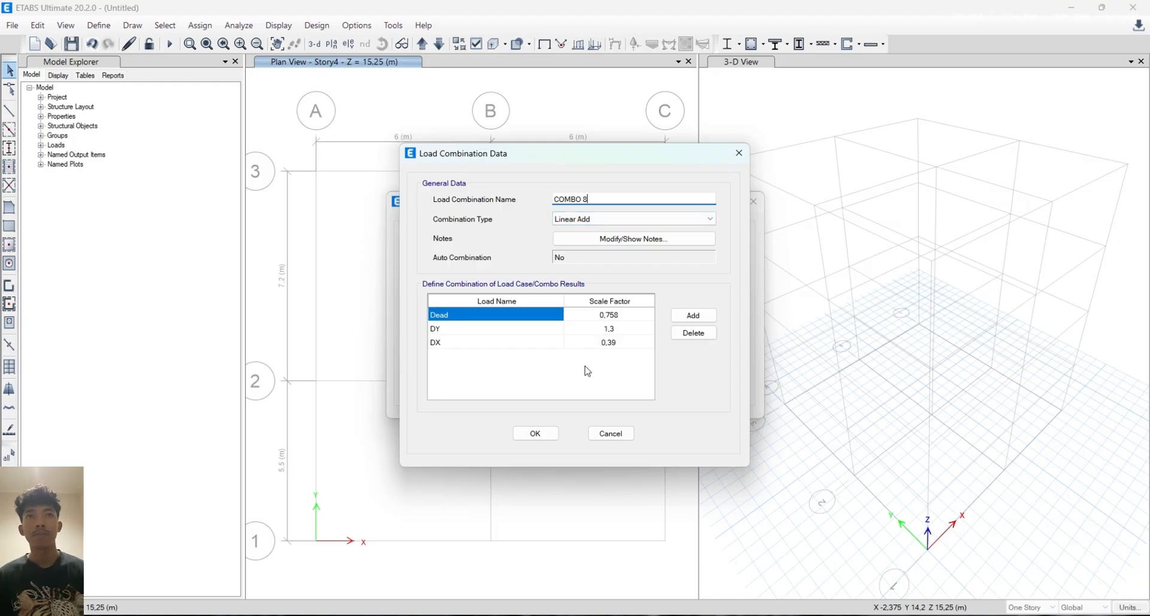
{"action": "left_click", "coordinate": [545, 333]}
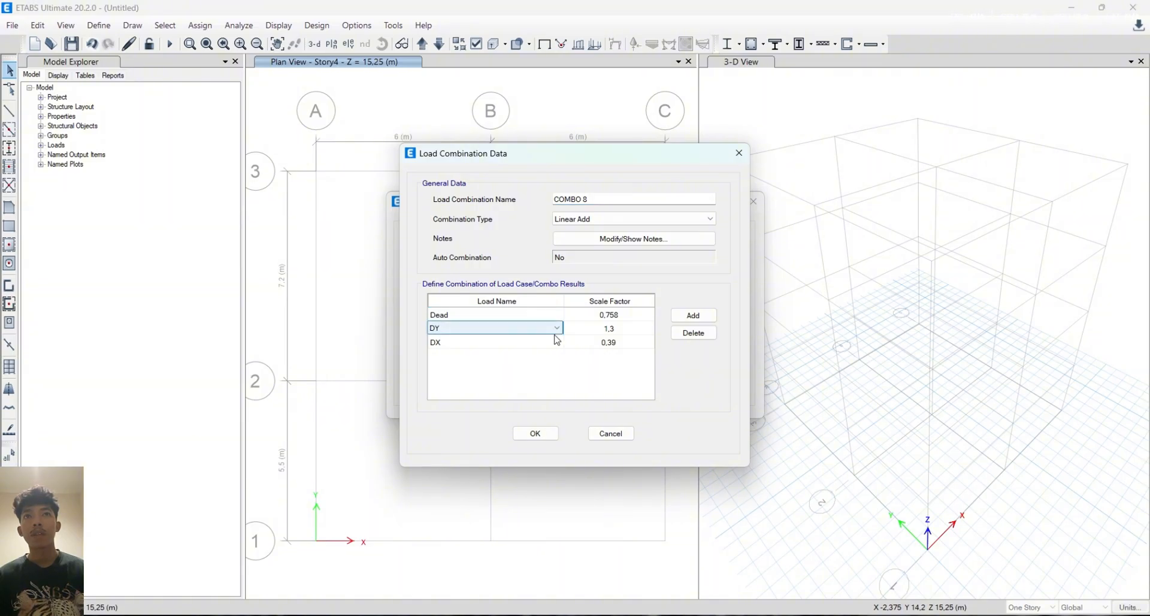
{"action": "left_click", "coordinate": [701, 333]}
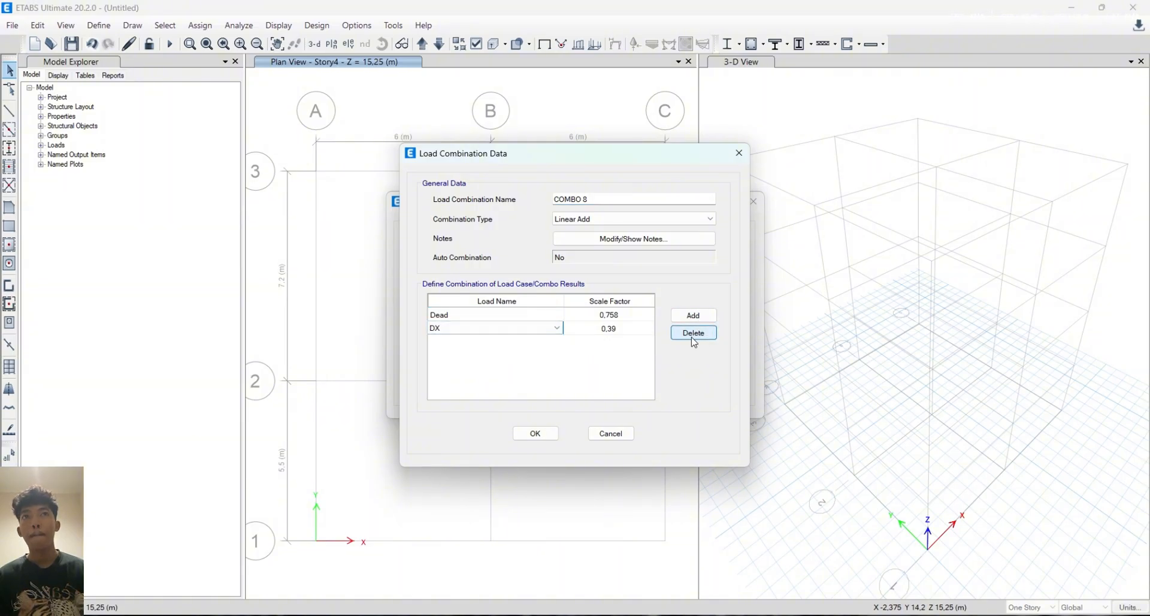
{"action": "left_click", "coordinate": [693, 333]}
Add the Live case to COMBO 8 with factor 1, set the Dead factor to 1,2, and accept the combination
{"action": "left_click", "coordinate": [693, 316]}
{"action": "left_click", "coordinate": [556, 327]}
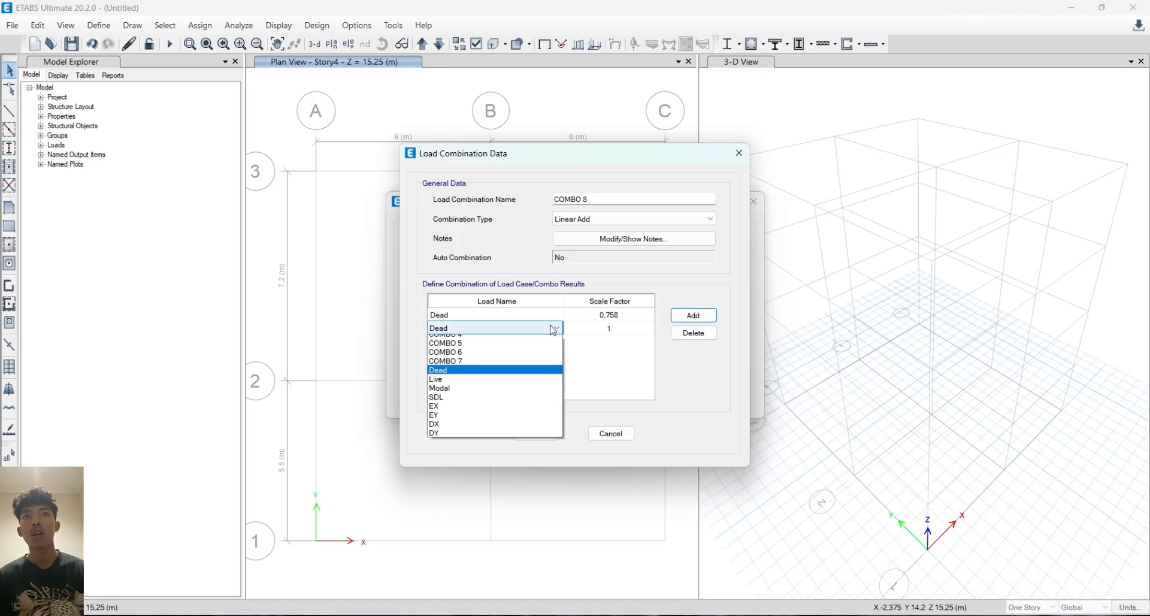
{"action": "left_click", "coordinate": [473, 413]}
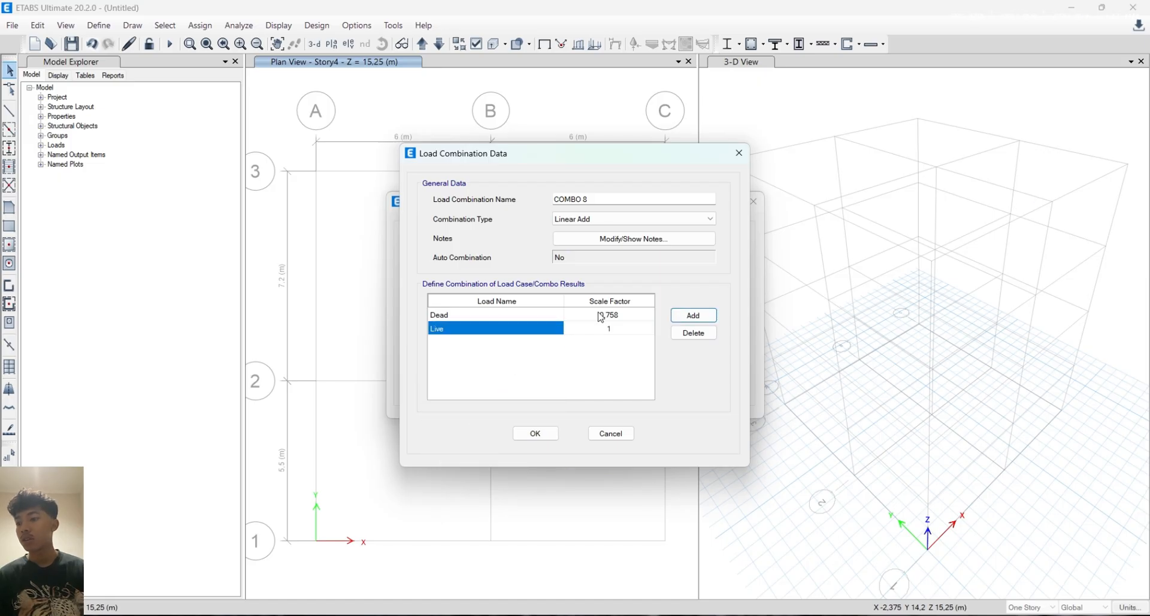
{"action": "left_click", "coordinate": [617, 315]}
{"action": "type", "text": "1,2"}
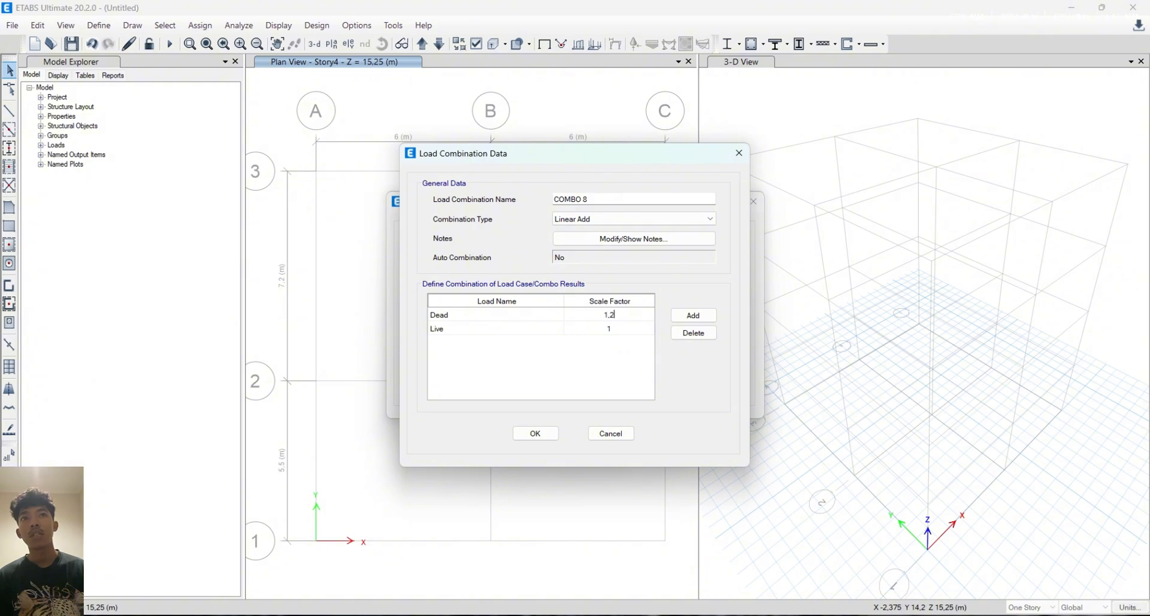
{"action": "left_click", "coordinate": [616, 331]}
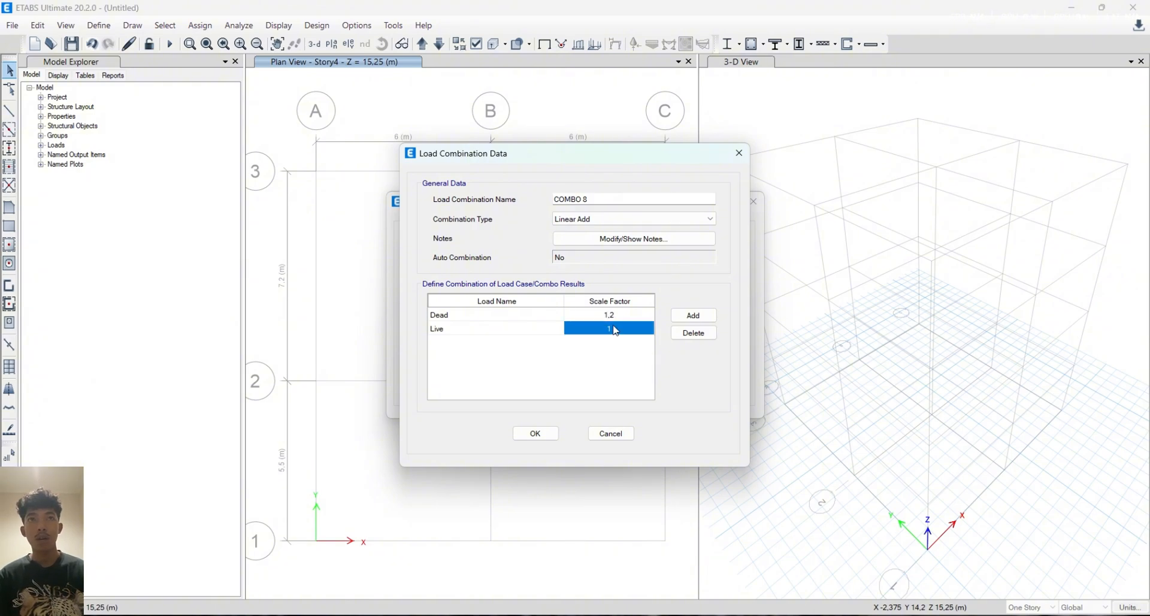
{"action": "left_click", "coordinate": [538, 433]}
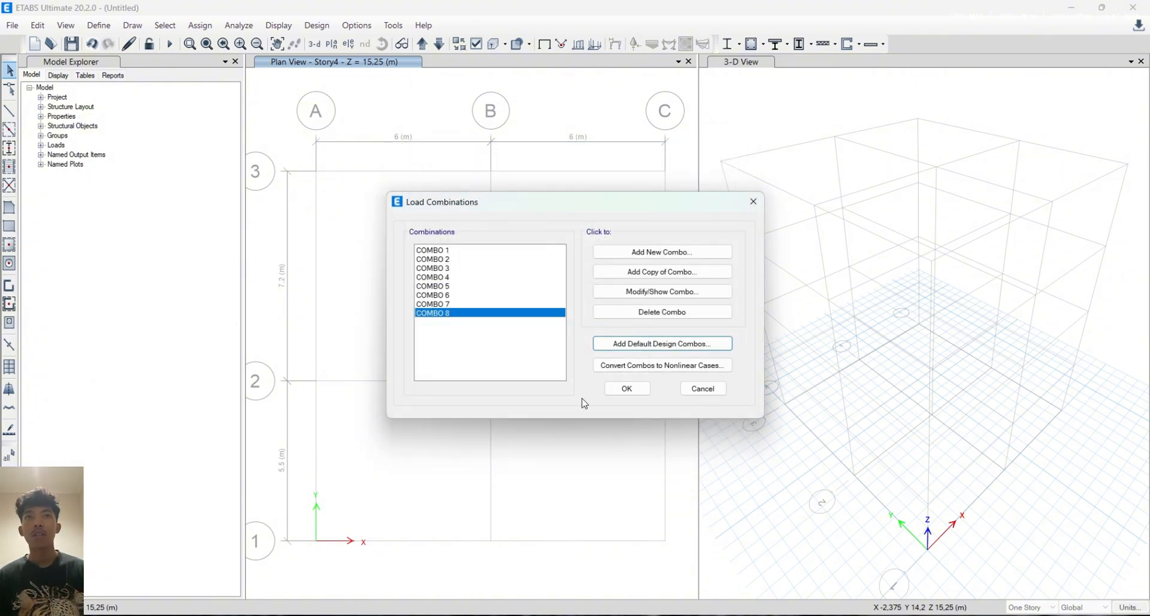
Copy COMBO 8 as a combination named VG, set its Dead scale factor to 1, and accept it
{"action": "left_click", "coordinate": [681, 271]}
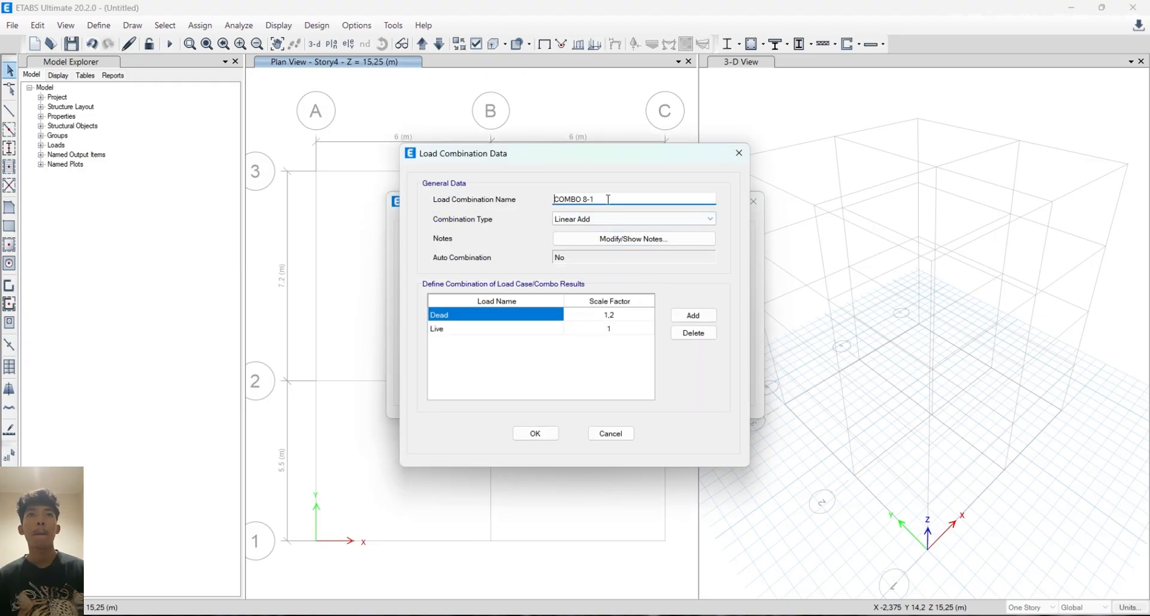
{"action": "left_click_drag", "start_coordinate": [608, 198], "coordinate": [523, 224]}
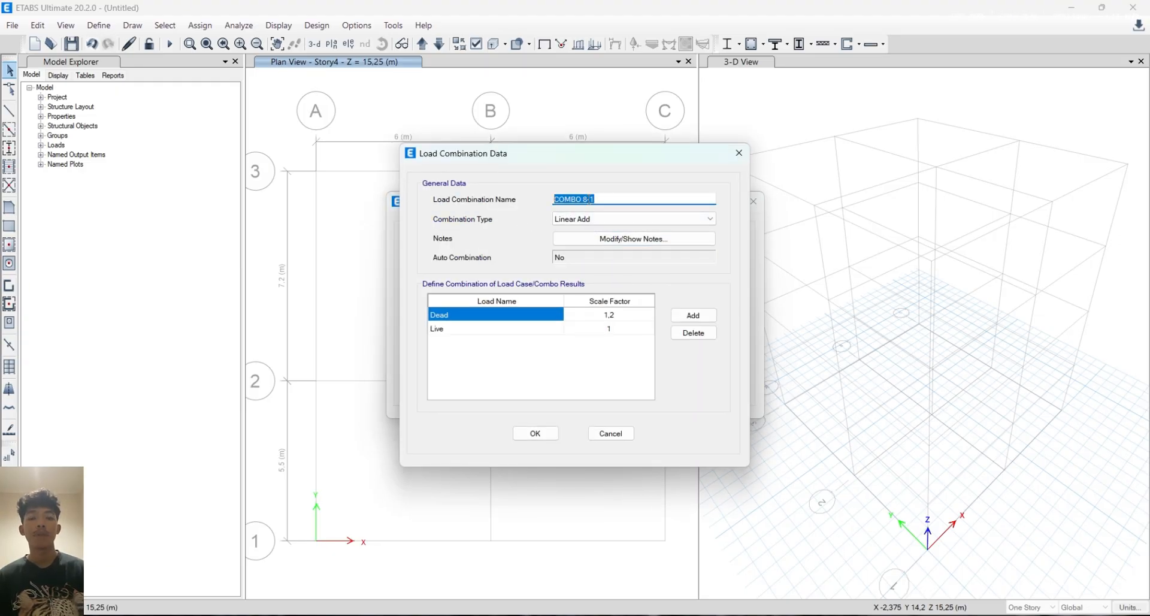
{"action": "type", "text": "VG"}
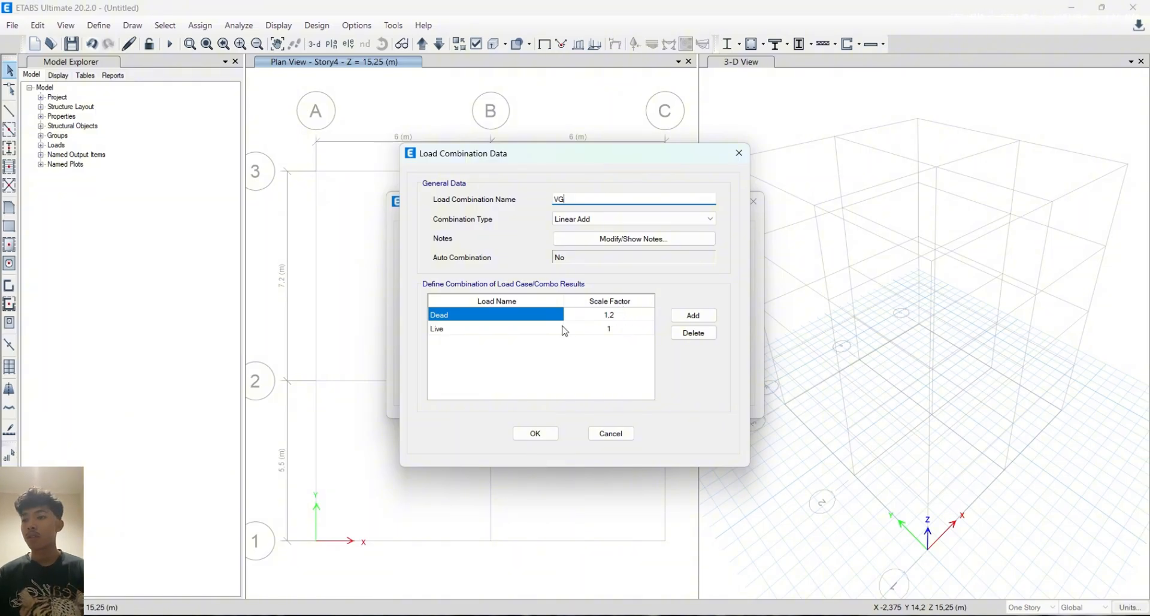
{"action": "left_click", "coordinate": [628, 320]}
{"action": "type", "text": "1"}
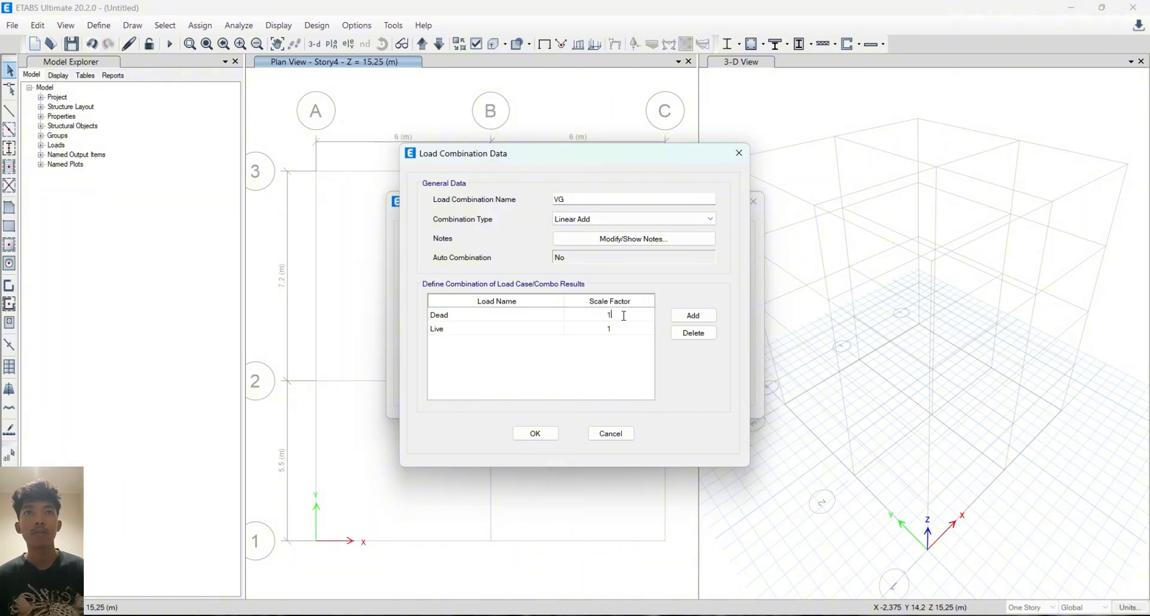
{"action": "left_click", "coordinate": [535, 433]}
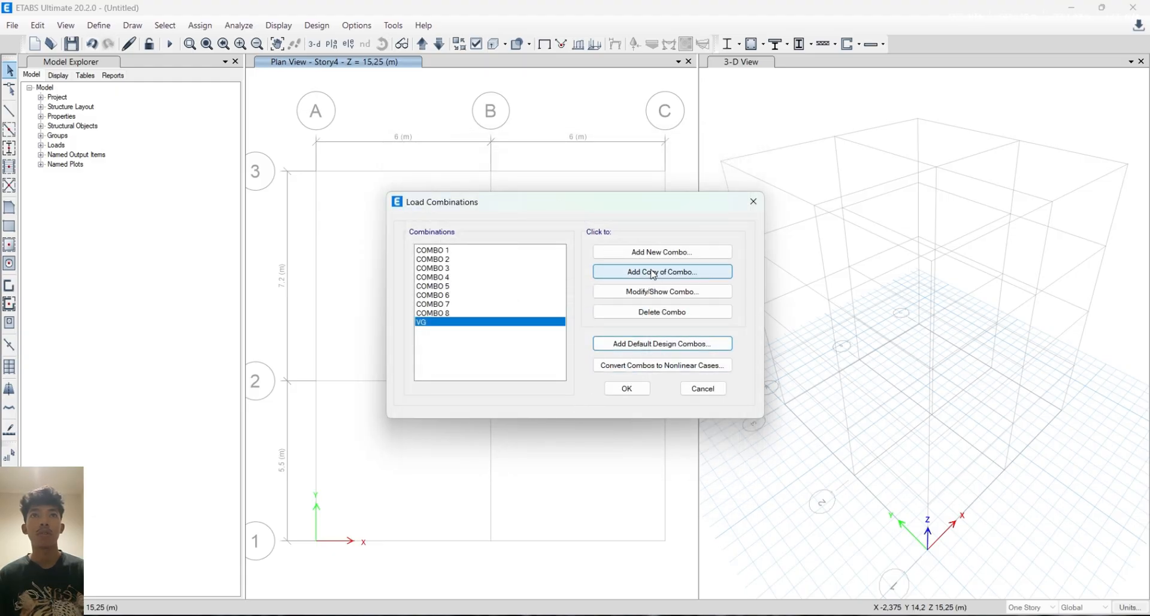
Copy VG as a new combination named ENVELOPE with the Envelope combination type
{"action": "left_click", "coordinate": [653, 273]}
{"action": "left_click", "coordinate": [699, 220]}
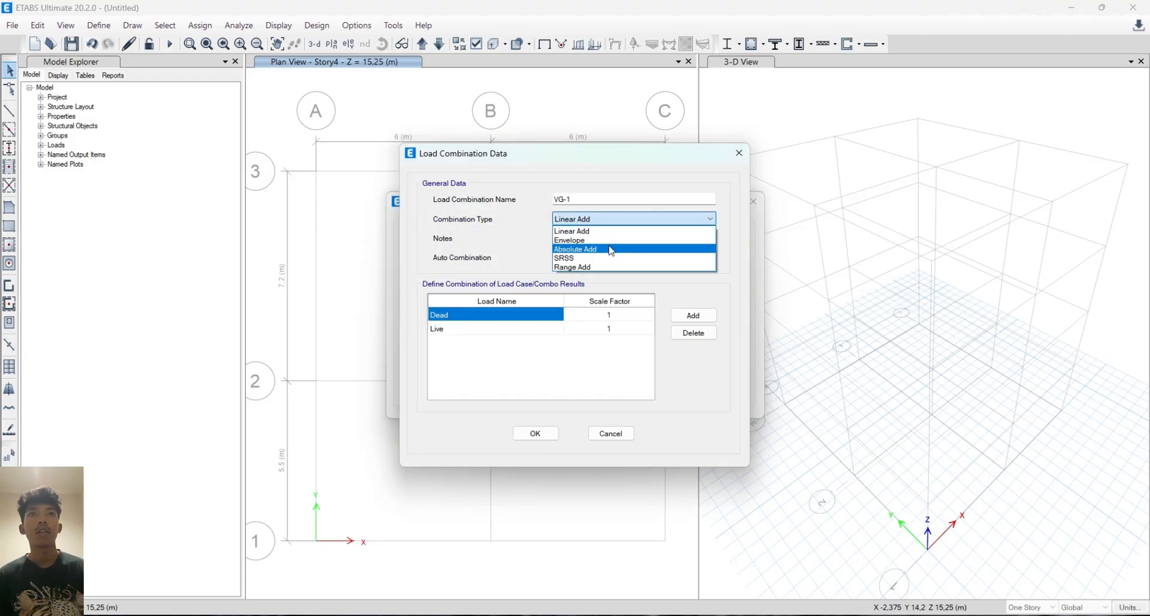
{"action": "left_click", "coordinate": [613, 239]}
{"action": "left_click_drag", "start_coordinate": [583, 199], "coordinate": [544, 214]}
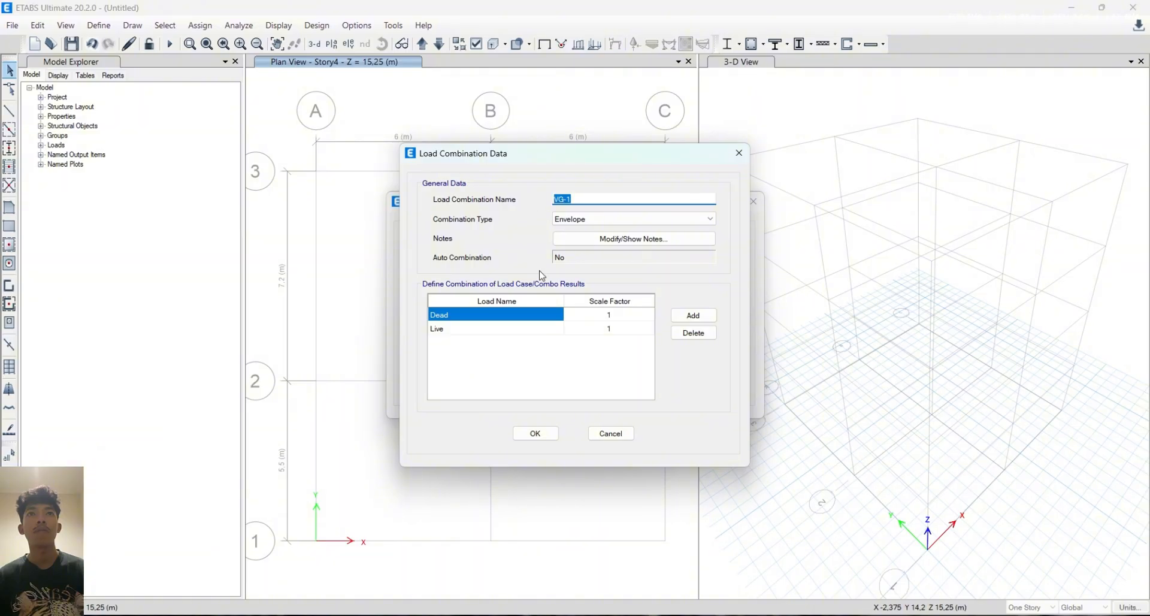
{"action": "type", "text": "ENVELOPE"}
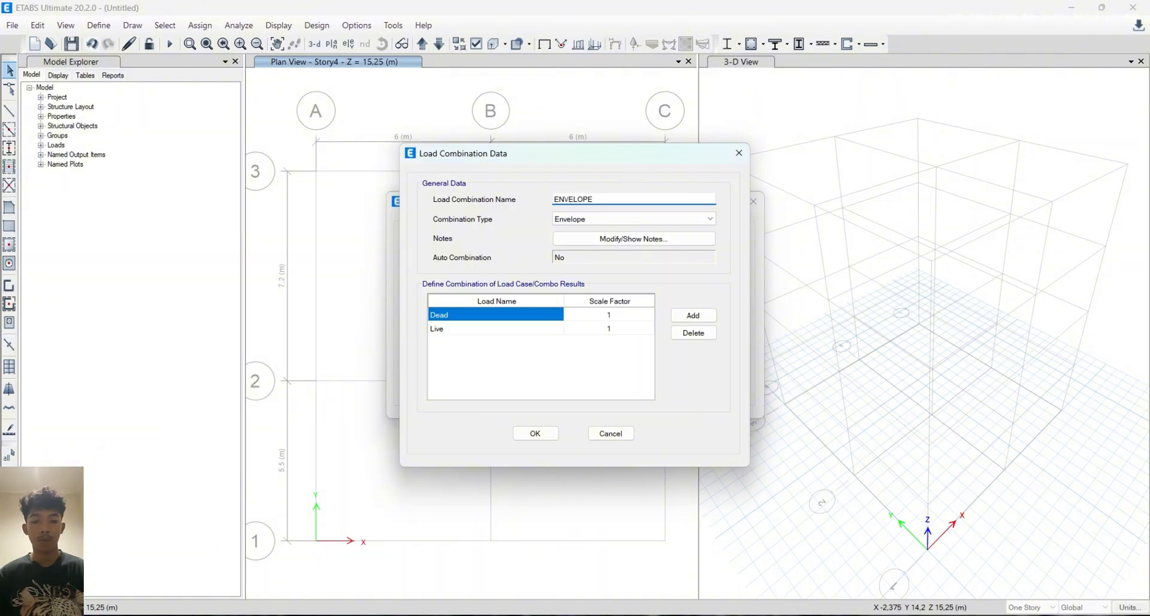
Delete the copied Dead and Live rows from ENVELOPE and add new load rows for the numbered combinations
{"action": "left_click", "coordinate": [694, 333]}
{"action": "left_click", "coordinate": [693, 333]}
{"action": "left_click", "coordinate": [694, 316]}
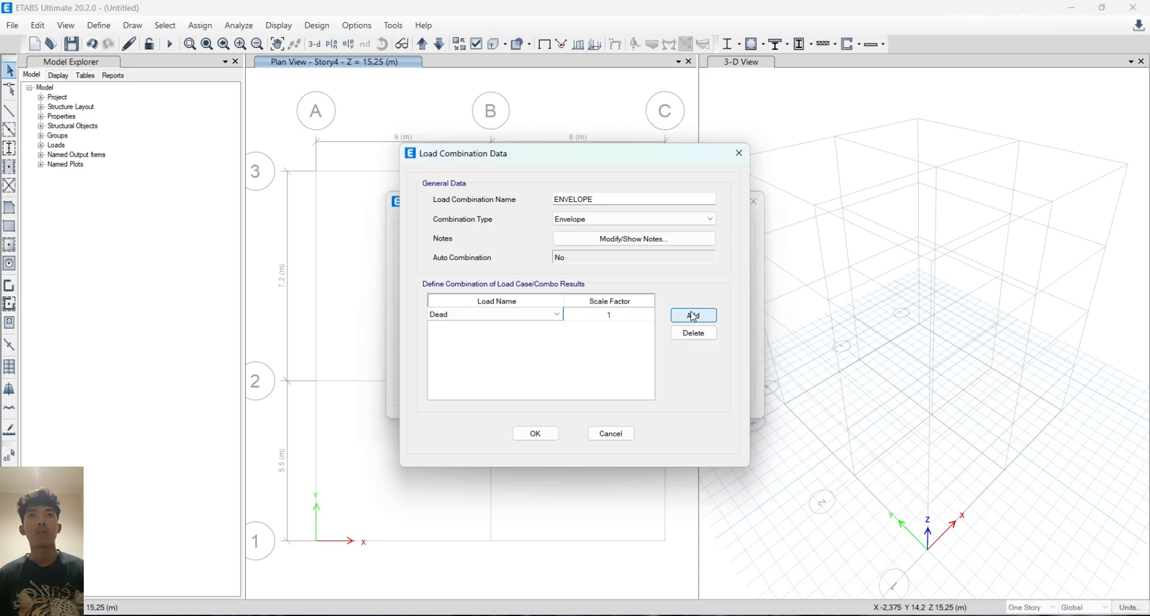
{"action": "left_click", "coordinate": [692, 312]}
{"action": "left_click", "coordinate": [691, 312]}
{"action": "left_click", "coordinate": [692, 312]}
{"action": "left_click", "coordinate": [692, 312]}
{"action": "left_click", "coordinate": [691, 312]}
Assign COMBO 1, COMBO 2 and COMBO 3 to the first three load rows of ENVELOPE
{"action": "double_click", "coordinate": [518, 316]}
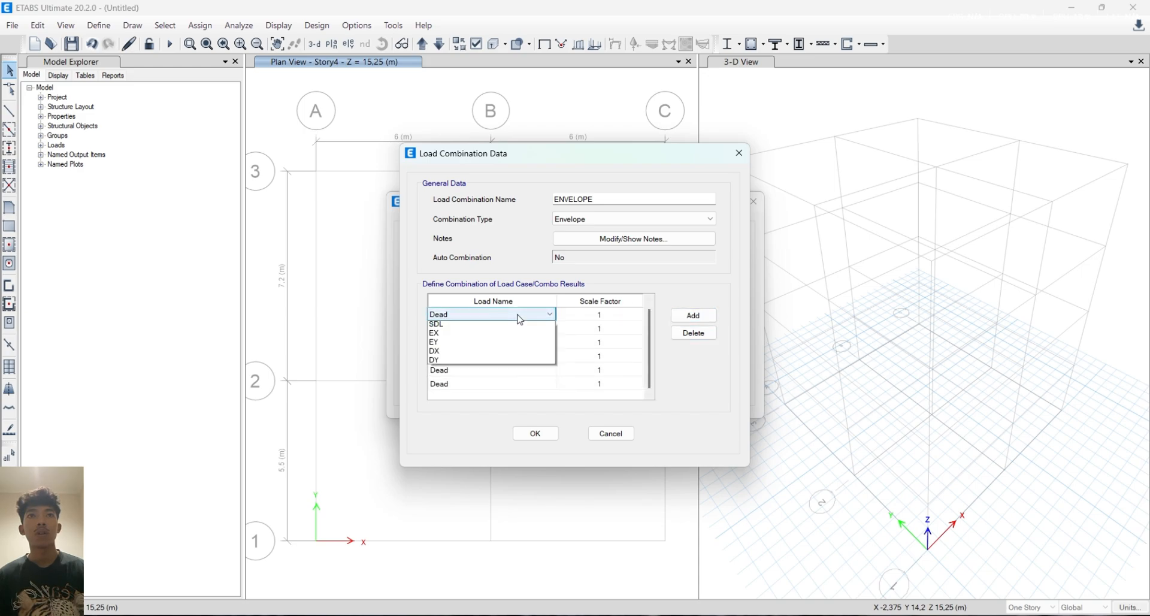
{"action": "left_click", "coordinate": [500, 328]}
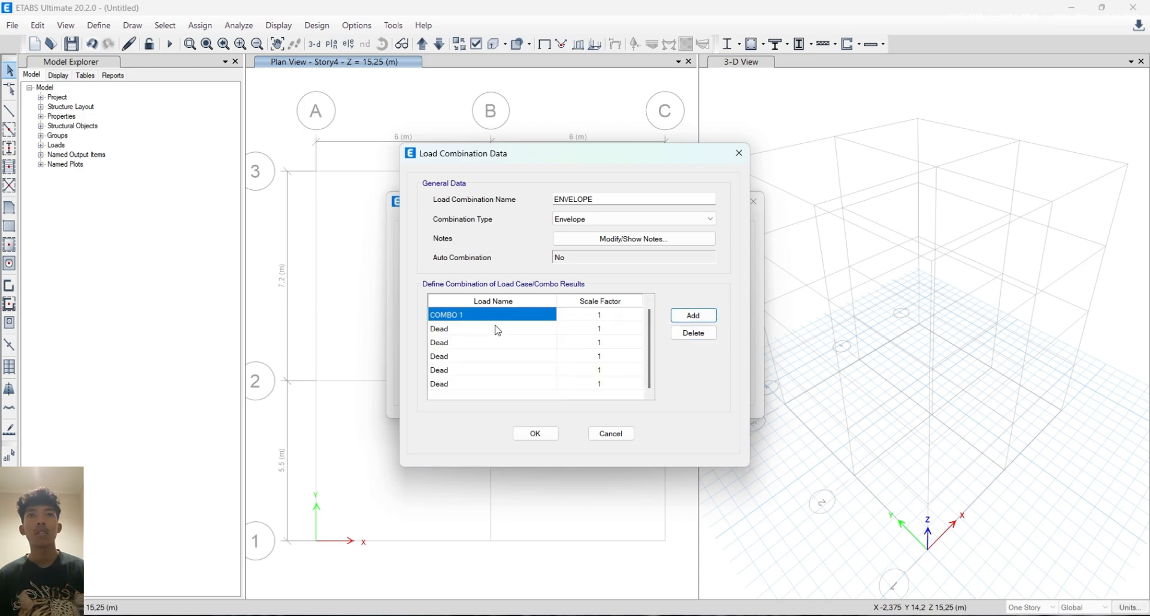
{"action": "left_click", "coordinate": [498, 329]}
{"action": "left_click", "coordinate": [497, 329]}
{"action": "left_click", "coordinate": [476, 350]}
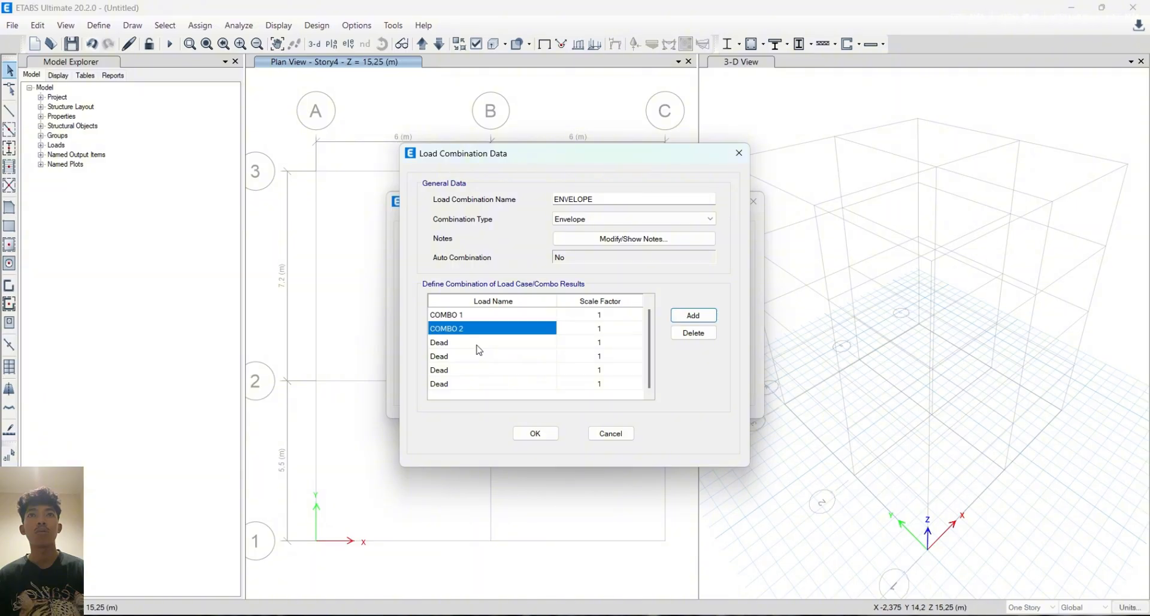
{"action": "left_click", "coordinate": [479, 350]}
{"action": "left_click", "coordinate": [465, 371]}
Assign COMBO 4, COMBO 5 and COMBO 6 to the fourth, fifth and sixth load rows of ENVELOPE
{"action": "left_click", "coordinate": [475, 362]}
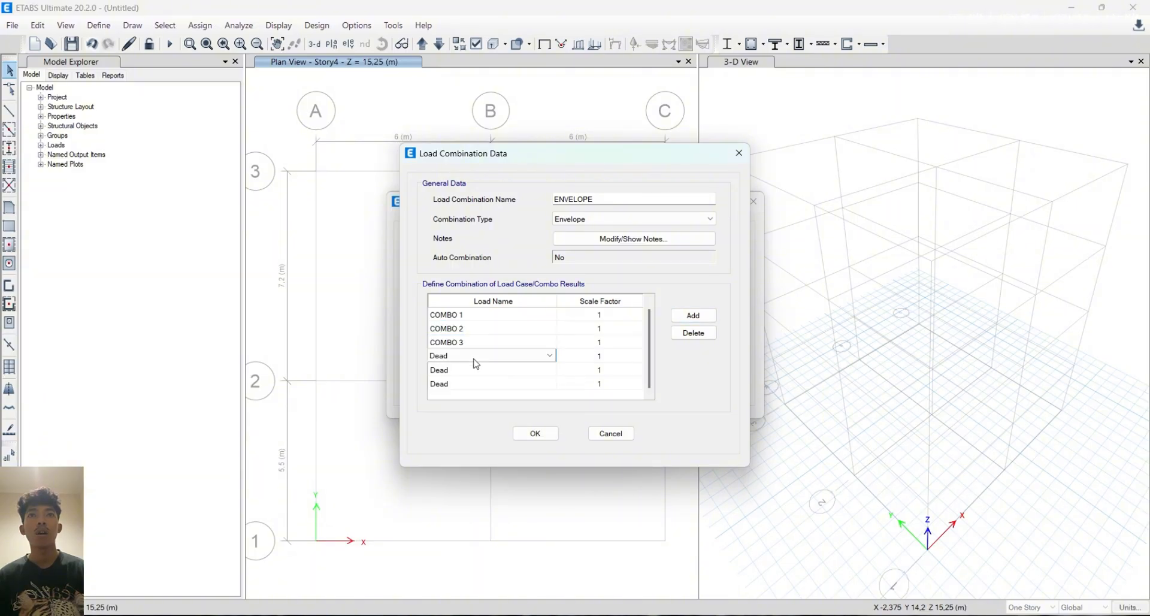
{"action": "left_click", "coordinate": [477, 363]}
{"action": "left_click", "coordinate": [486, 394]}
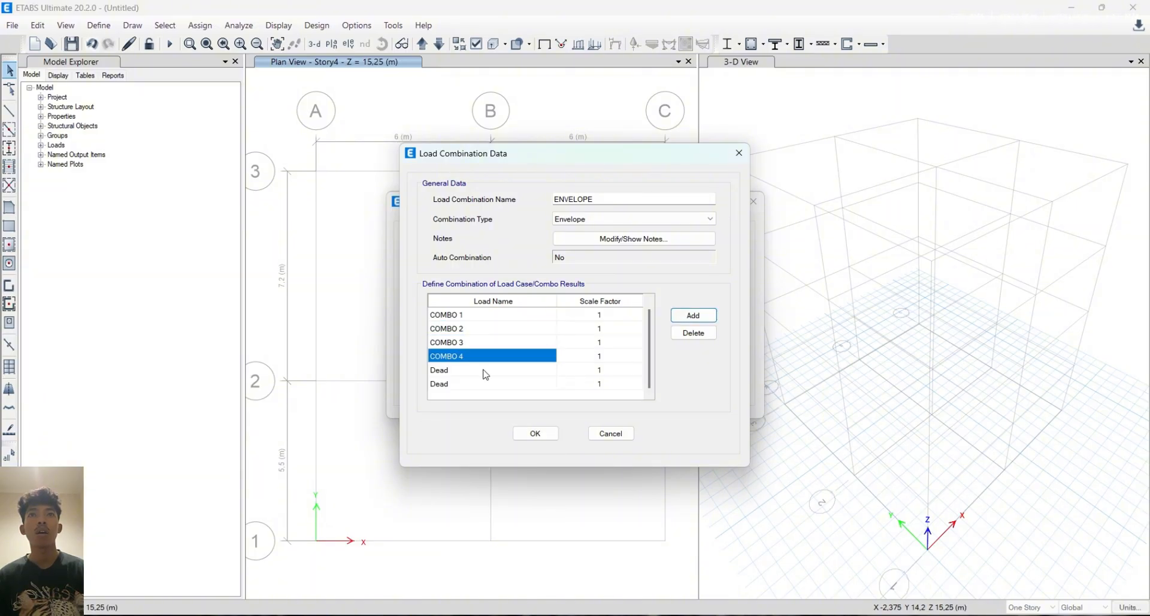
{"action": "left_click", "coordinate": [485, 375]}
{"action": "left_click", "coordinate": [485, 375]}
{"action": "left_click", "coordinate": [479, 417]}
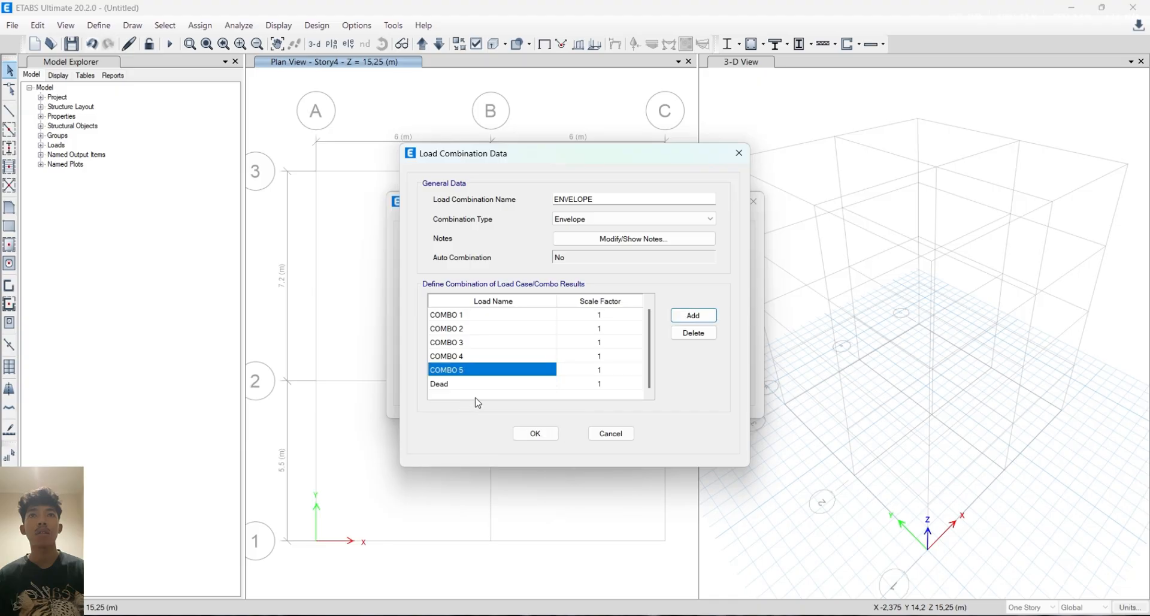
{"action": "left_click", "coordinate": [488, 383]}
{"action": "left_click", "coordinate": [488, 384]}
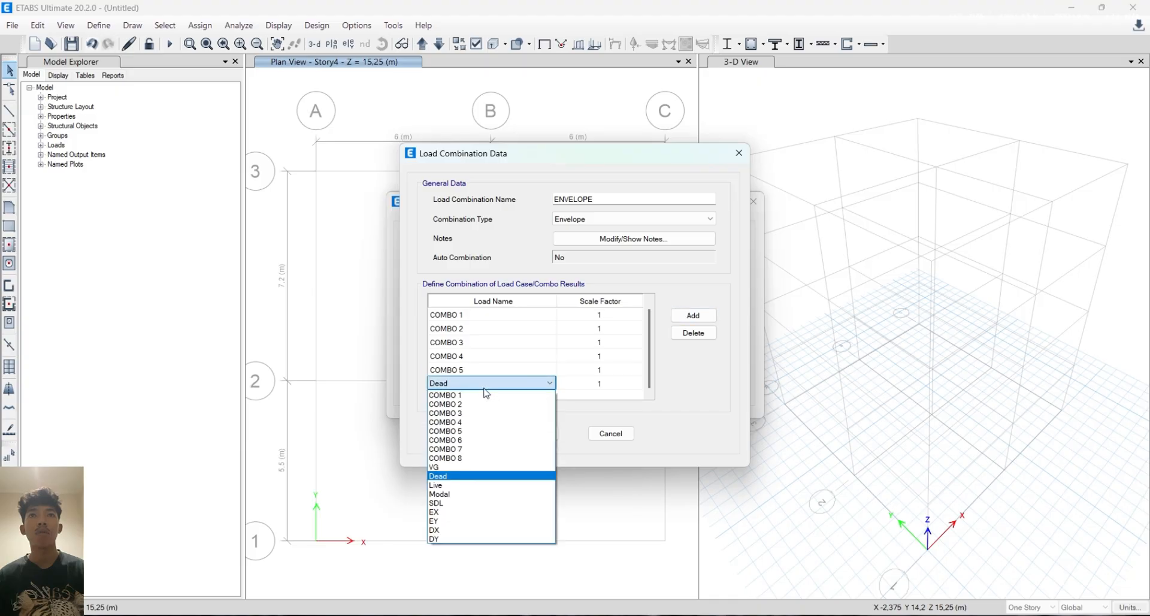
{"action": "left_click", "coordinate": [467, 440]}
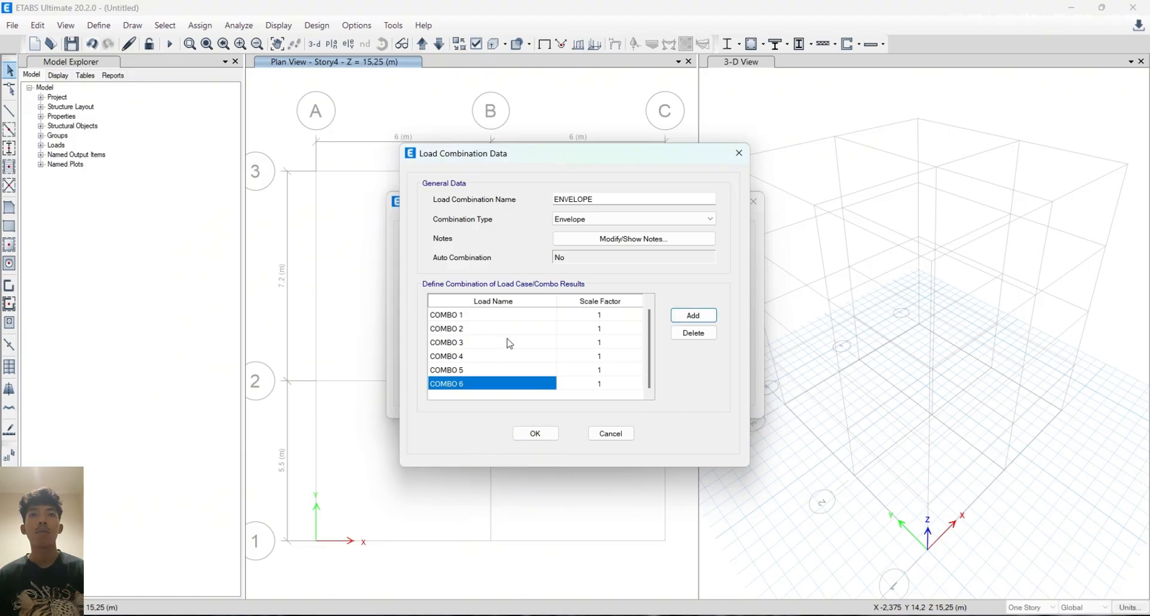
Add two more load rows to ENVELOPE, assign COMBO 7 and COMBO 8 to them, and close the load combination definitions
{"action": "left_click", "coordinate": [693, 315]}
{"action": "left_click", "coordinate": [530, 384]}
{"action": "left_click", "coordinate": [529, 383]}
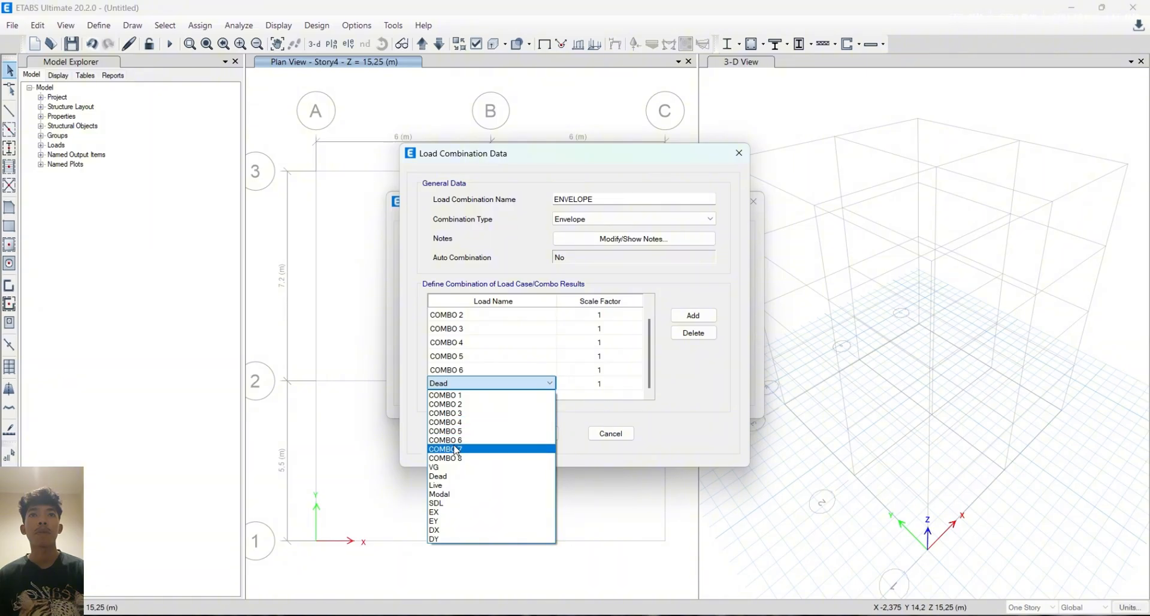
{"action": "left_click", "coordinate": [473, 449]}
{"action": "left_click", "coordinate": [693, 316]}
{"action": "left_click", "coordinate": [501, 384]}
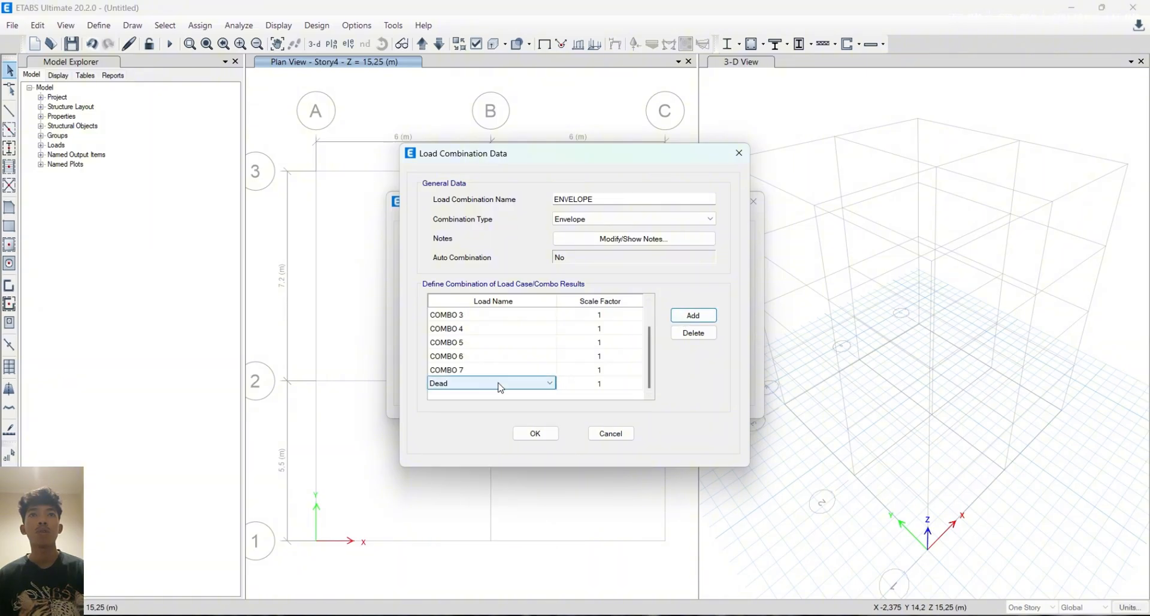
{"action": "left_click", "coordinate": [501, 383]}
{"action": "left_click", "coordinate": [457, 457]}
{"action": "left_click", "coordinate": [540, 434]}
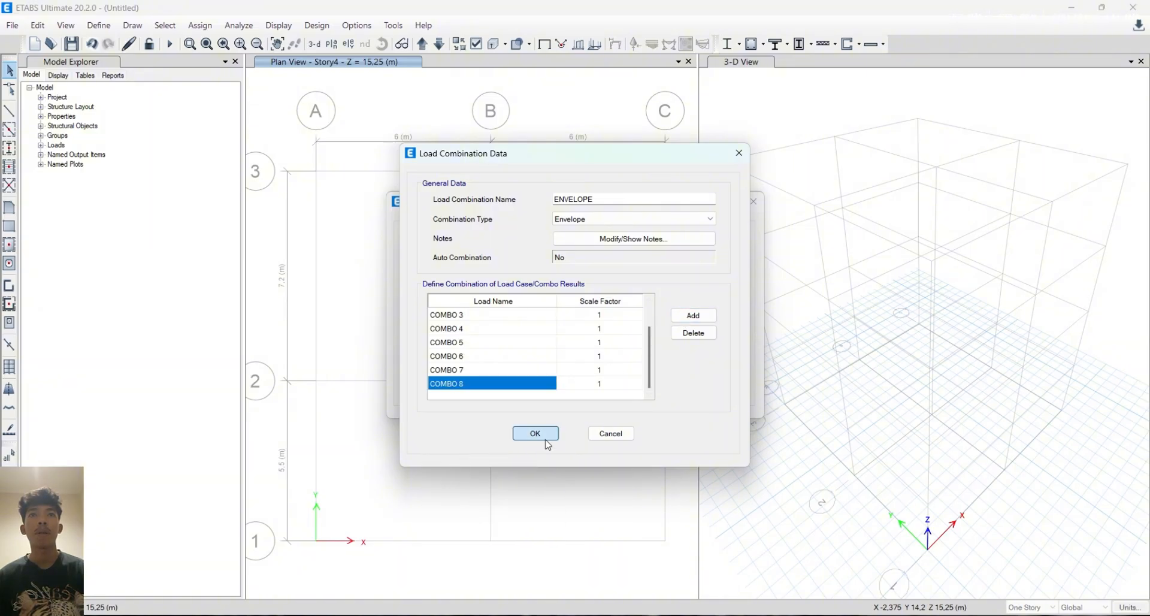
{"action": "left_click", "coordinate": [627, 389]}
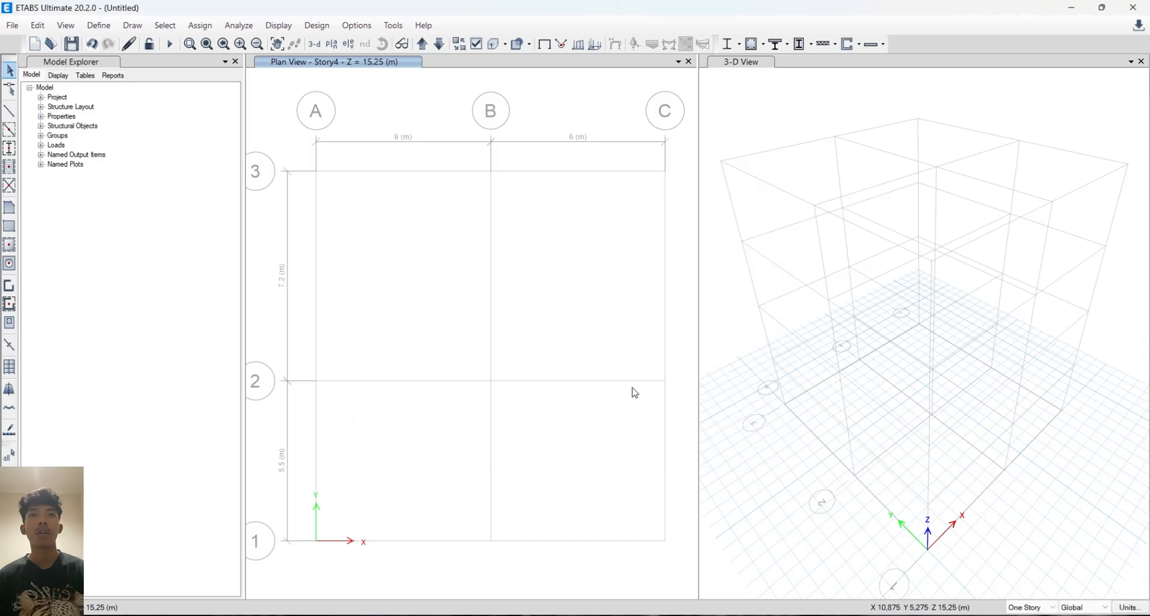
{"action": "left_click", "coordinate": [99, 25]}
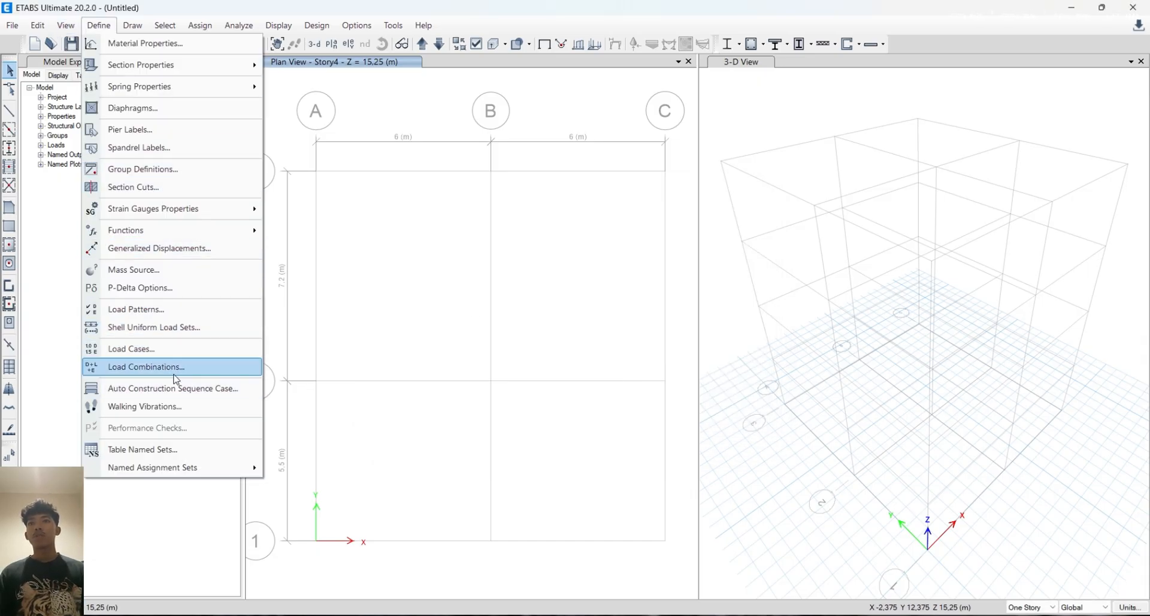
{"action": "left_click", "coordinate": [308, 191]}
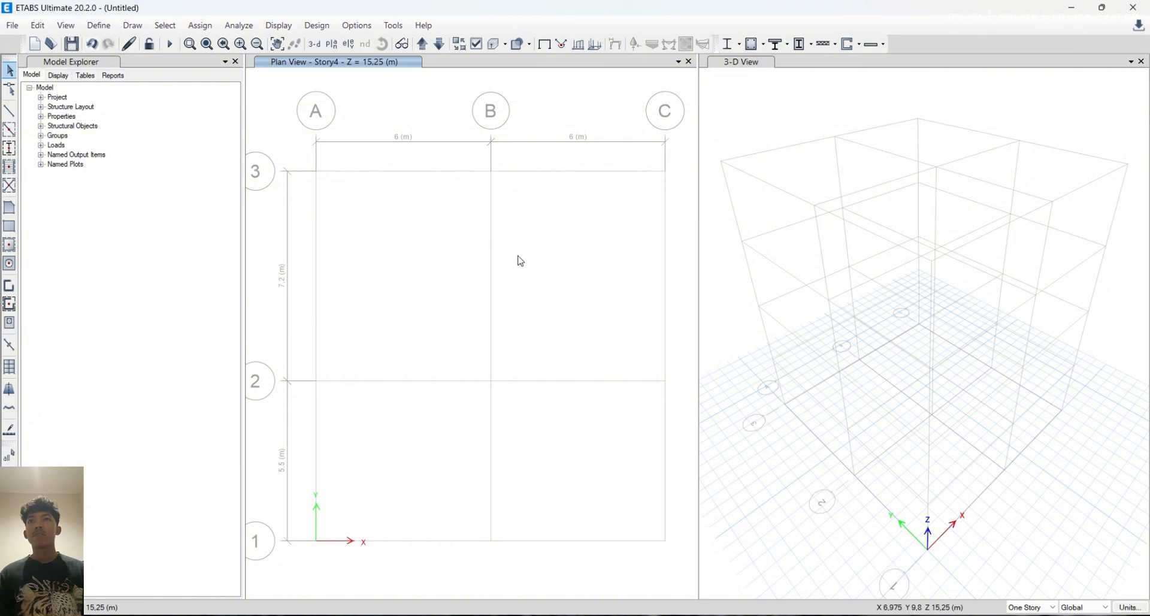
{"action": "scroll", "coordinate": [527, 285], "scroll_direction": "down", "scroll_amount": 1}
{"action": "scroll", "coordinate": [530, 286], "scroll_direction": "up", "scroll_amount": 1}
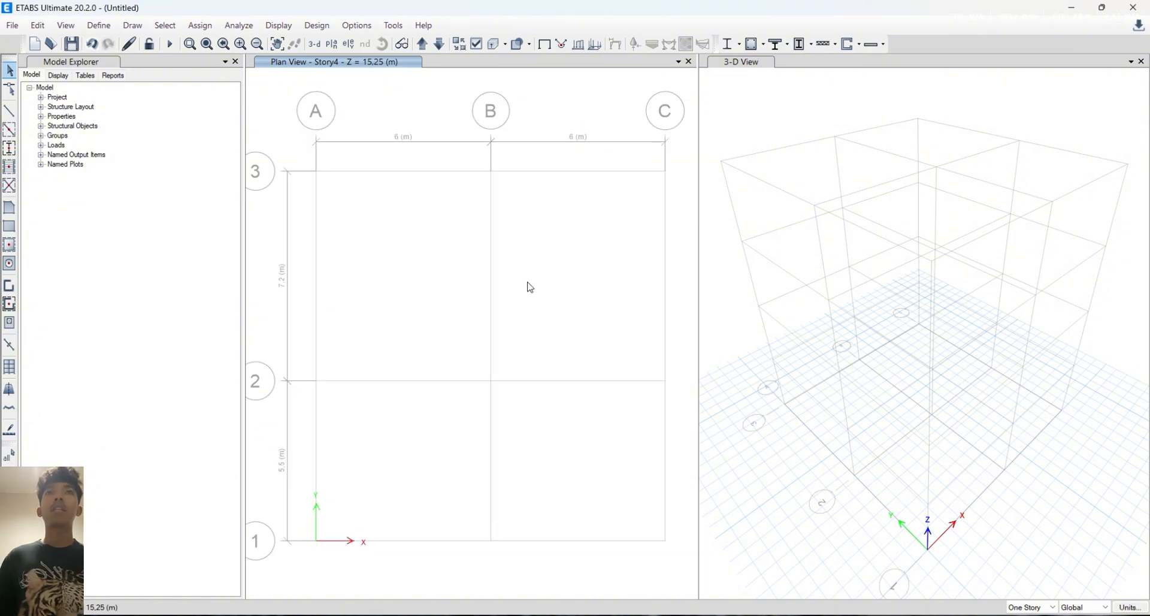
{"action": "middle_click_drag", "start_coordinate": [526, 285], "coordinate": [533, 281]}
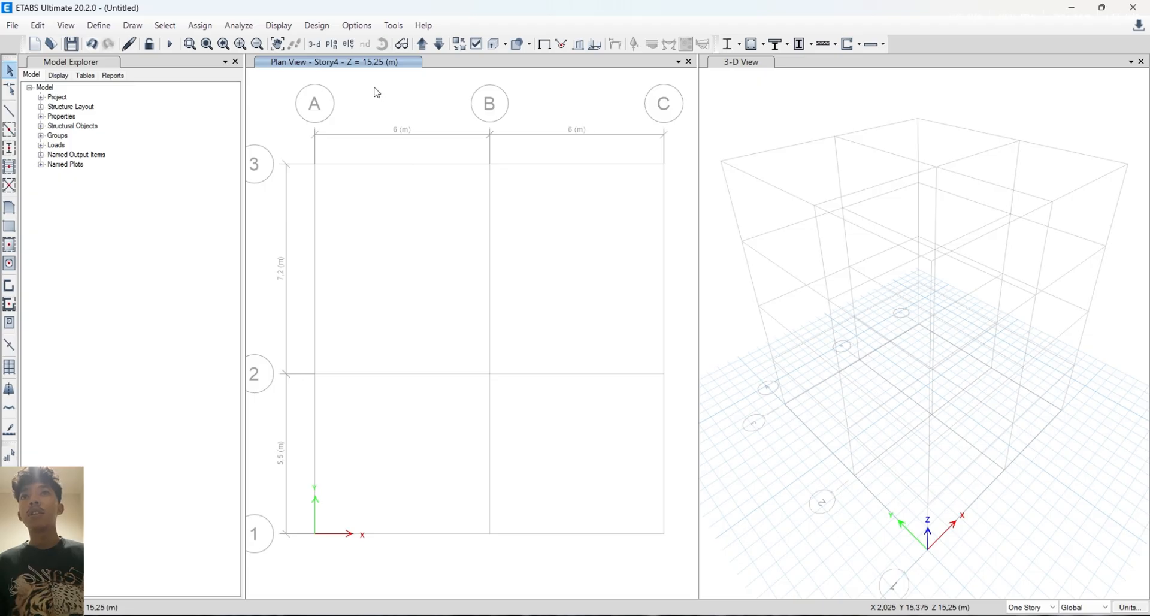
Set the plan view to Story1 and start Quick Draw Columns with the K1 40X40 section
{"action": "left_click", "coordinate": [442, 45]}
{"action": "left_click", "coordinate": [441, 46]}
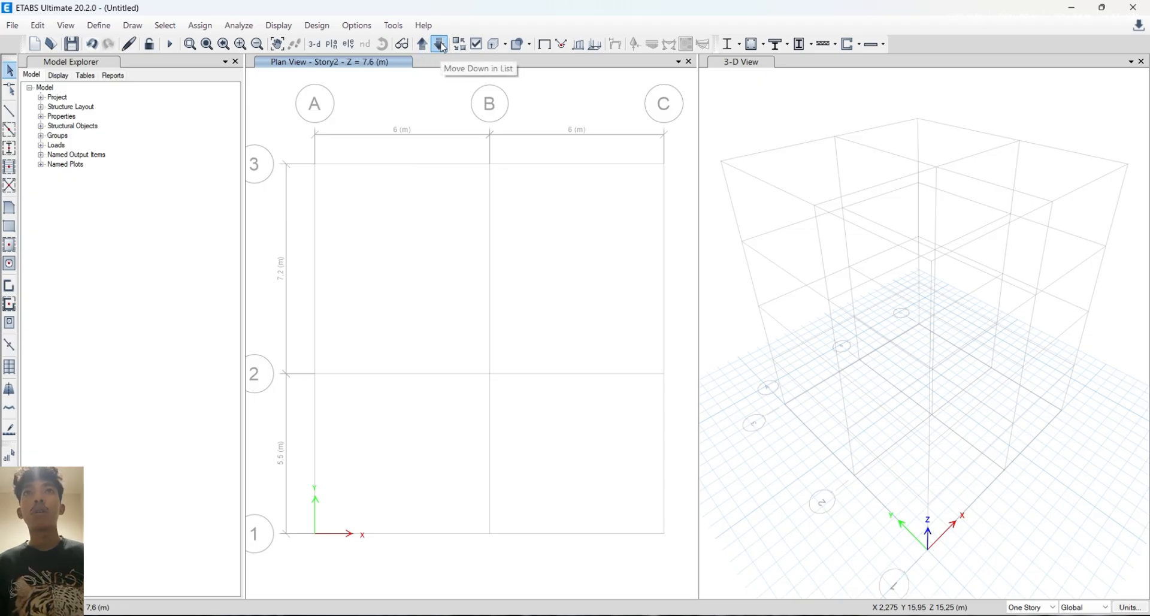
{"action": "left_click", "coordinate": [441, 45]}
{"action": "left_click", "coordinate": [441, 44]}
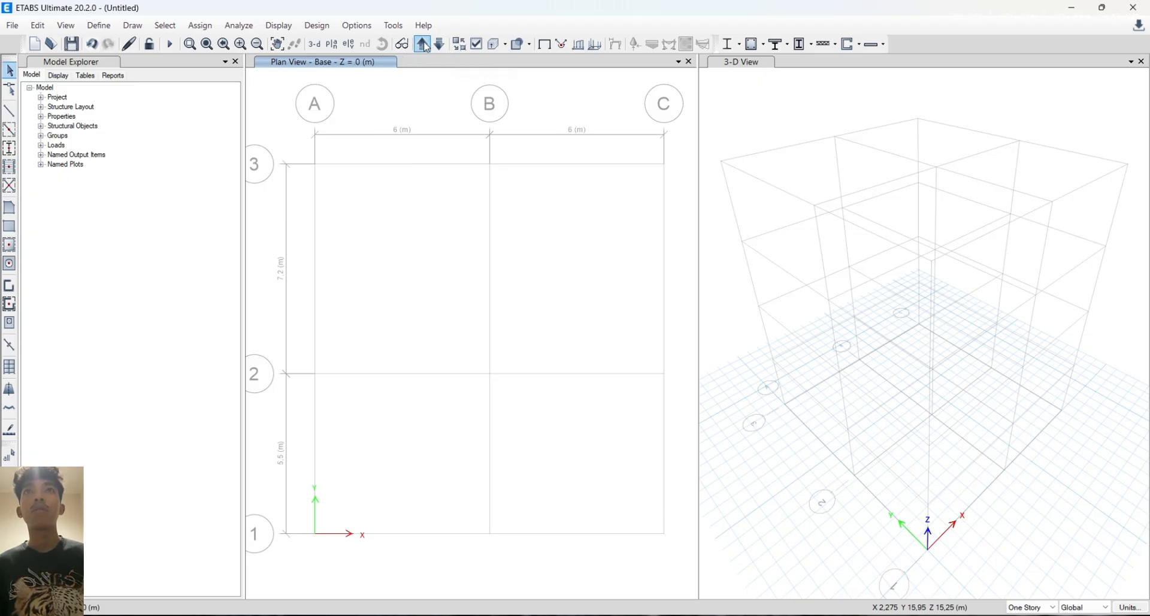
{"action": "left_click", "coordinate": [423, 44]}
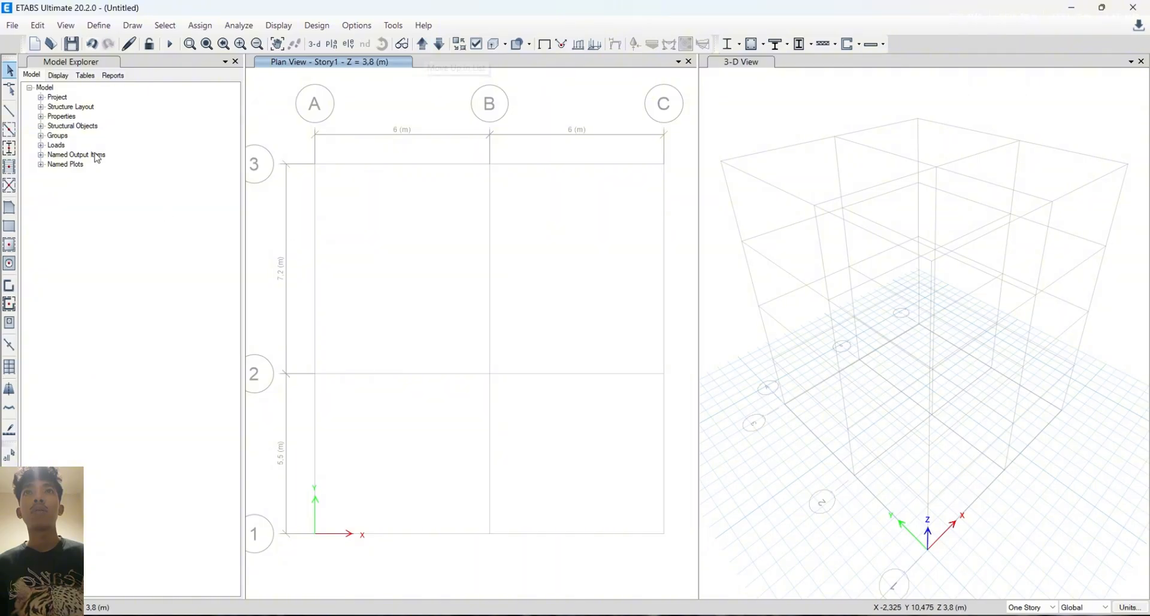
{"action": "left_click", "coordinate": [8, 148]}
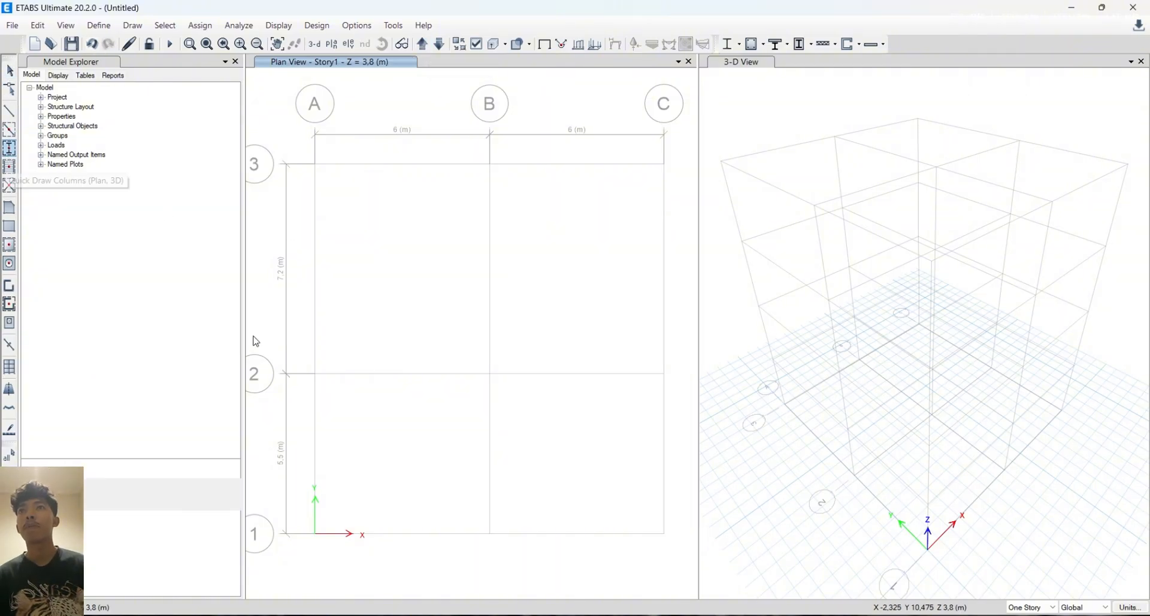
{"action": "left_click", "coordinate": [223, 485]}
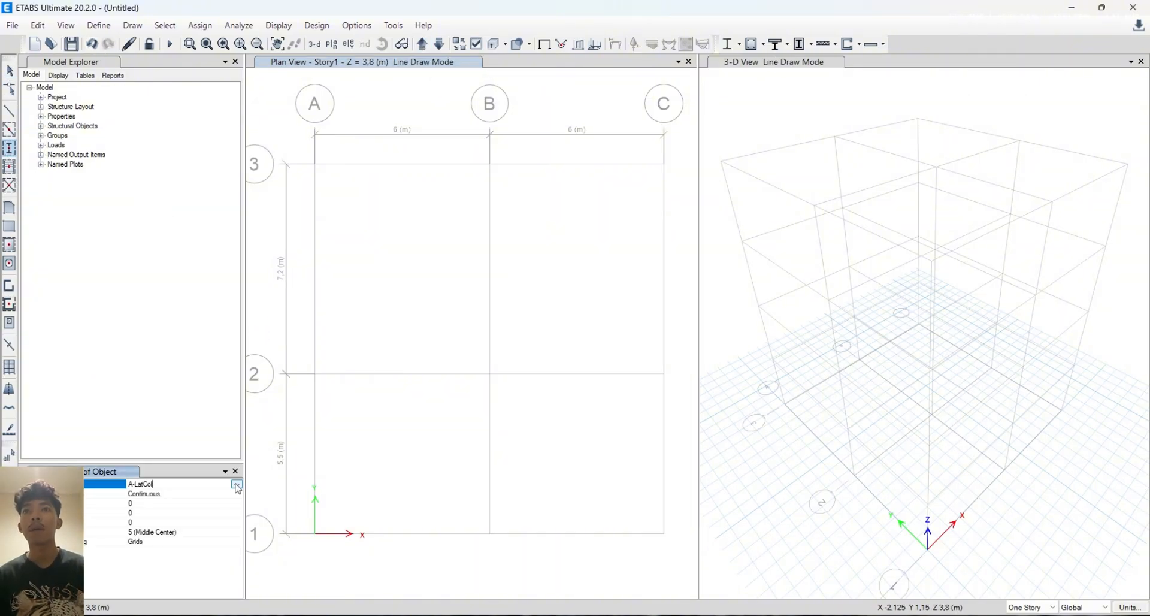
{"action": "left_click", "coordinate": [237, 484]}
{"action": "scroll", "coordinate": [183, 528], "scroll_direction": "down", "scroll_amount": 3}
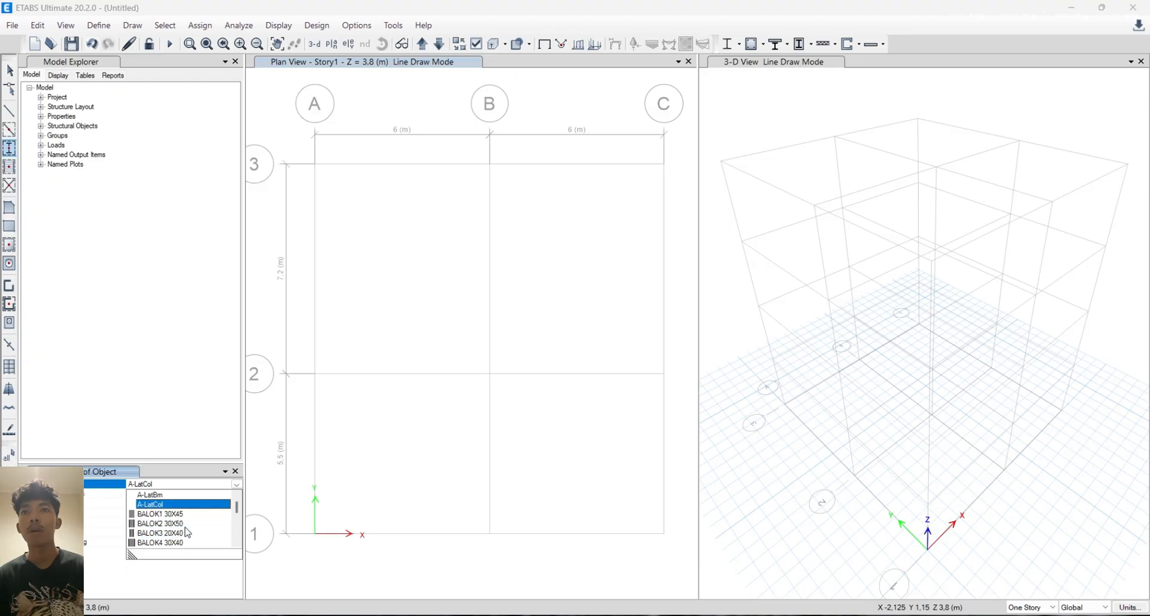
{"action": "left_click", "coordinate": [172, 516]}
Switch to the ETABS module PDF and examine the column plans and column types for the ground floor and floors 2 to 4
{"action": "key", "text": "alt+Tab"}
{"action": "key", "text": "alt+Tab"}
{"action": "key", "text": "alt+Tab"}
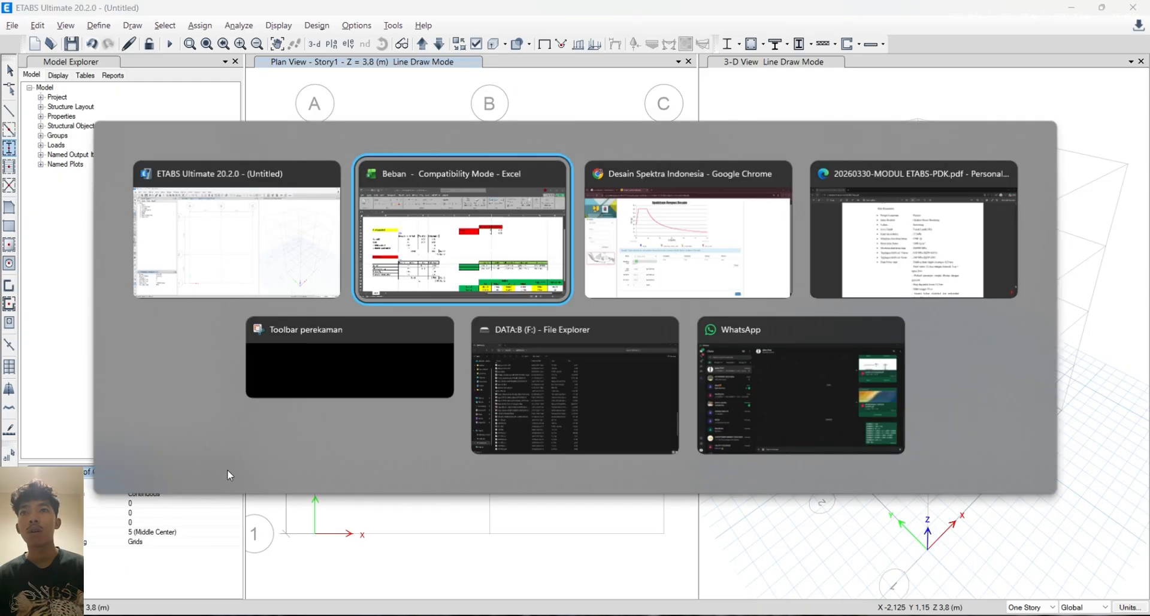
{"action": "scroll", "coordinate": [652, 300], "scroll_direction": "down", "scroll_amount": 10}
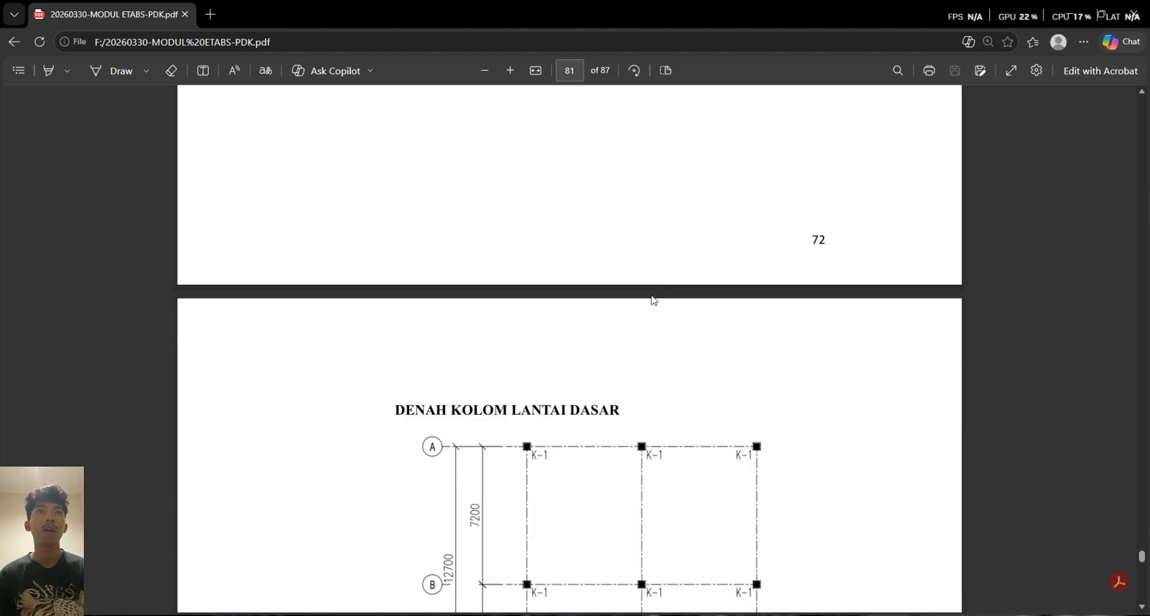
{"action": "scroll", "coordinate": [624, 259], "scroll_direction": "up", "scroll_amount": 3}
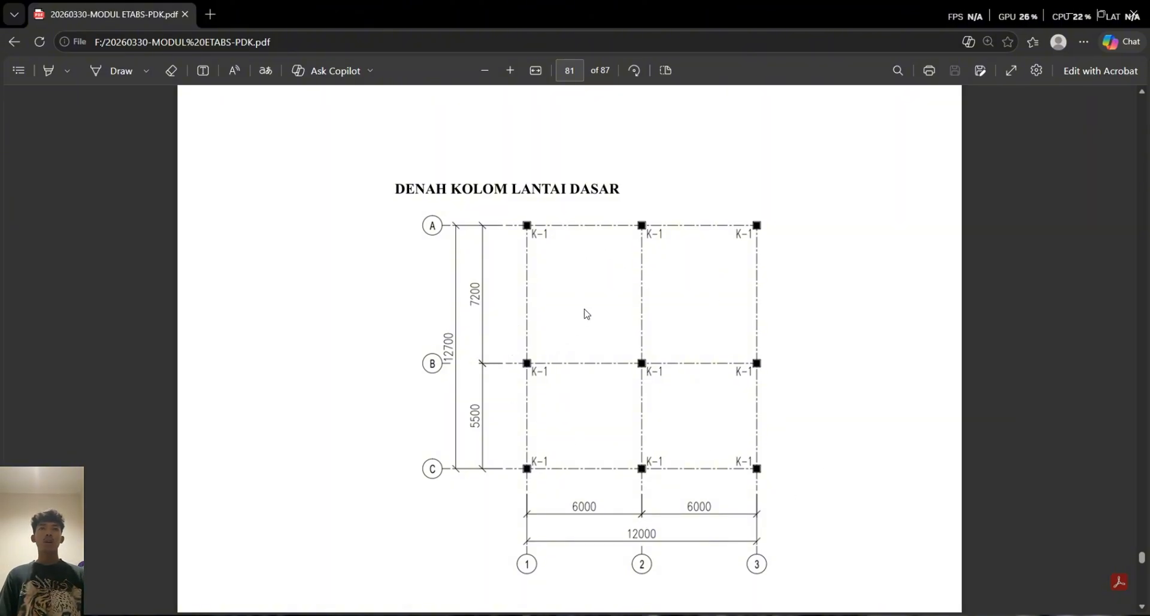
{"action": "key", "text": "alt+Tab"}
{"action": "left_click", "coordinate": [326, 265]}
{"action": "scroll", "coordinate": [608, 346], "scroll_direction": "down", "scroll_amount": 8}
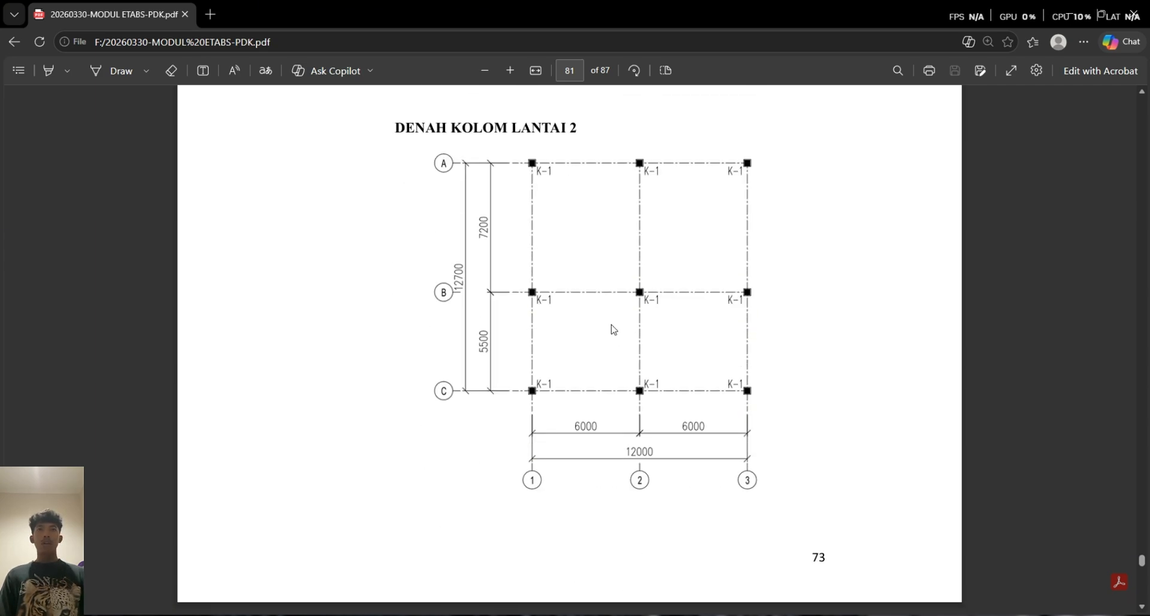
{"action": "scroll", "coordinate": [614, 329], "scroll_direction": "down", "scroll_amount": 5}
{"action": "scroll", "coordinate": [614, 329], "scroll_direction": "down", "scroll_amount": 3}
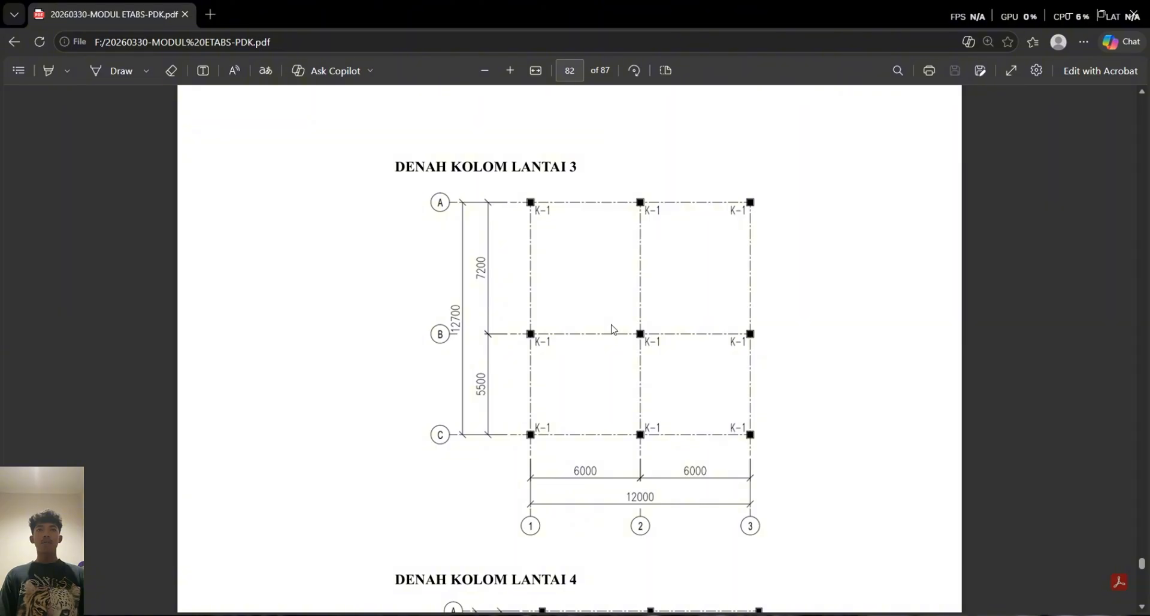
{"action": "scroll", "coordinate": [614, 329], "scroll_direction": "down", "scroll_amount": 5}
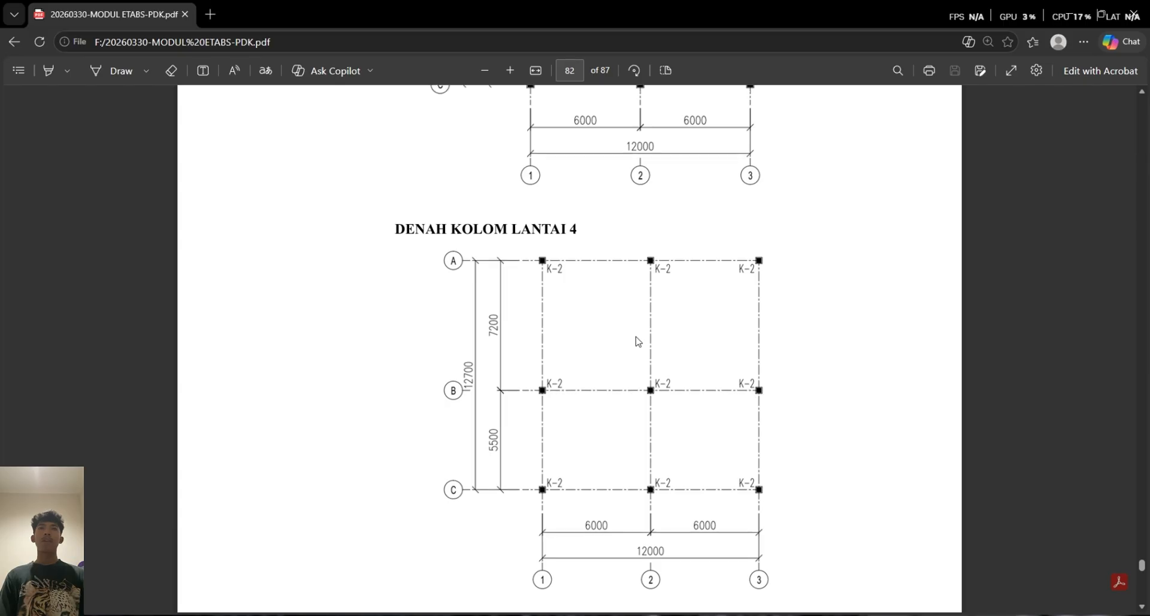
{"action": "scroll", "coordinate": [639, 341], "scroll_direction": "down", "scroll_amount": 5}
{"action": "scroll", "coordinate": [642, 323], "scroll_direction": "up", "scroll_amount": 5}
{"action": "key", "text": "alt+Tab"}
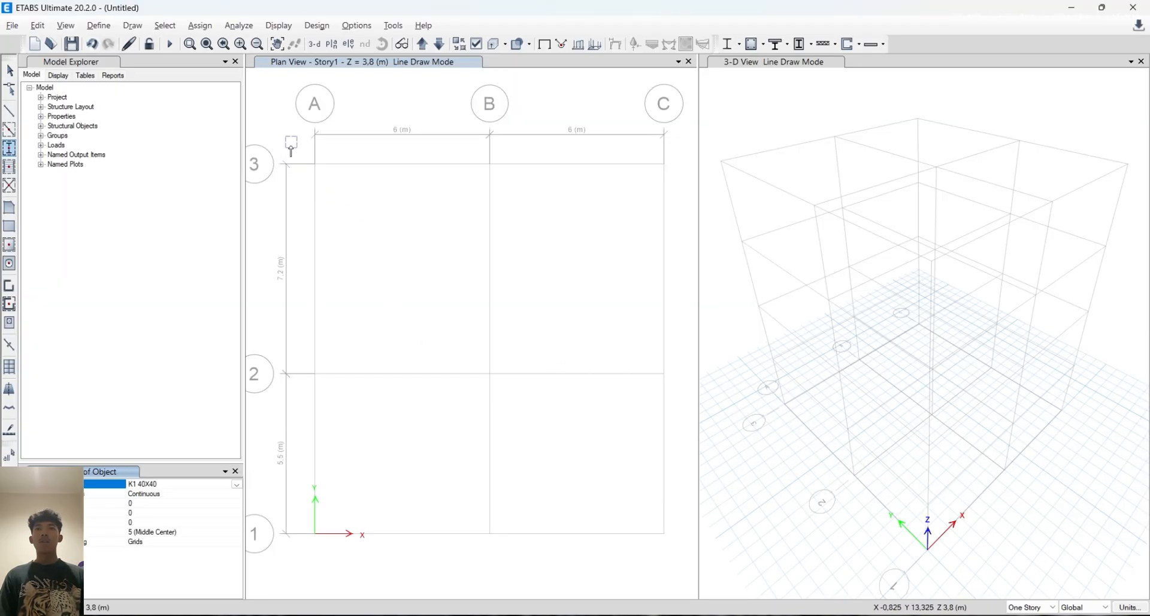
Place K1 40X40 columns at all nine grid intersections on Story1
{"action": "left_click_drag", "start_coordinate": [299, 142], "coordinate": [683, 564]}
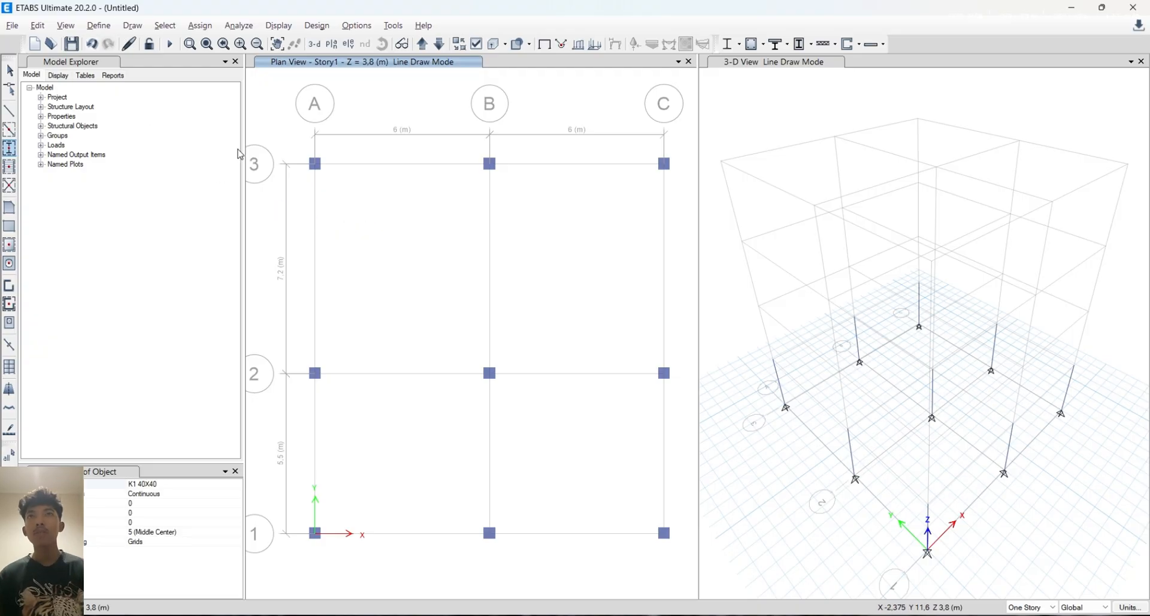
{"action": "key", "text": "Escape"}
Select all Story1 columns and replicate them on Story2 and Story3
{"action": "left_click_drag", "start_coordinate": [298, 146], "coordinate": [673, 590]}
{"action": "left_click", "coordinate": [65, 25]}
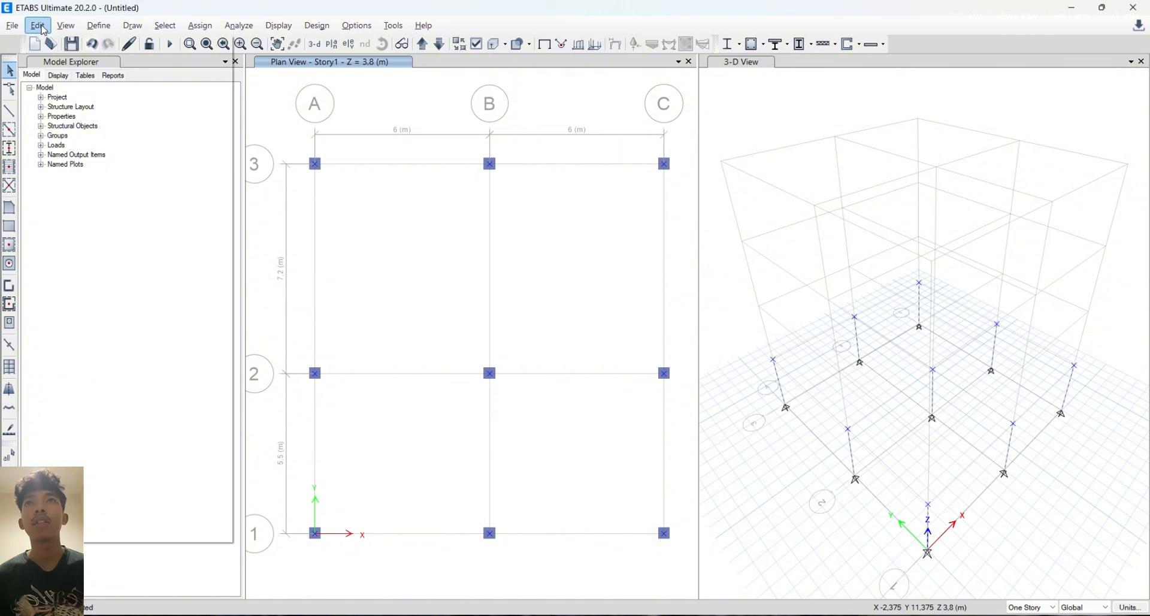
{"action": "left_click", "coordinate": [65, 25]}
{"action": "left_click", "coordinate": [37, 25]}
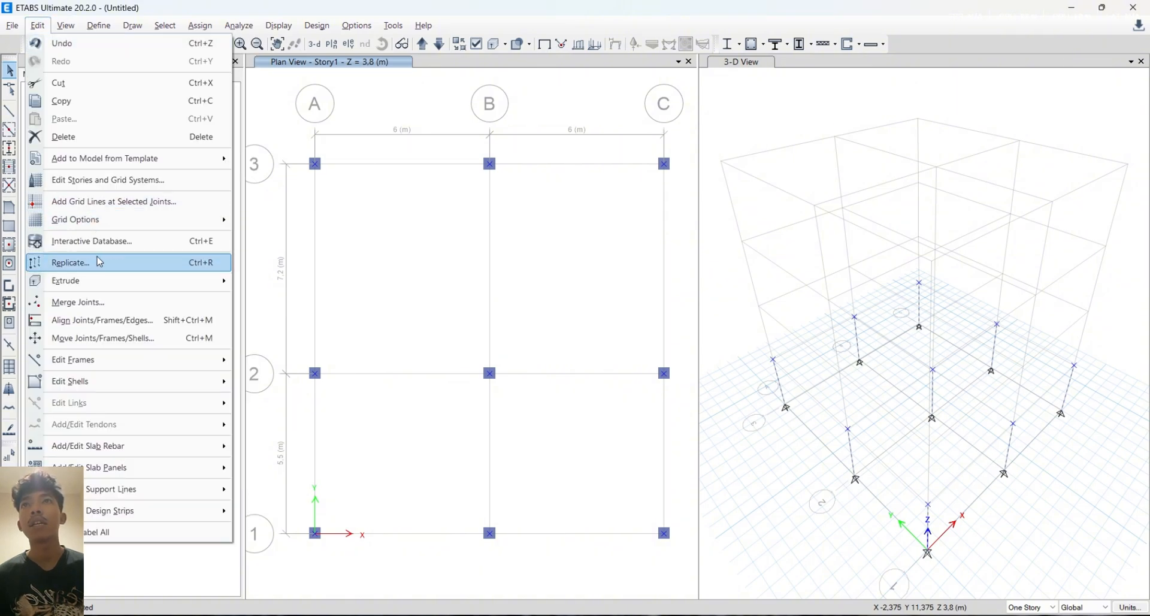
{"action": "left_click", "coordinate": [98, 263]}
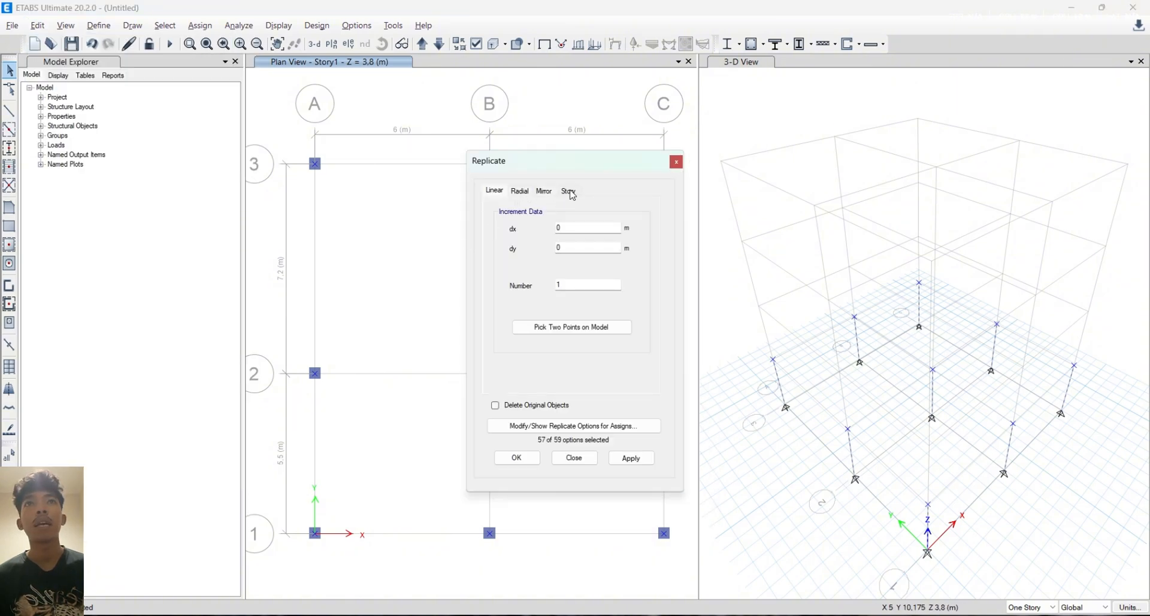
{"action": "left_click", "coordinate": [569, 192]}
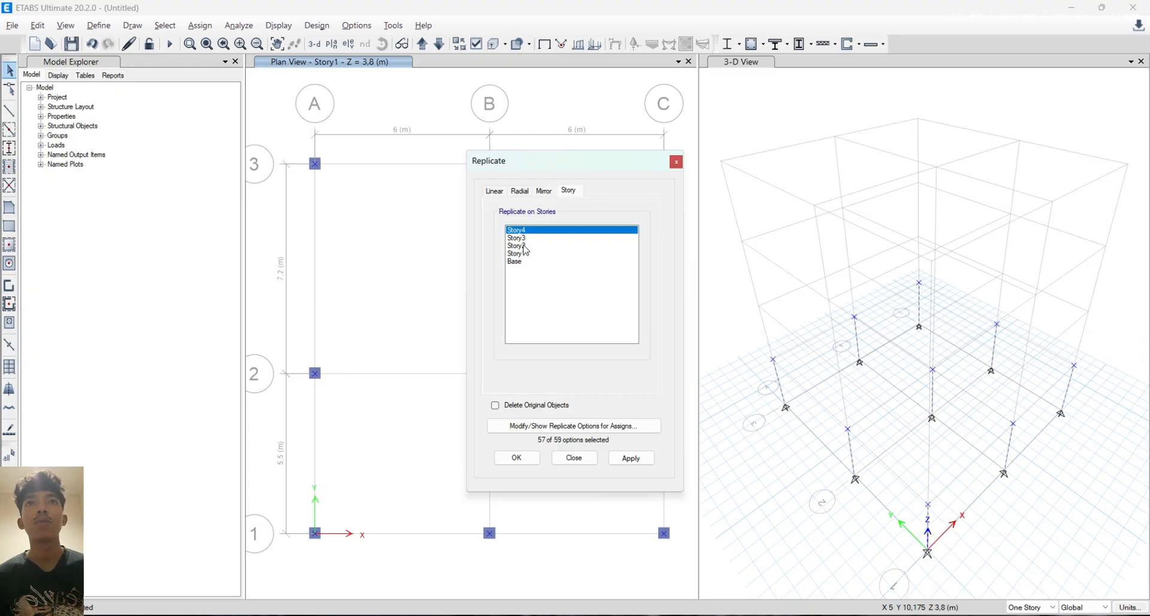
{"action": "left_click_drag", "start_coordinate": [525, 246], "coordinate": [527, 240]}
{"action": "left_click", "coordinate": [631, 458]}
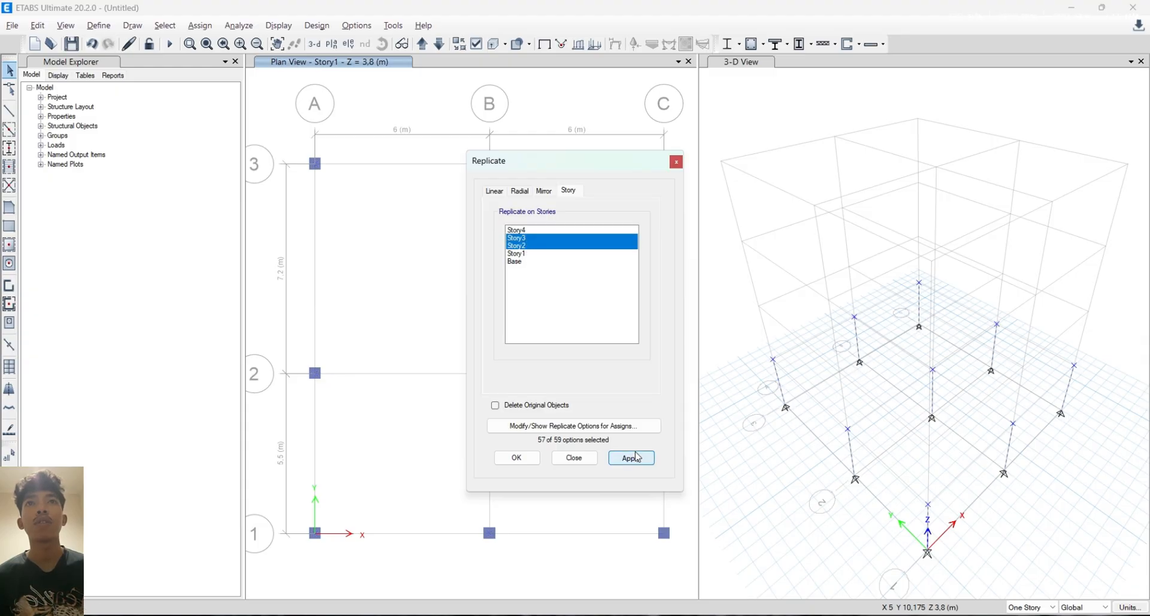
{"action": "left_click", "coordinate": [517, 458]}
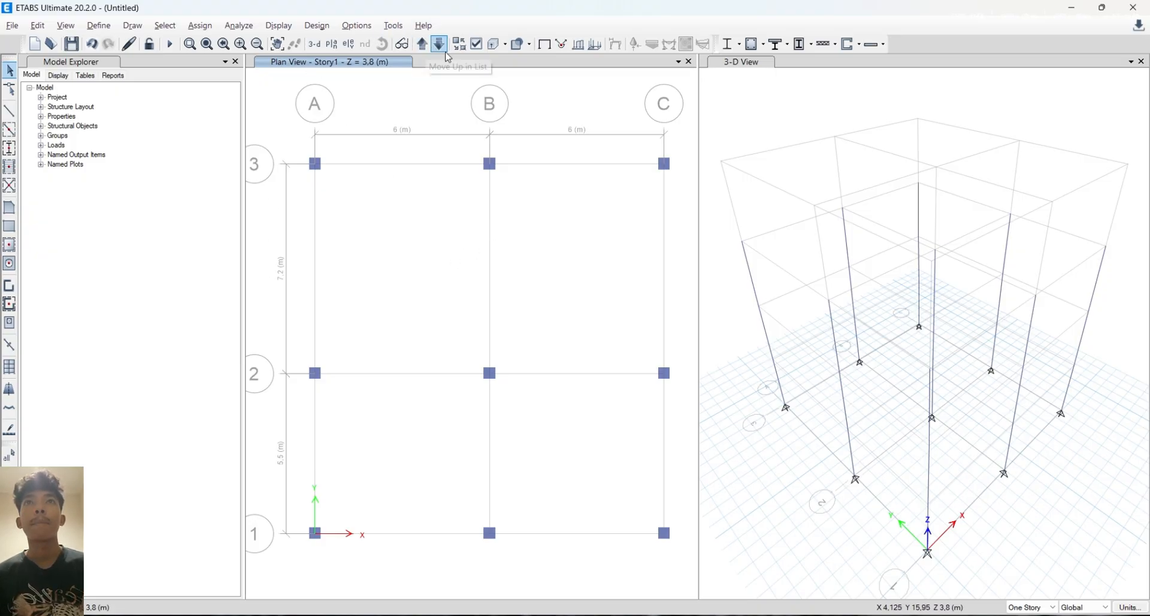
Set the plan view to Story4 and place K2 35X35 columns at all nine grid intersections
{"action": "left_click", "coordinate": [428, 46]}
{"action": "left_click", "coordinate": [428, 46]}
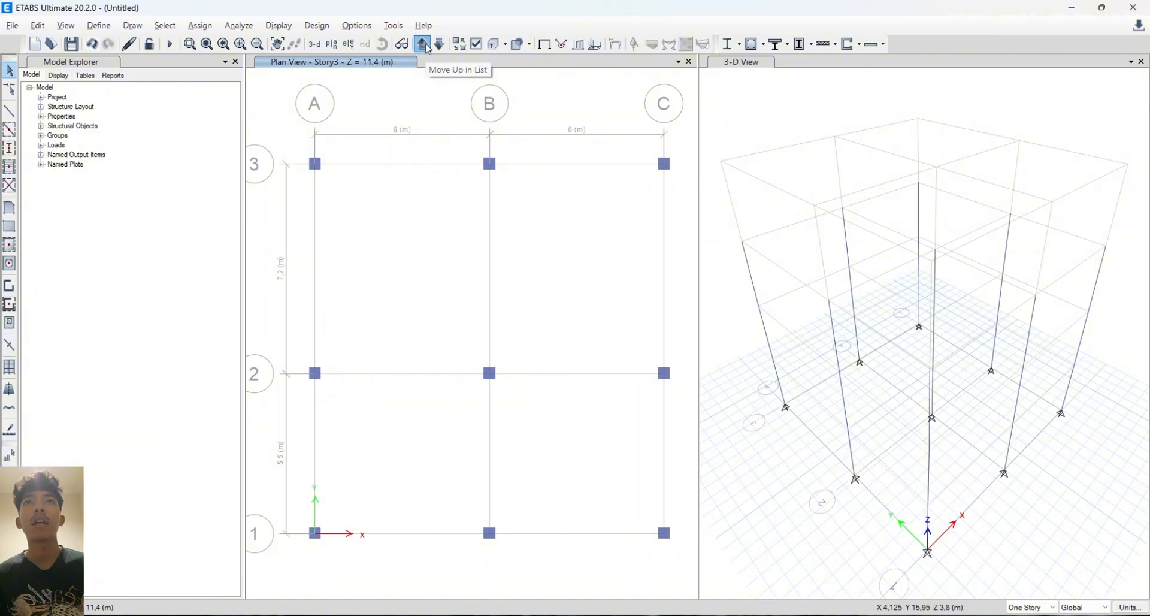
{"action": "left_click", "coordinate": [428, 46]}
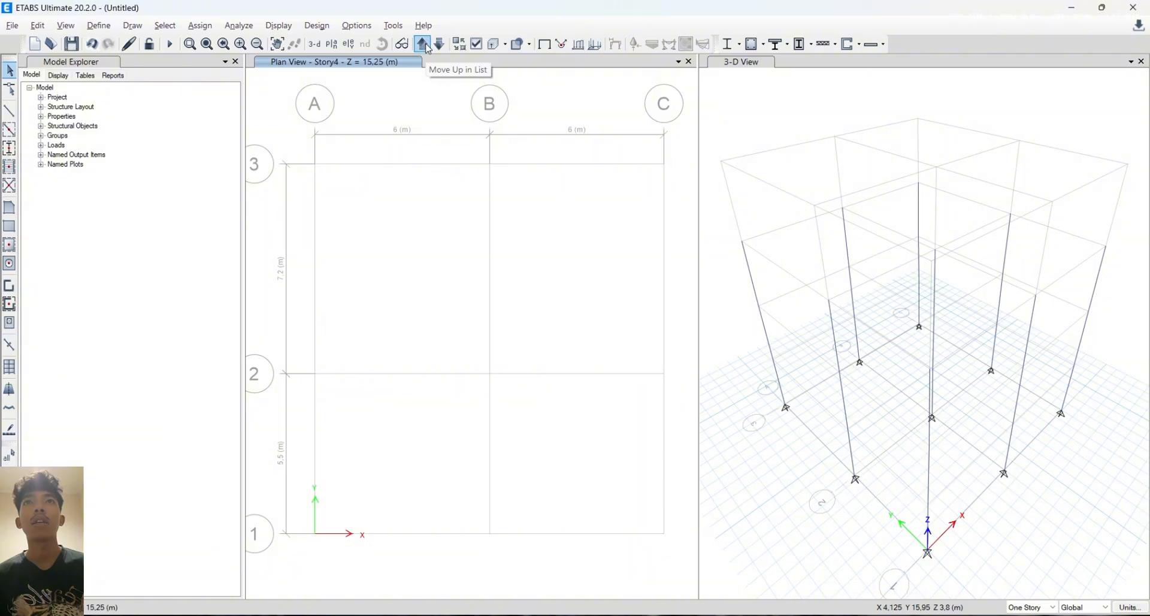
{"action": "left_click", "coordinate": [9, 147]}
{"action": "left_click", "coordinate": [234, 484]}
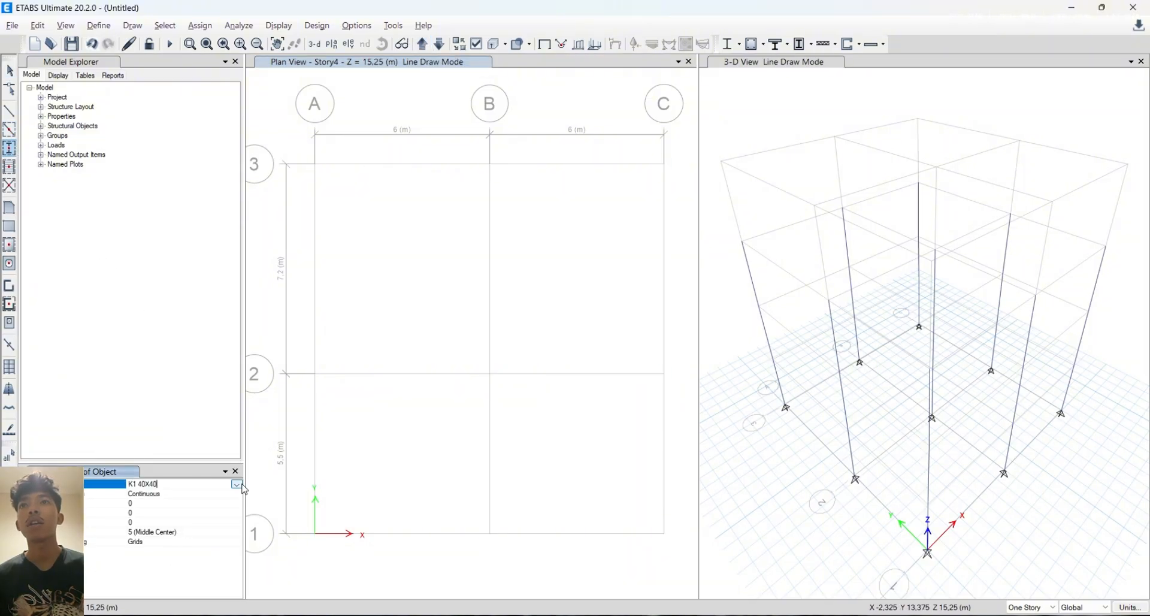
{"action": "left_click", "coordinate": [237, 484]}
{"action": "scroll", "coordinate": [178, 528], "scroll_direction": "down", "scroll_amount": 1}
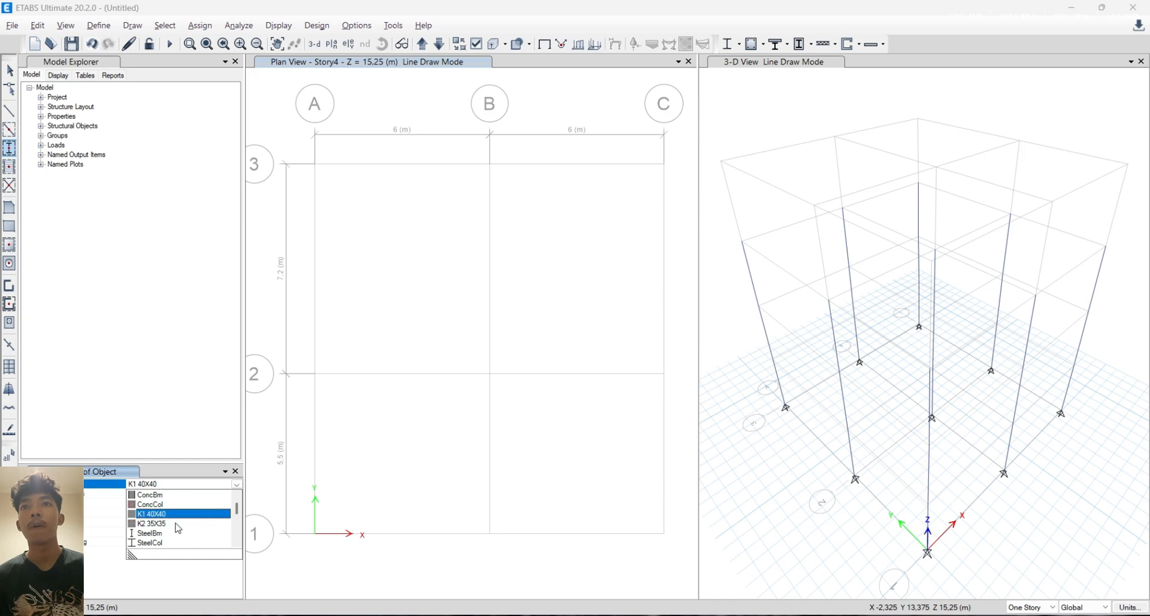
{"action": "left_click", "coordinate": [178, 525]}
{"action": "left_click_drag", "start_coordinate": [287, 132], "coordinate": [676, 585]}
Return the plan view to Story1 and leave the column drawing mode
{"action": "left_click", "coordinate": [439, 43]}
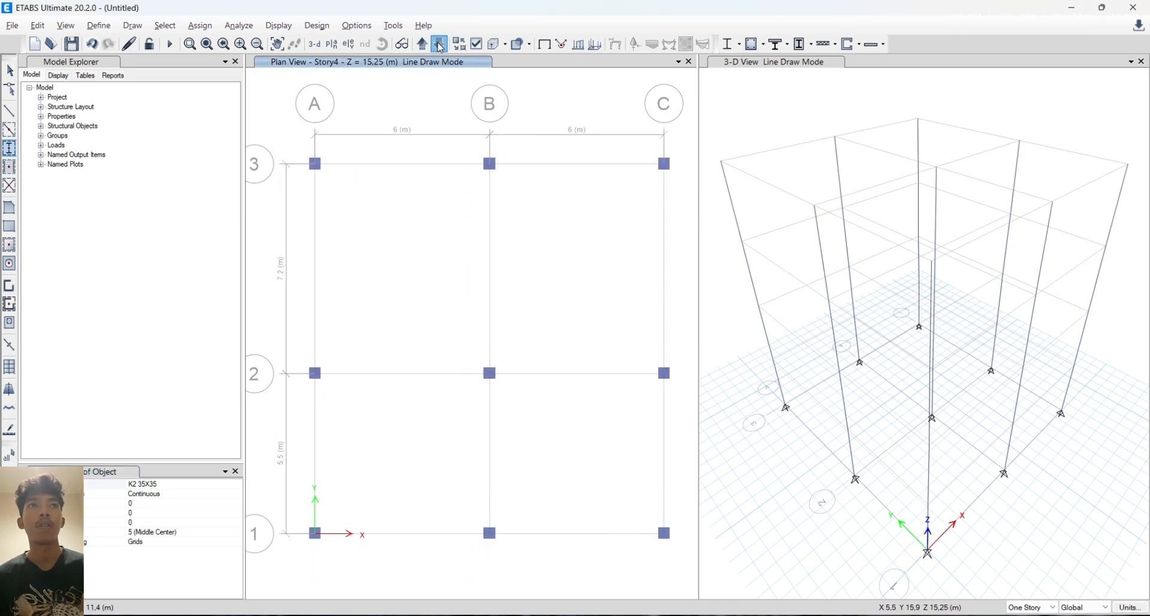
{"action": "left_click", "coordinate": [439, 44]}
{"action": "left_click", "coordinate": [439, 44]}
{"action": "left_click", "coordinate": [423, 49]}
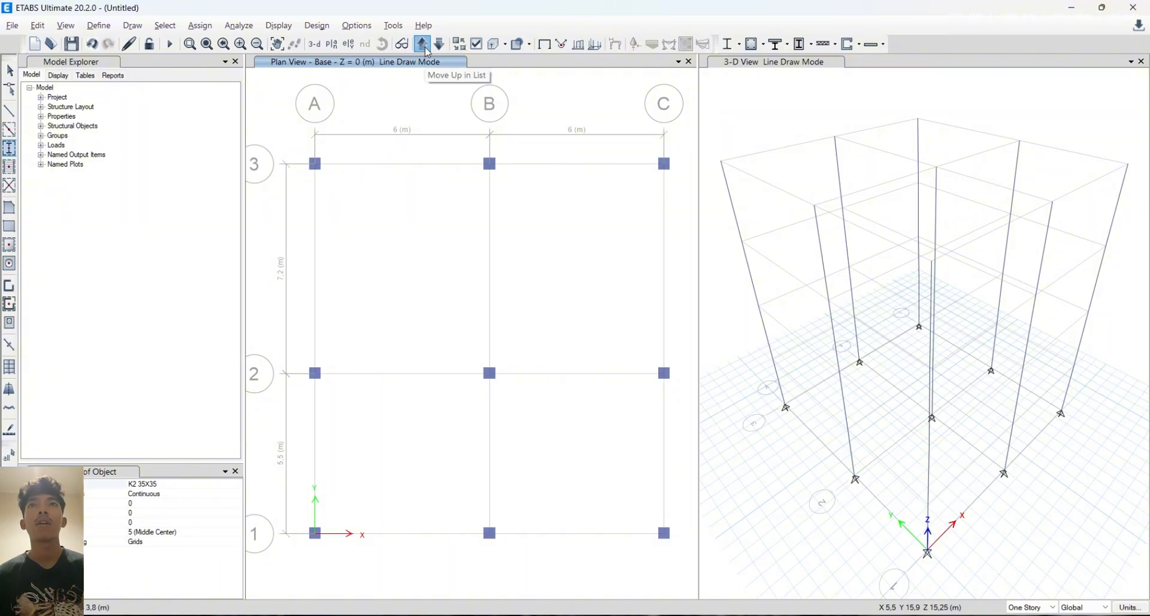
{"action": "key", "text": "Escape"}
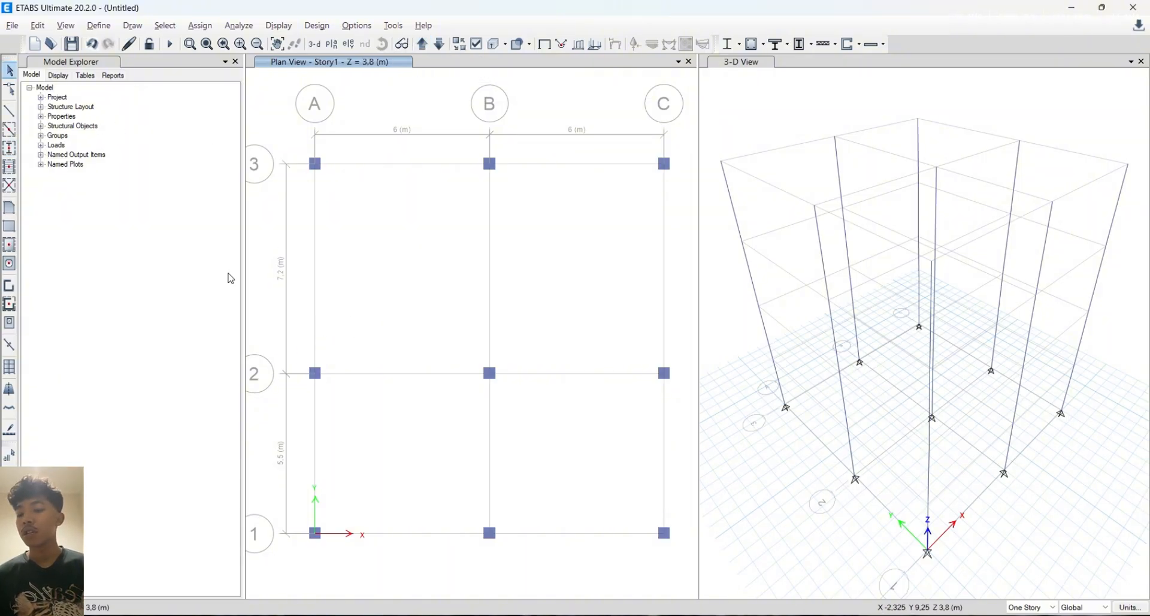
Switch to the PDF module and review the beam layout plans for floors 2, 3, 4 and the roof
{"action": "key", "text": "alt+Tab"}
{"action": "scroll", "coordinate": [659, 300], "scroll_direction": "down", "scroll_amount": 10}
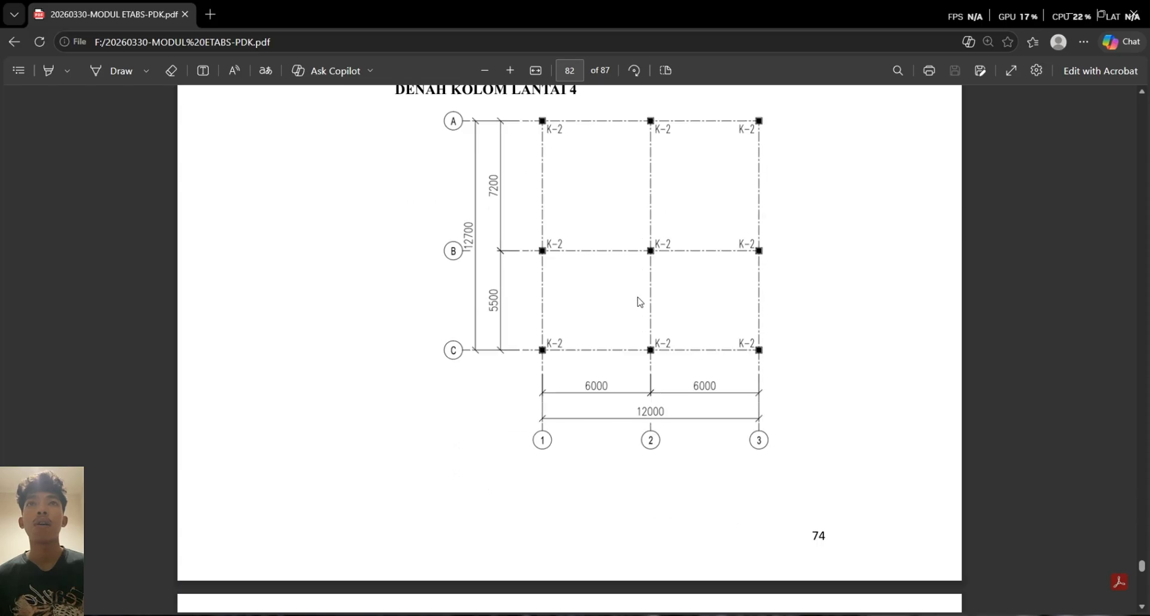
{"action": "scroll", "coordinate": [659, 328], "scroll_direction": "down", "scroll_amount": 5}
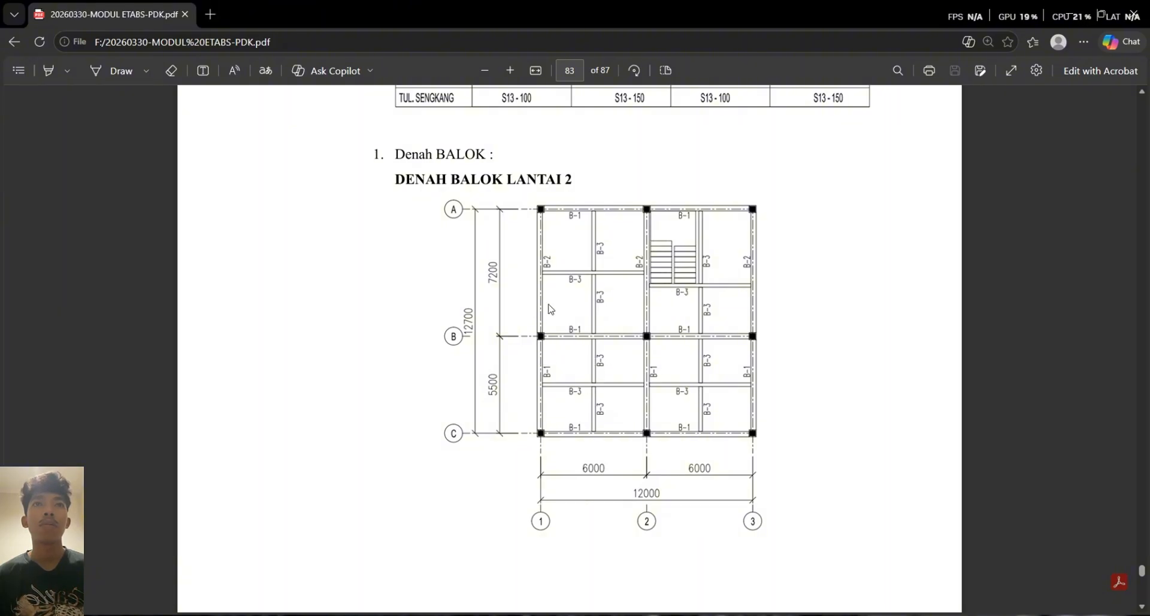
{"action": "scroll", "coordinate": [689, 441], "scroll_direction": "down", "scroll_amount": 14}
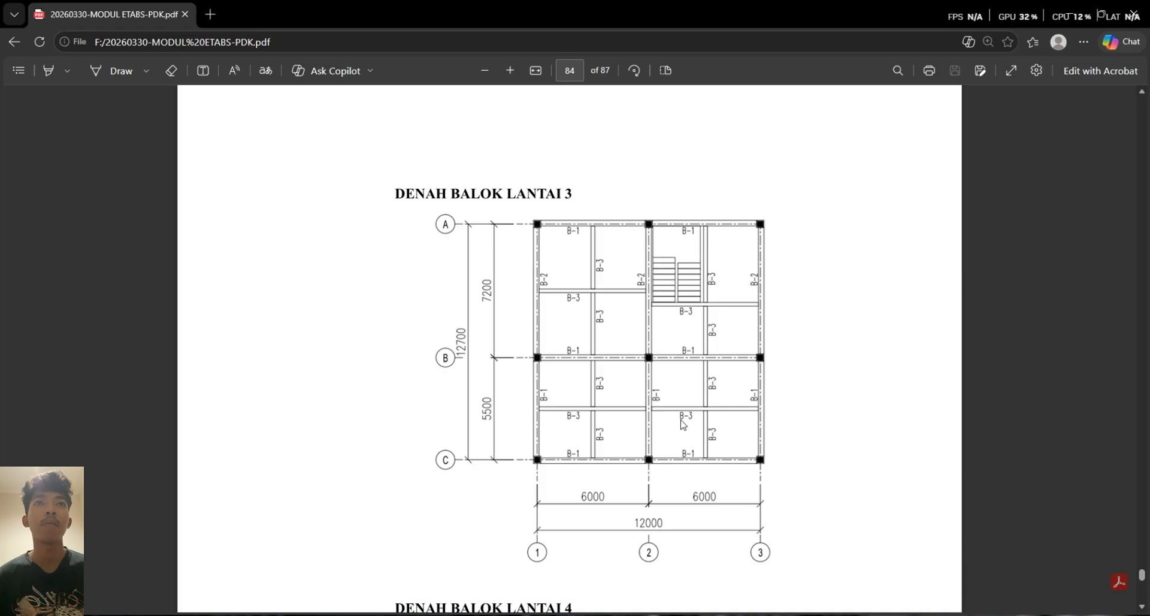
{"action": "scroll", "coordinate": [683, 424], "scroll_direction": "down", "scroll_amount": 8}
{"action": "scroll", "coordinate": [677, 428], "scroll_direction": "down", "scroll_amount": 6}
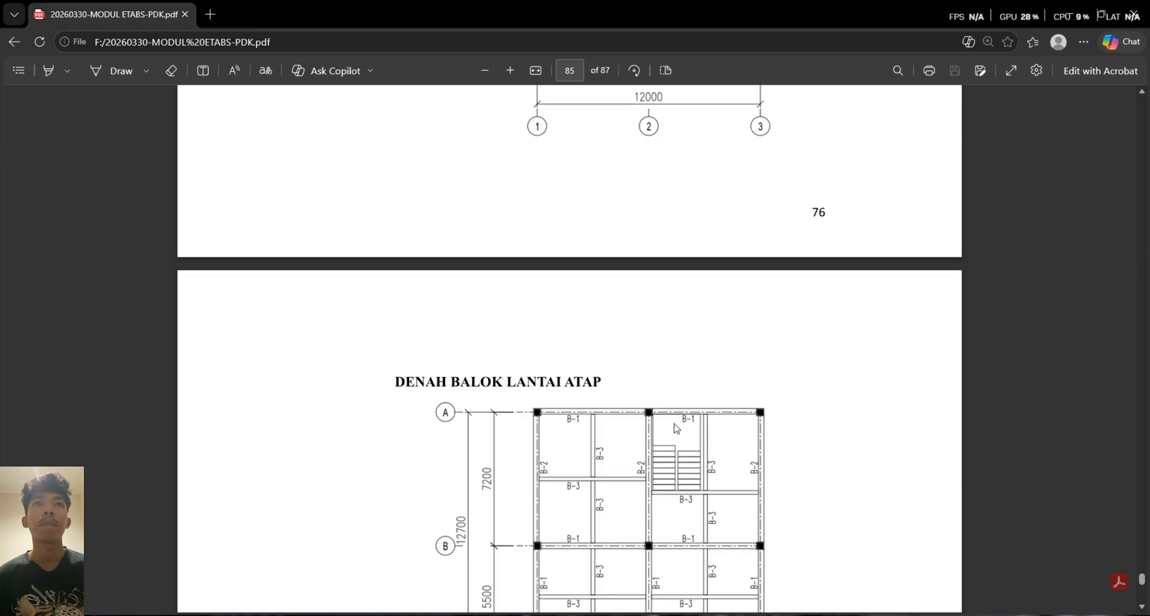
{"action": "scroll", "coordinate": [676, 428], "scroll_direction": "down", "scroll_amount": 5}
{"action": "scroll", "coordinate": [678, 420], "scroll_direction": "up", "scroll_amount": 13}
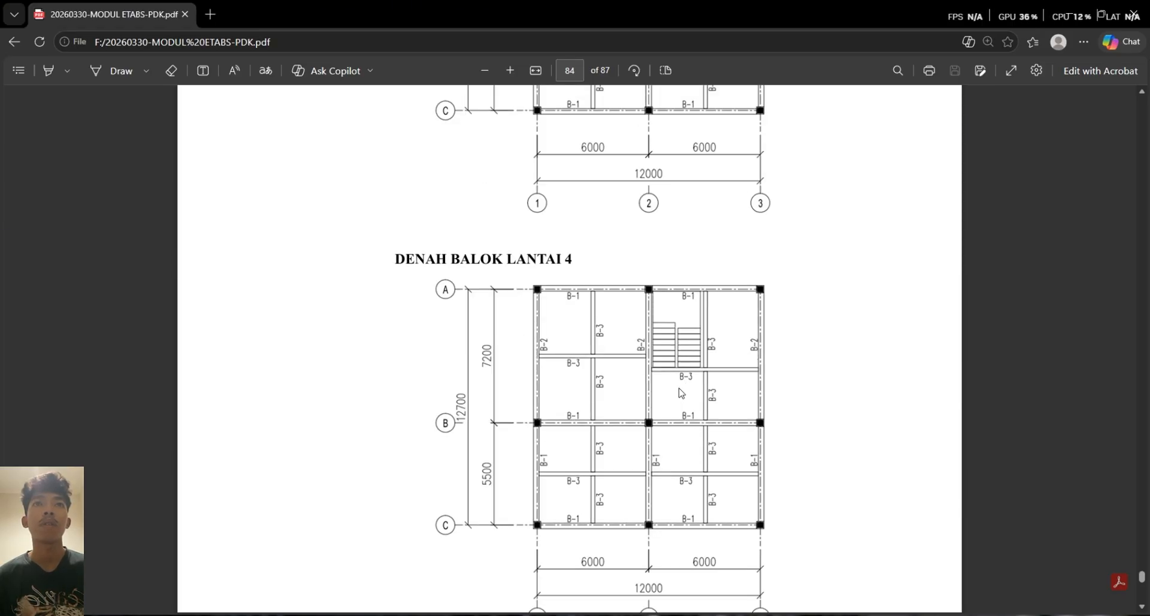
{"action": "scroll", "coordinate": [681, 392], "scroll_direction": "down", "scroll_amount": 10}
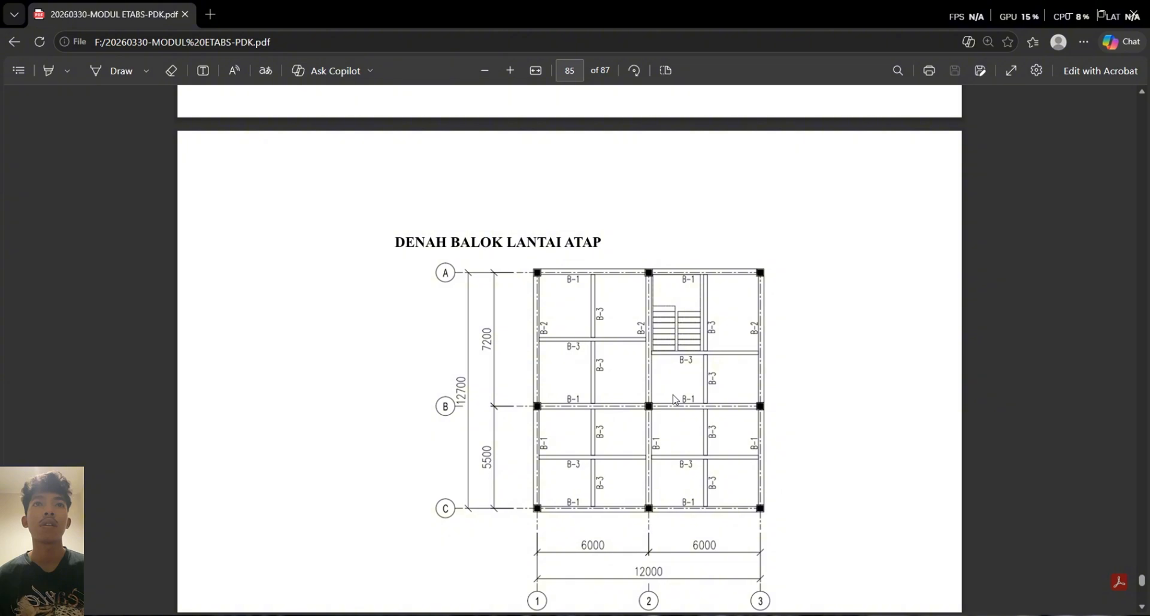
{"action": "scroll", "coordinate": [674, 398], "scroll_direction": "up", "scroll_amount": 4}
{"action": "scroll", "coordinate": [674, 400], "scroll_direction": "up", "scroll_amount": 4}
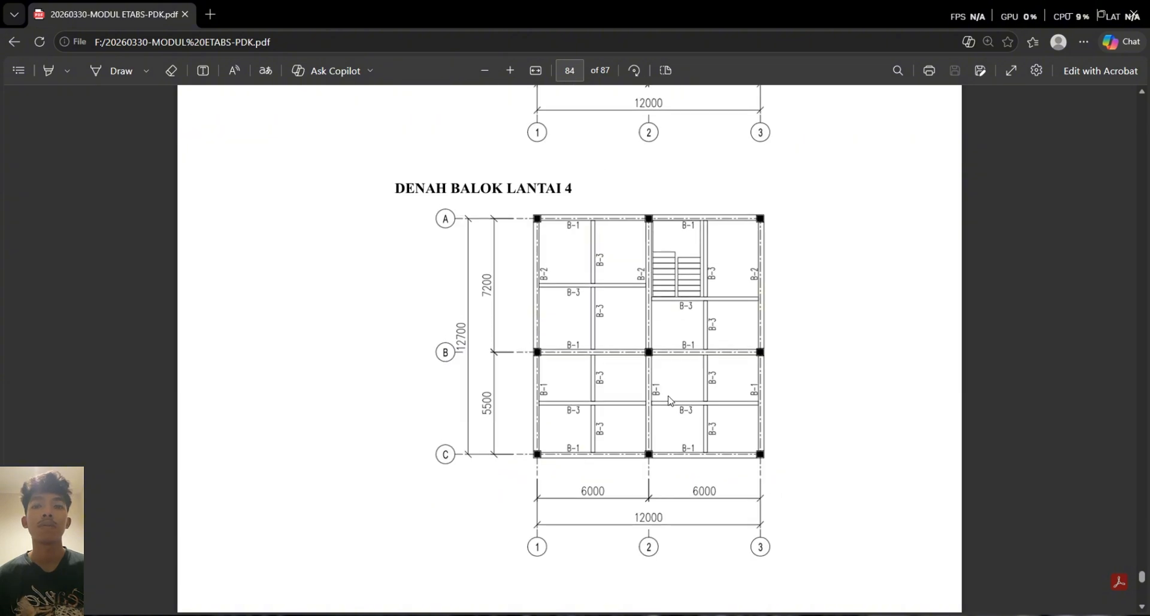
{"action": "scroll", "coordinate": [669, 400], "scroll_direction": "up", "scroll_amount": 15}
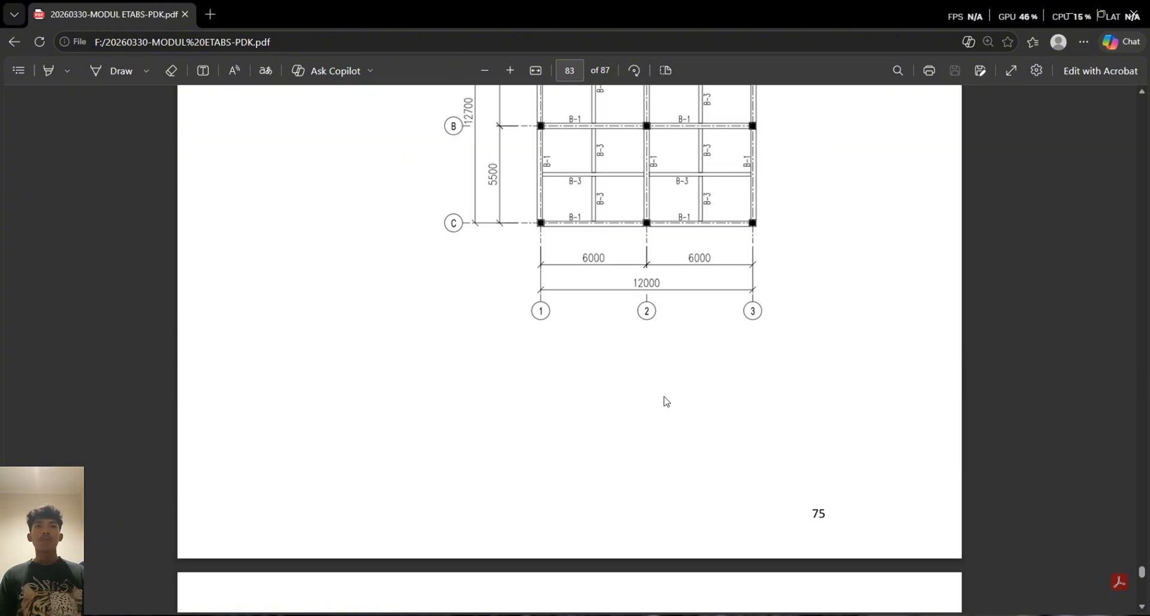
{"action": "scroll", "coordinate": [666, 401], "scroll_direction": "up", "scroll_amount": 3}
{"action": "scroll", "coordinate": [666, 400], "scroll_direction": "down", "scroll_amount": 2}
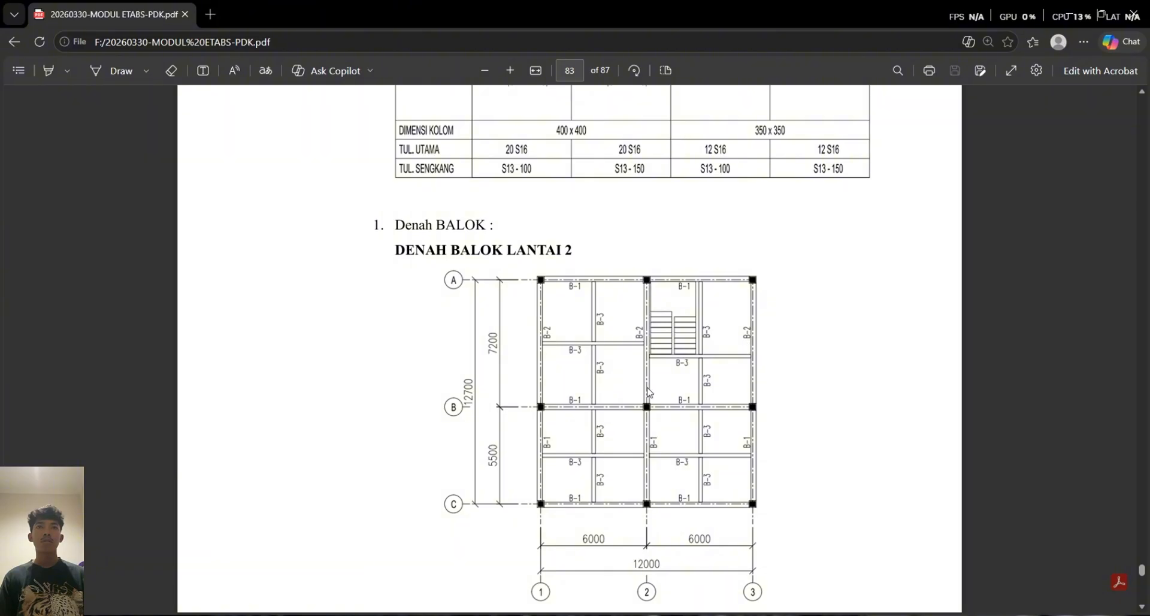
{"action": "key", "text": "alt+Tab"}
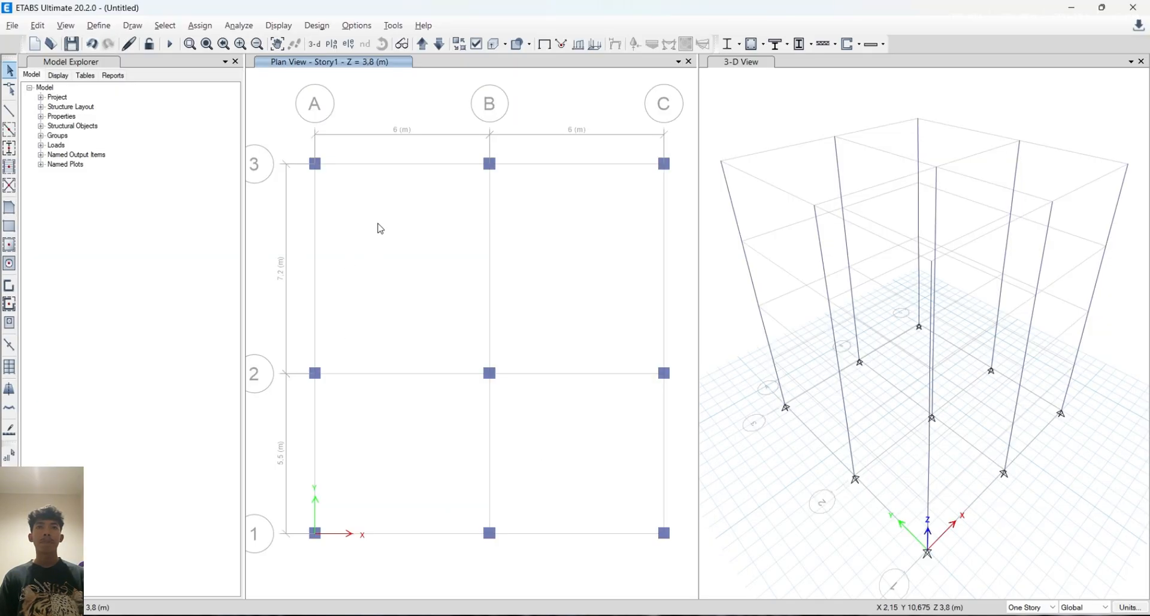
Draw BALOK1 30X45 beams on Story1 along grid lines 1, 2 and 3 in both bays, following the floor 2 beam plan
{"action": "left_click", "coordinate": [8, 129]}
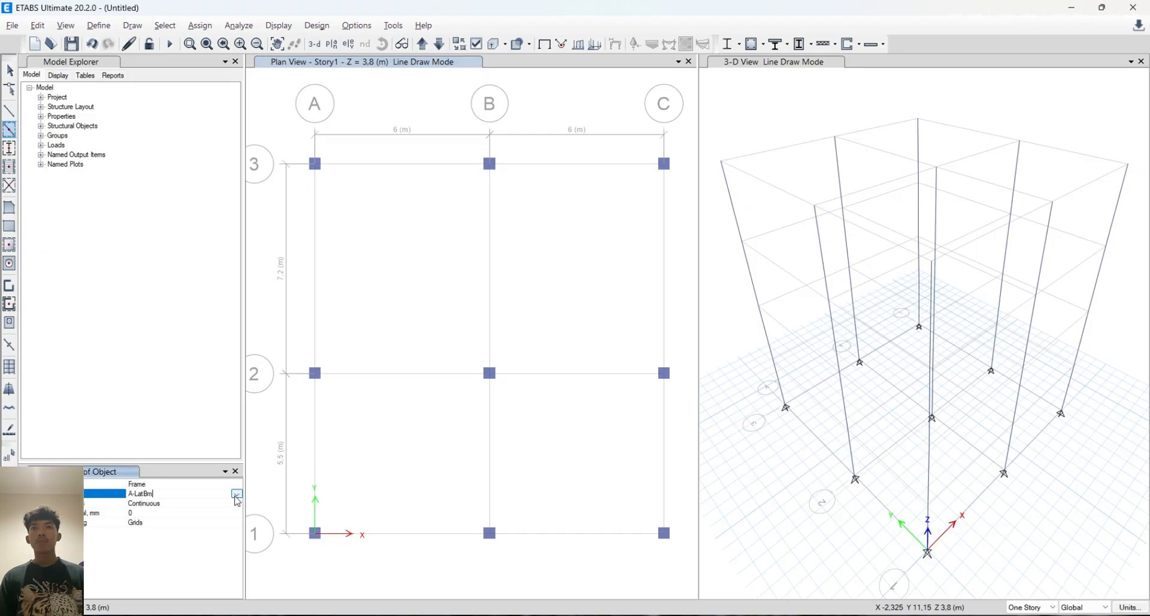
{"action": "left_click", "coordinate": [237, 495]}
{"action": "scroll", "coordinate": [204, 525], "scroll_direction": "down", "scroll_amount": 1}
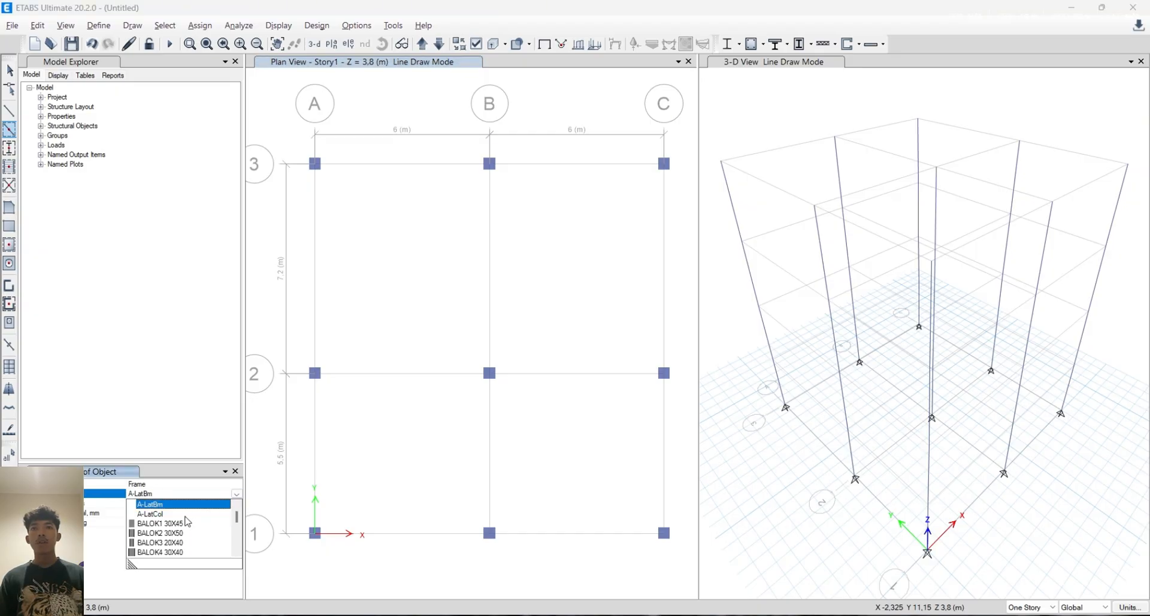
{"action": "left_click", "coordinate": [171, 525]}
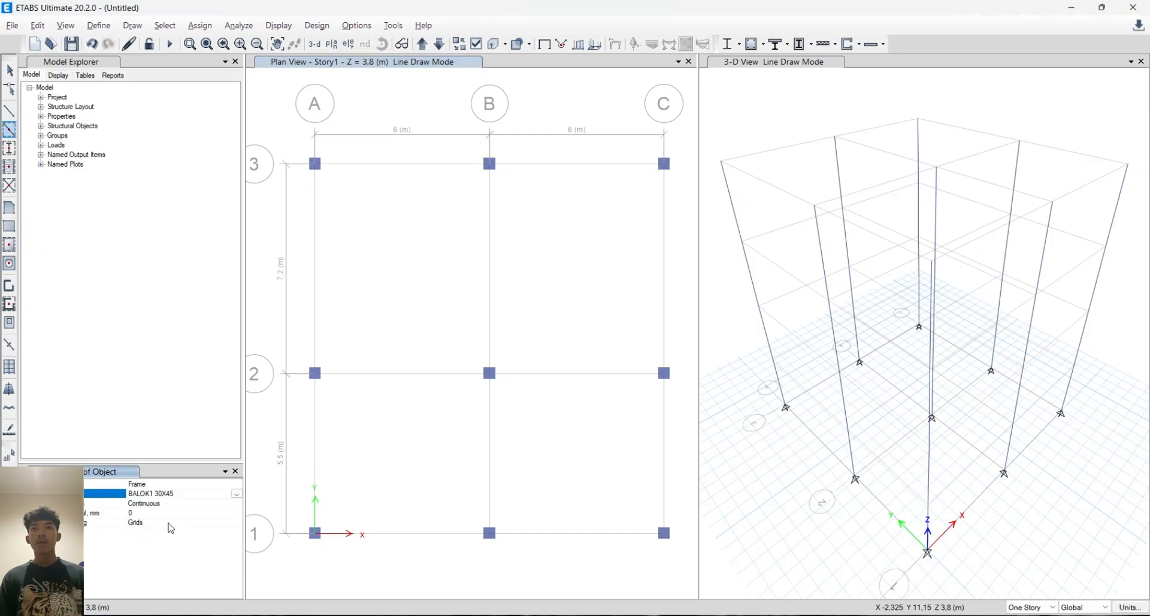
{"action": "left_click", "coordinate": [430, 173]}
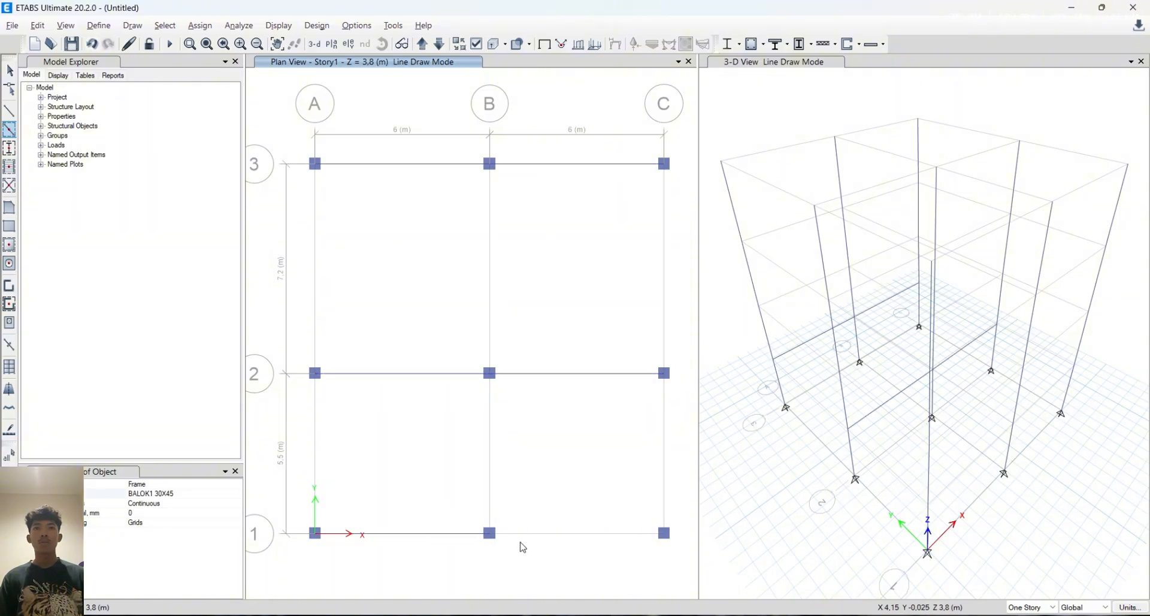
{"action": "key", "text": "alt+Tab"}
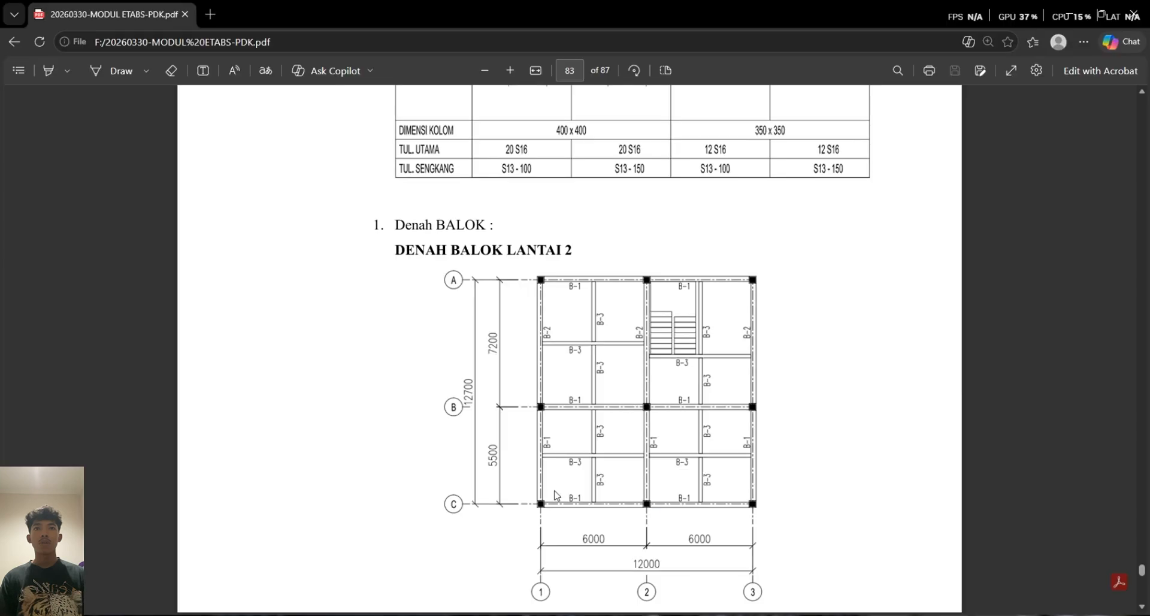
{"action": "key", "text": "alt+Tab"}
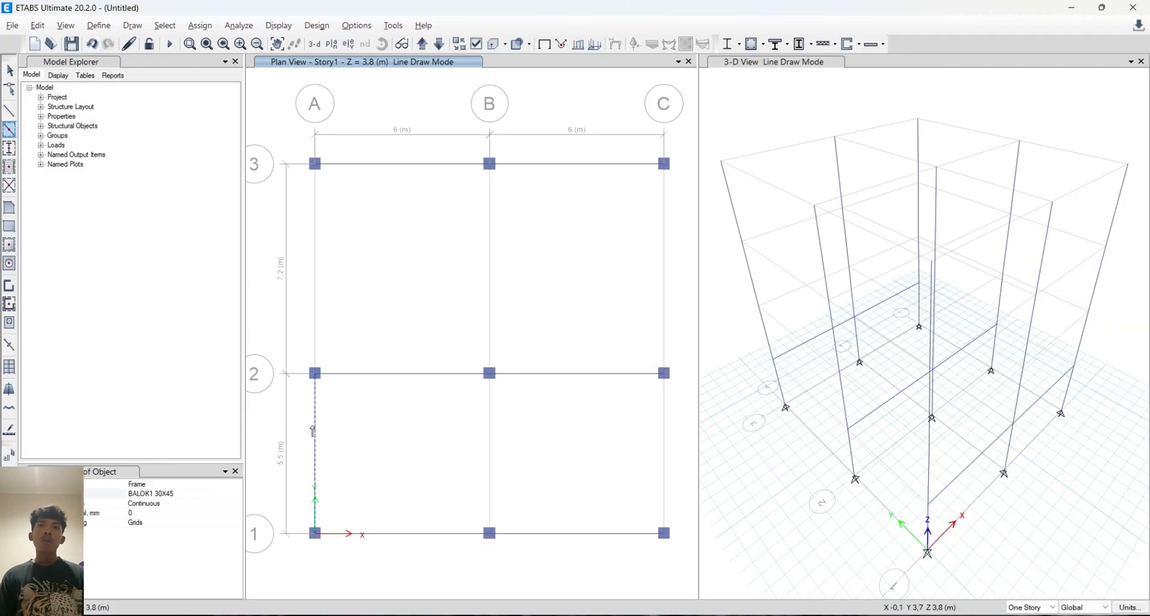
Draw BALOK1 30X45 beams on Story1 along grid lines A, B and C between grids 1 and 2
{"action": "left_click", "coordinate": [317, 428]}
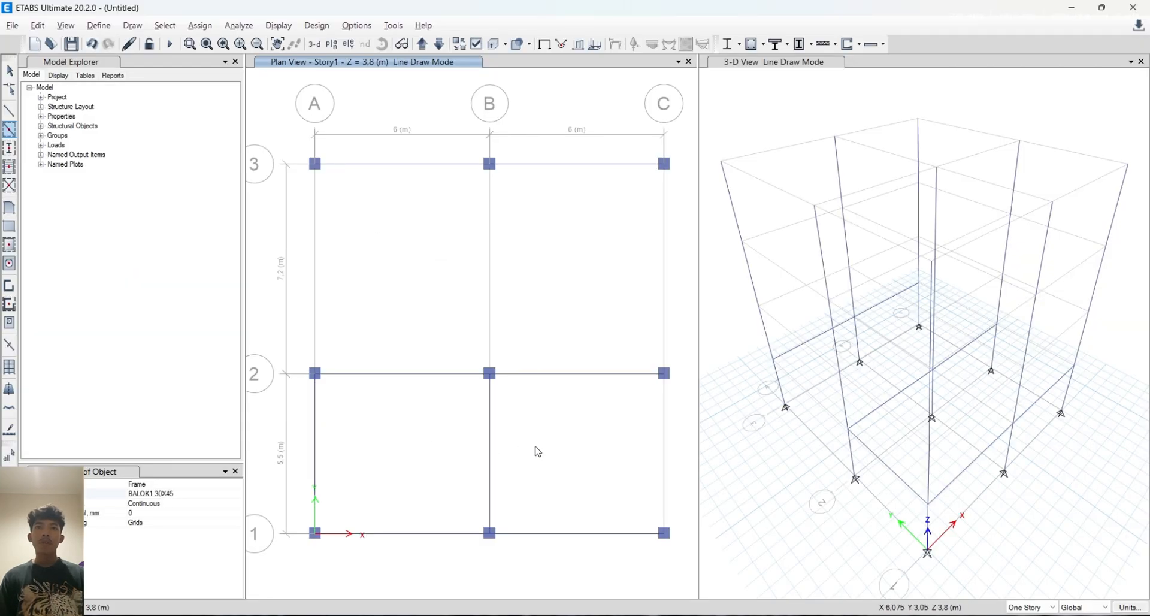
{"action": "key", "text": "alt+Tab"}
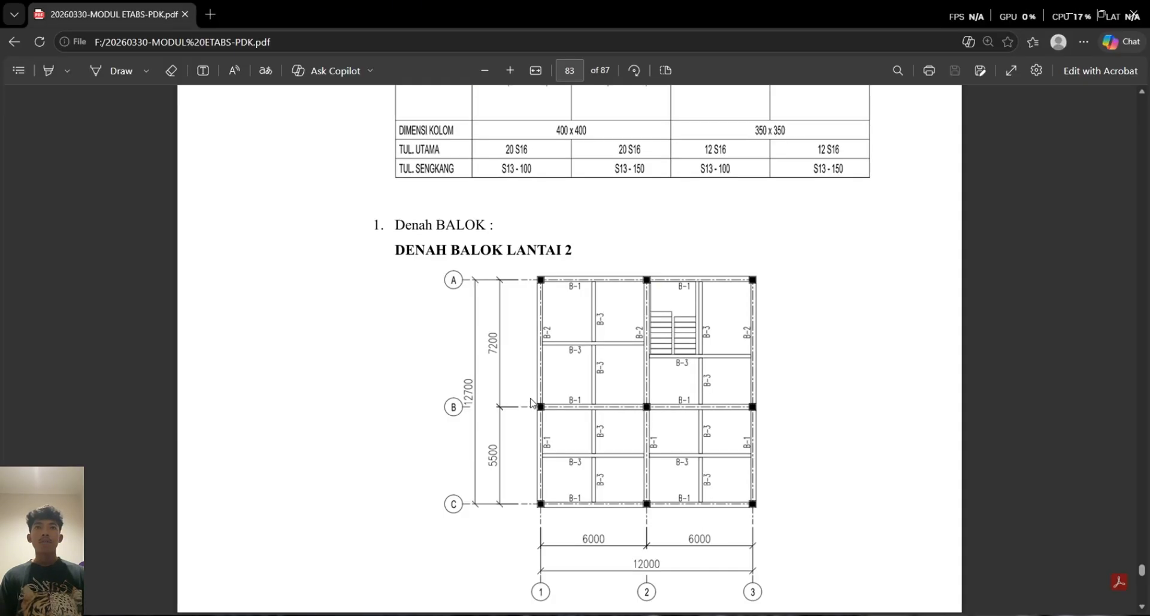
{"action": "key", "text": "alt+Tab"}
{"action": "key", "text": "alt+Tab"}
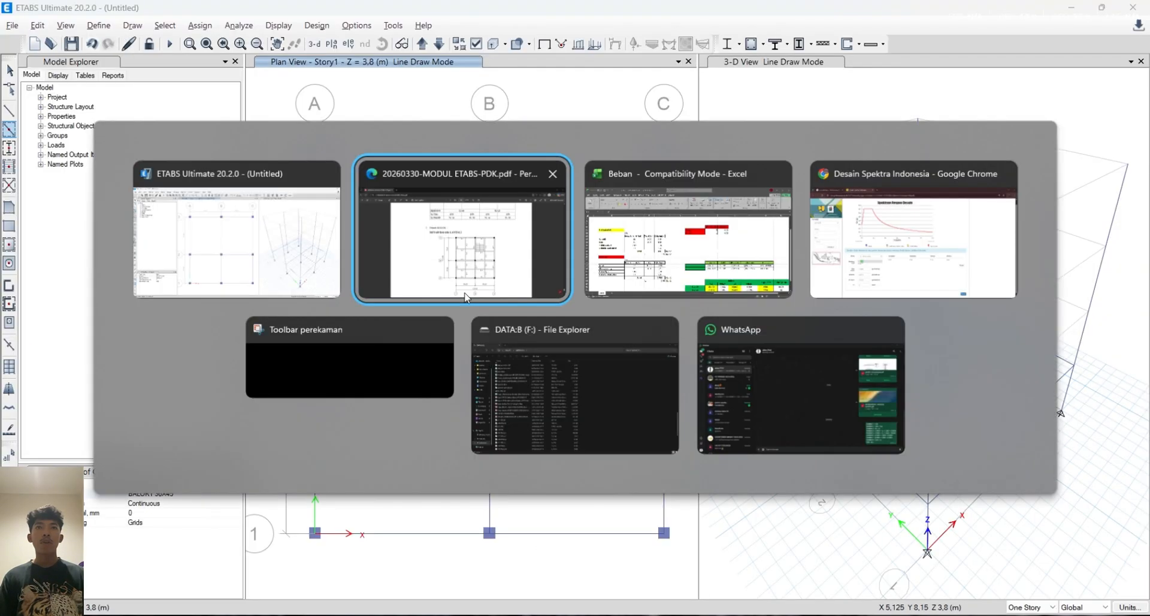
{"action": "key", "text": "alt+Tab"}
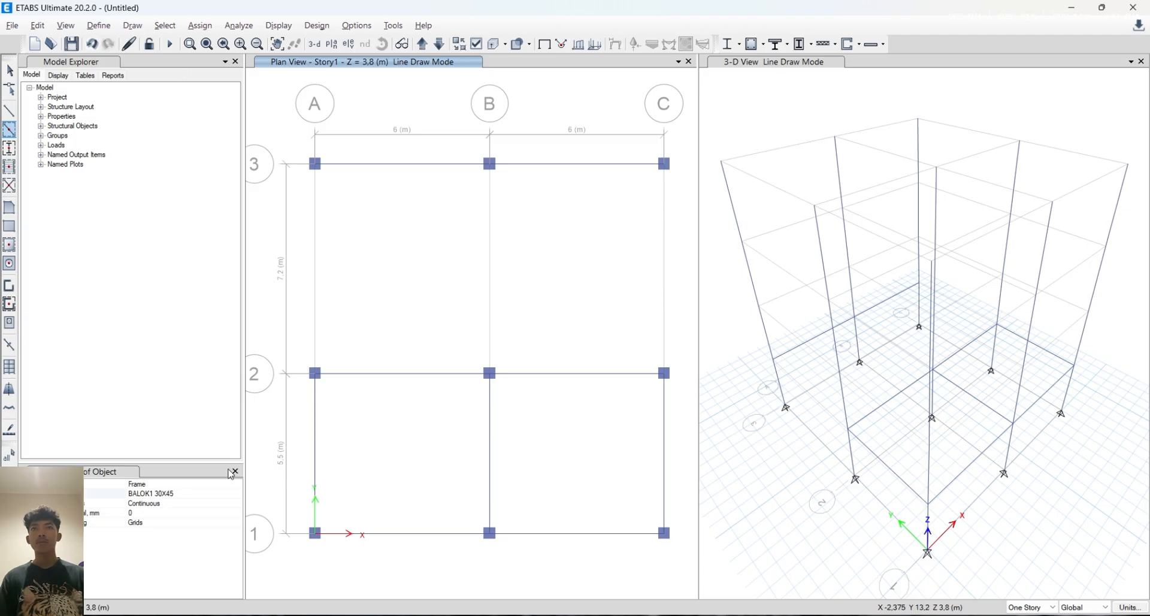
Draw BALOK2 30X50 beams on Story1 along grid lines A, B and C between grids 2 and 3, and leave the drawing mode
{"action": "left_click", "coordinate": [231, 495]}
{"action": "left_click", "coordinate": [236, 494]}
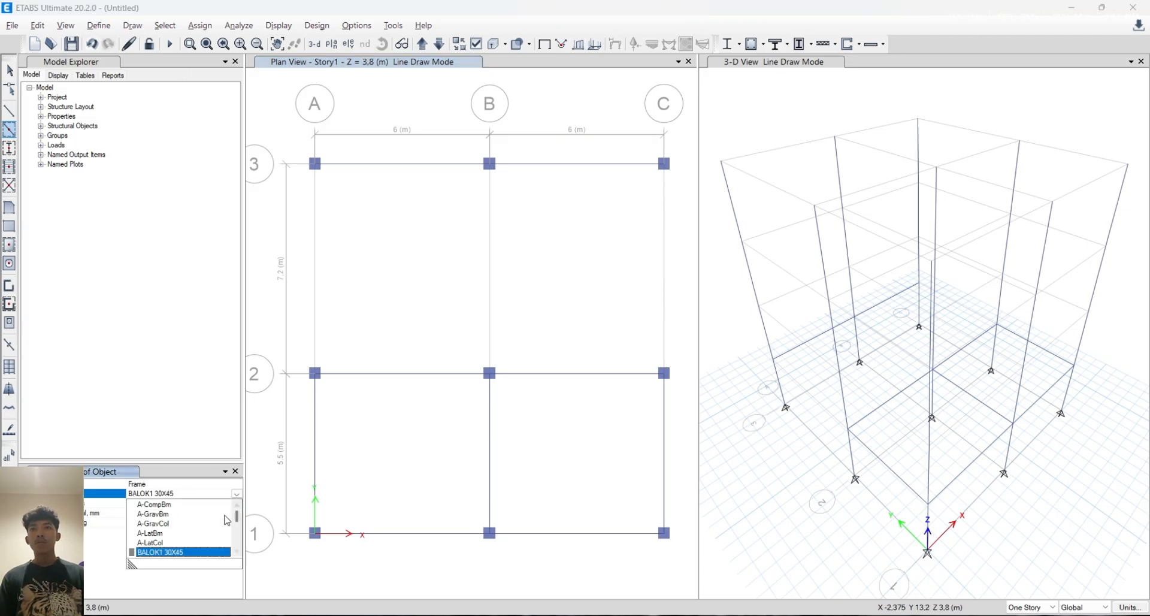
{"action": "scroll", "coordinate": [174, 538], "scroll_direction": "down", "scroll_amount": 1}
{"action": "left_click", "coordinate": [174, 536]}
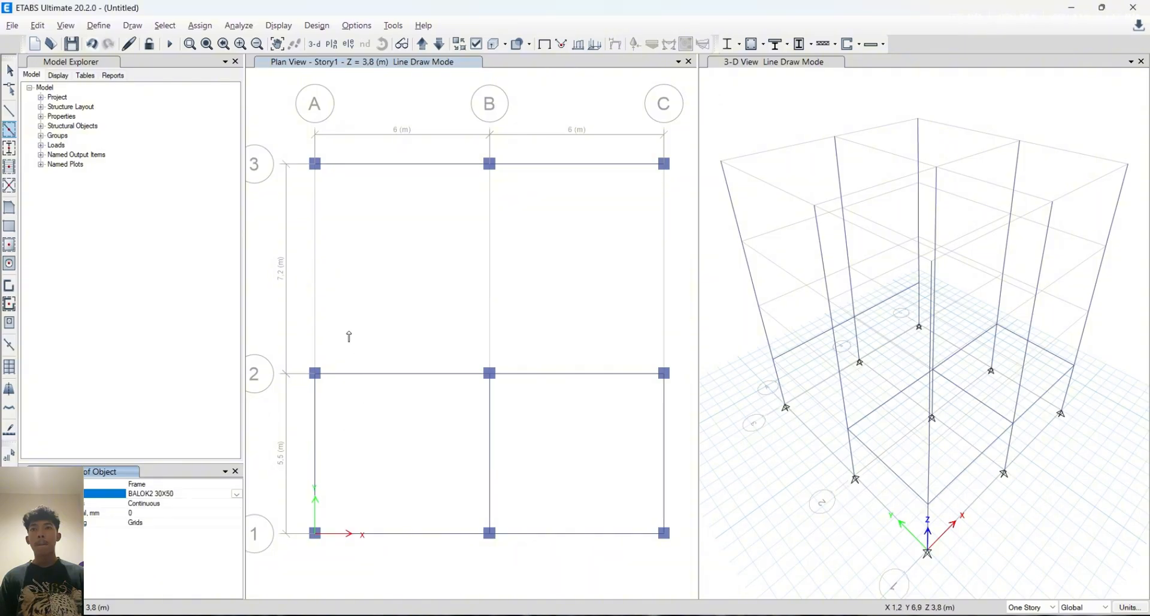
{"action": "left_click", "coordinate": [316, 292]}
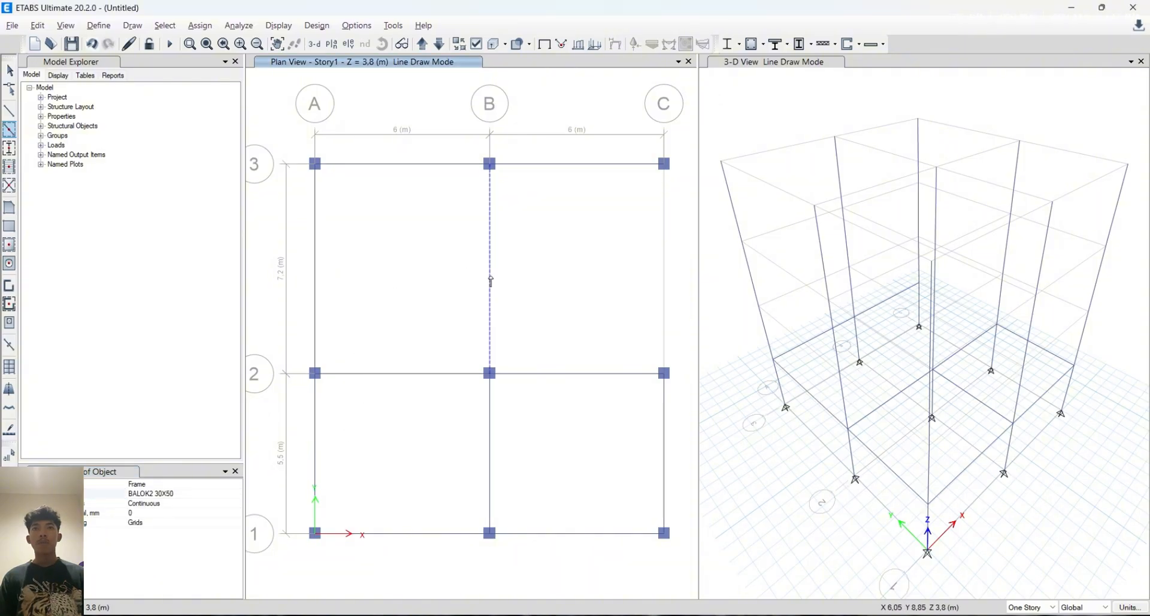
{"action": "key", "text": "alt+Tab"}
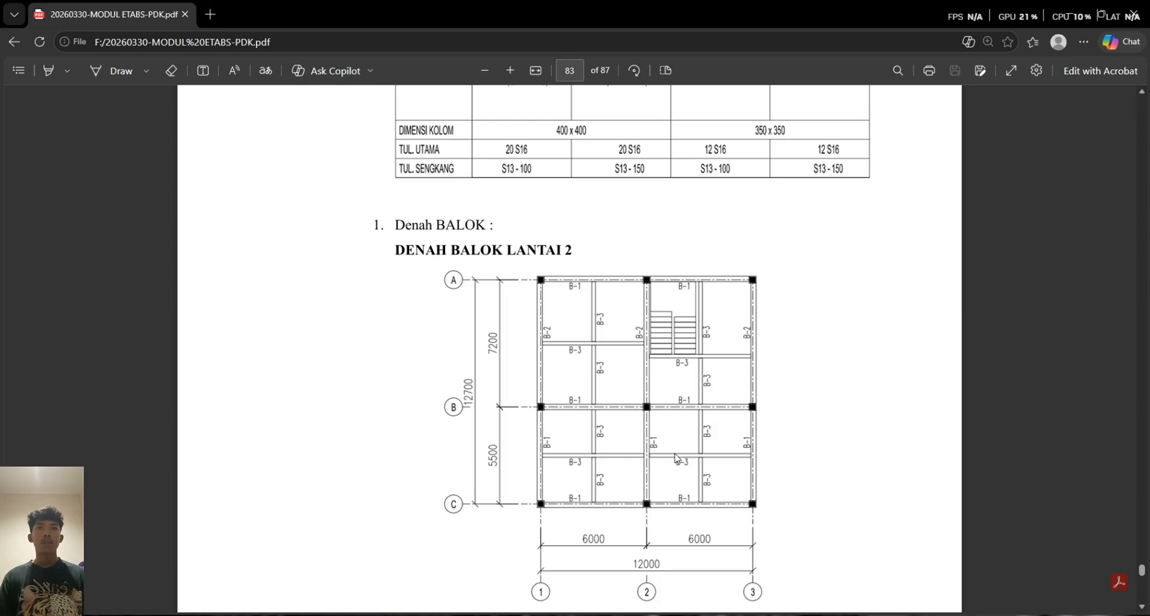
{"action": "key", "text": "alt+Tab"}
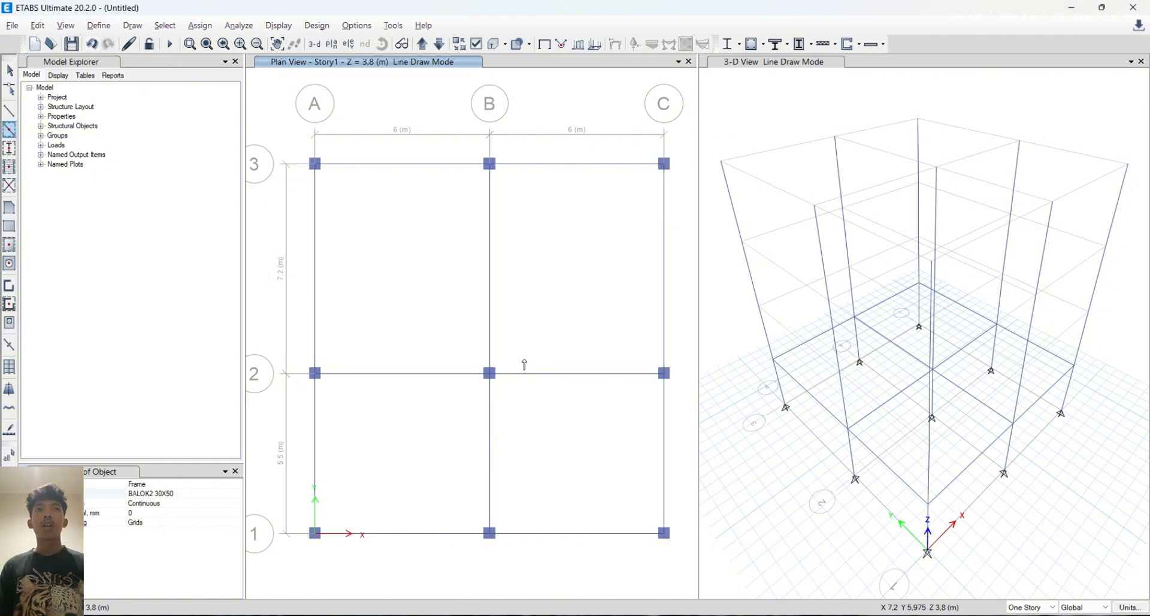
{"action": "key", "text": "Escape"}
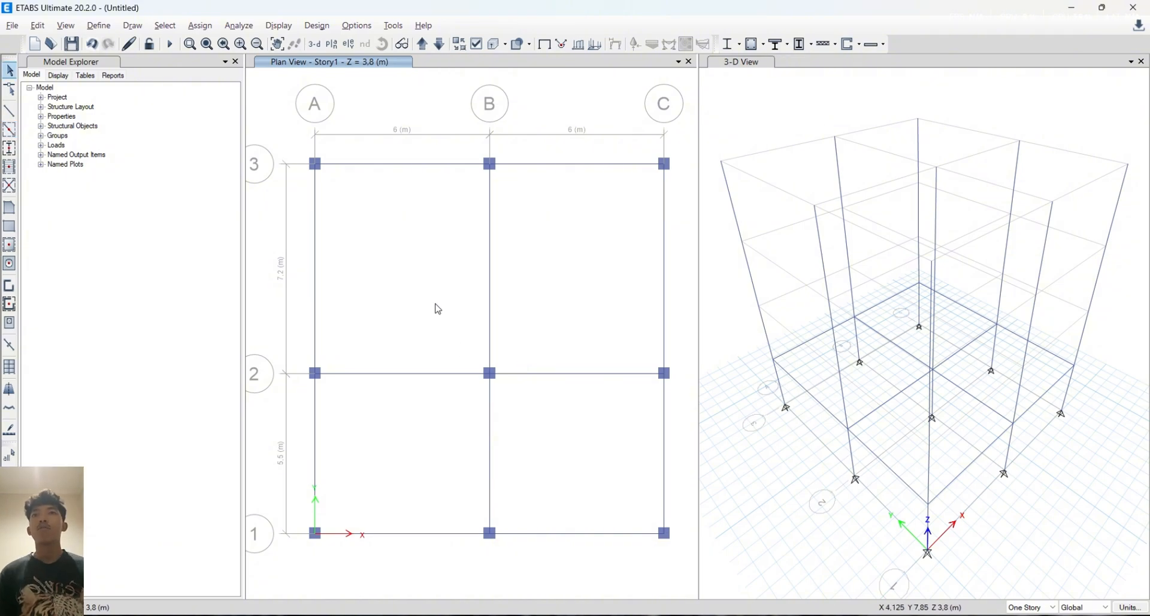
Draw one BALOK3 20X40 secondary beam, oriented Parallel to X or T, in the Story1 bay between grids A–B and 1–2
{"action": "key", "text": "alt+Tab"}
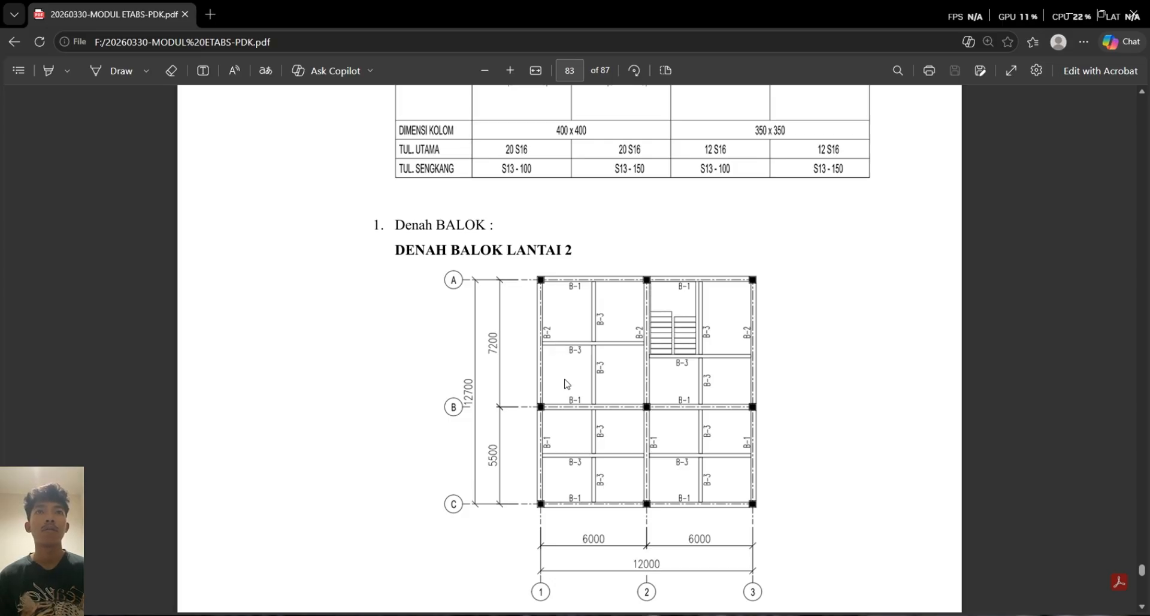
{"action": "key", "text": "alt+Tab"}
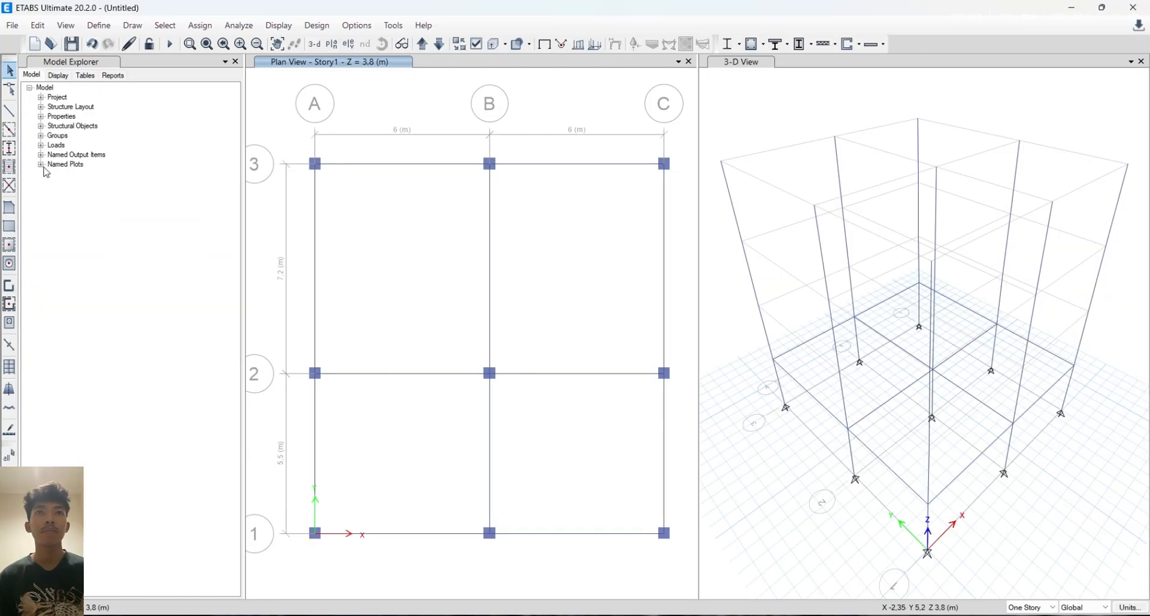
{"action": "left_click", "coordinate": [10, 168]}
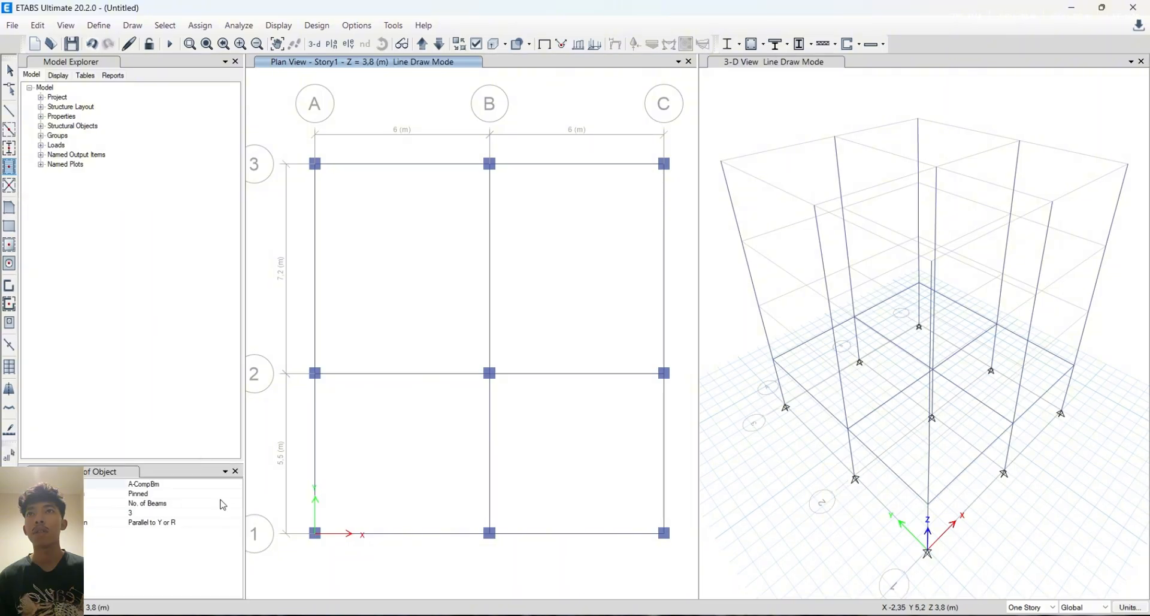
{"action": "left_click", "coordinate": [206, 513]}
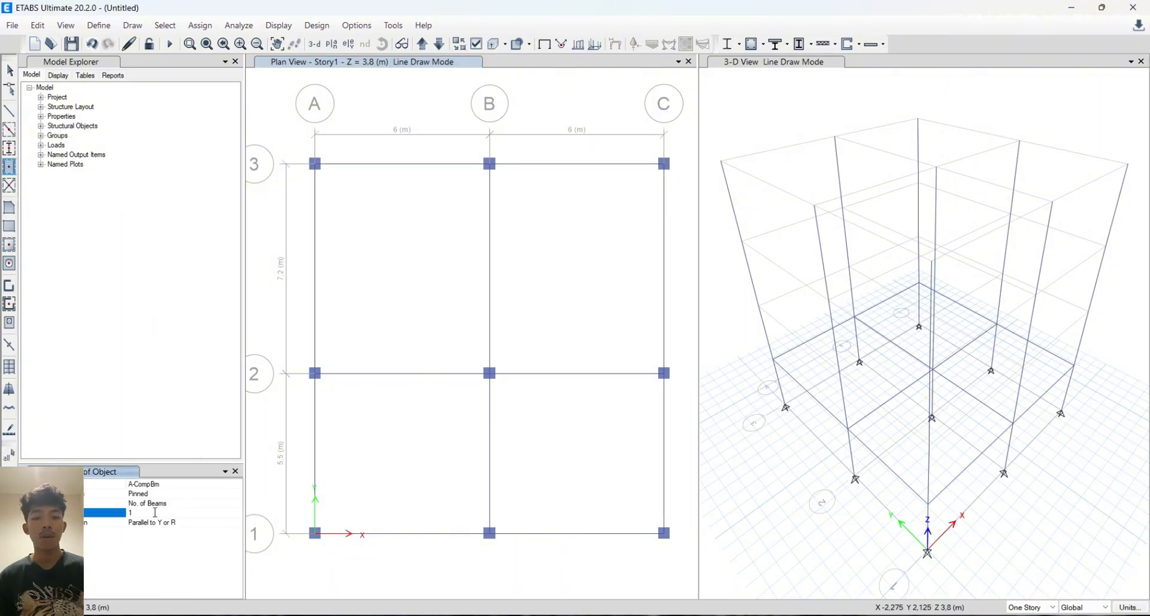
{"action": "left_click", "coordinate": [236, 523]}
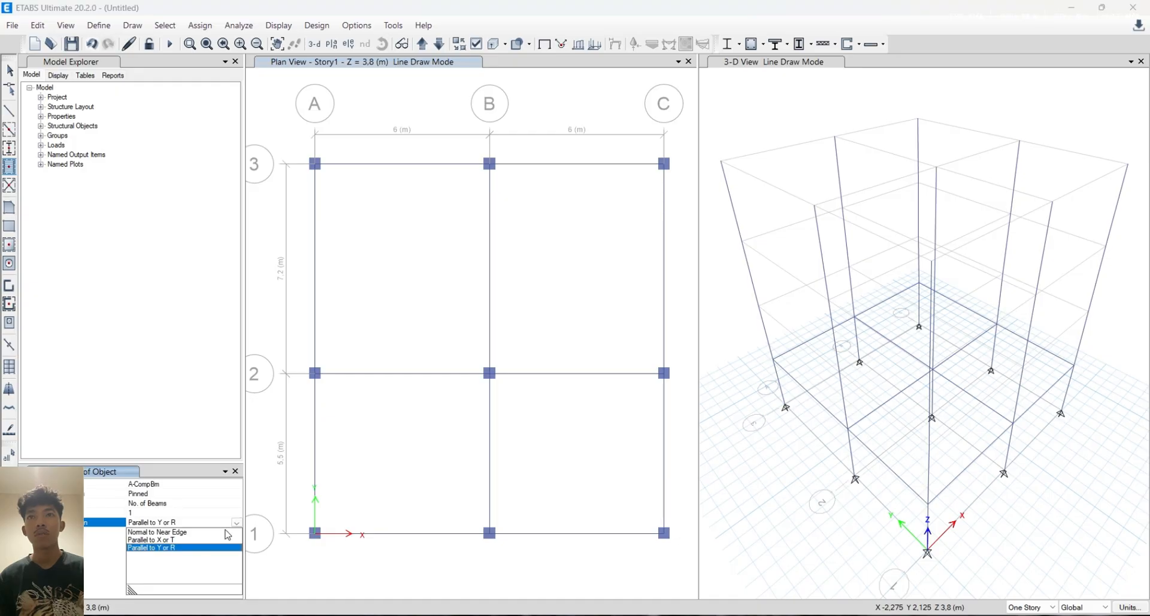
{"action": "left_click", "coordinate": [207, 539]}
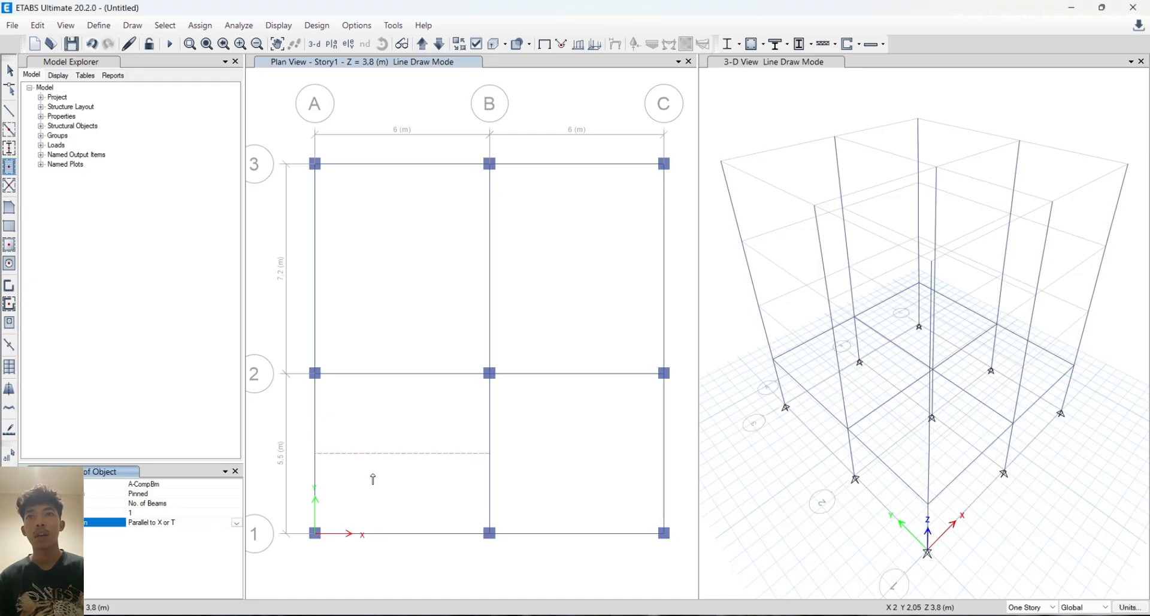
{"action": "left_click", "coordinate": [237, 485]}
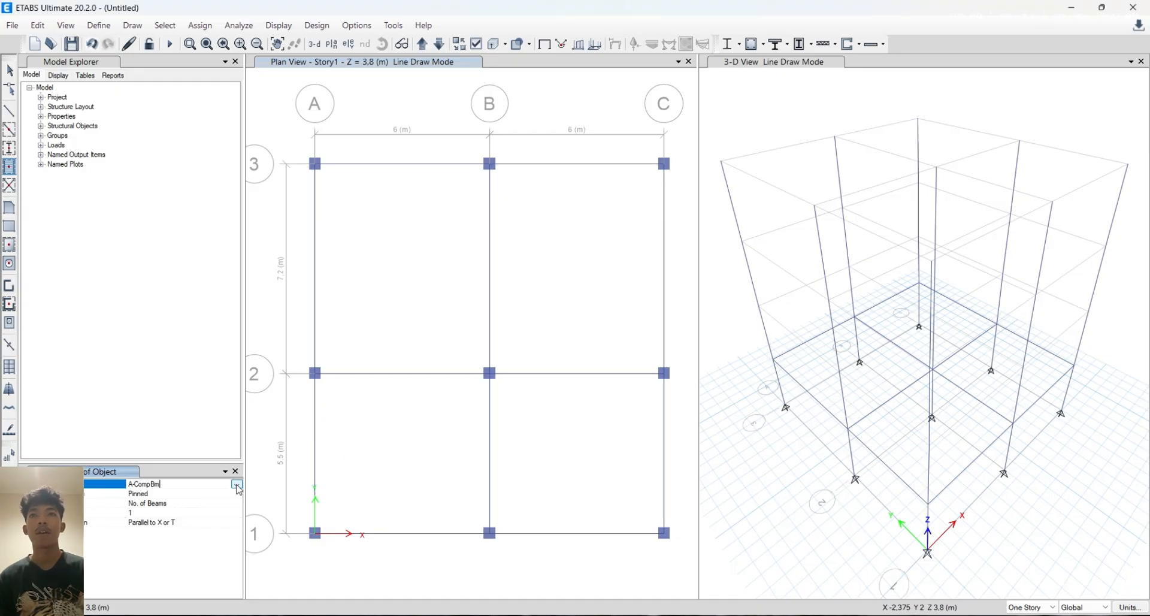
{"action": "left_click", "coordinate": [236, 485]}
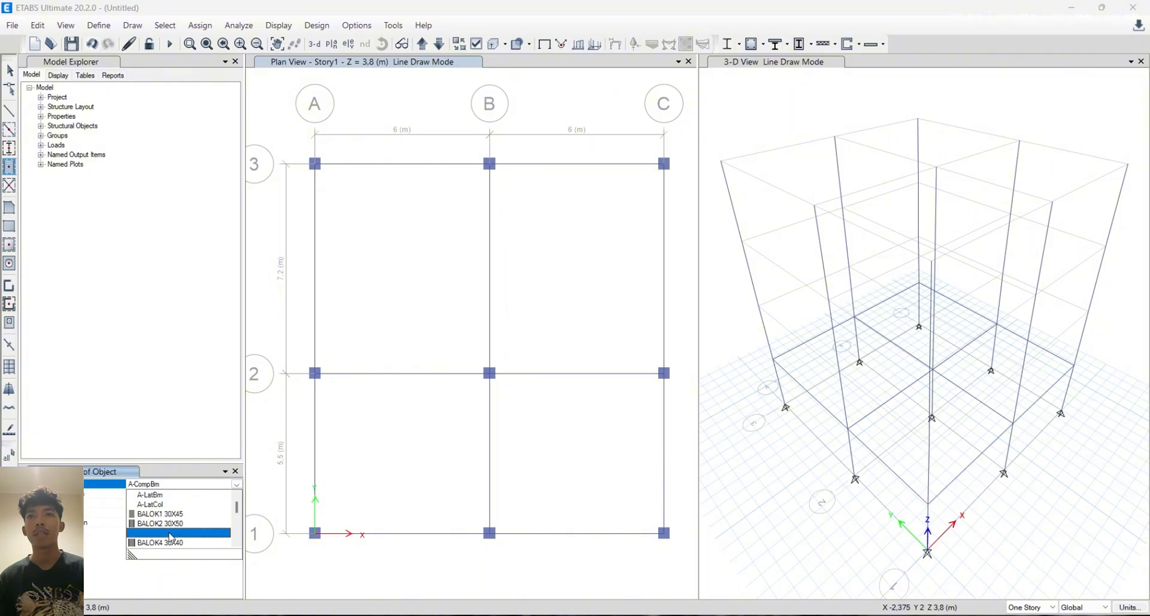
{"action": "left_click", "coordinate": [189, 535]}
{"action": "left_click", "coordinate": [424, 465]}
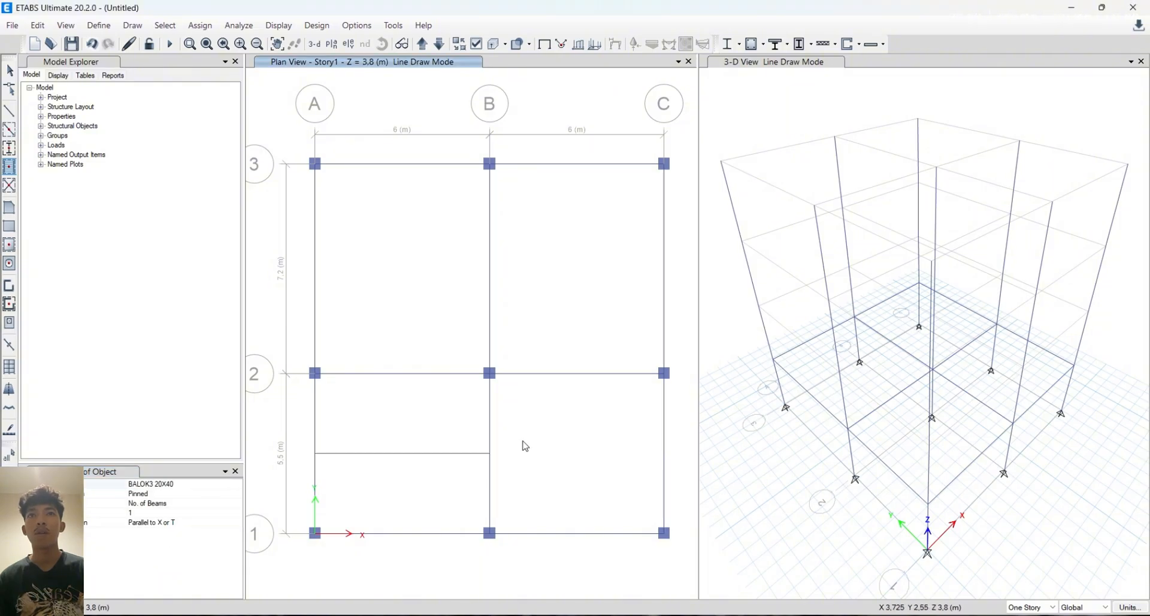
Draw BALOK3 20X40 secondary beams parallel to X in the three remaining Story1 bays, checking them against the floor 2 beam plan
{"action": "left_click", "coordinate": [422, 271]}
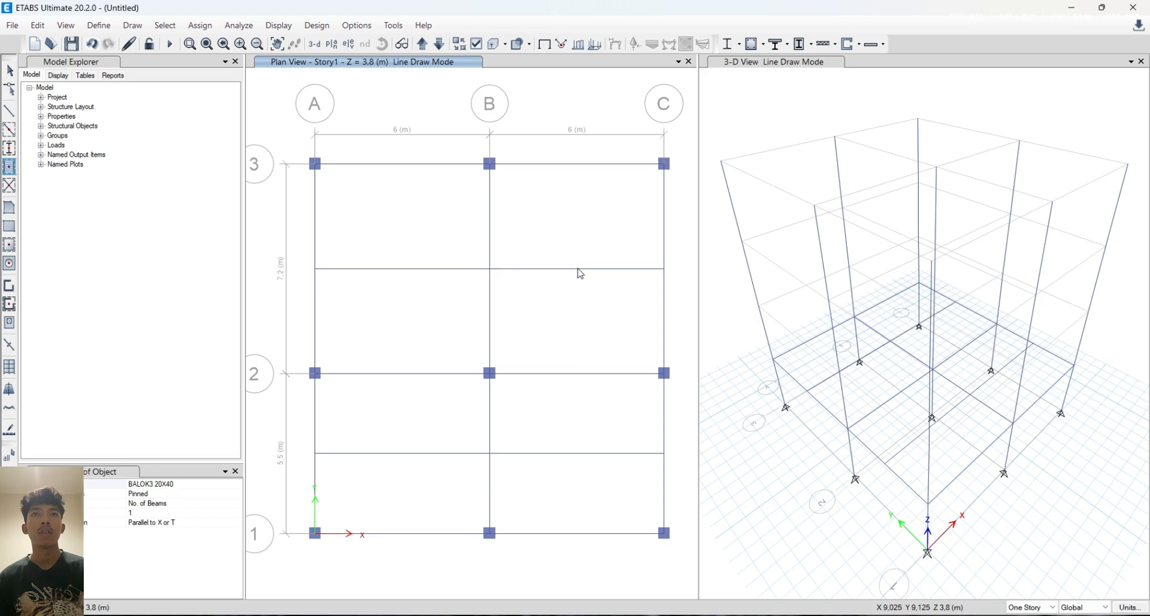
{"action": "key", "text": "alt+Tab"}
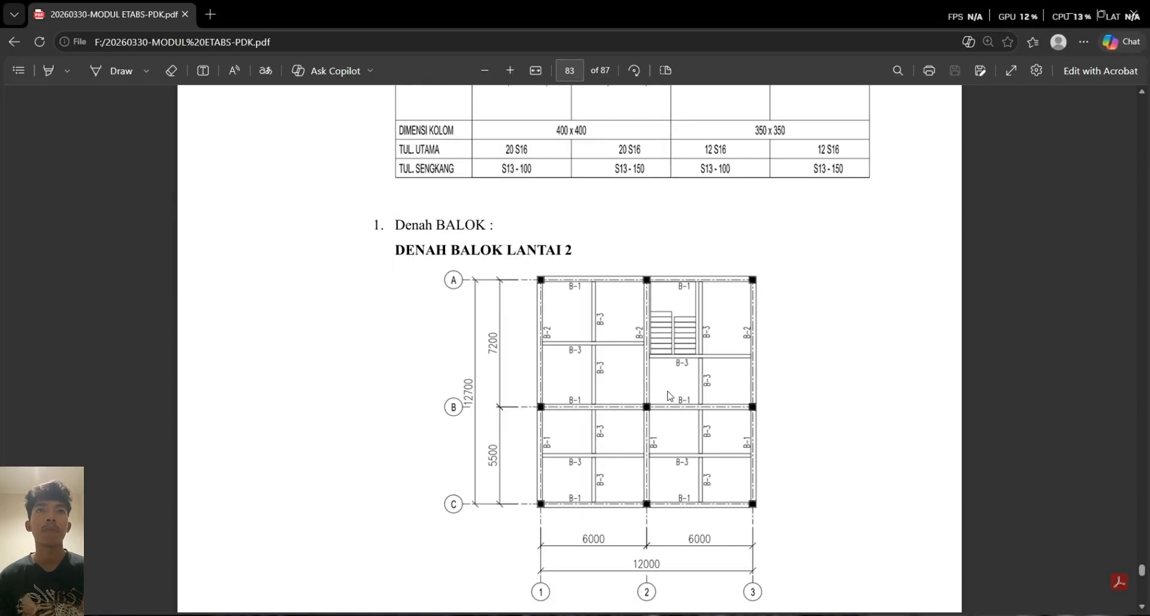
{"action": "key", "text": "alt+Tab"}
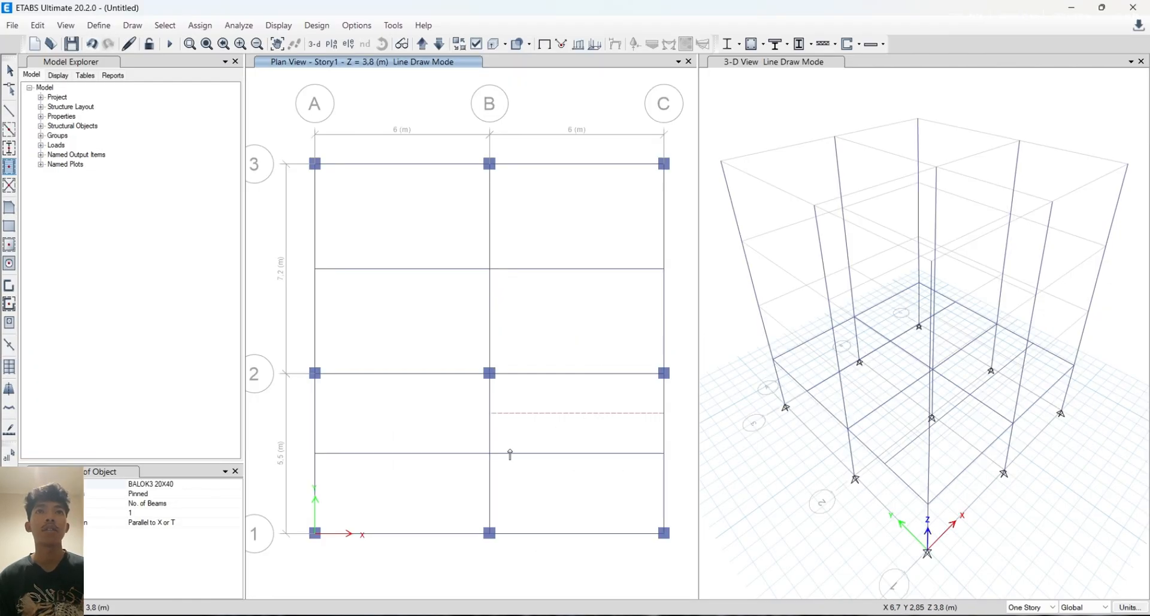
Draw BALOK3 20X40 secondary beams oriented Parallel to Y or R through the middle of all Story1 bays, and leave the drawing mode
{"action": "left_click", "coordinate": [237, 523]}
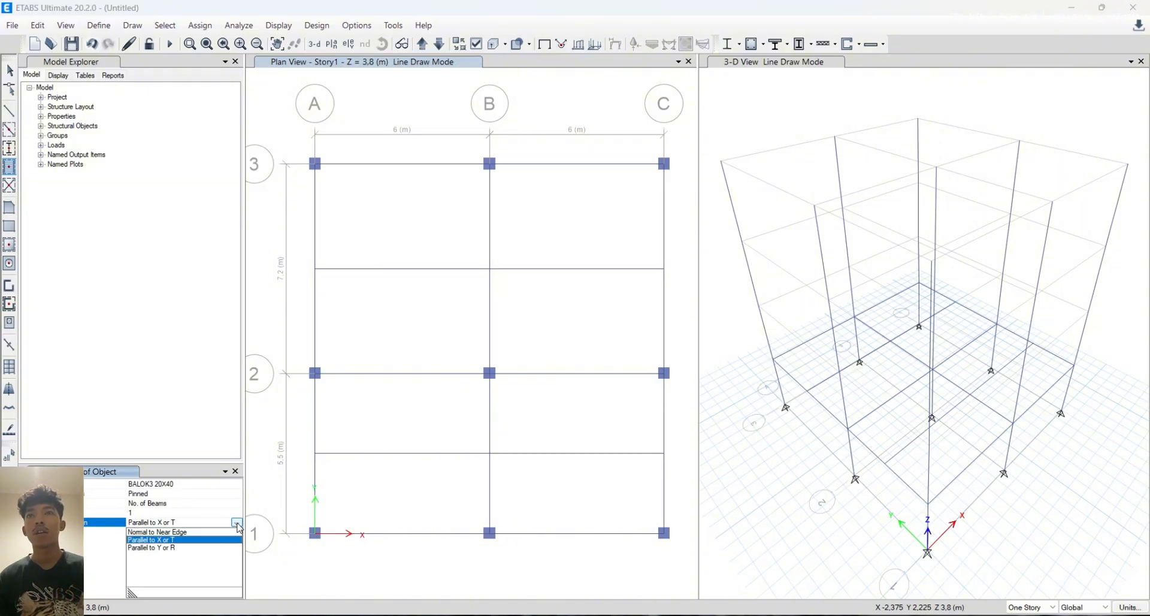
{"action": "left_click", "coordinate": [185, 549]}
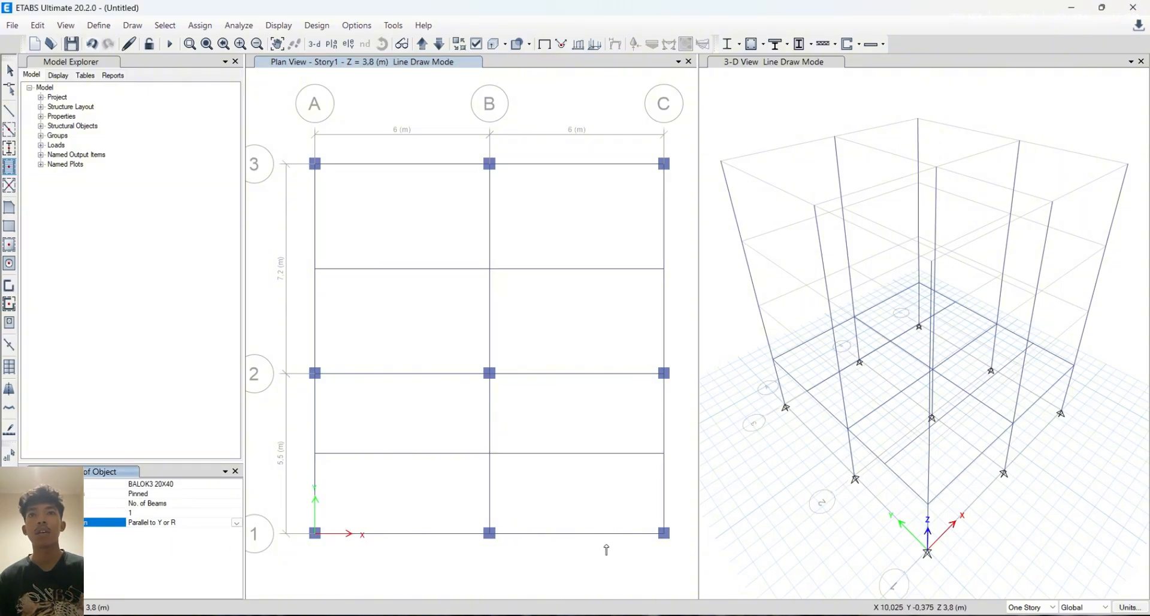
{"action": "left_click", "coordinate": [408, 505]}
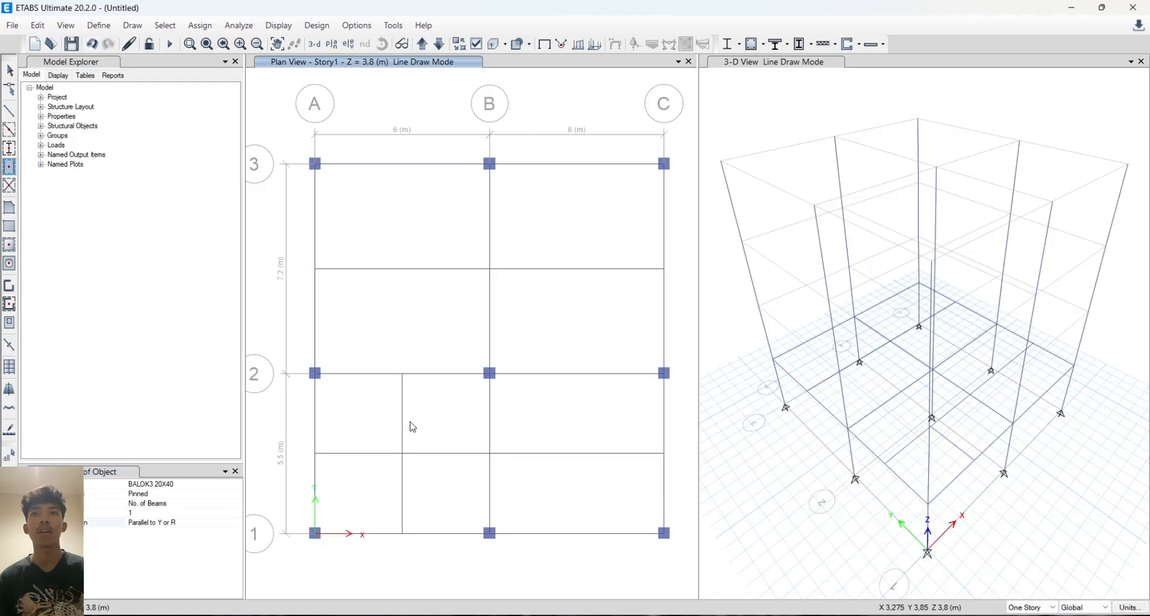
{"action": "key", "text": "alt+Tab"}
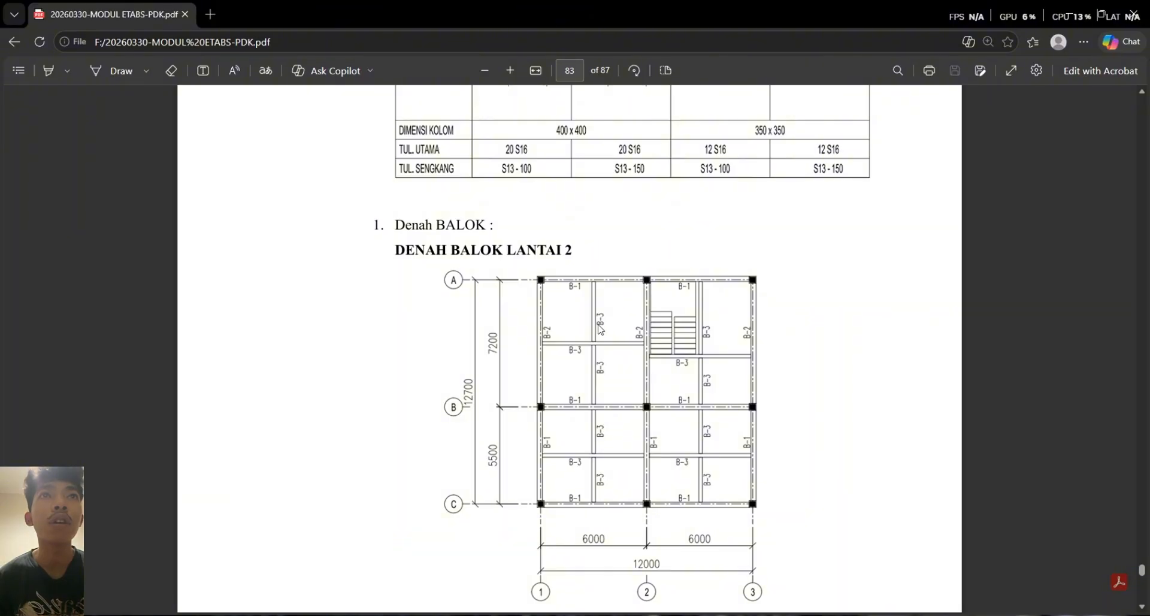
{"action": "key", "text": "alt+Tab"}
{"action": "left_click", "coordinate": [401, 317]}
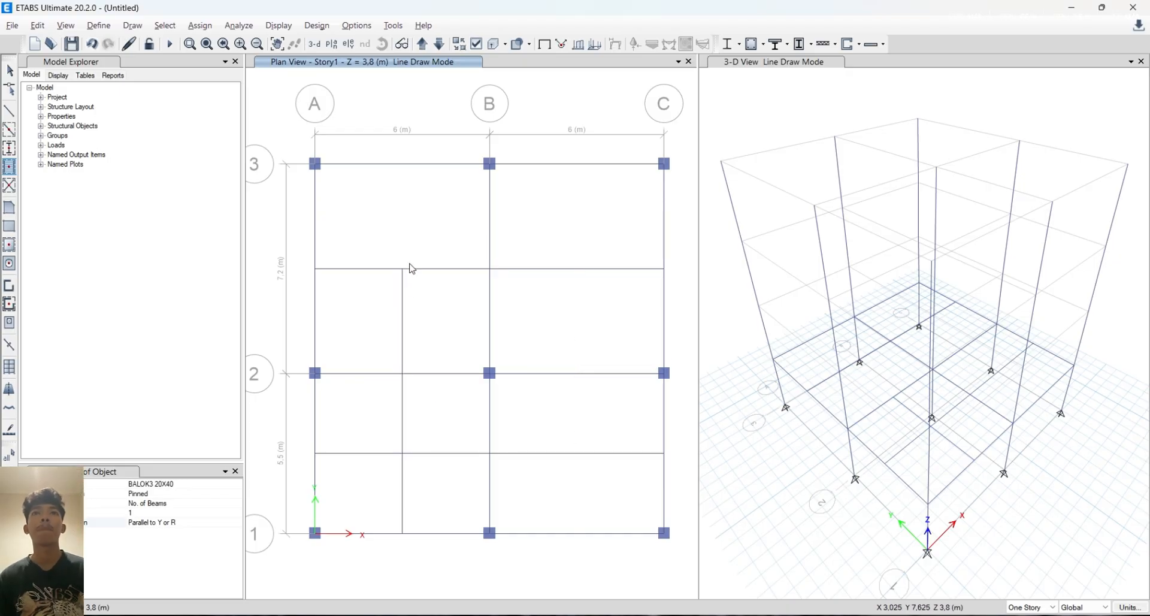
{"action": "left_click", "coordinate": [415, 232]}
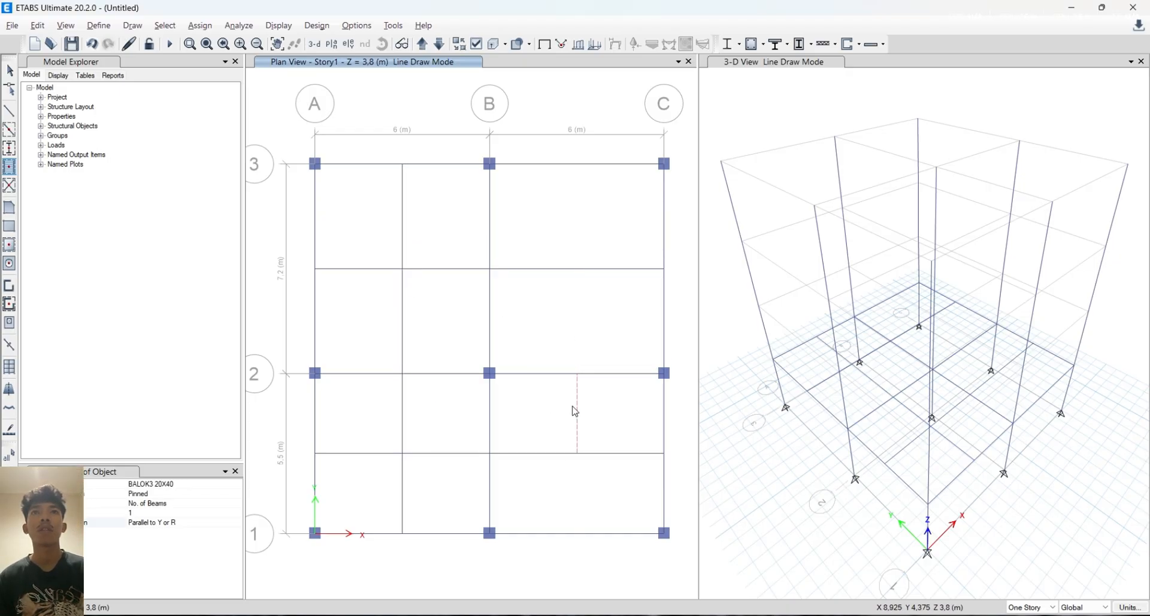
{"action": "left_click", "coordinate": [595, 325]}
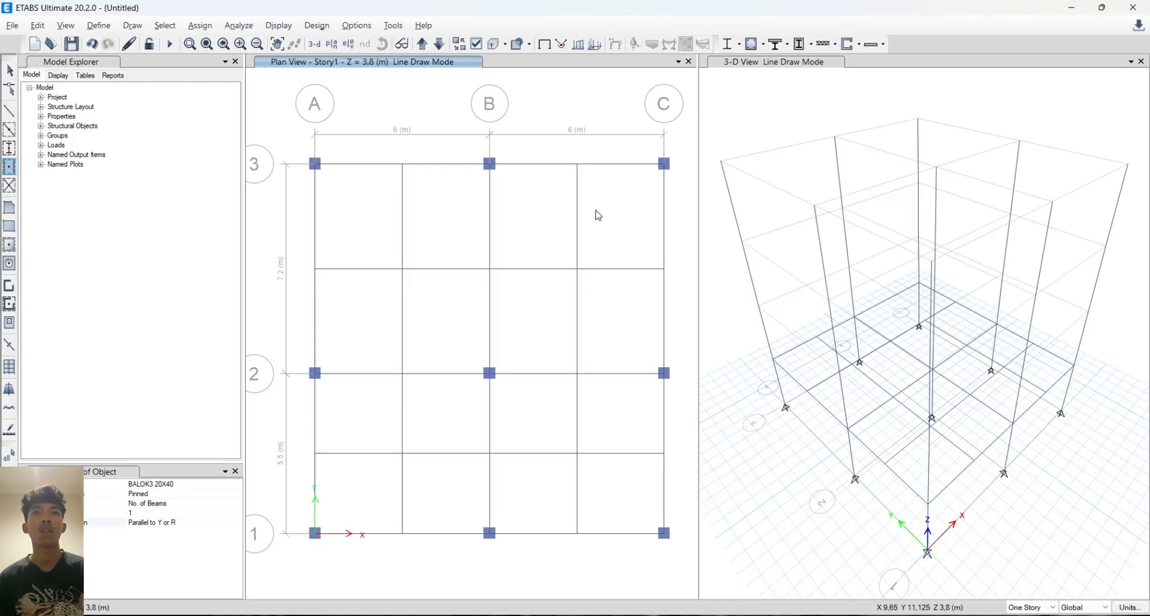
{"action": "key", "text": "Escape"}
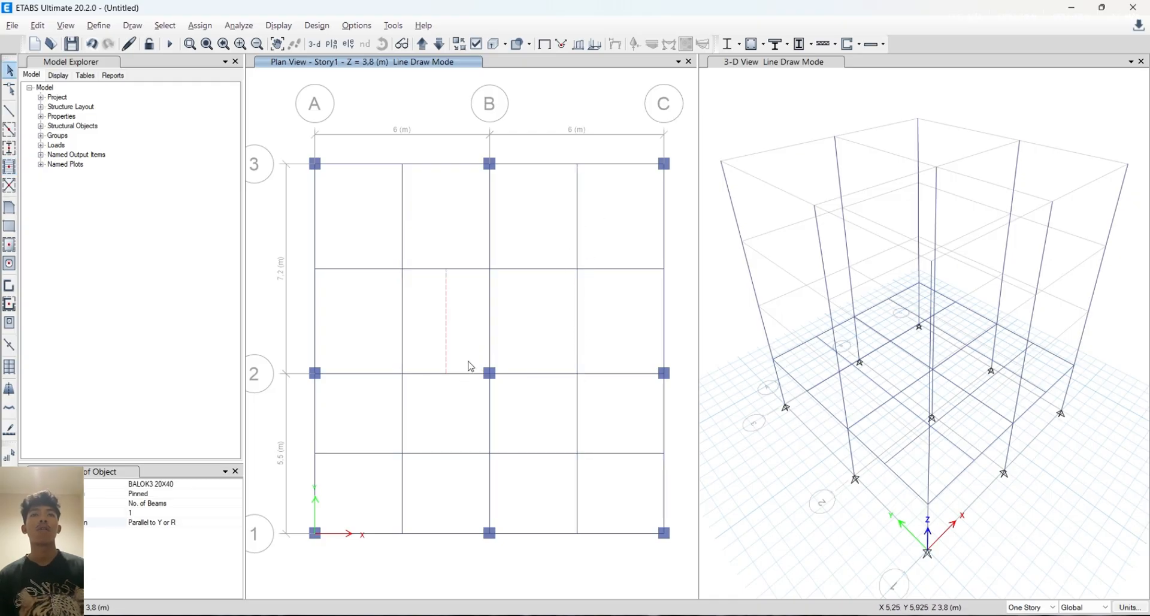
{"action": "mouse_move", "coordinate": [375, 220]}
{"action": "left_mouse_down"}
{"action": "mouse_move", "coordinate": [453, 296]}
{"action": "mouse_move", "coordinate": [465, 336]}
{"action": "left_mouse_up"}
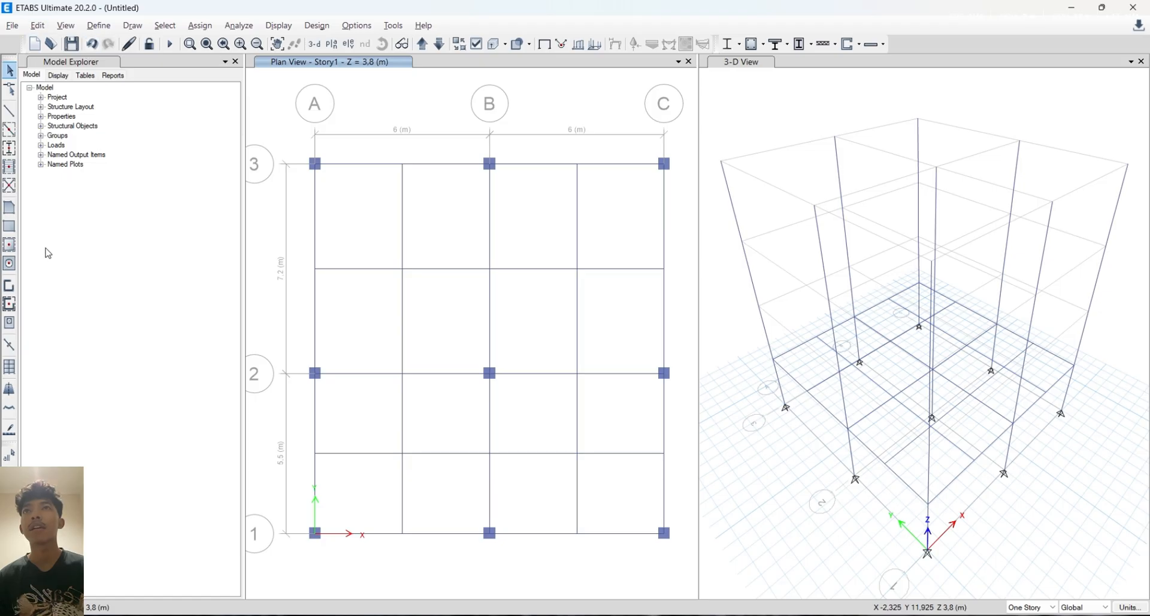
Draw PLAT 125 floor slabs in all four Story1 grid bays and leave the drawing mode
{"action": "left_click", "coordinate": [10, 245]}
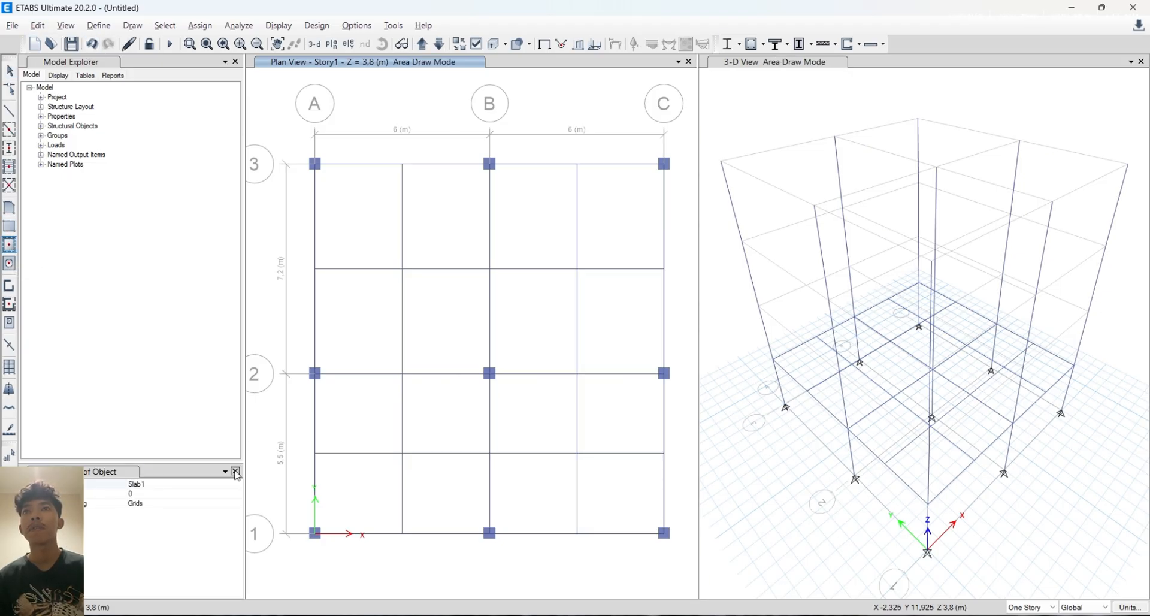
{"action": "left_click", "coordinate": [179, 484]}
{"action": "left_click", "coordinate": [236, 485]}
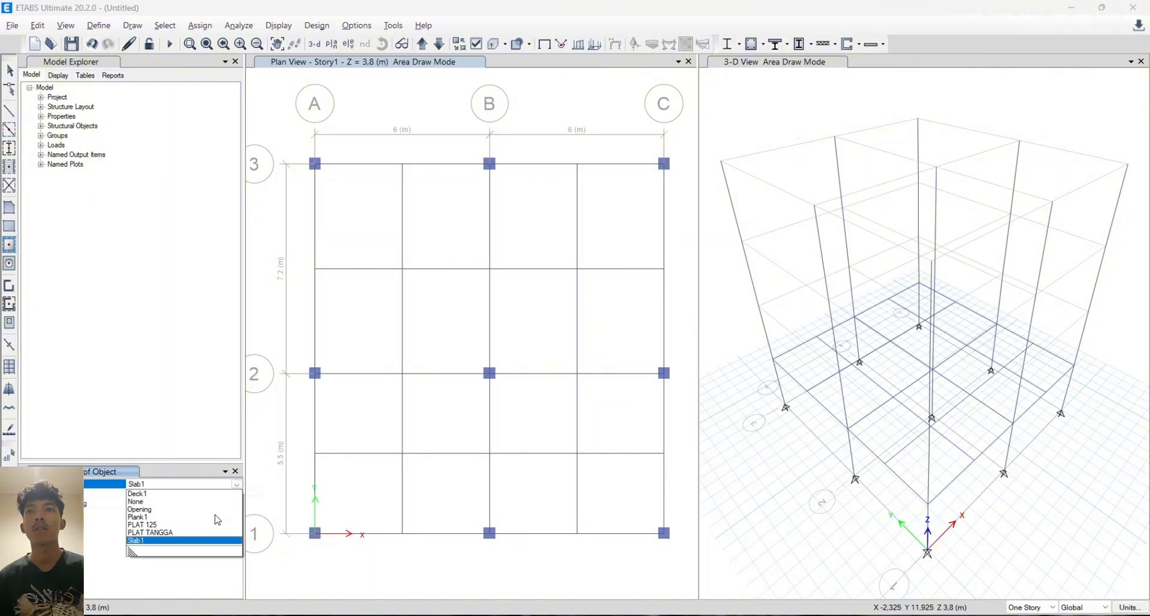
{"action": "left_click", "coordinate": [144, 524]}
{"action": "left_click", "coordinate": [396, 248]}
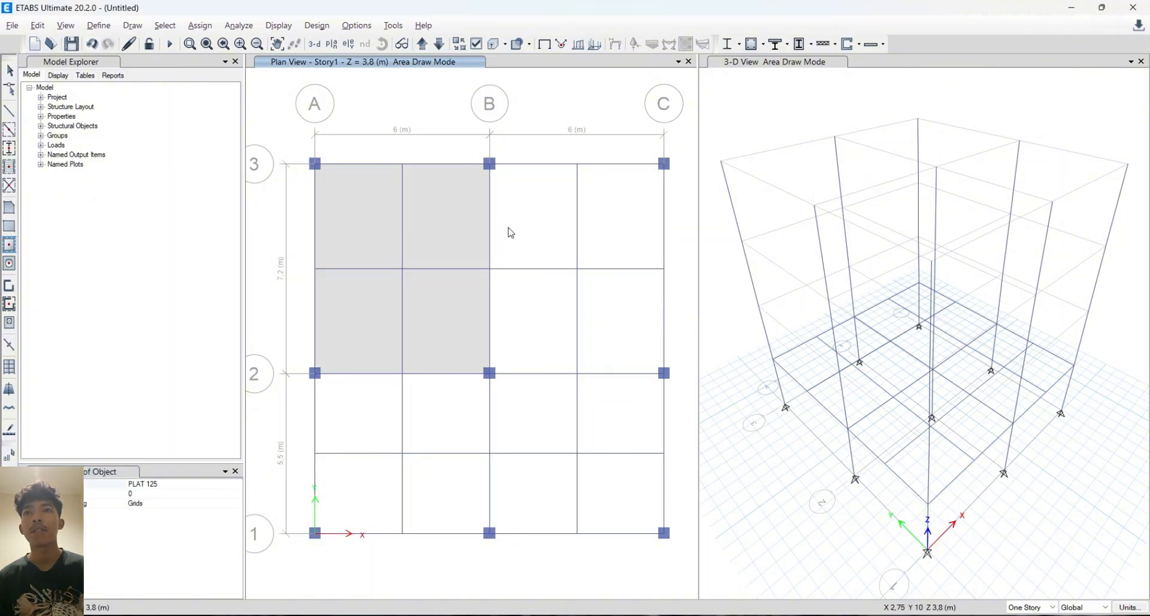
{"action": "left_click", "coordinate": [548, 226]}
{"action": "left_click", "coordinate": [451, 430]}
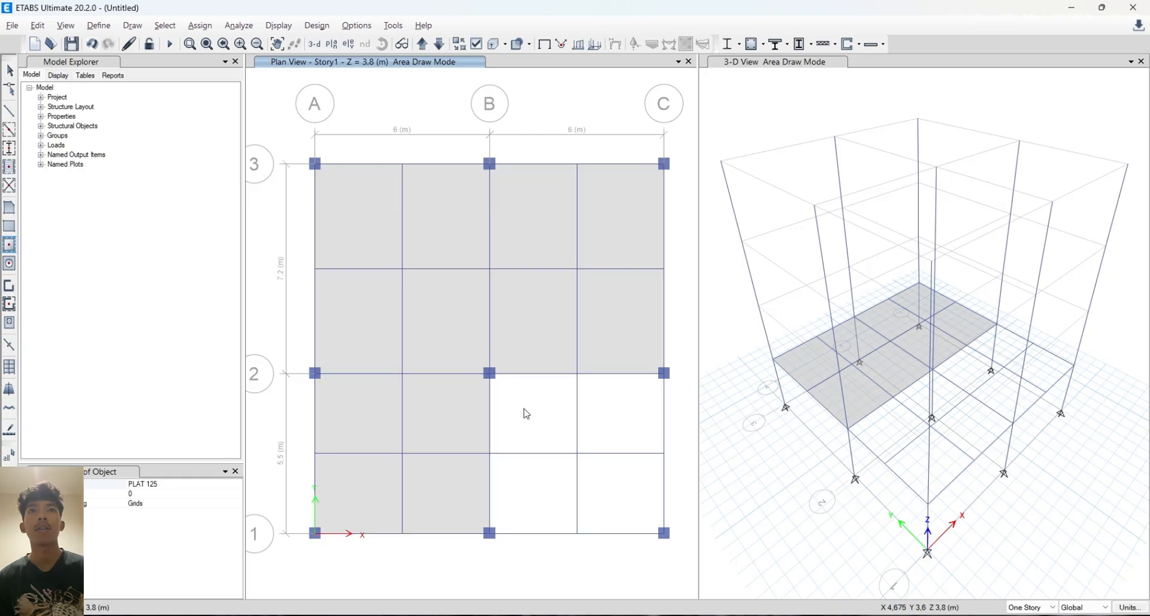
{"action": "left_click", "coordinate": [525, 412]}
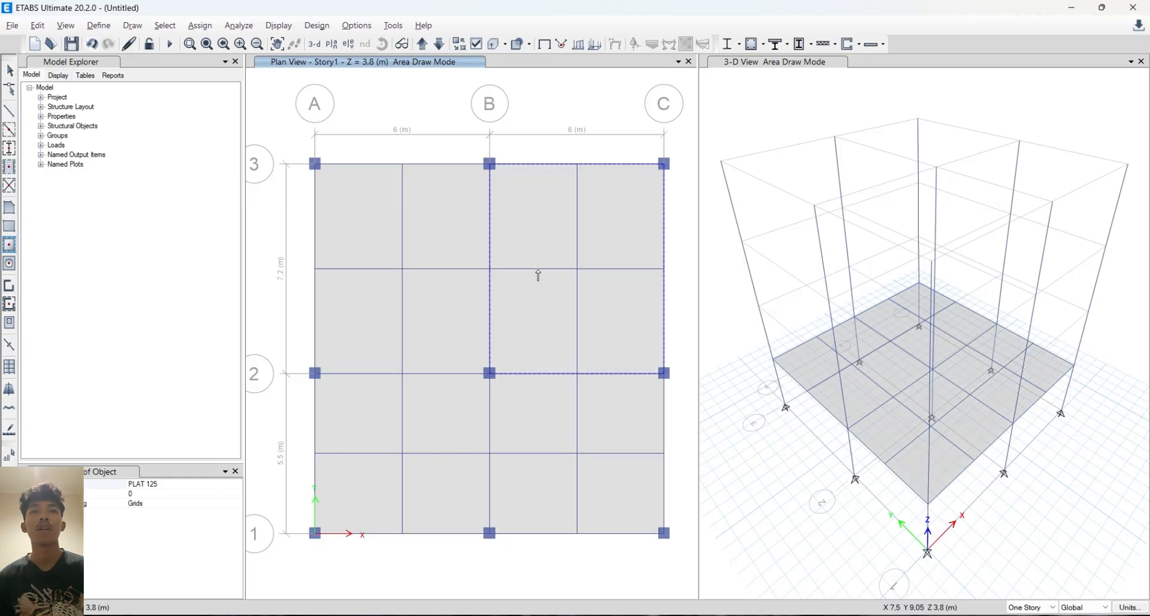
{"action": "key", "text": "Escape"}
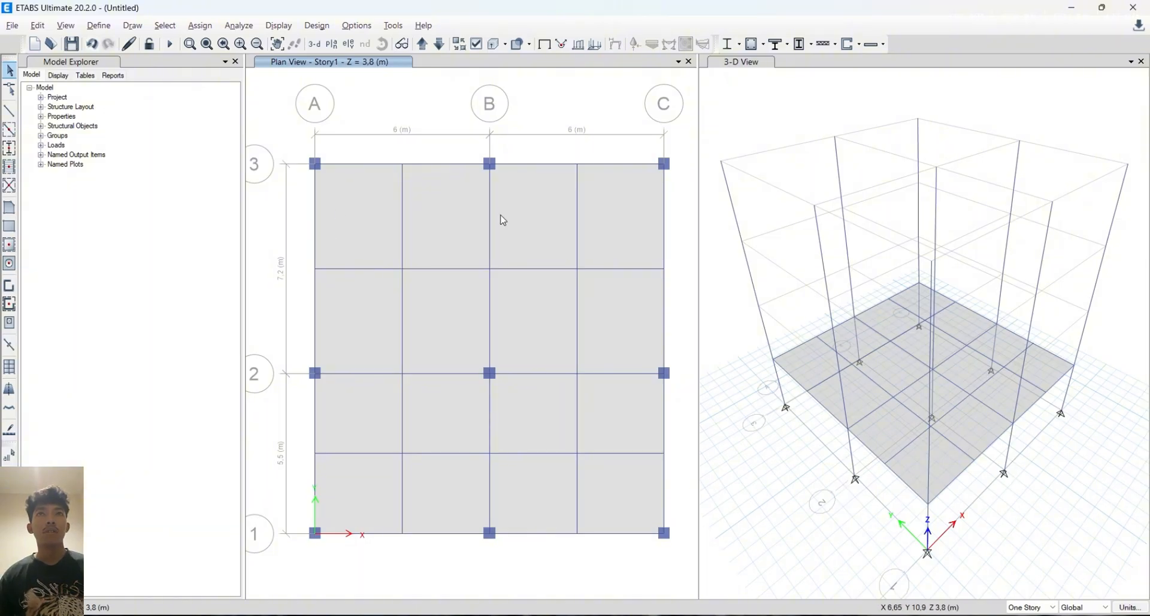
Select the four Story1 slabs and replicate them to Story4
{"action": "left_click", "coordinate": [355, 215]}
{"action": "left_click", "coordinate": [549, 226]}
{"action": "left_click", "coordinate": [532, 397]}
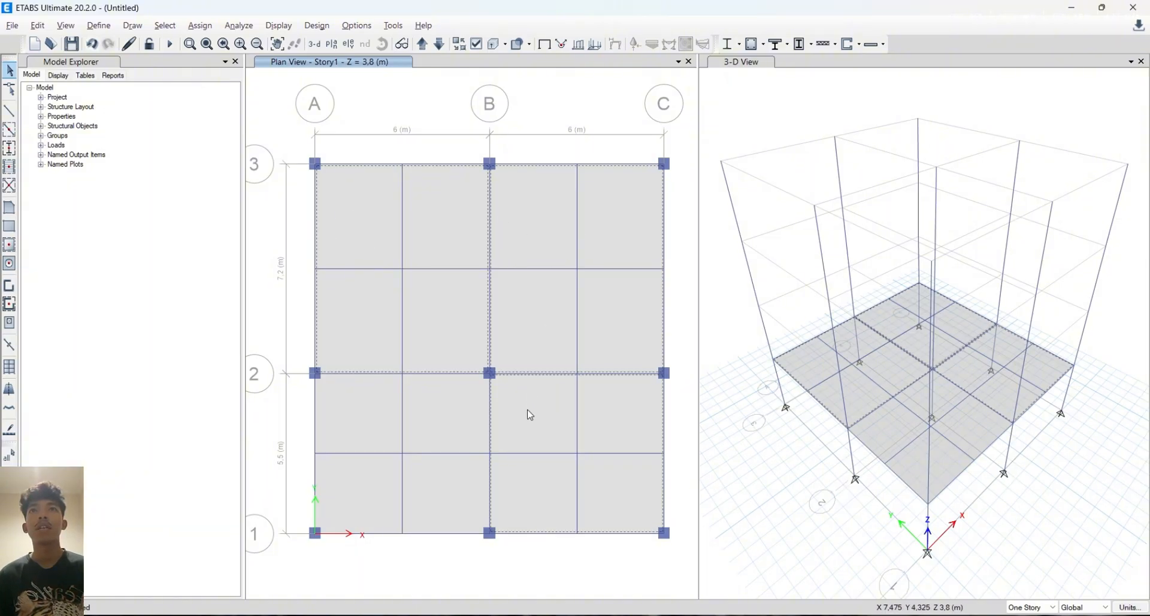
{"action": "left_click", "coordinate": [462, 423]}
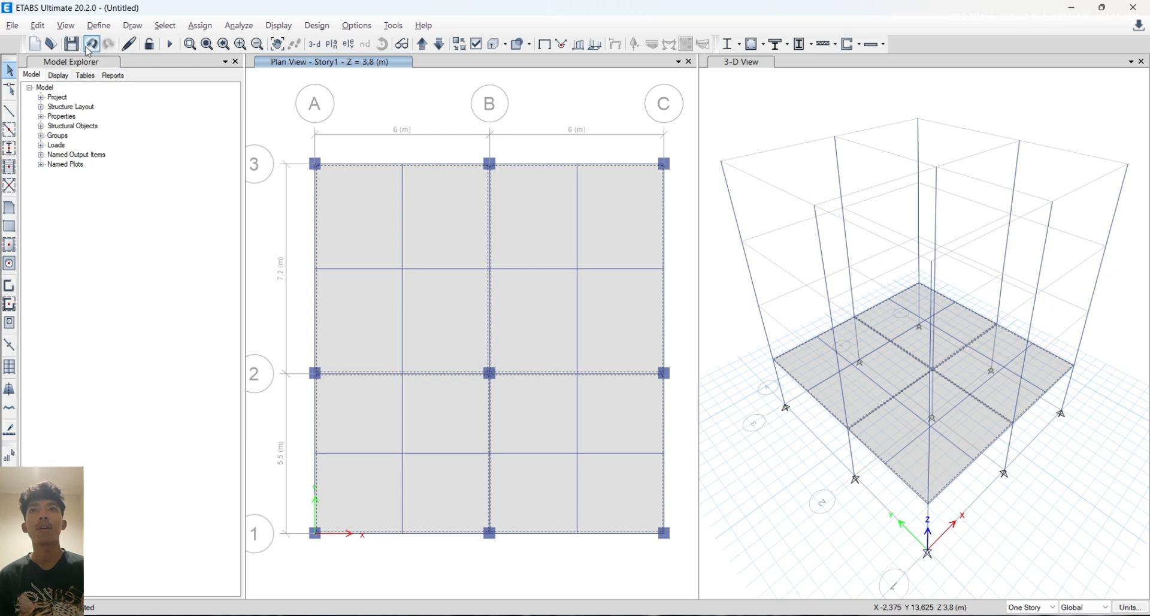
{"action": "left_click", "coordinate": [43, 30]}
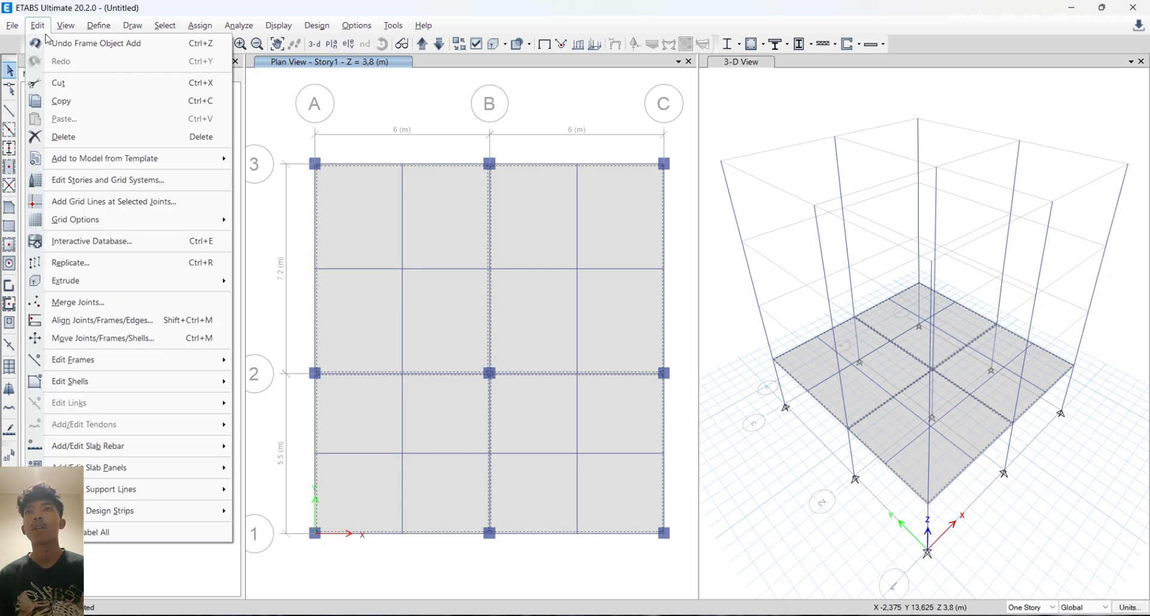
{"action": "left_click", "coordinate": [123, 264]}
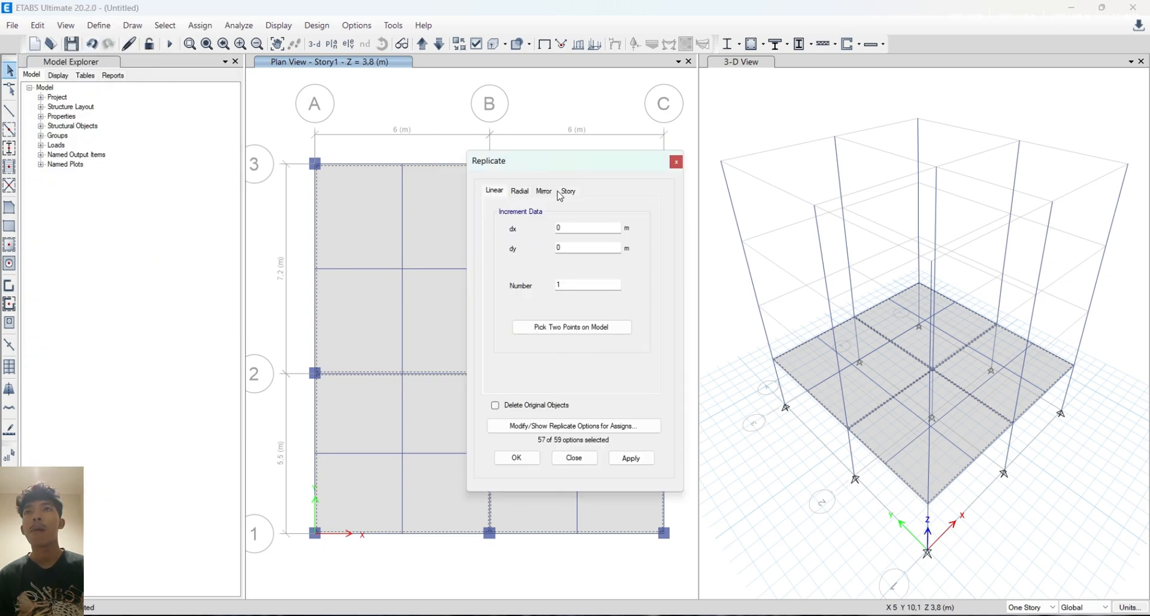
{"action": "left_click", "coordinate": [567, 191]}
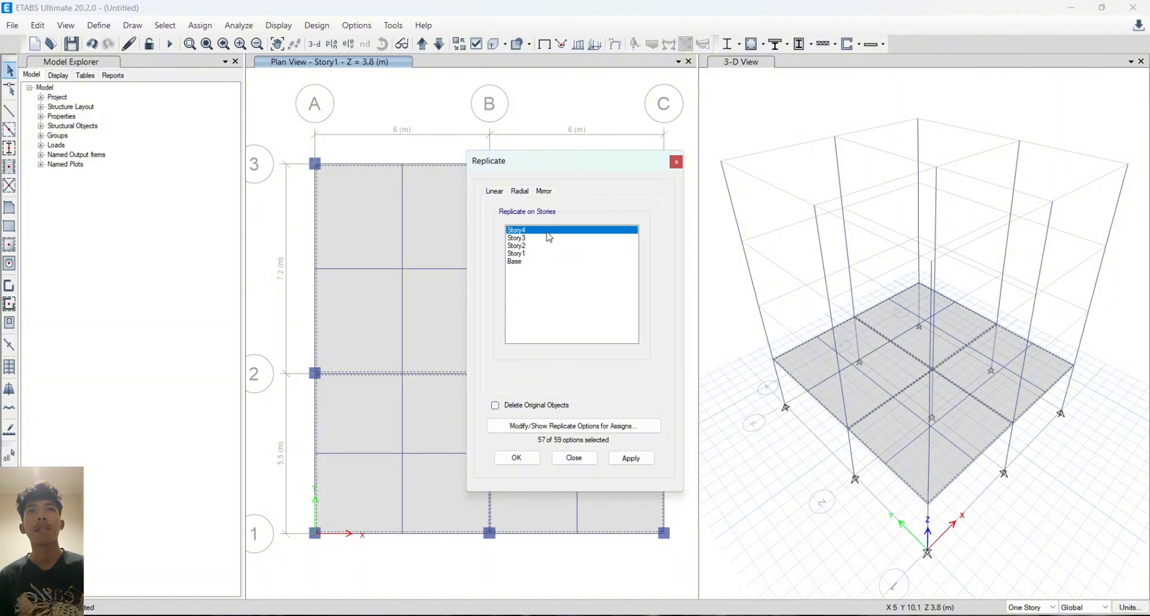
{"action": "left_click", "coordinate": [631, 458]}
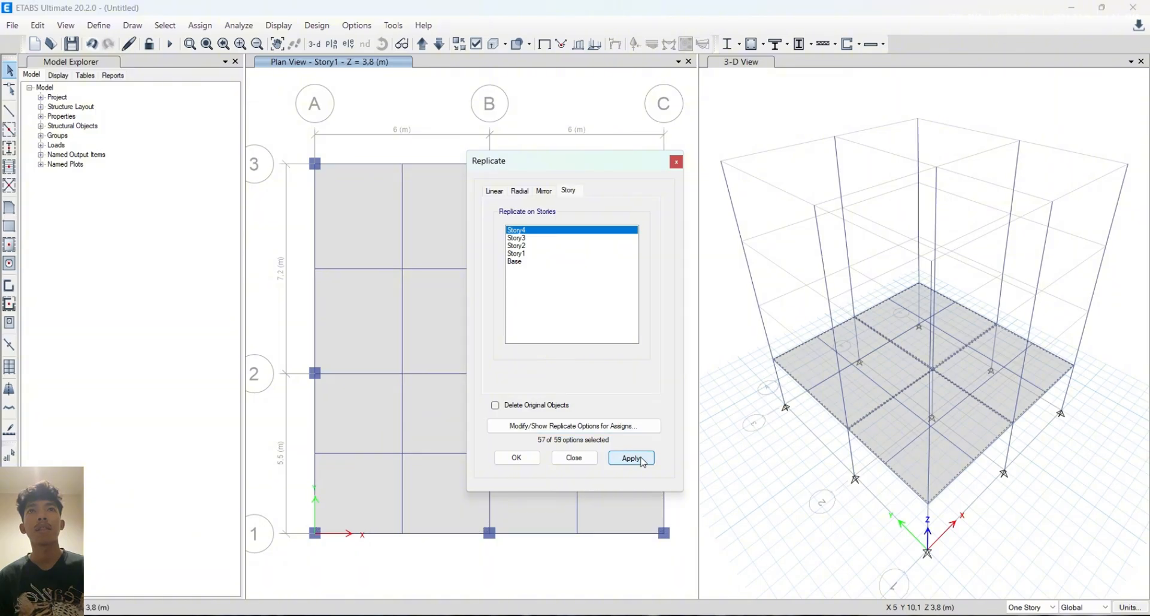
{"action": "left_click", "coordinate": [517, 458]}
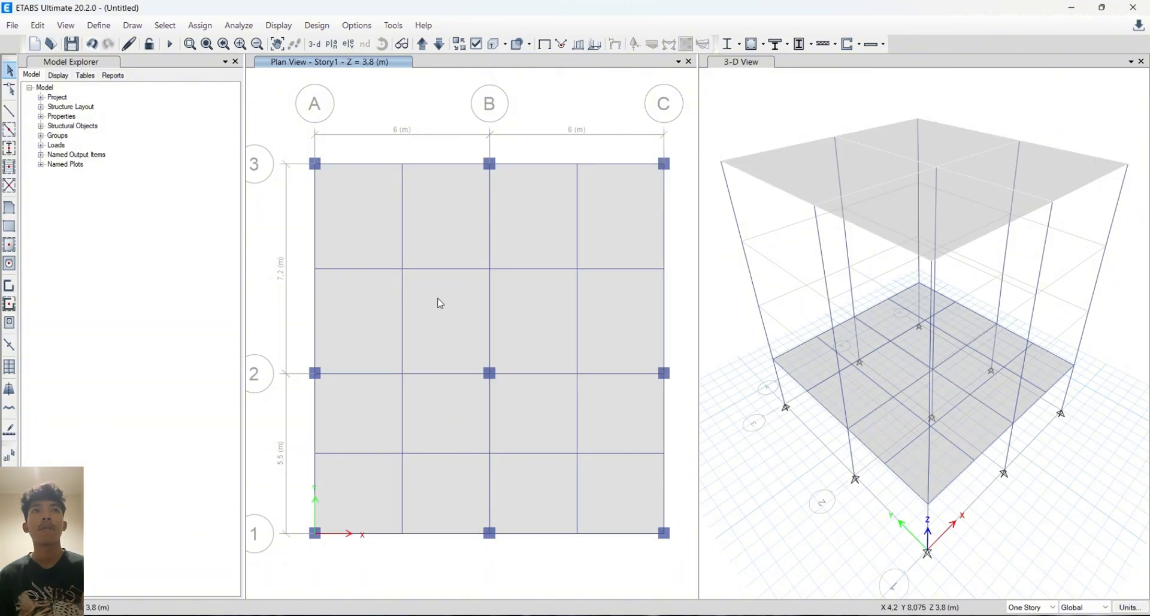
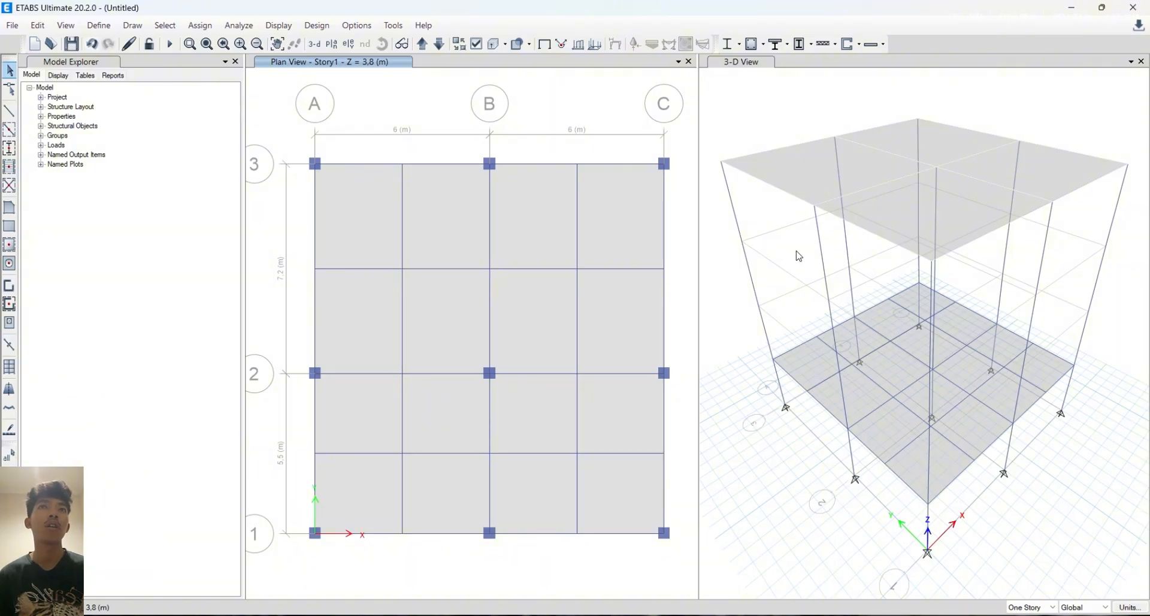
Try to divide the floor slabs into 2 by 2 areas without a selection
{"action": "left_click", "coordinate": [37, 25]}
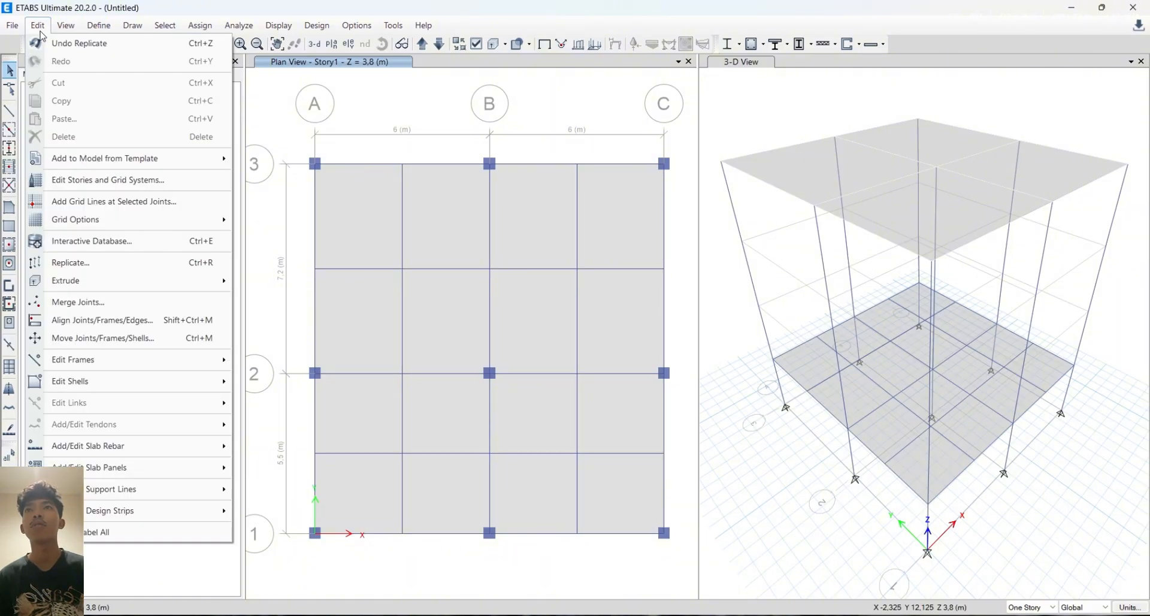
{"action": "mouse_move", "coordinate": [150, 387]}
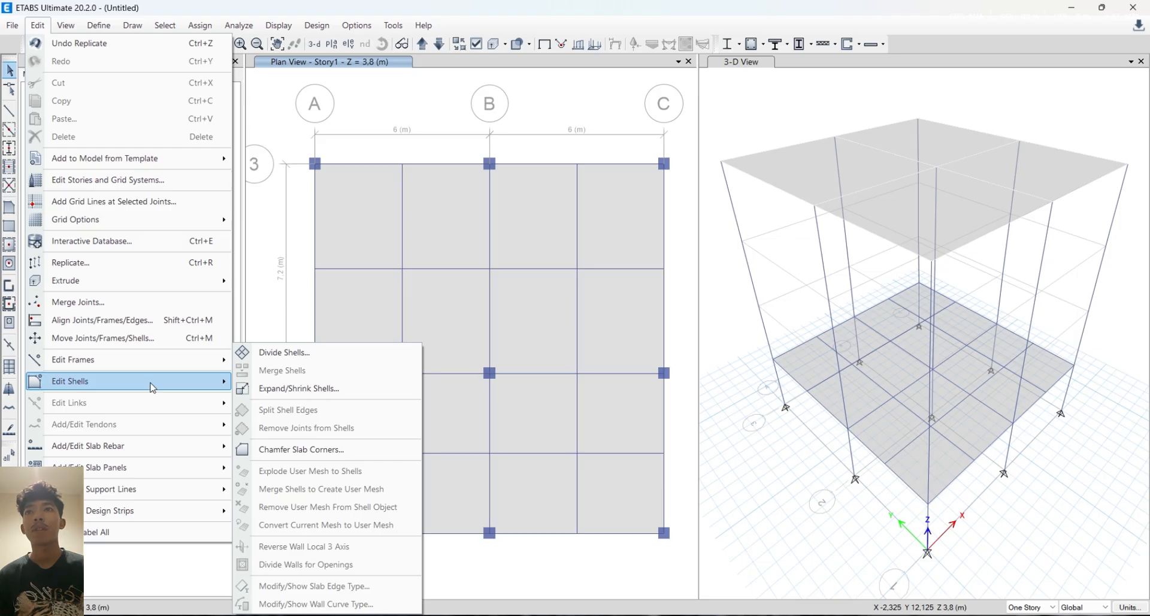
{"action": "left_click", "coordinate": [257, 353]}
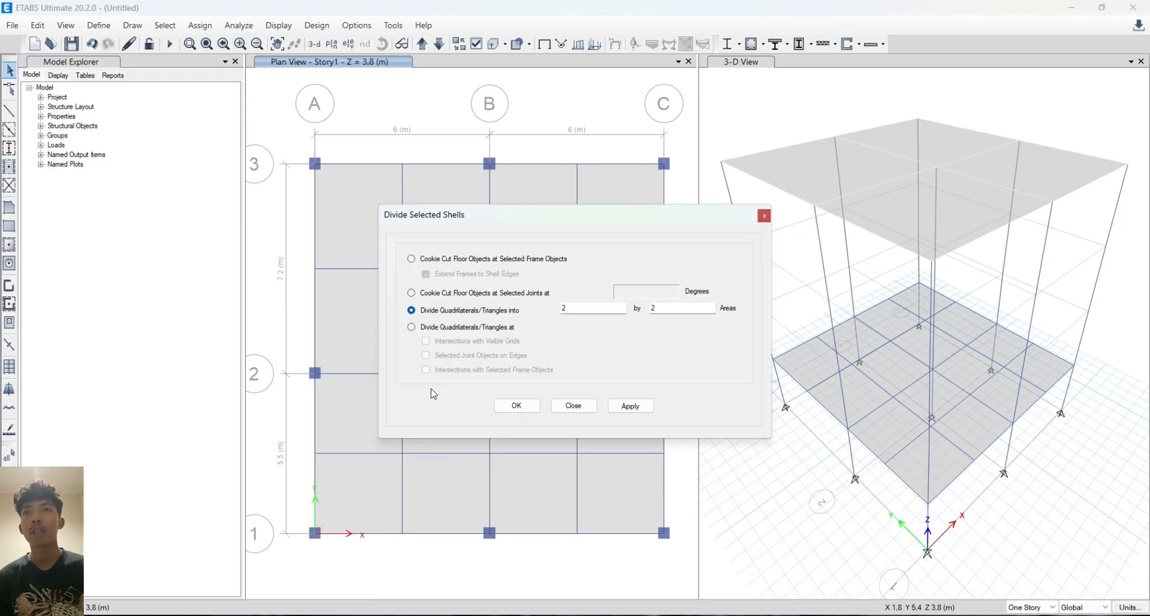
{"action": "left_click", "coordinate": [524, 412]}
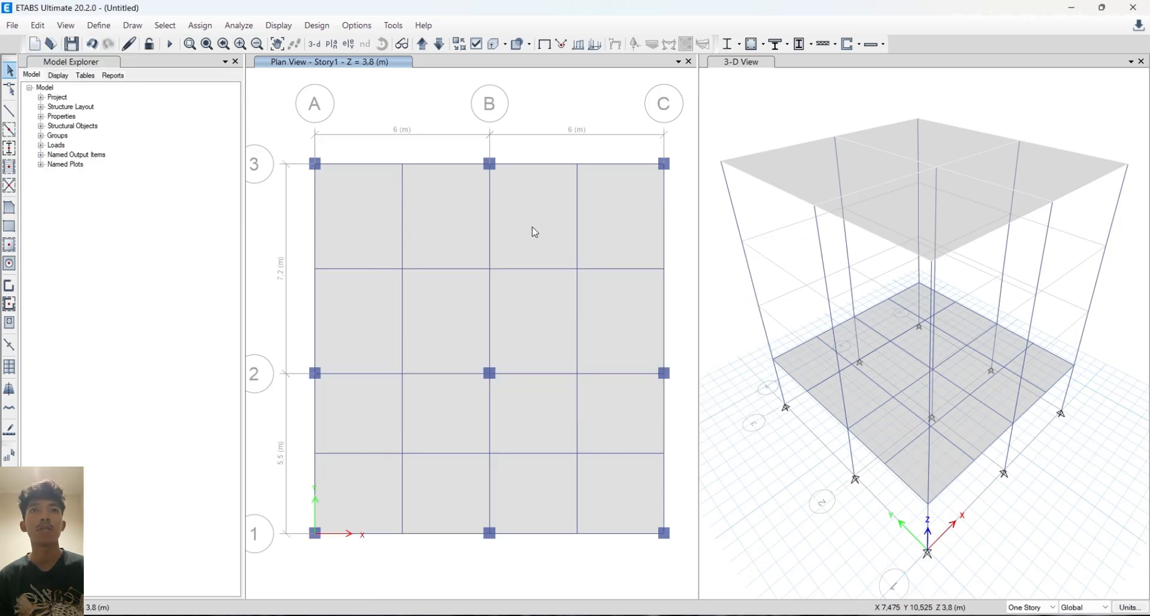
{"action": "left_click", "coordinate": [616, 230]}
{"action": "left_click", "coordinate": [495, 286]}
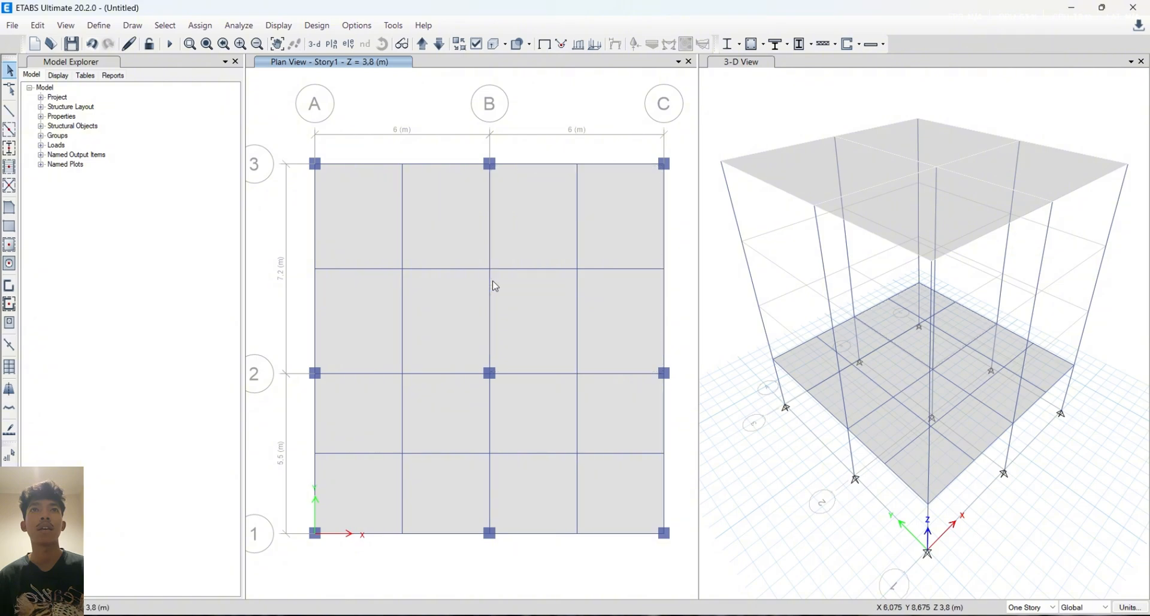
Select all slabs with the PLAT 125 property and divide them into 2 by 2 areas
{"action": "left_click", "coordinate": [164, 25]}
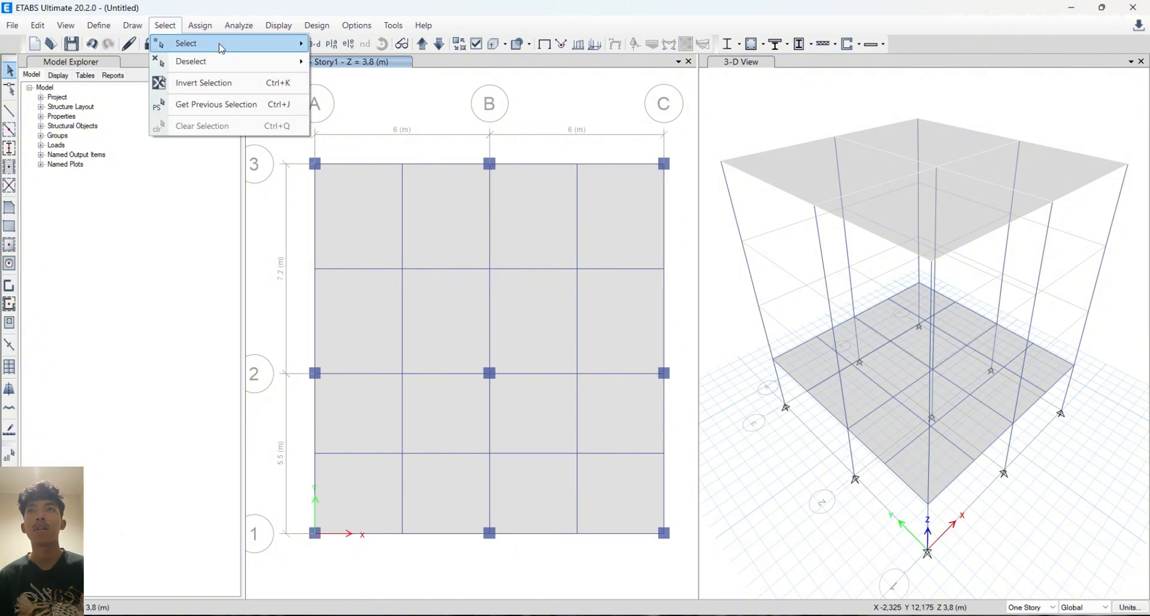
{"action": "mouse_move", "coordinate": [229, 51]}
{"action": "mouse_move", "coordinate": [388, 163]}
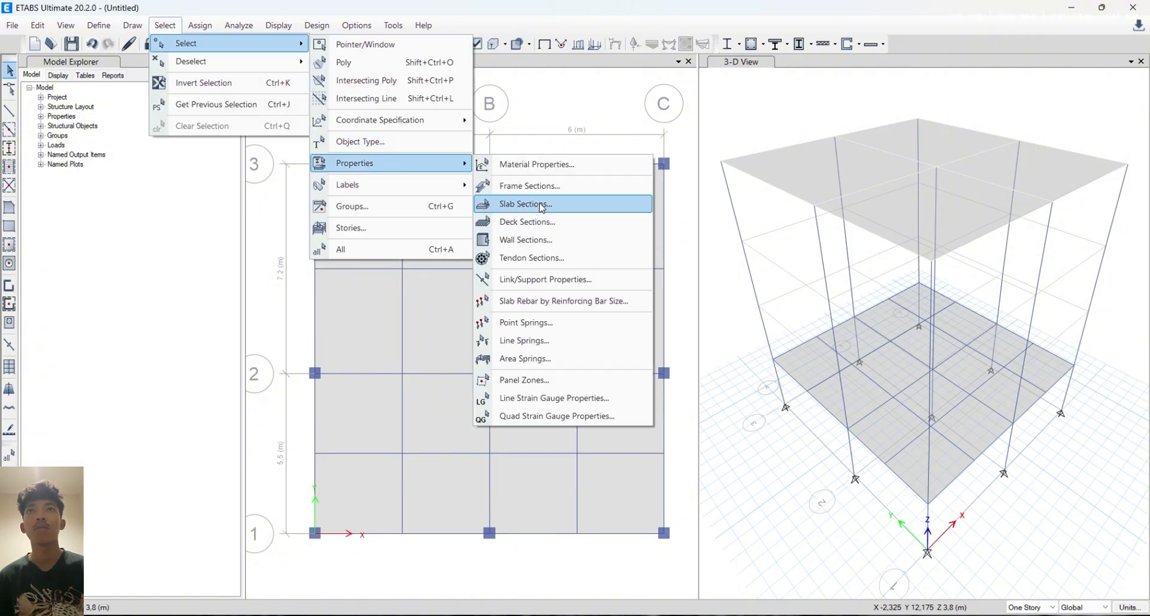
{"action": "left_click", "coordinate": [515, 203]}
{"action": "left_click", "coordinate": [515, 224]}
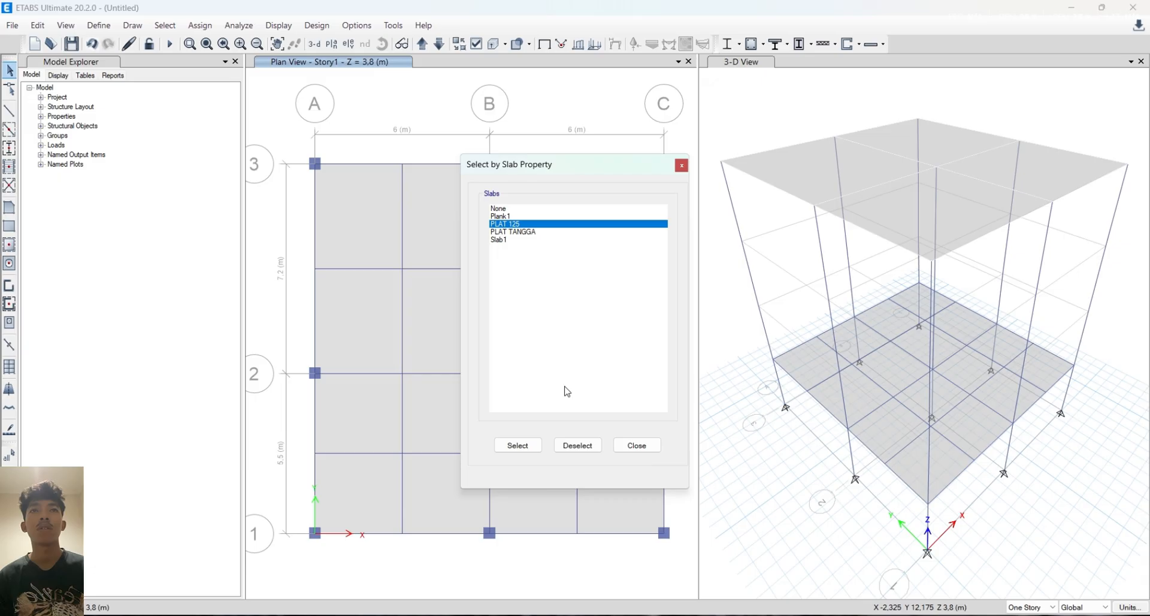
{"action": "left_click", "coordinate": [518, 445]}
{"action": "left_click", "coordinate": [38, 25]}
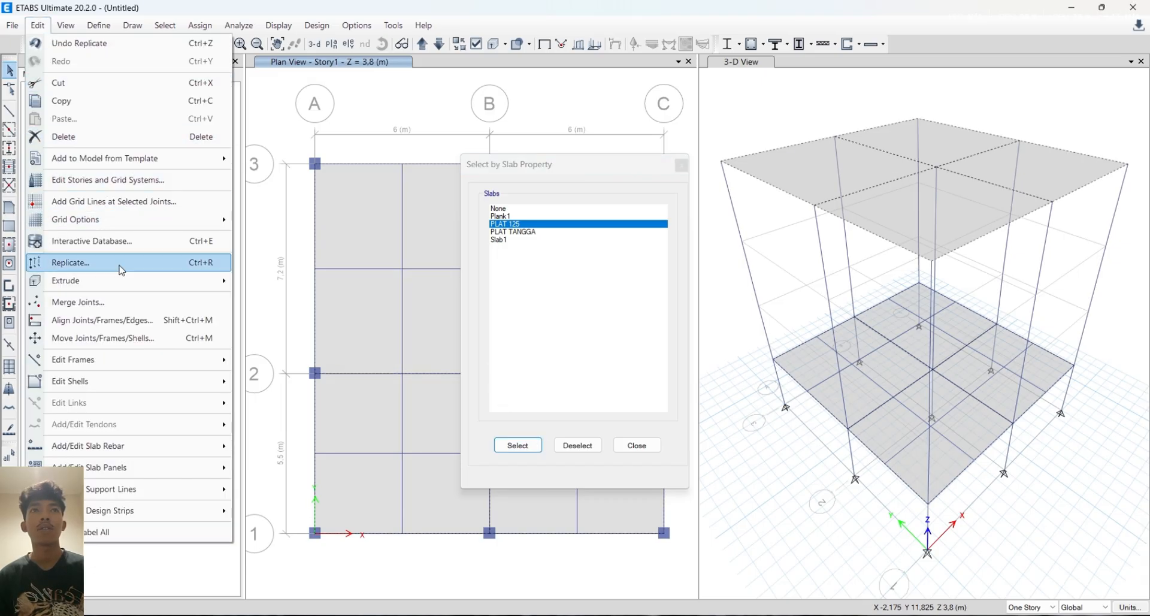
{"action": "mouse_move", "coordinate": [137, 386]}
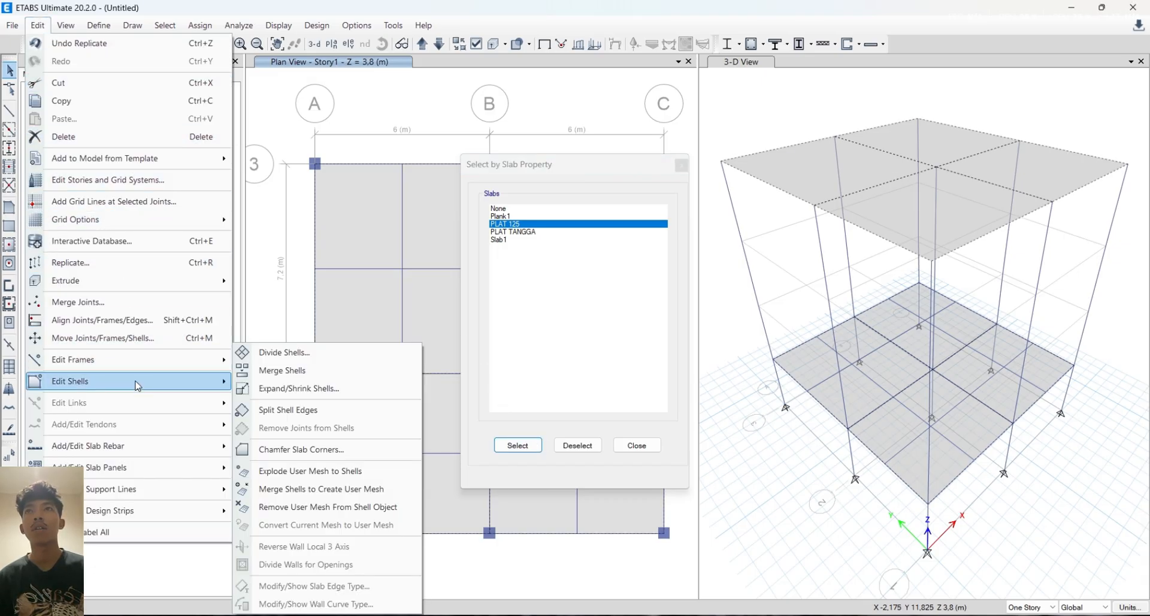
{"action": "left_click", "coordinate": [284, 353]}
{"action": "left_click", "coordinate": [515, 403]}
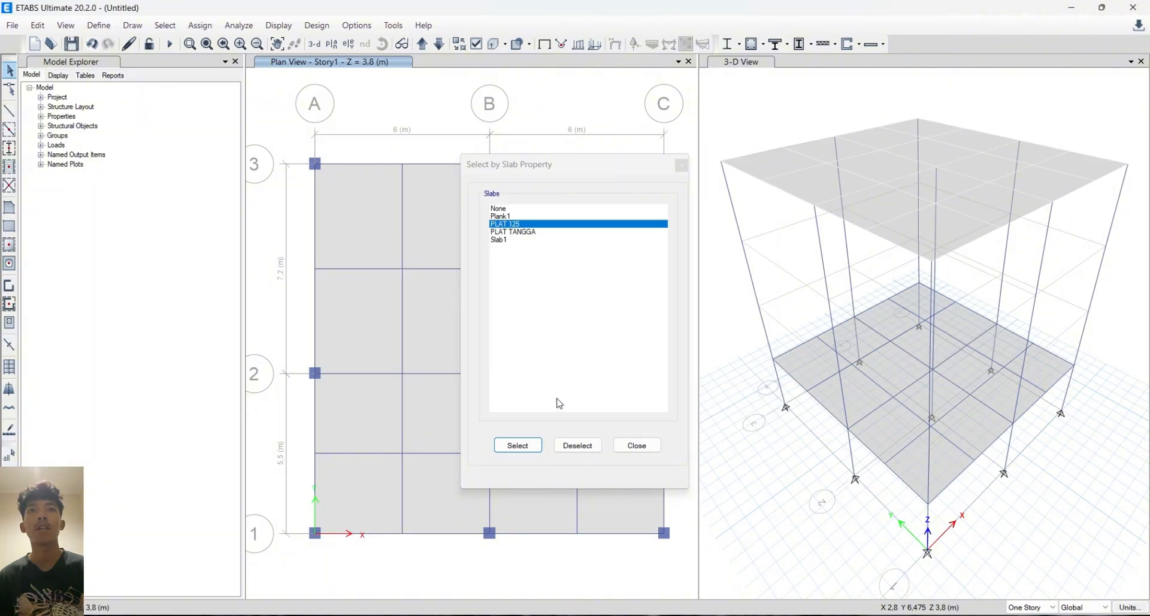
{"action": "left_click", "coordinate": [637, 445]}
Select individual slab panels on Story1 between grids 2 and 3 to check how they are divided
{"action": "left_click", "coordinate": [506, 202]}
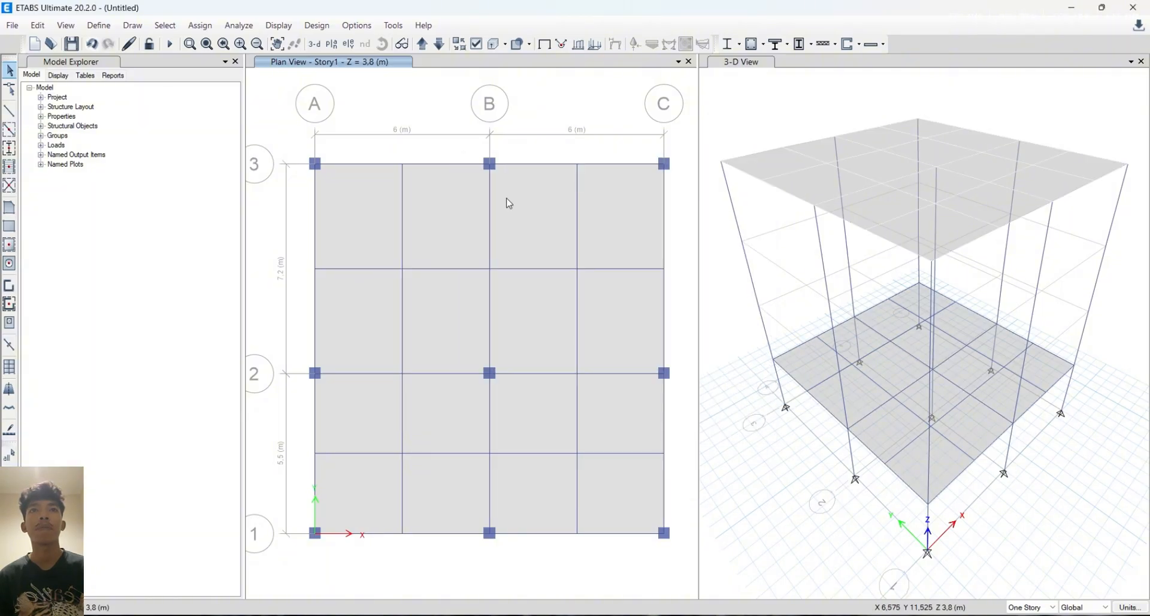
{"action": "left_click", "coordinate": [609, 228]}
{"action": "left_click", "coordinate": [618, 318]}
{"action": "key", "text": "Escape"}
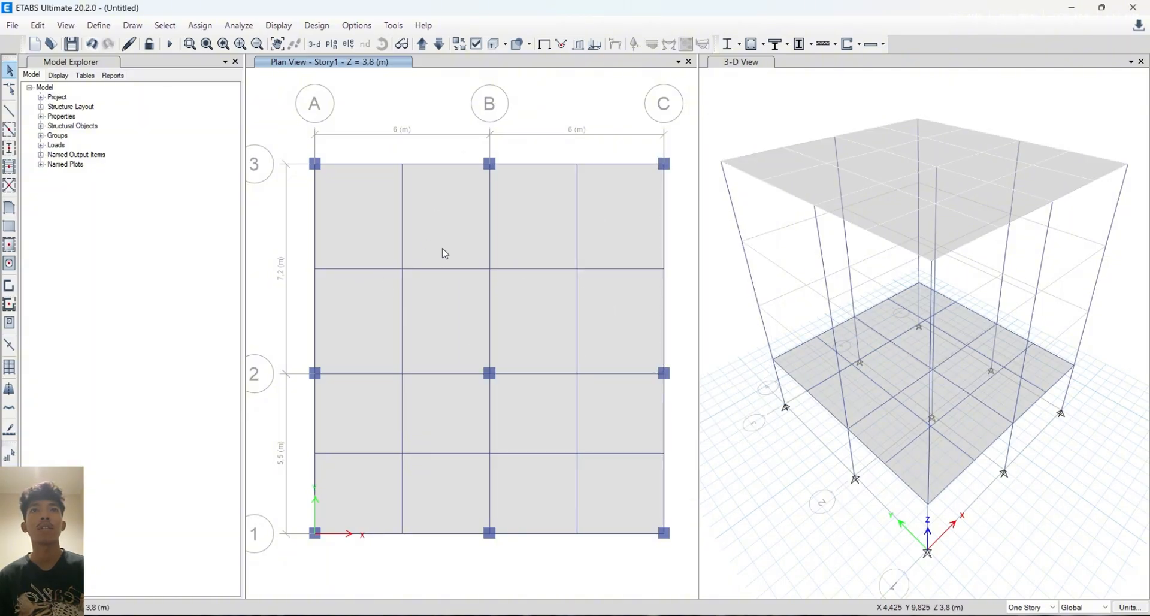
{"action": "left_click", "coordinate": [373, 238]}
{"action": "left_click", "coordinate": [454, 234]}
{"action": "left_click", "coordinate": [457, 310]}
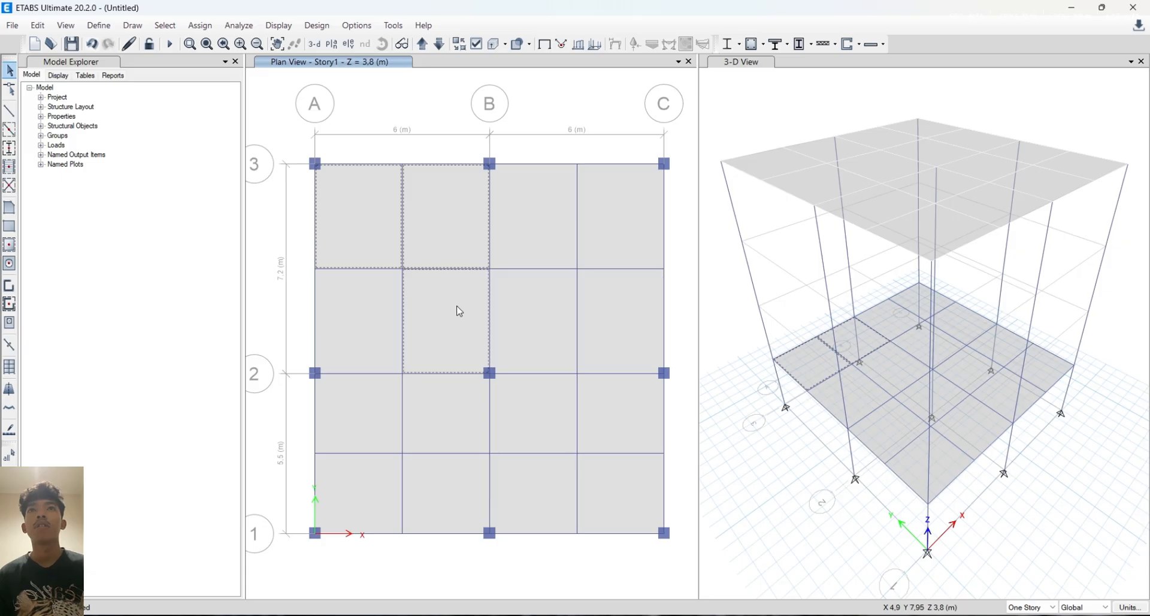
Clear the current selection and delete the Story1 slab panel just past grid B along grid line 3
{"action": "left_click", "coordinate": [391, 351]}
{"action": "key", "text": "Escape"}
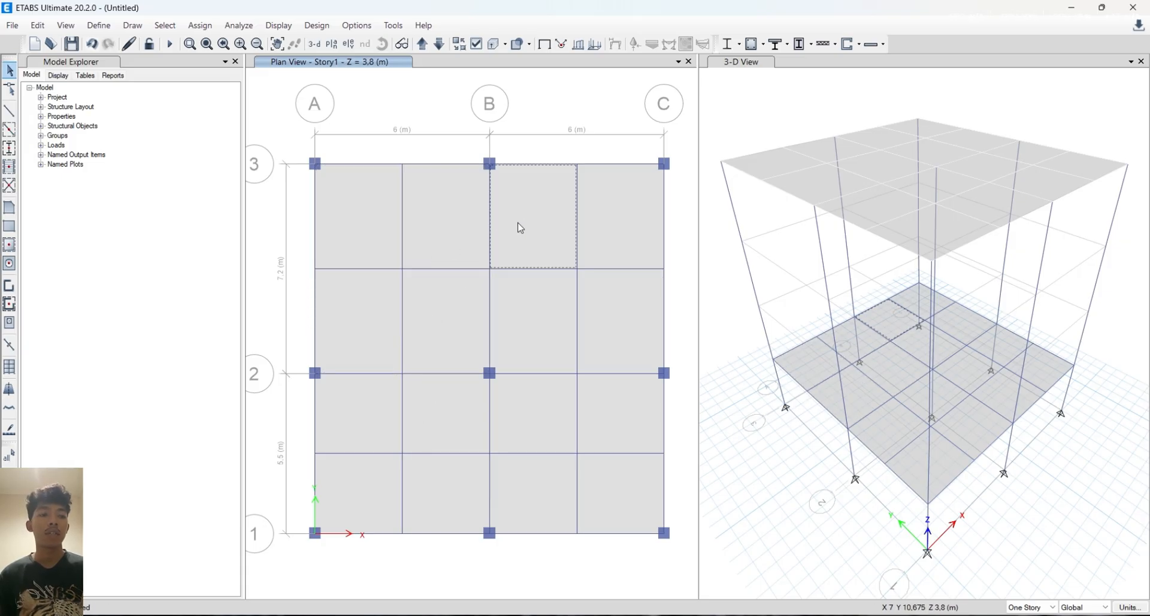
{"action": "key", "text": "Delete"}
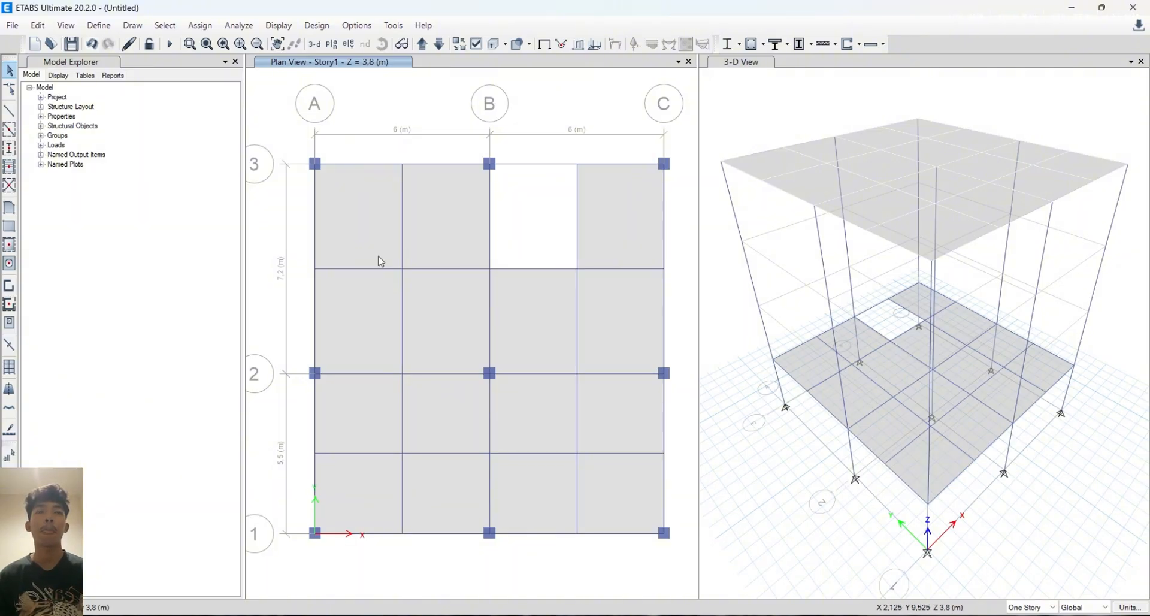
Select all the remaining slab panels on Story1 around the opening
{"action": "left_click", "coordinate": [423, 235]}
{"action": "left_click", "coordinate": [441, 328]}
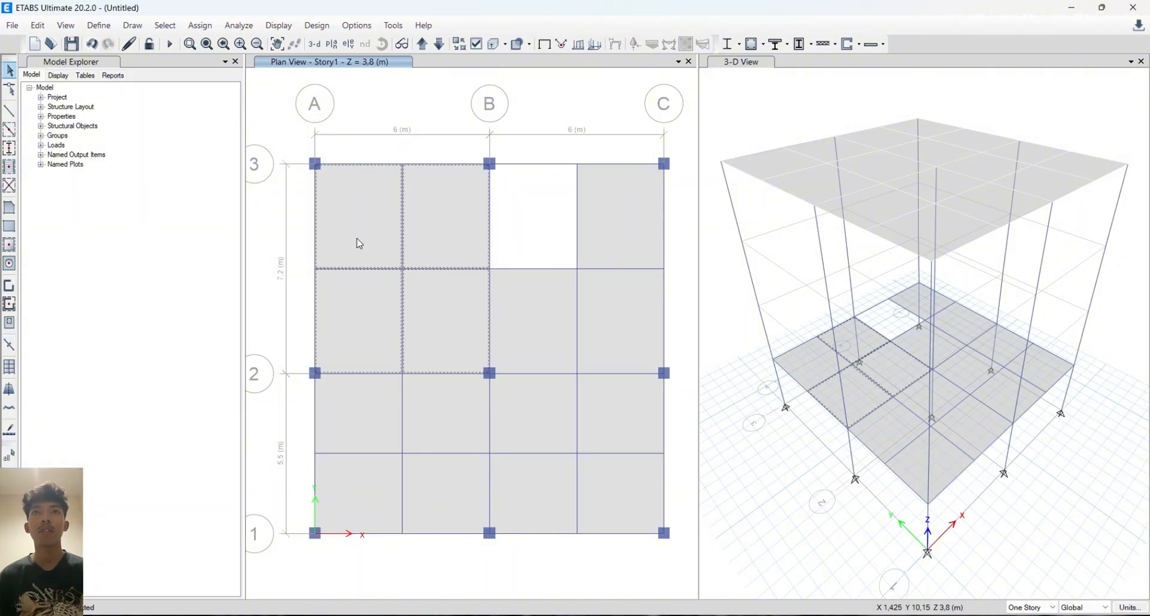
{"action": "left_click", "coordinate": [515, 328]}
{"action": "left_click", "coordinate": [627, 284]}
{"action": "left_click", "coordinate": [627, 422]}
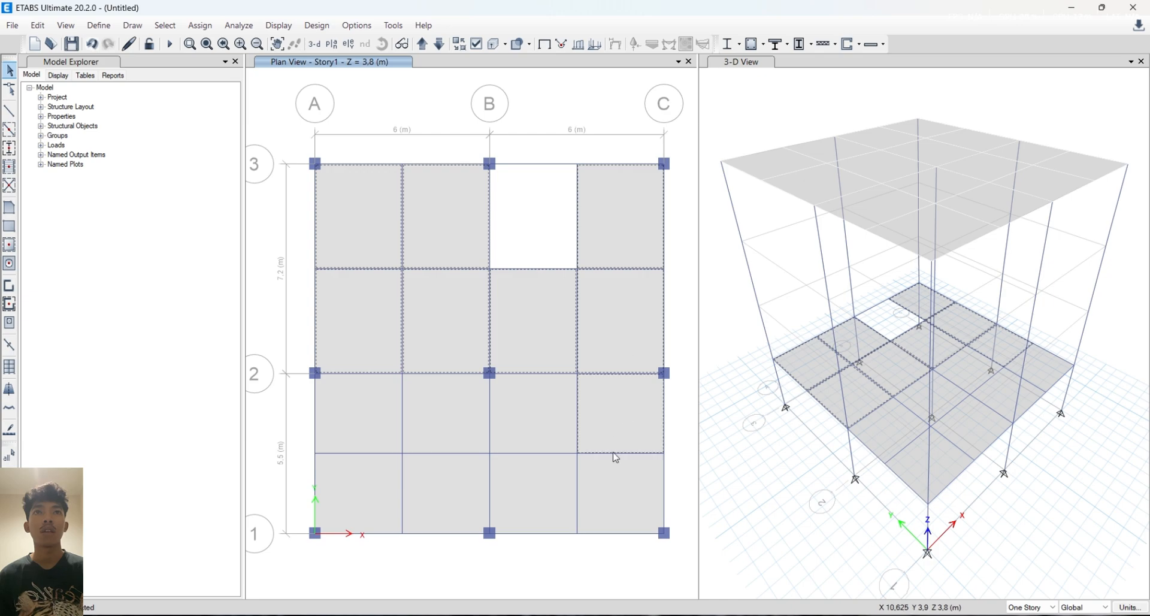
{"action": "left_click", "coordinate": [602, 473]}
{"action": "left_click", "coordinate": [545, 501]}
{"action": "left_click", "coordinate": [536, 439]}
{"action": "left_click", "coordinate": [423, 480]}
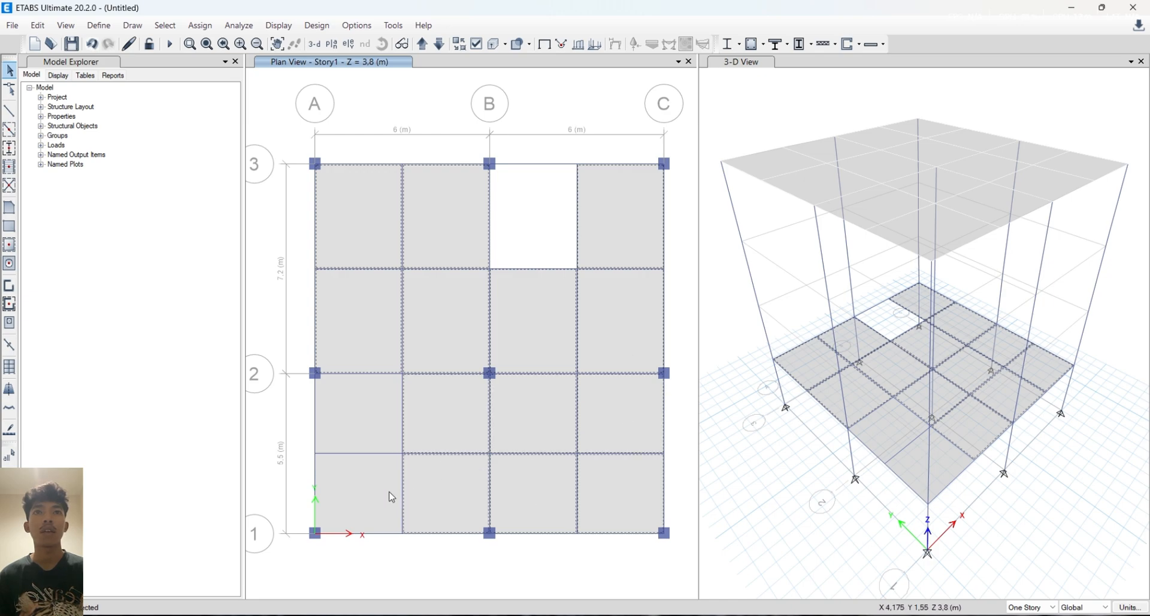
{"action": "left_click", "coordinate": [363, 447]}
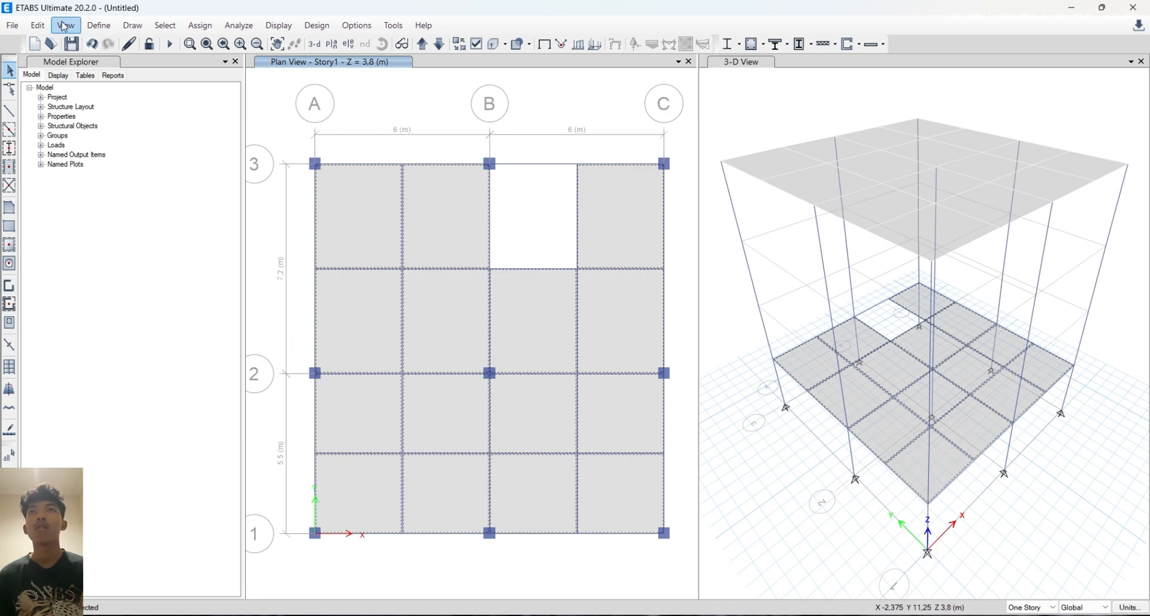
Replicate the selected slab panels by story onto Story2 and Story3
{"action": "left_click", "coordinate": [37, 25]}
{"action": "left_click", "coordinate": [112, 262]}
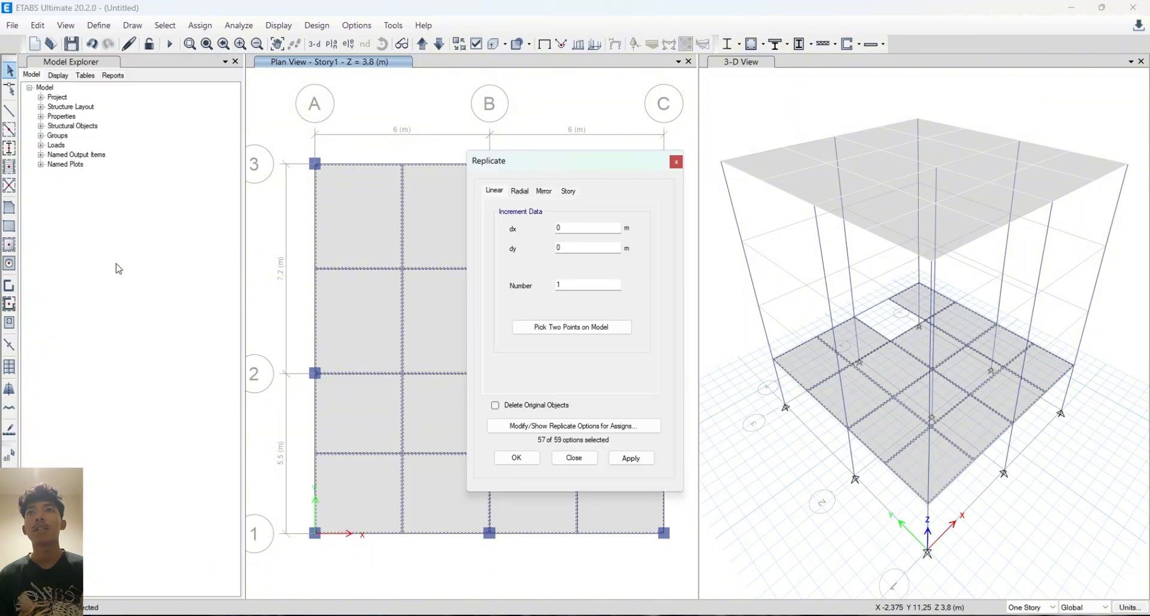
{"action": "left_click", "coordinate": [567, 191]}
{"action": "left_click_drag", "start_coordinate": [527, 247], "coordinate": [528, 241]}
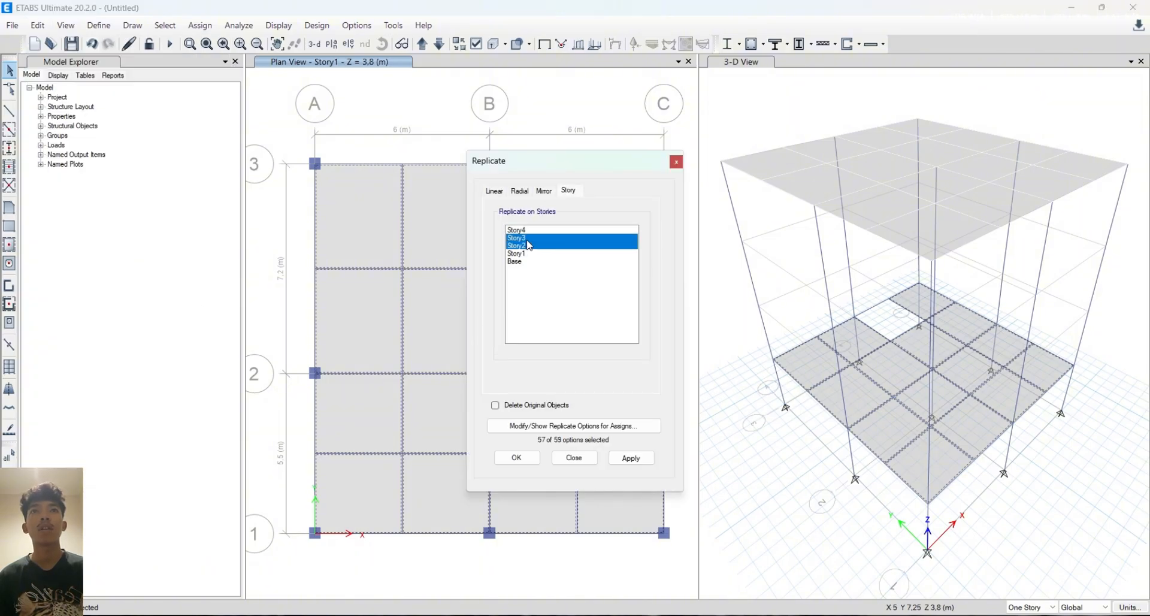
{"action": "left_click", "coordinate": [630, 458]}
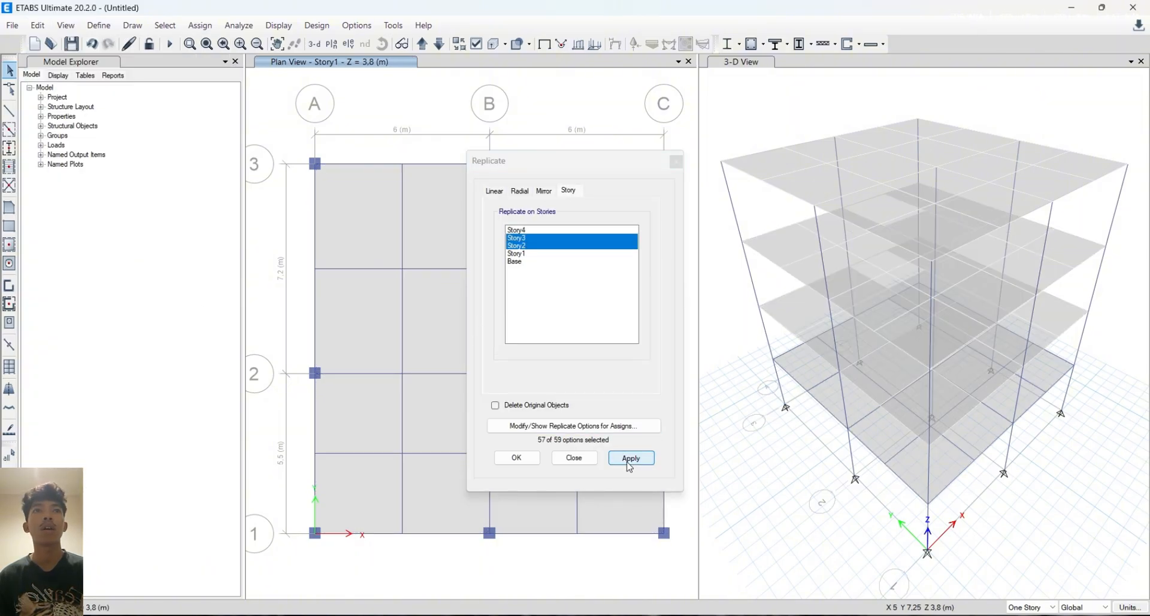
{"action": "left_click", "coordinate": [517, 457]}
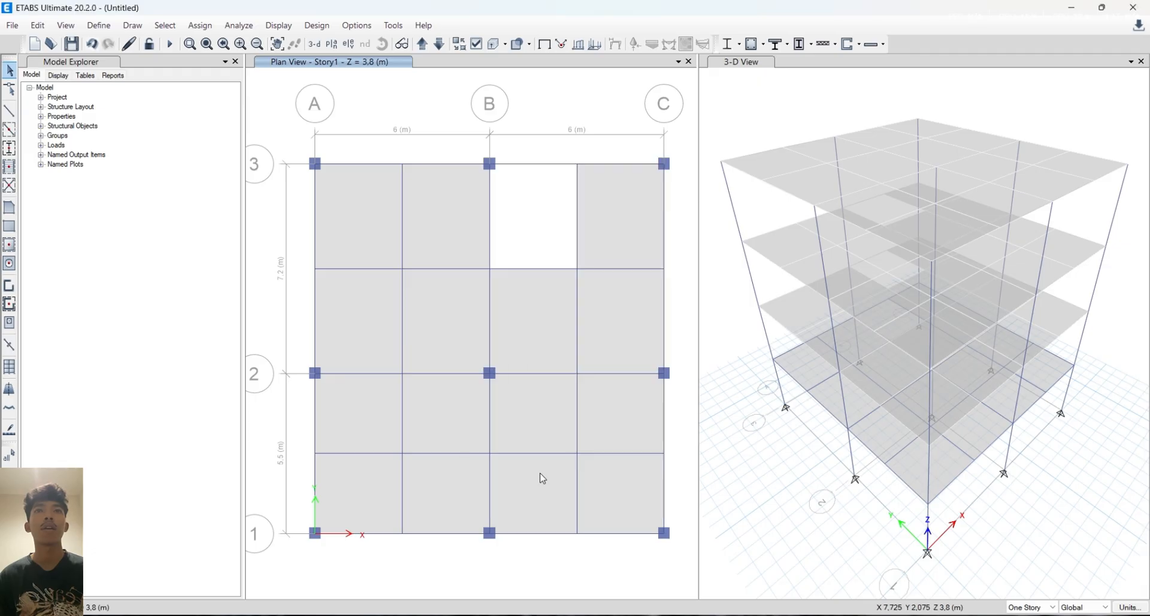
{"action": "left_click", "coordinate": [393, 267]}
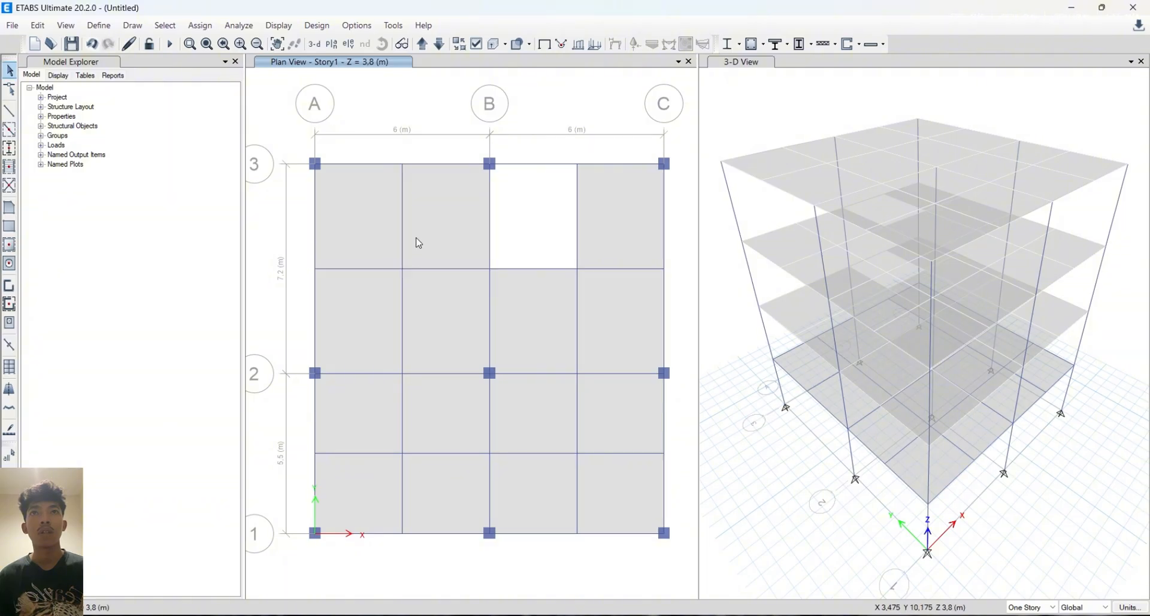
{"action": "left_click", "coordinate": [165, 25]}
{"action": "mouse_move", "coordinate": [181, 46]}
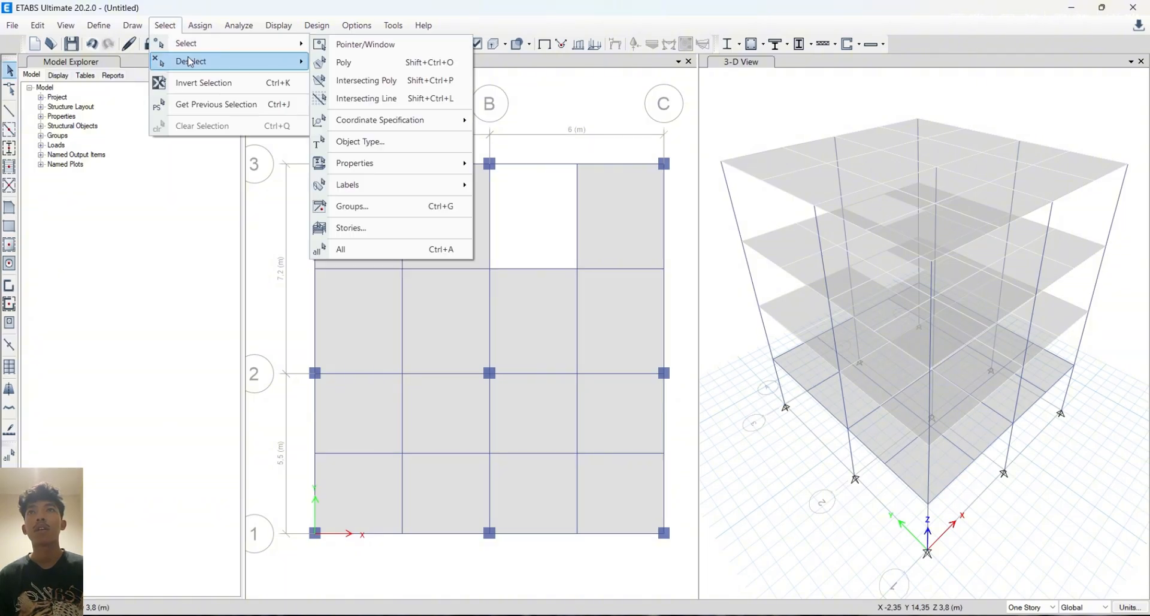
{"action": "mouse_move", "coordinate": [381, 167]}
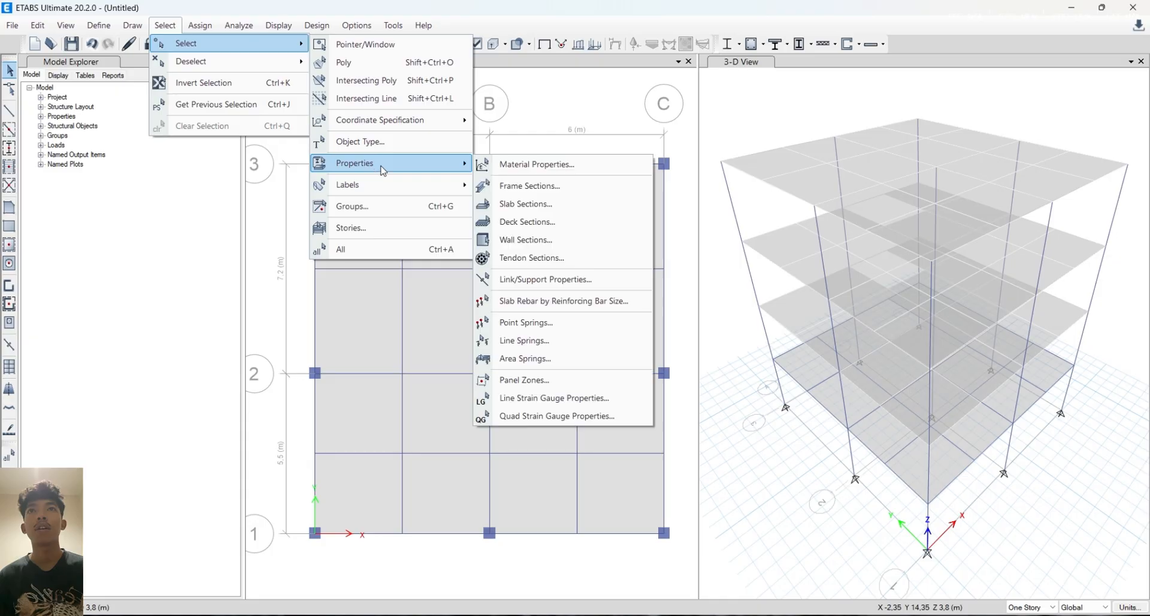
{"action": "left_click", "coordinate": [534, 187]}
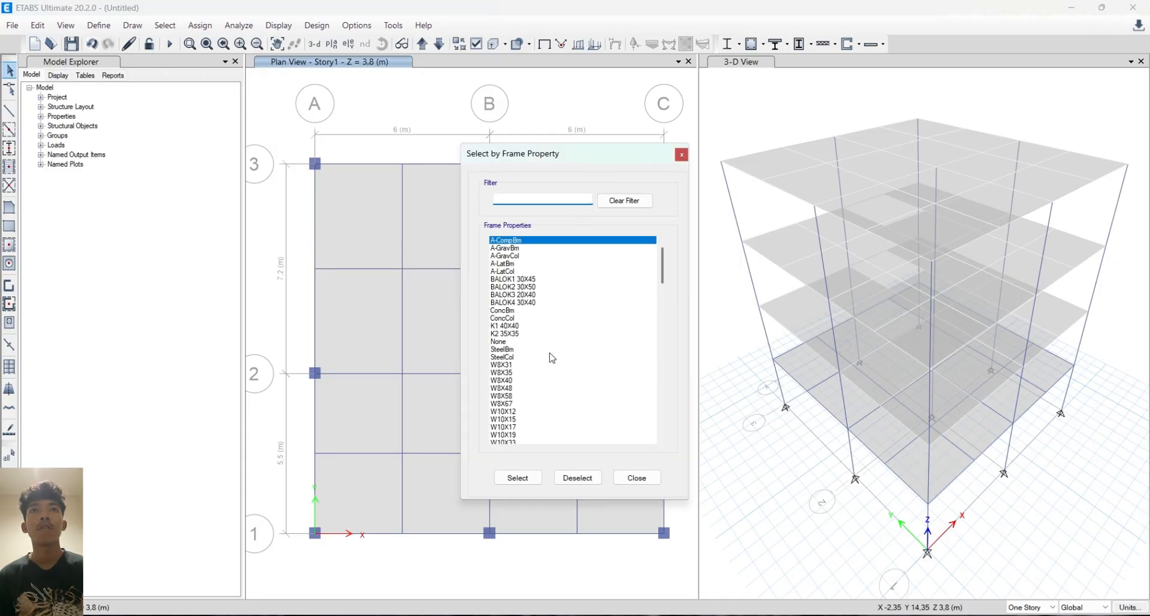
{"action": "left_click_drag", "start_coordinate": [528, 281], "coordinate": [540, 296]}
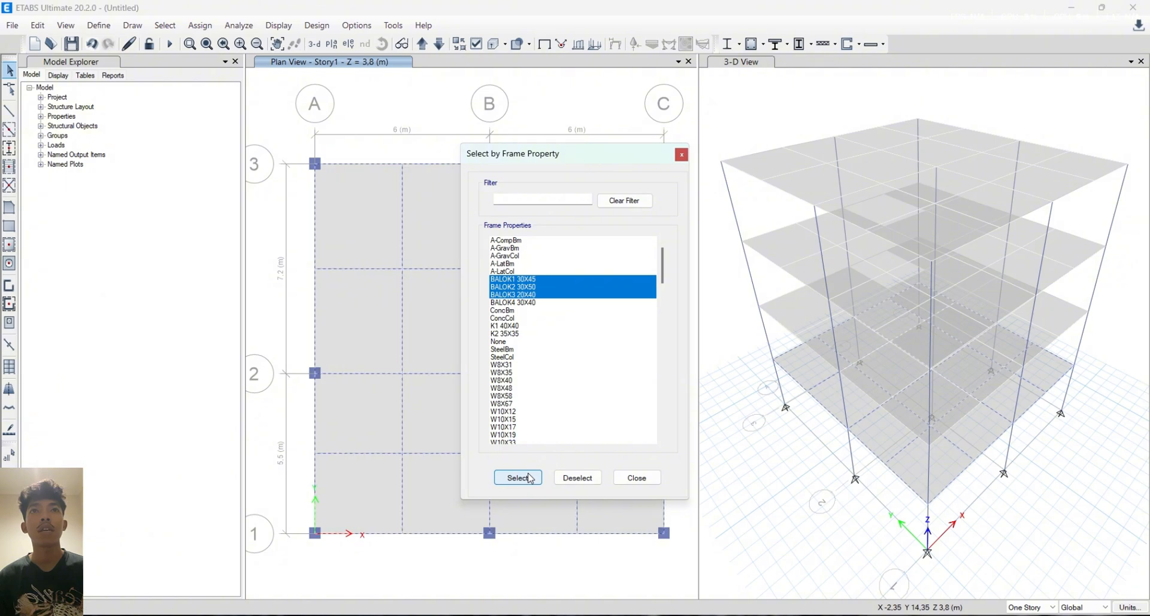
{"action": "left_click", "coordinate": [530, 478]}
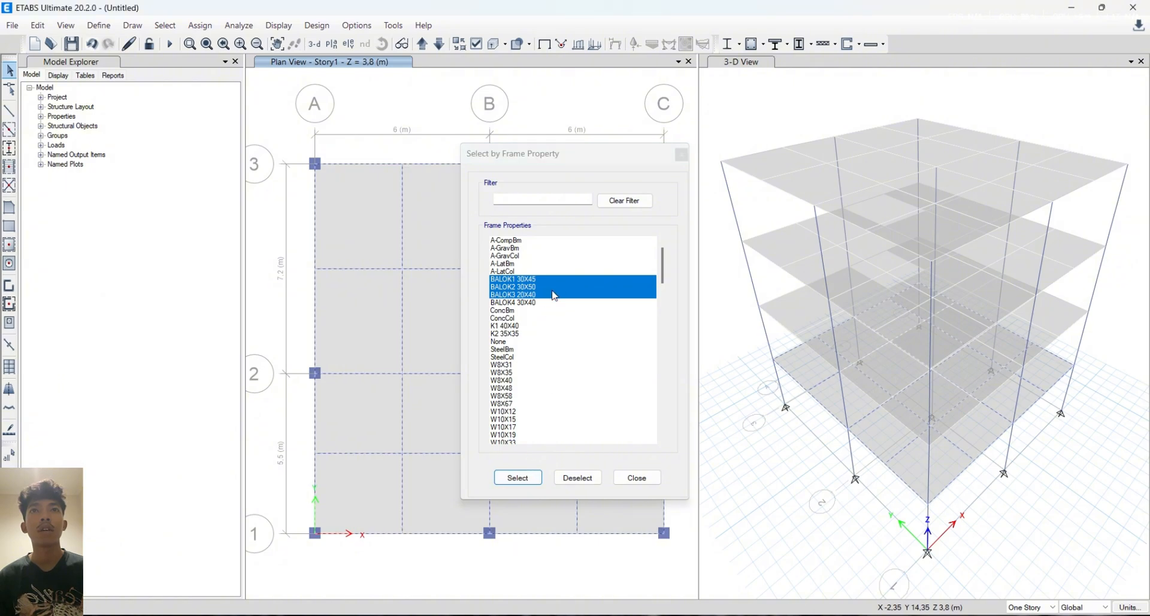
{"action": "left_click", "coordinate": [526, 287]}
{"action": "left_click_drag", "start_coordinate": [527, 289], "coordinate": [530, 299]}
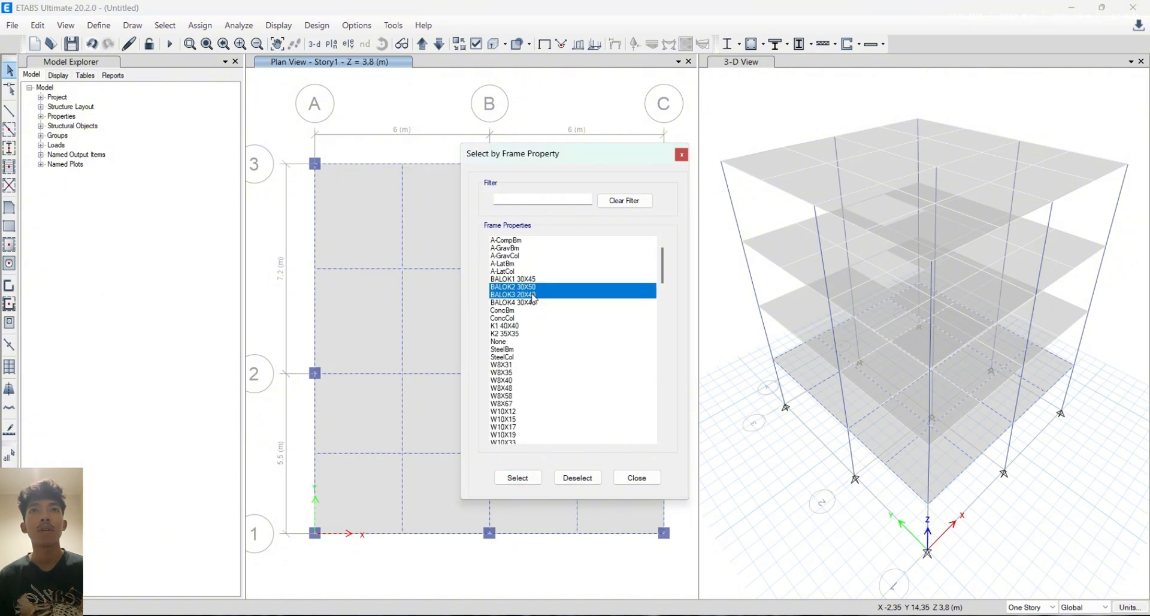
{"action": "key", "text": "Escape"}
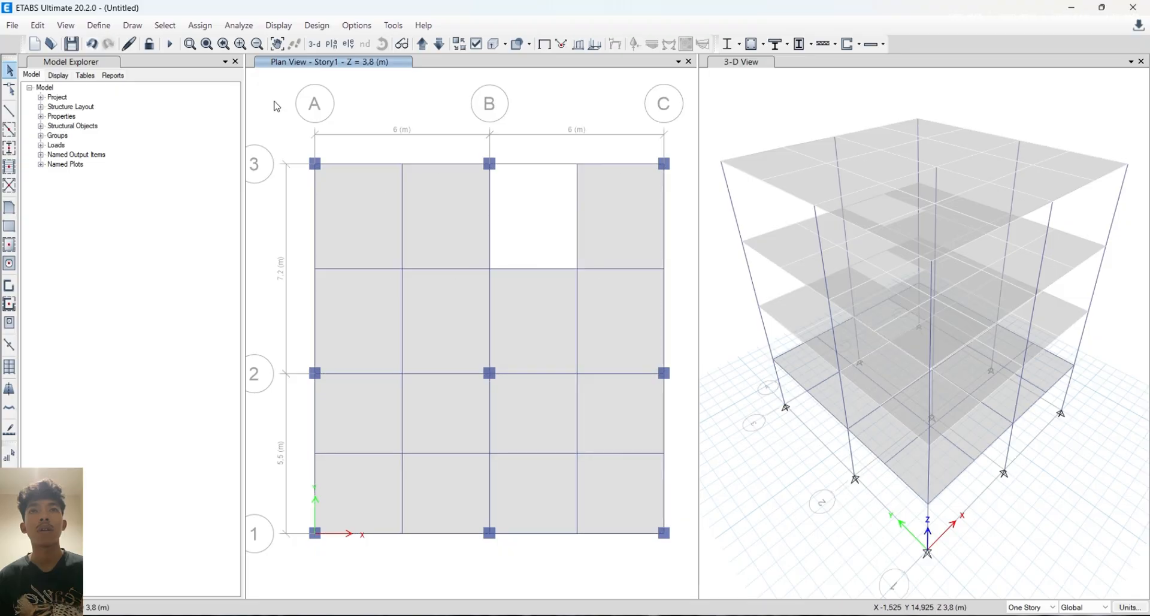
Select the beams by frame section: BALOK3 20X40, BALOK2 30X50 and BALOK1 30X45
{"action": "left_click", "coordinate": [165, 26]}
{"action": "mouse_move", "coordinate": [216, 43]}
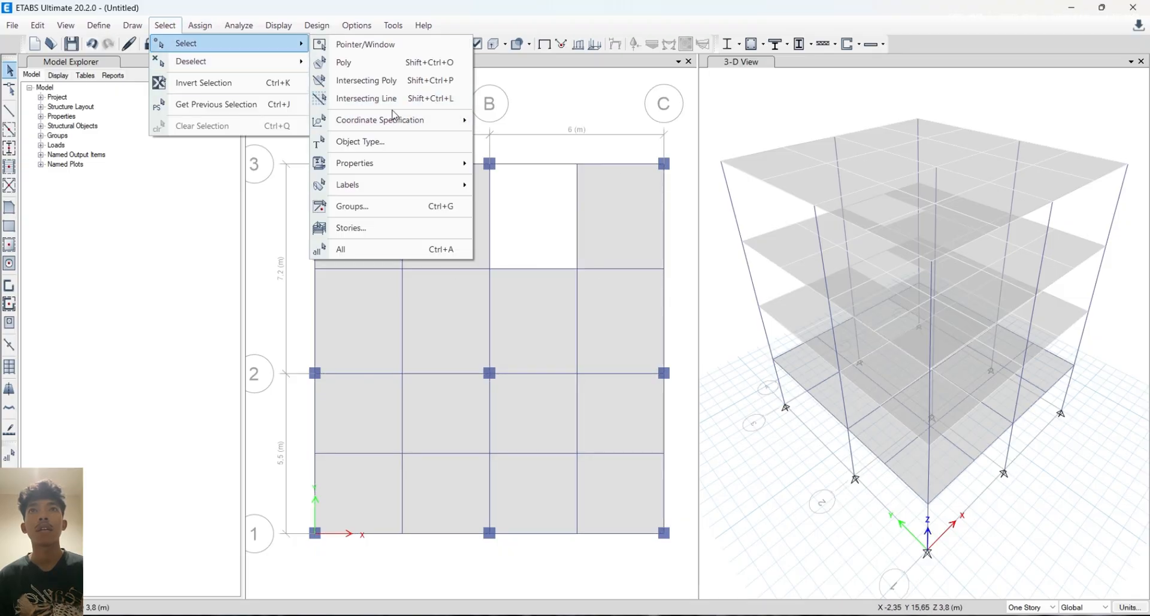
{"action": "mouse_move", "coordinate": [390, 172]}
{"action": "left_click", "coordinate": [529, 185]}
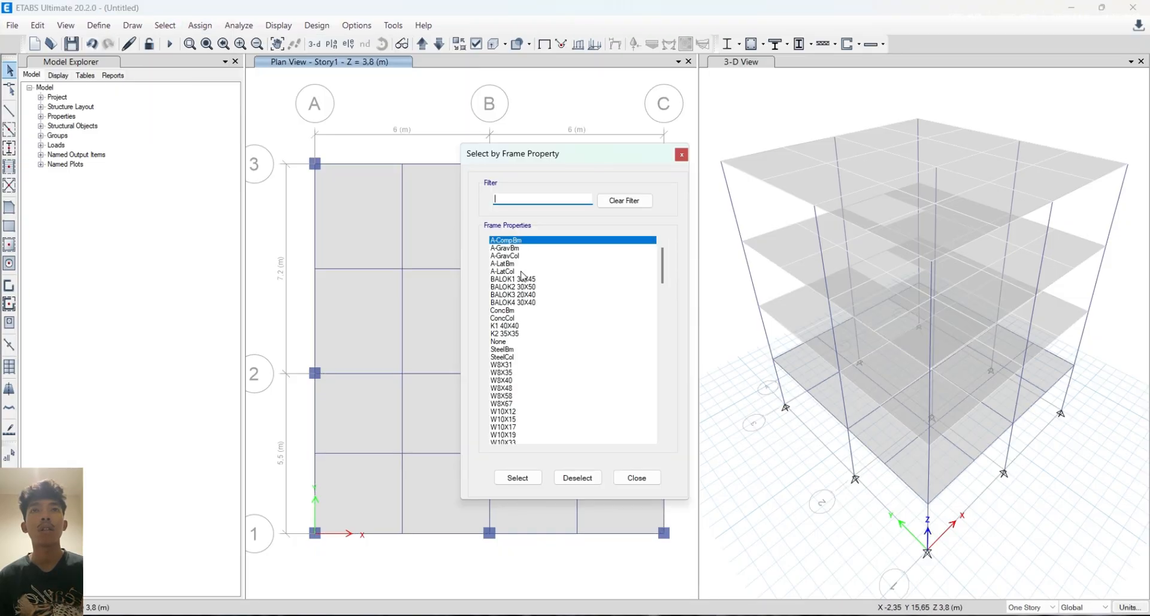
{"action": "left_click", "coordinate": [519, 295]}
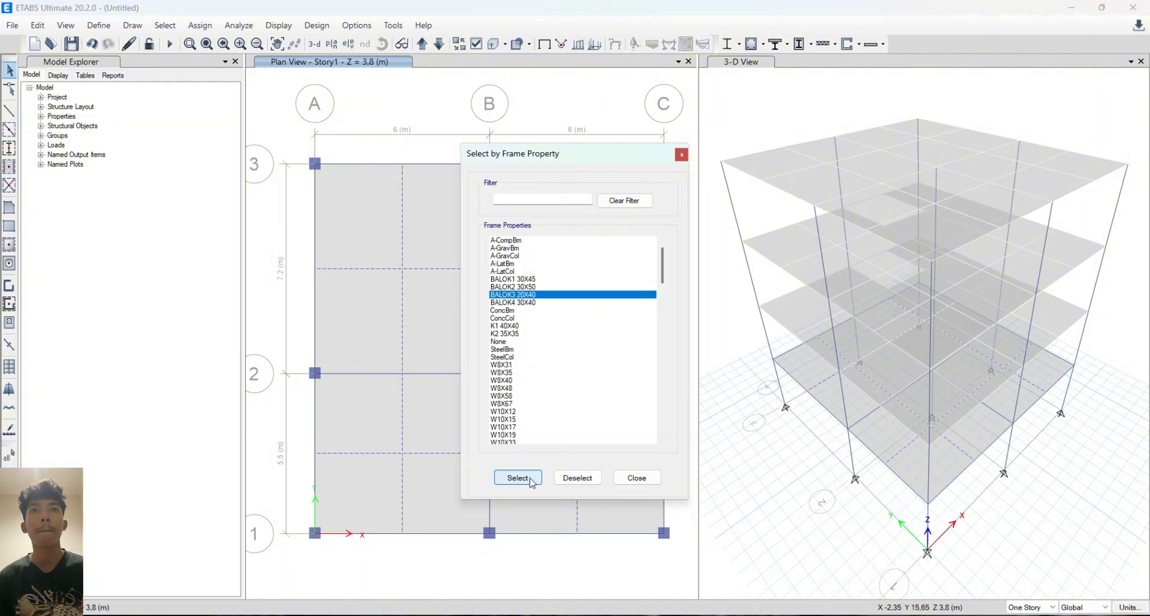
{"action": "left_click", "coordinate": [532, 479]}
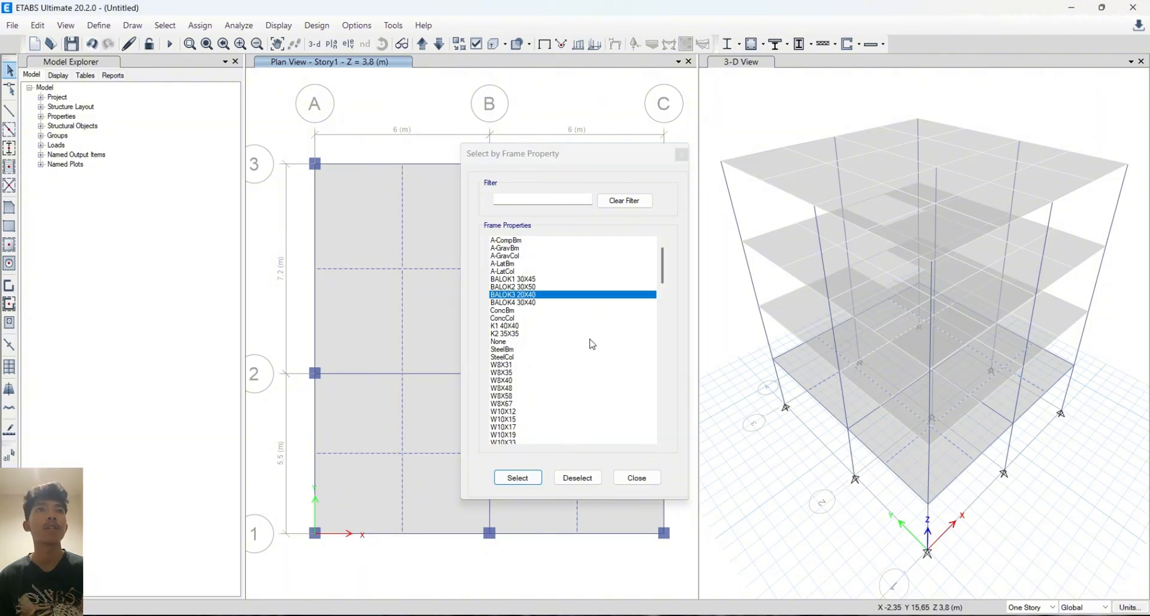
{"action": "left_click", "coordinate": [536, 289]}
{"action": "left_click", "coordinate": [519, 476]}
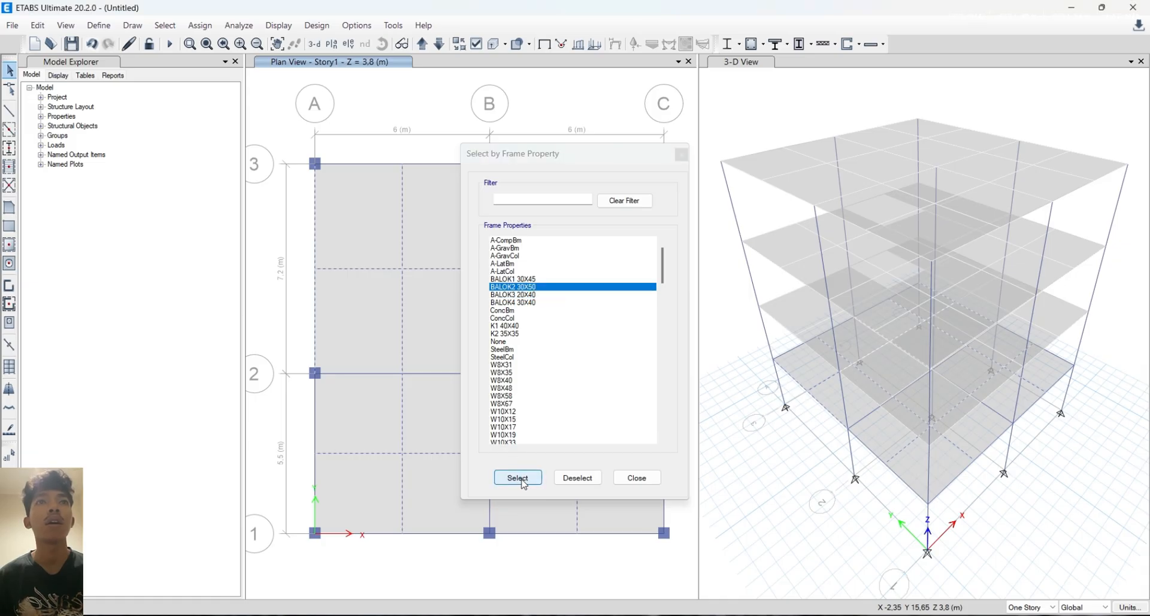
{"action": "left_click", "coordinate": [525, 279]}
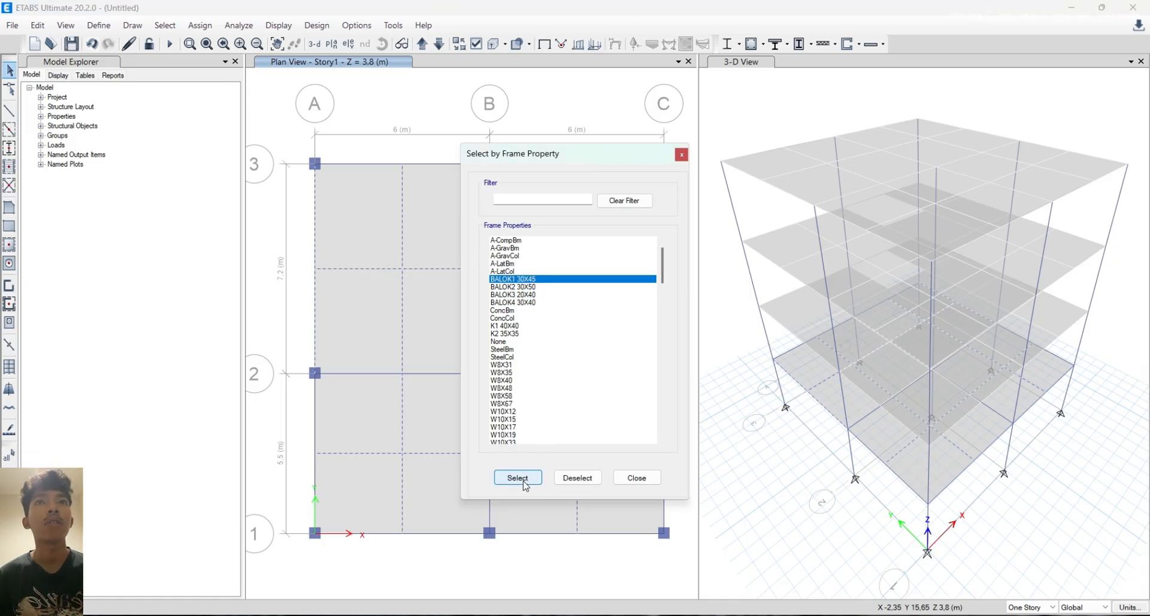
{"action": "left_click", "coordinate": [525, 483]}
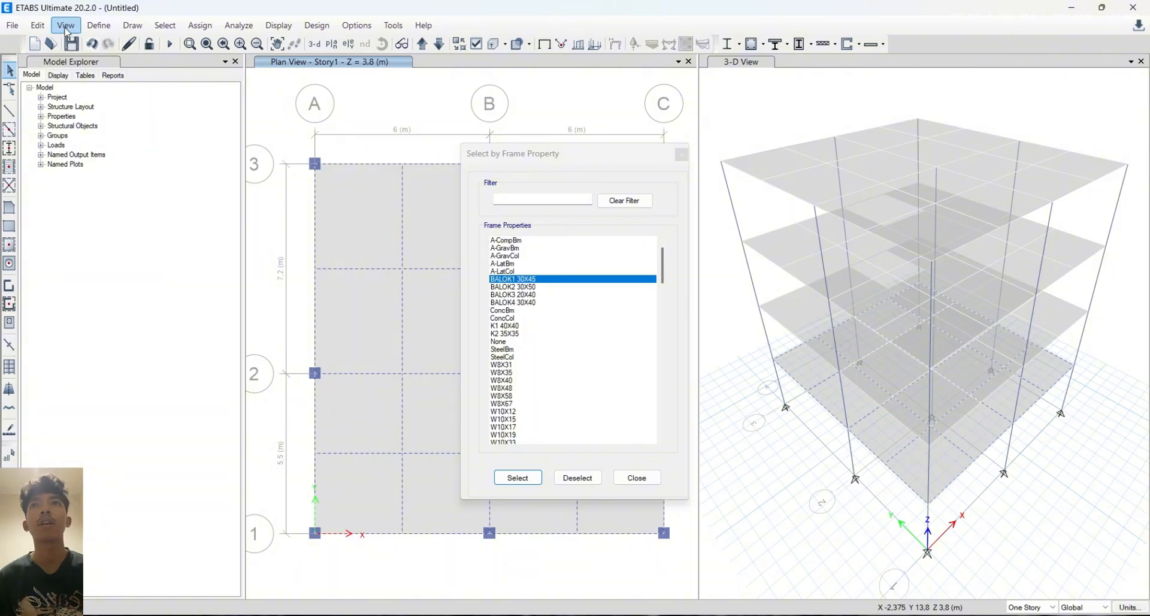
Replicate the selected beams by story onto Story2, Story3 and Story4, and close the open dialogs
{"action": "left_click", "coordinate": [37, 25]}
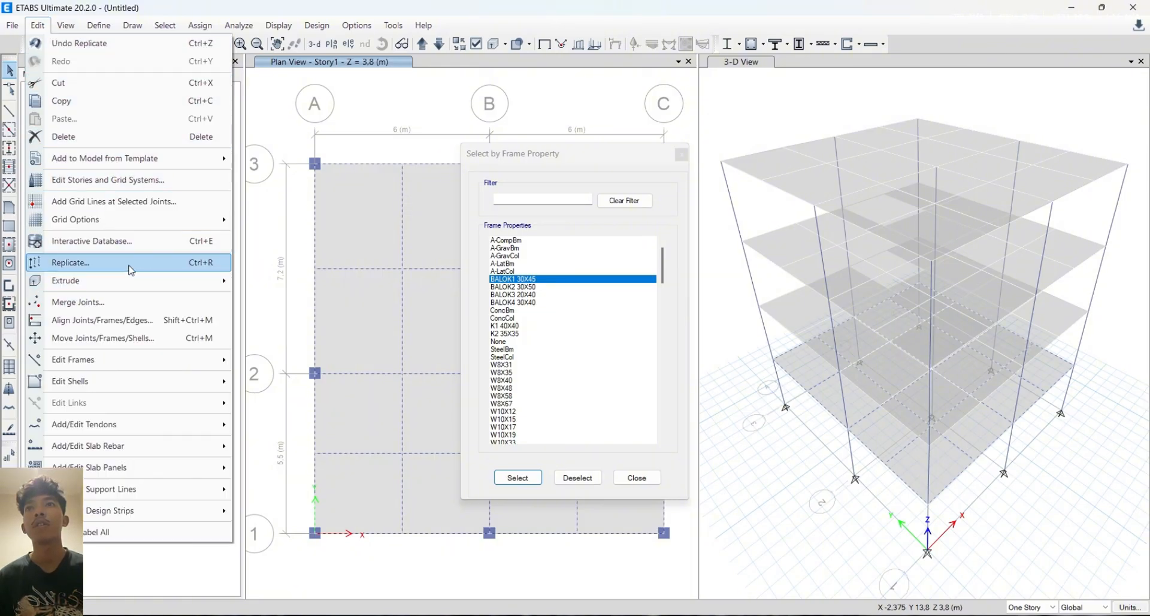
{"action": "left_click", "coordinate": [108, 264]}
{"action": "left_click", "coordinate": [567, 192]}
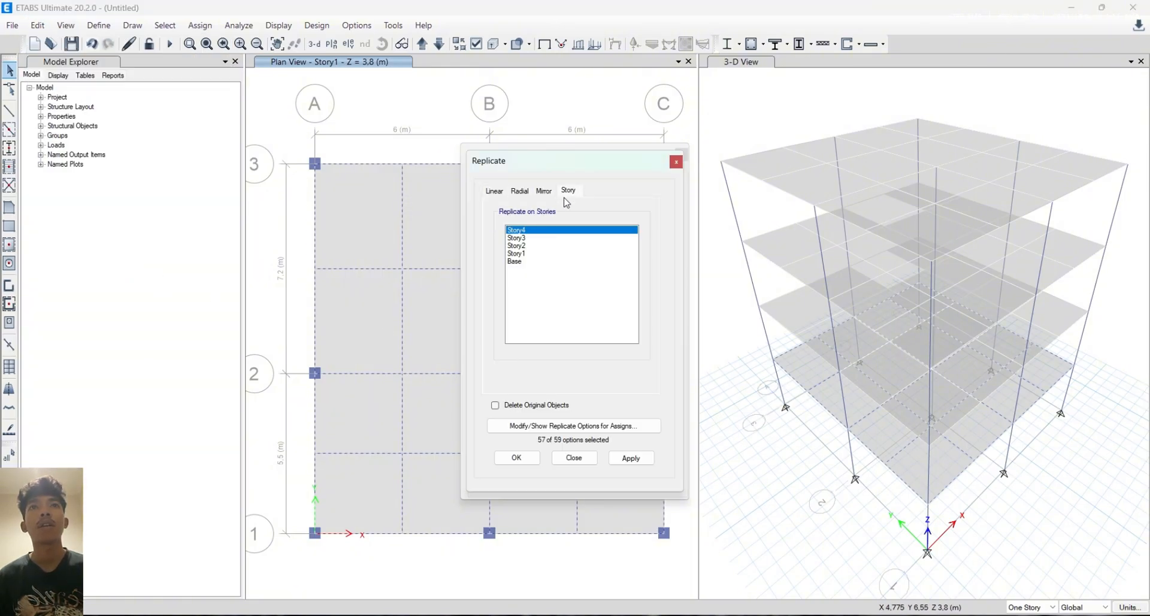
{"action": "left_click_drag", "start_coordinate": [528, 247], "coordinate": [529, 230]}
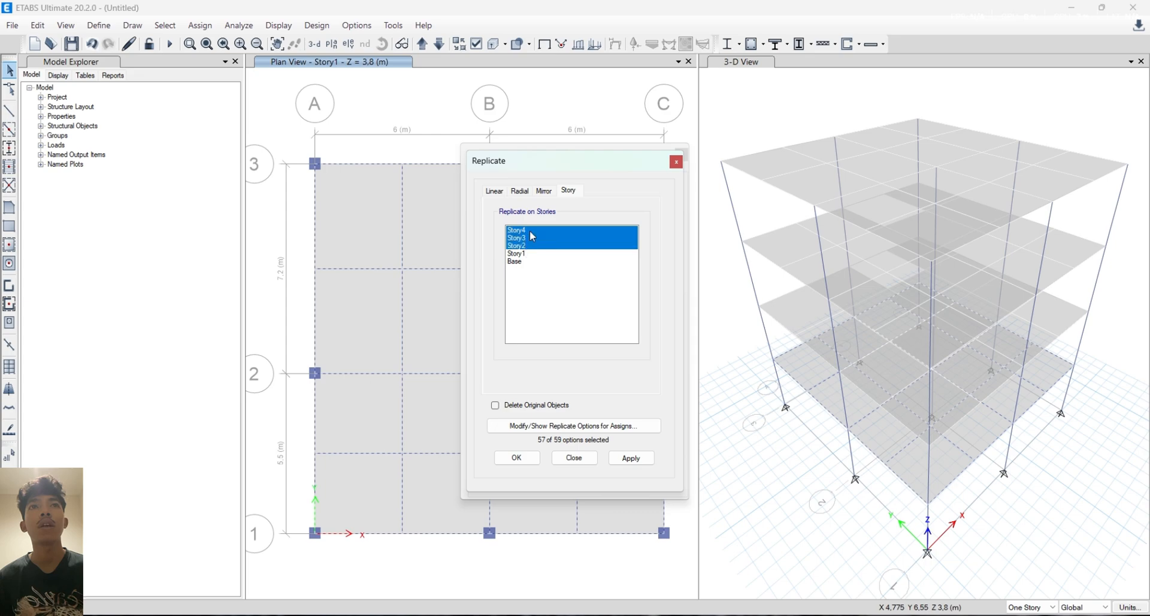
{"action": "left_click", "coordinate": [631, 458]}
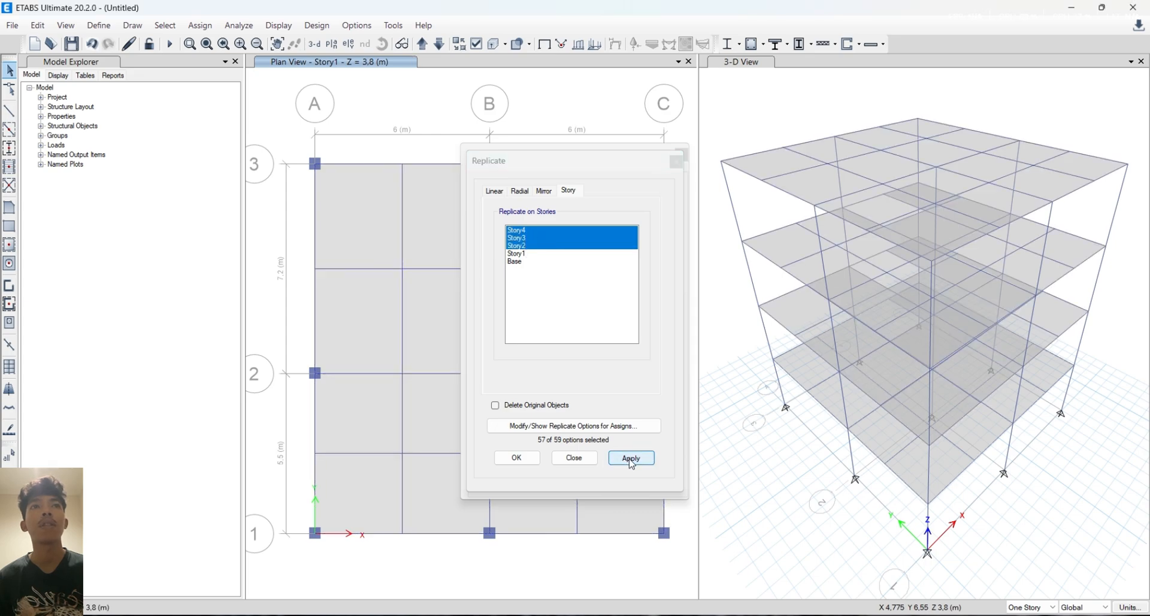
{"action": "left_click", "coordinate": [677, 161]}
{"action": "left_click", "coordinate": [682, 155]}
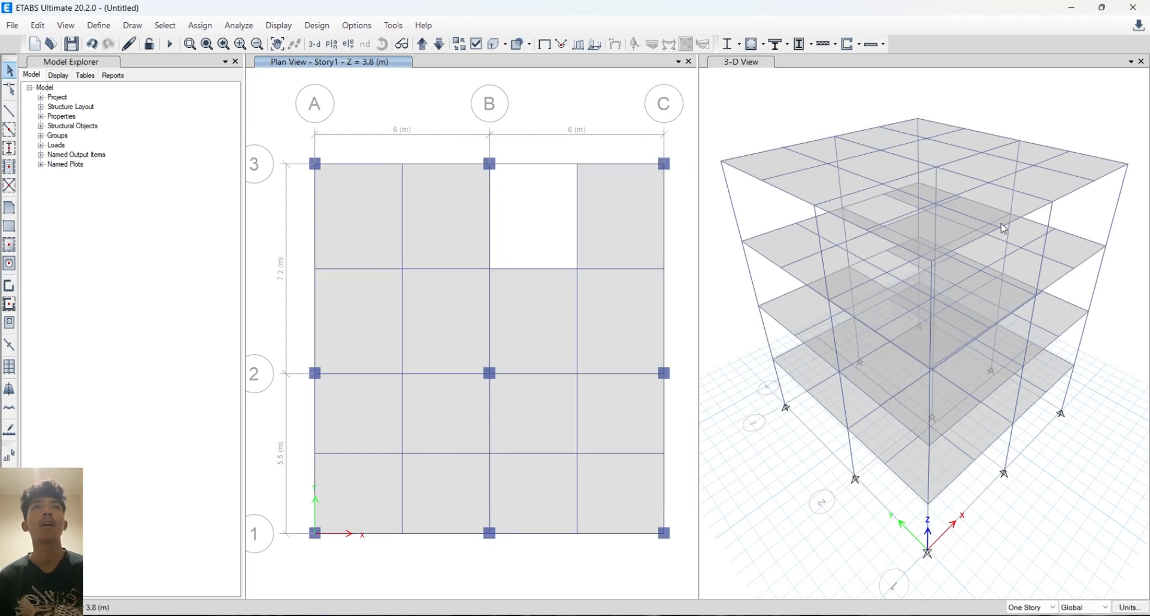
Examine the 3-D model from several angles with extruded sections shown, and return to the unextruded display
{"action": "left_click", "coordinate": [761, 101]}
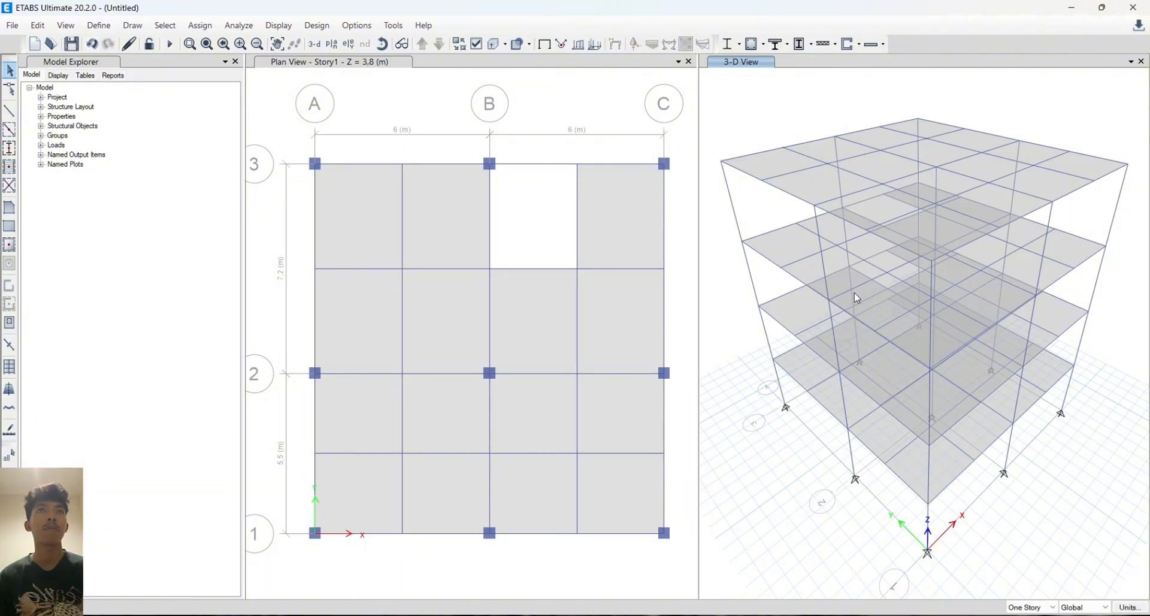
{"action": "left_click_drag", "start_coordinate": [857, 298], "coordinate": [886, 308]}
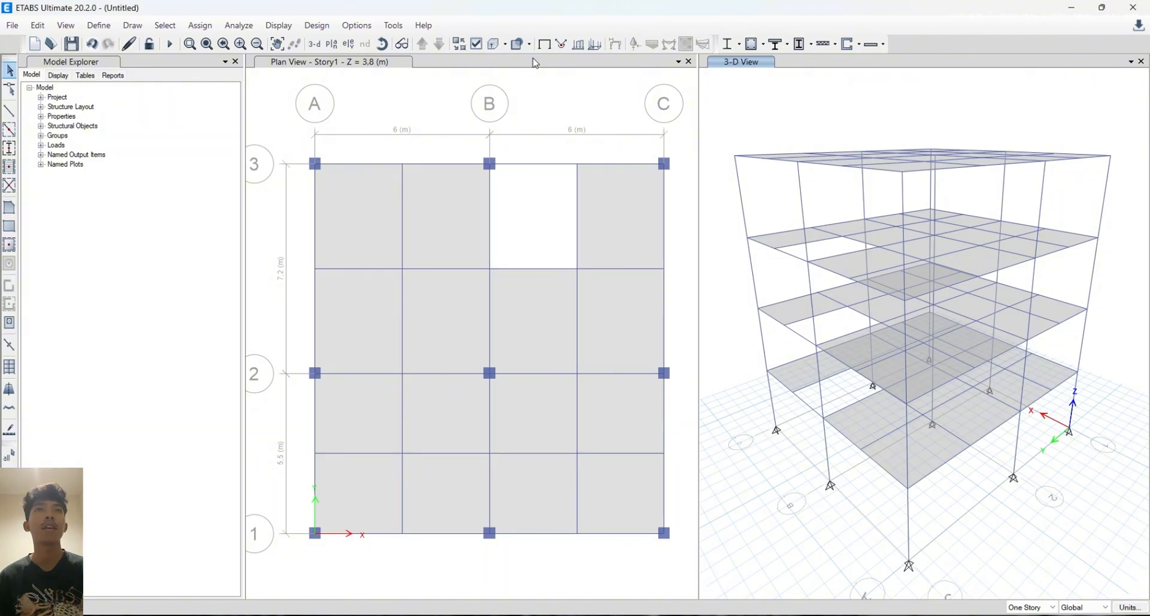
{"action": "left_click", "coordinate": [494, 44]}
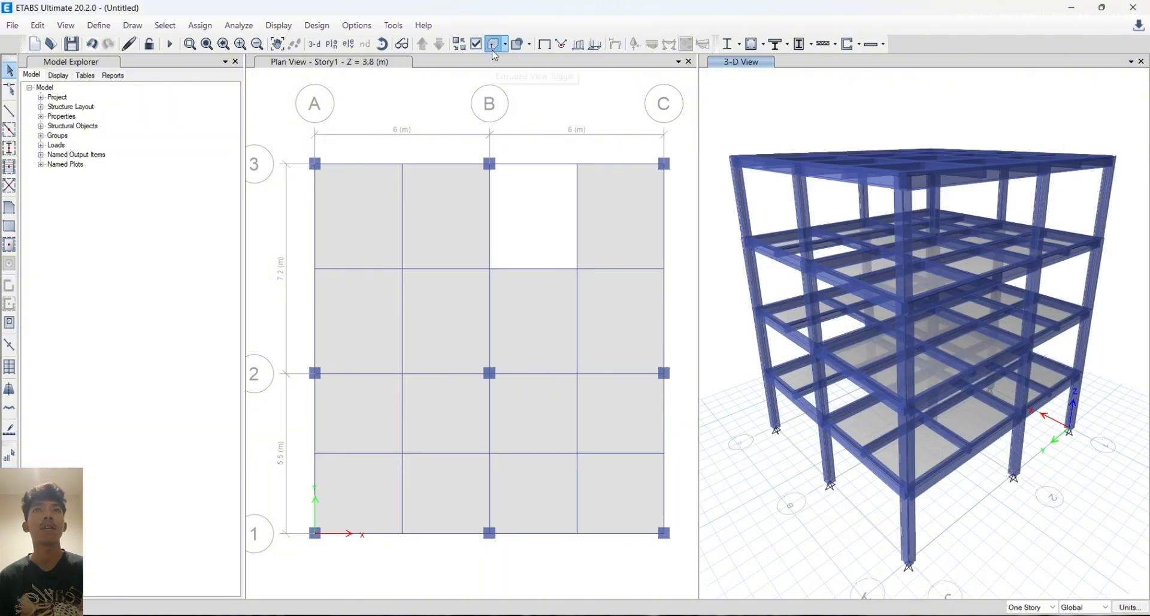
{"action": "left_click_drag", "start_coordinate": [962, 334], "coordinate": [897, 328]}
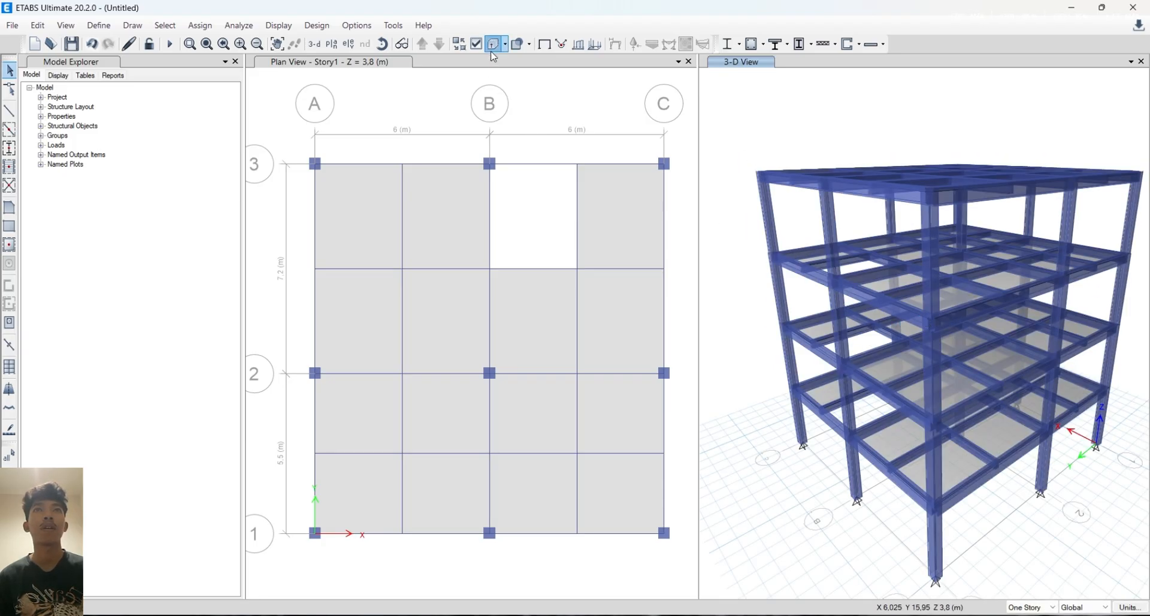
{"action": "left_click", "coordinate": [494, 47]}
{"action": "left_click_drag", "start_coordinate": [892, 288], "coordinate": [928, 283]}
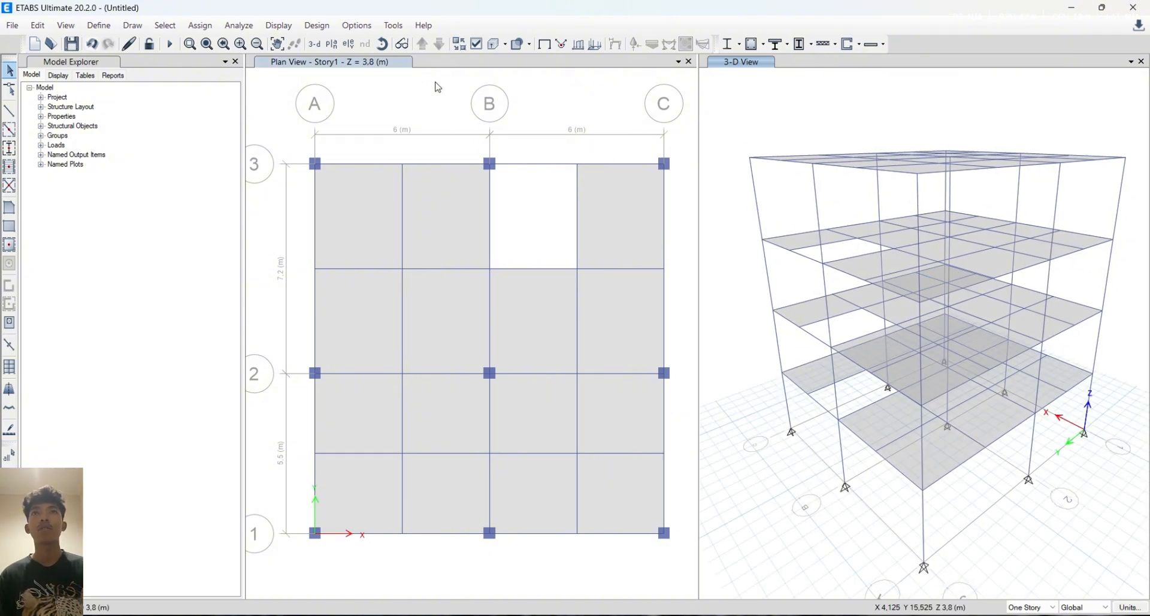
Assign fixed restraints, with all translations and rotations about X, Y and Z, to every joint on the Base story
{"action": "left_click", "coordinate": [439, 44]}
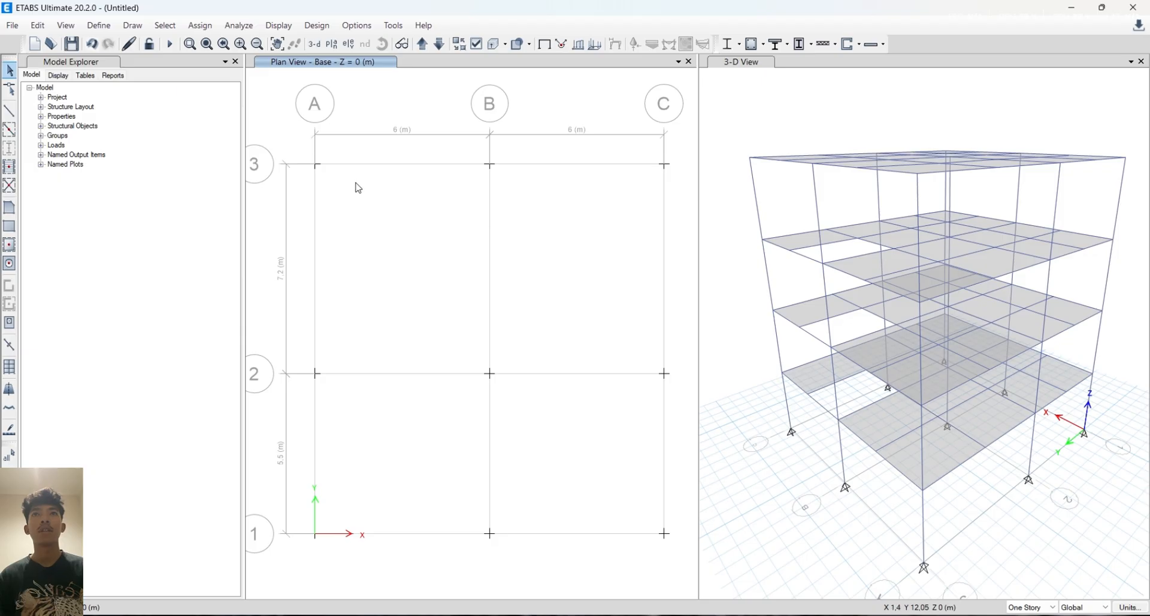
{"action": "left_click_drag", "start_coordinate": [293, 132], "coordinate": [682, 585]}
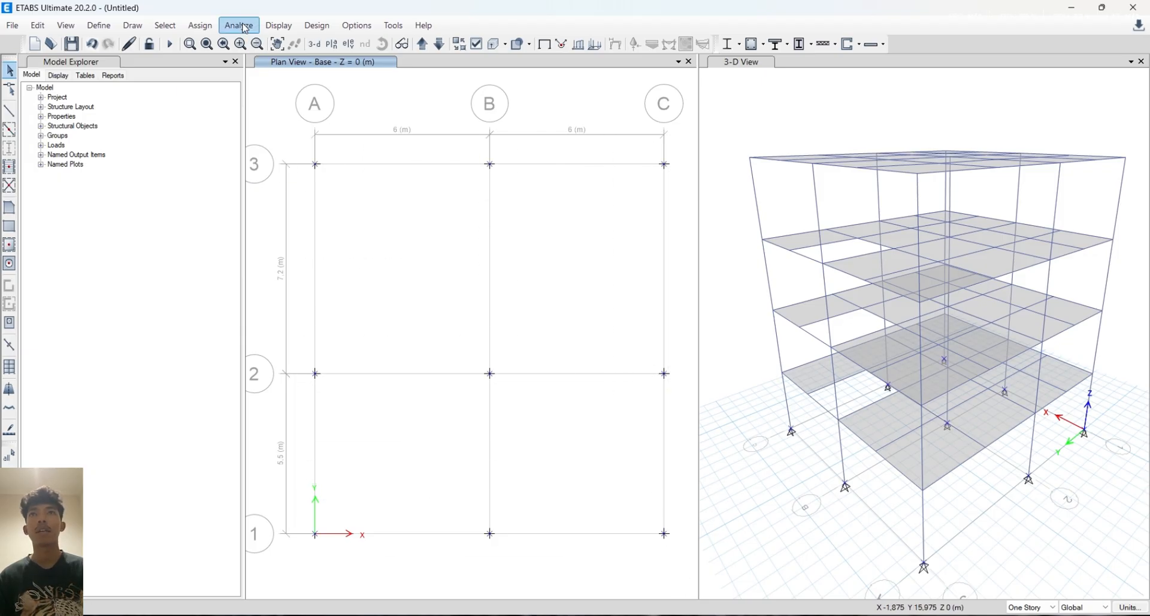
{"action": "left_click", "coordinate": [213, 26]}
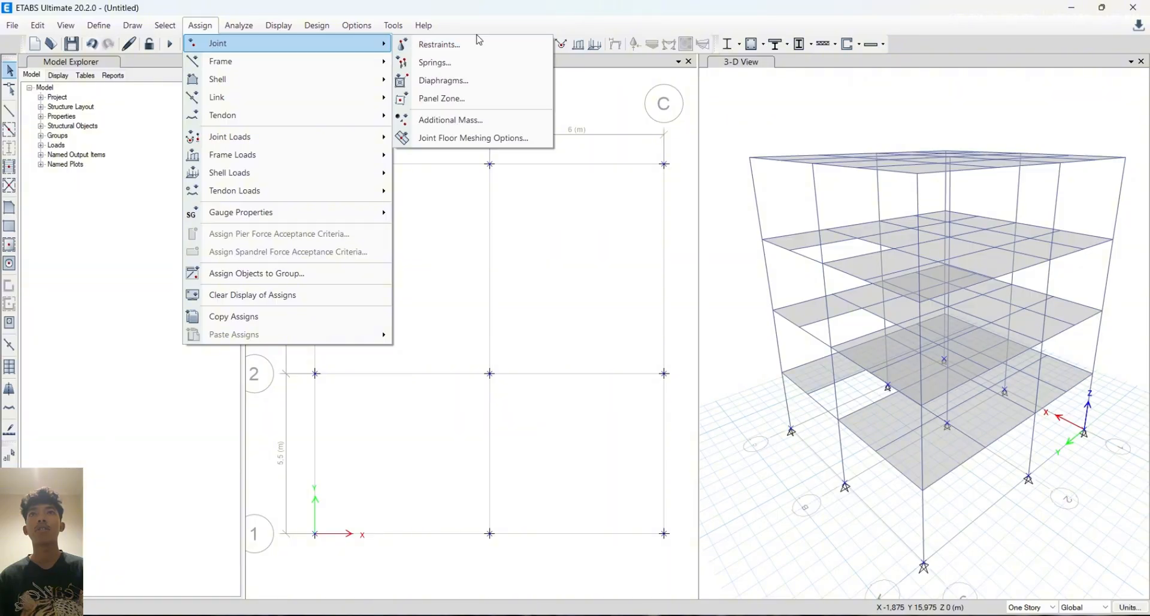
{"action": "left_click", "coordinate": [437, 43]}
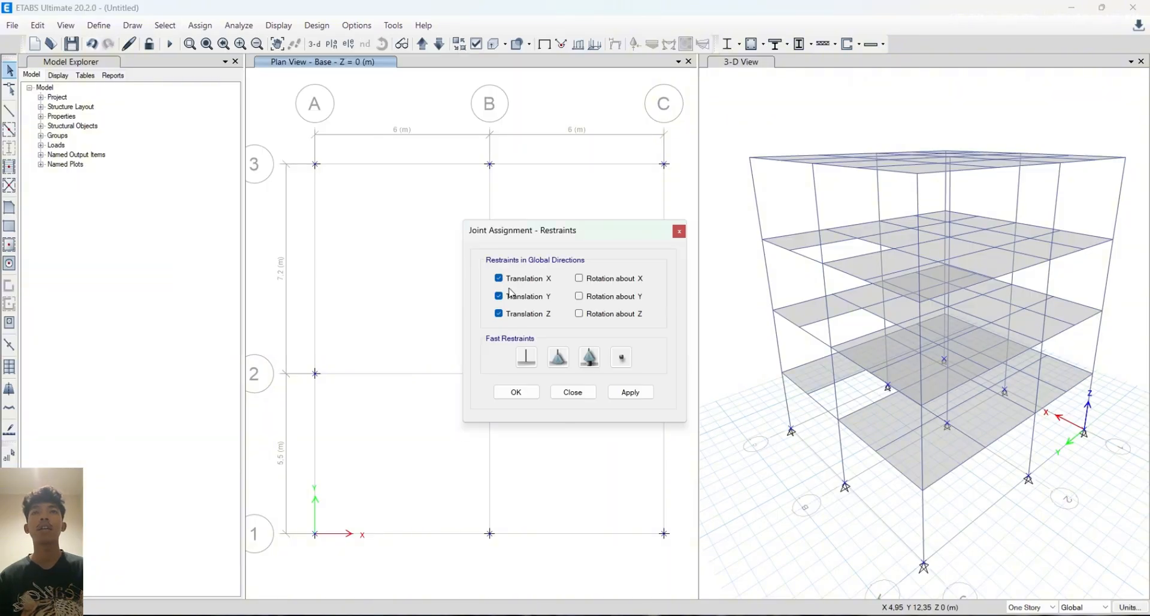
{"action": "left_click", "coordinate": [527, 358]}
{"action": "left_click", "coordinate": [630, 392]}
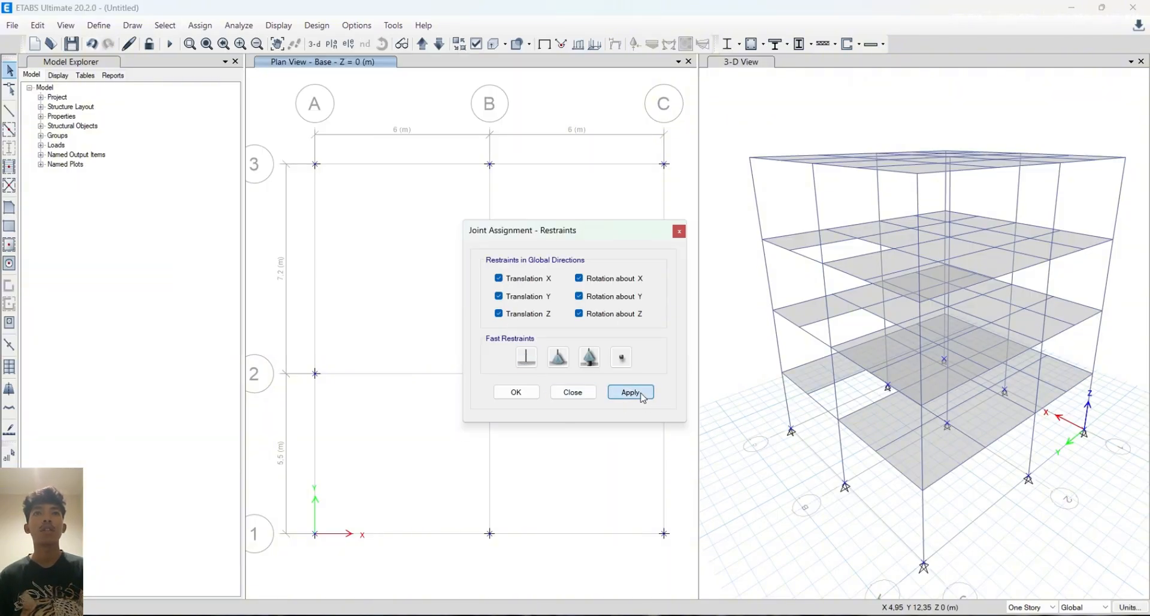
{"action": "left_click", "coordinate": [849, 367]}
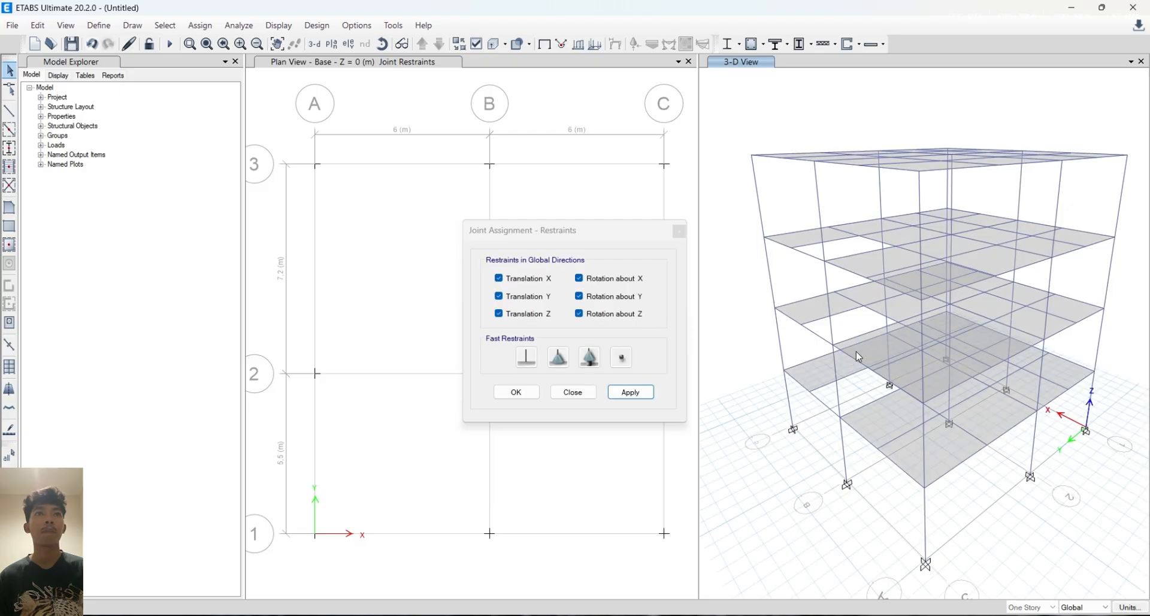
{"action": "left_click", "coordinate": [515, 393]}
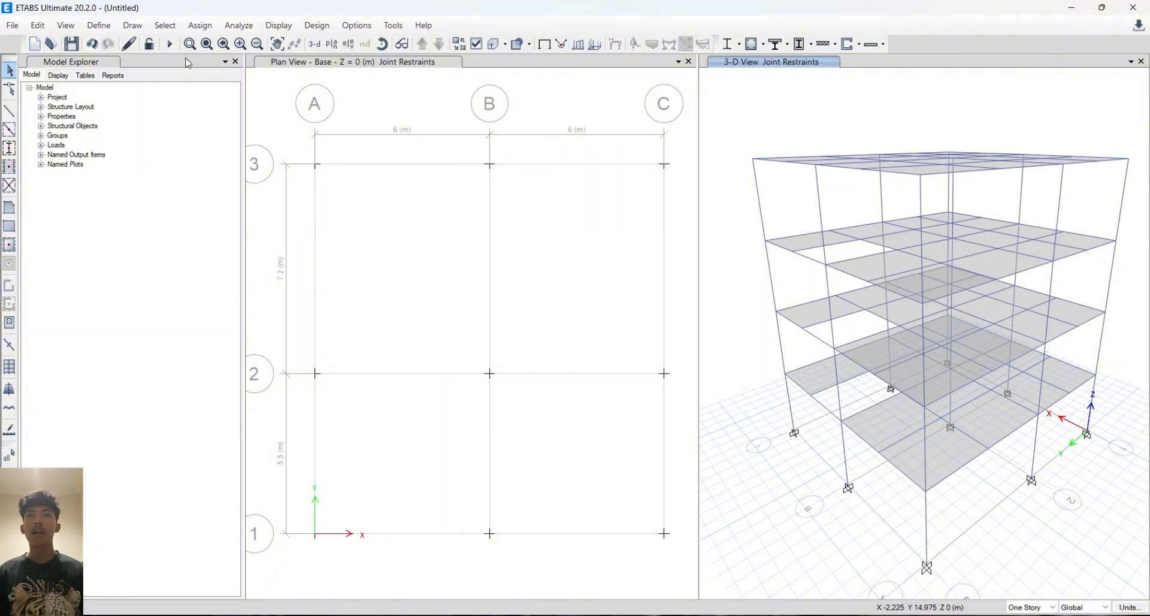
Select the Story1 column at grid B-3 for linear replication and pick a 3 m X offset to the adjacent beam joint
{"action": "middle_click_drag", "start_coordinate": [813, 337], "coordinate": [804, 287]}
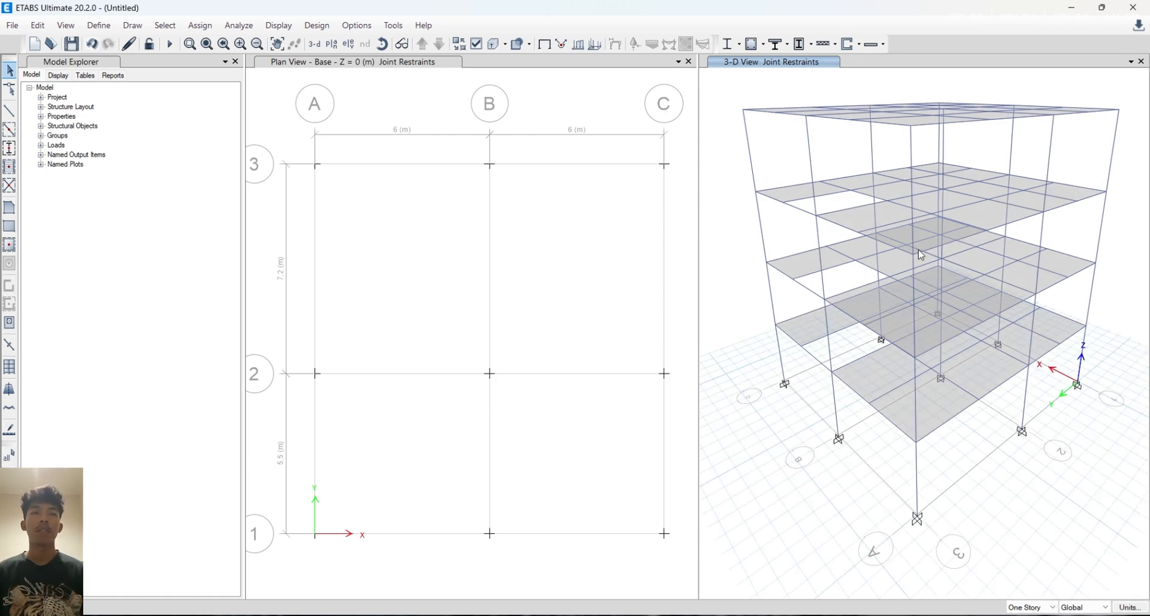
{"action": "scroll", "coordinate": [911, 281], "scroll_direction": "up", "scroll_amount": 6}
{"action": "middle_click_drag", "start_coordinate": [986, 339], "coordinate": [969, 348]}
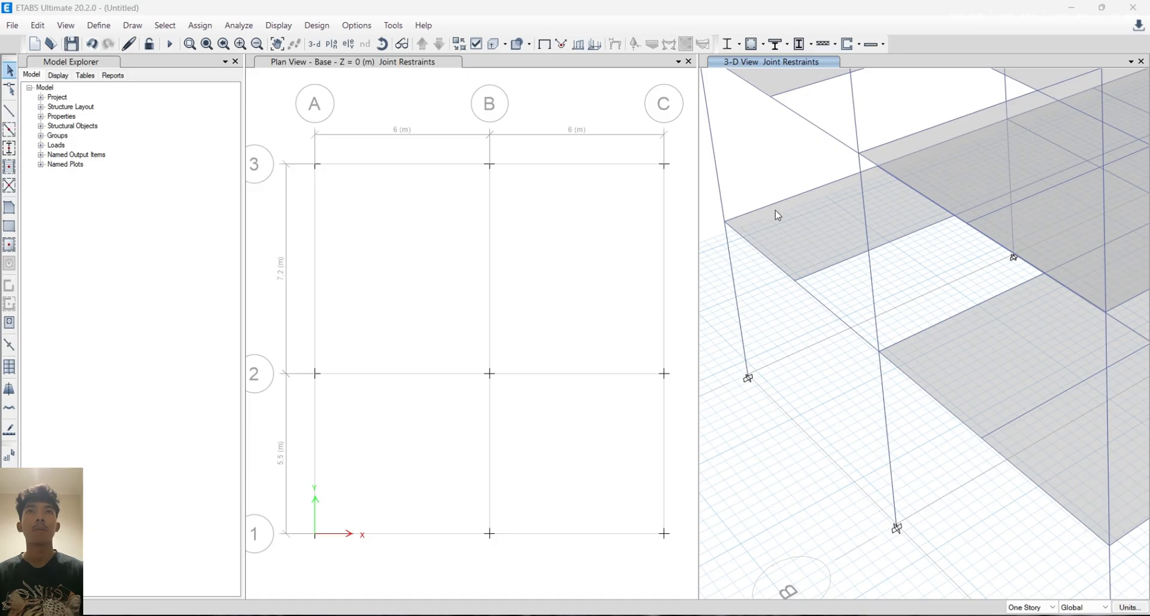
{"action": "middle_click_drag", "start_coordinate": [873, 232], "coordinate": [849, 220]}
{"action": "left_click", "coordinate": [382, 44]}
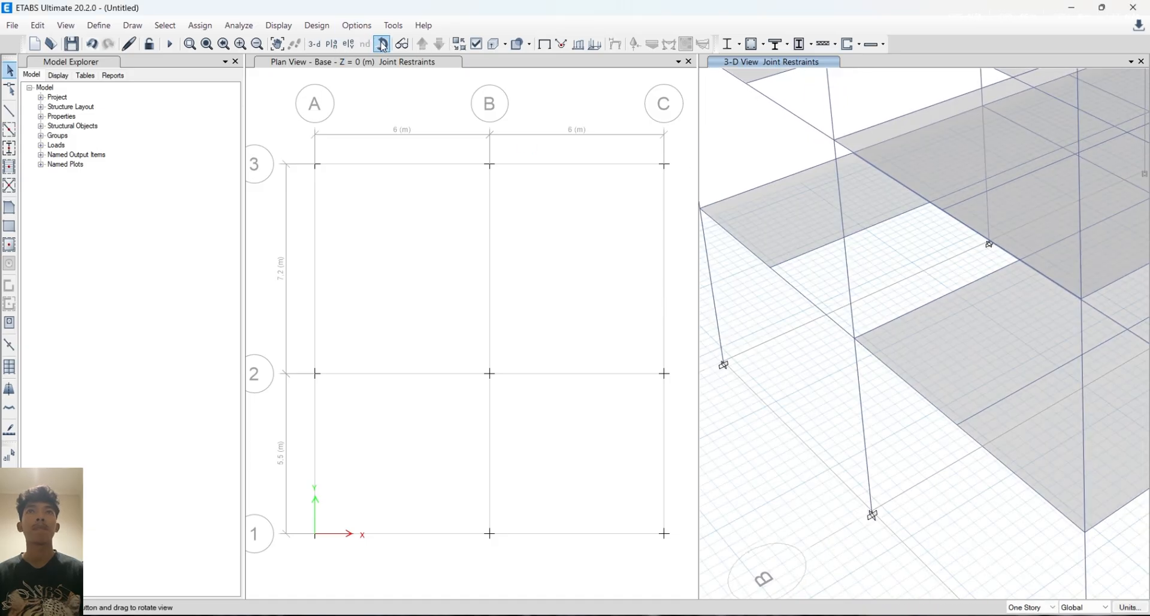
{"action": "left_click_drag", "start_coordinate": [1004, 376], "coordinate": [1012, 316]}
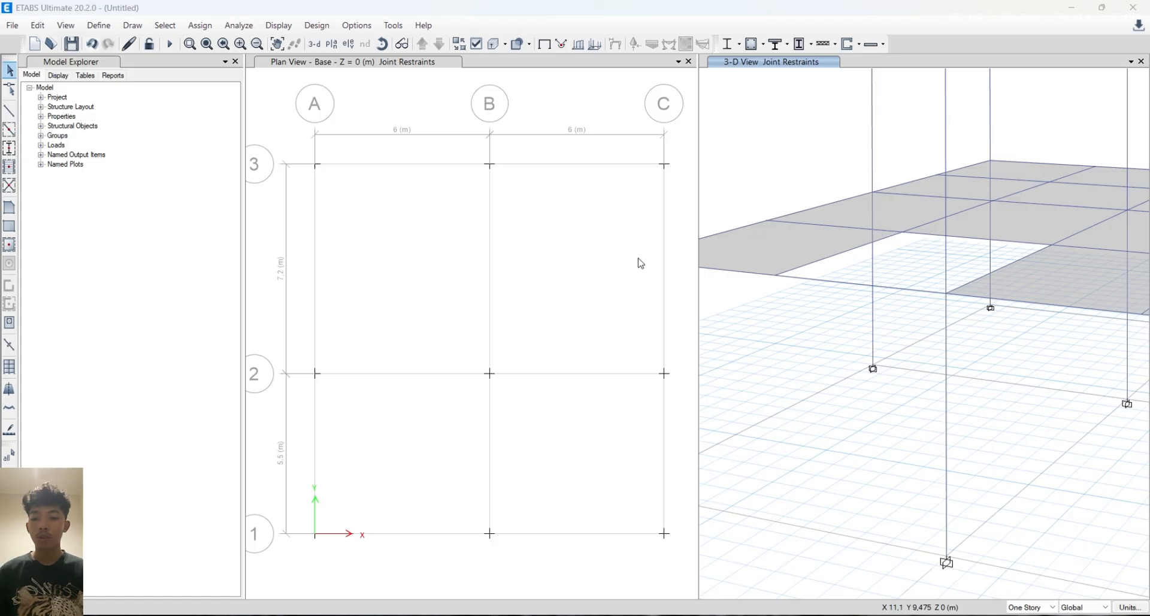
{"action": "key", "text": "ctrl+r"}
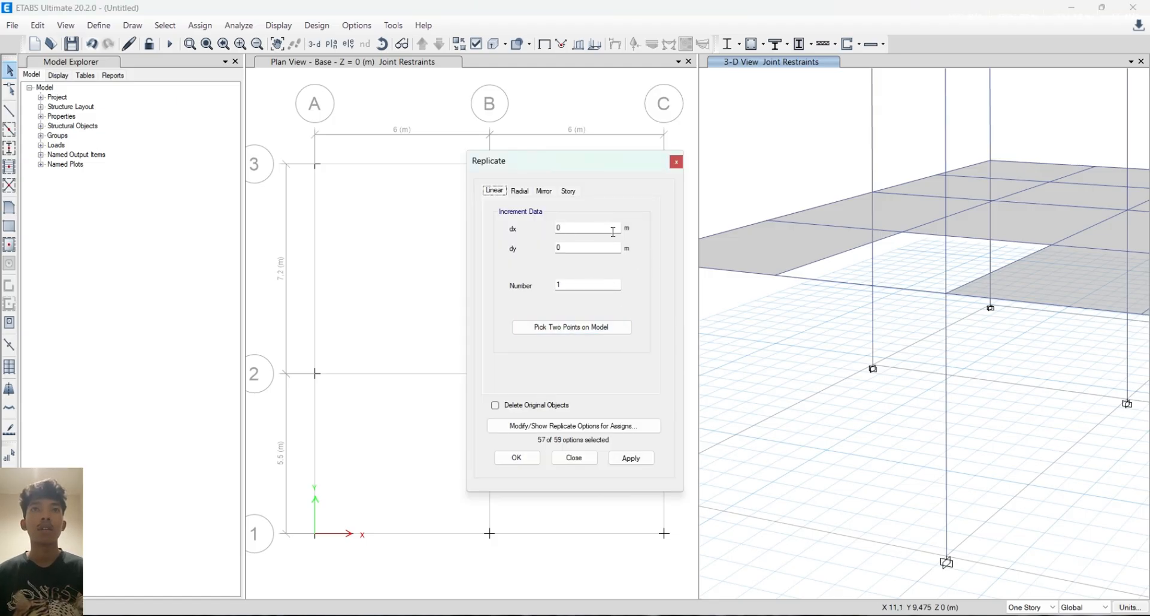
{"action": "left_click", "coordinate": [948, 408]}
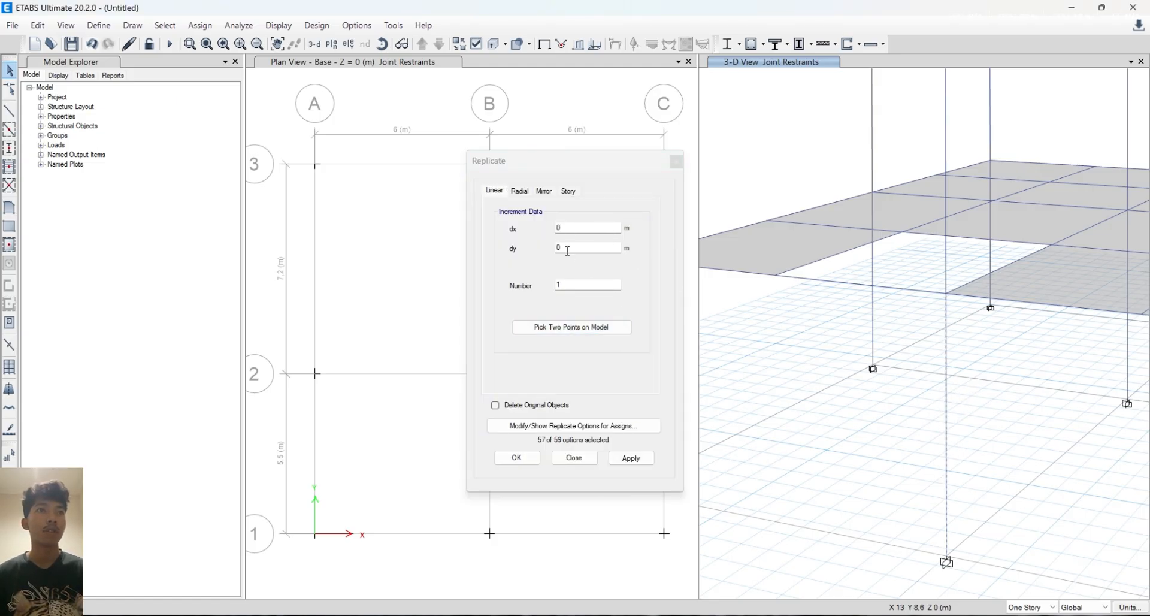
{"action": "left_click", "coordinate": [620, 331]}
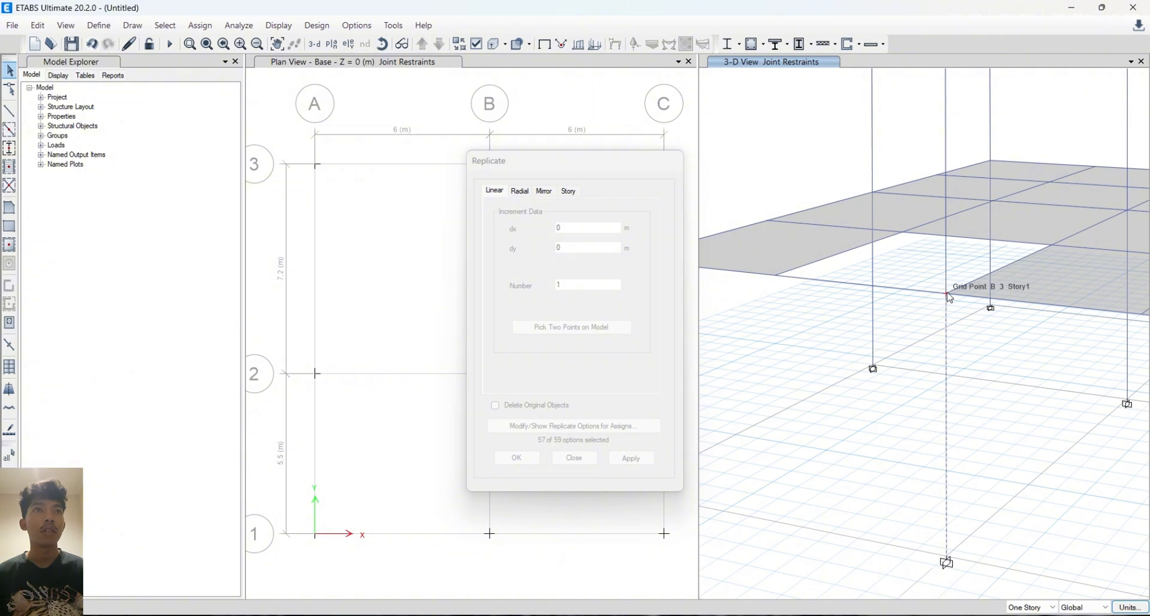
{"action": "left_click", "coordinate": [948, 294]}
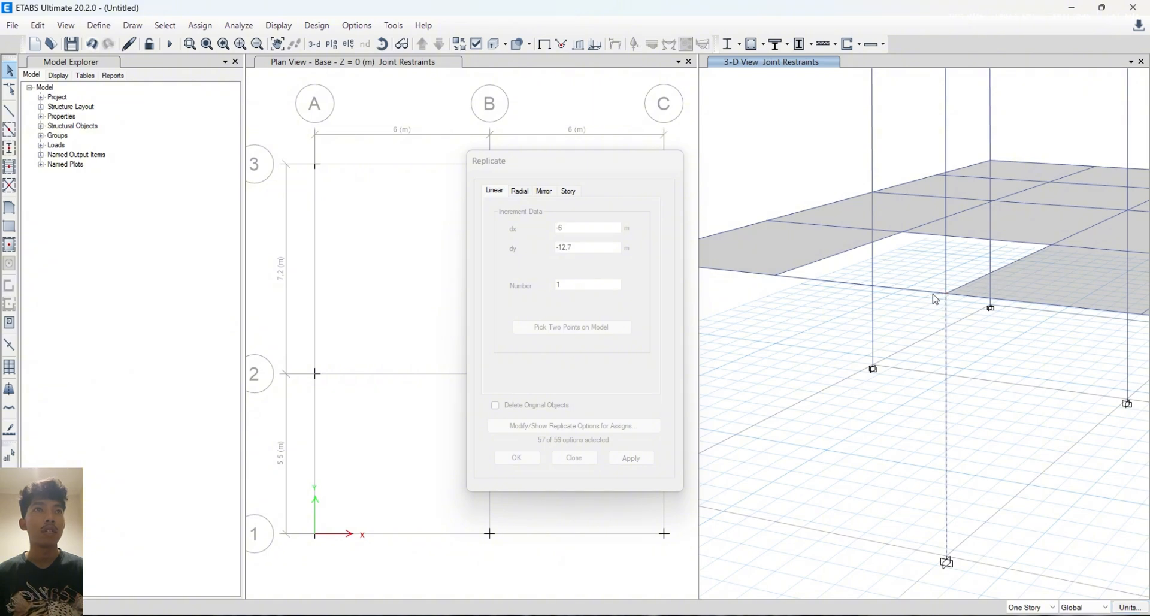
{"action": "left_click", "coordinate": [776, 276]}
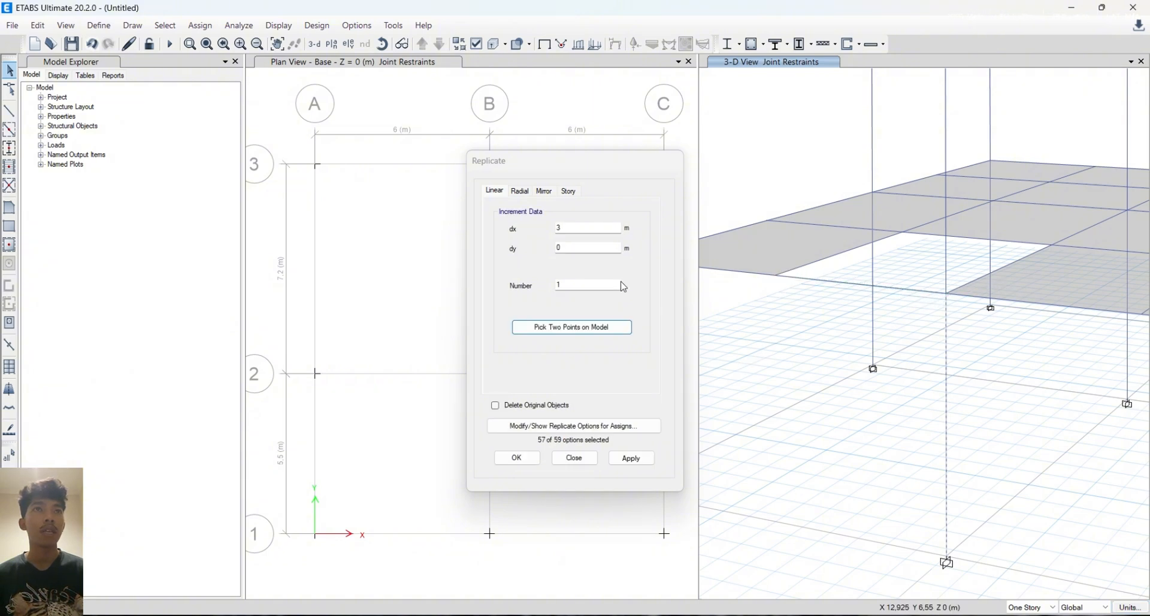
Try to replicate the column linearly with dx 1.5 m, dy 0 m and number 2
{"action": "left_click", "coordinate": [582, 227]}
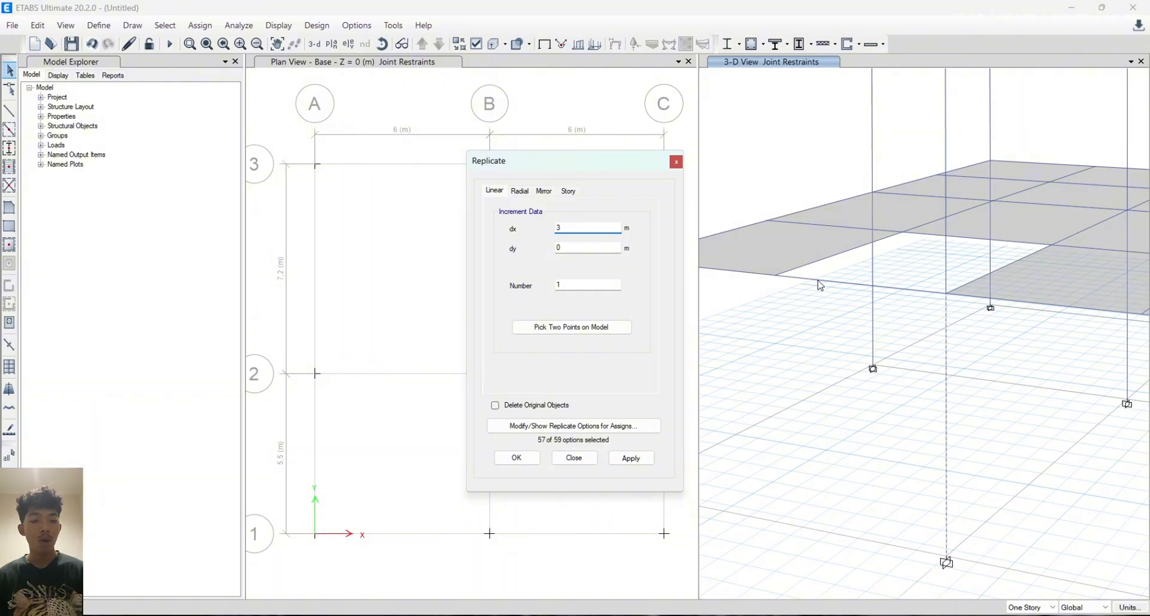
{"action": "double_click", "coordinate": [576, 284]}
{"action": "key", "text": "BackSpace"}
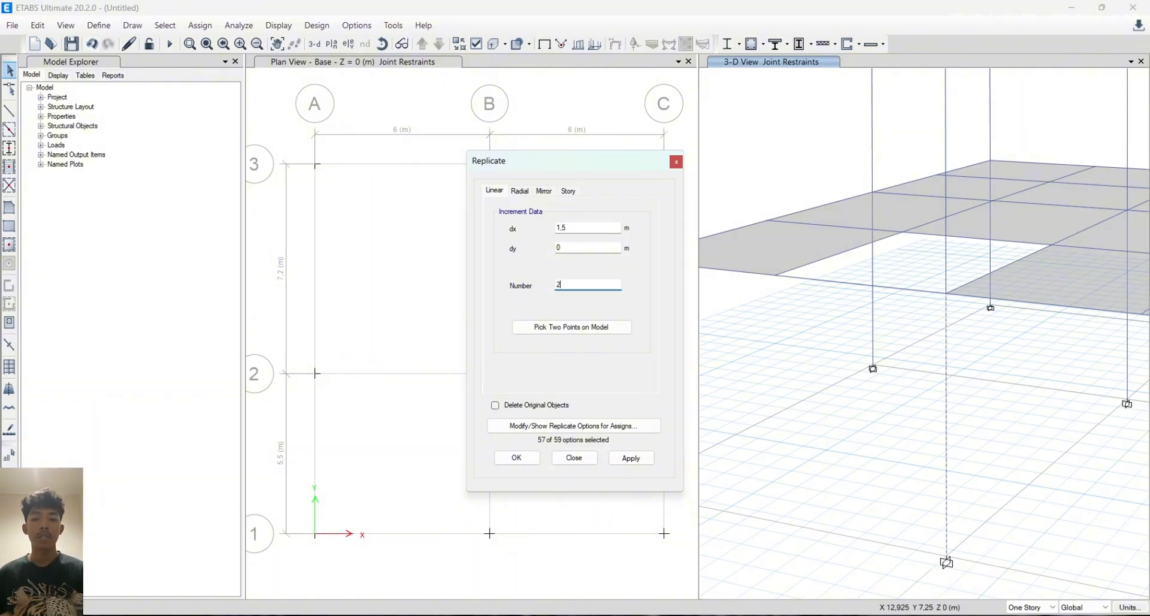
{"action": "type", "text": "2"}
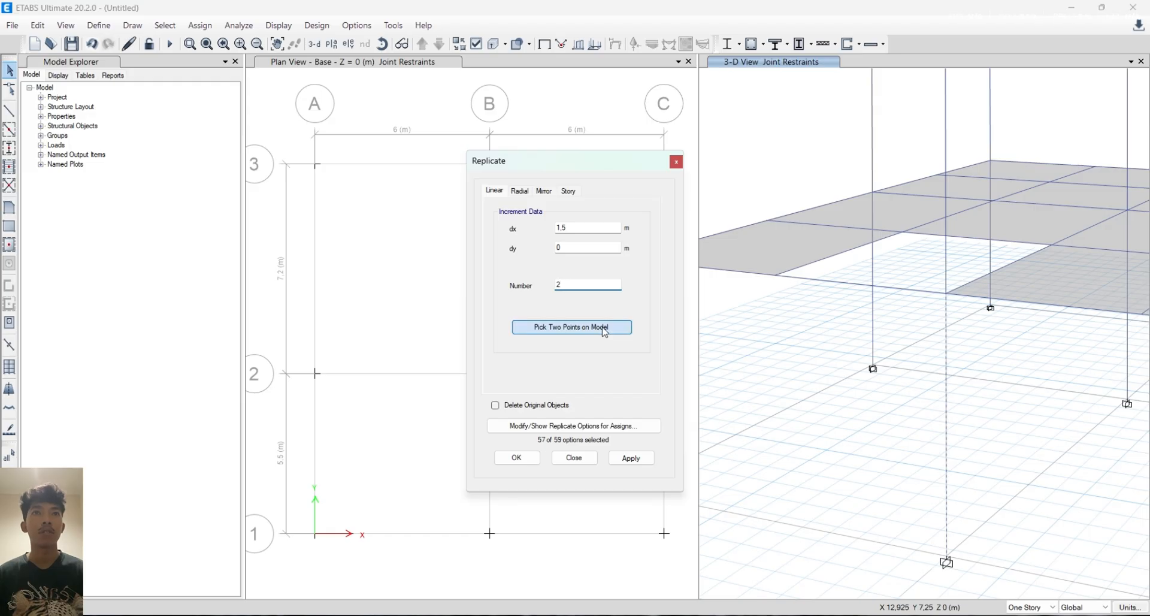
{"action": "left_click", "coordinate": [604, 329]}
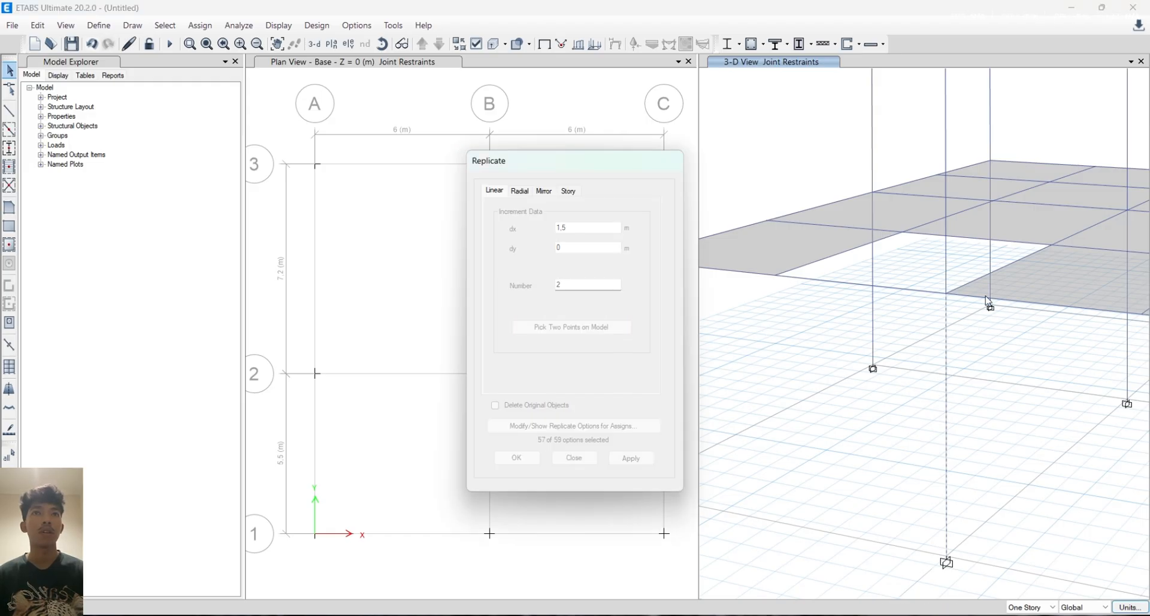
{"action": "left_click", "coordinate": [945, 293]}
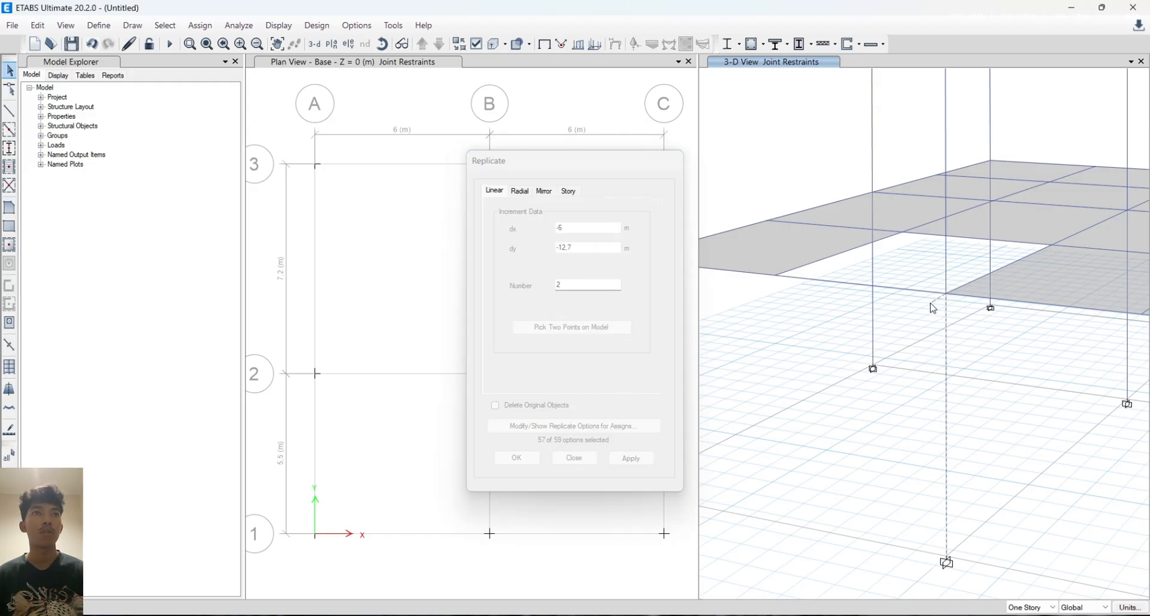
{"action": "left_click", "coordinate": [951, 299]}
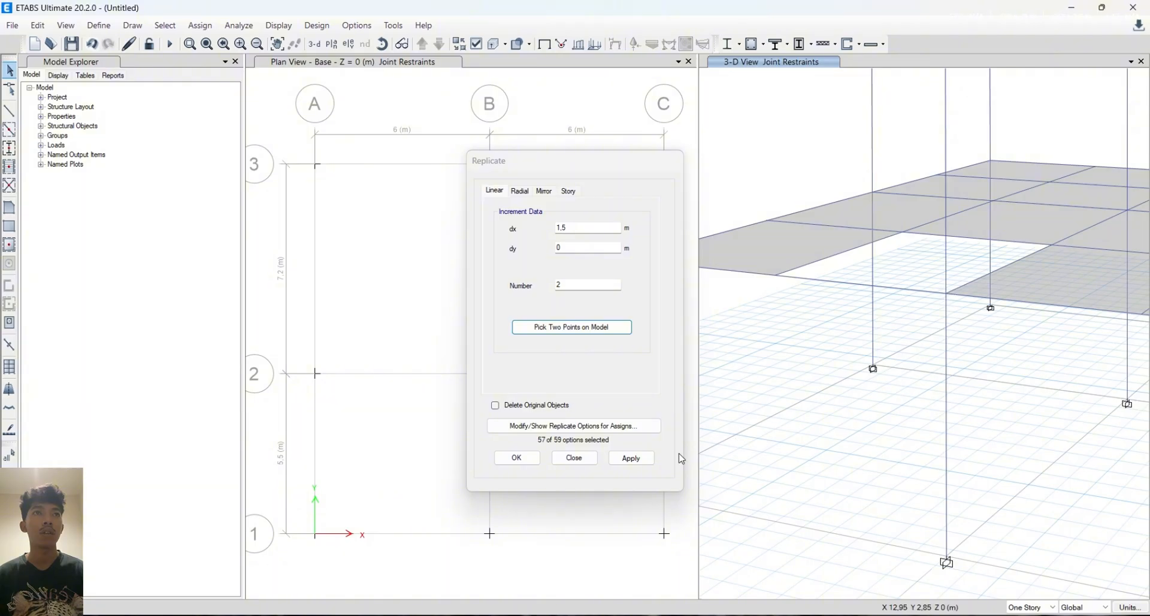
{"action": "left_click", "coordinate": [650, 461]}
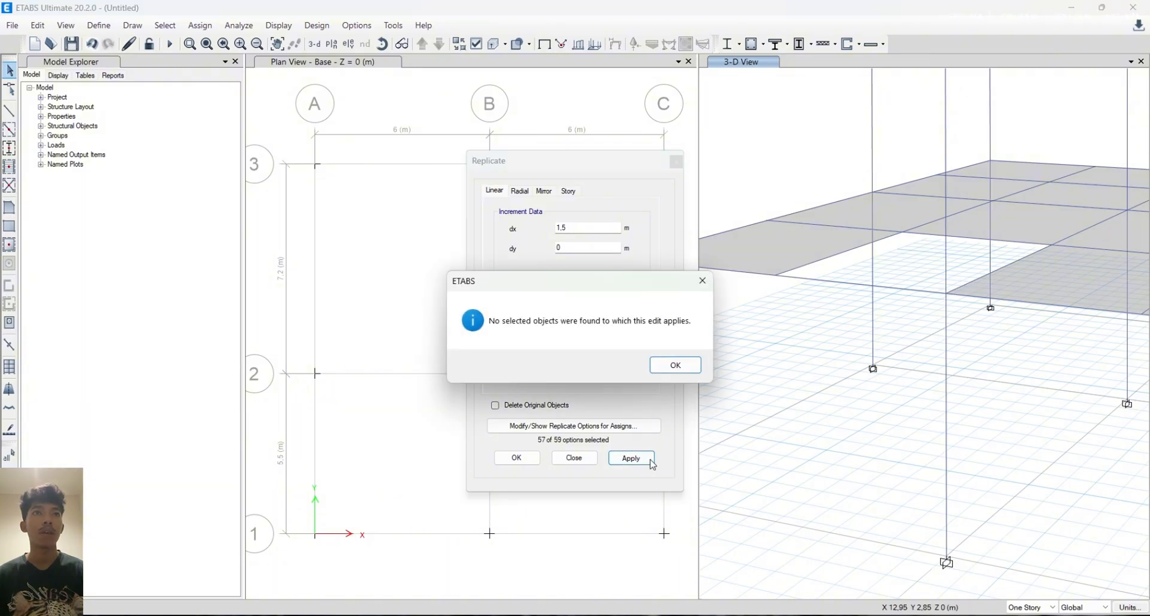
{"action": "left_click", "coordinate": [699, 363]}
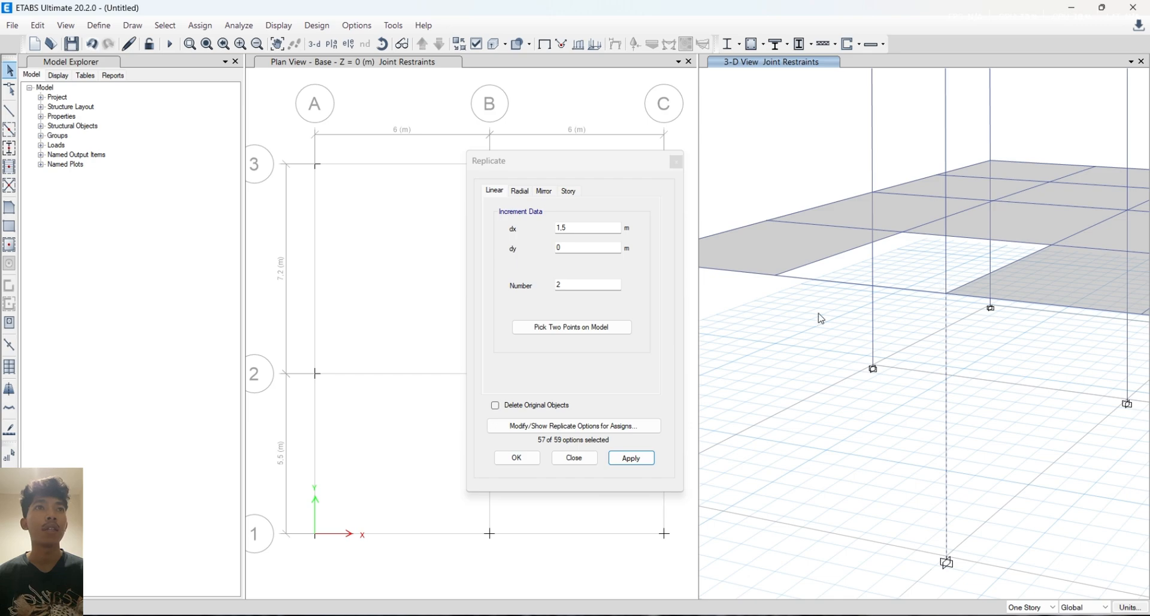
Try to replicate the reselected column with number 2, picking its top and the adjacent beam joint for dx 3 m
{"action": "left_click", "coordinate": [623, 328]}
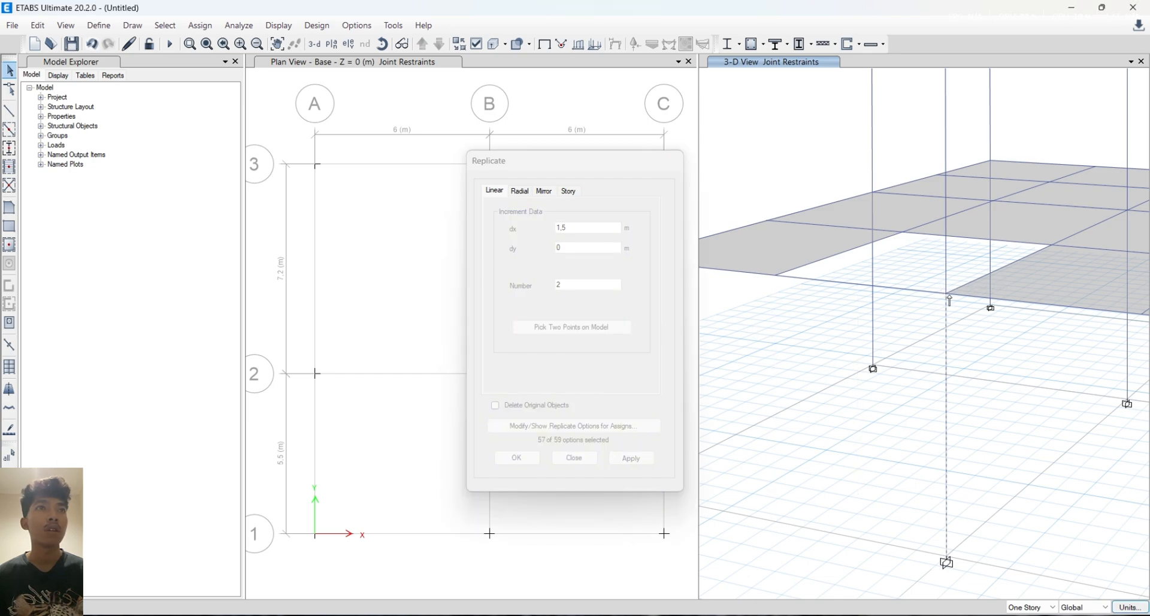
{"action": "left_click", "coordinate": [947, 293]}
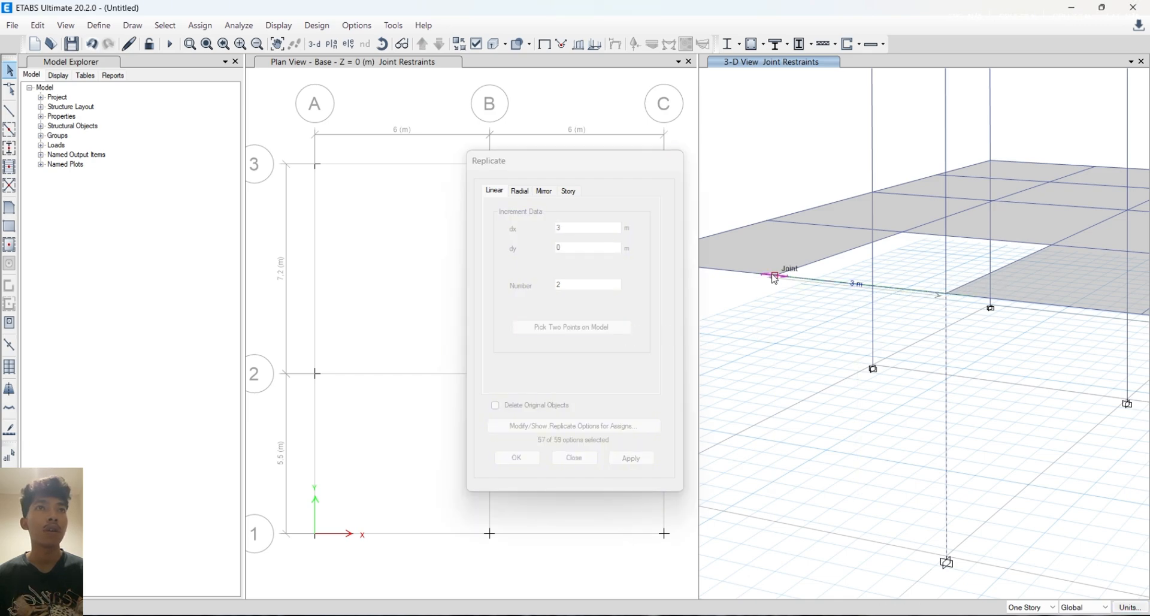
{"action": "left_click", "coordinate": [775, 277]}
{"action": "left_click", "coordinate": [634, 460]}
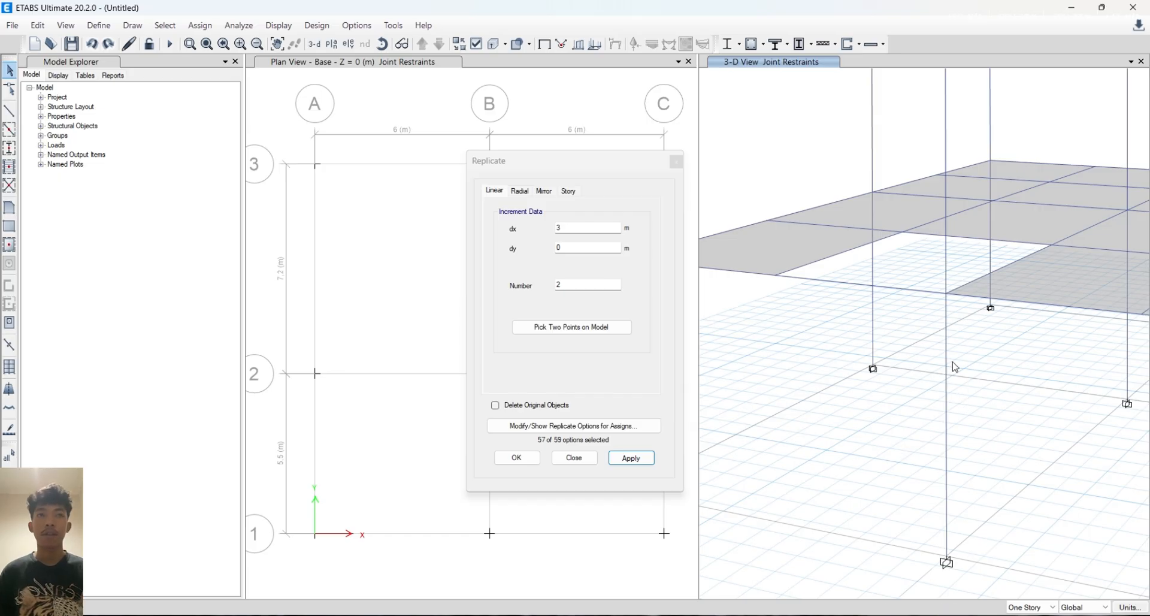
Replicate the grid B-3 column linearly with dx 3 m, dy 1 m and number 2, and undo the replication
{"action": "left_click_drag", "start_coordinate": [983, 368], "coordinate": [925, 409]}
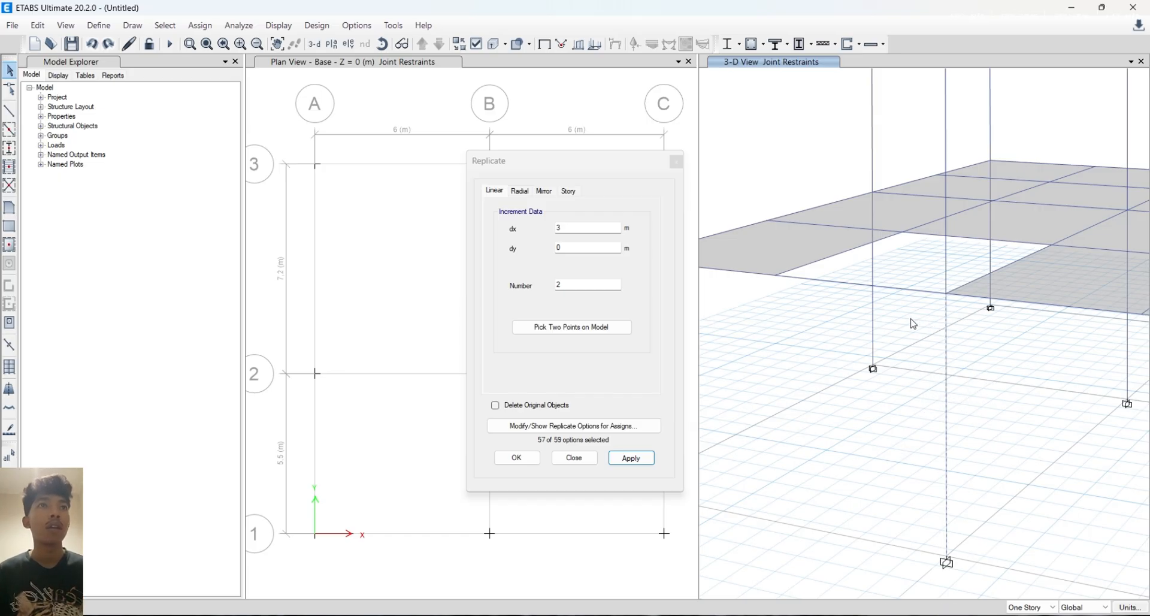
{"action": "left_click", "coordinate": [620, 329]}
{"action": "left_click", "coordinate": [947, 294]}
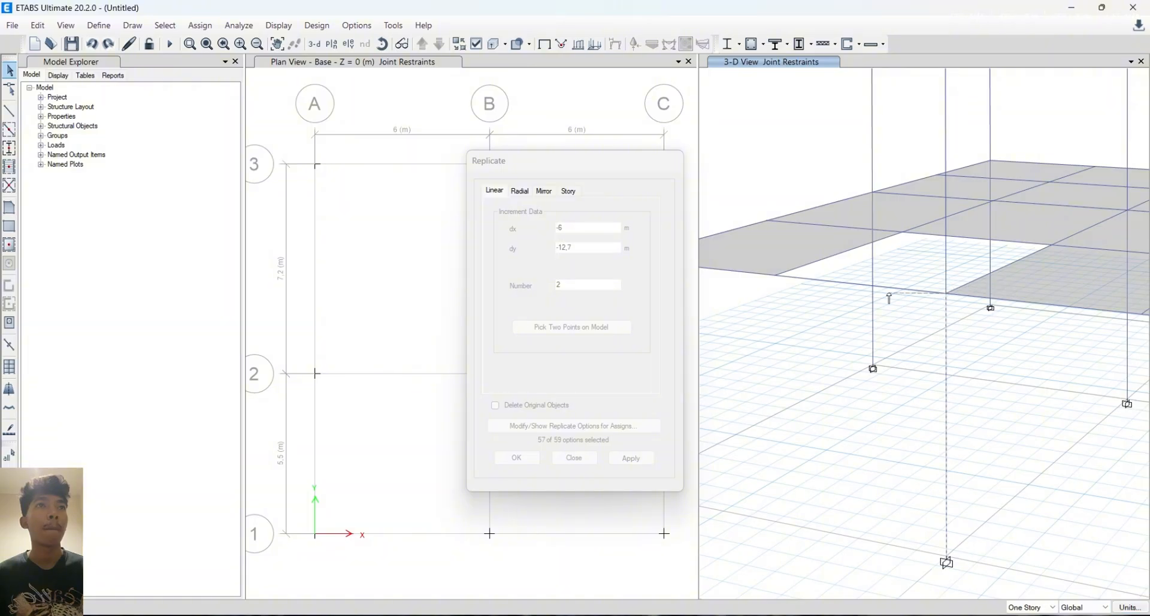
{"action": "left_click", "coordinate": [774, 278]}
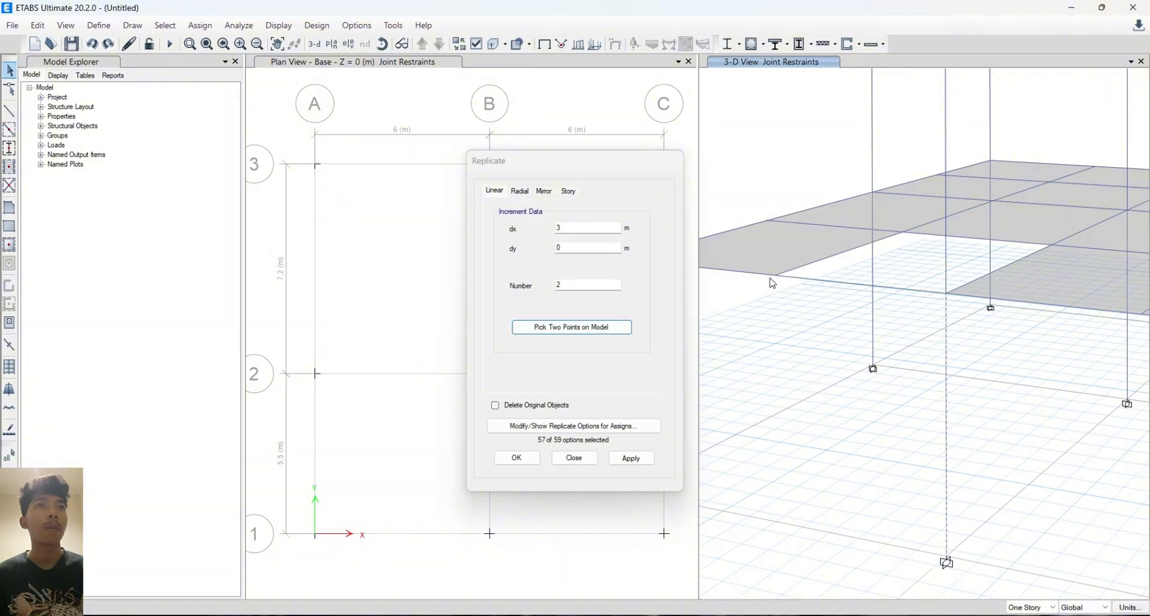
{"action": "double_click", "coordinate": [557, 248]}
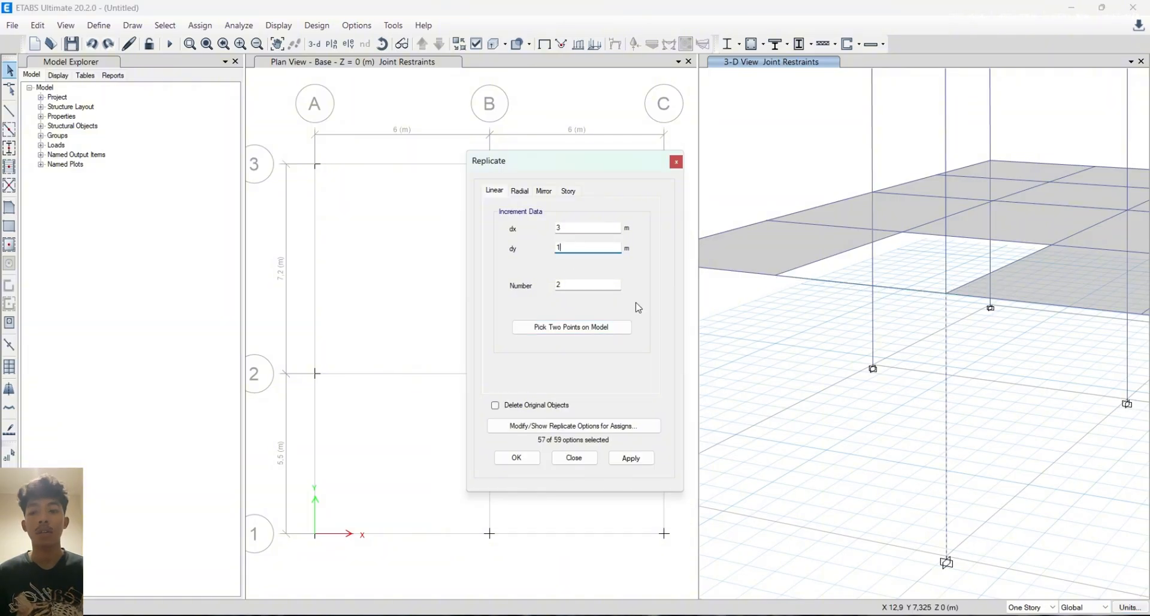
{"action": "left_click", "coordinate": [641, 465]}
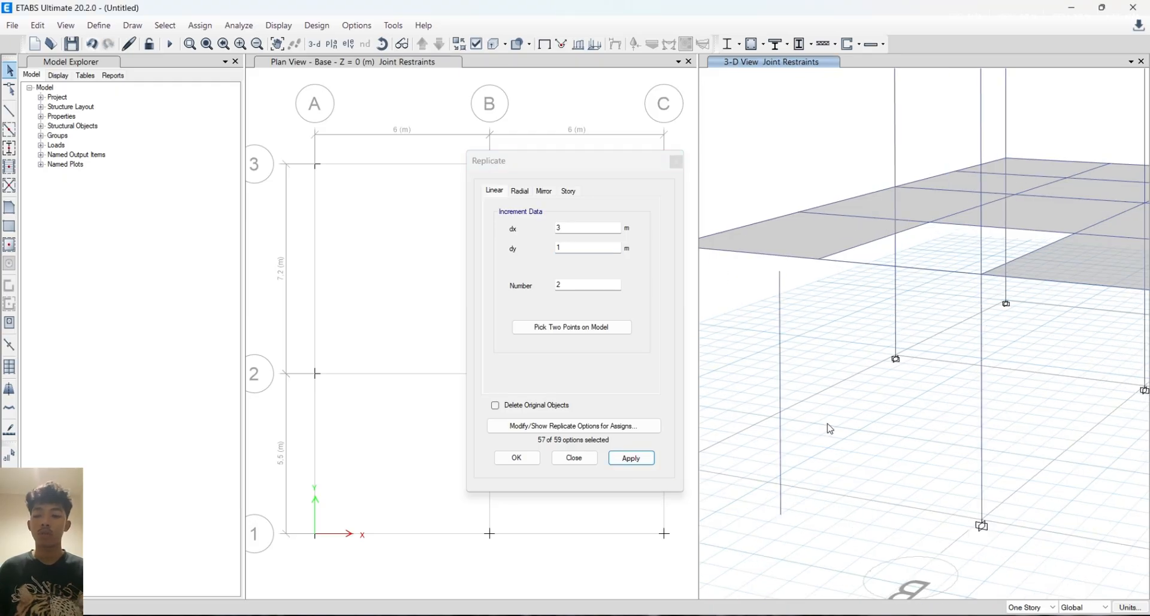
{"action": "key", "text": "ctrl+z"}
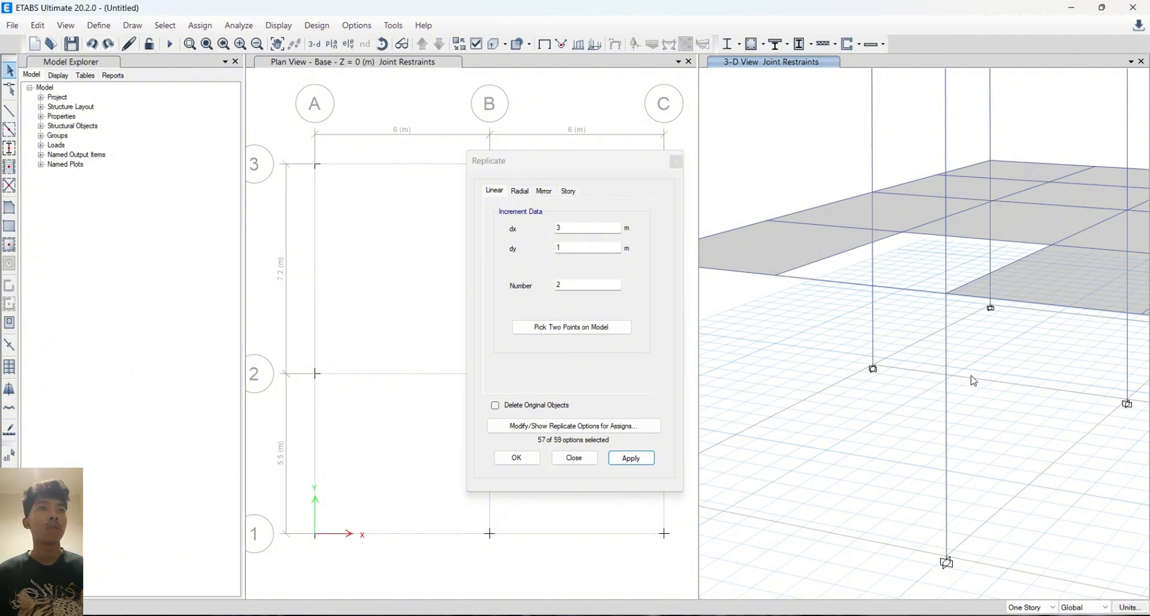
Replicate the grid B-3 Story1 column linearly with dx 1.5 m, dy 0 m and number 2, picking the offset between beam joints
{"action": "left_click_drag", "start_coordinate": [973, 376], "coordinate": [923, 413]}
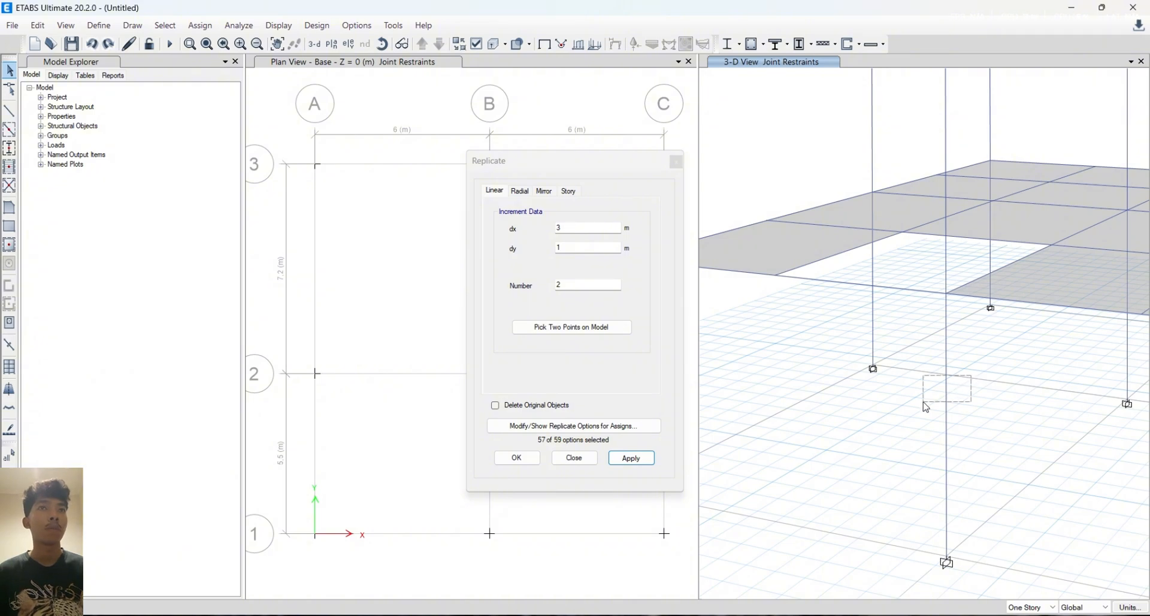
{"action": "left_click", "coordinate": [608, 328]}
{"action": "left_click", "coordinate": [947, 296]}
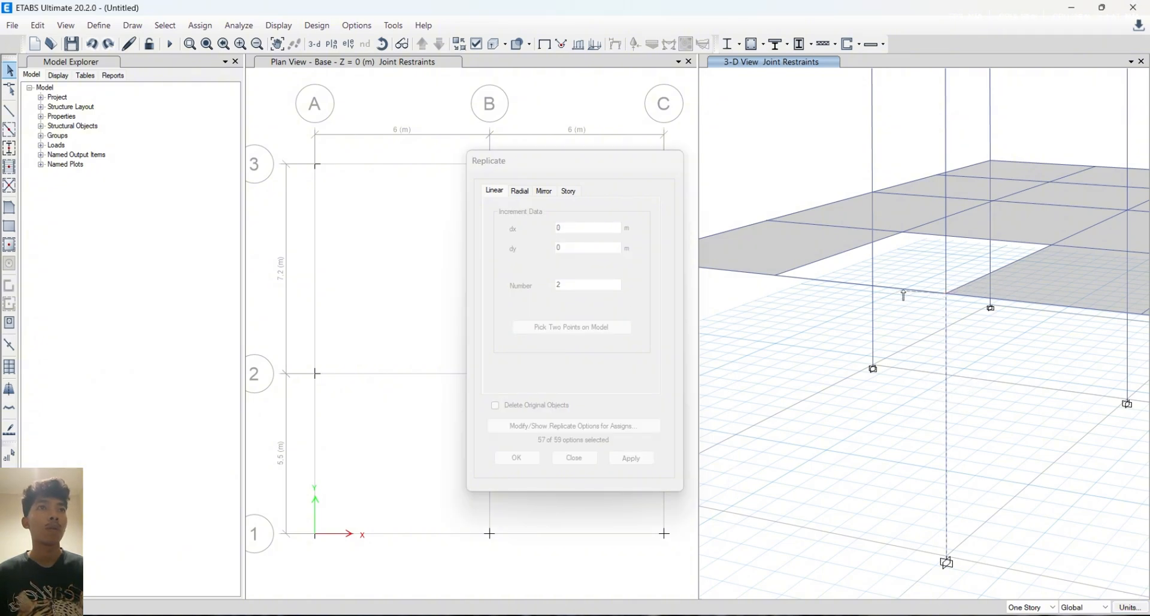
{"action": "left_click", "coordinate": [776, 276]}
{"action": "left_click", "coordinate": [595, 226]}
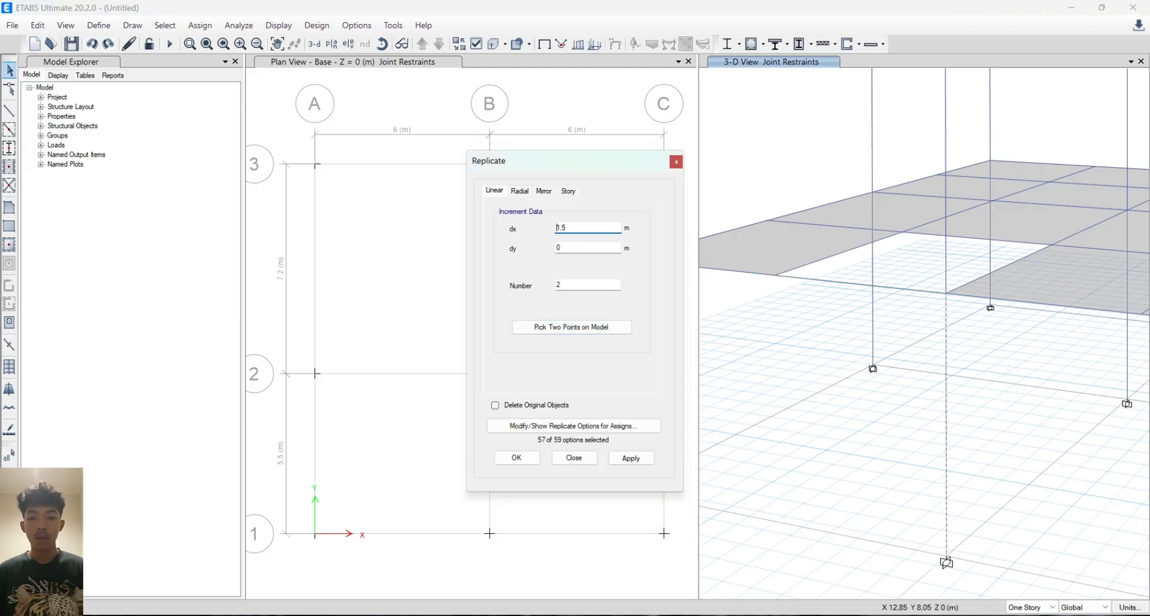
{"action": "left_click", "coordinate": [566, 284]}
{"action": "left_click", "coordinate": [632, 459]}
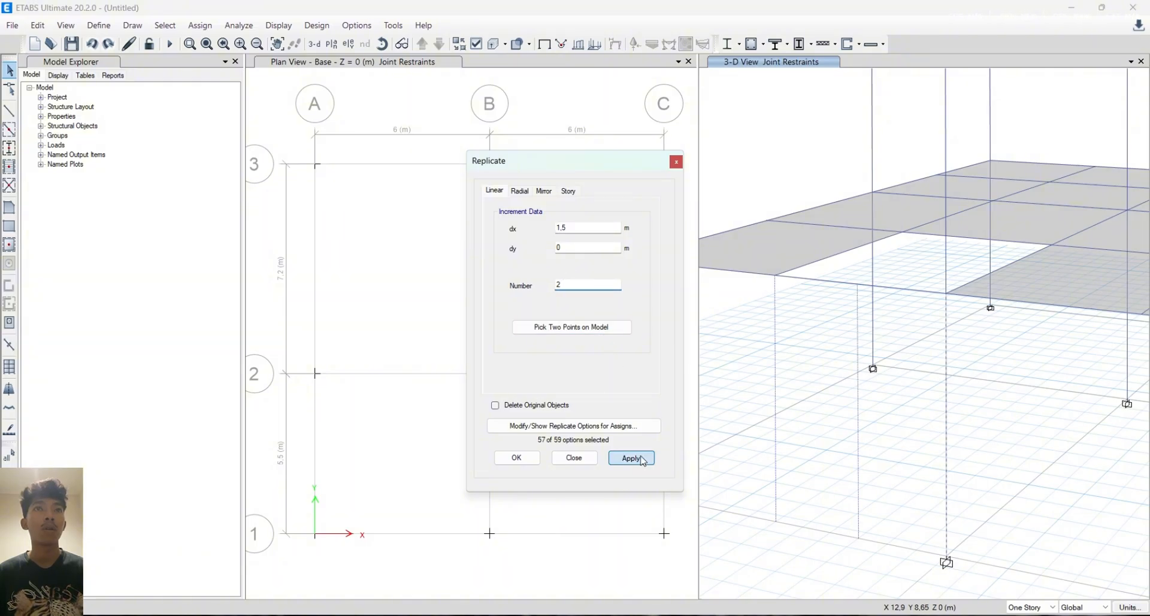
Reselect the grid B-3 Story1 column and set the linear replication to dx 0 m, dy -1.5 m and number 1
{"action": "middle_click_drag", "start_coordinate": [976, 424], "coordinate": [971, 428]}
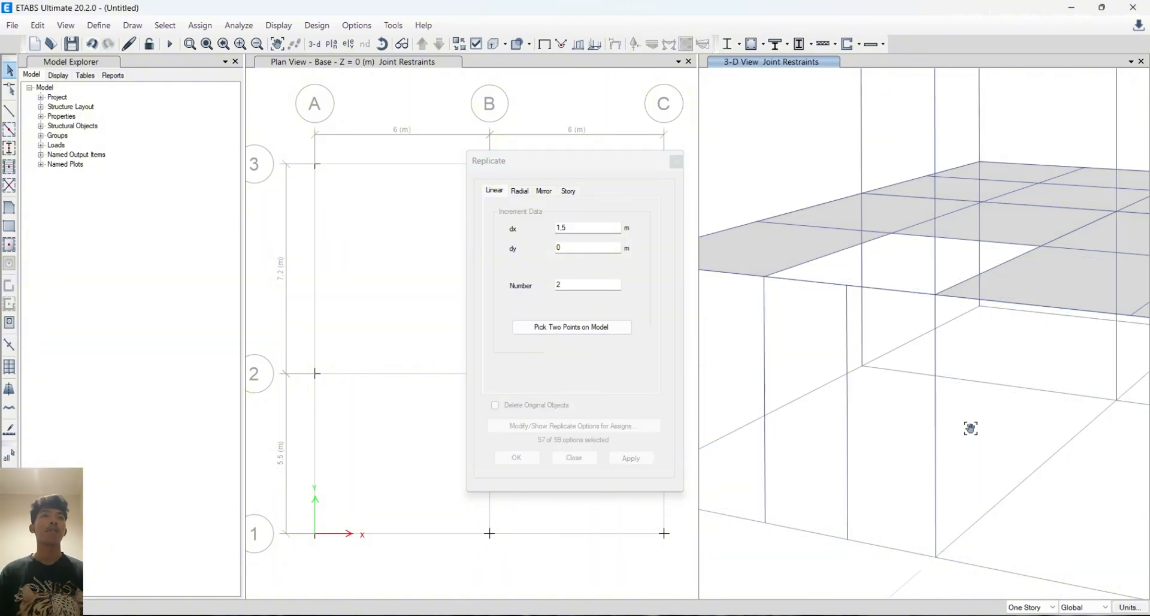
{"action": "left_click_drag", "start_coordinate": [545, 160], "coordinate": [472, 167]}
{"action": "middle_click_drag", "start_coordinate": [998, 412], "coordinate": [1004, 405]}
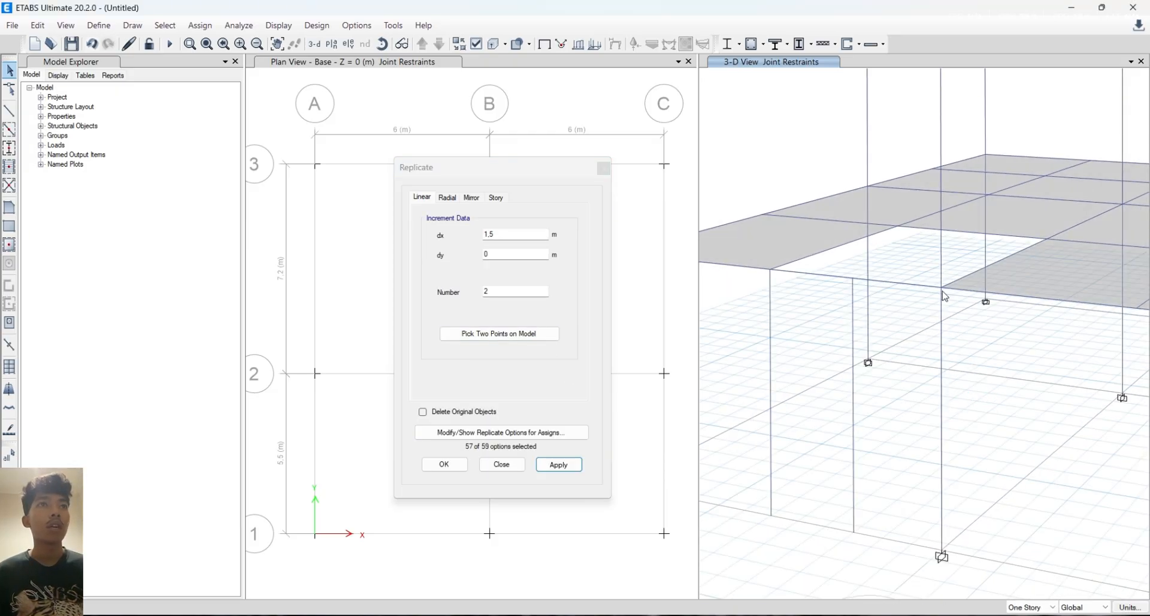
{"action": "left_click_drag", "start_coordinate": [966, 389], "coordinate": [932, 419]}
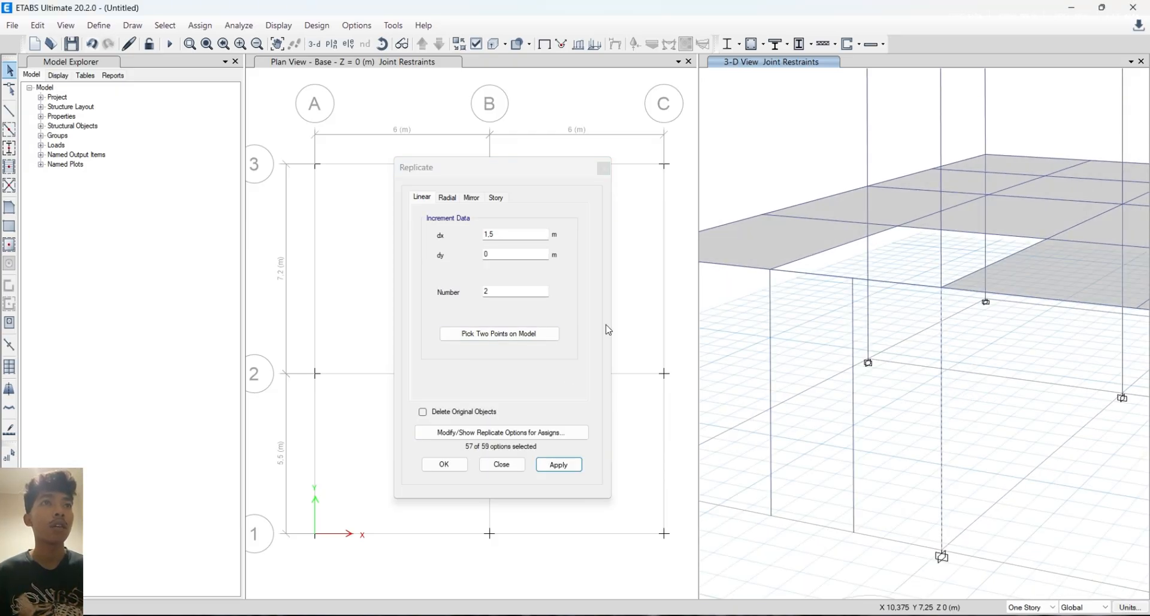
{"action": "left_click", "coordinate": [546, 334]}
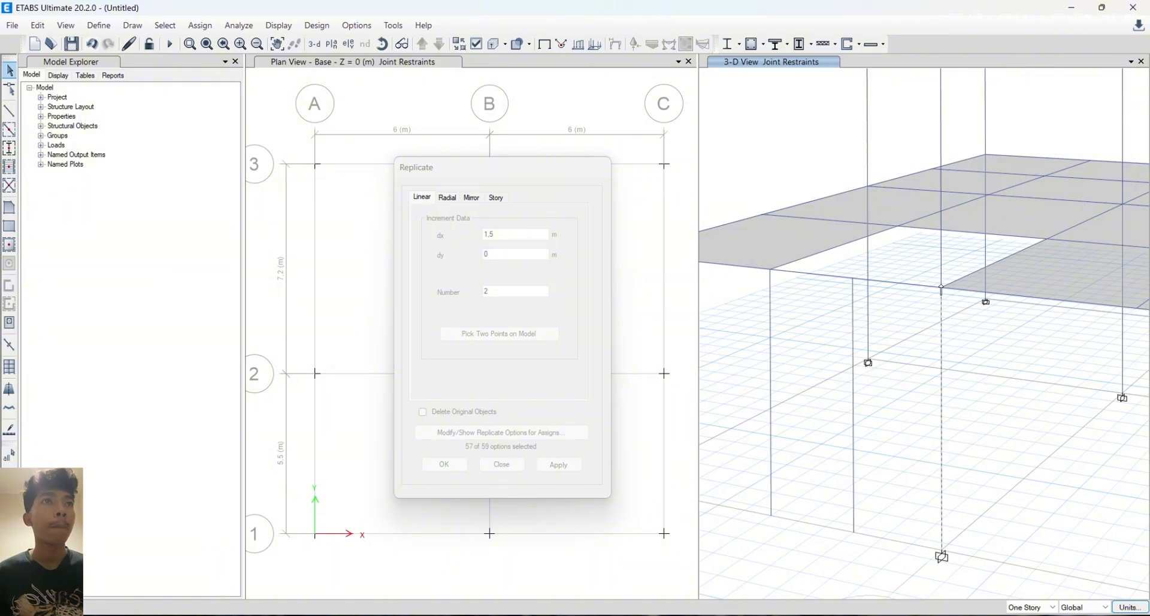
{"action": "left_click", "coordinate": [942, 290]}
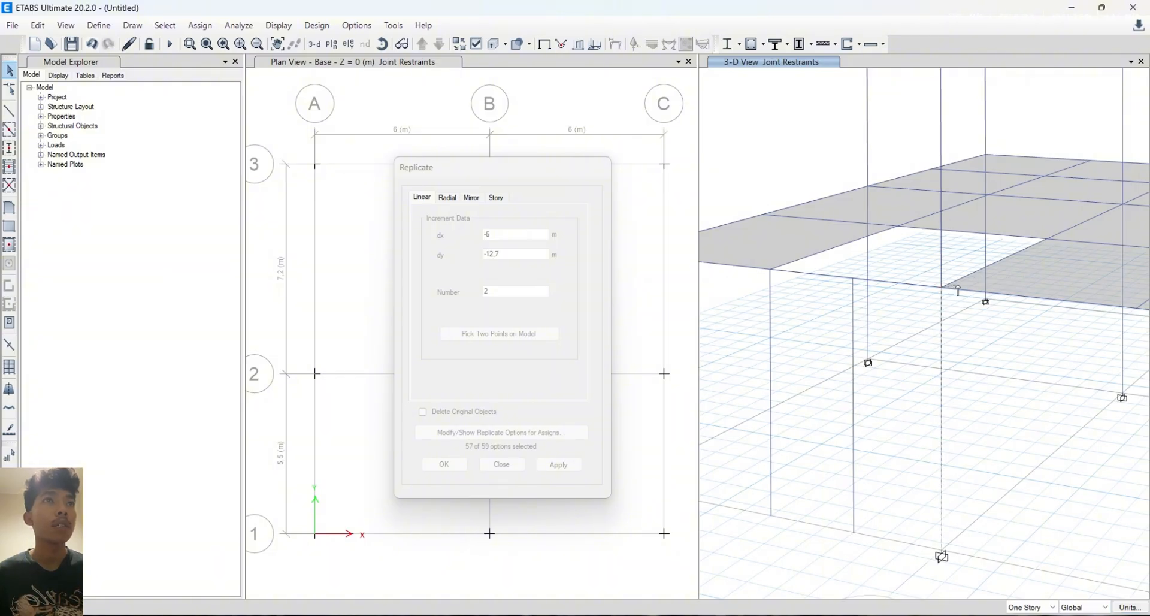
{"action": "left_click", "coordinate": [990, 269]}
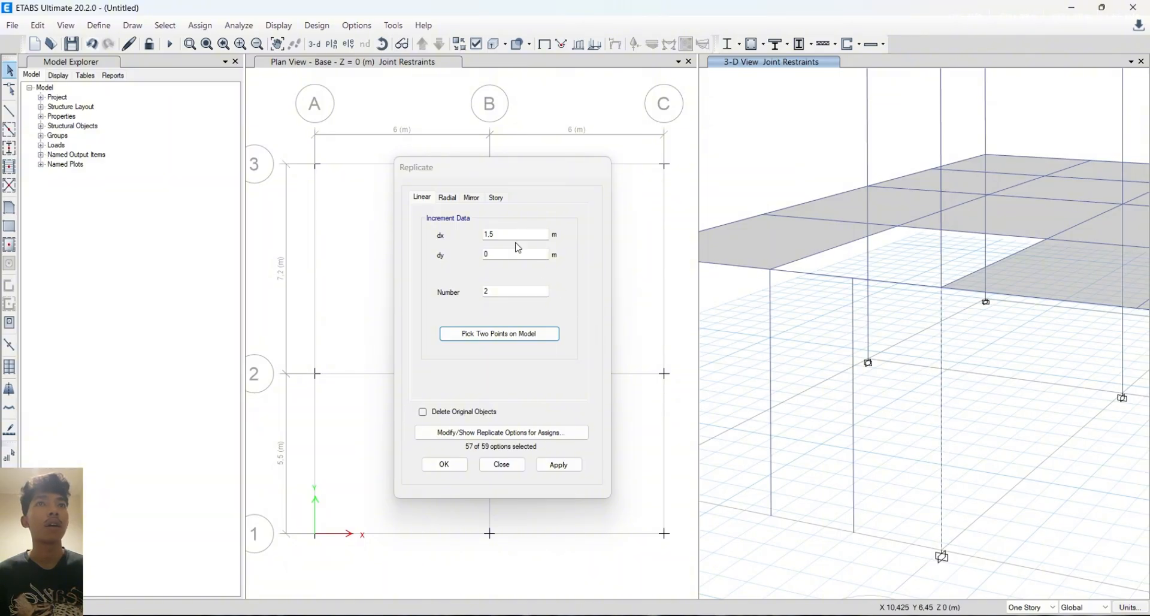
{"action": "left_click", "coordinate": [502, 230]}
{"action": "left_click_drag", "start_coordinate": [502, 230], "coordinate": [462, 258]}
{"action": "type", "text": "0"}
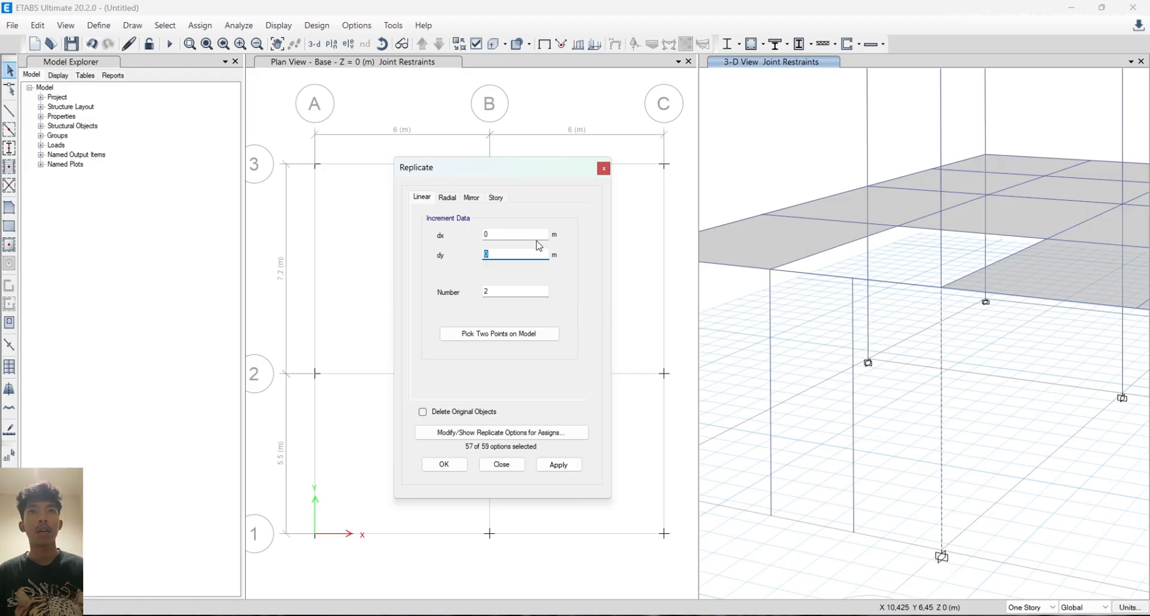
{"action": "type", "text": "-1,5"}
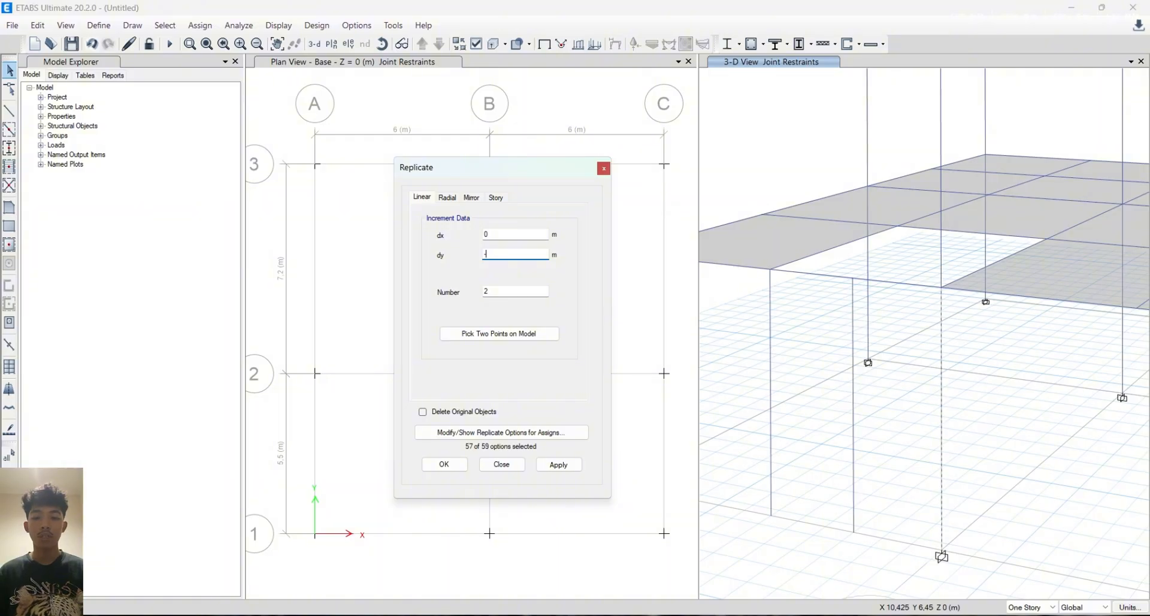
{"action": "double_click", "coordinate": [490, 289]}
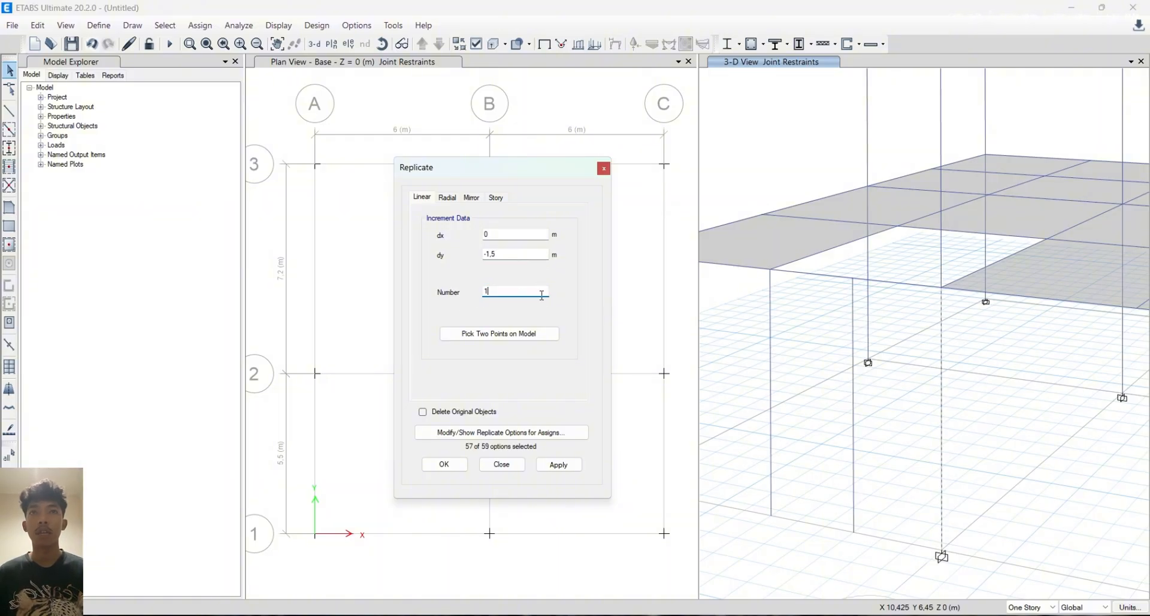
{"action": "type", "text": "1"}
Try to replicate only the grid B-3 column with the -1.5 m Y offset, and undo the replication
{"action": "left_click", "coordinate": [559, 465]}
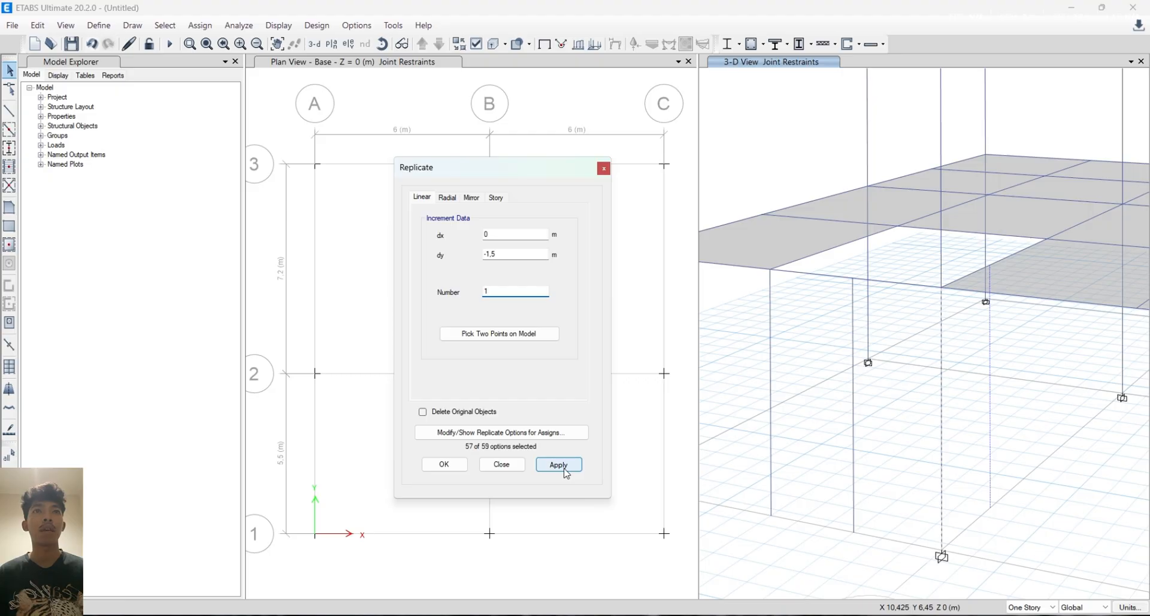
{"action": "left_click", "coordinate": [564, 469]}
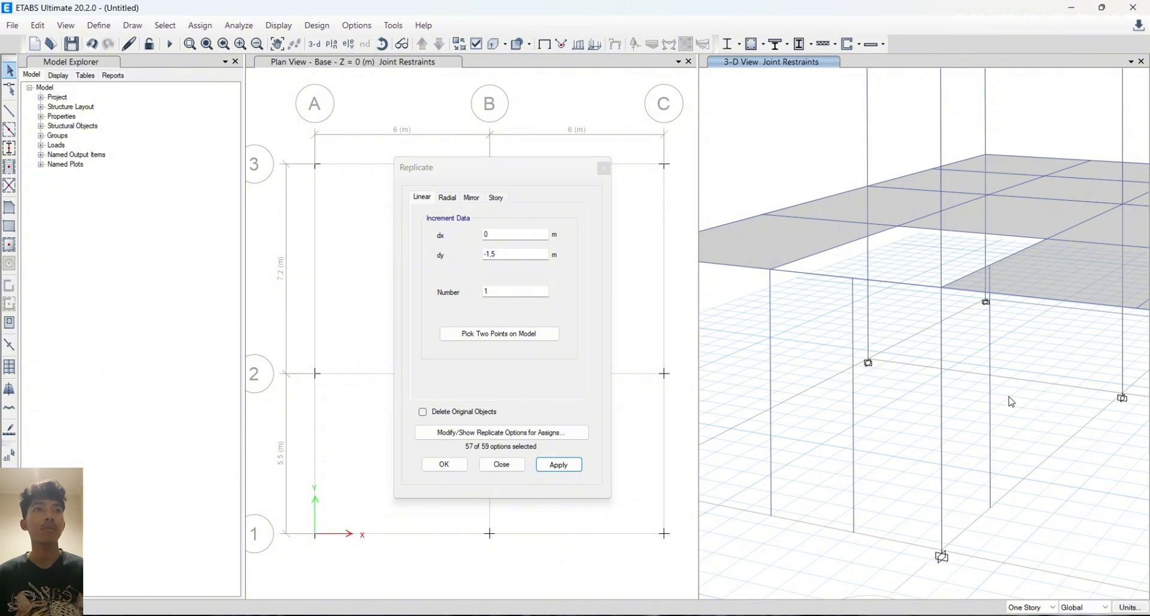
{"action": "key", "text": "ctrl+z"}
Replicate the grid B-3 column and its two copies once linearly with dx 0 m and dy -1.5 m
{"action": "left_click", "coordinate": [938, 399]}
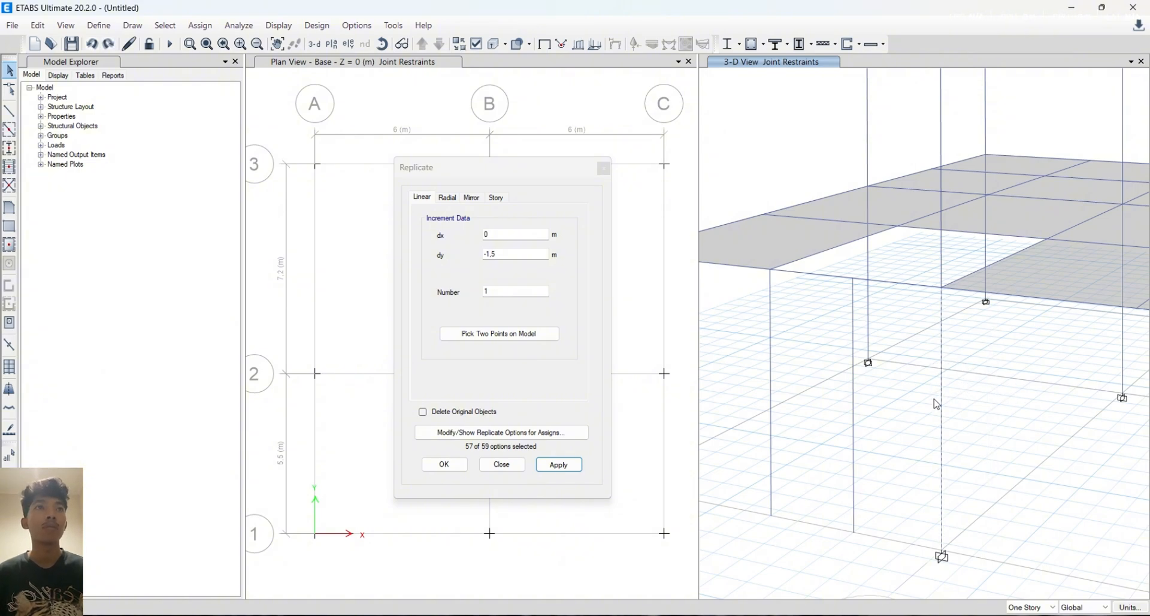
{"action": "left_click_drag", "start_coordinate": [946, 412], "coordinate": [743, 461]}
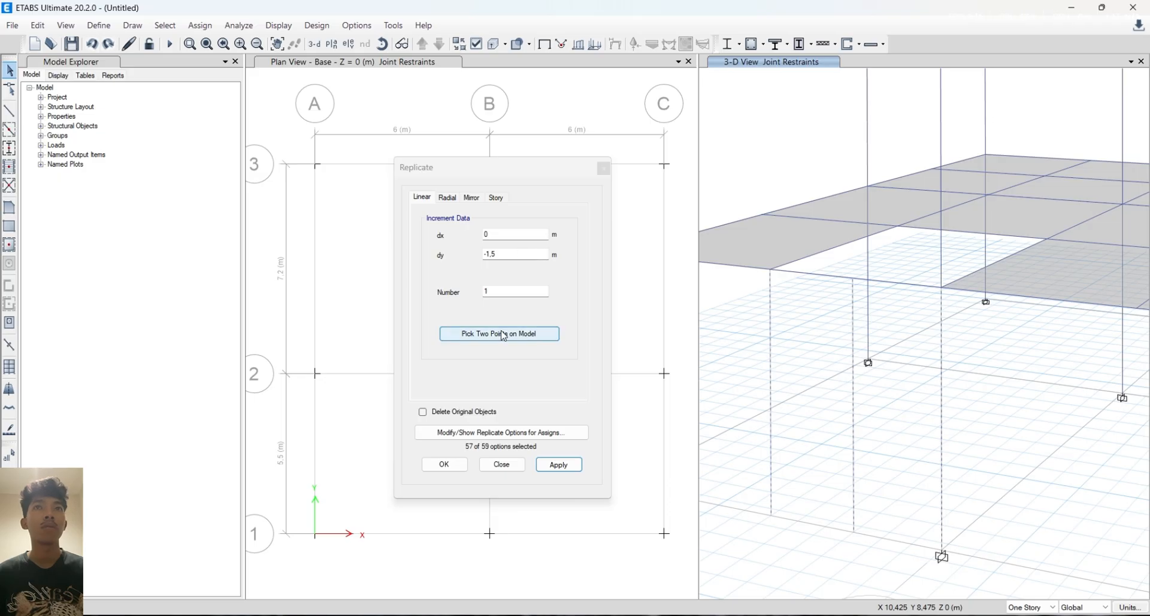
{"action": "left_click", "coordinate": [559, 465]}
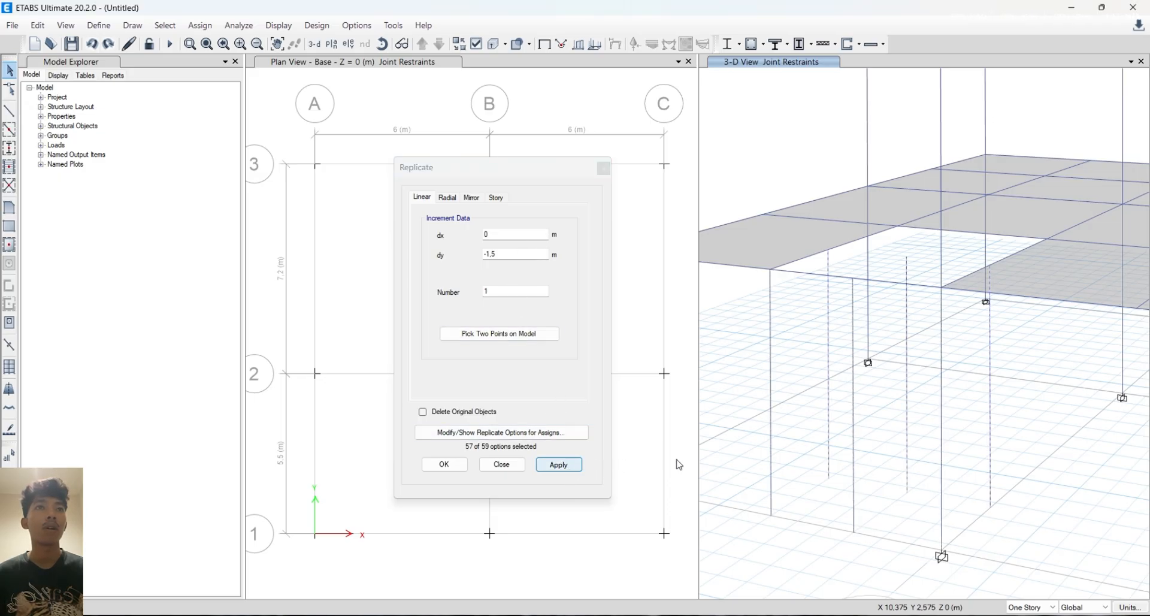
Replicate the second row of three columns once with dx 0 m and dy -2.1 m, picking the offset between the opening's edge joints
{"action": "middle_click_drag", "start_coordinate": [1097, 358], "coordinate": [1068, 373]}
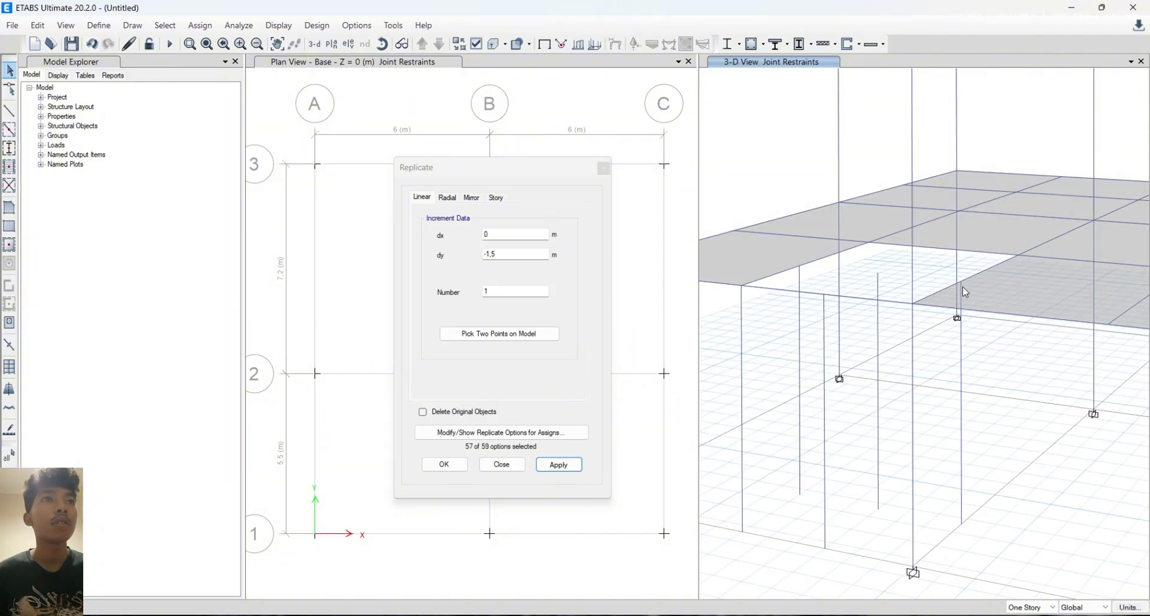
{"action": "left_click", "coordinate": [963, 407]}
{"action": "left_click", "coordinate": [879, 359]}
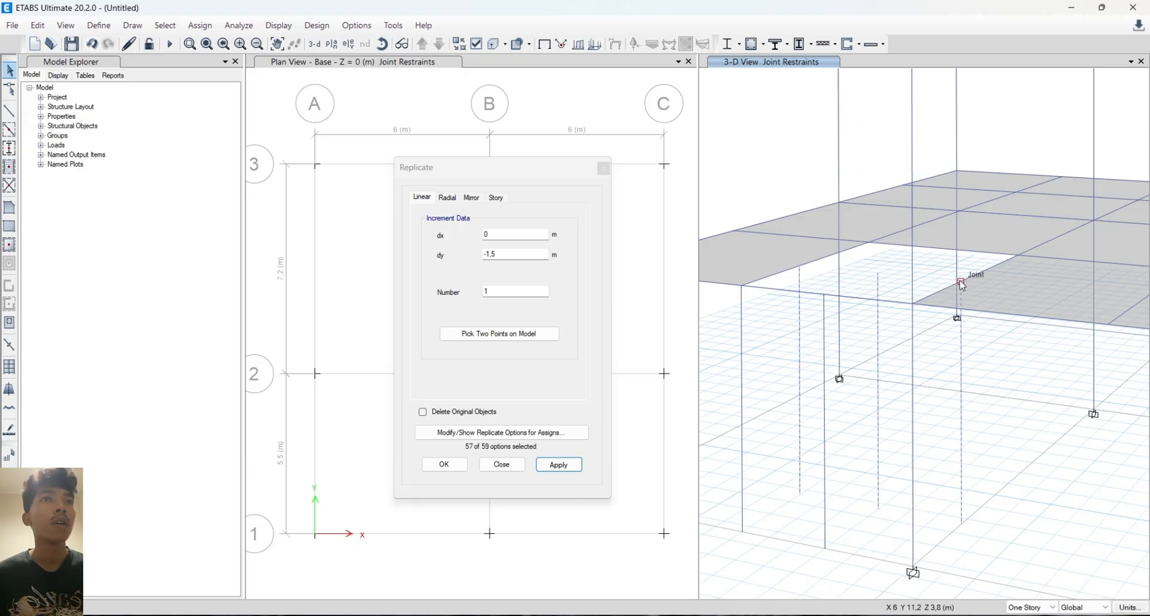
{"action": "left_click", "coordinate": [547, 335]}
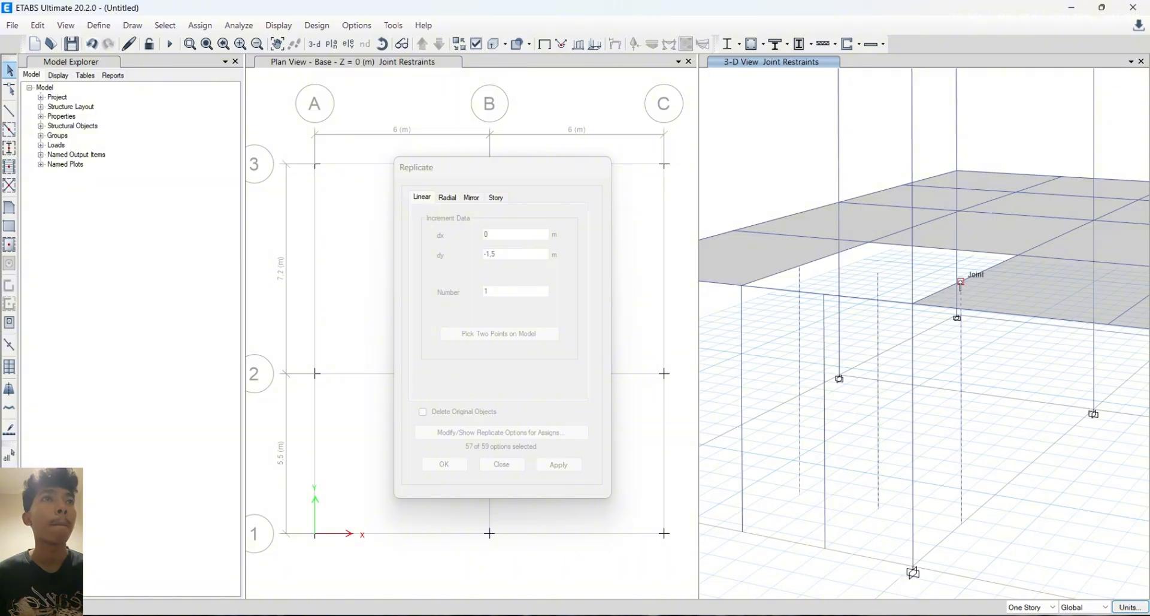
{"action": "left_click", "coordinate": [961, 282]}
{"action": "left_click", "coordinate": [1019, 257]}
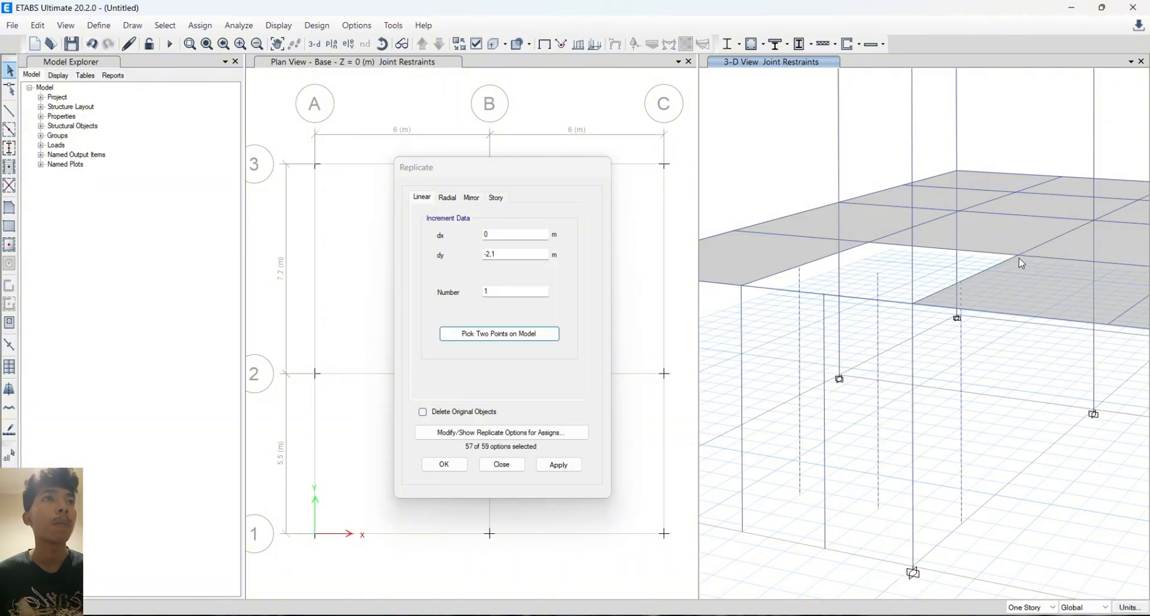
{"action": "left_click", "coordinate": [560, 465]}
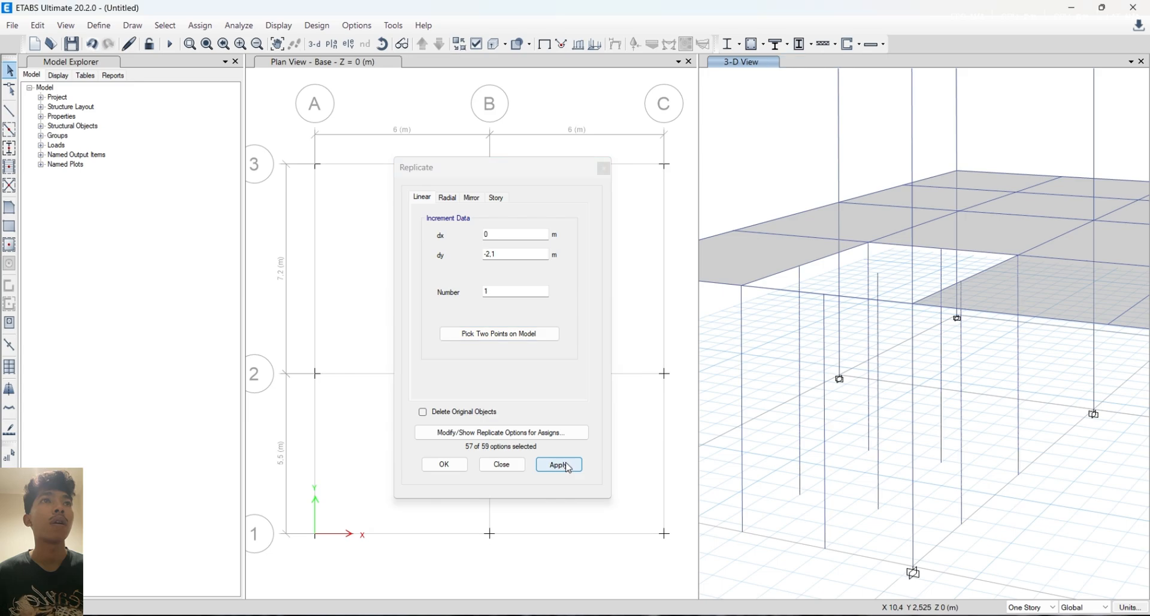
{"action": "left_click", "coordinate": [604, 168]}
Divide the nine Story1 columns within and around the slab opening into 2 frame objects each
{"action": "scroll", "coordinate": [976, 377], "scroll_direction": "up", "scroll_amount": 2}
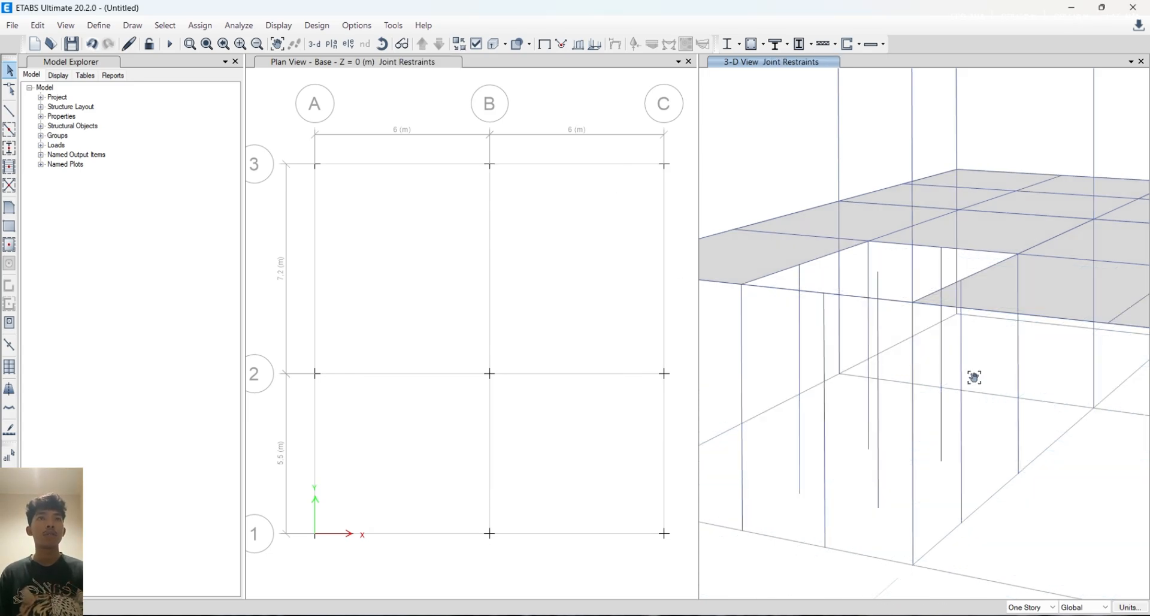
{"action": "scroll", "coordinate": [1025, 360], "scroll_direction": "down", "scroll_amount": 2}
{"action": "left_click_drag", "start_coordinate": [1039, 341], "coordinate": [985, 363]}
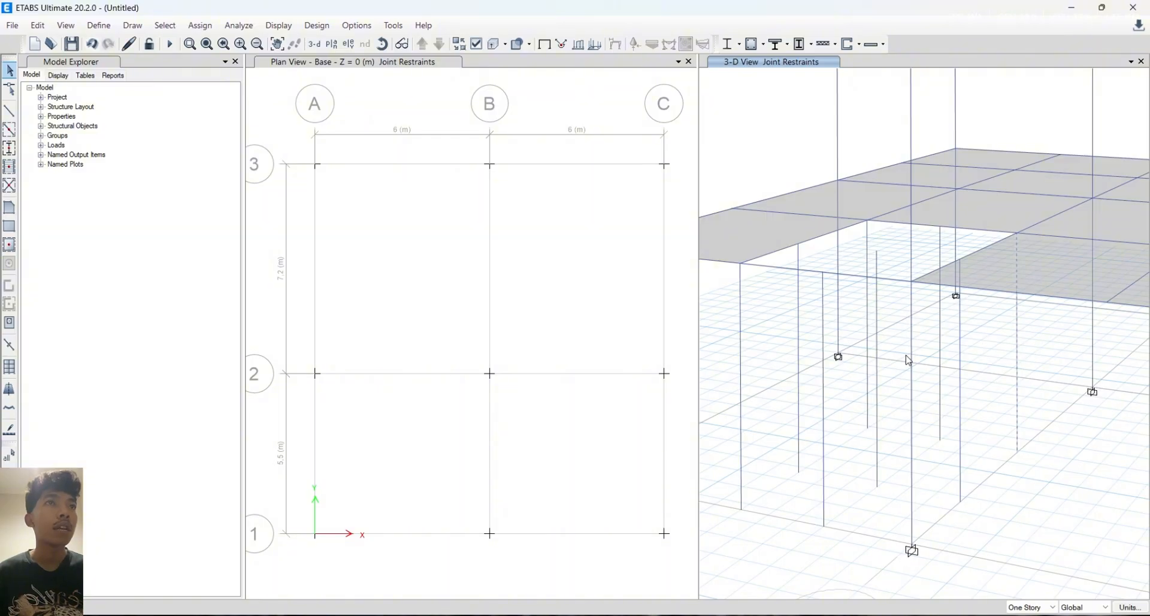
{"action": "left_click", "coordinate": [383, 43]}
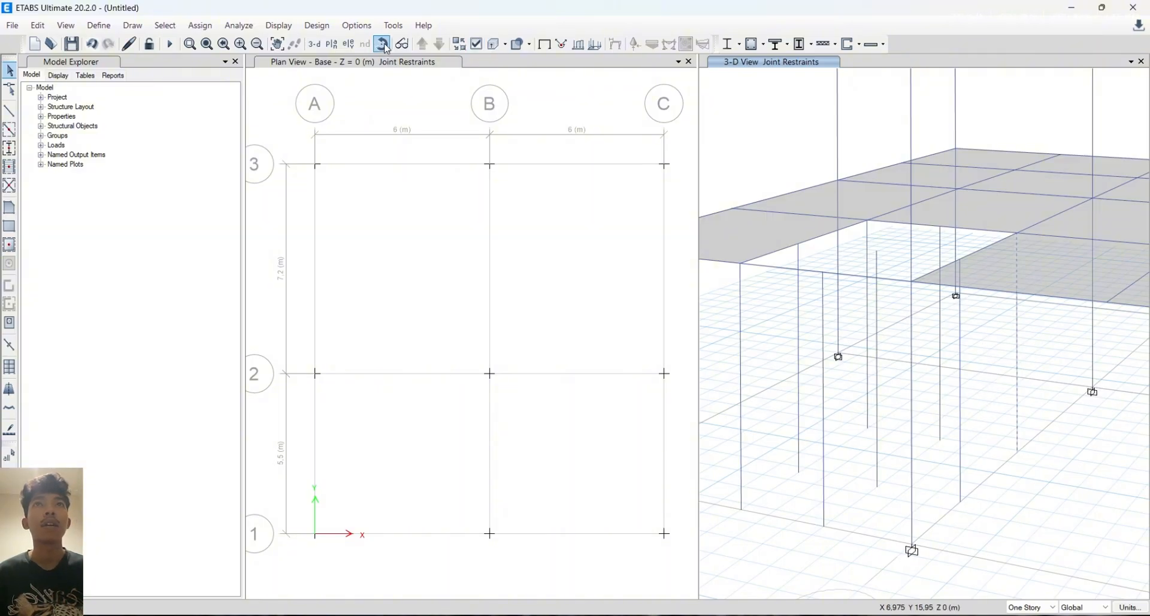
{"action": "mouse_move", "coordinate": [878, 368]}
{"action": "left_mouse_down"}
{"action": "mouse_move", "coordinate": [911, 371]}
{"action": "mouse_move", "coordinate": [900, 364]}
{"action": "left_mouse_up"}
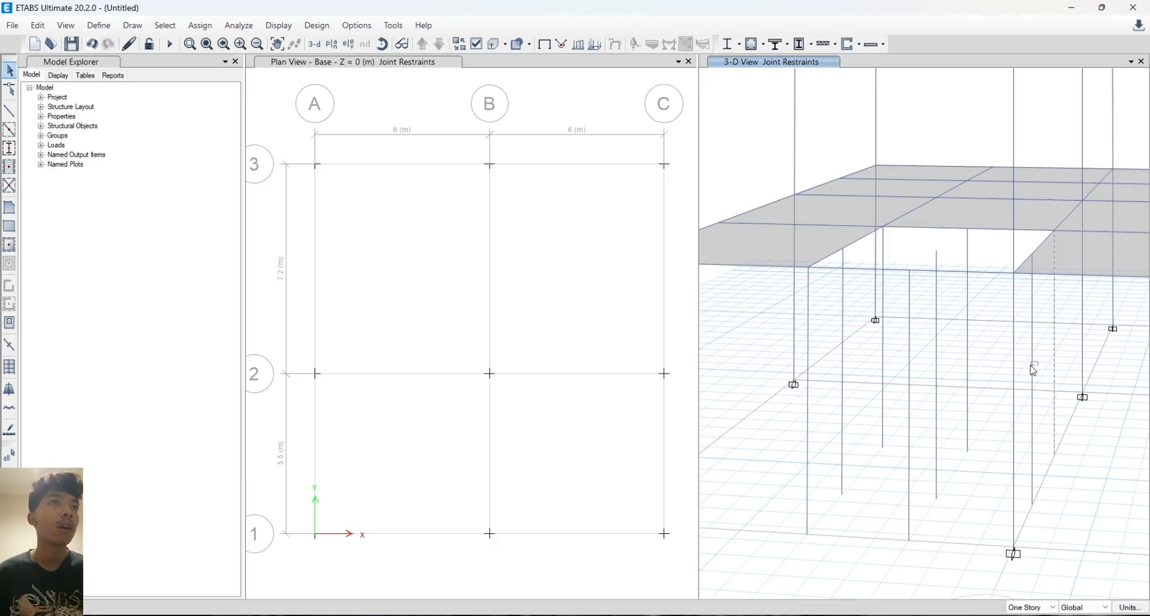
{"action": "left_click_drag", "start_coordinate": [1038, 362], "coordinate": [993, 405]}
{"action": "left_click_drag", "start_coordinate": [983, 348], "coordinate": [831, 437]}
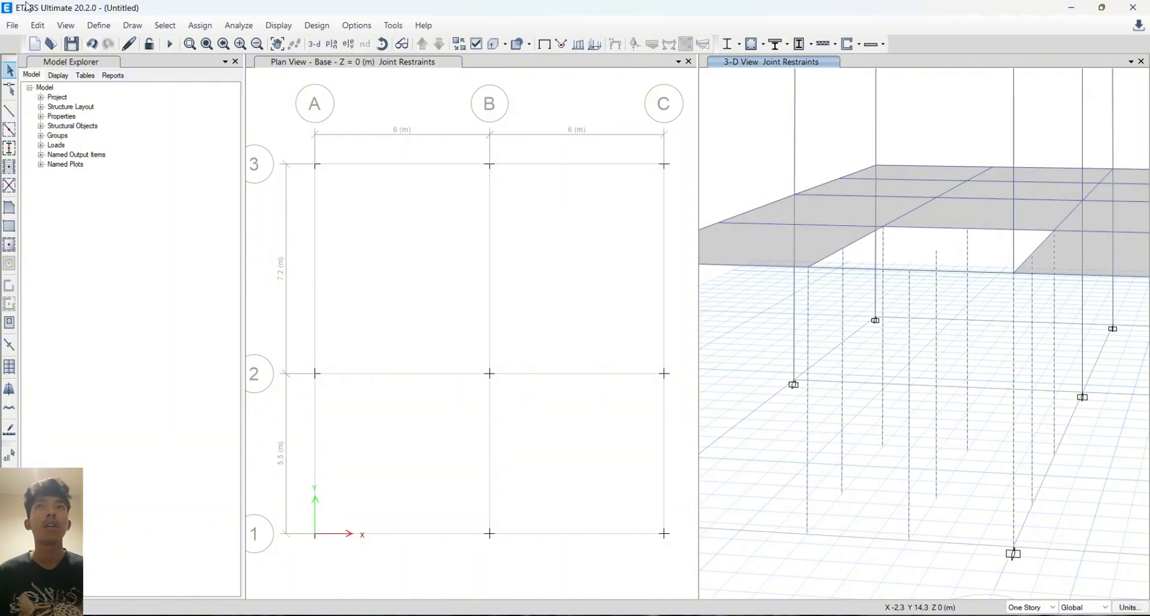
{"action": "left_click", "coordinate": [37, 25]}
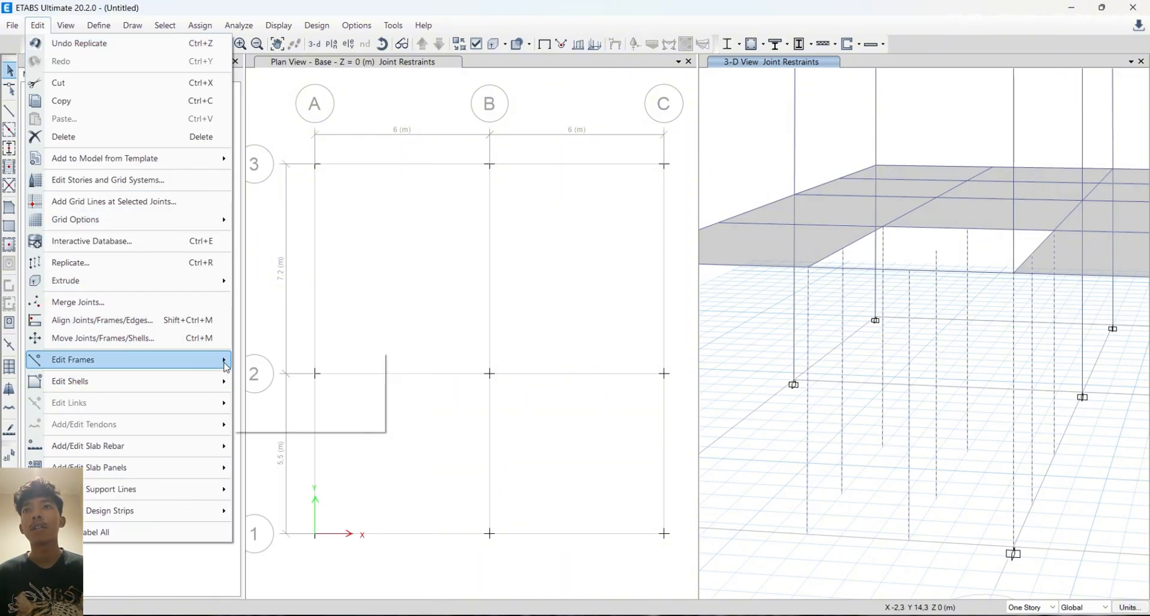
{"action": "mouse_move", "coordinate": [216, 360]}
{"action": "left_click", "coordinate": [273, 365]}
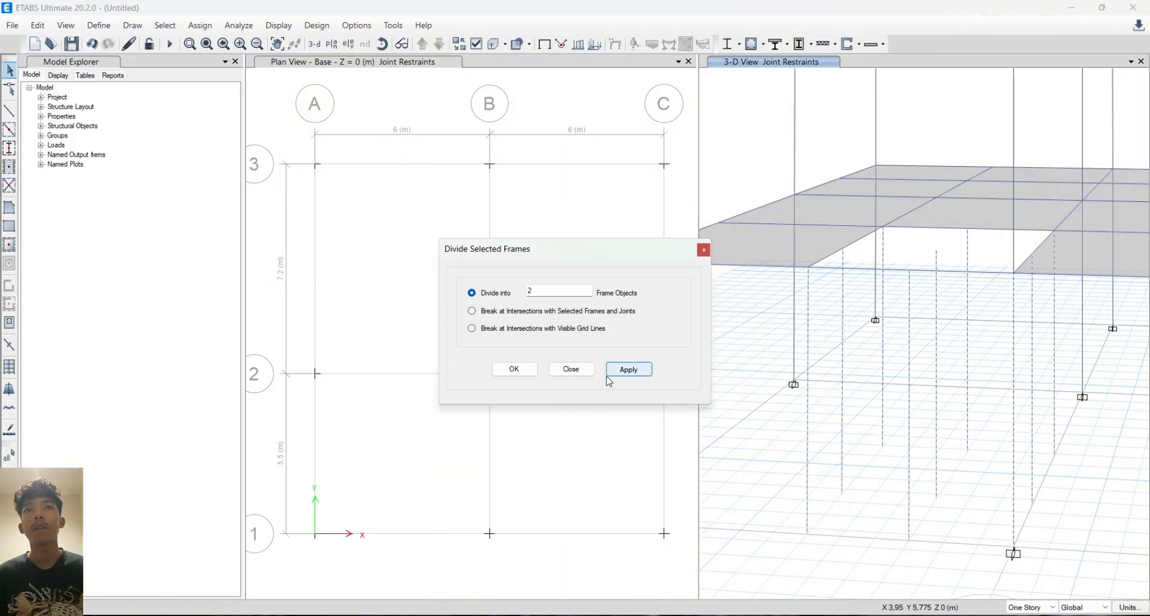
{"action": "left_click", "coordinate": [624, 372]}
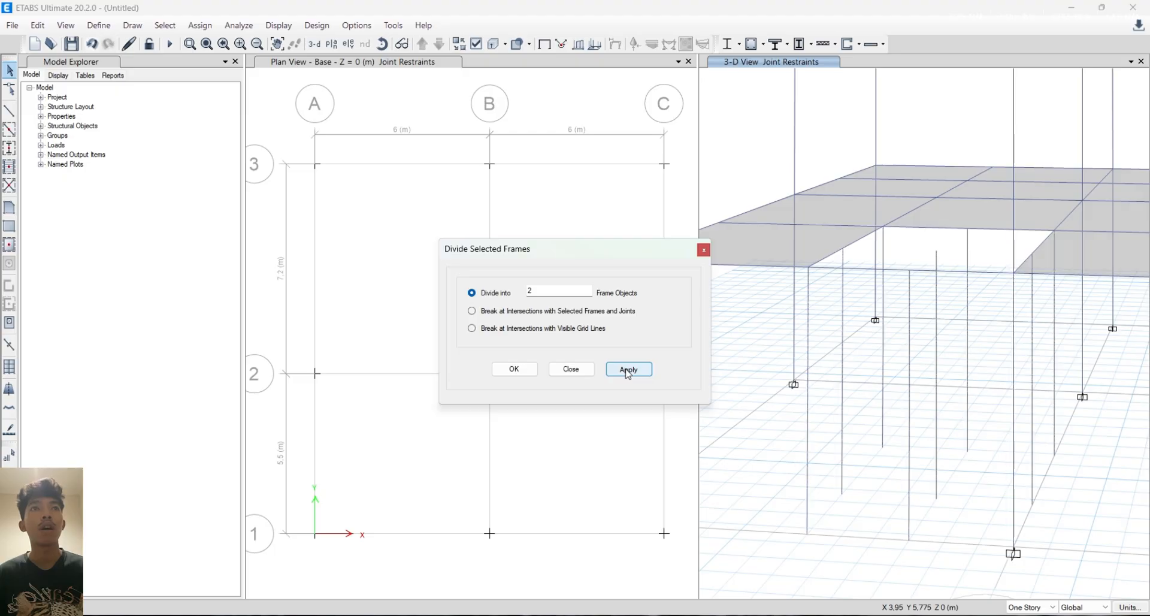
{"action": "left_click", "coordinate": [889, 352]}
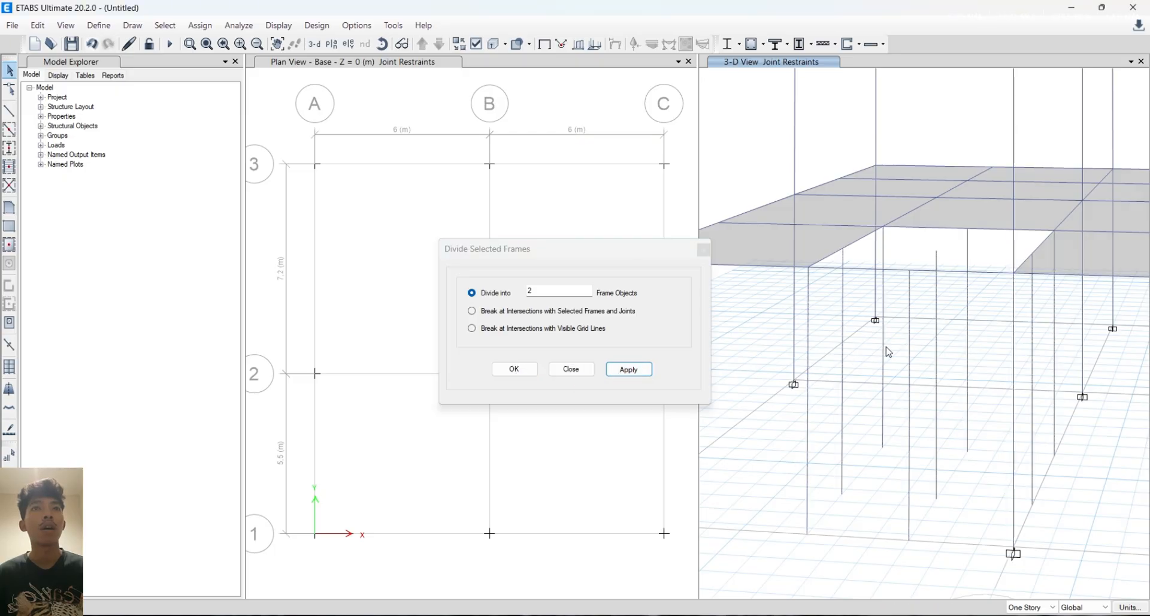
{"action": "left_click", "coordinate": [515, 369]}
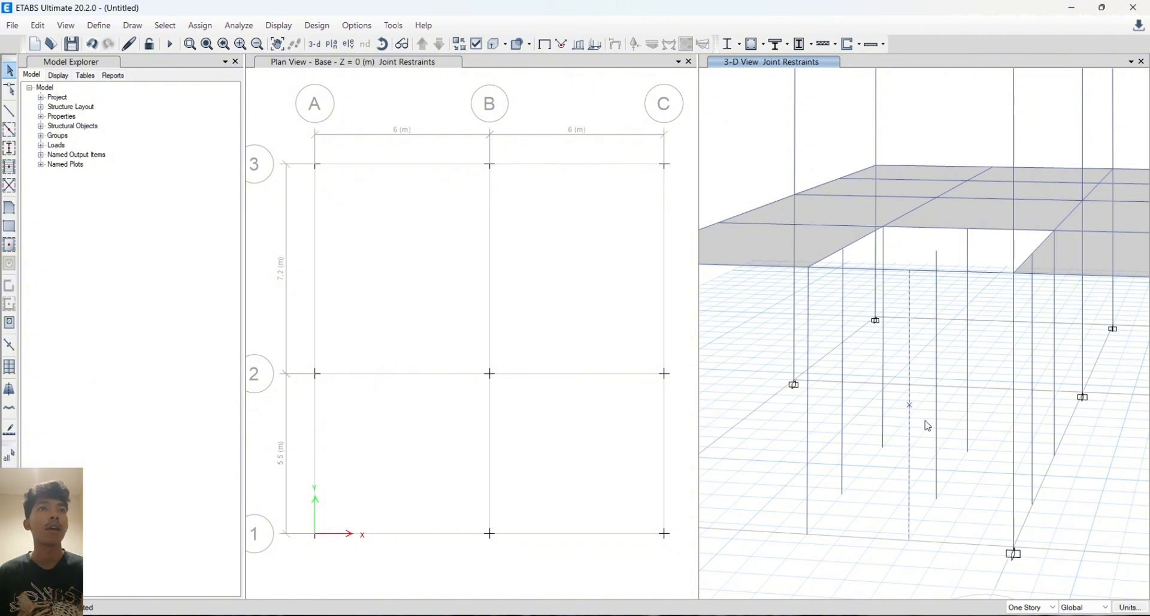
Check the mid-height division of the column between the two corners of the slab opening's outer edge
{"action": "scroll", "coordinate": [927, 424], "scroll_direction": "up", "scroll_amount": 5}
{"action": "scroll", "coordinate": [927, 425], "scroll_direction": "down", "scroll_amount": 5}
{"action": "left_click", "coordinate": [909, 405]}
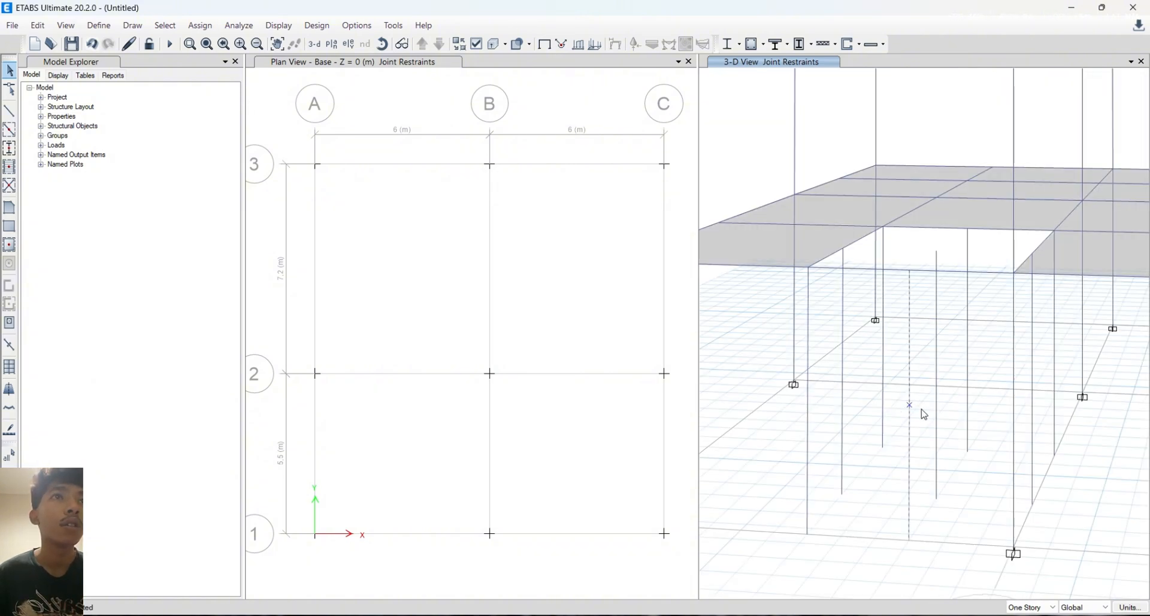
{"action": "scroll", "coordinate": [1045, 388], "scroll_direction": "up", "scroll_amount": 2}
{"action": "scroll", "coordinate": [961, 390], "scroll_direction": "down", "scroll_amount": 2}
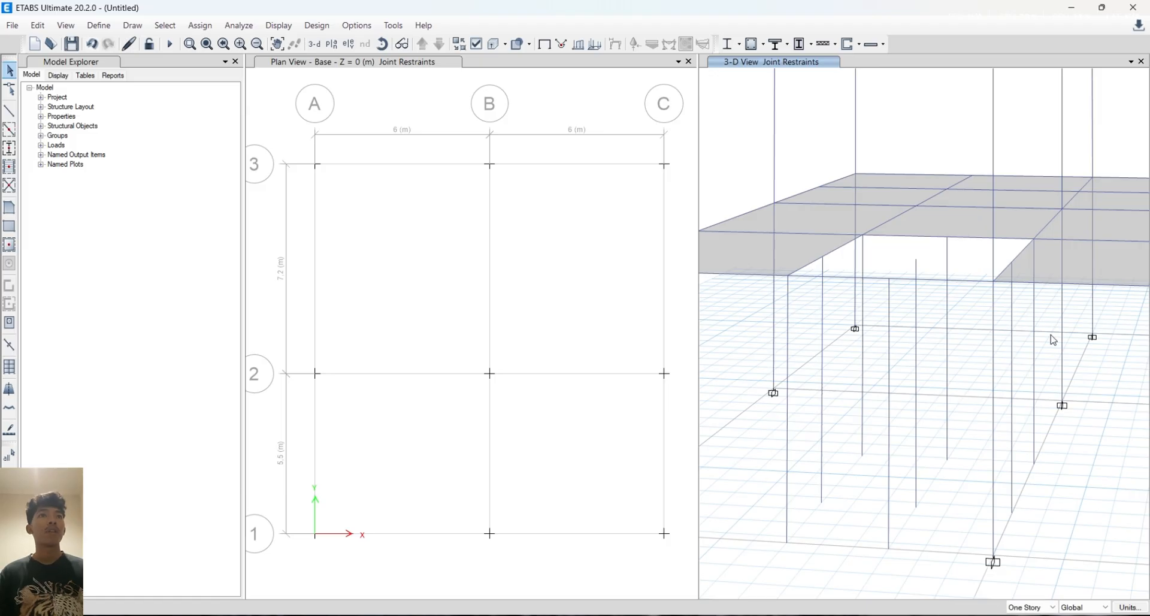
Select the nine divided Story1 columns around the slab opening and show only those objects in the 3-D view
{"action": "left_click", "coordinate": [1034, 360]}
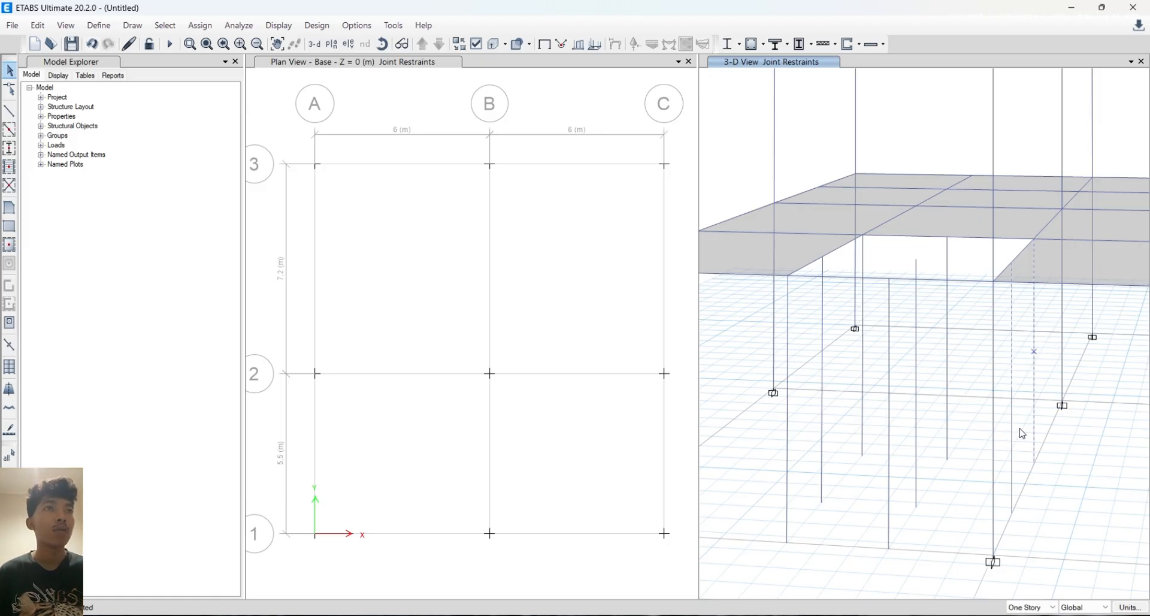
{"action": "left_click_drag", "start_coordinate": [960, 336], "coordinate": [854, 454]}
{"action": "left_click_drag", "start_coordinate": [840, 370], "coordinate": [779, 469]}
{"action": "left_click_drag", "start_coordinate": [992, 402], "coordinate": [945, 478]}
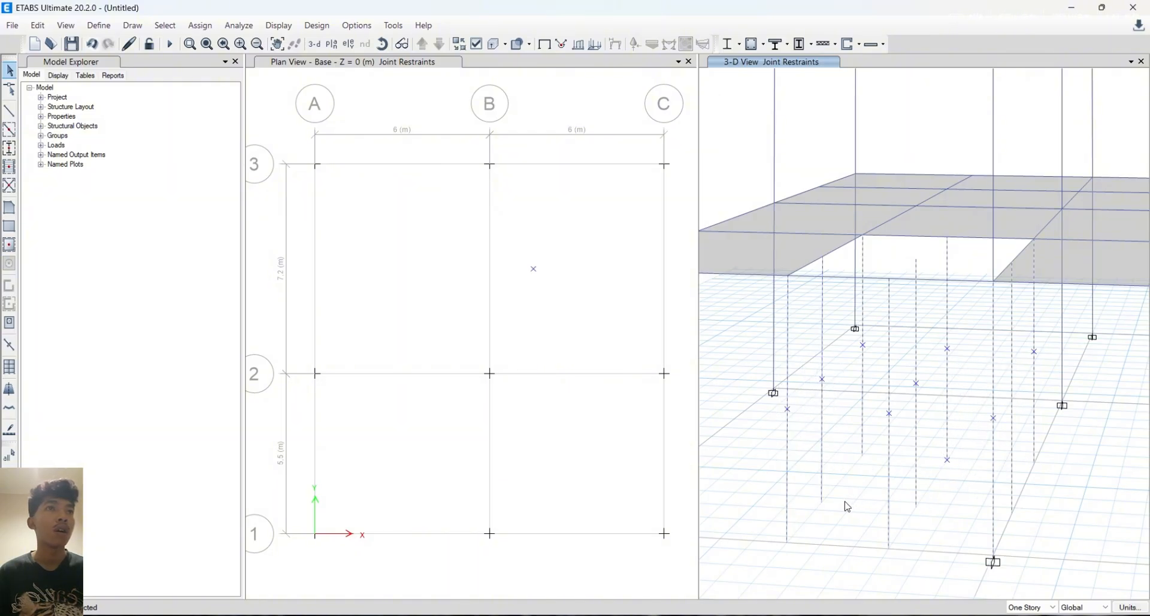
{"action": "right_click", "coordinate": [798, 355]}
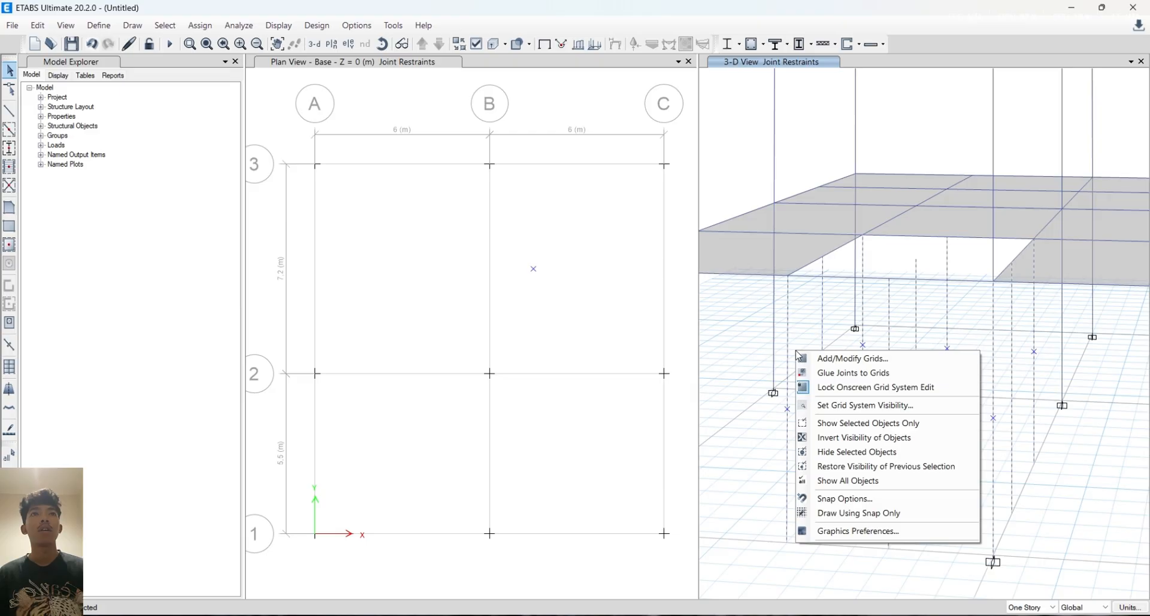
{"action": "left_click", "coordinate": [881, 423]}
{"action": "middle_click_drag", "start_coordinate": [955, 425], "coordinate": [925, 417]}
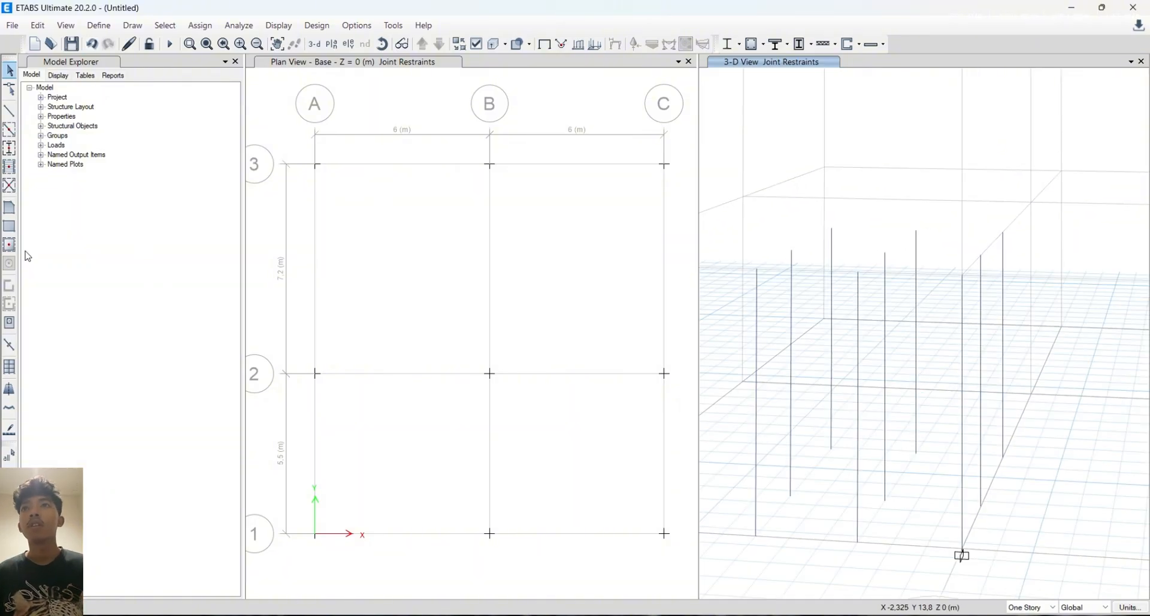
Draw the 1.5 m wide lower stair flight as a PLAT TANGGA area from the base joints up to the columns' mid-height joints
{"action": "left_click", "coordinate": [12, 212]}
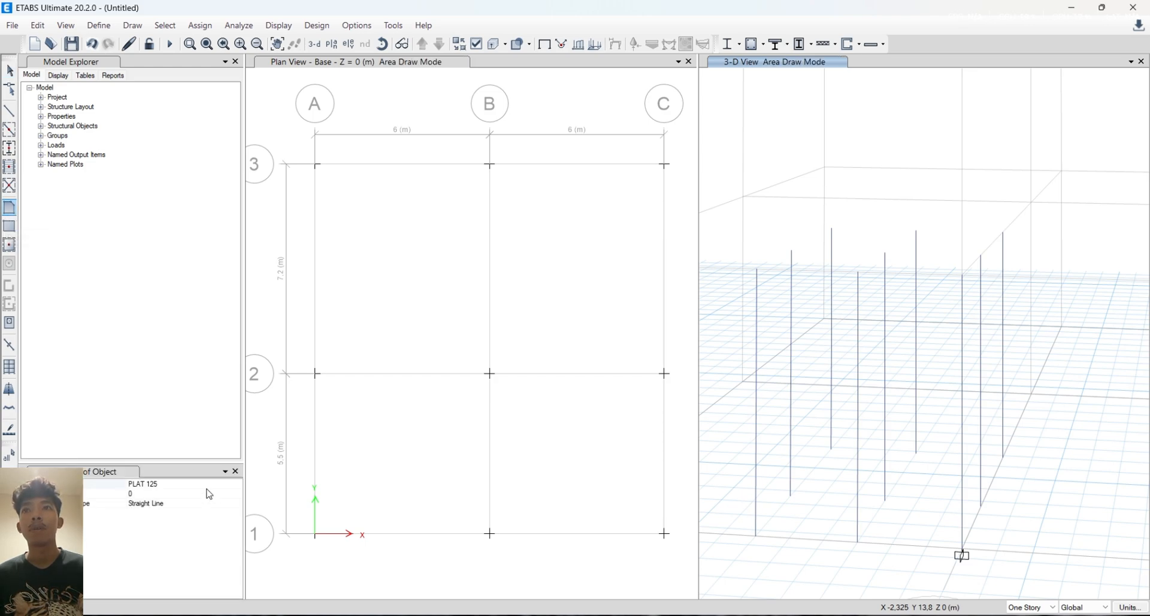
{"action": "left_click", "coordinate": [226, 483]}
{"action": "left_click", "coordinate": [238, 485]}
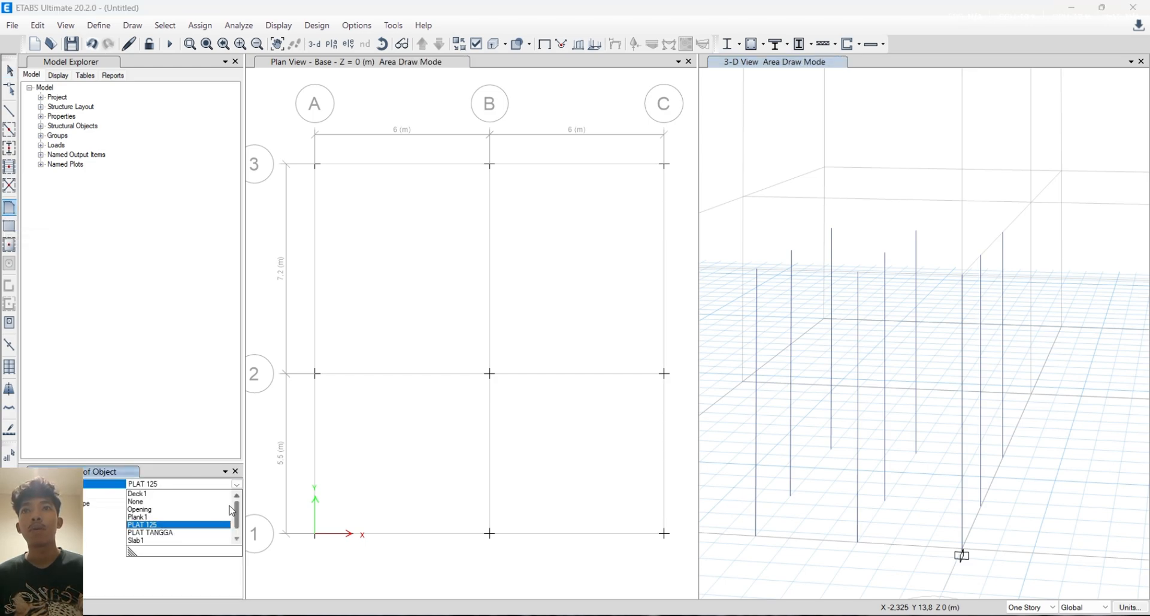
{"action": "left_click", "coordinate": [175, 533]}
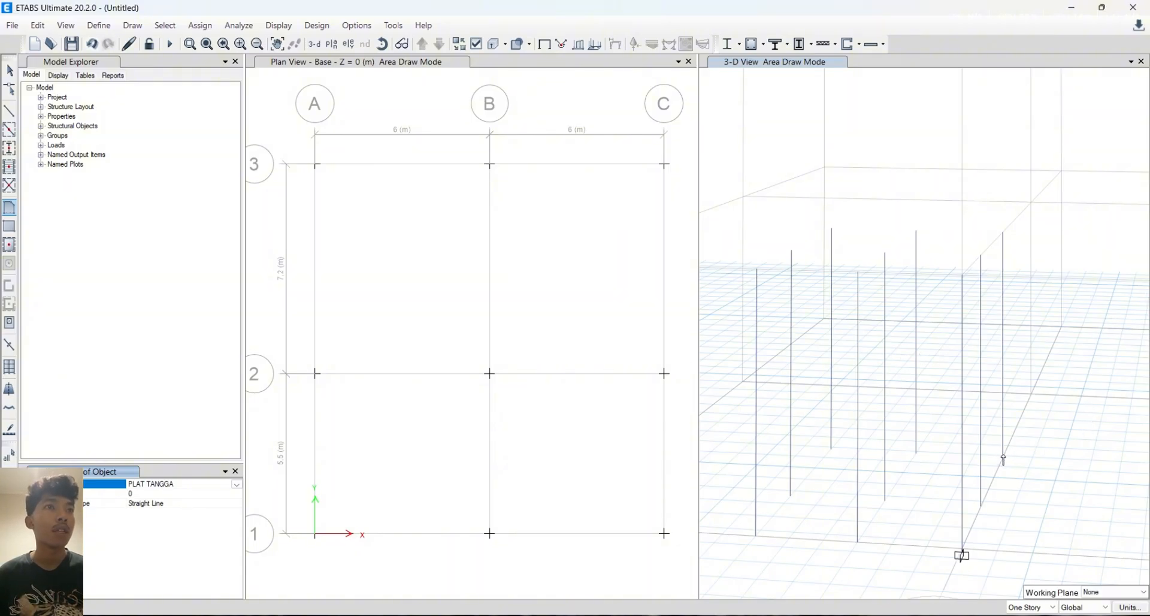
{"action": "scroll", "coordinate": [1013, 458], "scroll_direction": "down", "scroll_amount": 2}
{"action": "scroll", "coordinate": [995, 444], "scroll_direction": "up", "scroll_amount": 2}
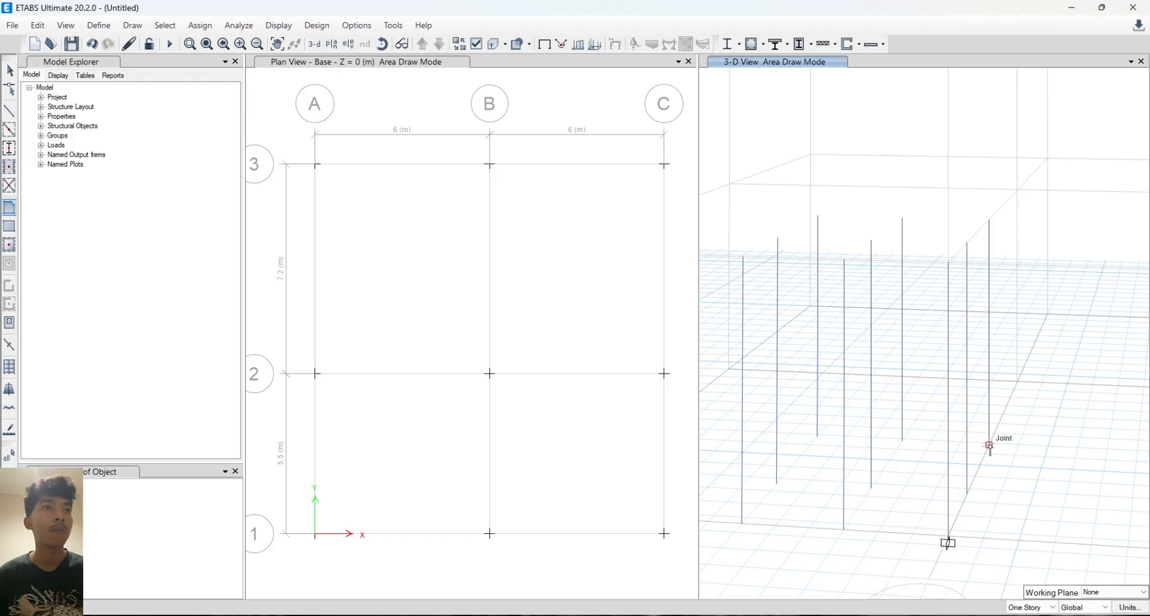
{"action": "left_click", "coordinate": [968, 366]}
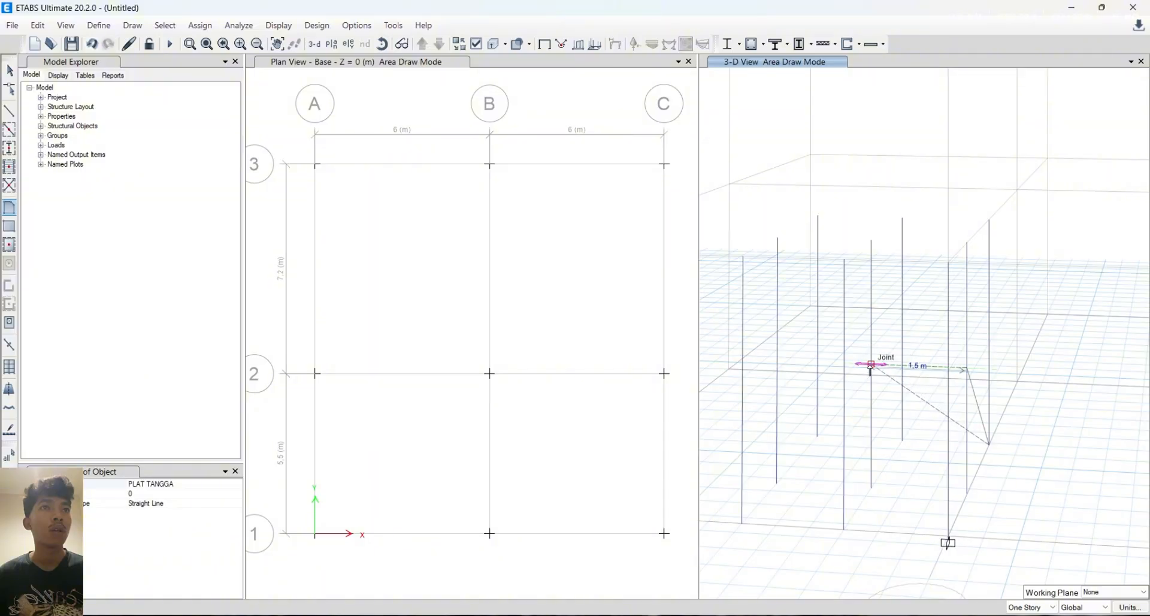
{"action": "left_click", "coordinate": [871, 364]}
{"action": "left_click", "coordinate": [902, 441]}
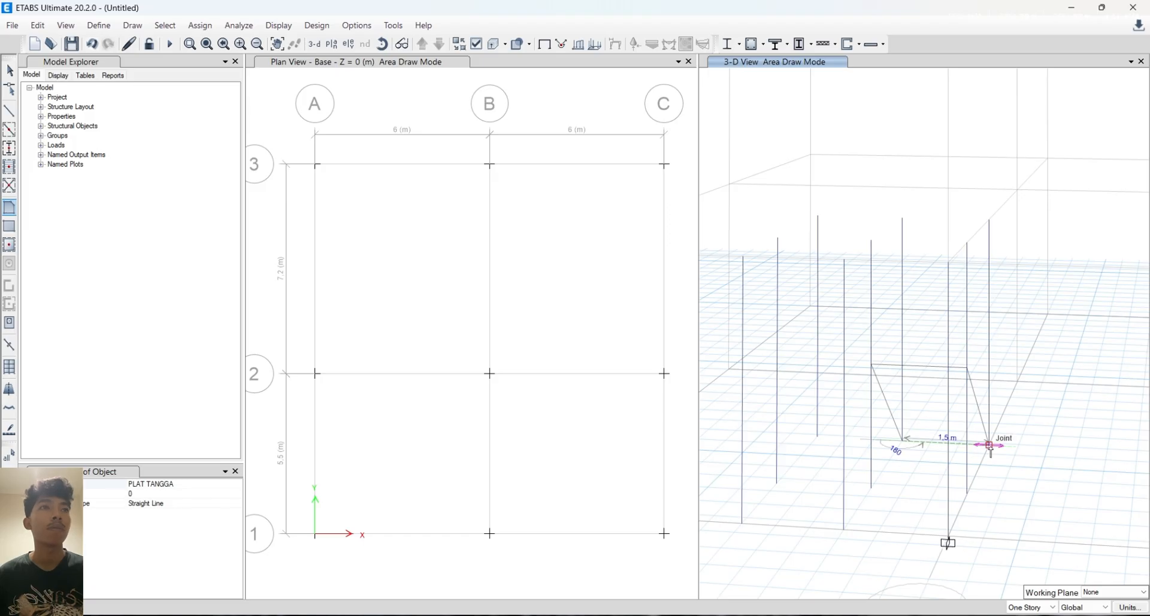
{"action": "double_click", "coordinate": [989, 444]}
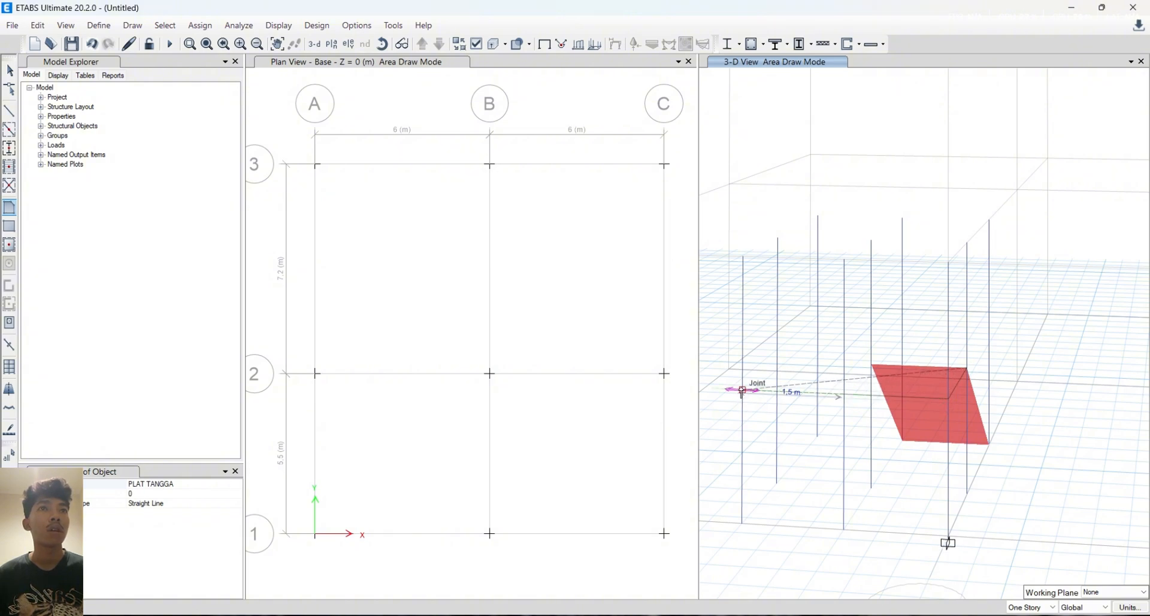
Draw the mid-height stair landing in PLAT TANGGA across the outer two column rows, including the middle joint of its inner edge
{"action": "left_click", "coordinate": [778, 360]}
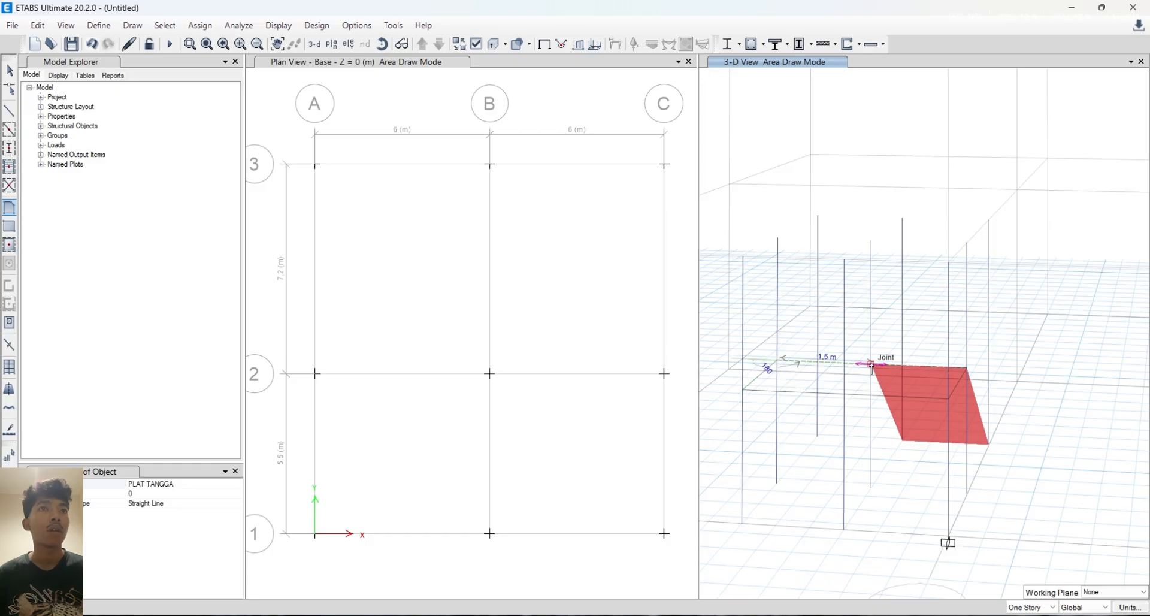
{"action": "left_click", "coordinate": [871, 364]}
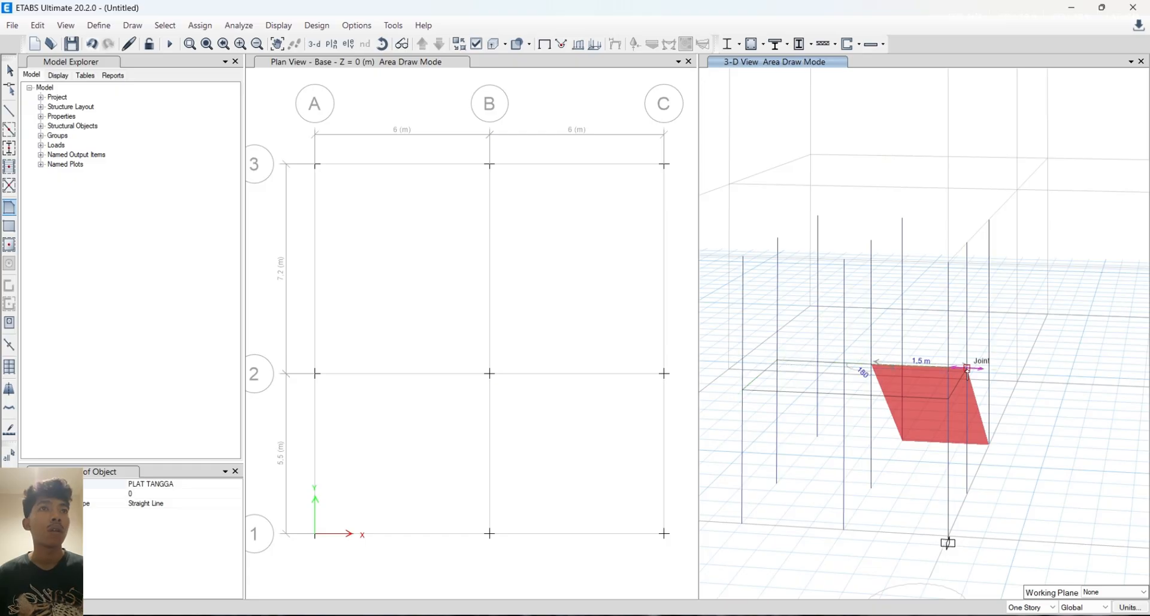
{"action": "double_click", "coordinate": [968, 371]}
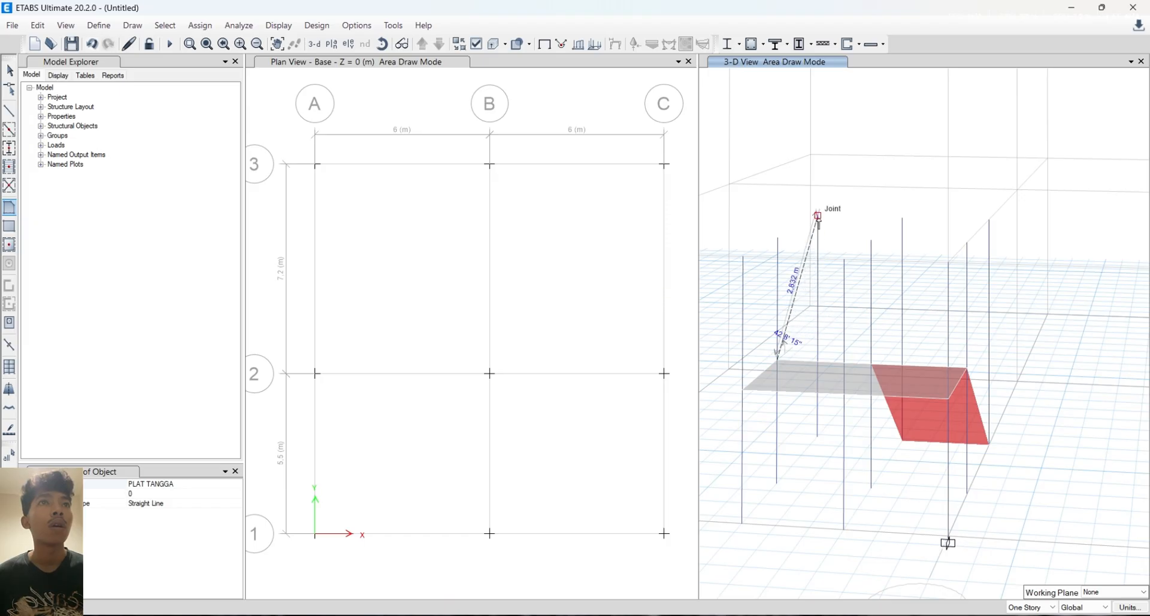
Draw the upper stair flight in PLAT TANGGA from the landing's free inner edge up to the Story1 joints, and end area drawing
{"action": "left_click", "coordinate": [818, 216]}
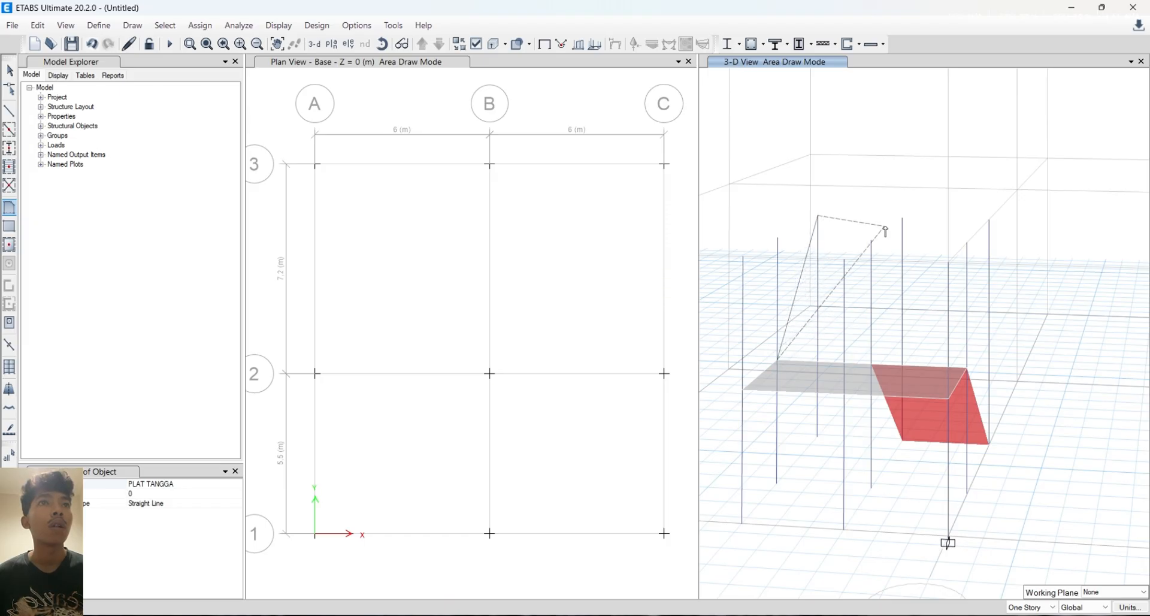
{"action": "left_click", "coordinate": [902, 217]}
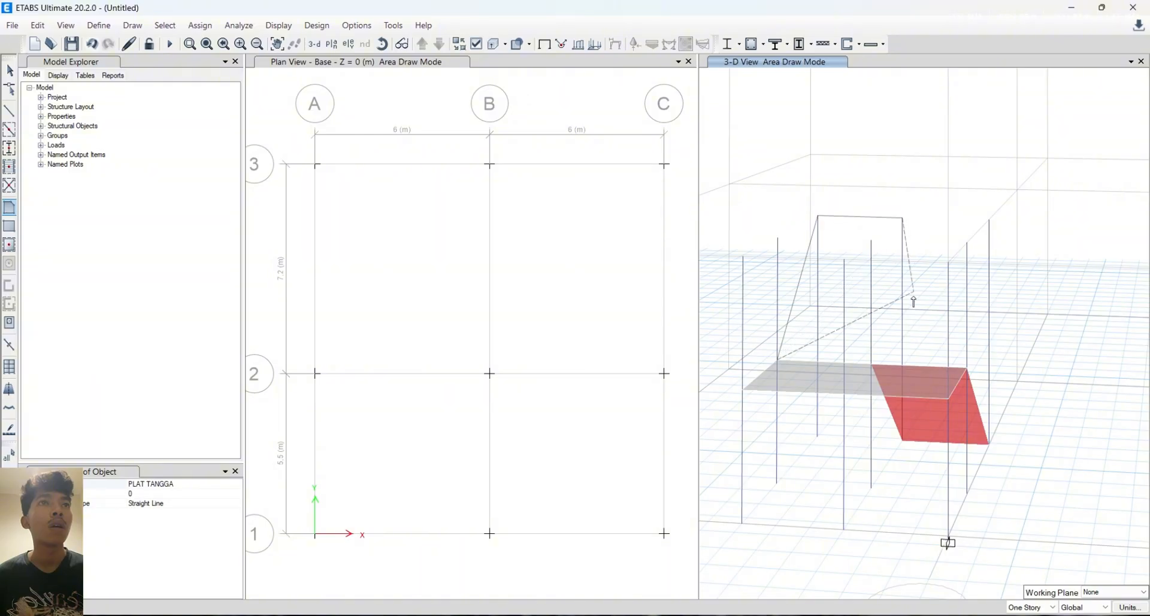
{"action": "left_click", "coordinate": [871, 364]}
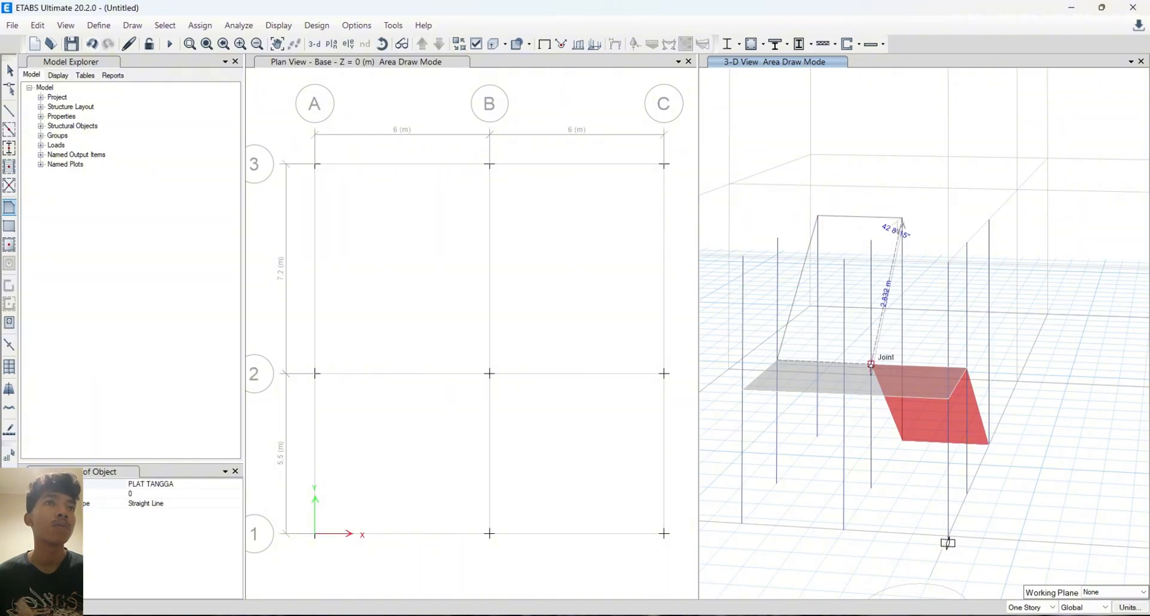
{"action": "double_click", "coordinate": [777, 360]}
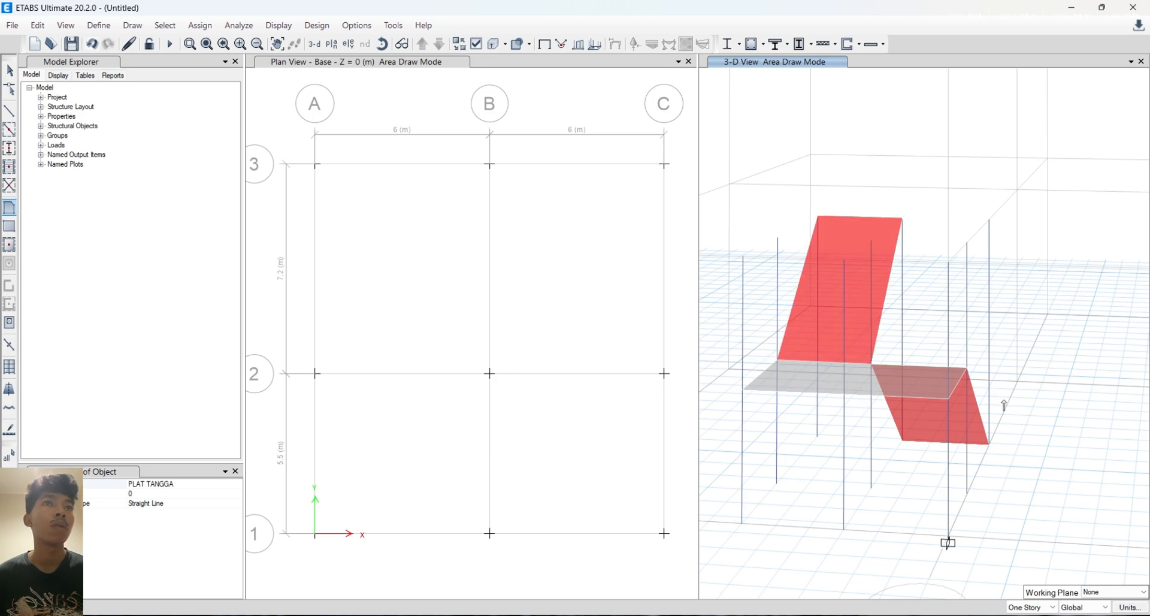
{"action": "key", "text": "Escape"}
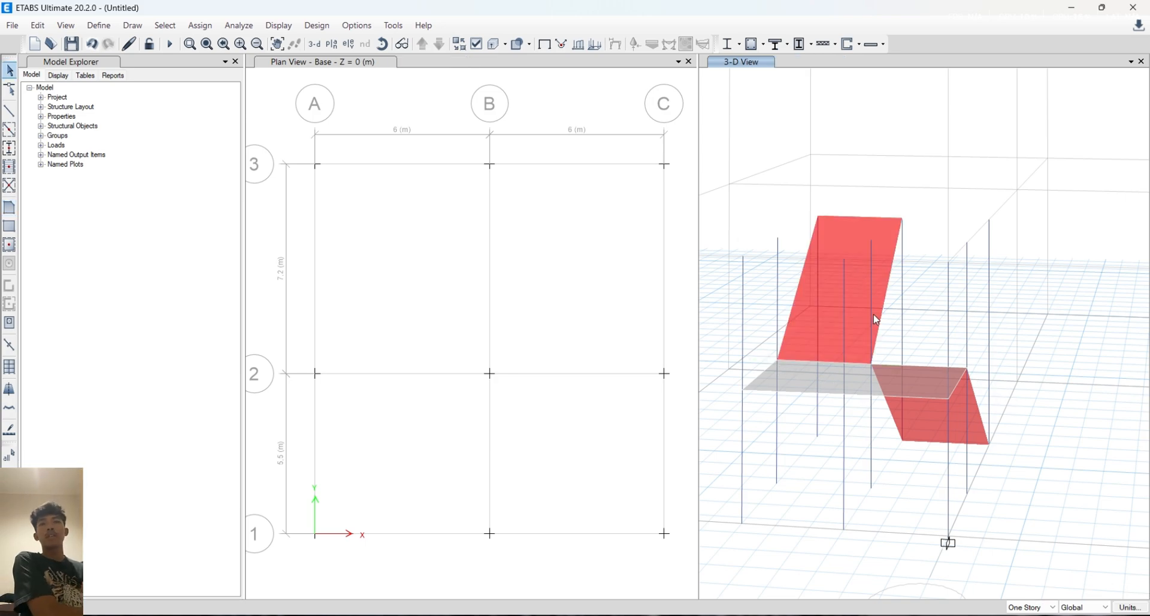
Delete the eight replicated helper columns around the stair, keeping the column with the base support
{"action": "right_click", "coordinate": [981, 296]}
{"action": "left_click", "coordinate": [1050, 262]}
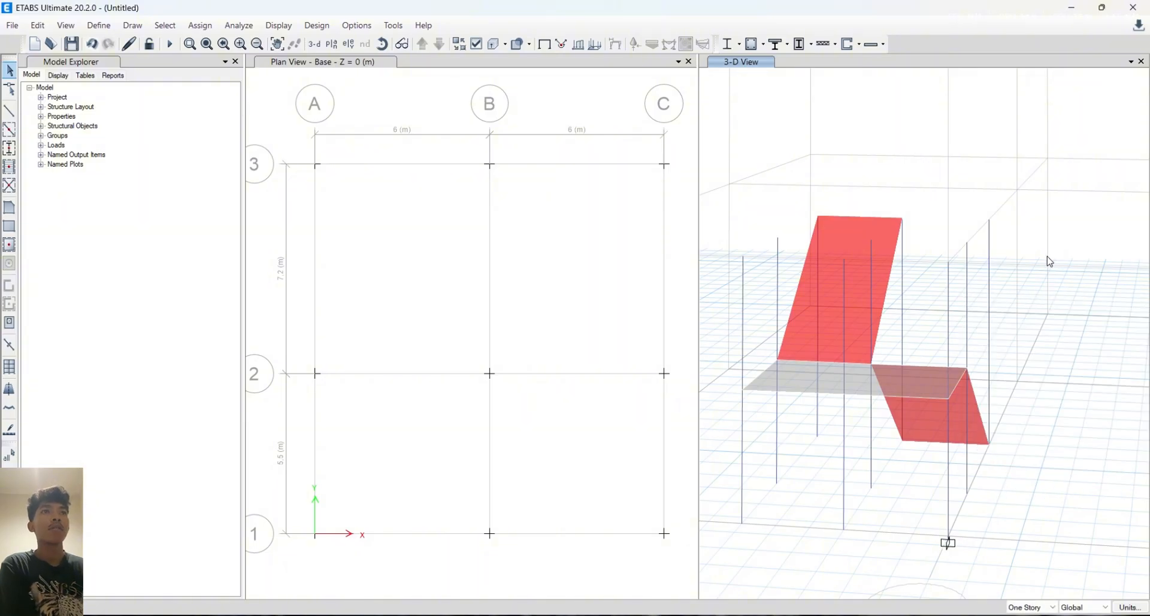
{"action": "middle_click_drag", "start_coordinate": [990, 418], "coordinate": [1014, 399]}
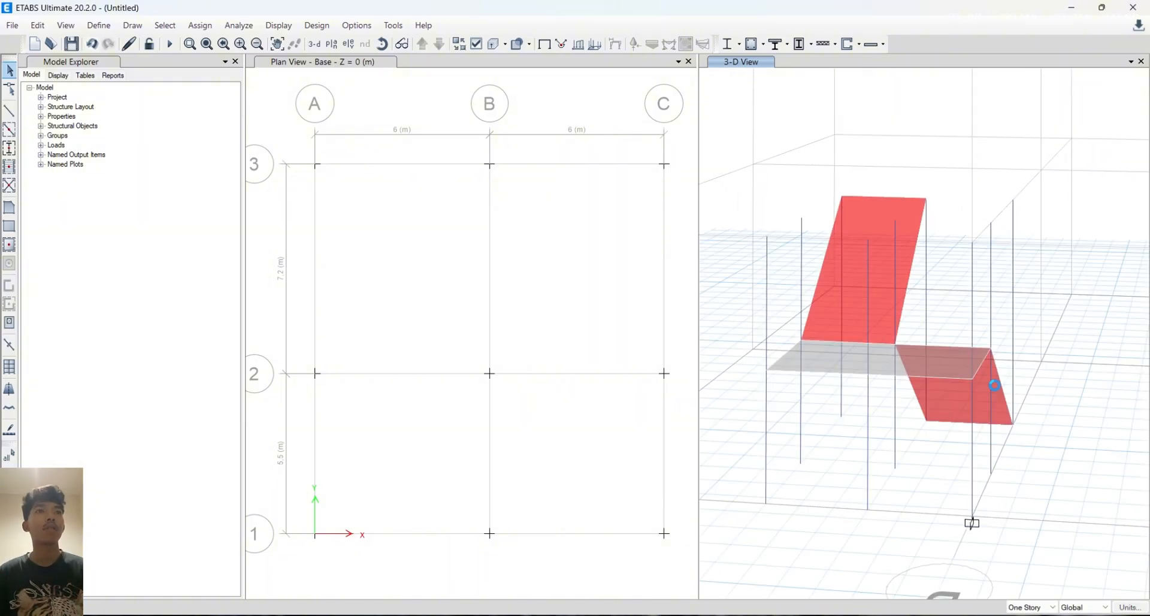
{"action": "left_click", "coordinate": [383, 45]}
{"action": "left_click_drag", "start_coordinate": [911, 290], "coordinate": [931, 361]}
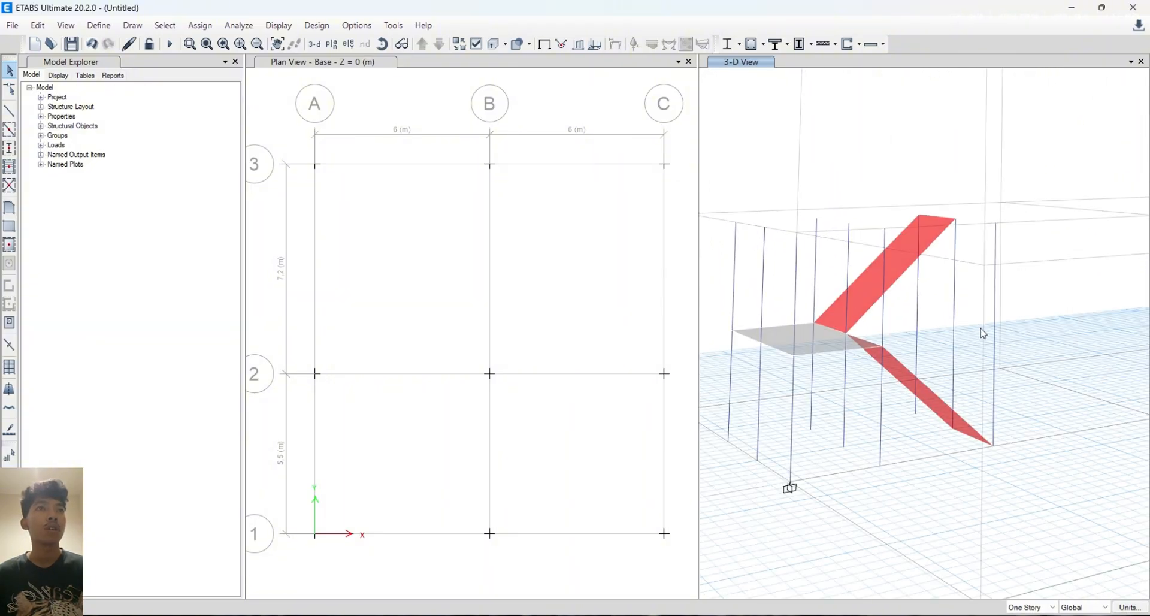
{"action": "left_click_drag", "start_coordinate": [984, 333], "coordinate": [929, 359]}
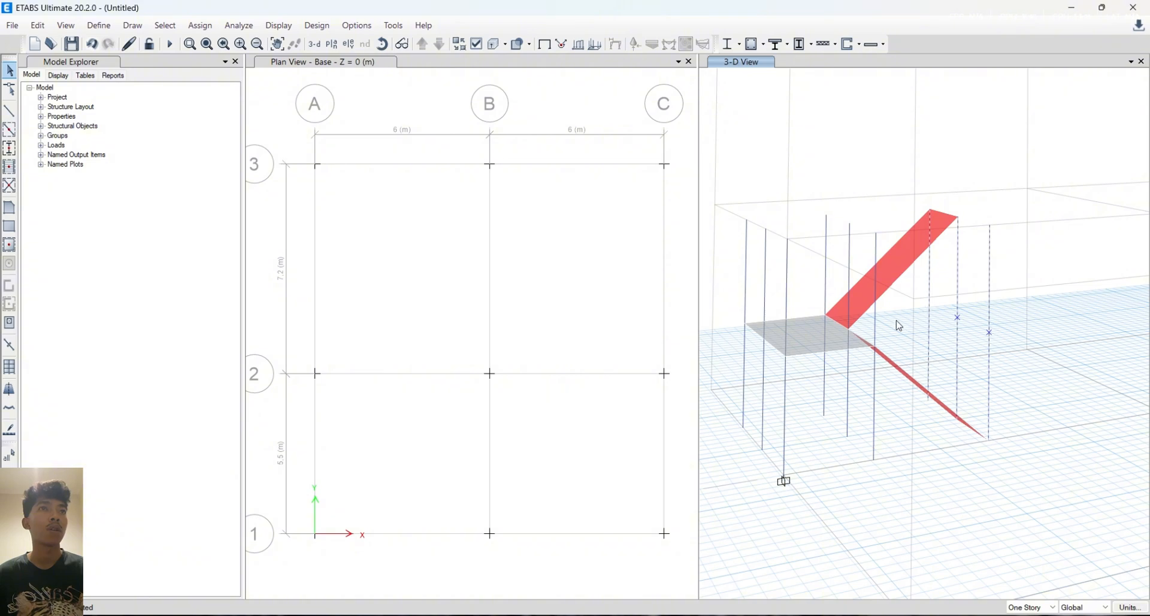
{"action": "left_click_drag", "start_coordinate": [886, 422], "coordinate": [711, 381]}
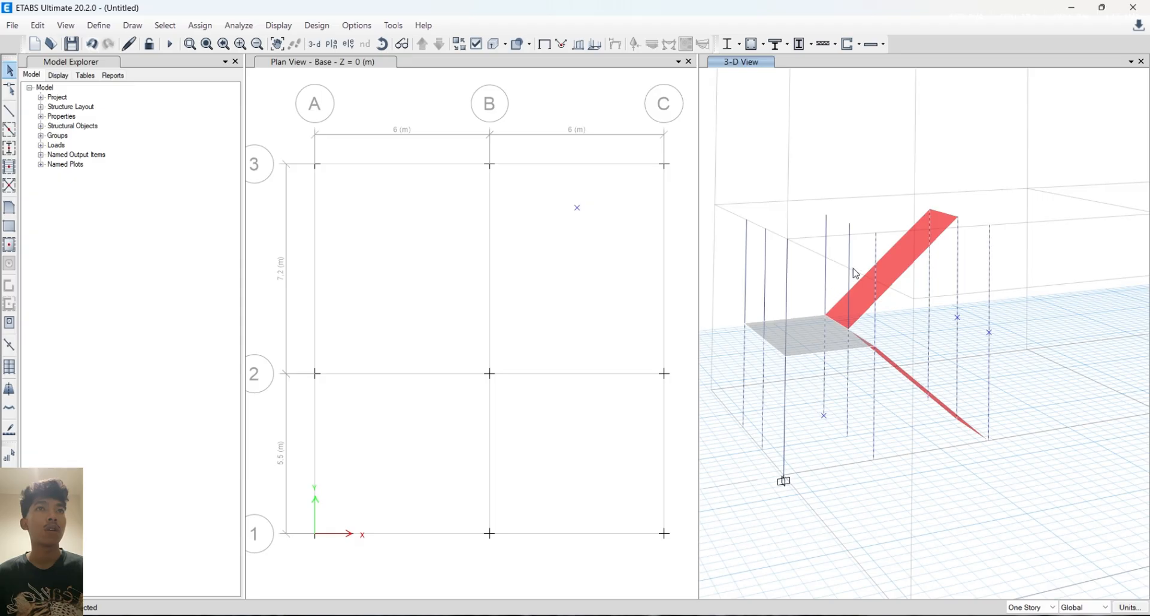
{"action": "mouse_move", "coordinate": [816, 250]}
{"action": "left_mouse_down"}
{"action": "mouse_move", "coordinate": [778, 268]}
{"action": "mouse_move", "coordinate": [749, 241]}
{"action": "mouse_move", "coordinate": [804, 233]}
{"action": "left_mouse_up"}
{"action": "left_click_drag", "start_coordinate": [724, 273], "coordinate": [719, 276]}
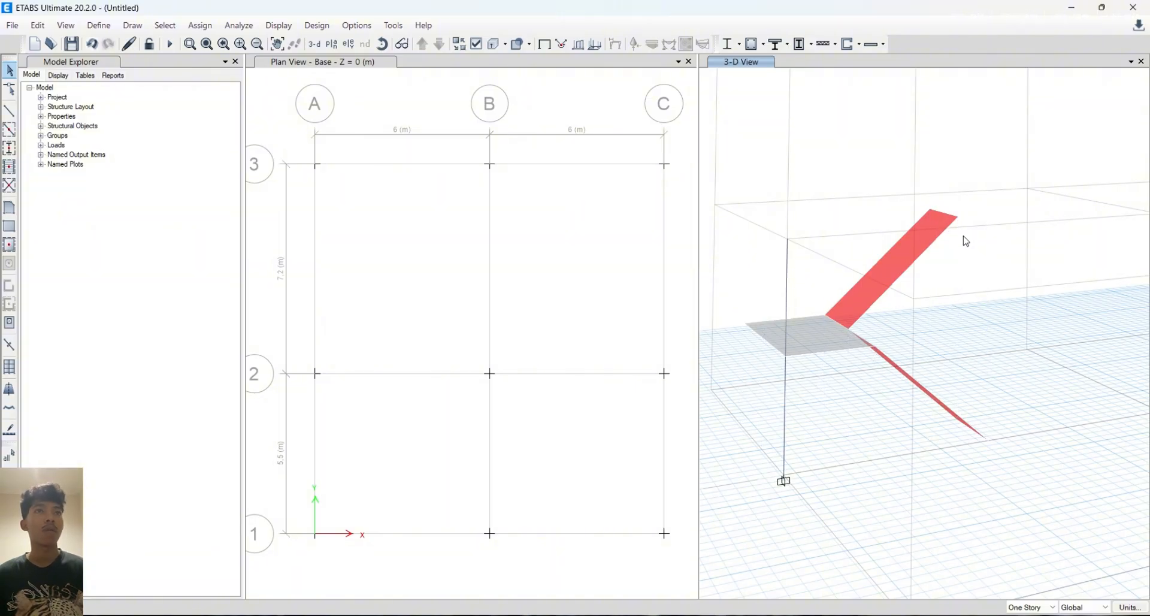
{"action": "mouse_move", "coordinate": [922, 449]}
{"action": "middle_mouse_down"}
{"action": "mouse_move", "coordinate": [941, 423]}
{"action": "mouse_move", "coordinate": [930, 452]}
{"action": "middle_mouse_up"}
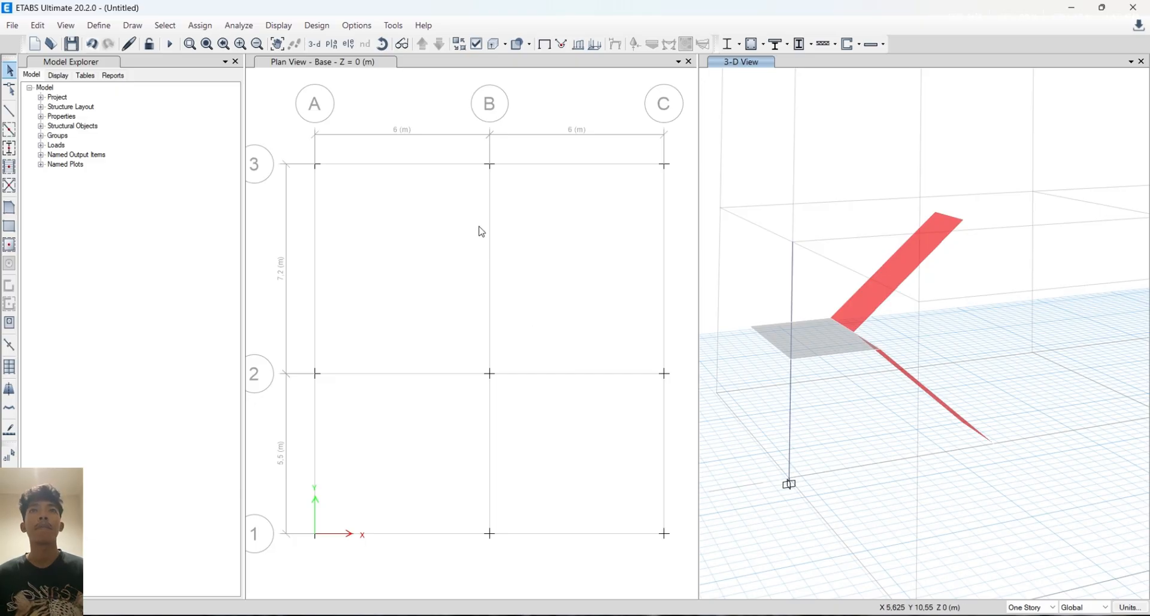
{"action": "left_click", "coordinate": [449, 102]}
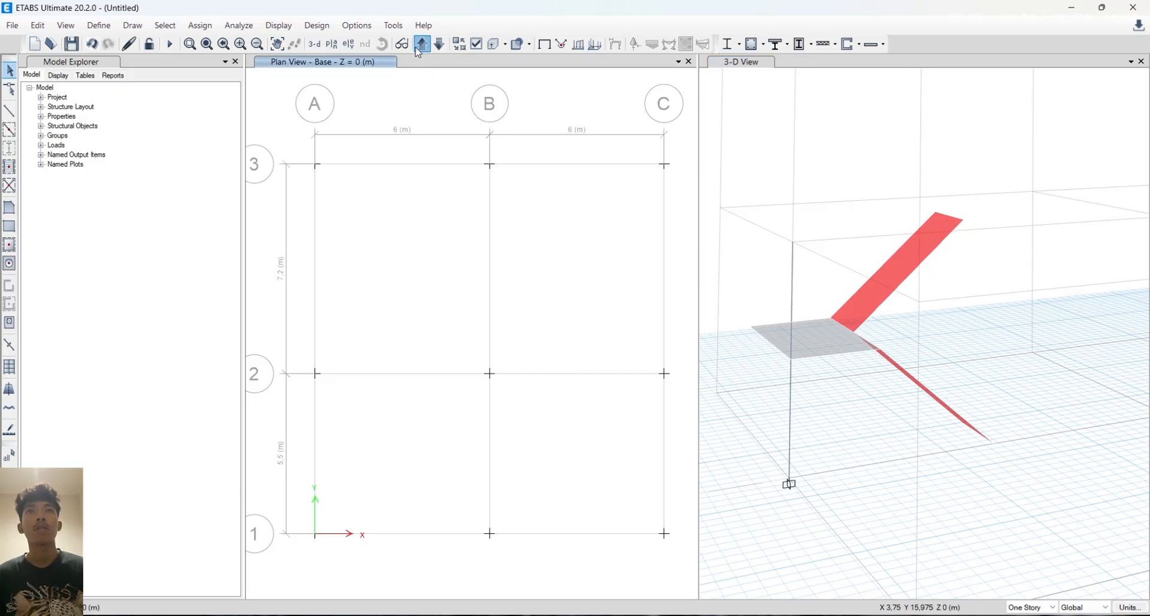
{"action": "left_click", "coordinate": [423, 43]}
{"action": "left_click", "coordinate": [439, 43]}
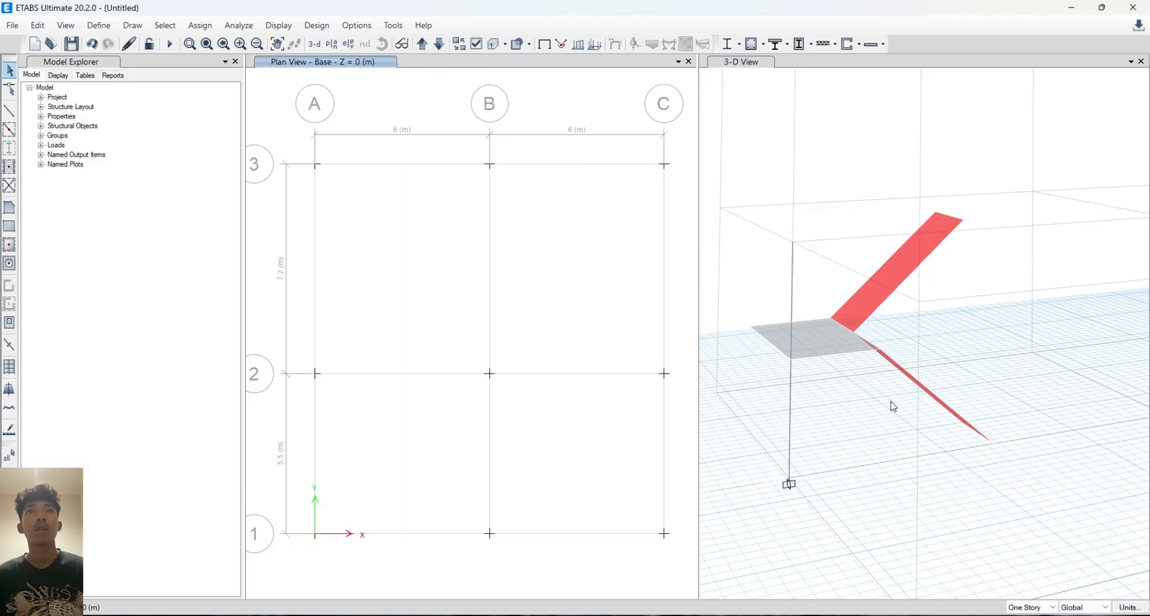
Show all objects of the building again in the 3-D view around the stair
{"action": "middle_click_drag", "start_coordinate": [891, 403], "coordinate": [929, 381]}
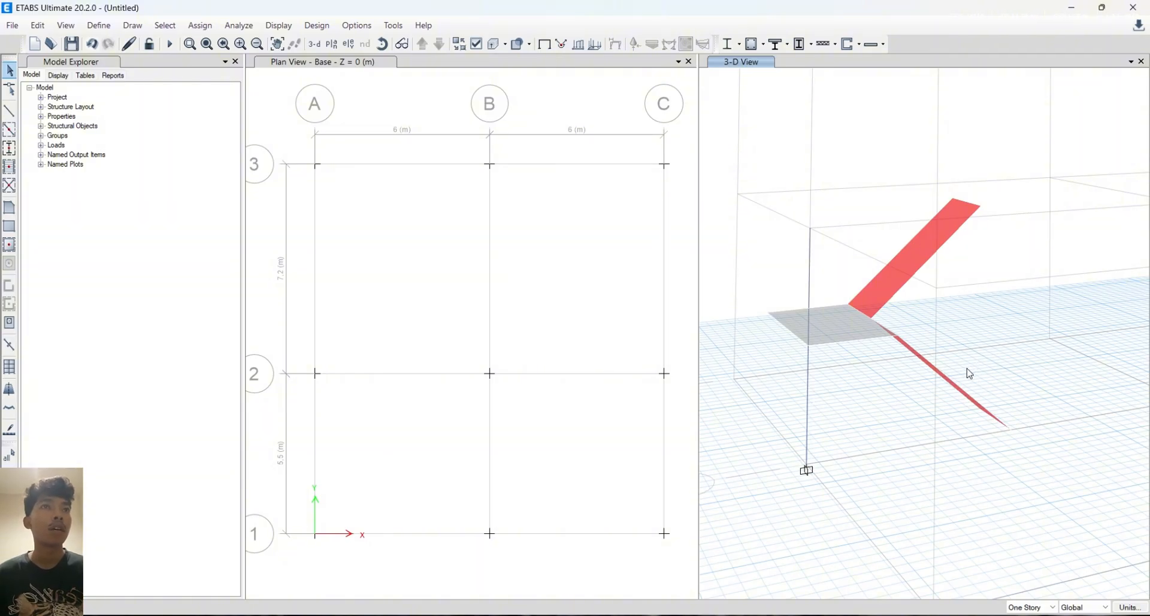
{"action": "right_click", "coordinate": [939, 327]}
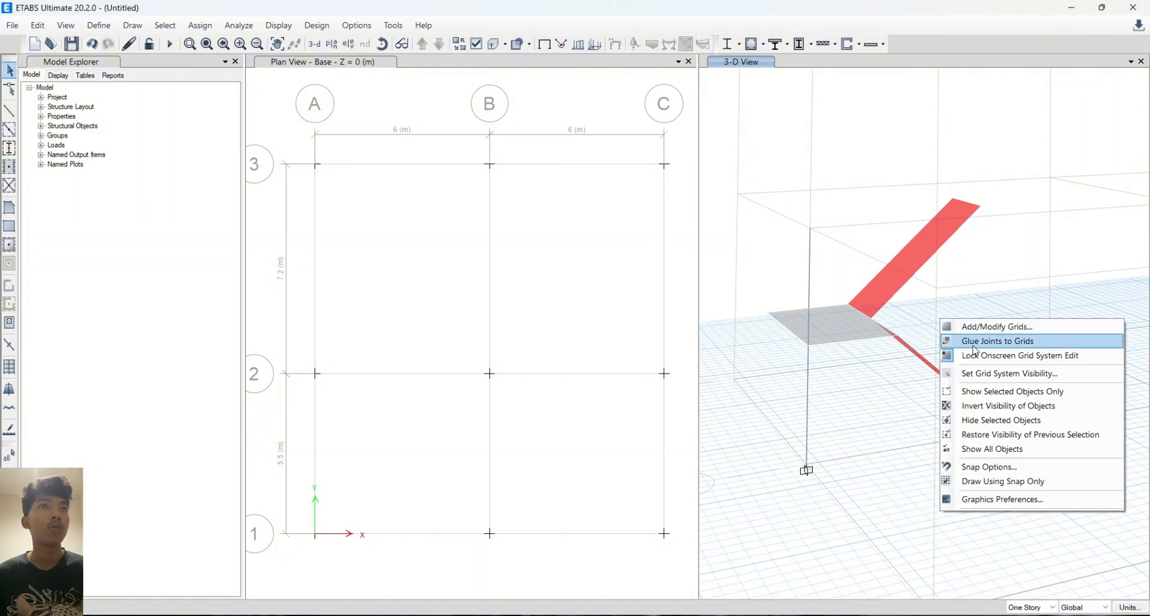
{"action": "left_click", "coordinate": [1011, 454]}
{"action": "middle_click_drag", "start_coordinate": [956, 415], "coordinate": [929, 418]}
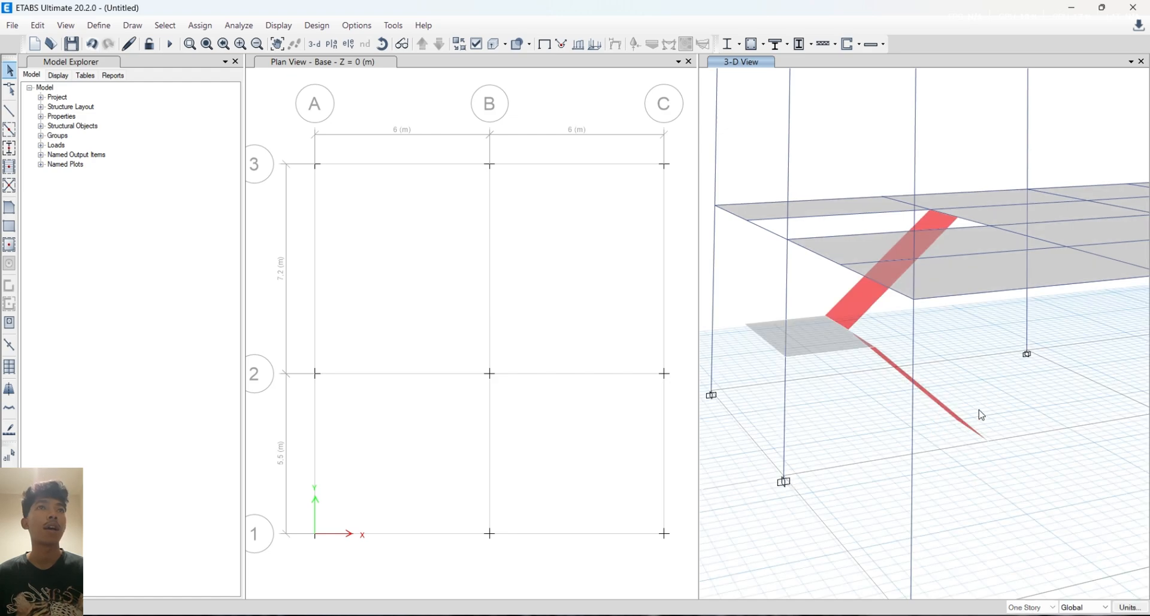
{"action": "middle_click_drag", "start_coordinate": [970, 378], "coordinate": [983, 411]}
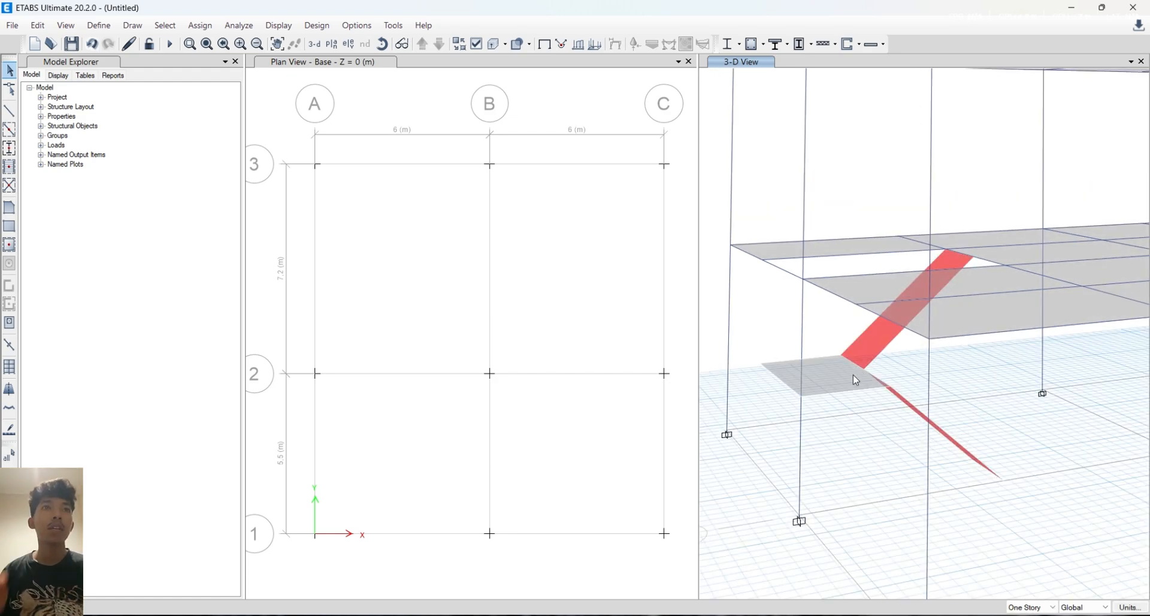
Select the two stair flights and the landing, and check the object assignments of the lower flight
{"action": "left_click", "coordinate": [909, 411]}
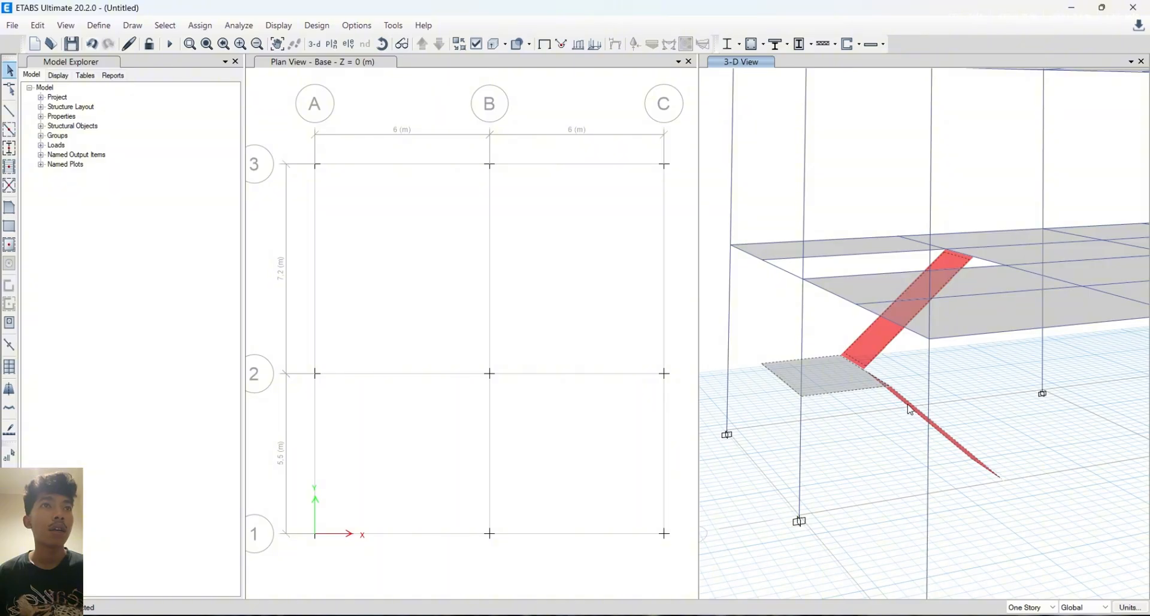
{"action": "right_click", "coordinate": [906, 410]}
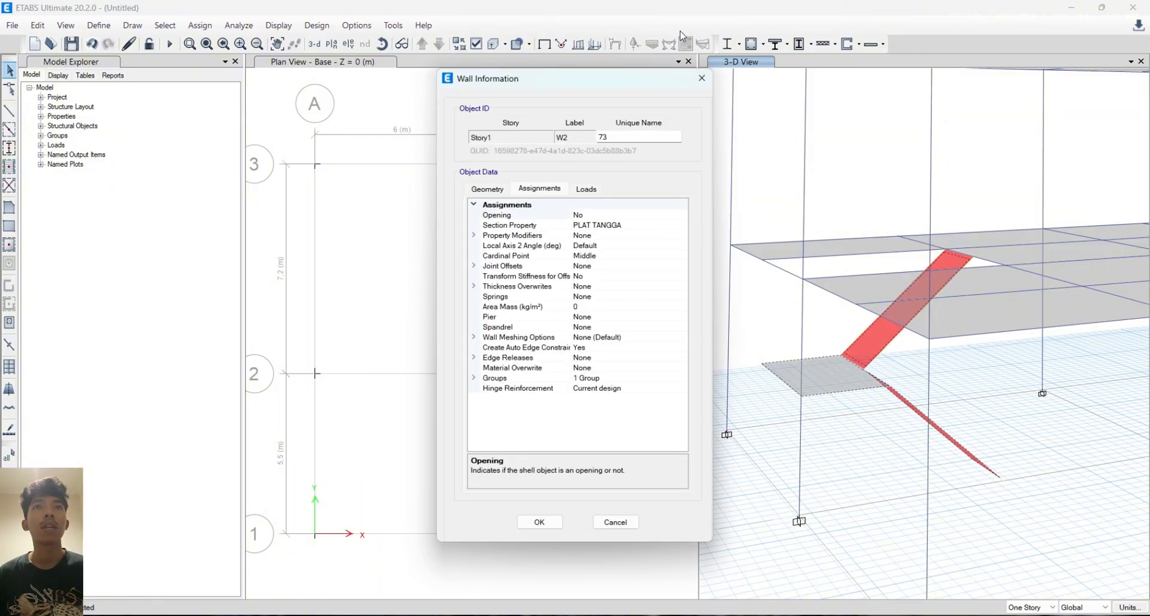
{"action": "left_click", "coordinate": [701, 78]}
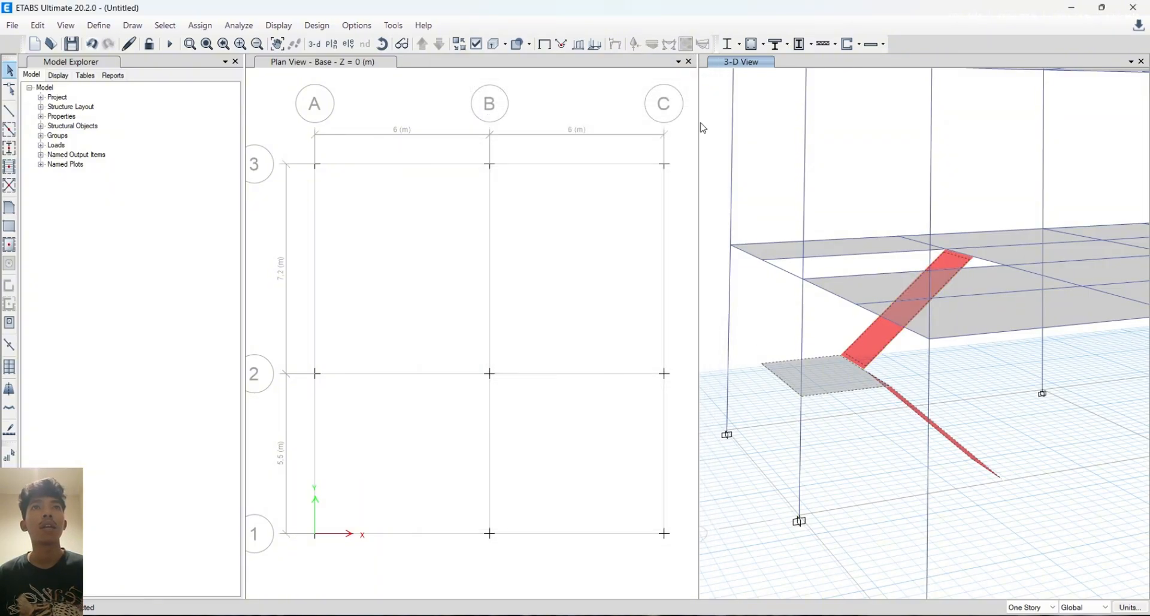
Replicate the selected stair flights and landing onto Story1, Story2 and Story3
{"action": "left_click", "coordinate": [37, 26]}
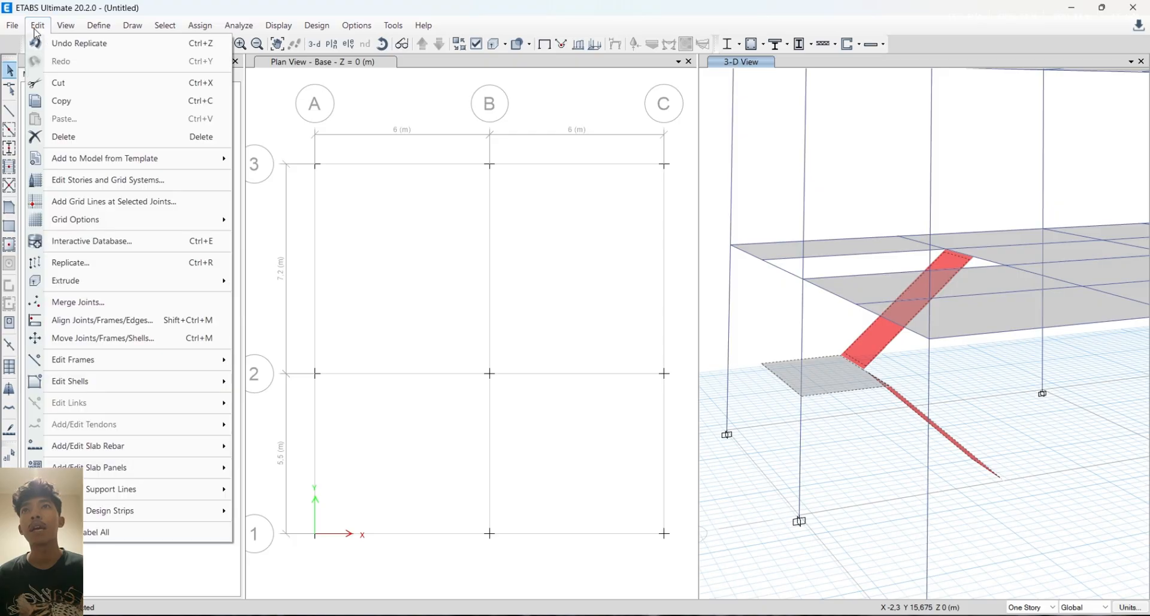
{"action": "left_click", "coordinate": [111, 268]}
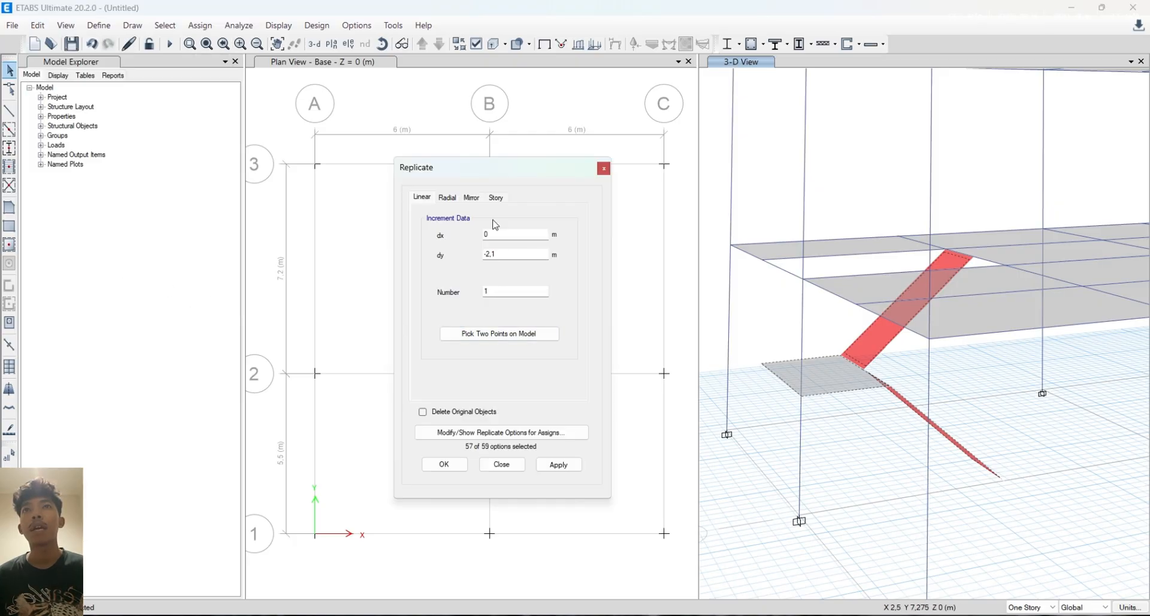
{"action": "left_click", "coordinate": [495, 198]}
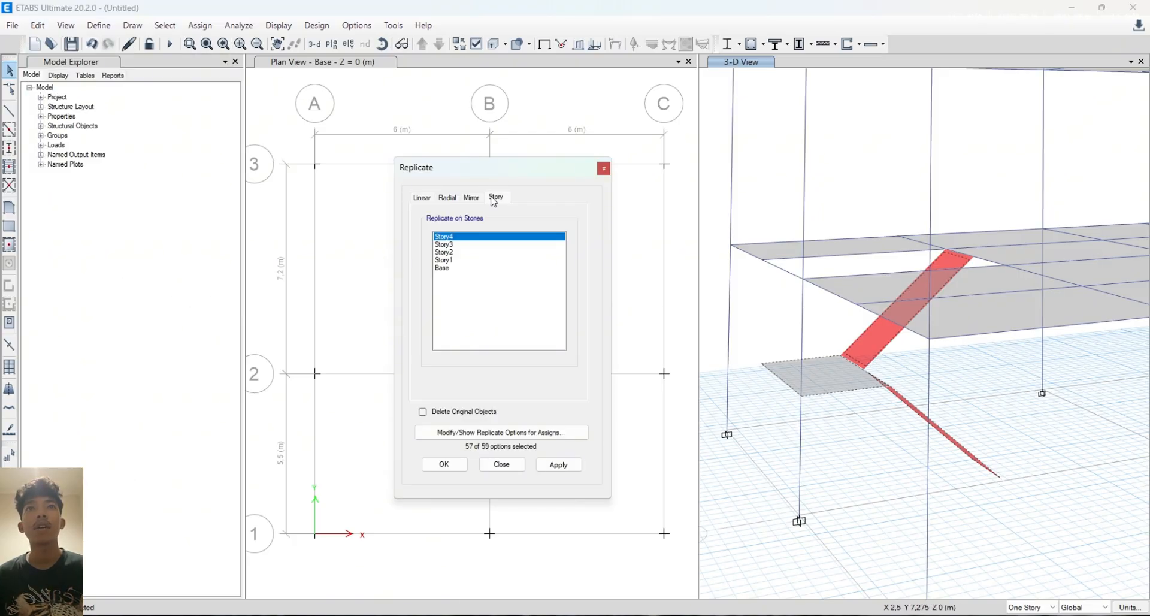
{"action": "left_click", "coordinate": [453, 252]}
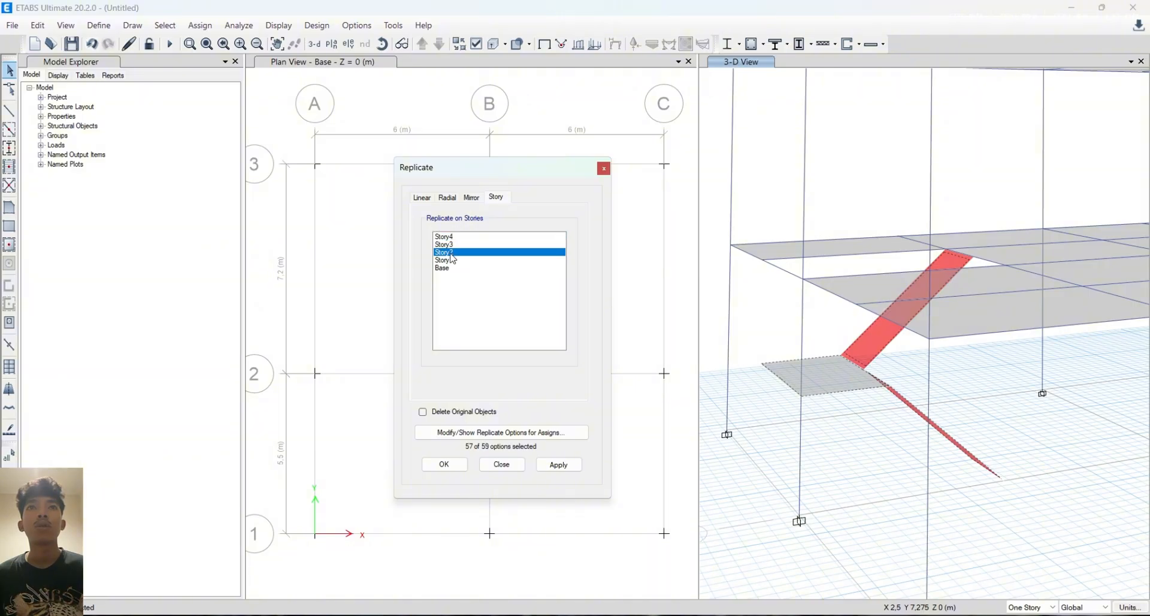
{"action": "left_click", "coordinate": [452, 260], "text": "ctrl"}
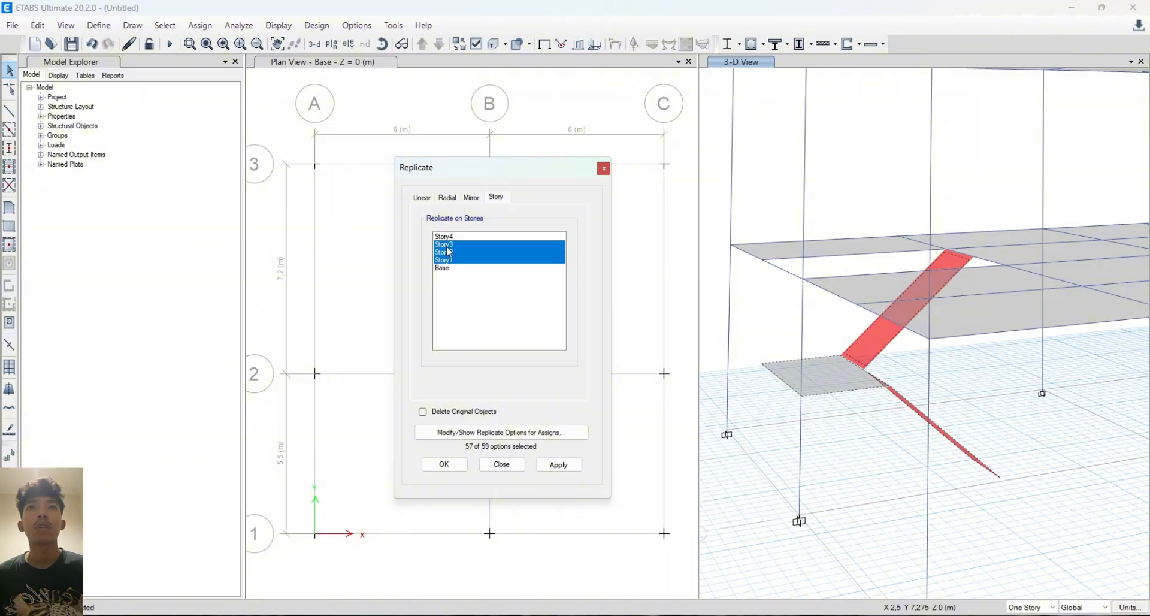
{"action": "left_click", "coordinate": [558, 465]}
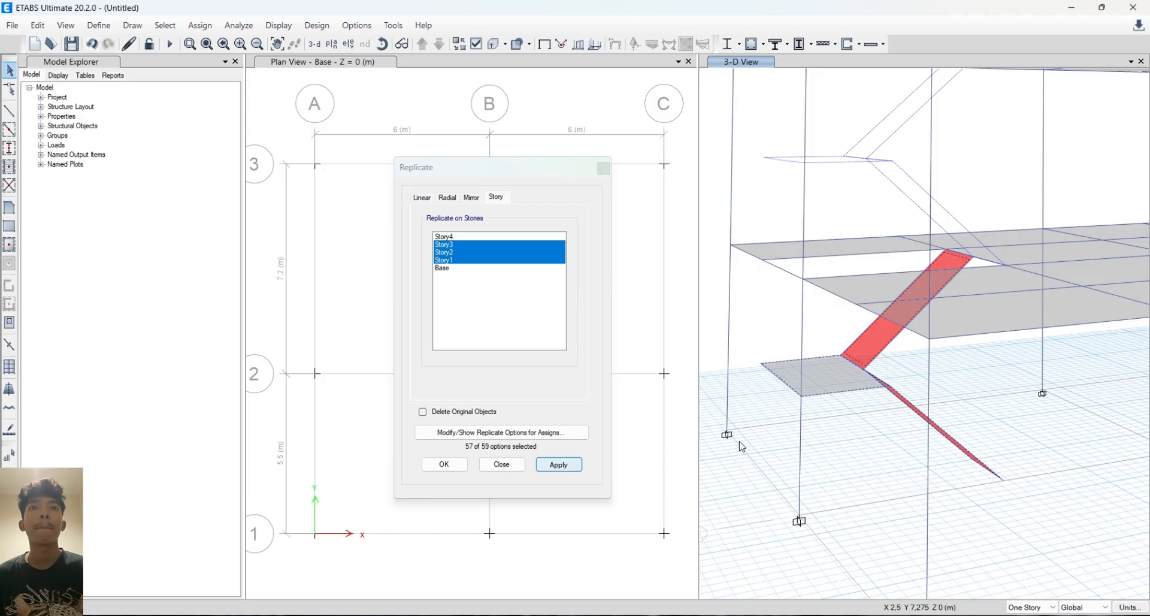
Inspect the replicated stairs across the whole building in the 3-D view and close the Replicate dialog
{"action": "scroll", "coordinate": [937, 360], "scroll_direction": "down", "scroll_amount": 5}
{"action": "scroll", "coordinate": [944, 328], "scroll_direction": "down", "scroll_amount": 5}
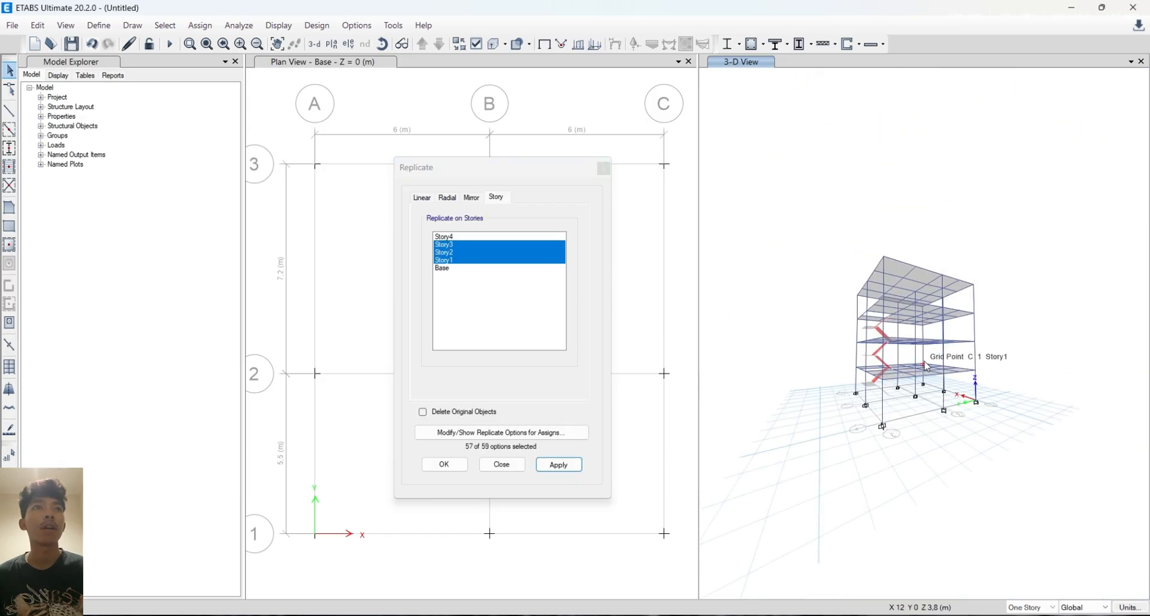
{"action": "scroll", "coordinate": [865, 391], "scroll_direction": "up", "scroll_amount": 5}
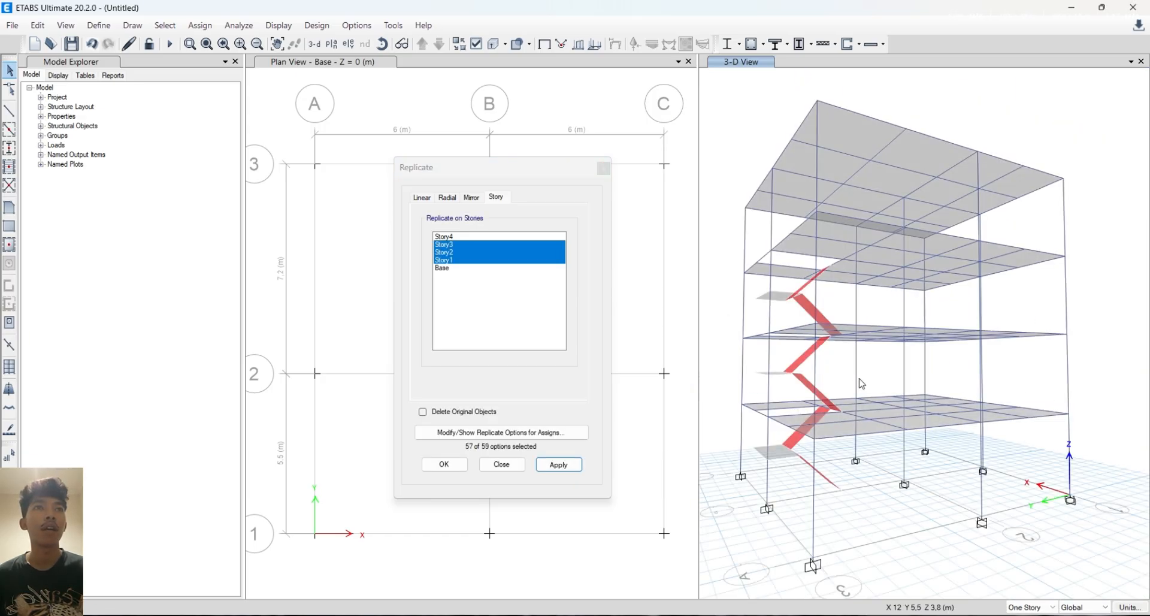
{"action": "left_click", "coordinate": [383, 44]}
{"action": "left_click_drag", "start_coordinate": [887, 372], "coordinate": [783, 414]}
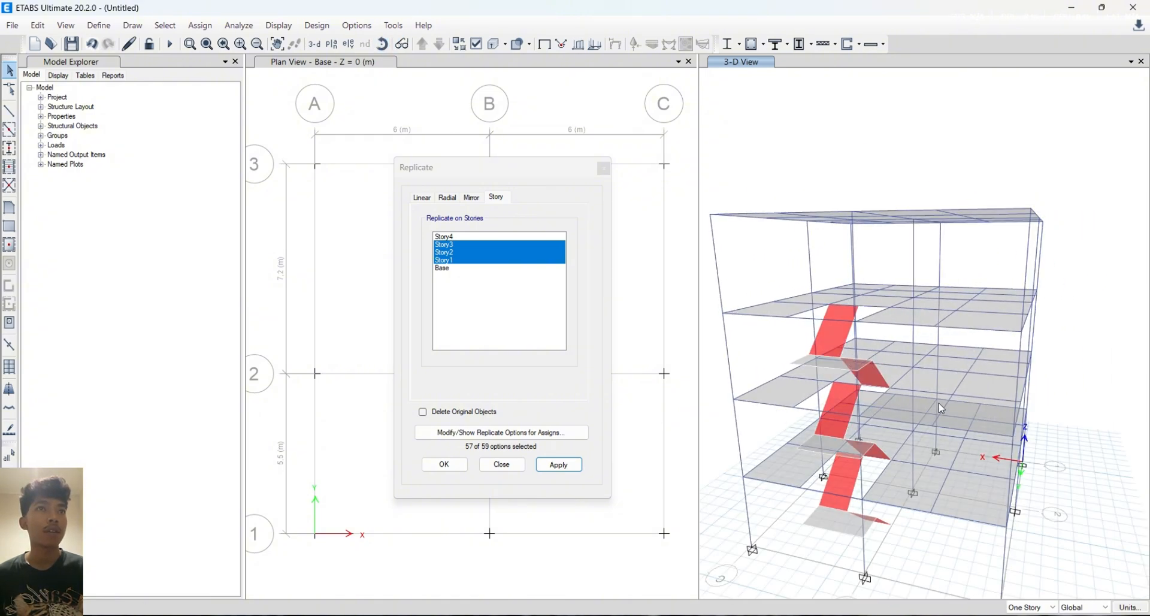
{"action": "middle_click_drag", "start_coordinate": [939, 403], "coordinate": [963, 367]}
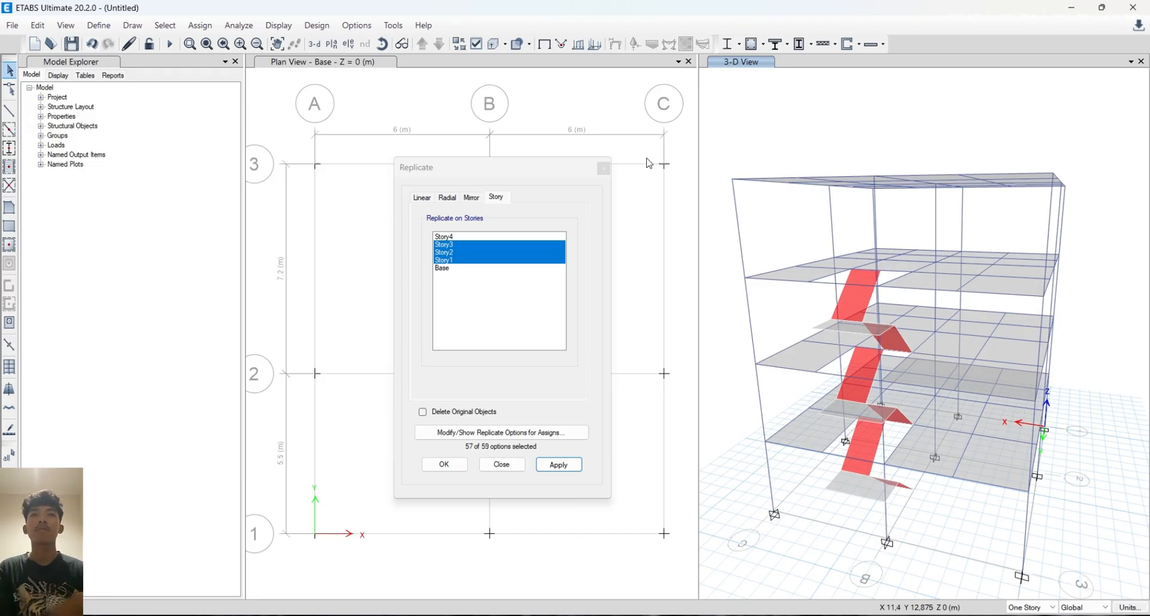
{"action": "left_click", "coordinate": [604, 170]}
{"action": "middle_click_drag", "start_coordinate": [936, 376], "coordinate": [953, 379]}
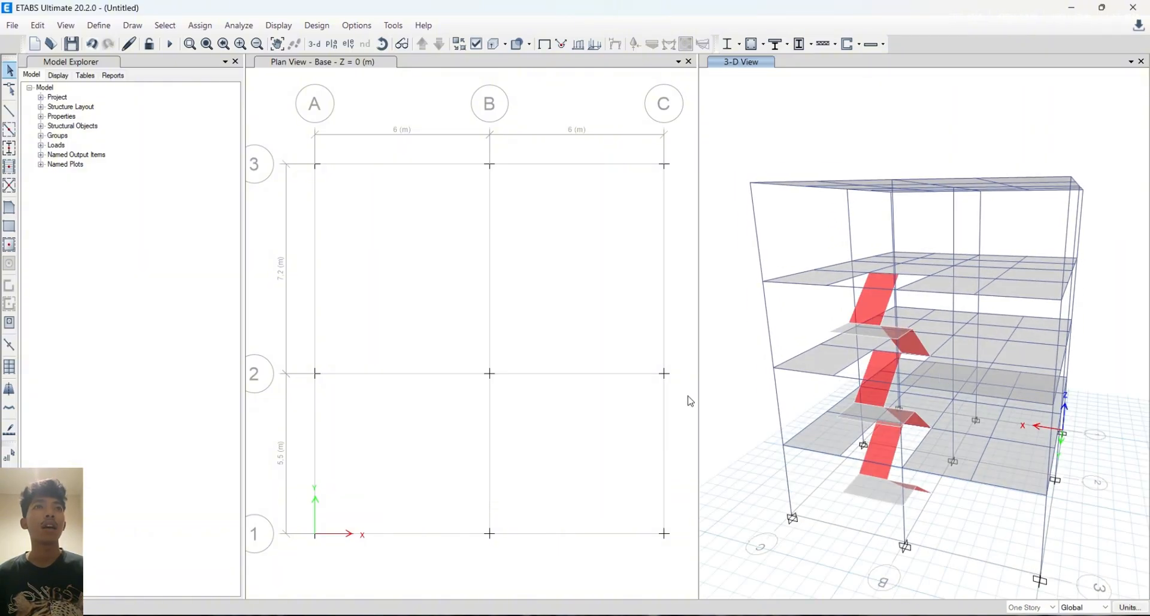
Switch the plan view to Story4
{"action": "left_click", "coordinate": [294, 62]}
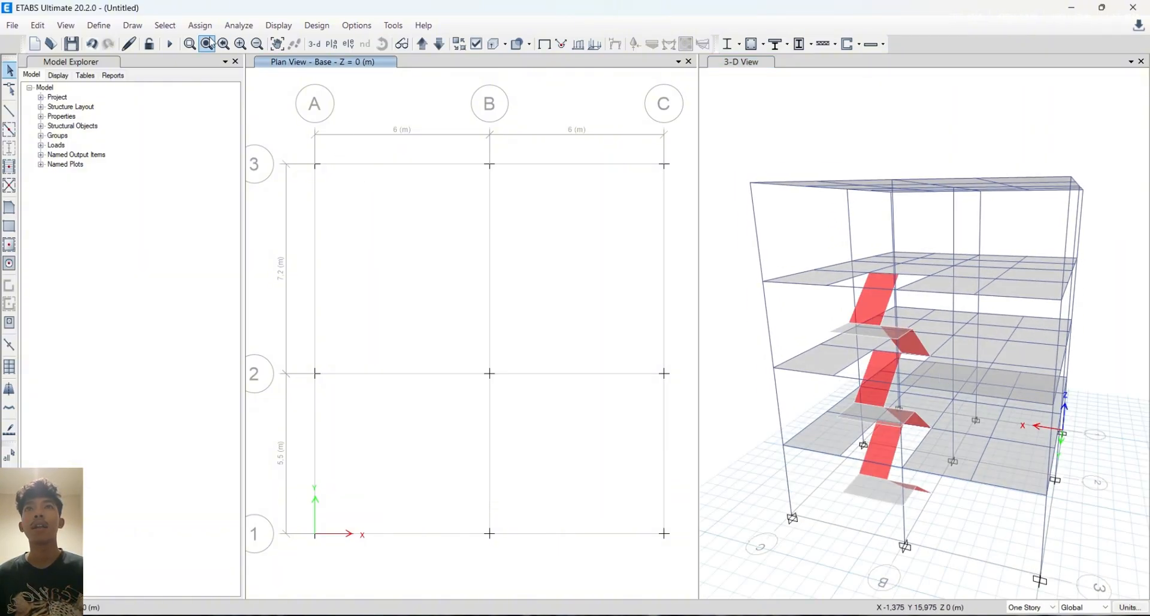
{"action": "left_click", "coordinate": [423, 44]}
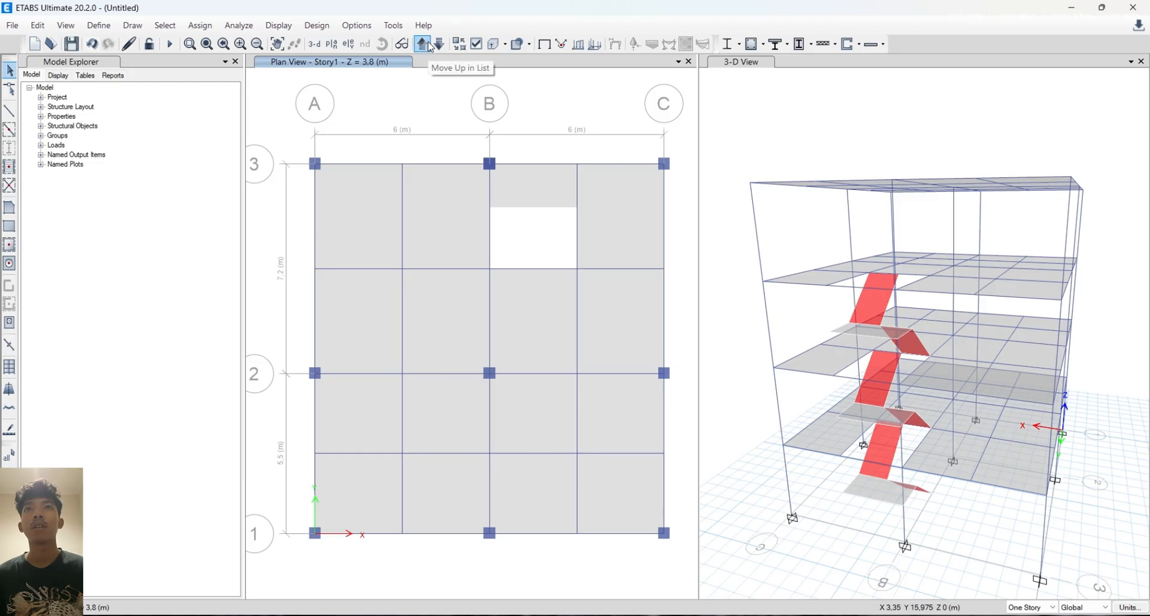
{"action": "left_click", "coordinate": [422, 45]}
{"action": "left_click", "coordinate": [422, 45]}
{"action": "left_click", "coordinate": [422, 45]}
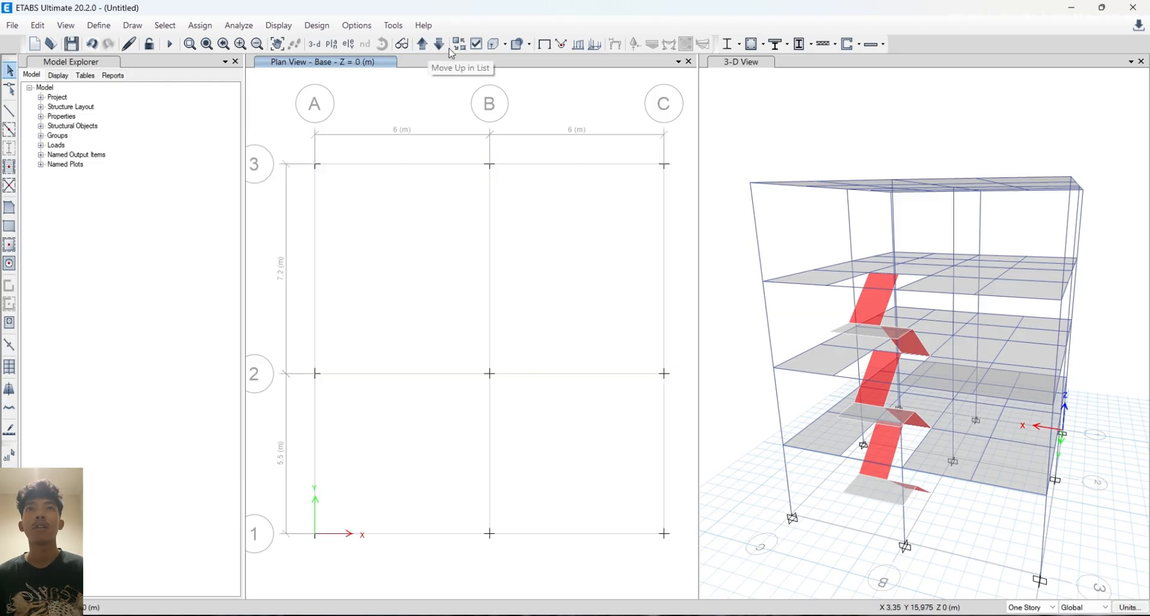
{"action": "left_click", "coordinate": [444, 50]}
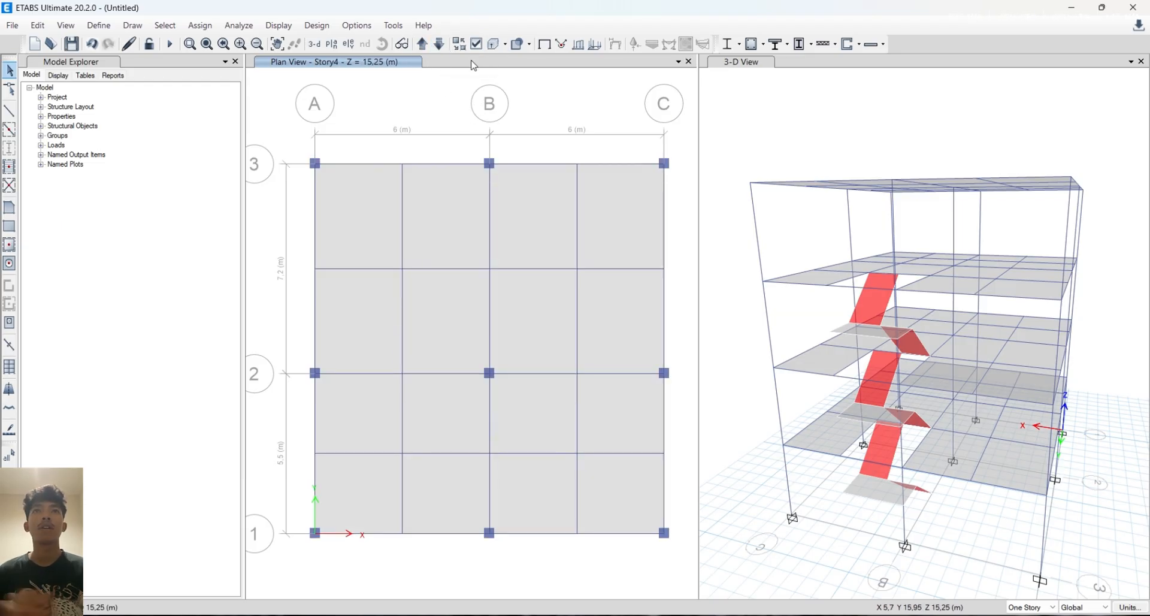
{"action": "left_click", "coordinate": [527, 231]}
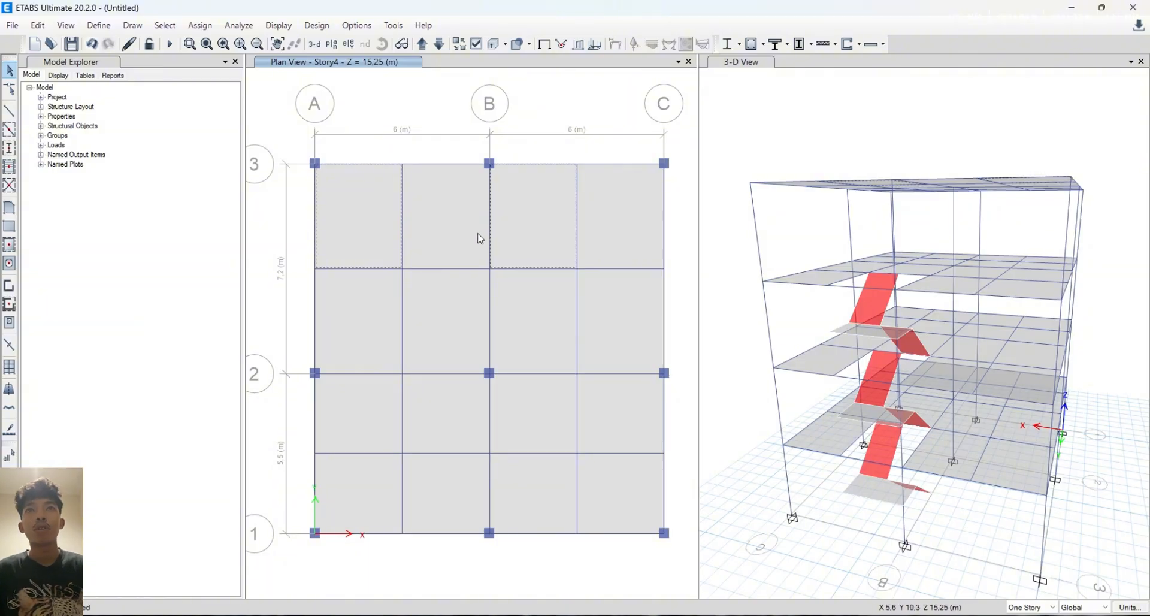
{"action": "left_click", "coordinate": [478, 236]}
{"action": "left_click", "coordinate": [467, 295]}
{"action": "left_click", "coordinate": [390, 315]}
{"action": "left_click", "coordinate": [442, 432]}
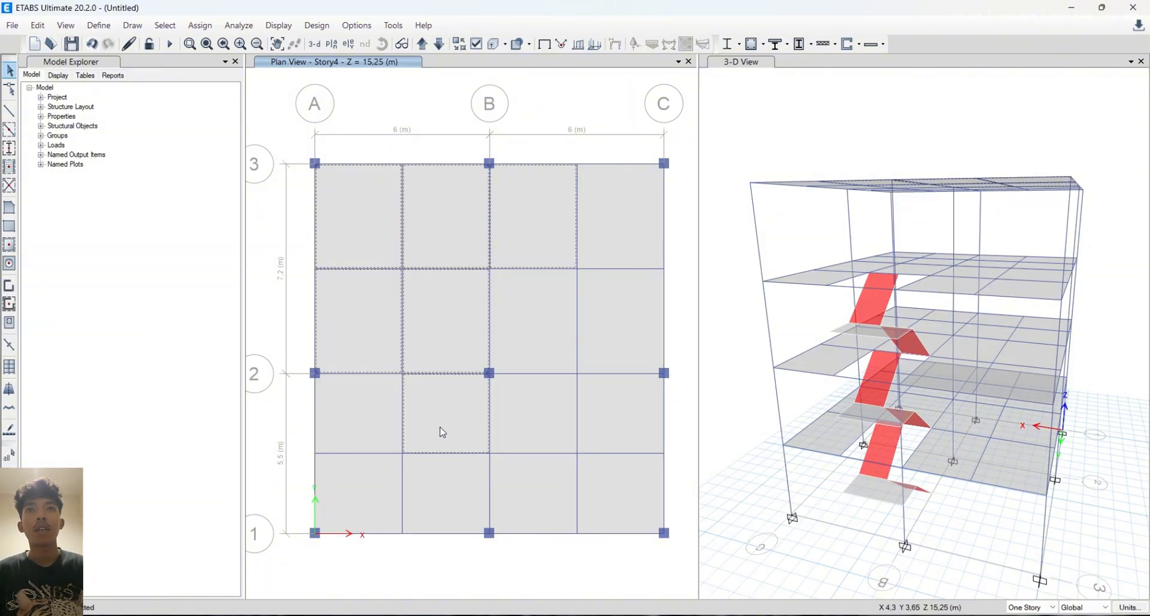
{"action": "left_click", "coordinate": [419, 496]}
{"action": "left_click", "coordinate": [381, 502]}
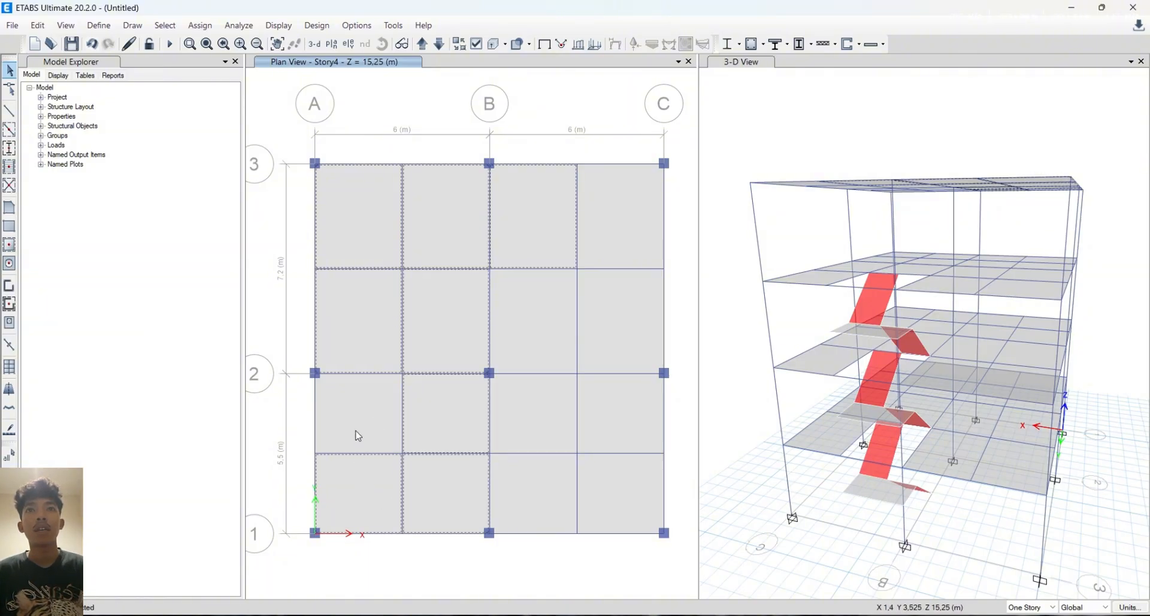
{"action": "left_click", "coordinate": [593, 247]}
{"action": "left_click", "coordinate": [619, 316]}
{"action": "left_click", "coordinate": [545, 337]}
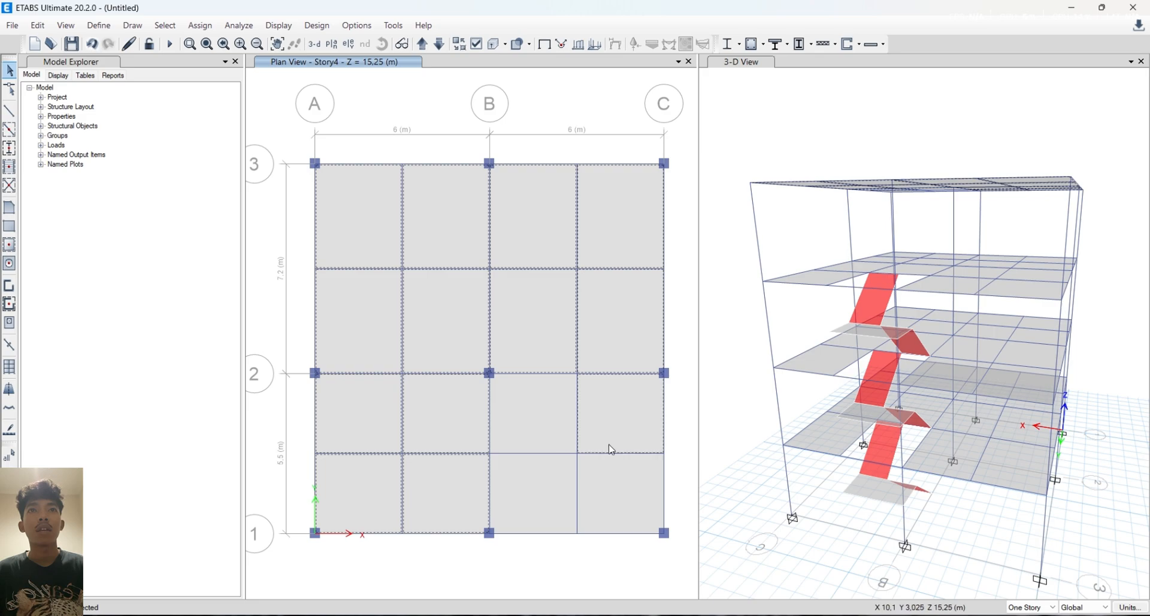
{"action": "left_click", "coordinate": [544, 498]}
{"action": "left_click", "coordinate": [547, 432]}
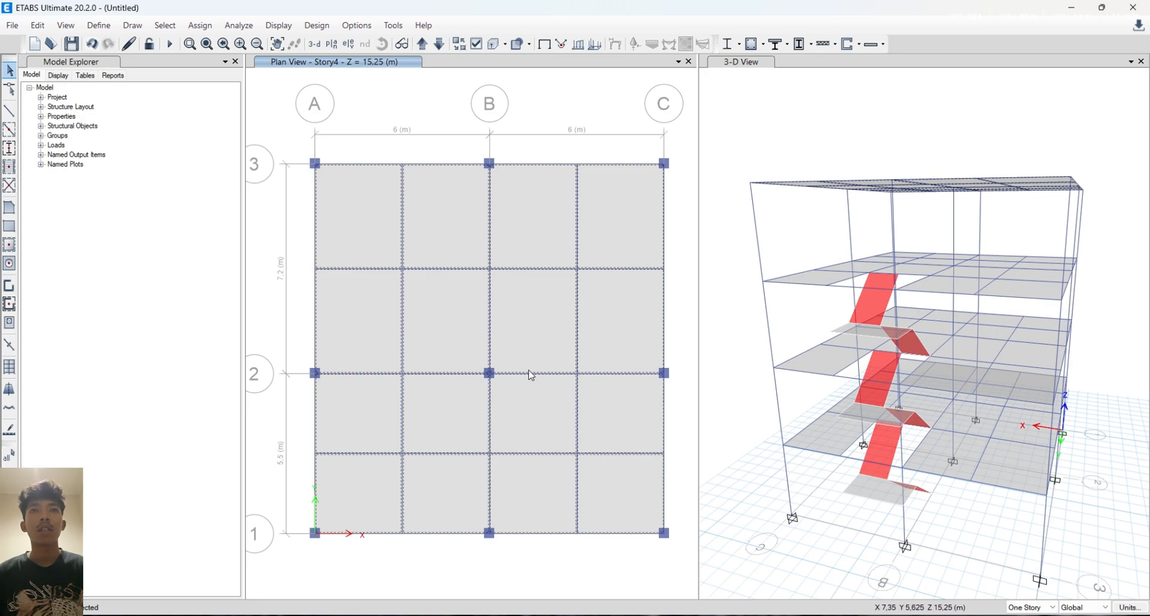
{"action": "key", "text": "Escape"}
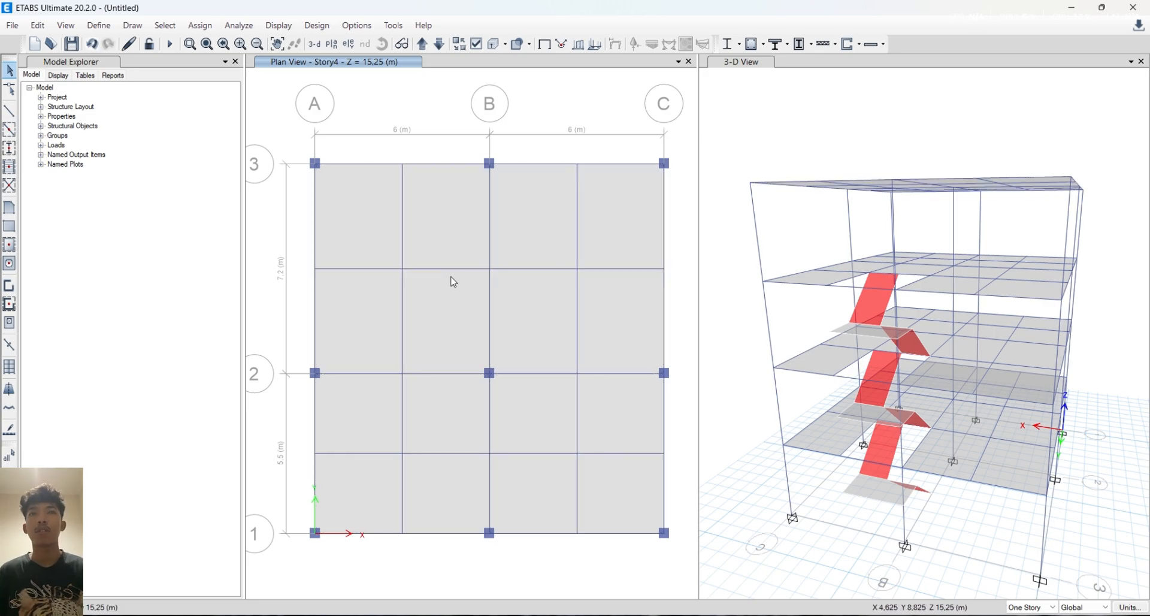
Select all slabs in the building that have the PLAT 125 slab property
{"action": "left_click", "coordinate": [170, 26]}
{"action": "mouse_move", "coordinate": [175, 44]}
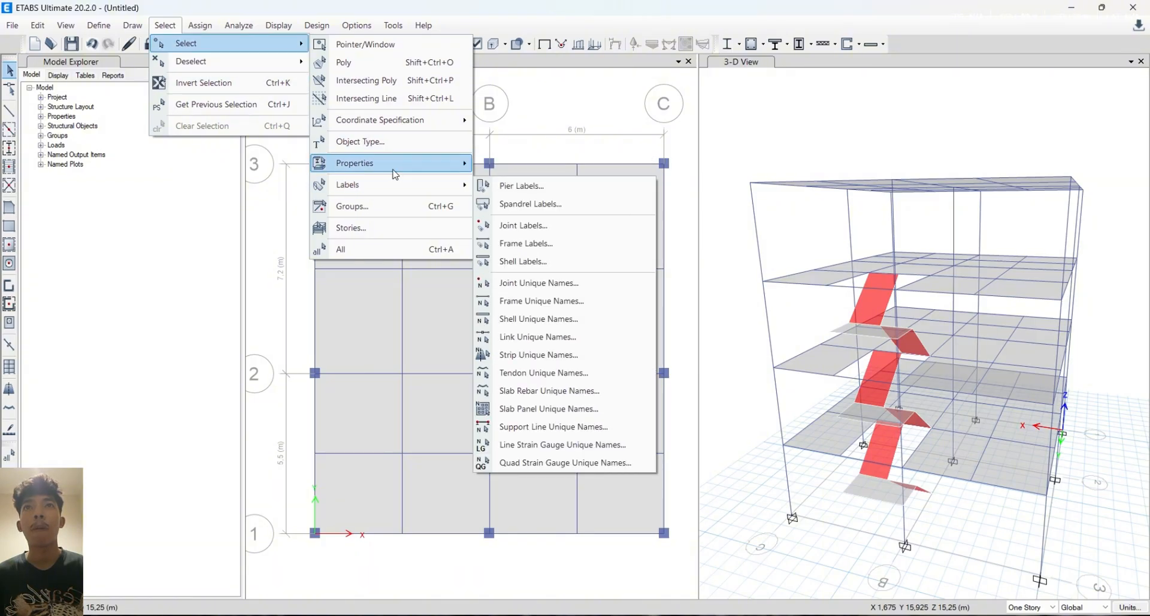
{"action": "mouse_move", "coordinate": [395, 171]}
{"action": "left_click", "coordinate": [516, 203]}
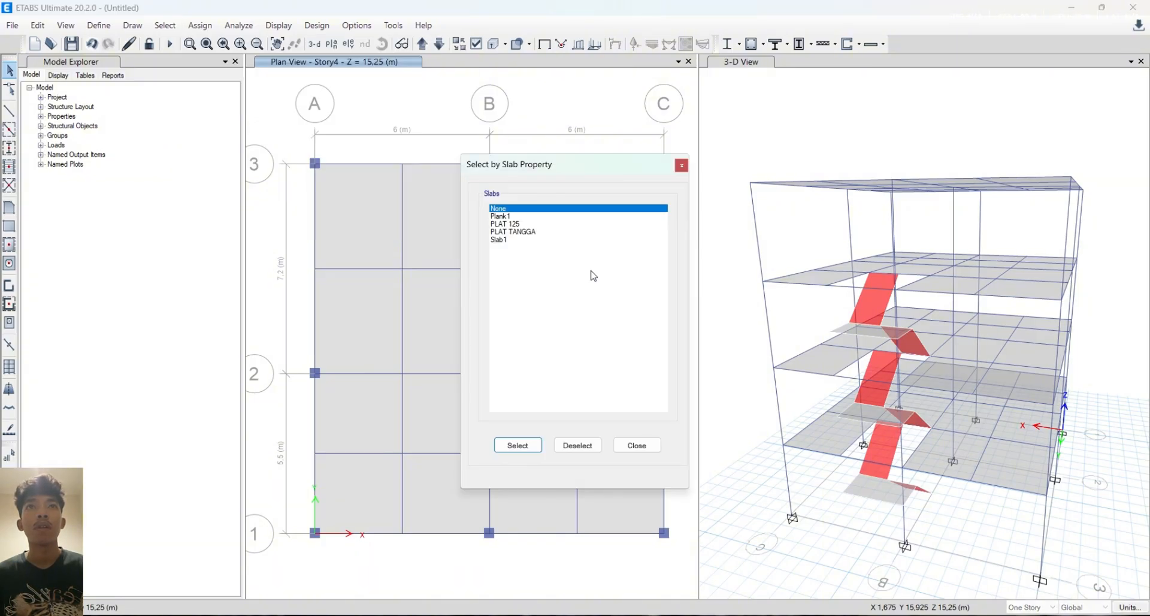
{"action": "left_click", "coordinate": [523, 225]}
{"action": "left_click", "coordinate": [516, 444]}
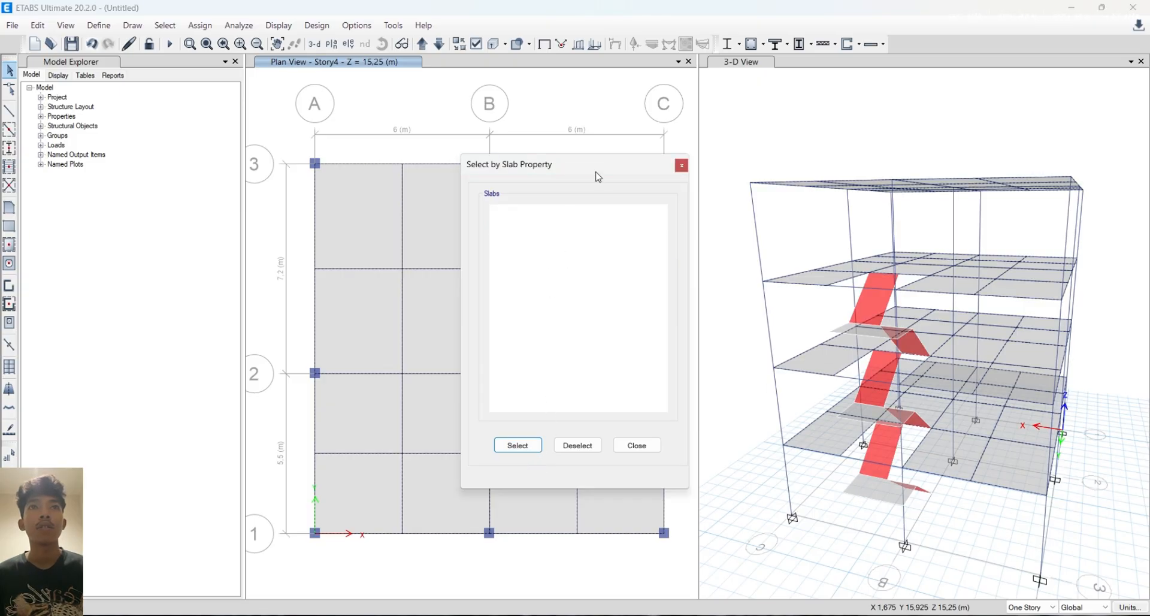
Assign the uniform load set BEBAN PLAT HUNIAN to the selected PLAT 125 slabs
{"action": "left_click_drag", "start_coordinate": [598, 171], "coordinate": [265, 207]}
{"action": "left_click", "coordinate": [214, 28]}
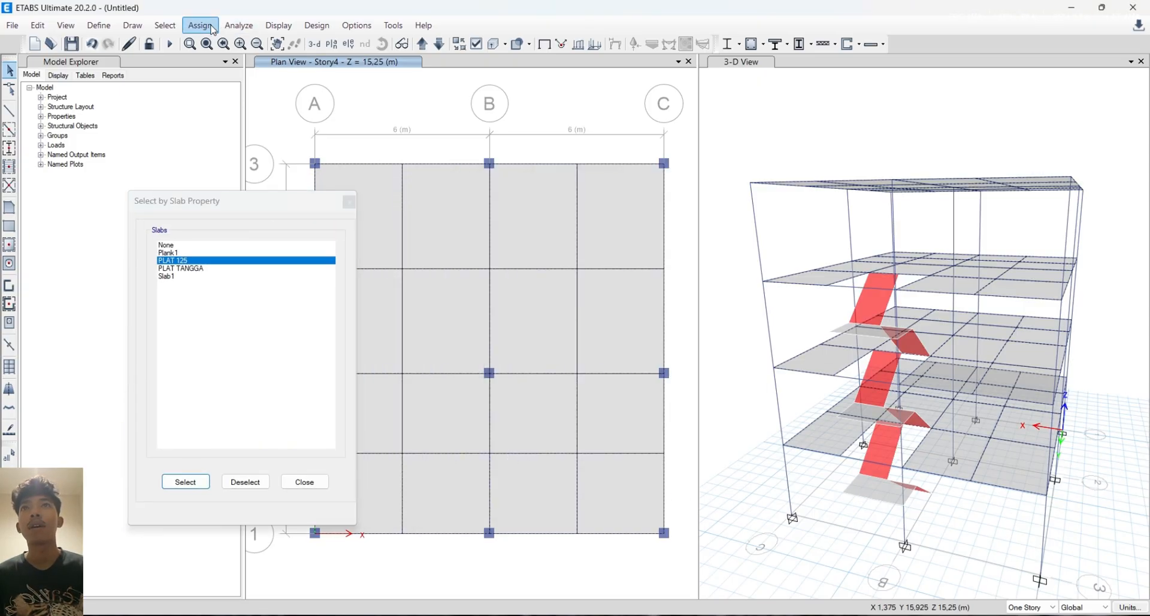
{"action": "left_click", "coordinate": [198, 30]}
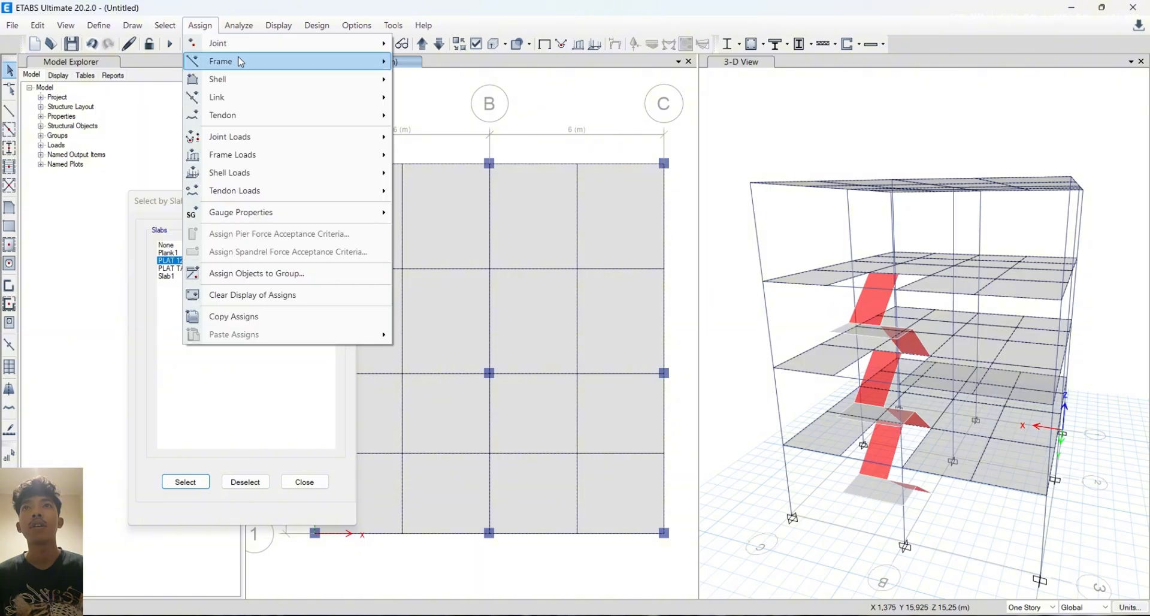
{"action": "mouse_move", "coordinate": [255, 84]}
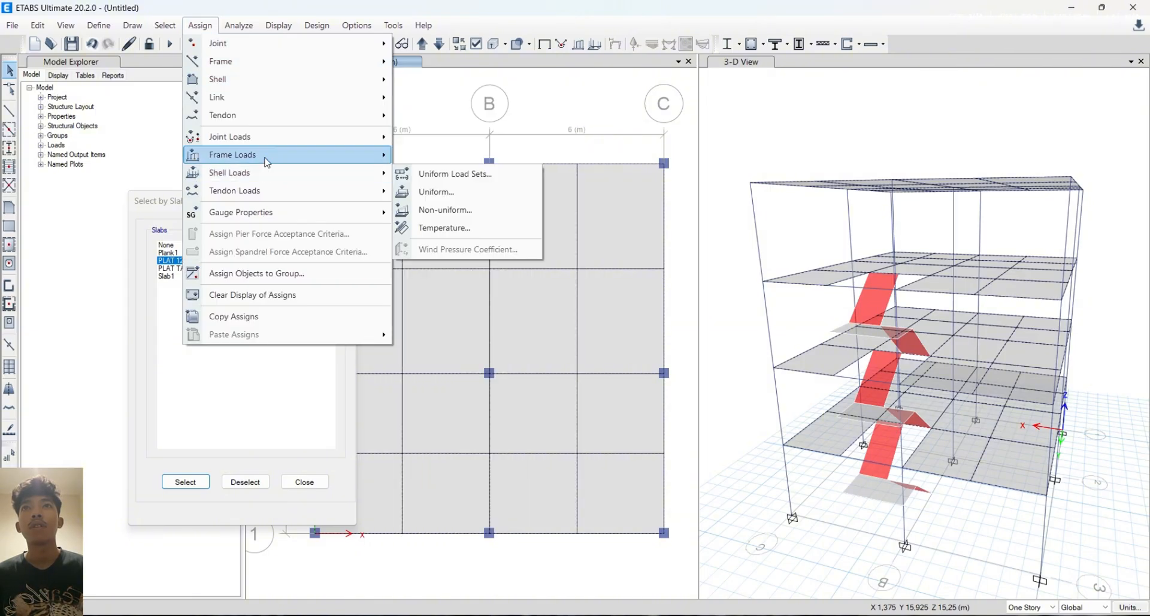
{"action": "mouse_move", "coordinate": [267, 162]}
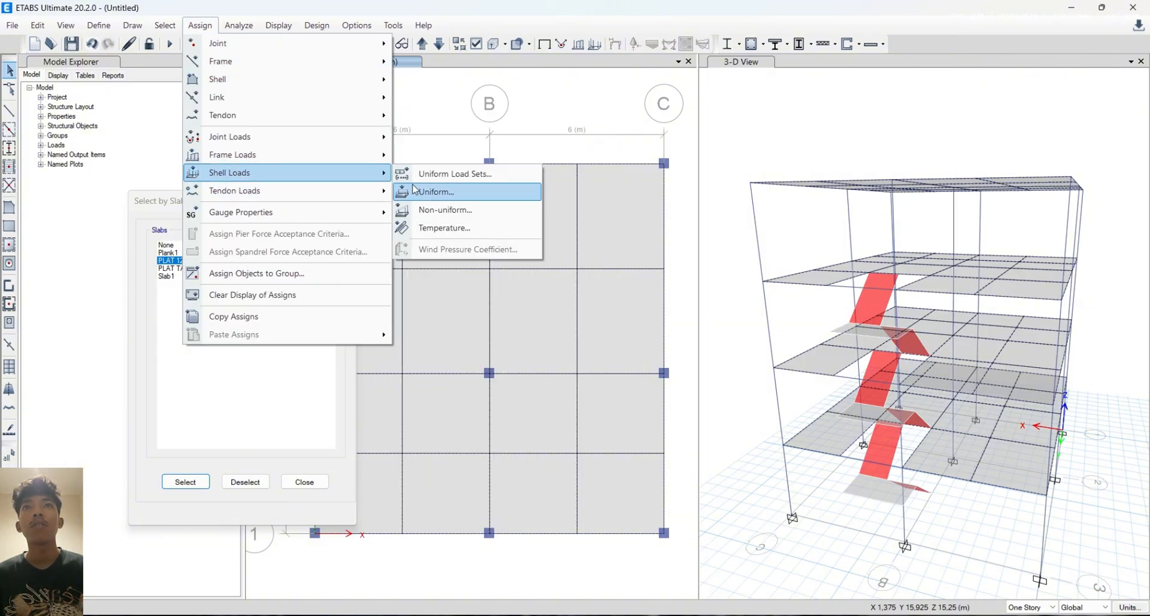
{"action": "left_click", "coordinate": [435, 177]}
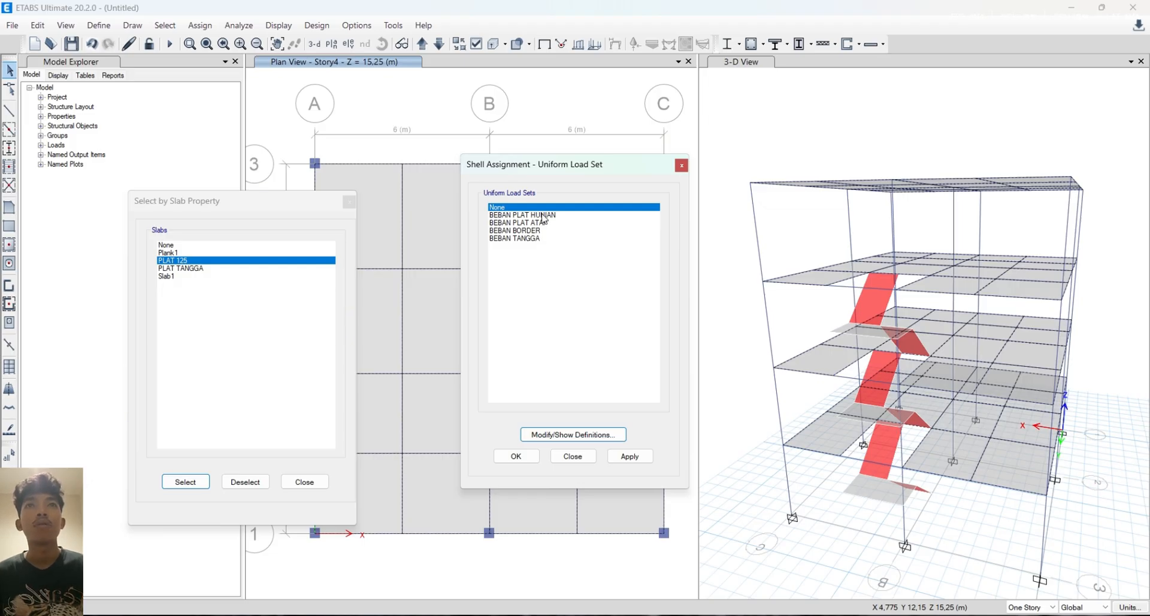
{"action": "left_click", "coordinate": [543, 215]}
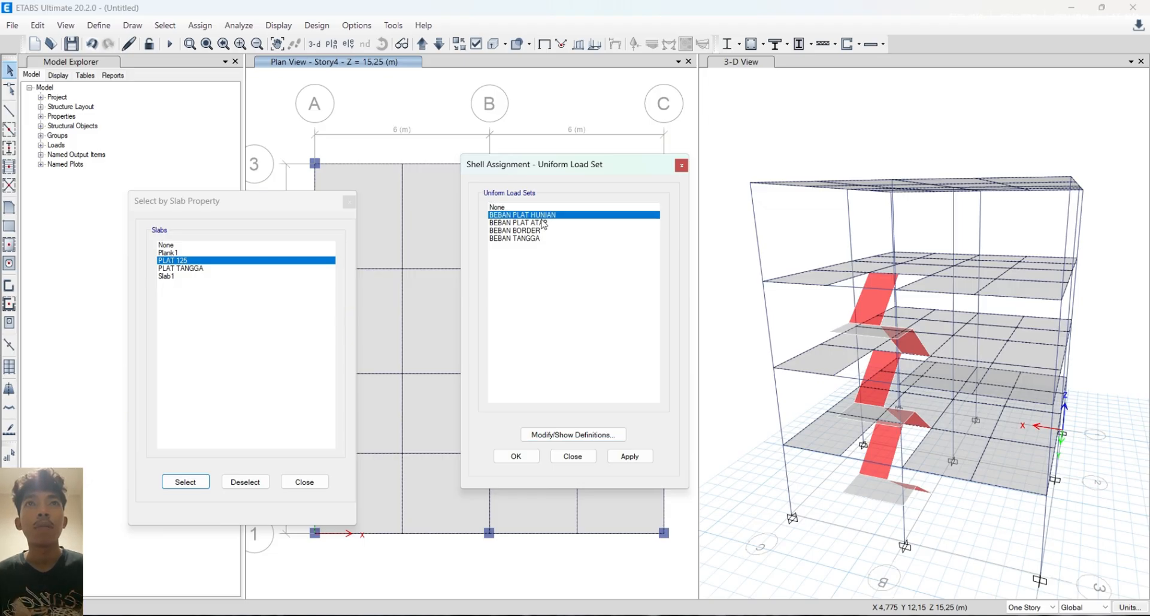
{"action": "left_click", "coordinate": [630, 457]}
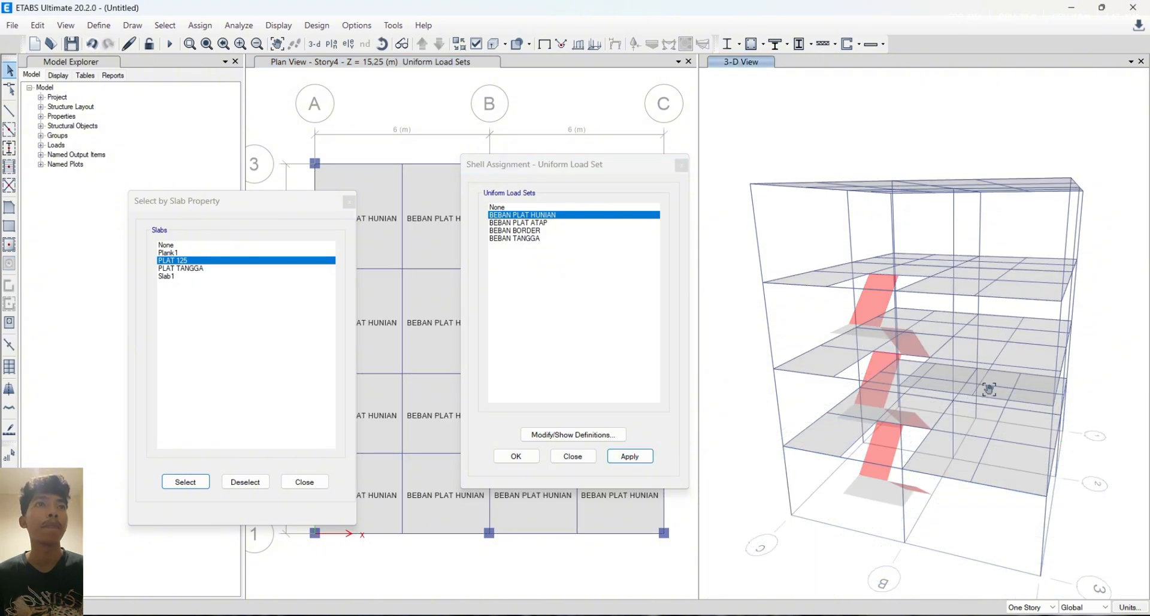
Select every slab panel on the Story4 plan and assign the uniform load set BEBAN PLAT ATAP to them
{"action": "left_click_drag", "start_coordinate": [615, 166], "coordinate": [835, 175]}
{"action": "left_click_drag", "start_coordinate": [278, 201], "coordinate": [197, 227]}
{"action": "left_click", "coordinate": [362, 221]}
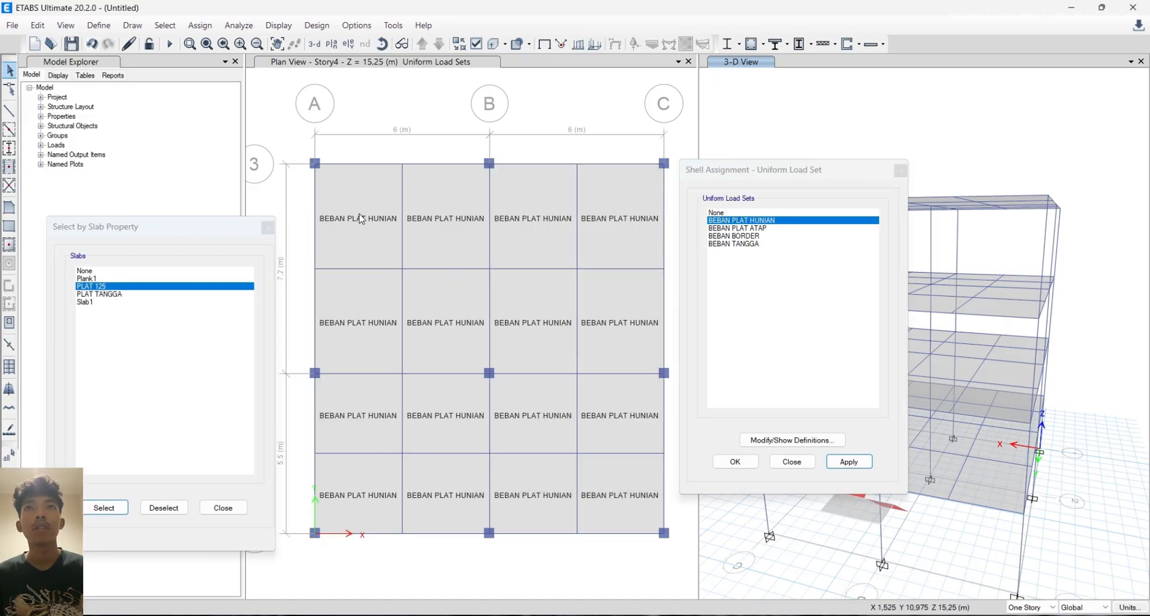
{"action": "left_click", "coordinate": [448, 232]}
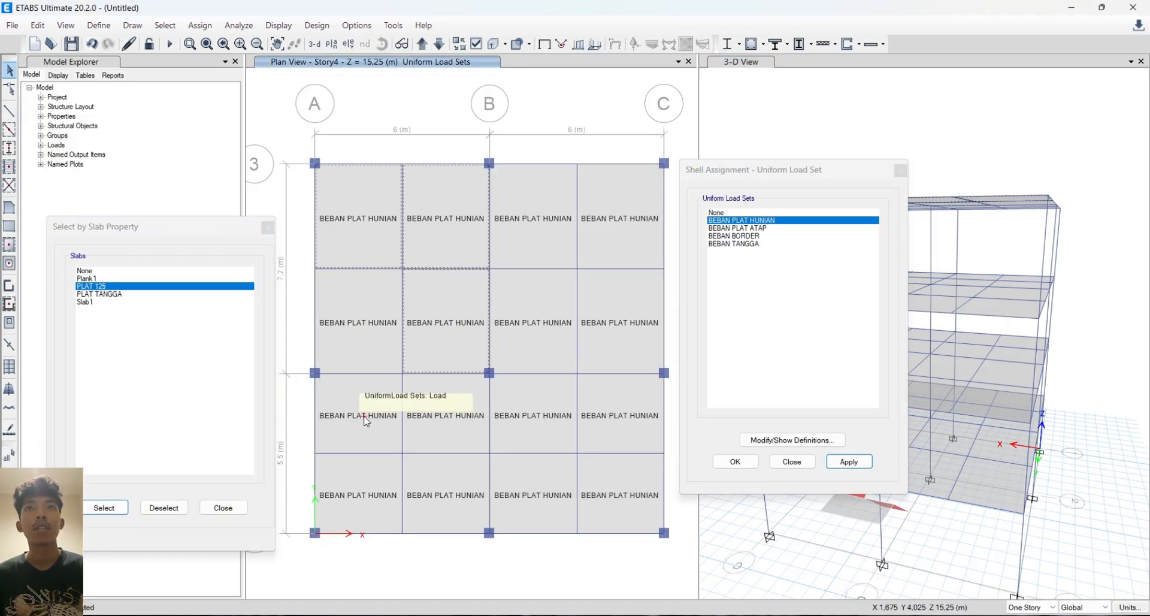
{"action": "left_click", "coordinate": [368, 359]}
{"action": "left_click", "coordinate": [434, 422]}
{"action": "left_click", "coordinate": [444, 491]}
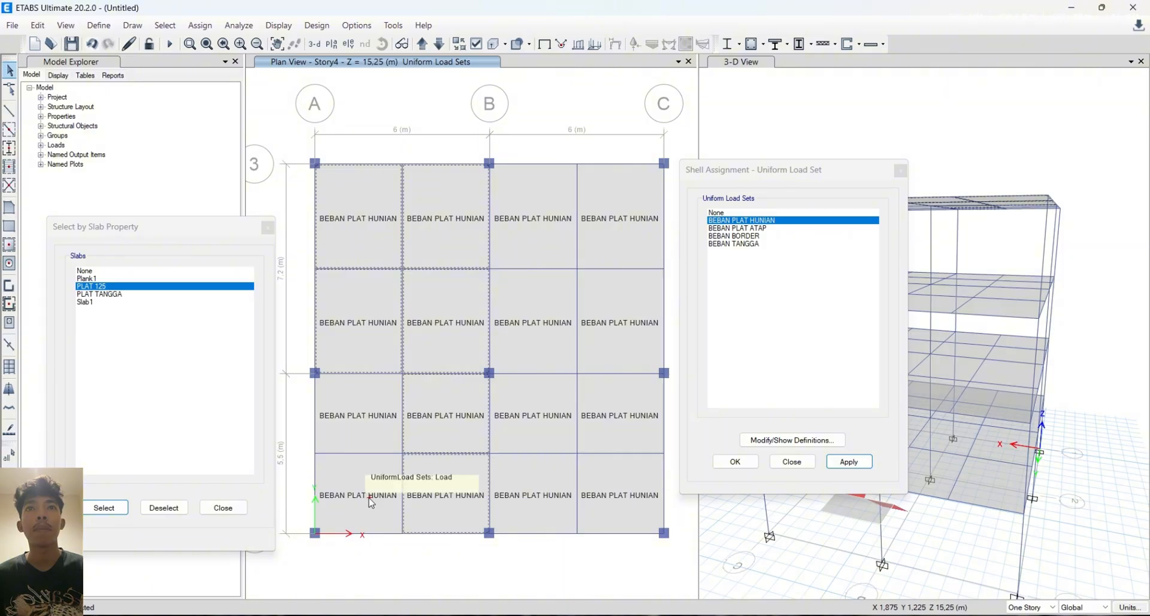
{"action": "left_click", "coordinate": [367, 496]}
{"action": "left_click", "coordinate": [368, 442]}
{"action": "left_click", "coordinate": [536, 504]}
{"action": "left_click", "coordinate": [605, 479]}
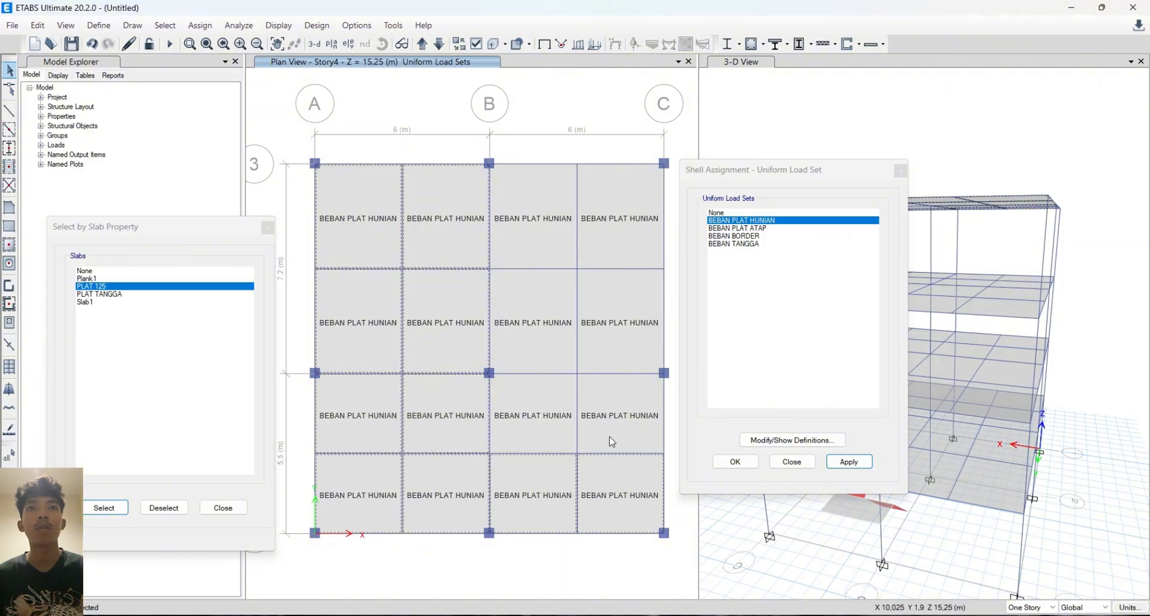
{"action": "left_click", "coordinate": [608, 442]}
{"action": "left_click", "coordinate": [560, 428]}
{"action": "left_click", "coordinate": [590, 341]}
{"action": "left_click", "coordinate": [563, 333]}
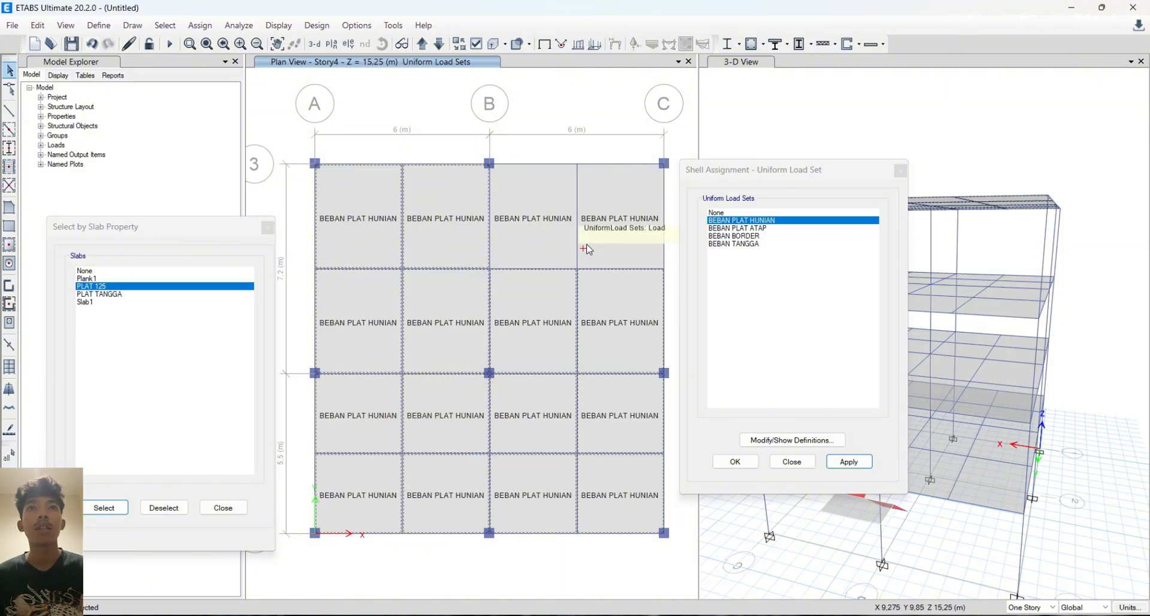
{"action": "left_click", "coordinate": [588, 248]}
{"action": "left_click", "coordinate": [548, 227]}
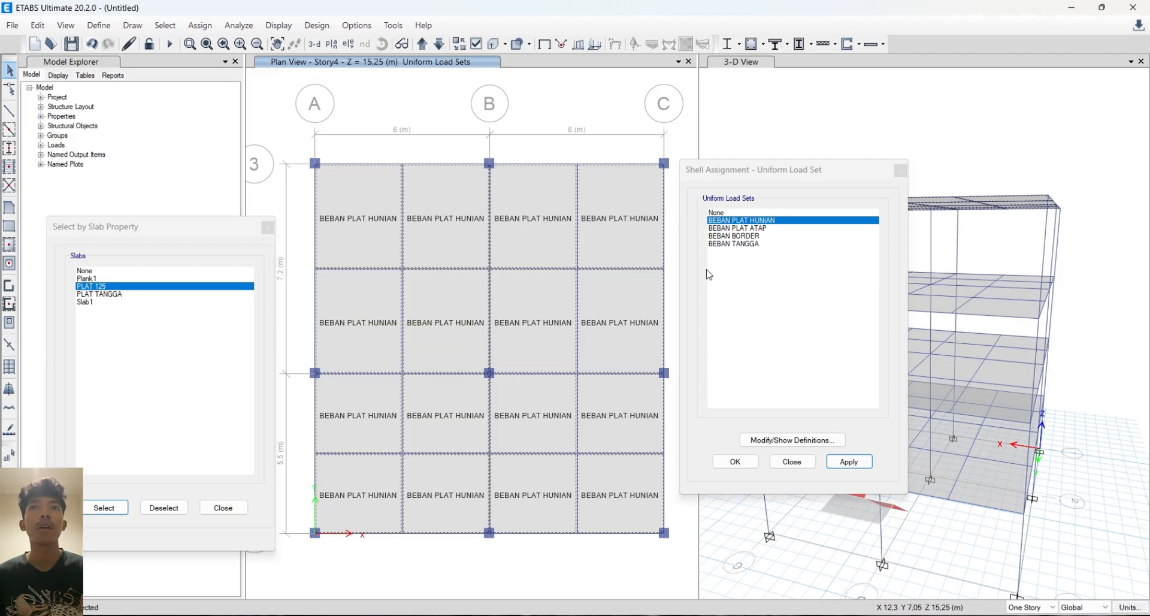
{"action": "left_click", "coordinate": [756, 229]}
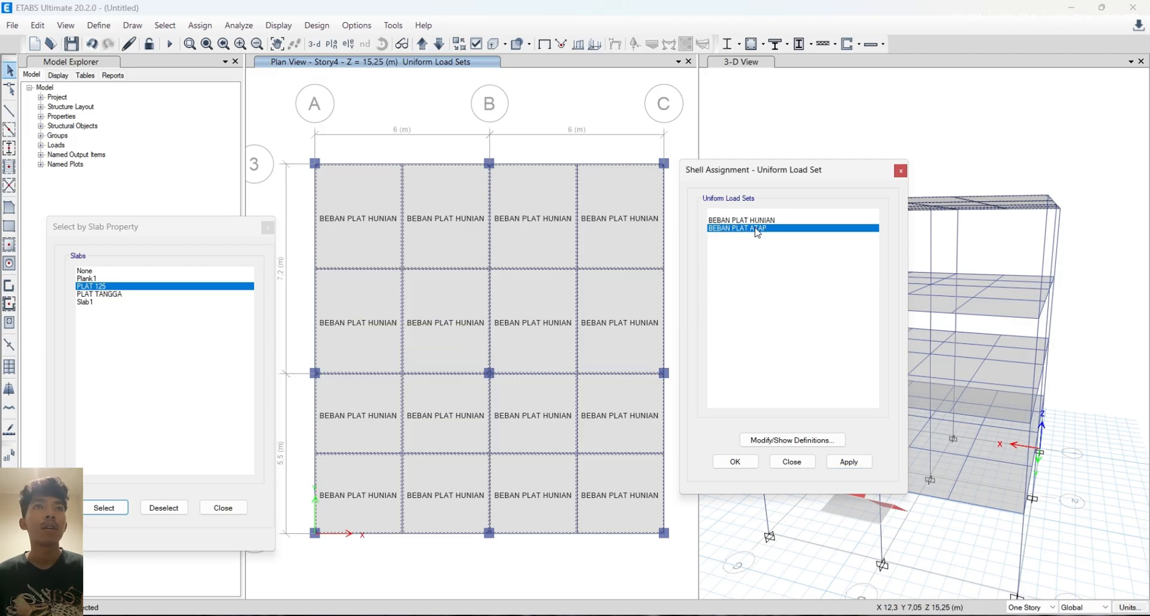
{"action": "left_click", "coordinate": [857, 463]}
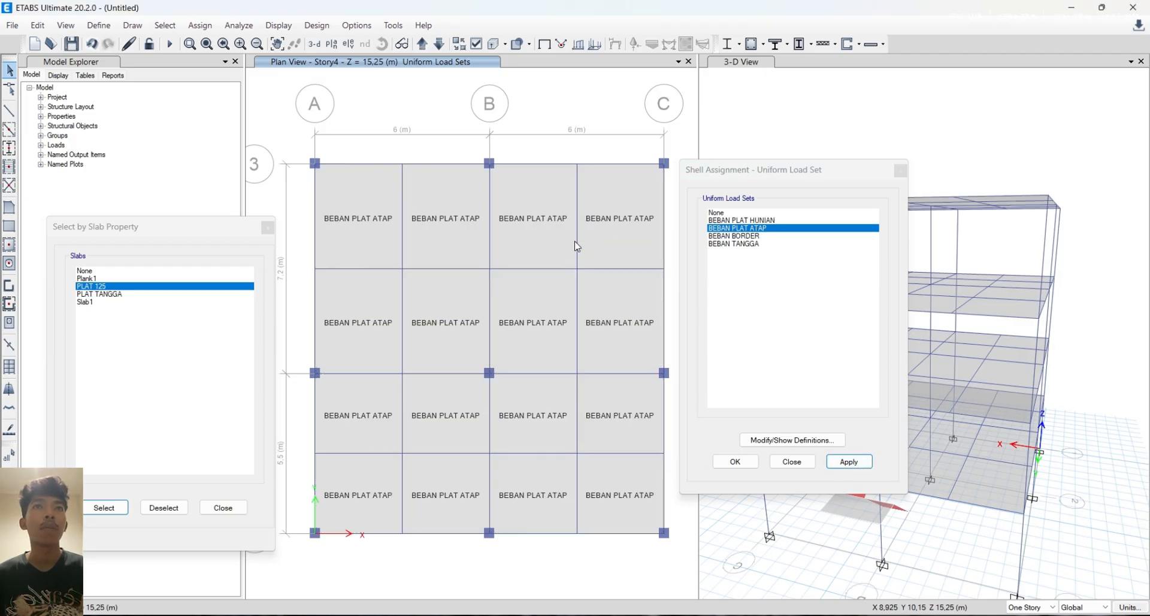
Assign the uniform load set BEBAN BORDER to the small stair landing slabs on Story1, Story2 and Story3
{"action": "left_click", "coordinate": [440, 43]}
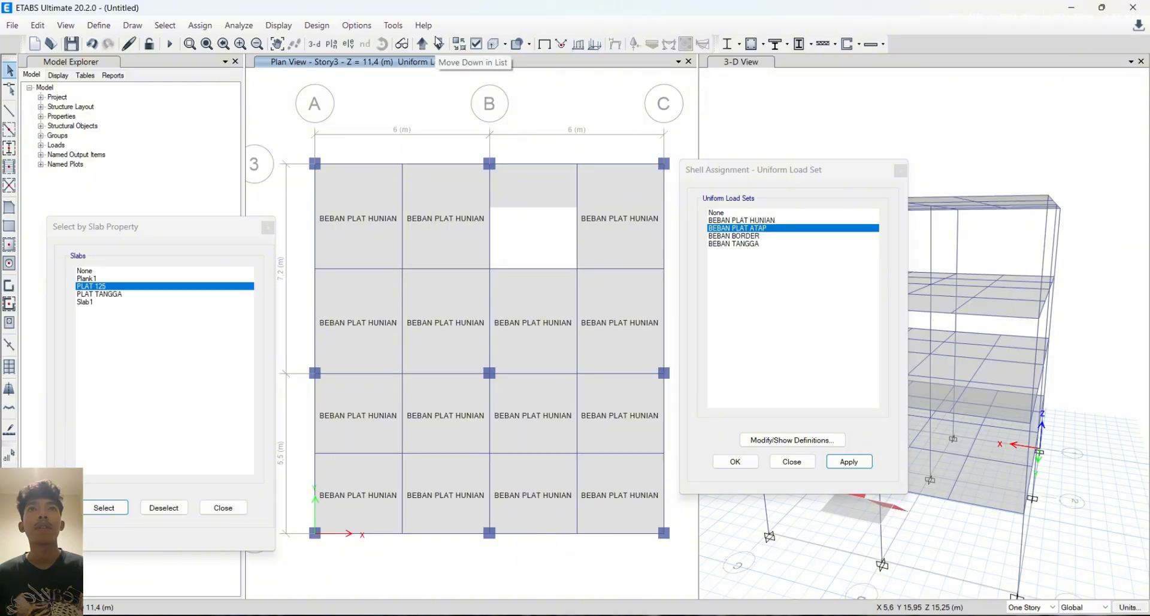
{"action": "left_click", "coordinate": [440, 42]}
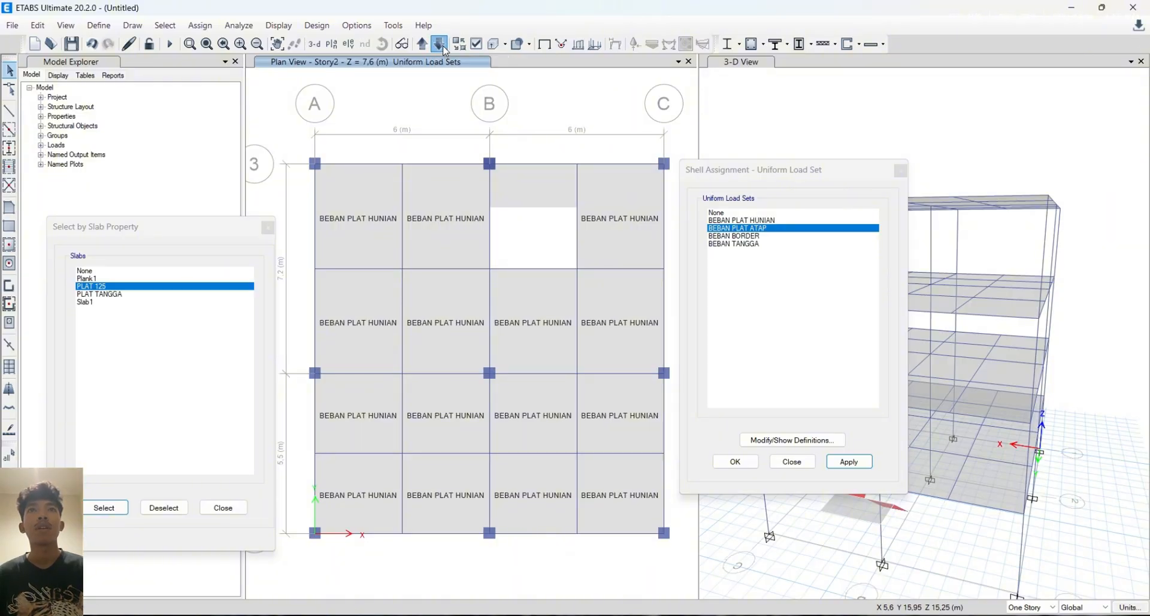
{"action": "left_click", "coordinate": [442, 47]}
{"action": "left_click", "coordinate": [443, 48]}
{"action": "left_click", "coordinate": [426, 48]}
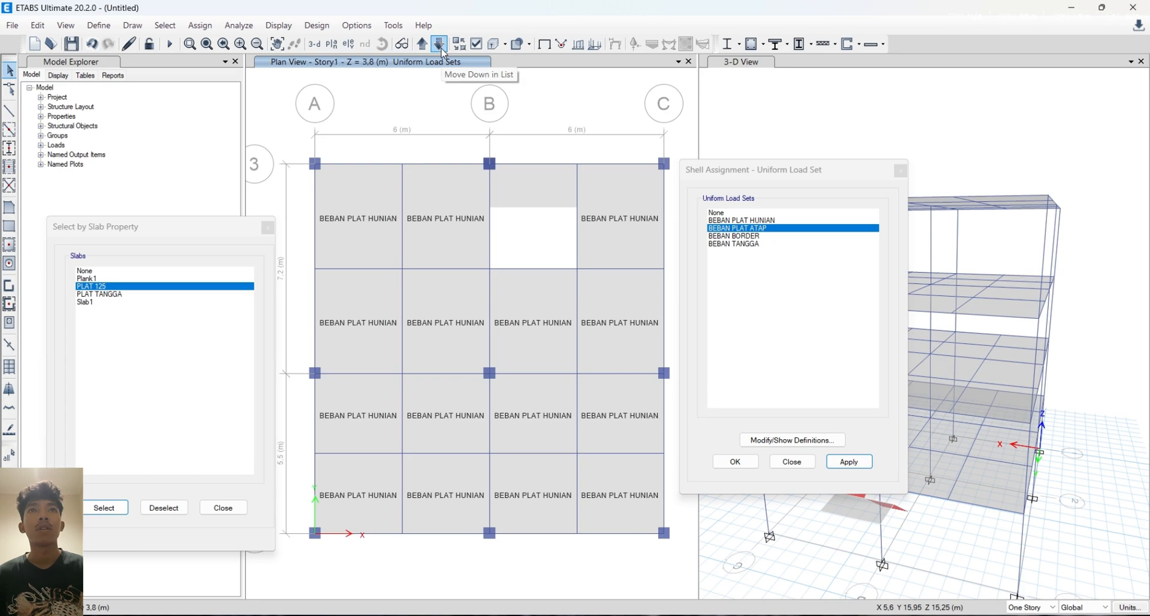
{"action": "left_click", "coordinate": [532, 198]}
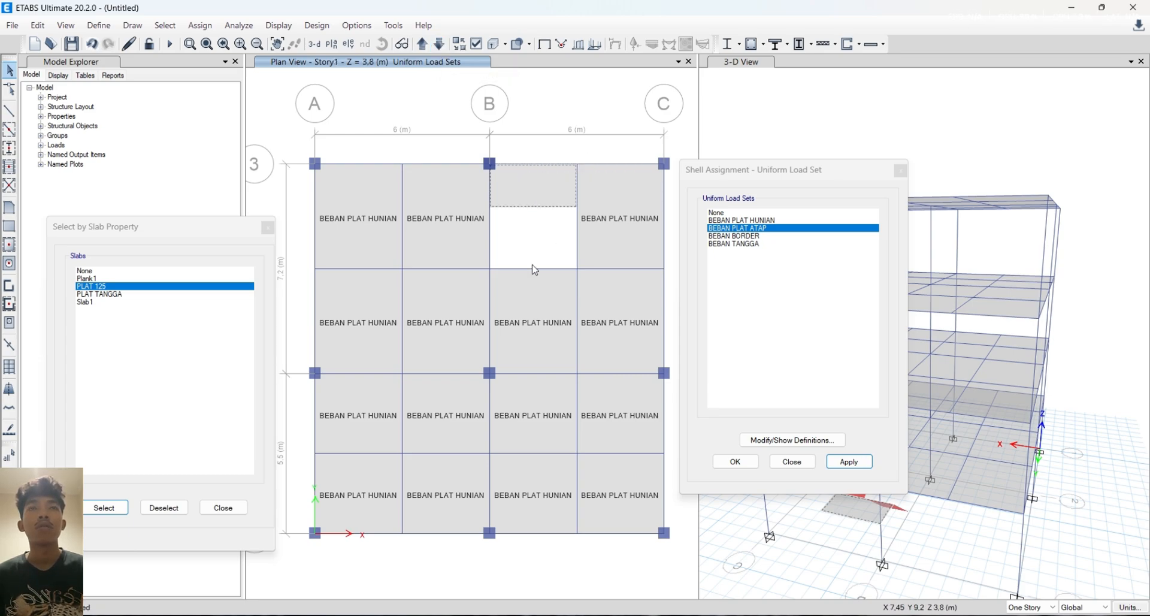
{"action": "left_click", "coordinate": [426, 46]}
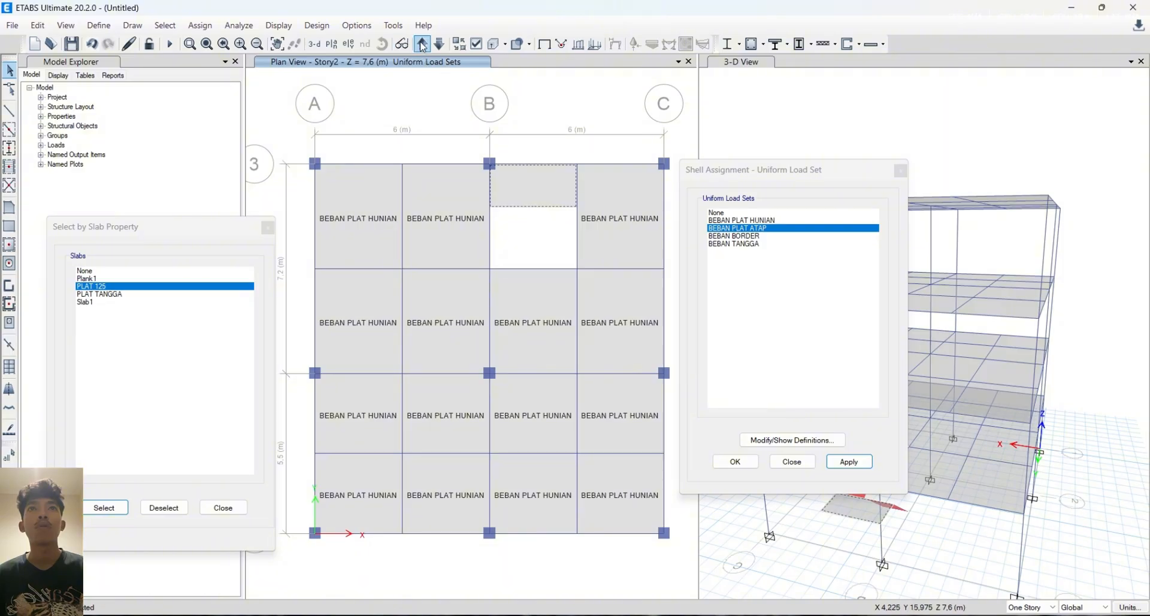
{"action": "left_click", "coordinate": [423, 45]}
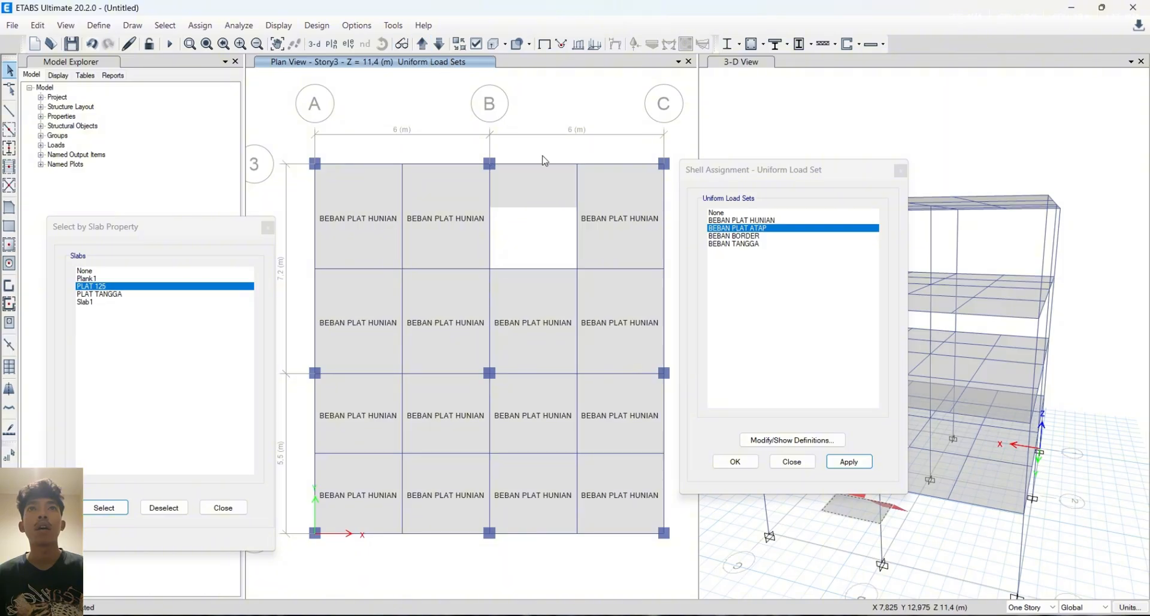
{"action": "left_click", "coordinate": [753, 236]}
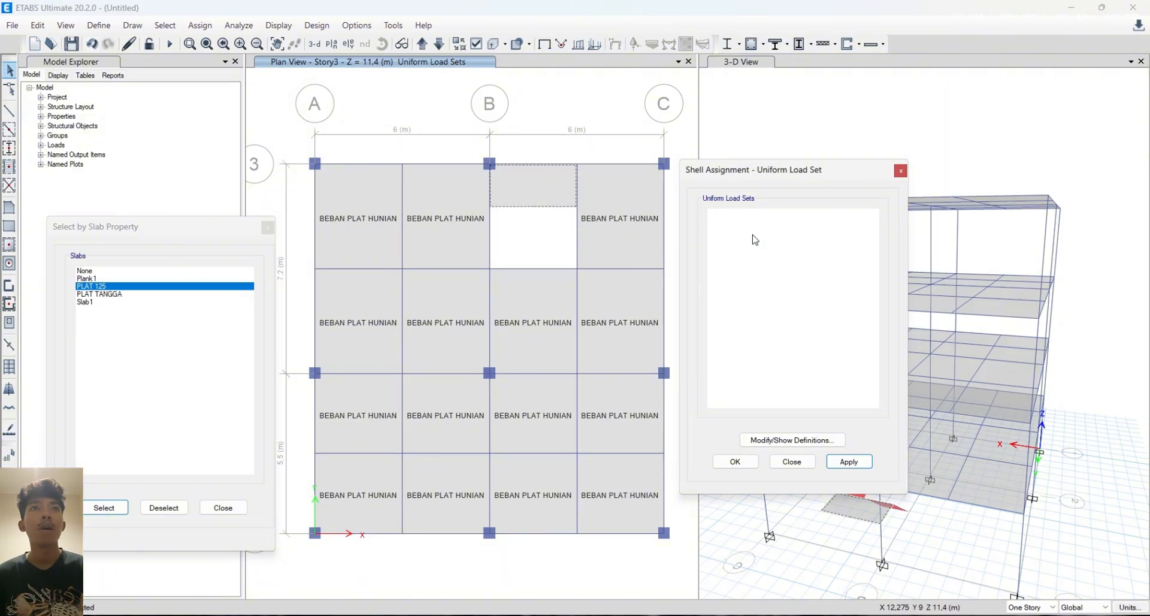
{"action": "left_click", "coordinate": [849, 465]}
{"action": "left_click_drag", "start_coordinate": [817, 178], "coordinate": [844, 174]}
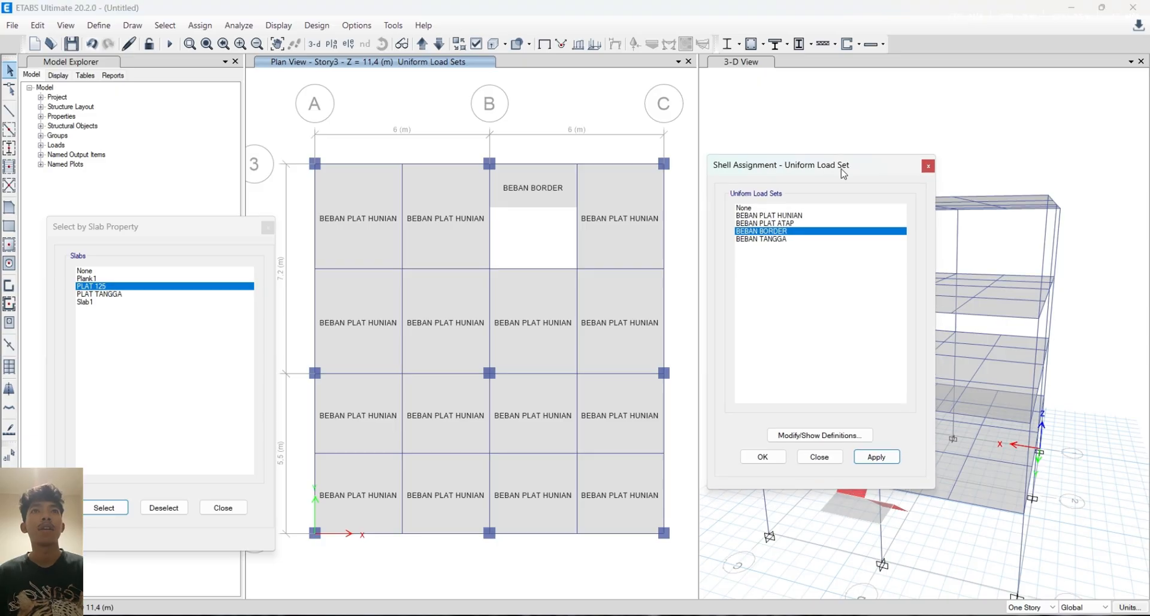
Select all slabs with the PLAT TANGGA property, assign them the uniform load set BEBAN TANGGA, and close both dialogs
{"action": "left_click", "coordinate": [111, 294]}
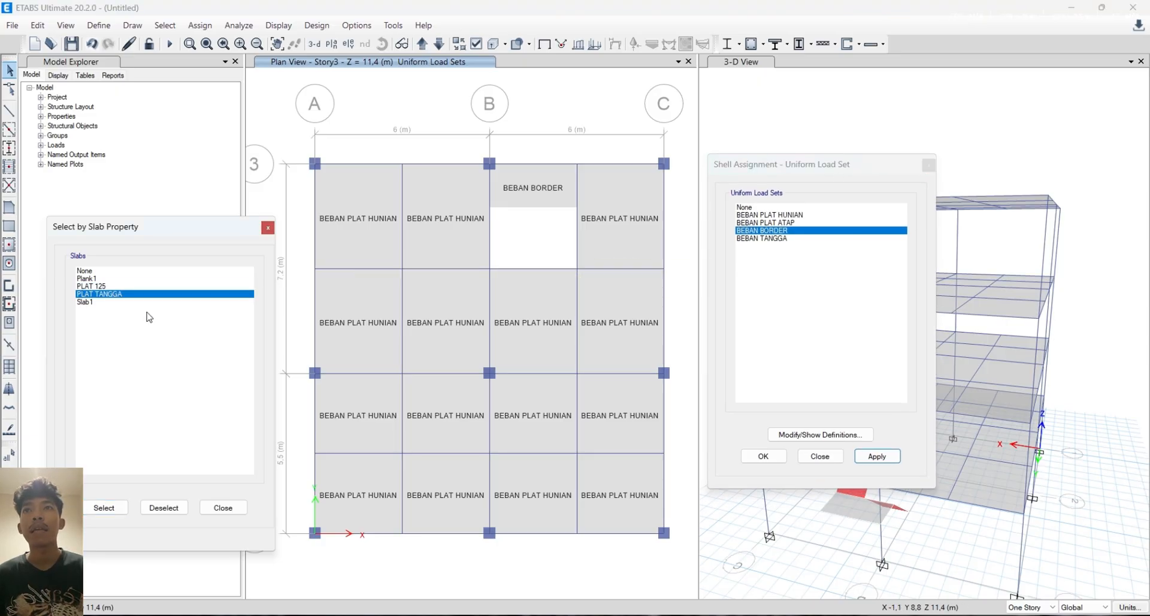
{"action": "left_click", "coordinate": [104, 507]}
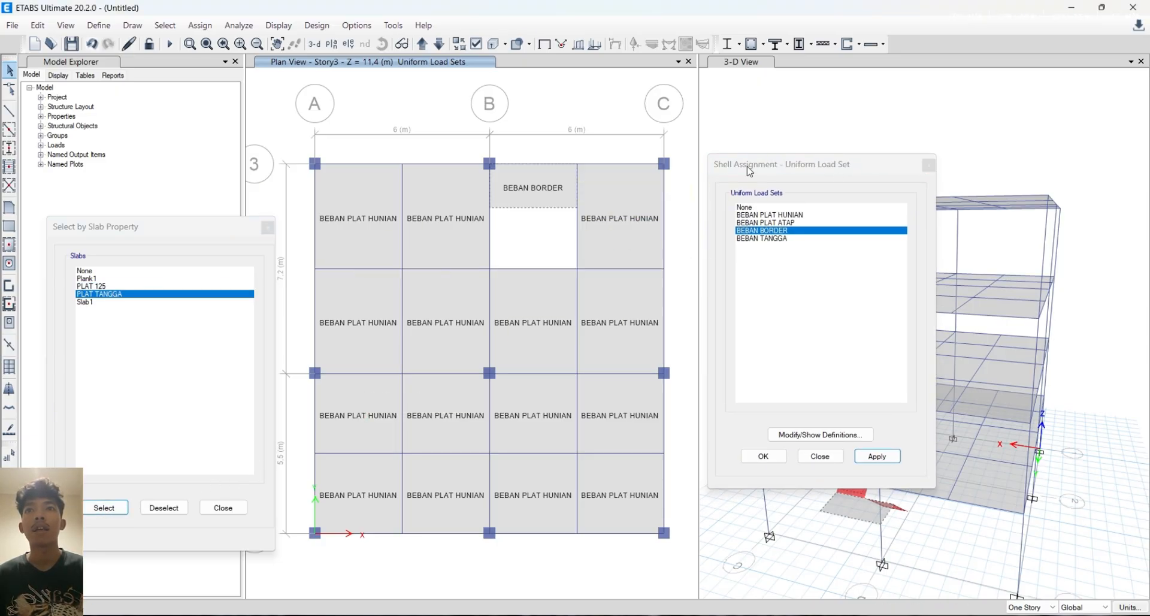
{"action": "left_click_drag", "start_coordinate": [791, 174], "coordinate": [871, 76]}
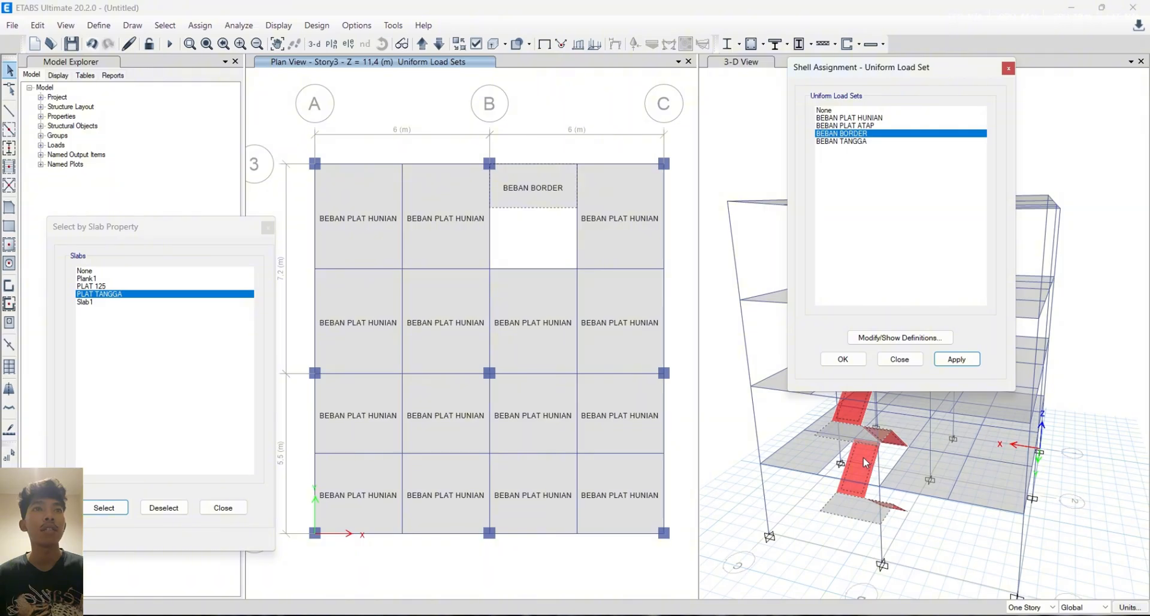
{"action": "left_click", "coordinate": [848, 142]}
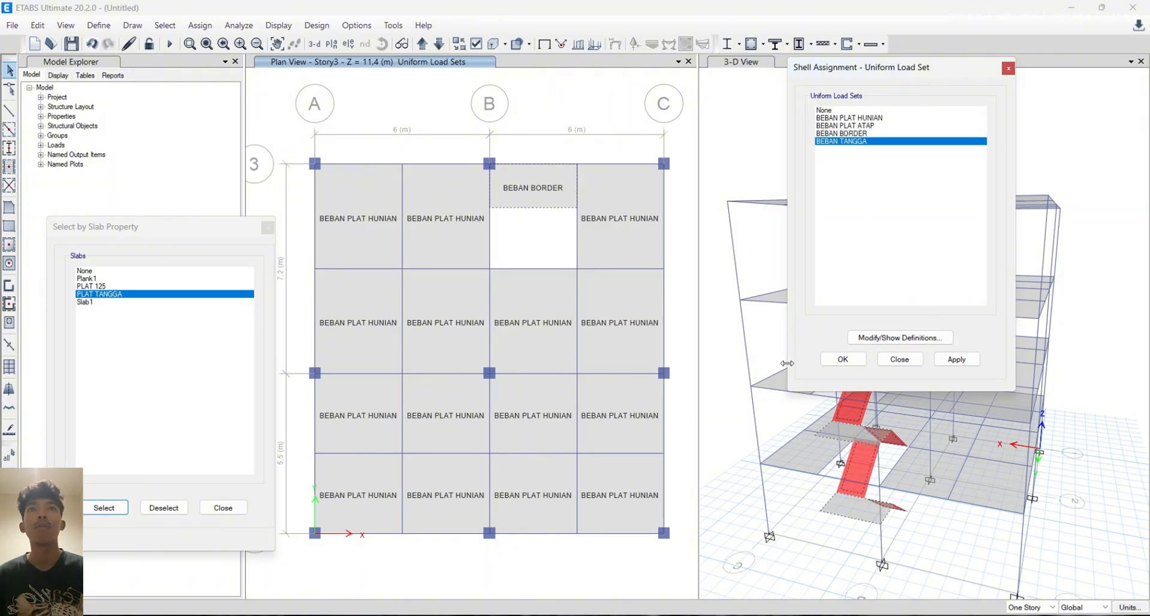
{"action": "left_click", "coordinate": [966, 360]}
{"action": "left_click", "coordinate": [1009, 68]}
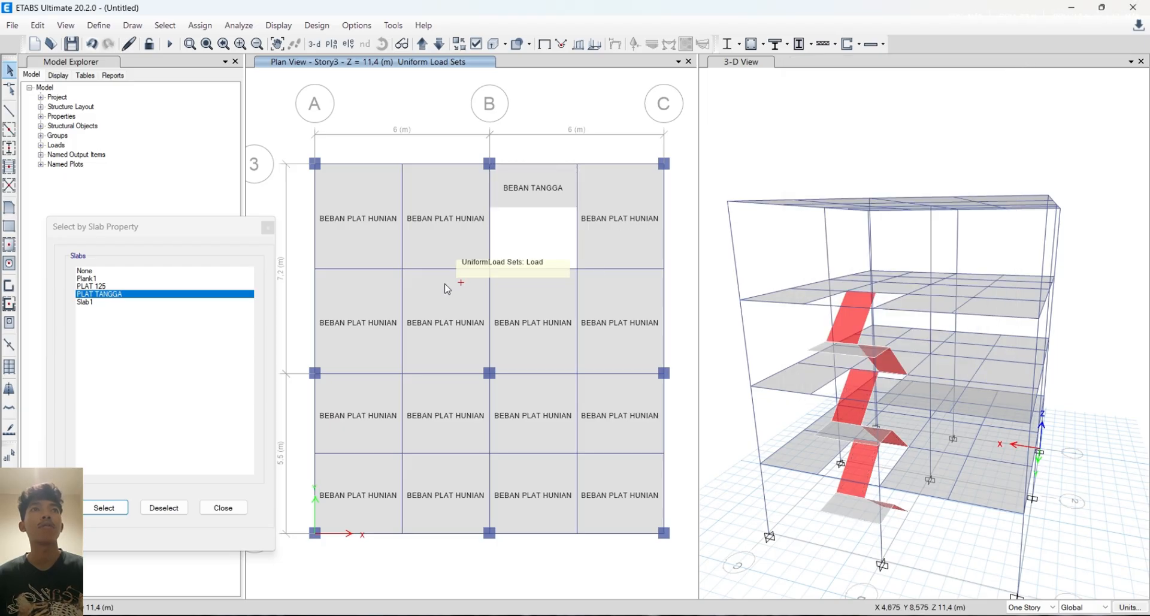
{"action": "left_click", "coordinate": [268, 231]}
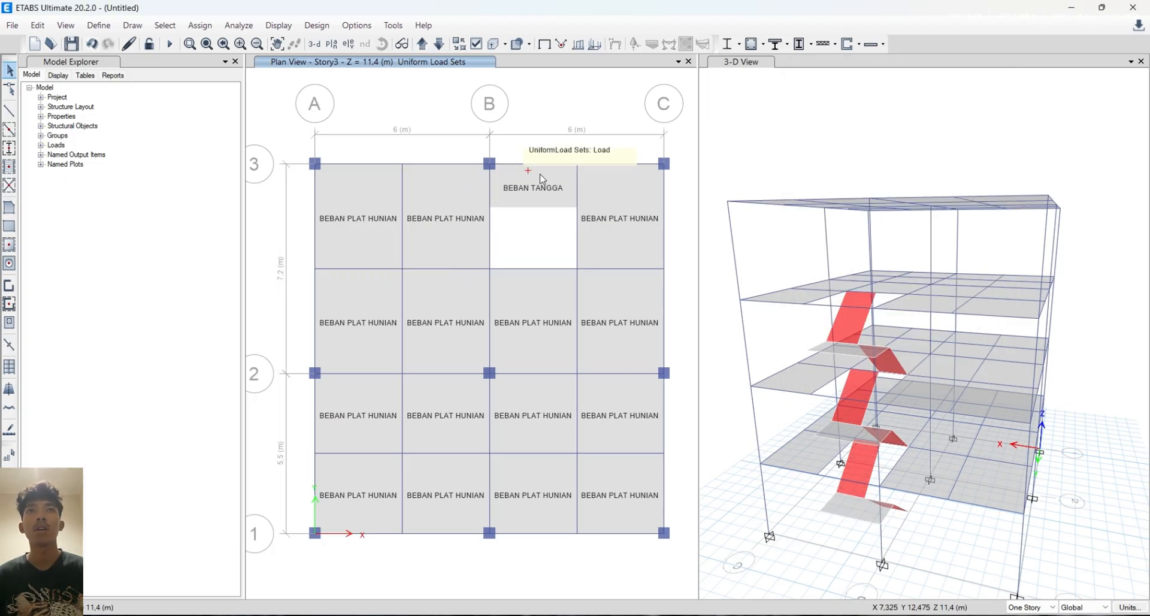
Define three additional rigid diaphragms named D2, D3 and D4
{"action": "middle_click_drag", "start_coordinate": [889, 247], "coordinate": [908, 233]}
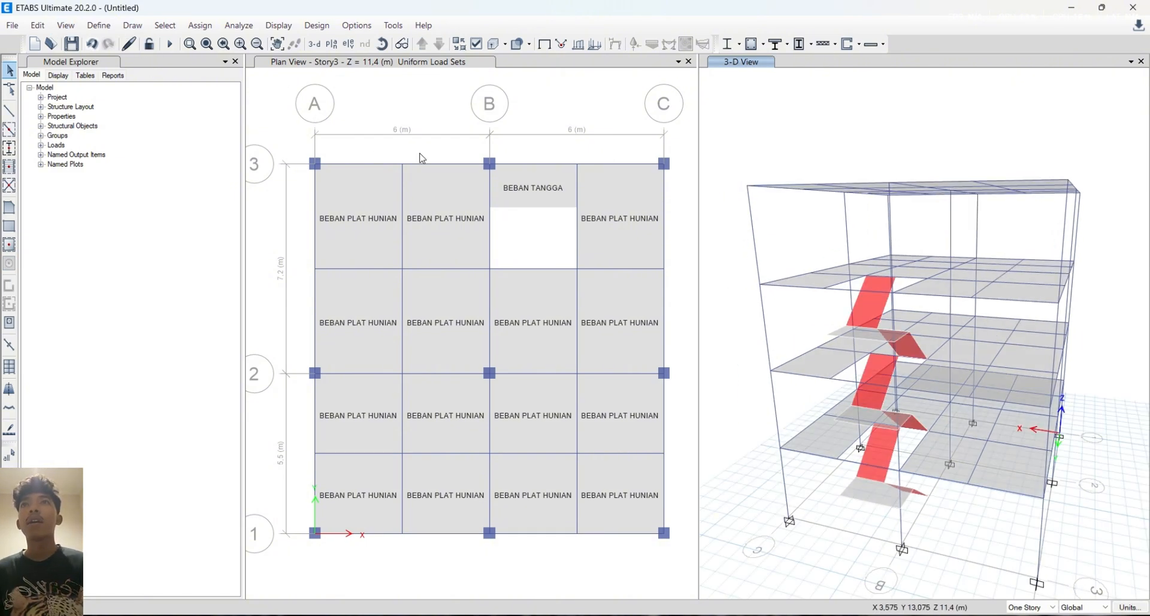
{"action": "left_click", "coordinate": [107, 30]}
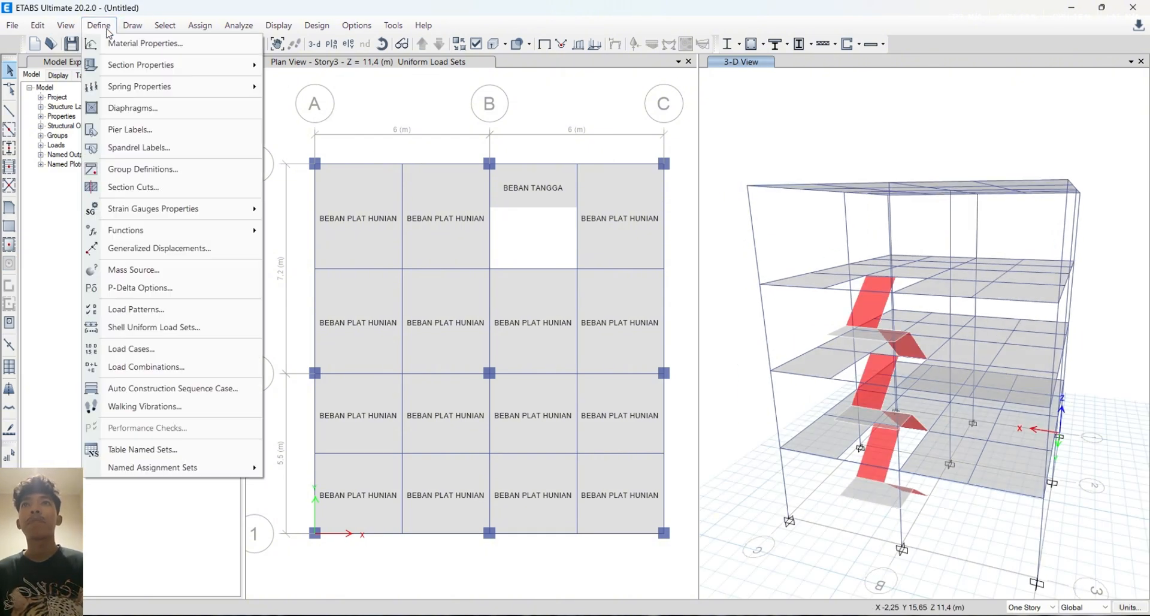
{"action": "left_click", "coordinate": [120, 113]}
{"action": "left_click", "coordinate": [631, 268]}
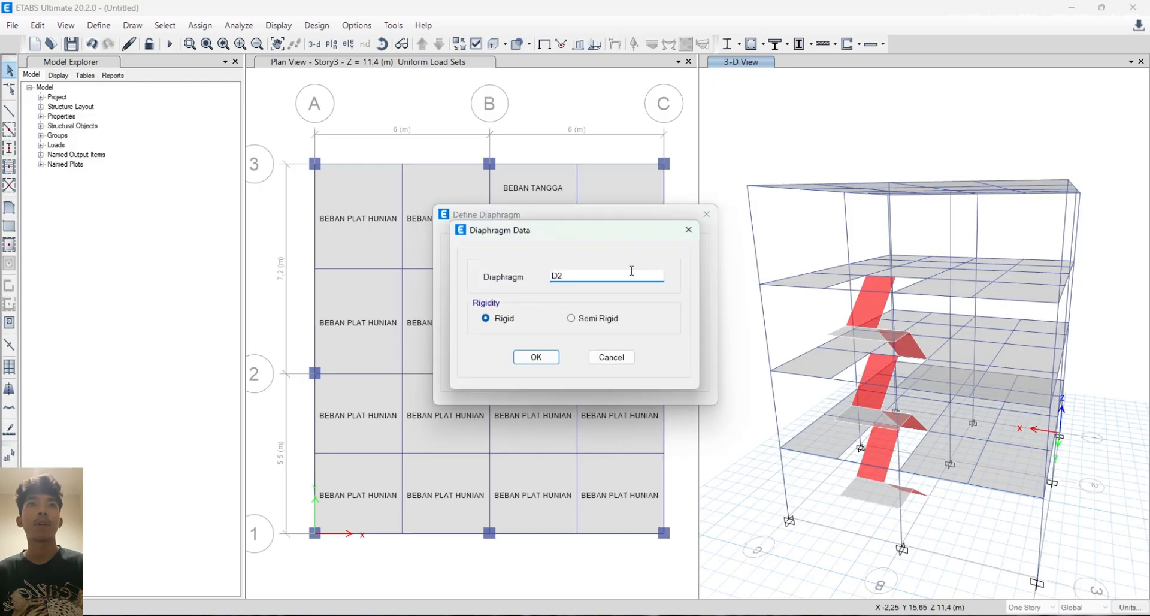
{"action": "left_click", "coordinate": [551, 364]}
{"action": "left_click", "coordinate": [626, 268]}
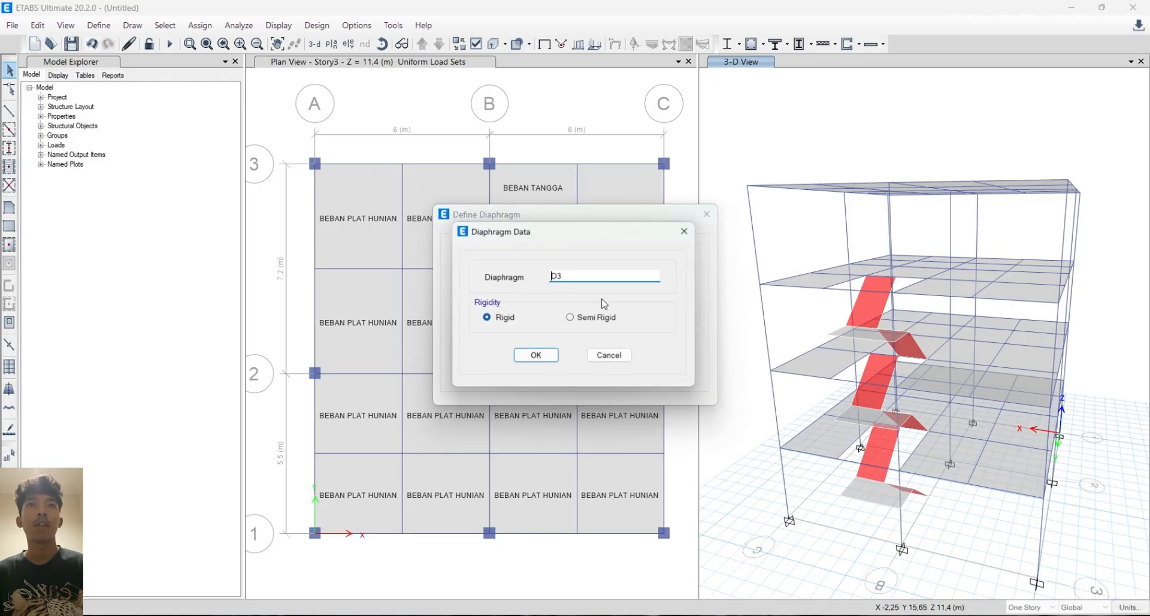
{"action": "left_click", "coordinate": [539, 358]}
{"action": "left_click", "coordinate": [626, 268]}
{"action": "left_click", "coordinate": [539, 359]}
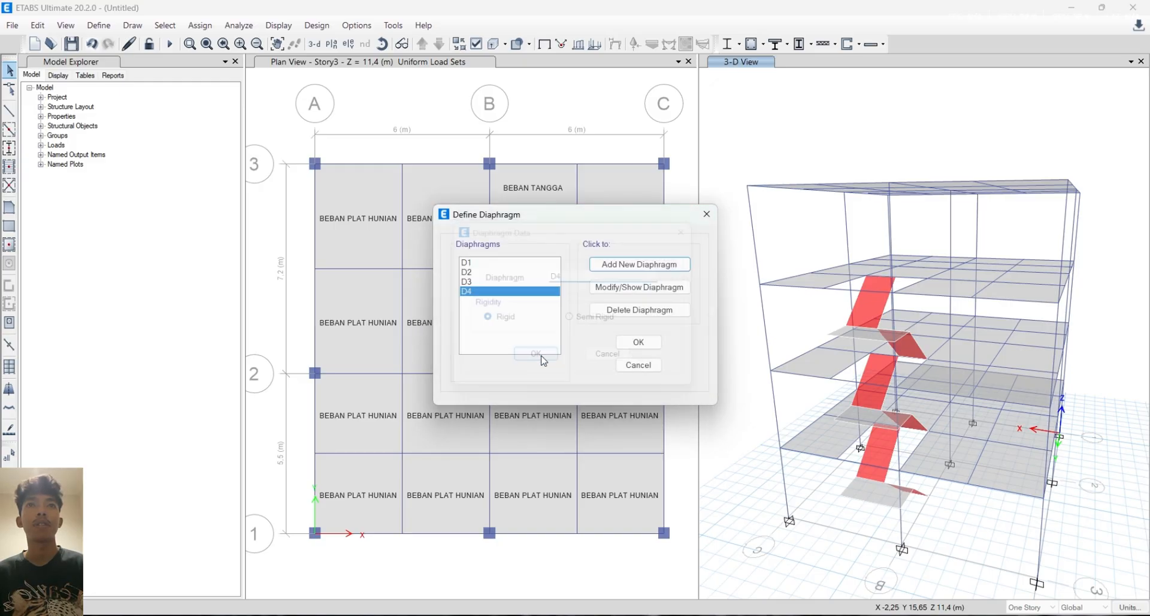
{"action": "left_click", "coordinate": [630, 347]}
Select the slabs on the Story1 plan except the stair landing slab and assign them the diaphragm D1
{"action": "left_click", "coordinate": [441, 61]}
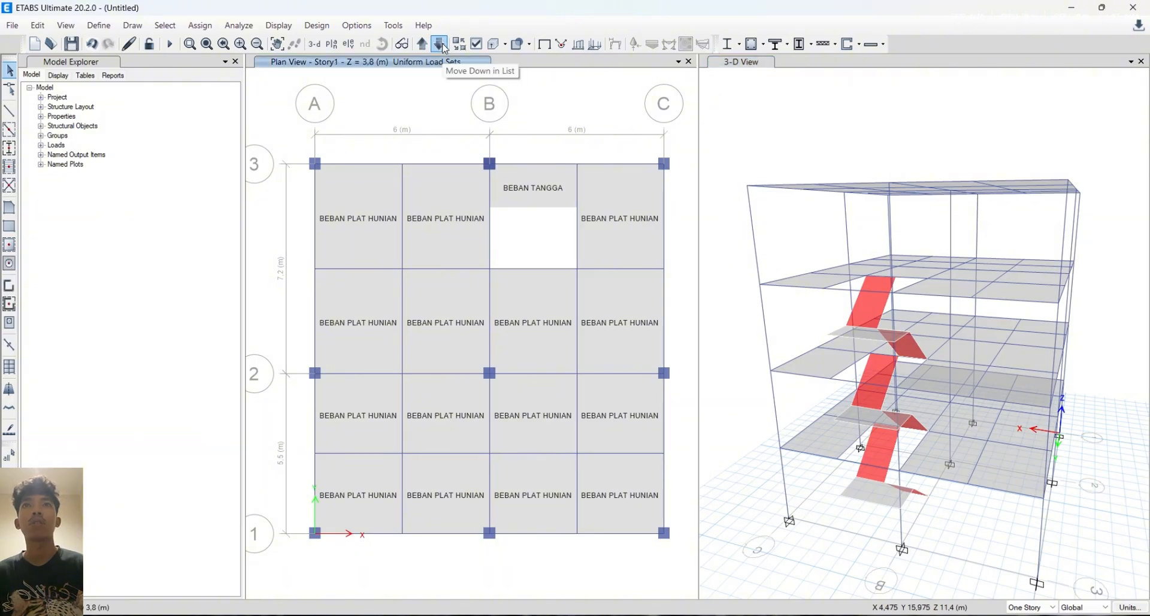
{"action": "left_click", "coordinate": [444, 49]}
{"action": "left_click", "coordinate": [424, 47]}
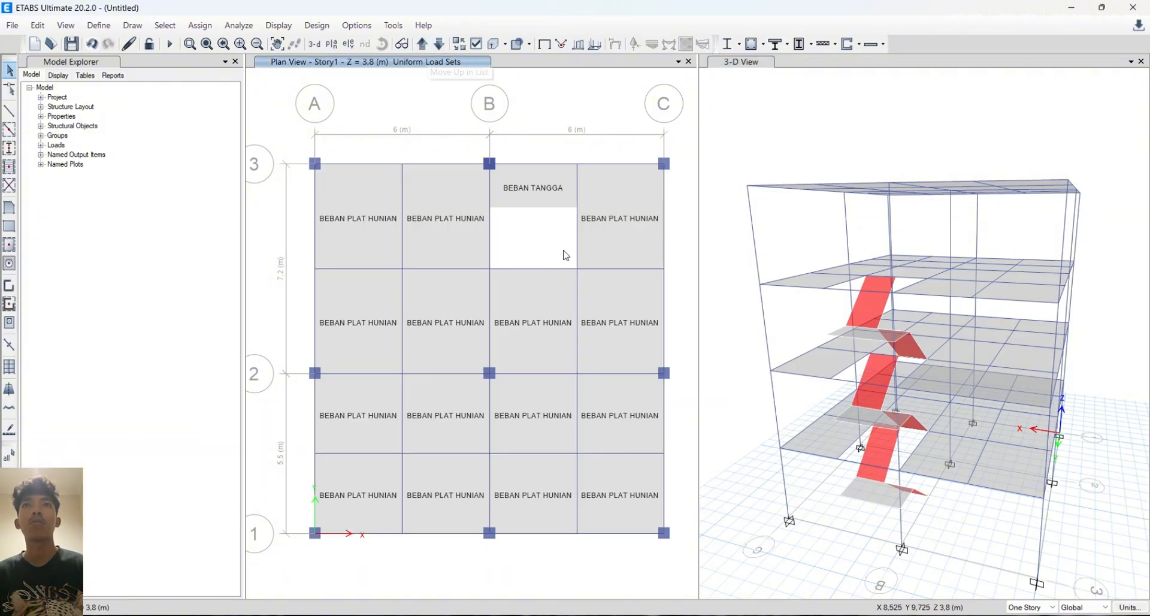
{"action": "middle_click_drag", "start_coordinate": [573, 257], "coordinate": [567, 257]}
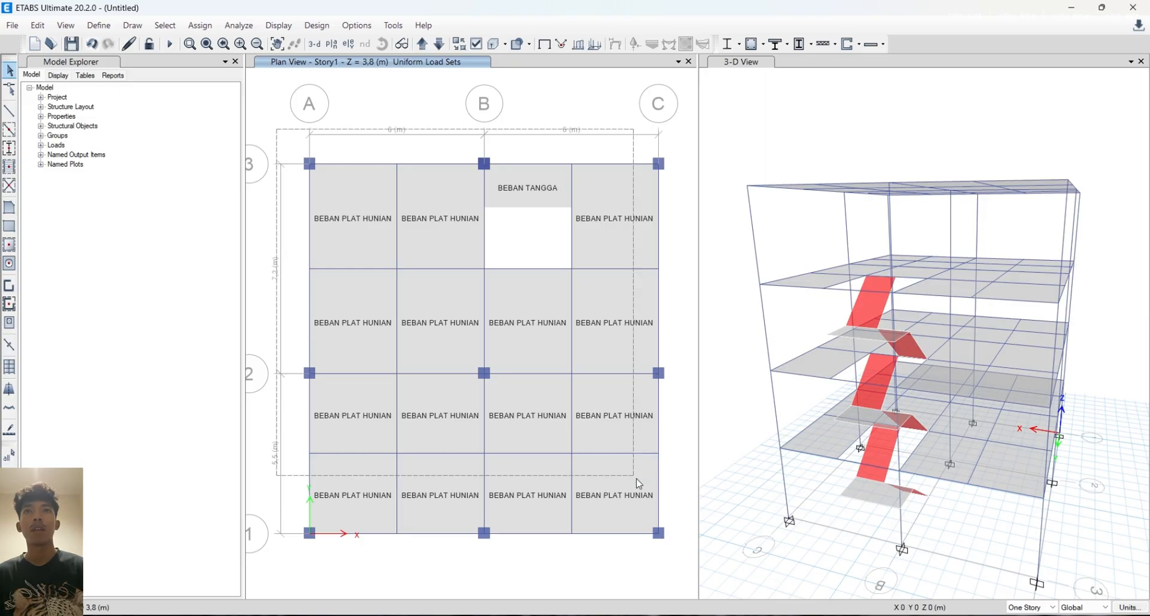
{"action": "left_click_drag", "start_coordinate": [674, 573], "coordinate": [673, 570]}
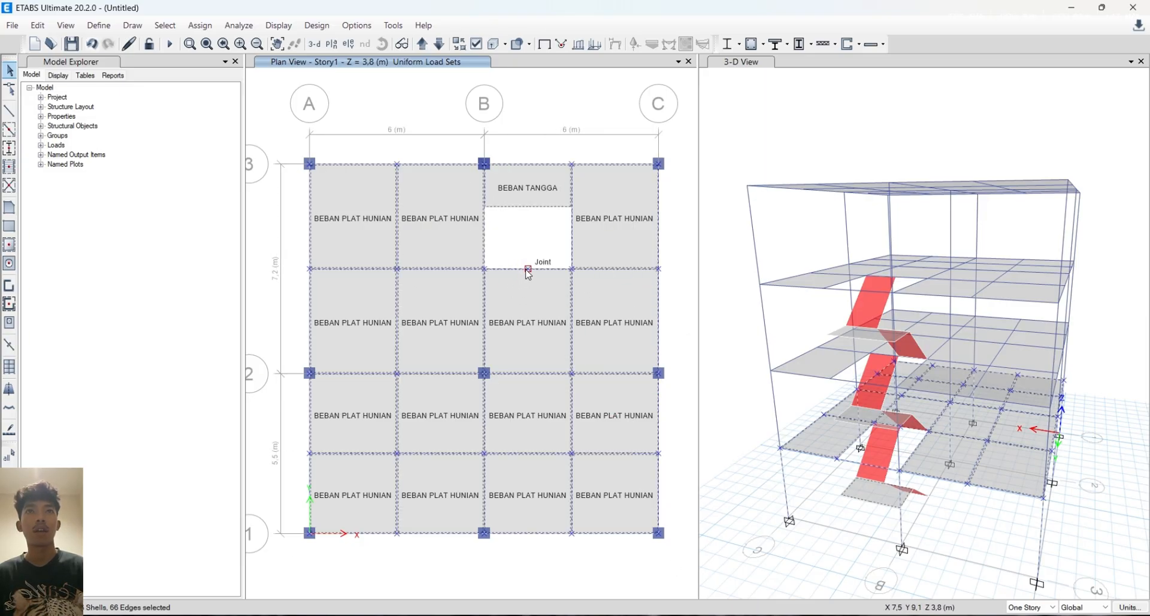
{"action": "left_click", "coordinate": [531, 202]}
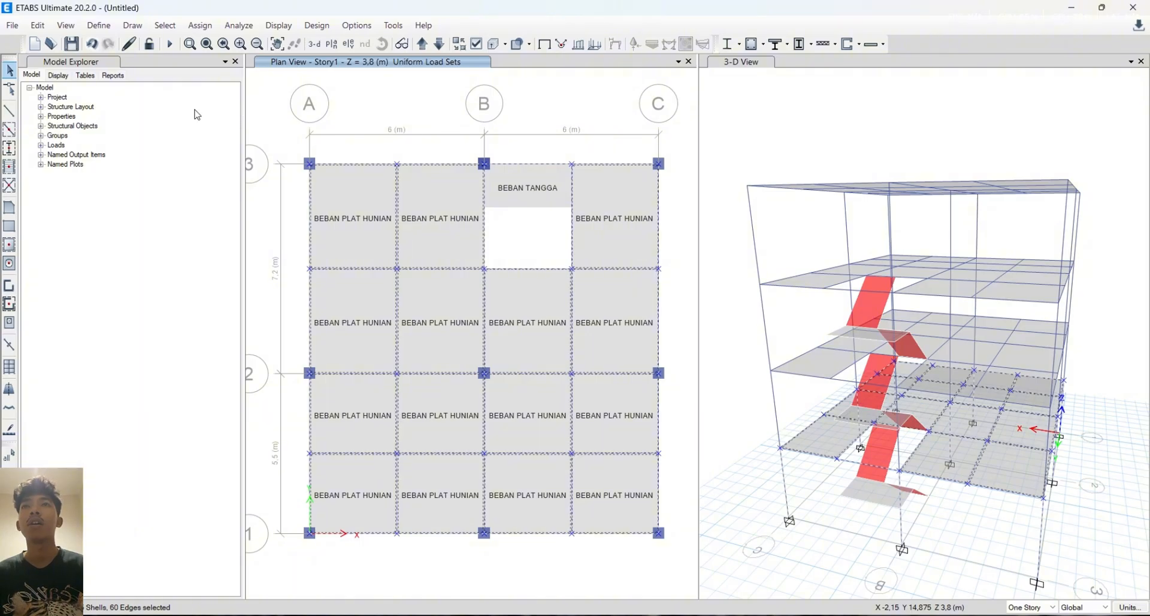
{"action": "left_click", "coordinate": [101, 27]}
{"action": "left_click", "coordinate": [100, 27]}
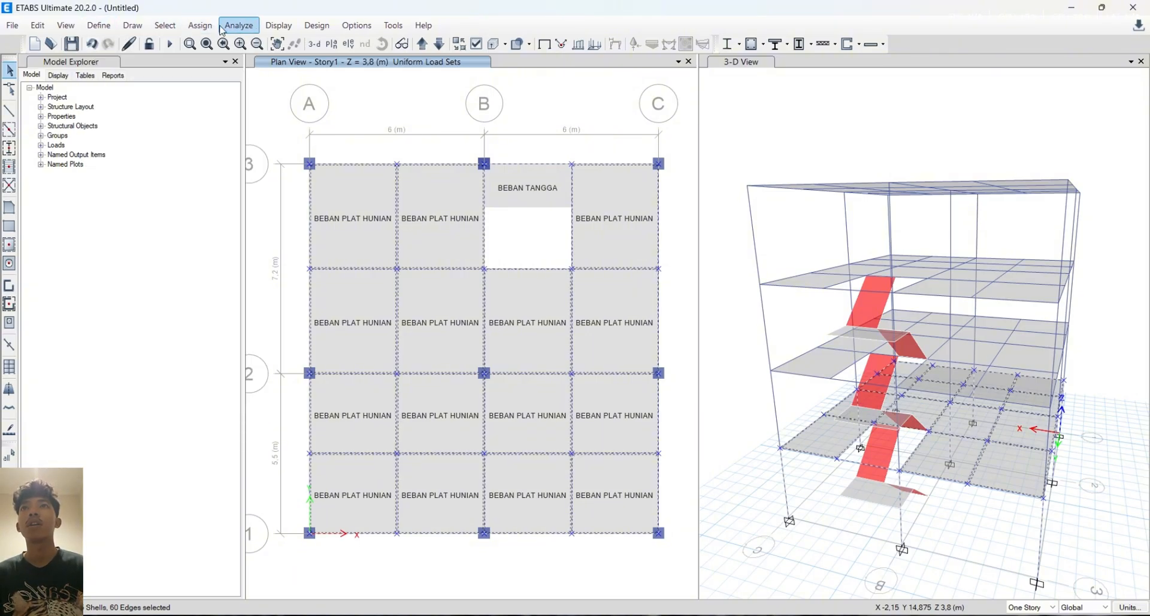
{"action": "left_click", "coordinate": [200, 25]}
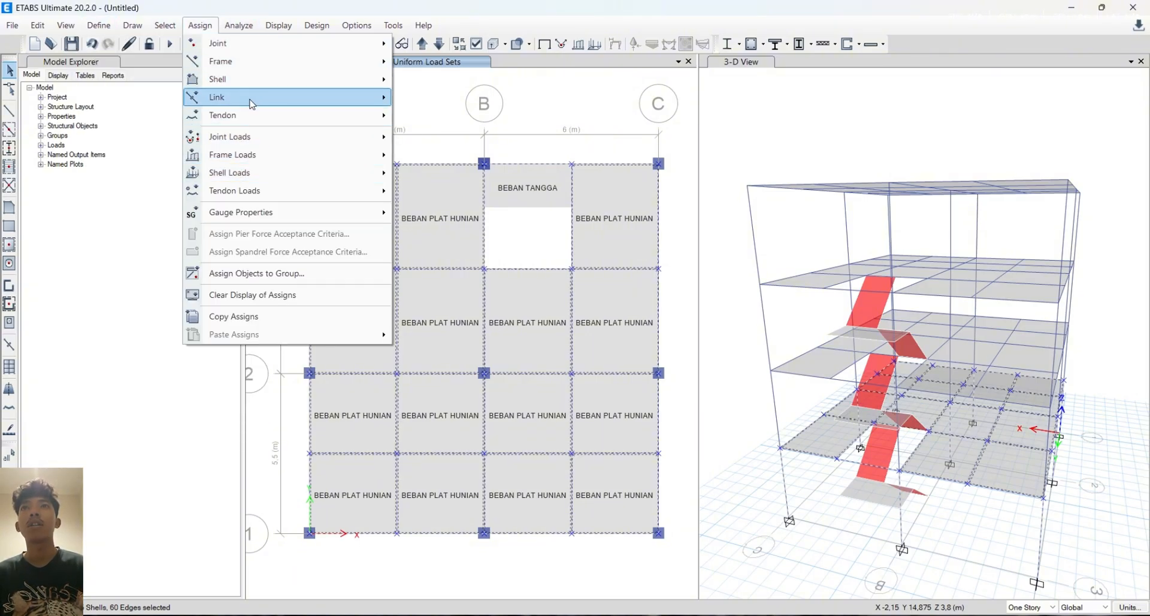
{"action": "mouse_move", "coordinate": [267, 88]}
{"action": "left_click", "coordinate": [470, 213]}
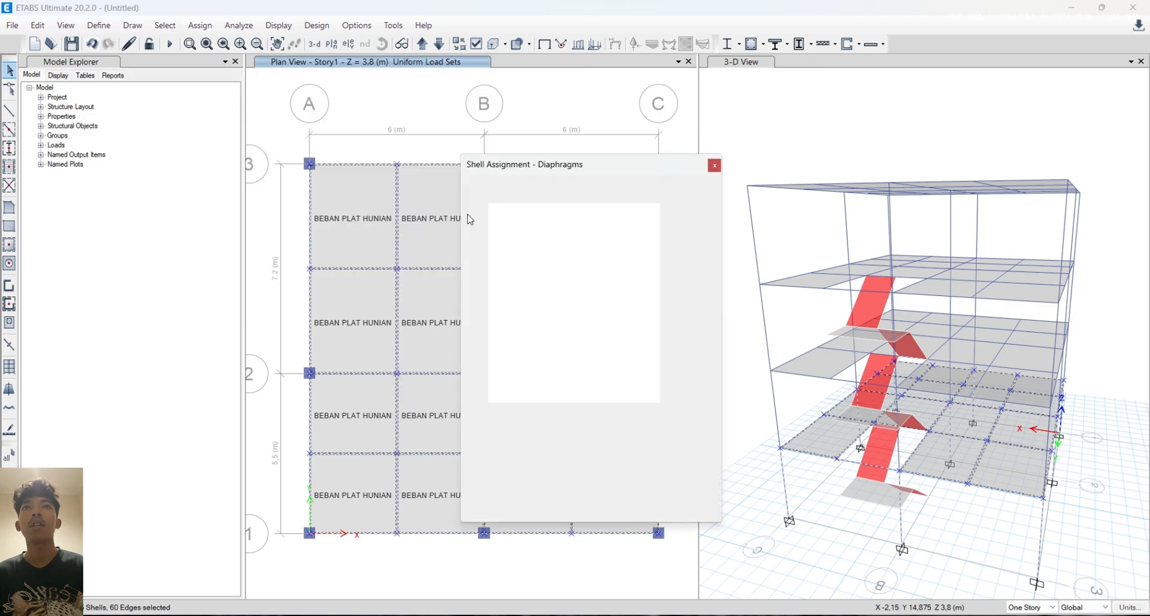
{"action": "left_click", "coordinate": [509, 215]}
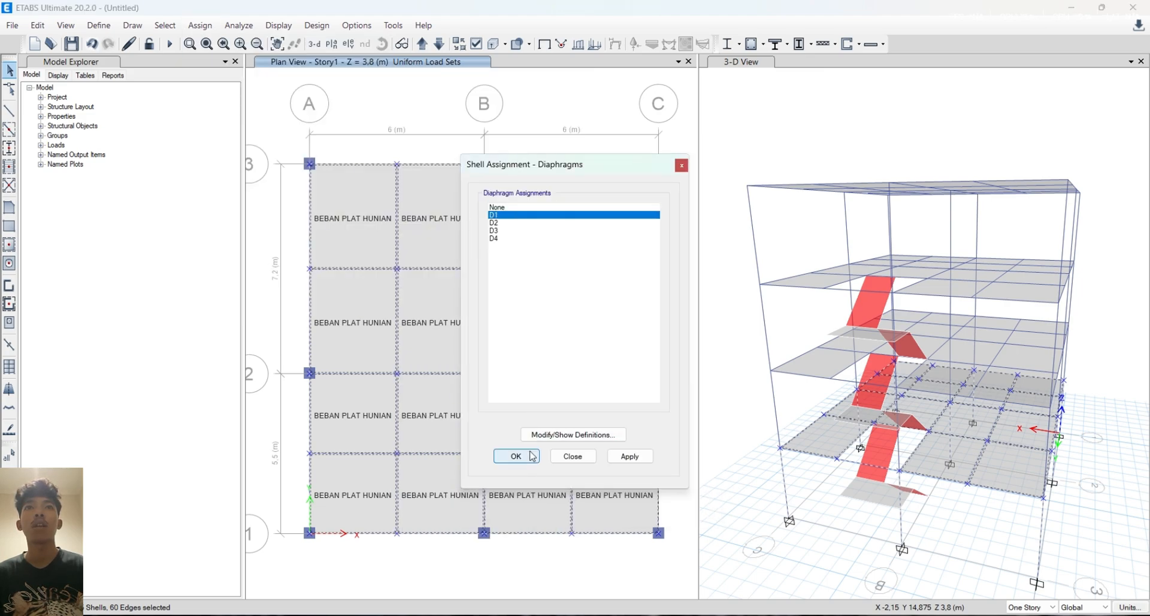
{"action": "left_click", "coordinate": [648, 460]}
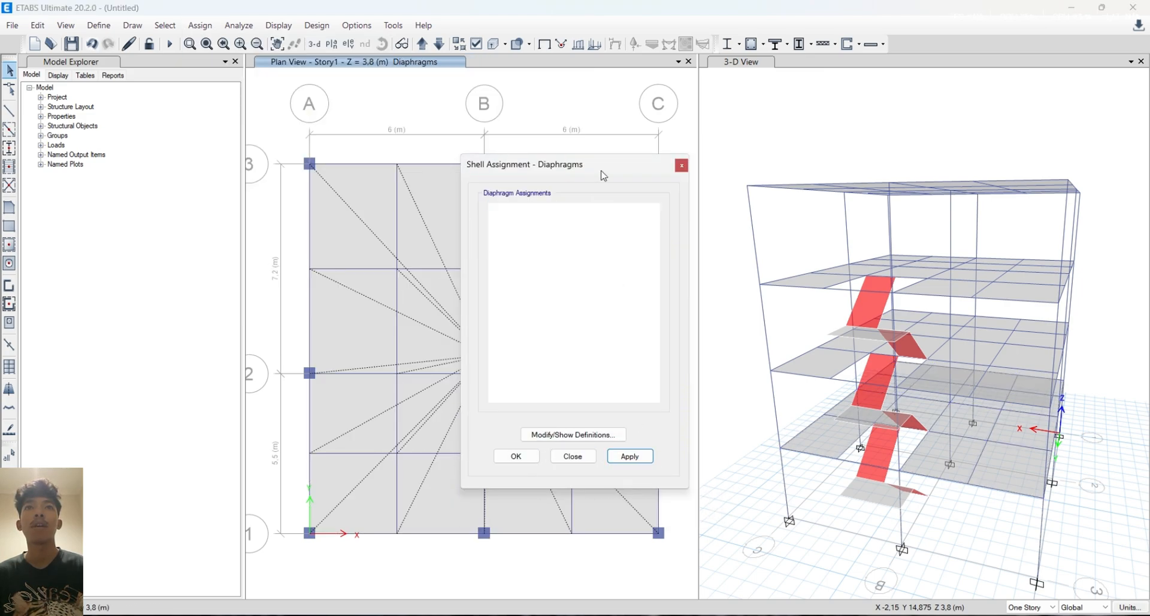
Assign the diaphragm D2 to the floor slabs on the Story2 plan, moving the assignment dialog clear of the plan
{"action": "left_click_drag", "start_coordinate": [604, 173], "coordinate": [184, 208]}
{"action": "left_click", "coordinate": [445, 46]}
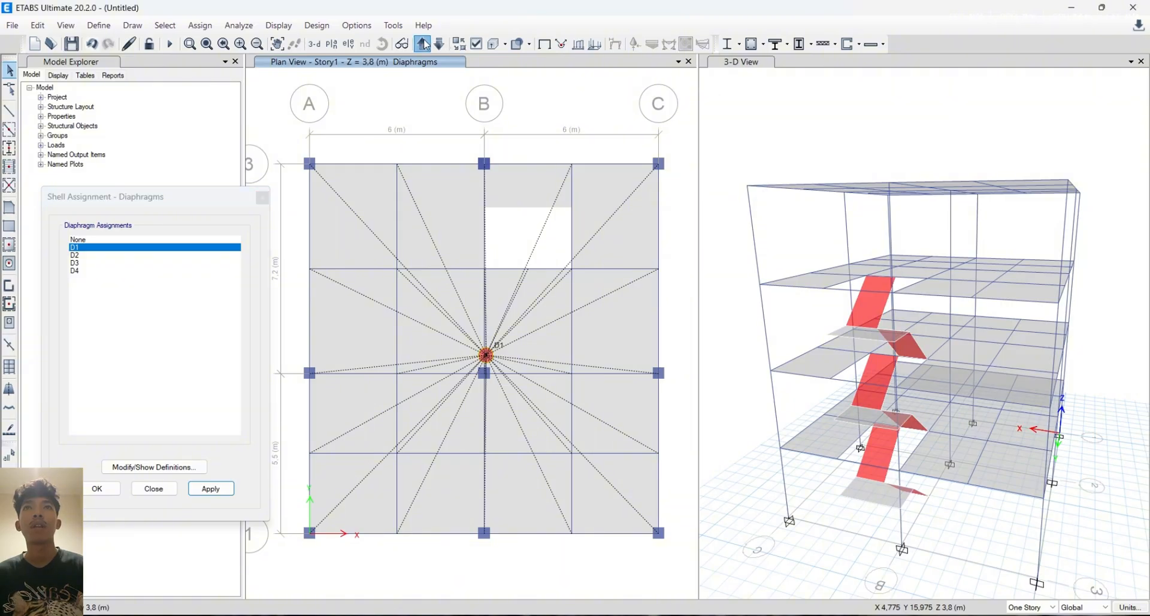
{"action": "left_click_drag", "start_coordinate": [279, 140], "coordinate": [682, 564]}
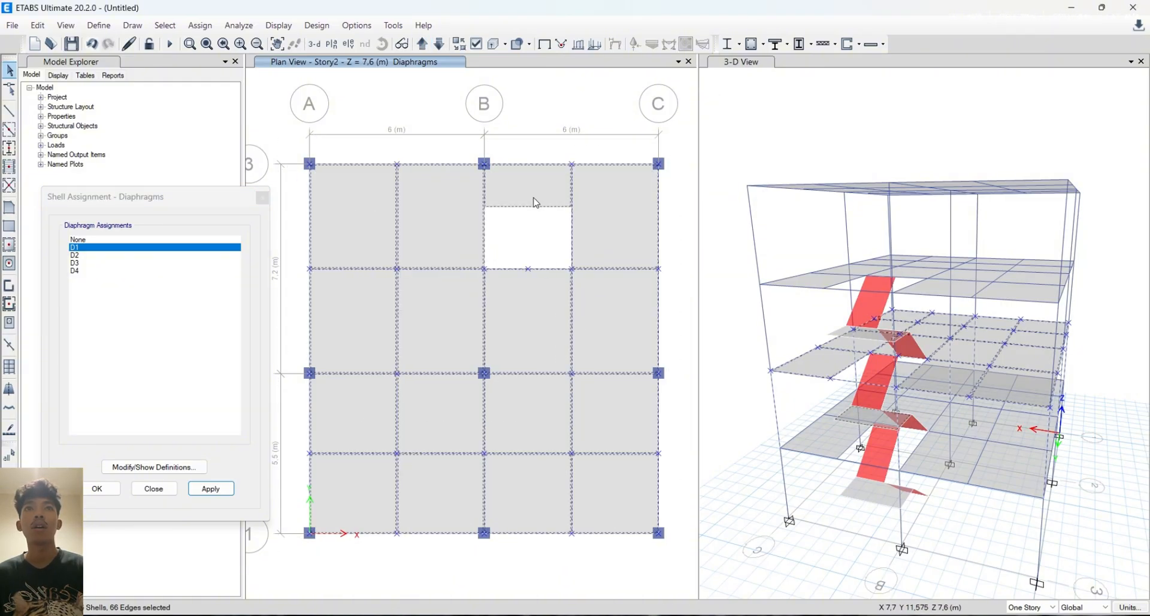
{"action": "left_click", "coordinate": [111, 255]}
{"action": "left_click", "coordinate": [227, 489]}
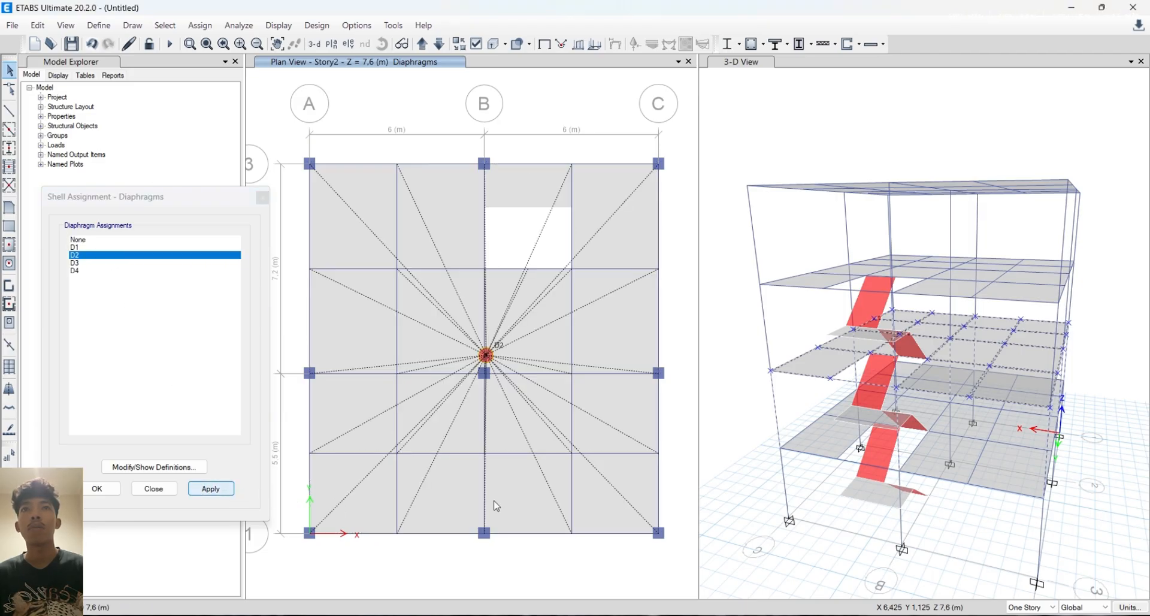
Assign the diaphragm D3 to the floor slabs on the Story3 plan
{"action": "left_click", "coordinate": [422, 43]}
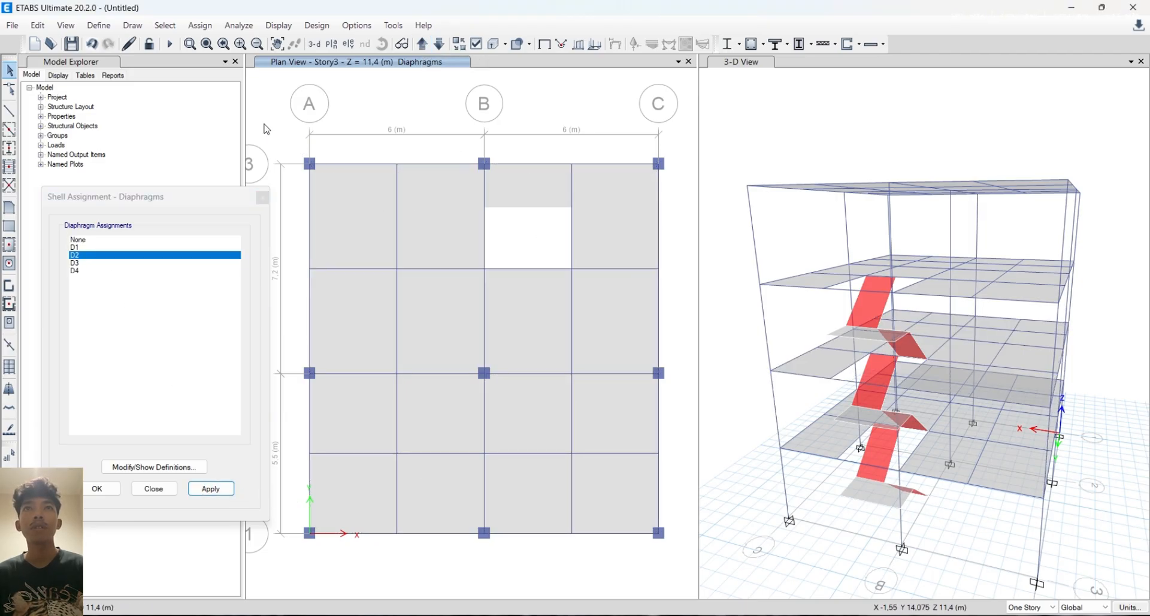
{"action": "left_click_drag", "start_coordinate": [266, 129], "coordinate": [681, 578]}
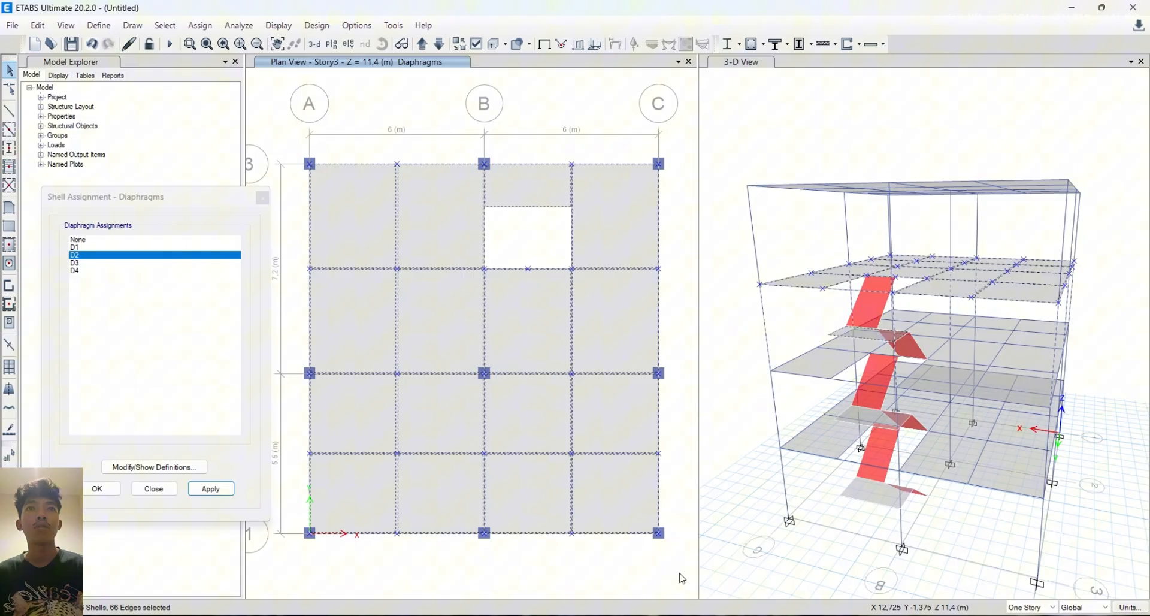
{"action": "left_click", "coordinate": [520, 207]}
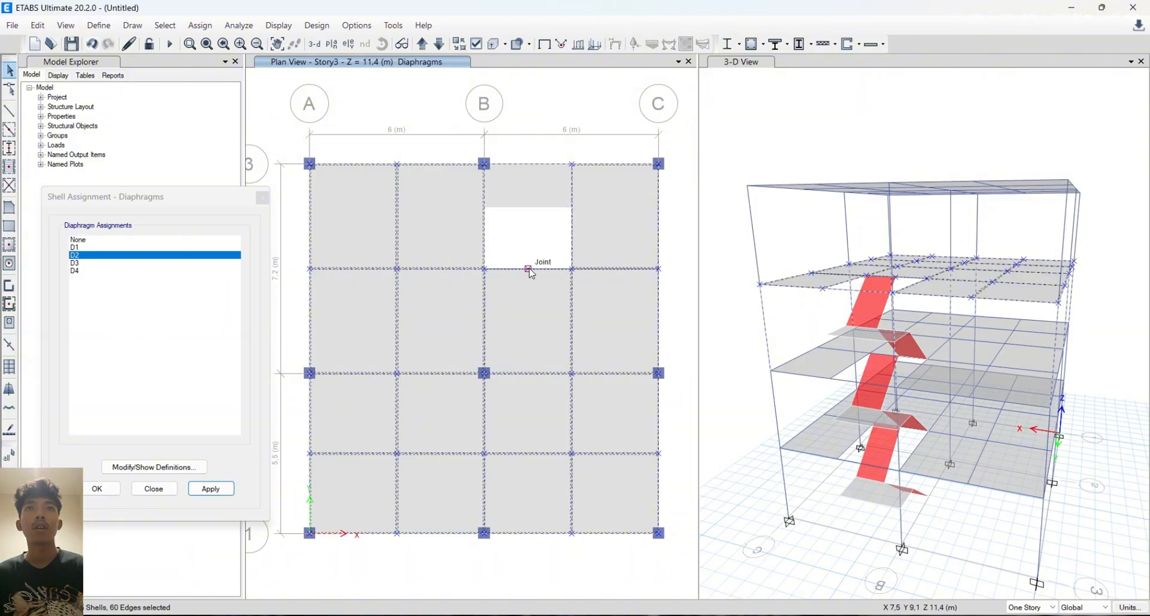
{"action": "key", "text": "Escape"}
{"action": "left_click_drag", "start_coordinate": [270, 124], "coordinate": [695, 579]}
{"action": "left_click", "coordinate": [100, 262]}
{"action": "left_click", "coordinate": [211, 488]}
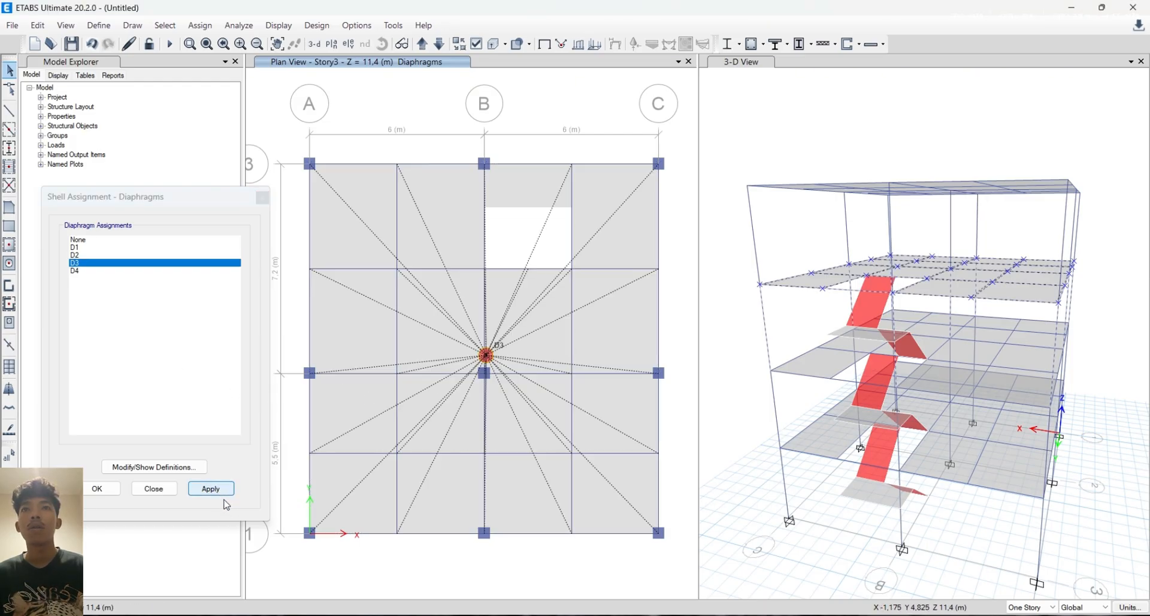
Assign the diaphragm D4 to all slab panels on the Story4 plan and close the diaphragm assignment
{"action": "left_click", "coordinate": [422, 44]}
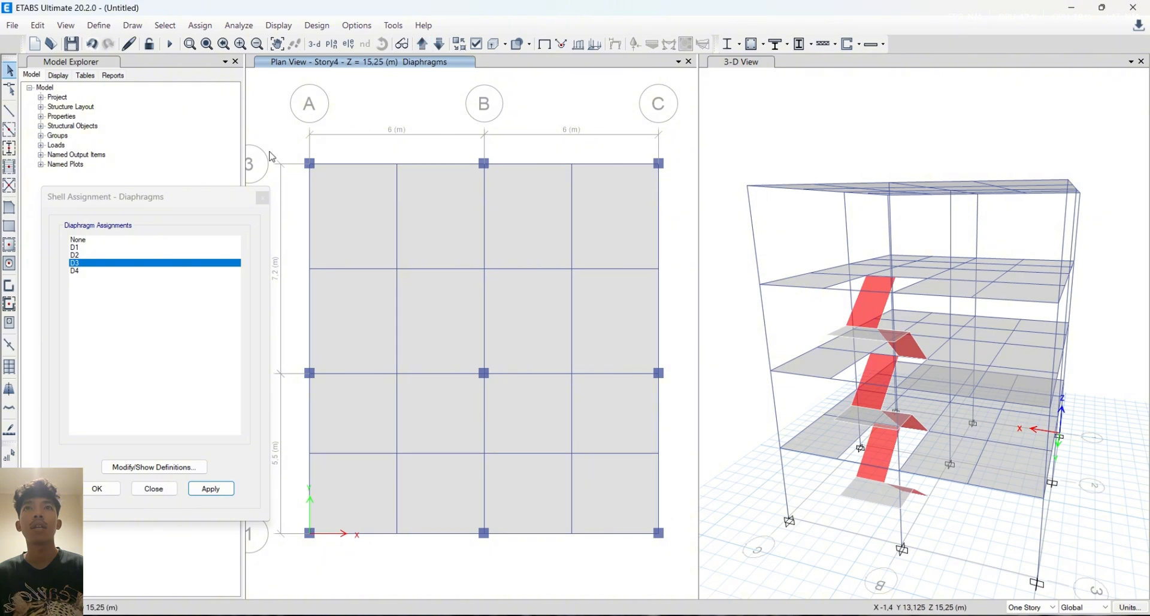
{"action": "left_click_drag", "start_coordinate": [286, 139], "coordinate": [667, 578]}
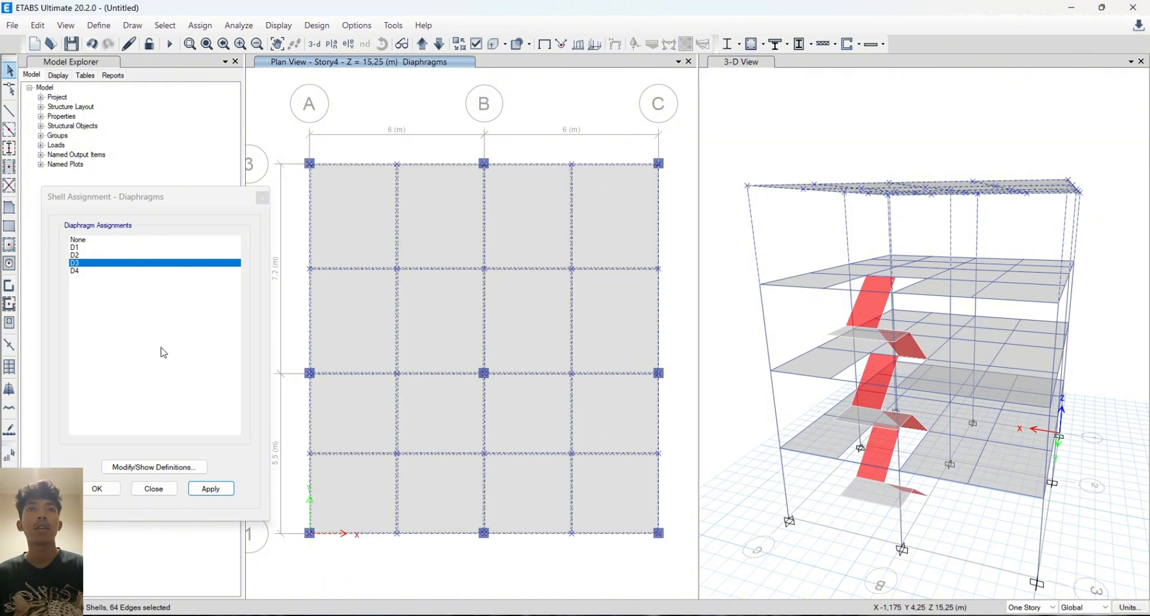
{"action": "left_click", "coordinate": [85, 270]}
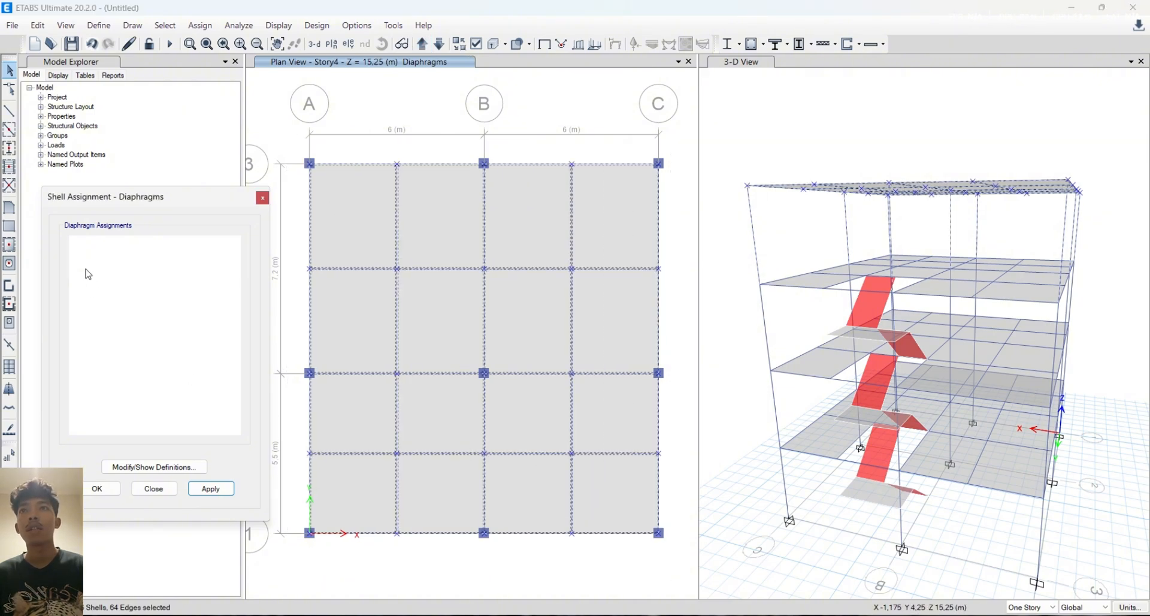
{"action": "left_click", "coordinate": [225, 496]}
{"action": "left_click", "coordinate": [262, 197]}
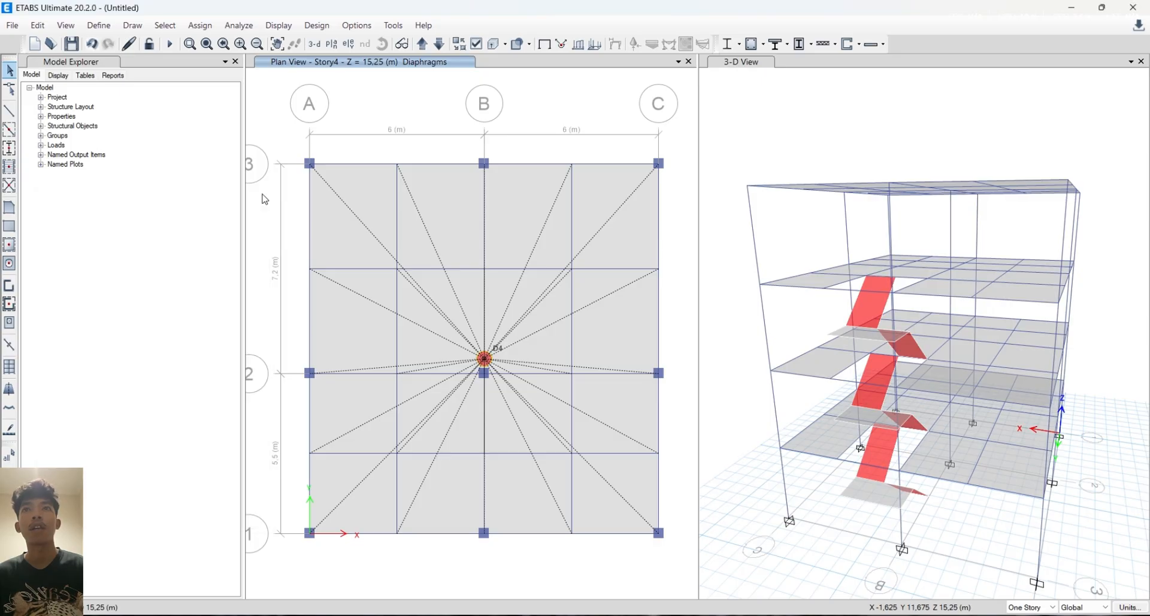
Check the uniform load set assigned to the Story4 roof slab panel beside grid B near grid 3, then close its information
{"action": "mouse_move", "coordinate": [587, 286]}
{"action": "middle_mouse_down"}
{"action": "mouse_move", "coordinate": [581, 271]}
{"action": "mouse_move", "coordinate": [578, 298]}
{"action": "middle_mouse_up"}
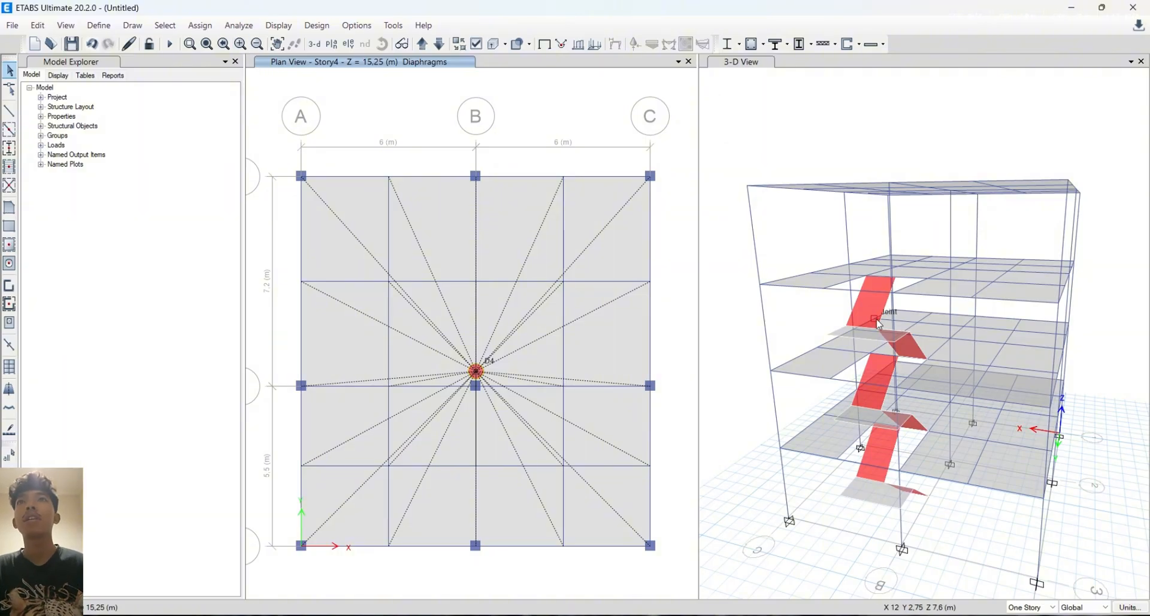
{"action": "middle_click_drag", "start_coordinate": [991, 339], "coordinate": [996, 319]}
{"action": "right_click", "coordinate": [533, 252]}
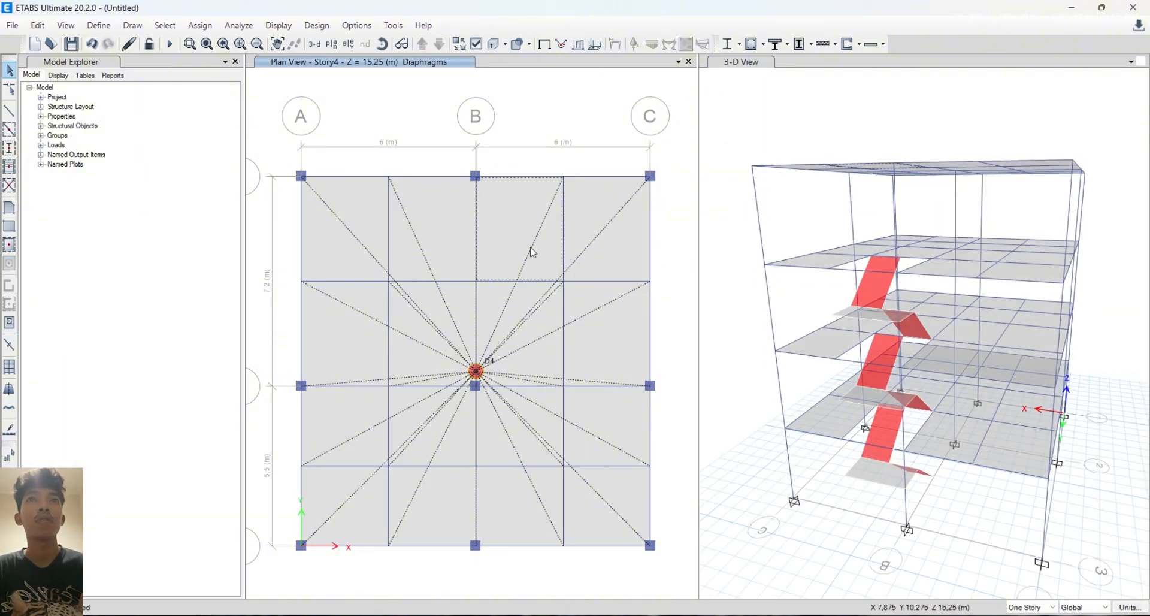
{"action": "left_click", "coordinate": [586, 189]}
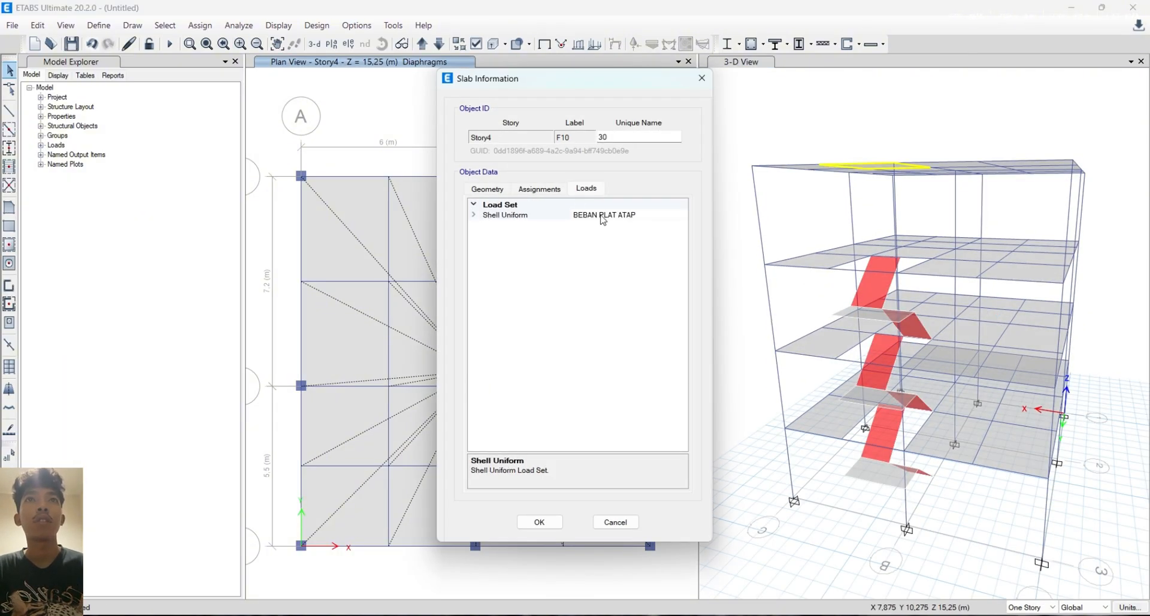
{"action": "left_click", "coordinate": [516, 215]}
{"action": "left_click", "coordinate": [474, 215]}
{"action": "left_click", "coordinate": [644, 224]}
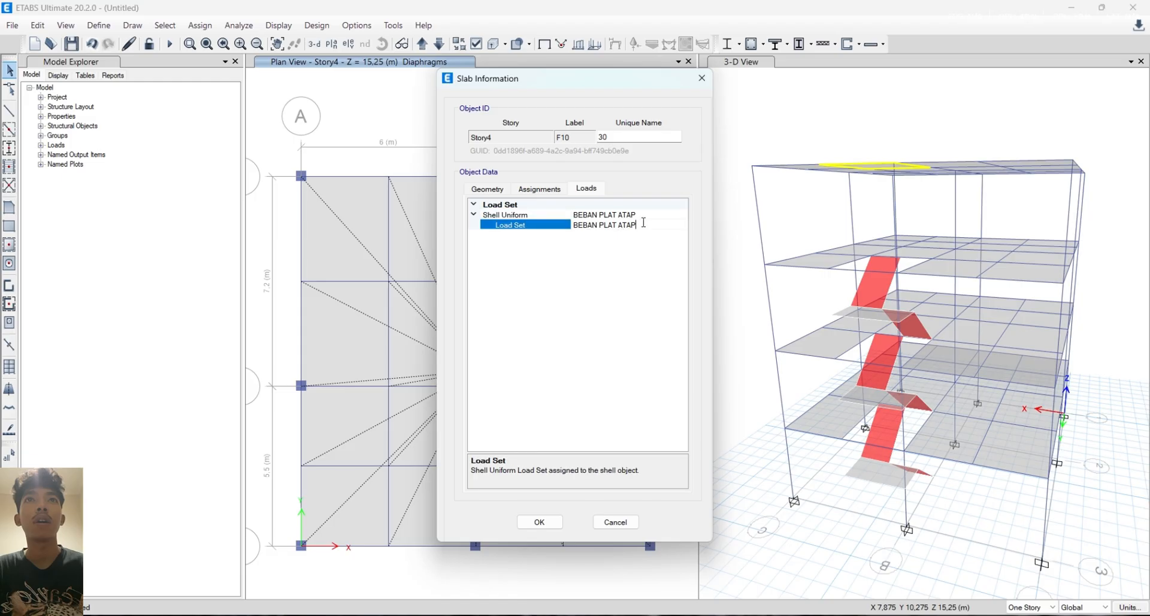
{"action": "left_click", "coordinate": [683, 226]}
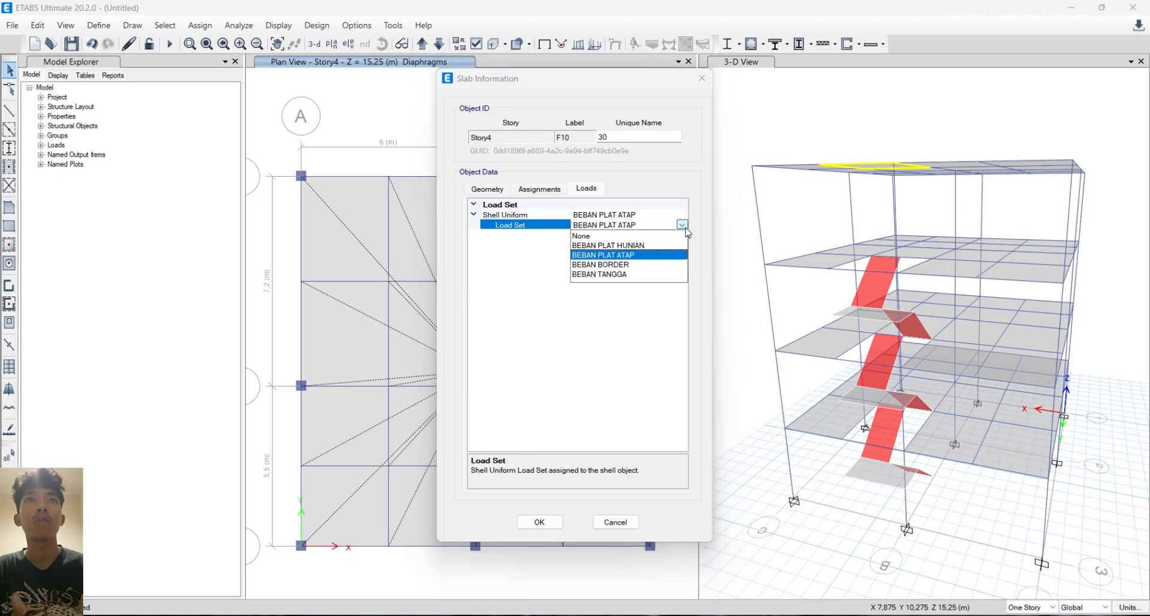
{"action": "left_click", "coordinate": [683, 225]}
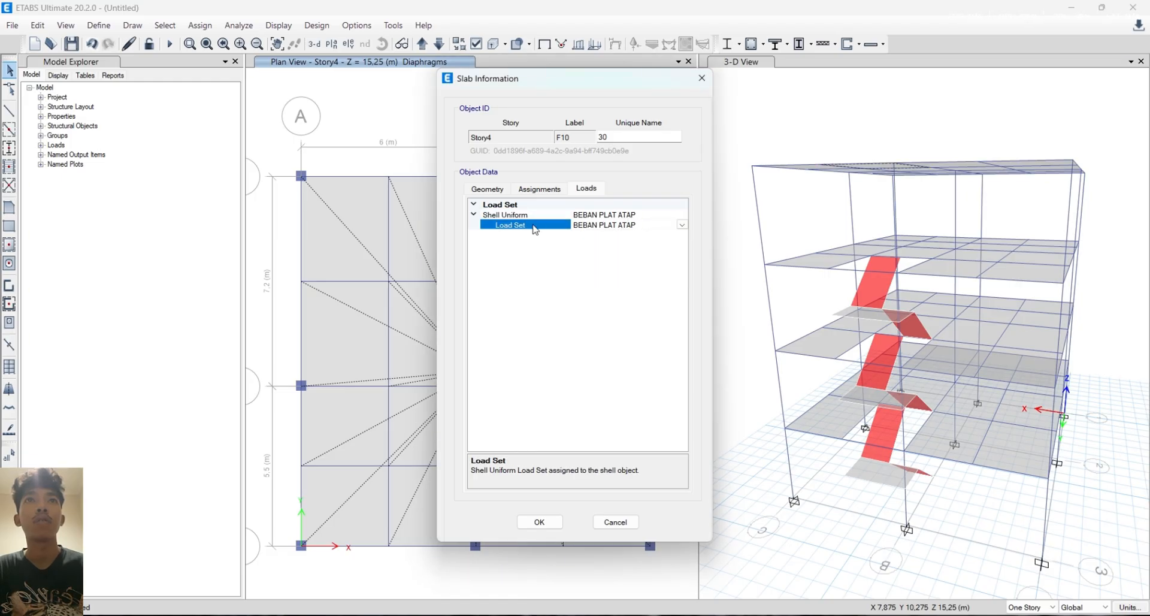
{"action": "left_click", "coordinate": [473, 215]}
{"action": "left_click", "coordinate": [701, 78]}
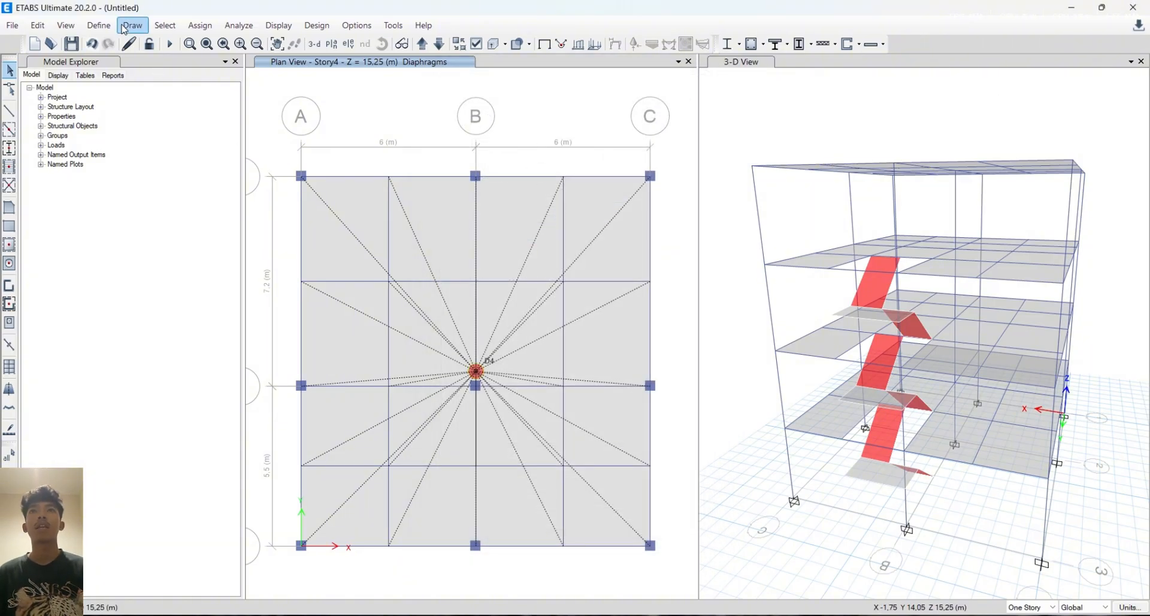
{"action": "left_click", "coordinate": [157, 45]}
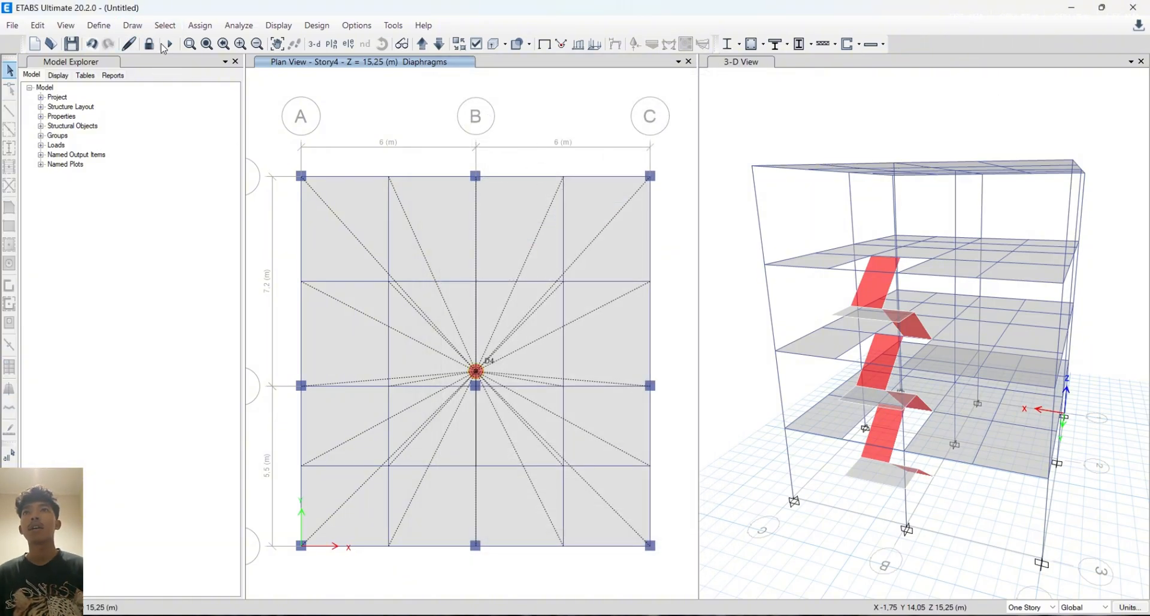
{"action": "left_click", "coordinate": [101, 28]}
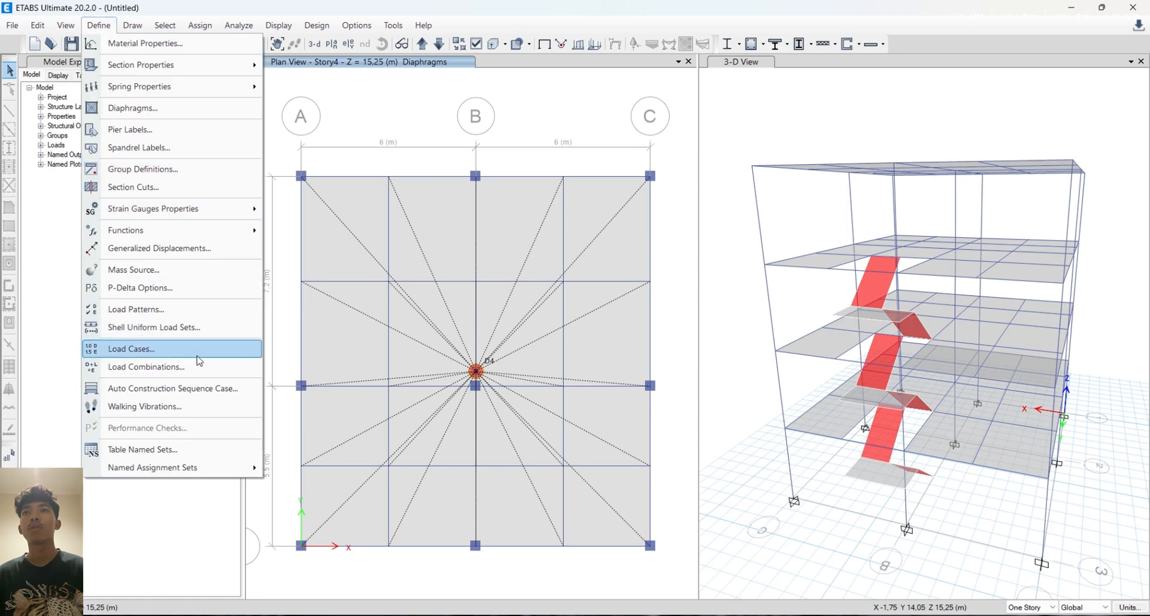
{"action": "left_click", "coordinate": [366, 113]}
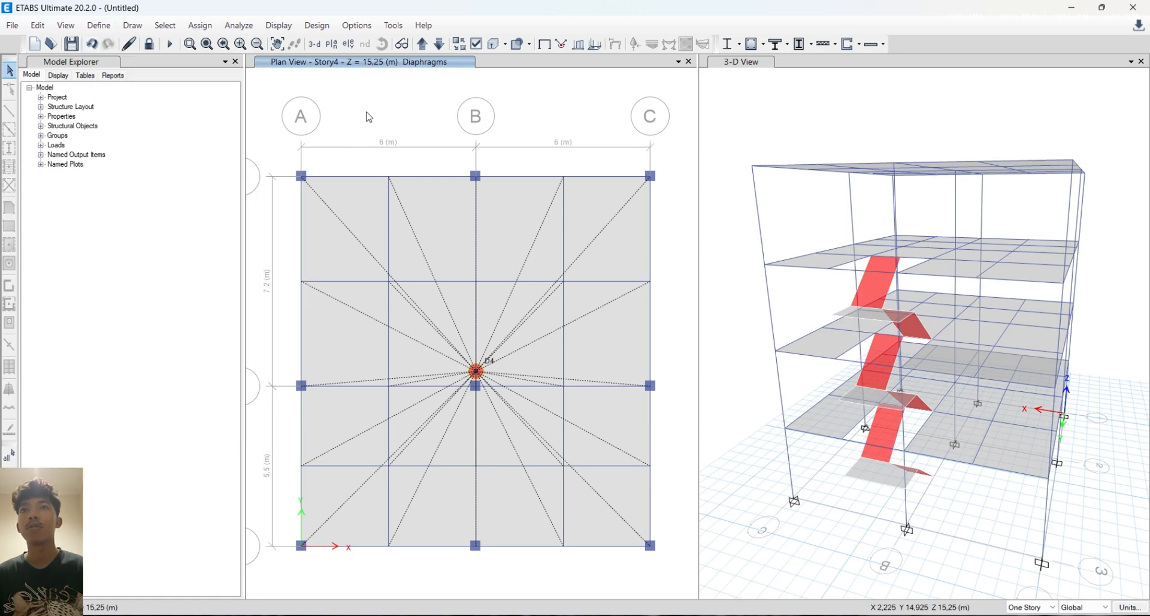
Add all listed combinations, COMBO 1 to COMBO 8, ENVELOPE and VG, to the concrete frame design load combinations
{"action": "left_click", "coordinate": [763, 46]}
{"action": "left_click", "coordinate": [764, 43]}
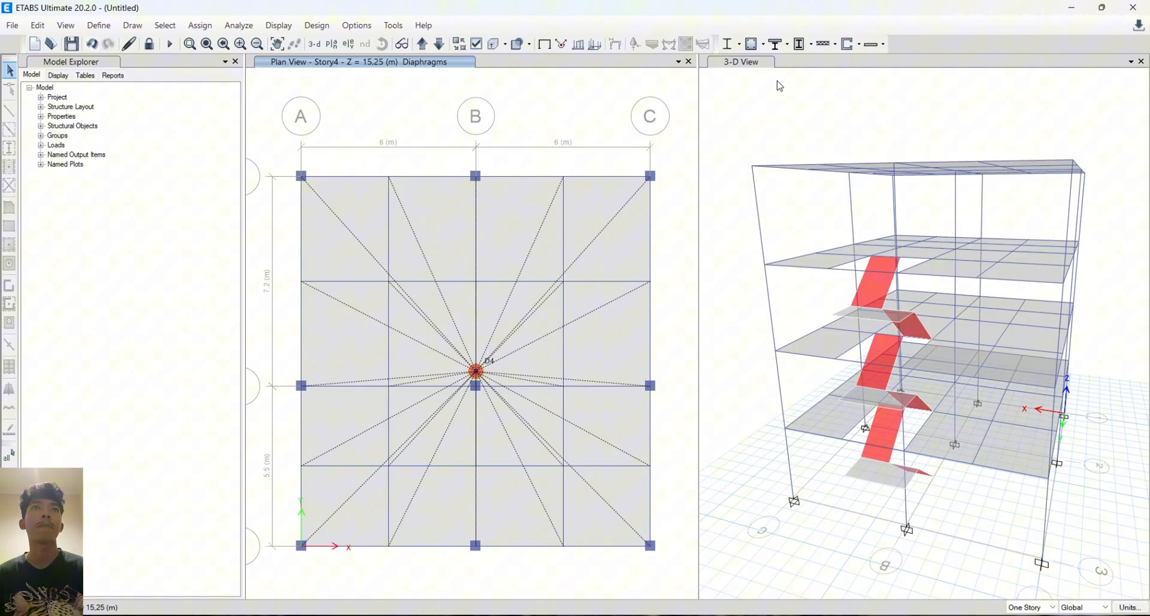
{"action": "left_click", "coordinate": [764, 46]}
{"action": "left_click", "coordinate": [770, 122]}
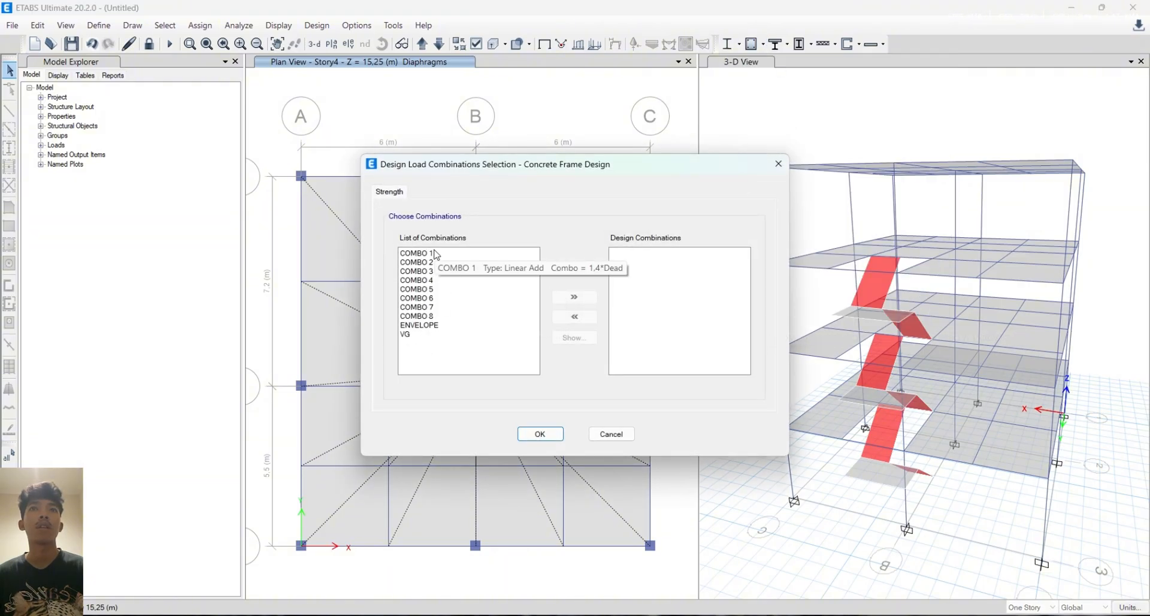
{"action": "left_click_drag", "start_coordinate": [446, 254], "coordinate": [421, 364]}
{"action": "left_click", "coordinate": [573, 297]}
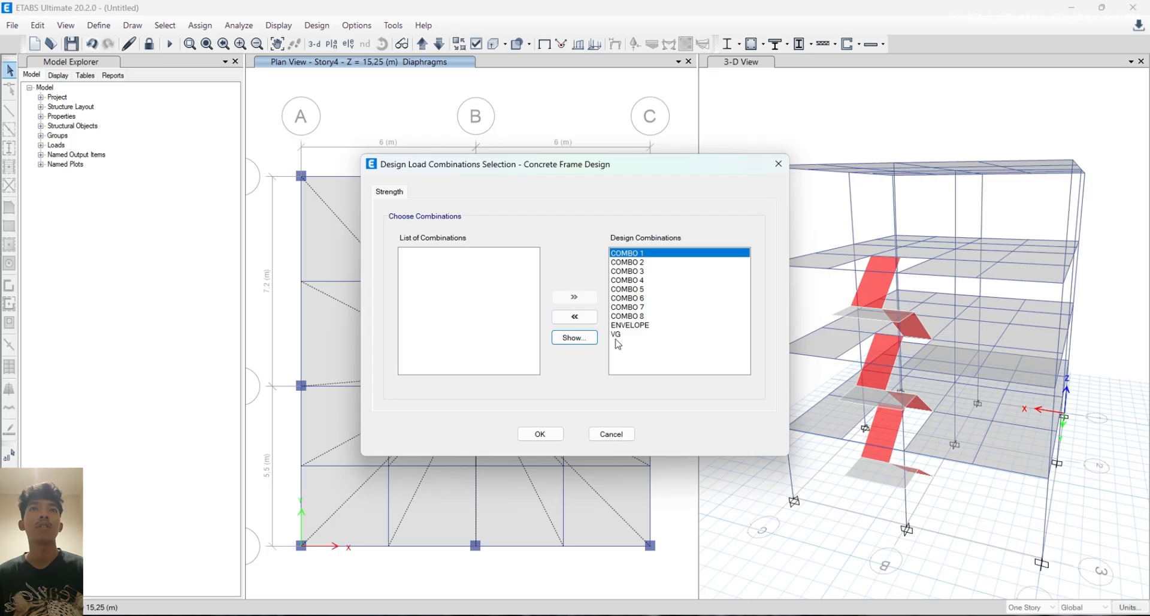
{"action": "left_click", "coordinate": [540, 434]}
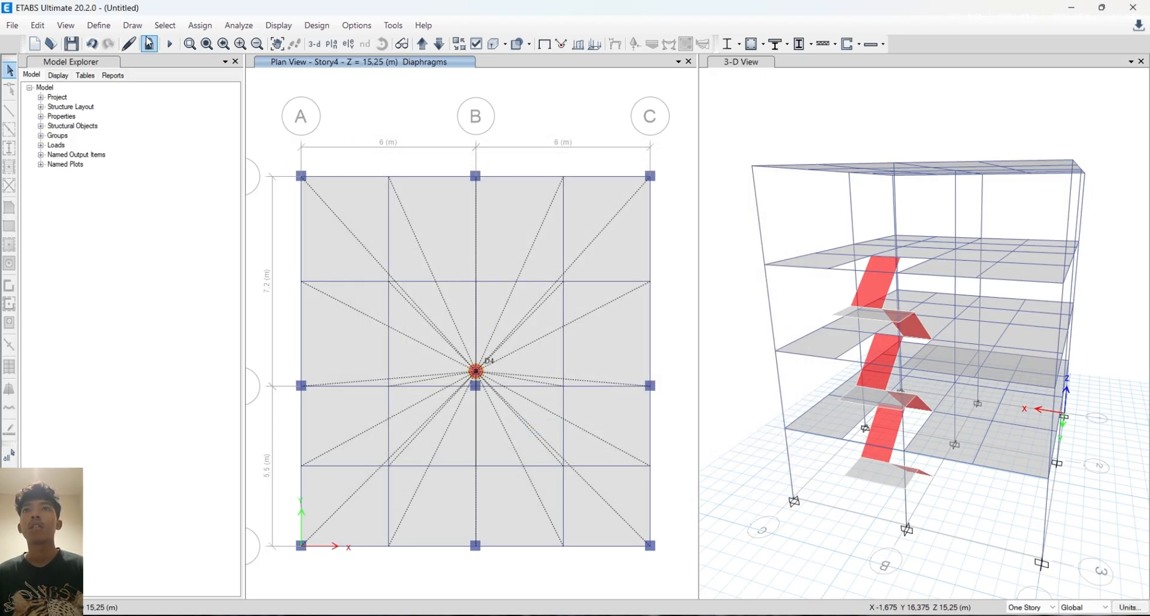
Run the analysis, saving the model as TUGAS PDK2 UTS on the DATA:B (F:) drive
{"action": "left_click", "coordinate": [169, 45]}
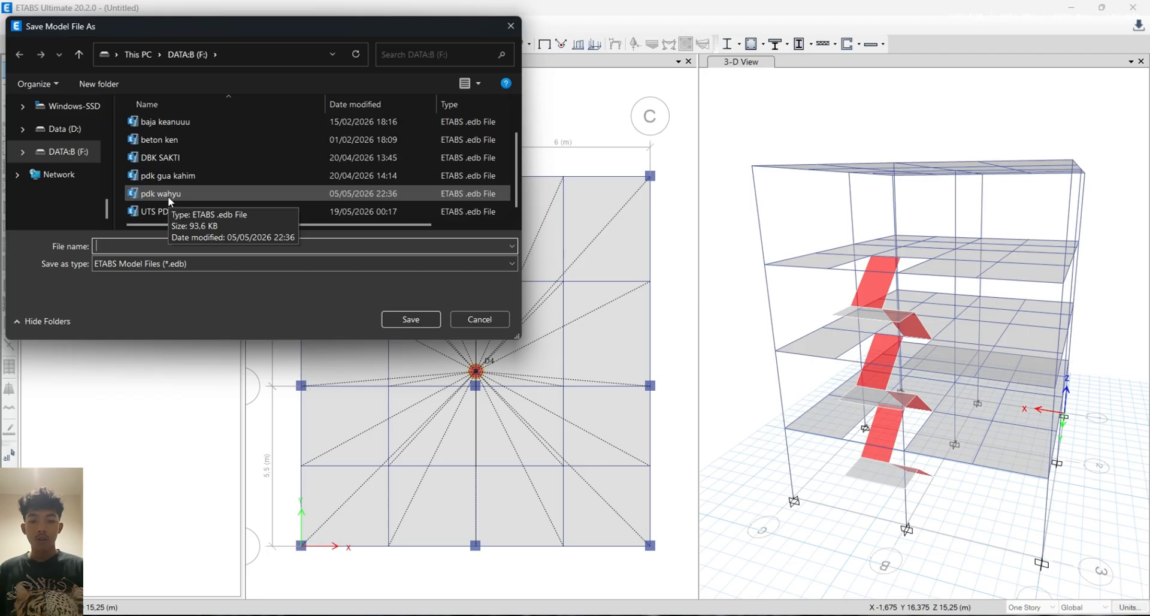
{"action": "type", "text": "TUGAS"}
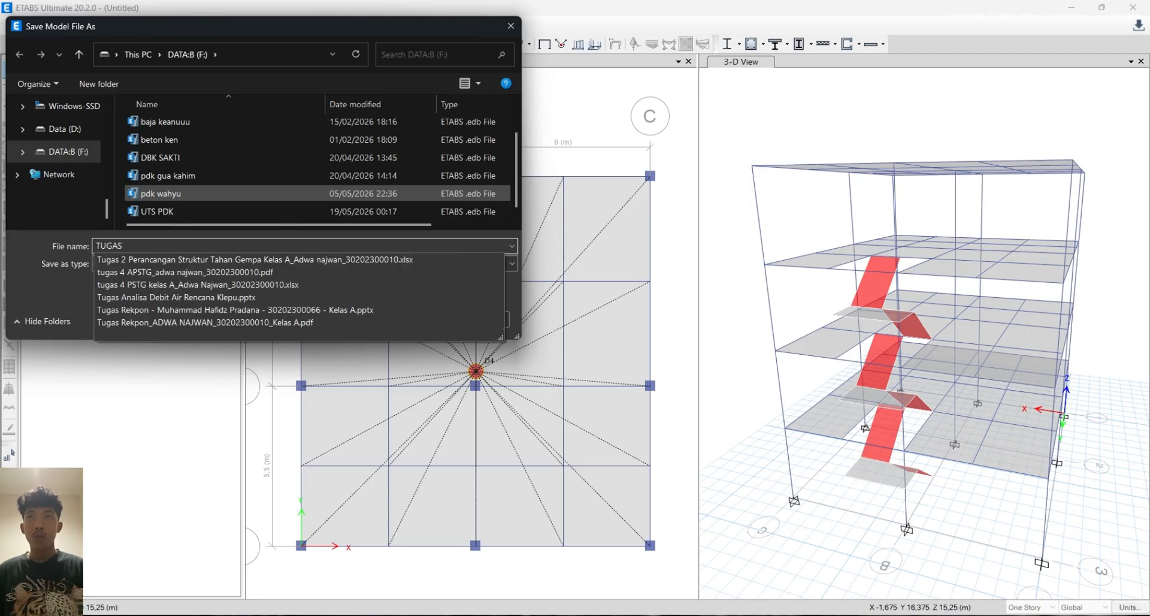
{"action": "type", "text": " PDK2 UTS"}
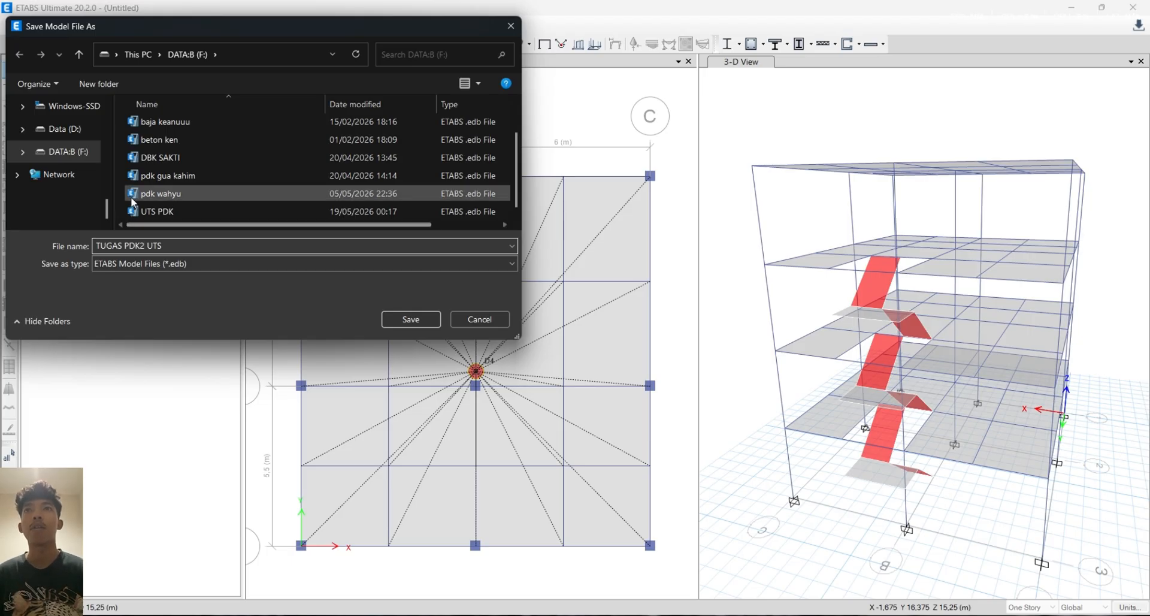
{"action": "left_click", "coordinate": [422, 319]}
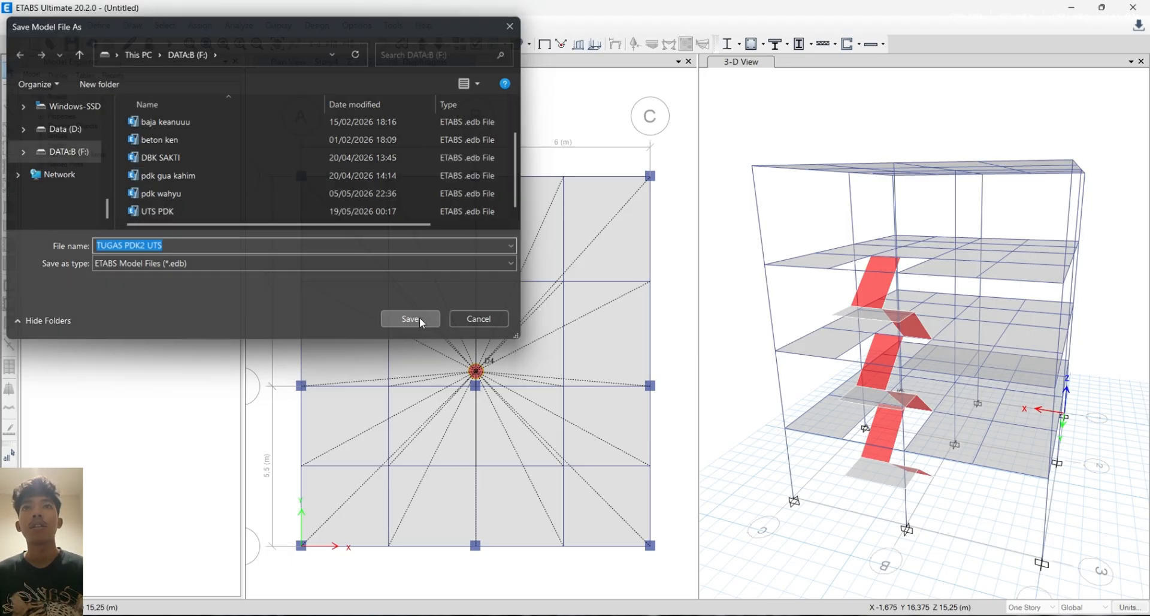
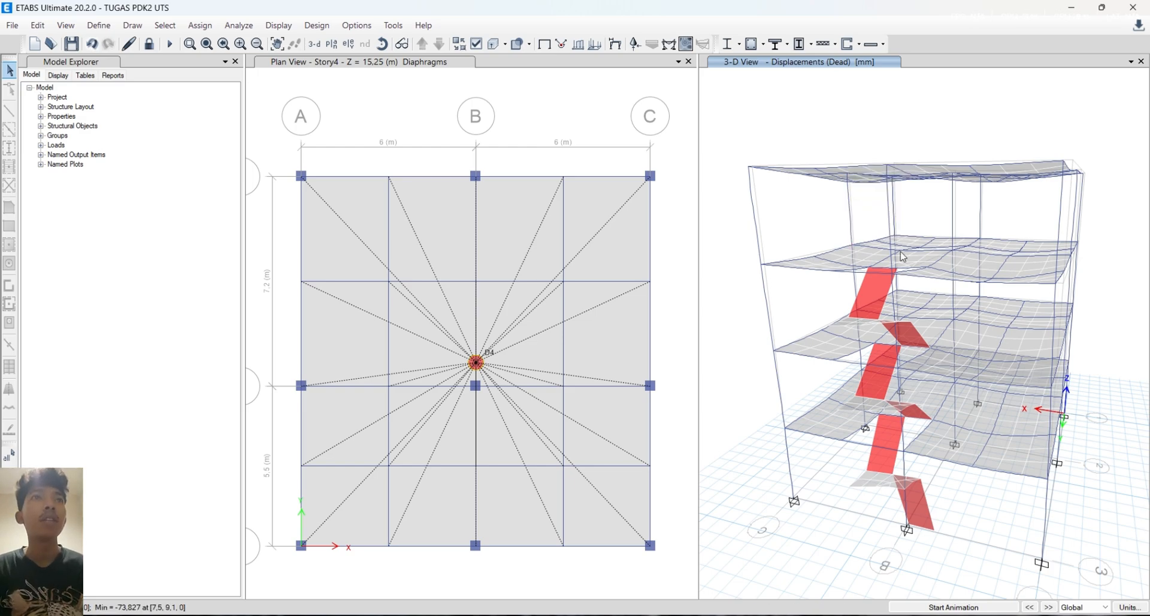
Examine the building's deformed shape under the Dead load in the 3-D view from another side
{"action": "middle_click_drag", "start_coordinate": [935, 253], "coordinate": [896, 240]}
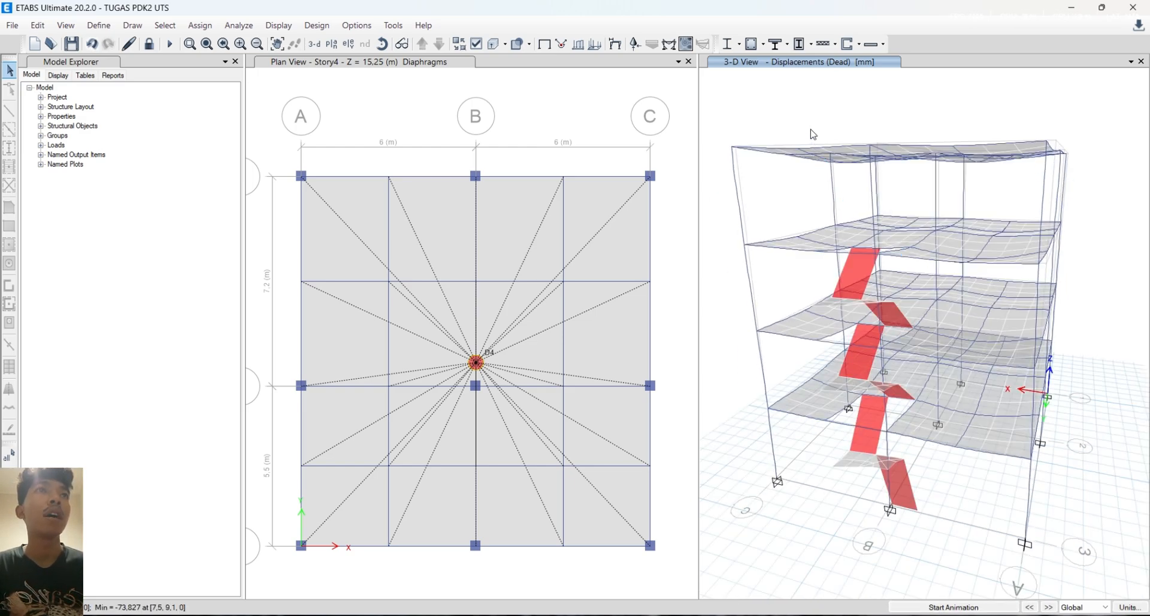
{"action": "left_click", "coordinate": [382, 45]}
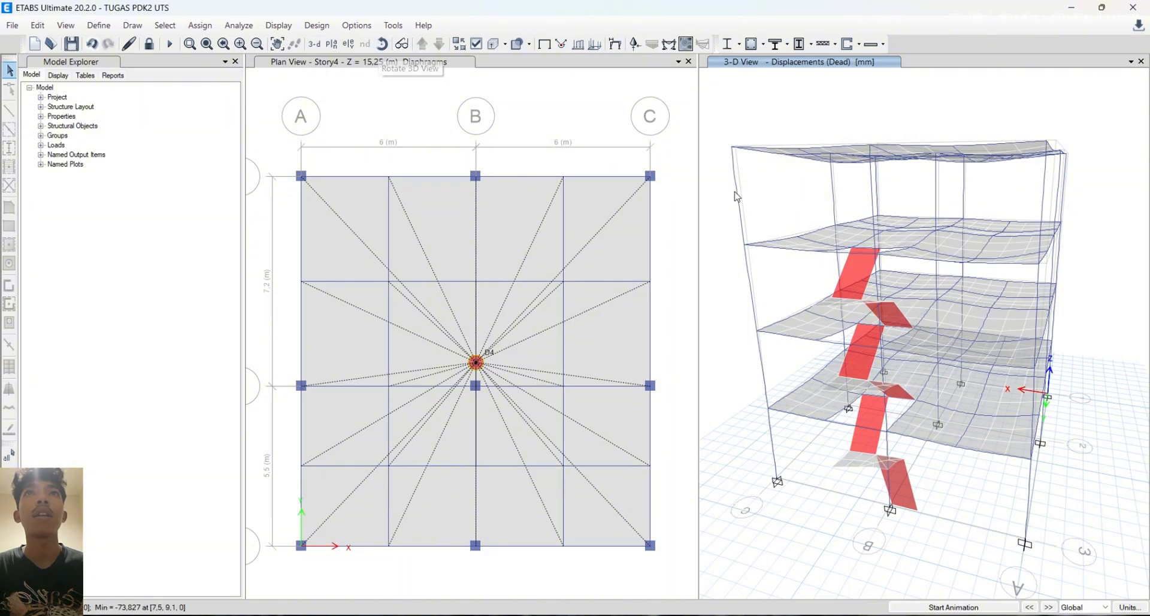
{"action": "left_click_drag", "start_coordinate": [971, 238], "coordinate": [938, 275]}
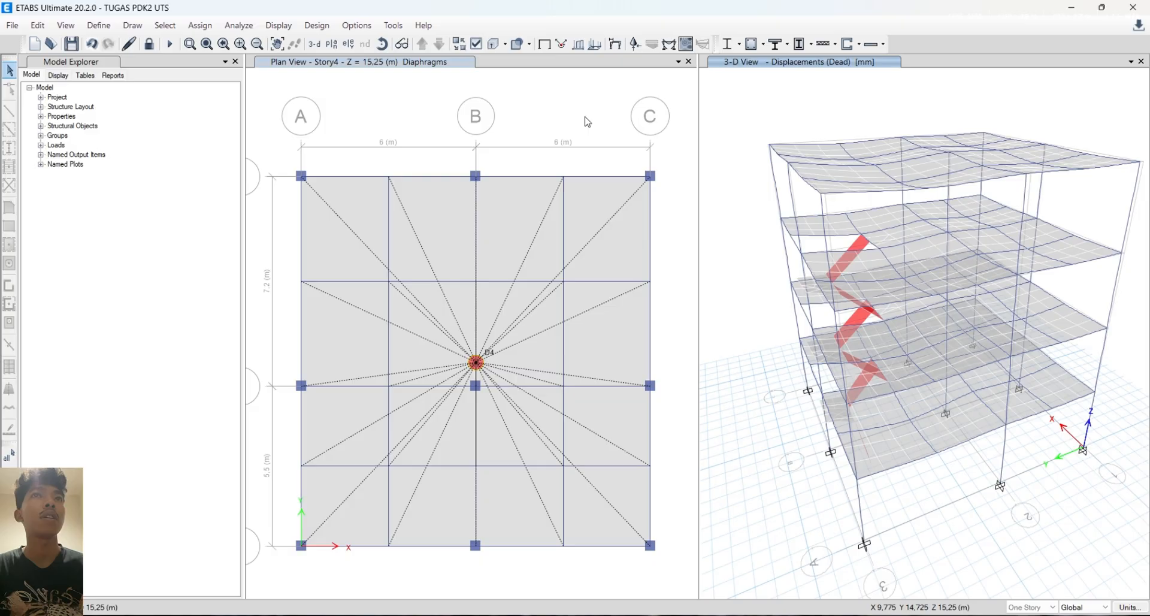
Display the Moment 3-3 frame force diagram for the Dead case on the Story4 plan
{"action": "left_click", "coordinate": [585, 118]}
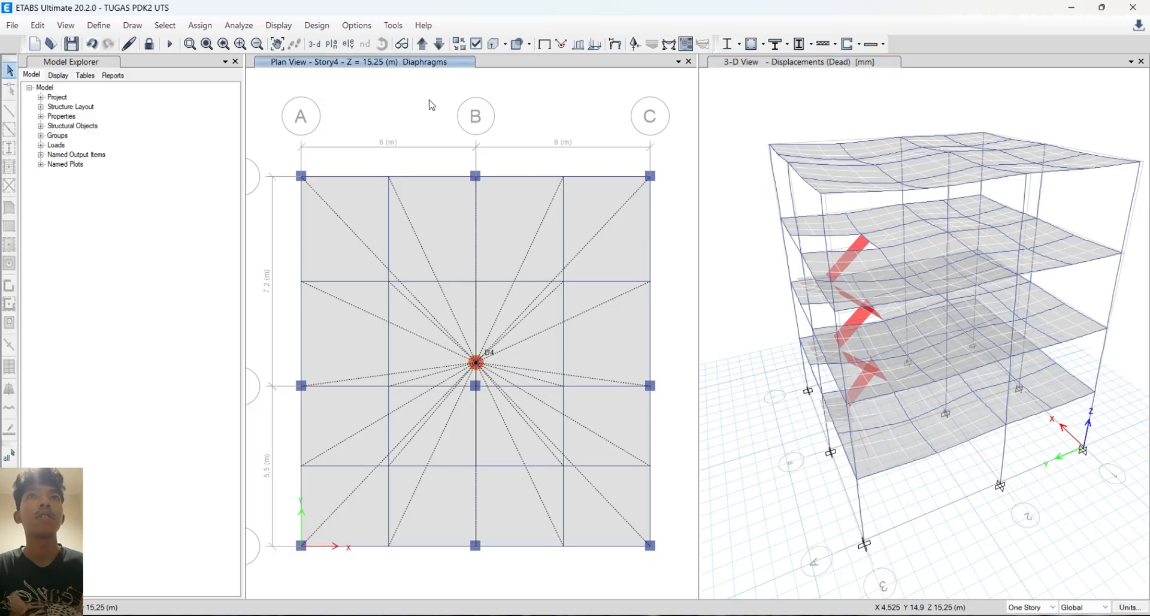
{"action": "left_click", "coordinate": [669, 43]}
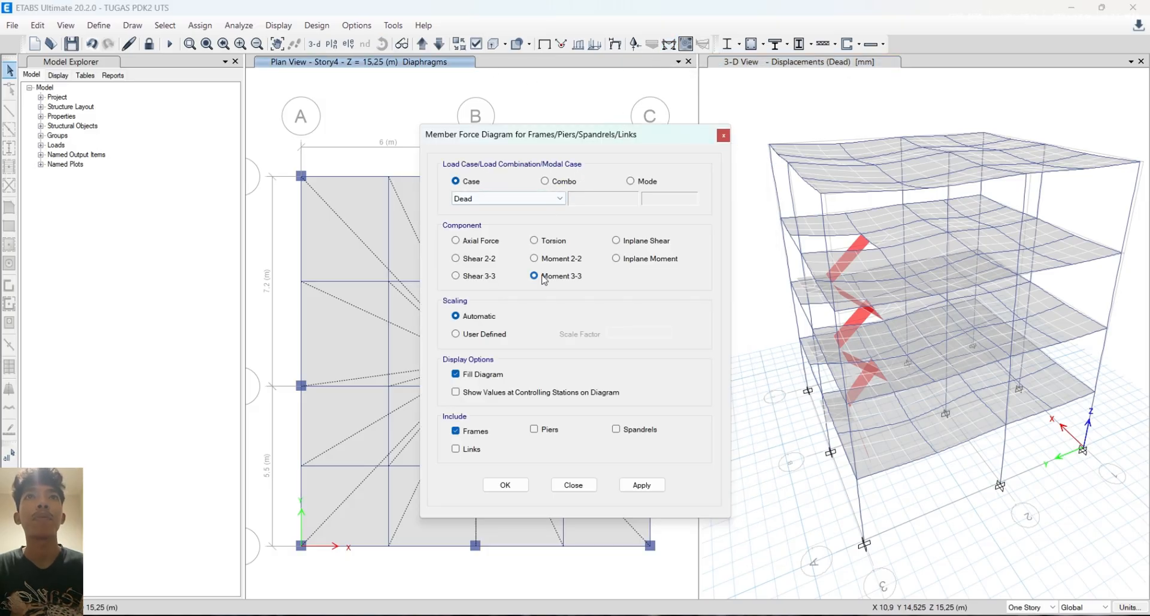
{"action": "left_click_drag", "start_coordinate": [563, 138], "coordinate": [828, 110]}
{"action": "left_click", "coordinate": [901, 456]}
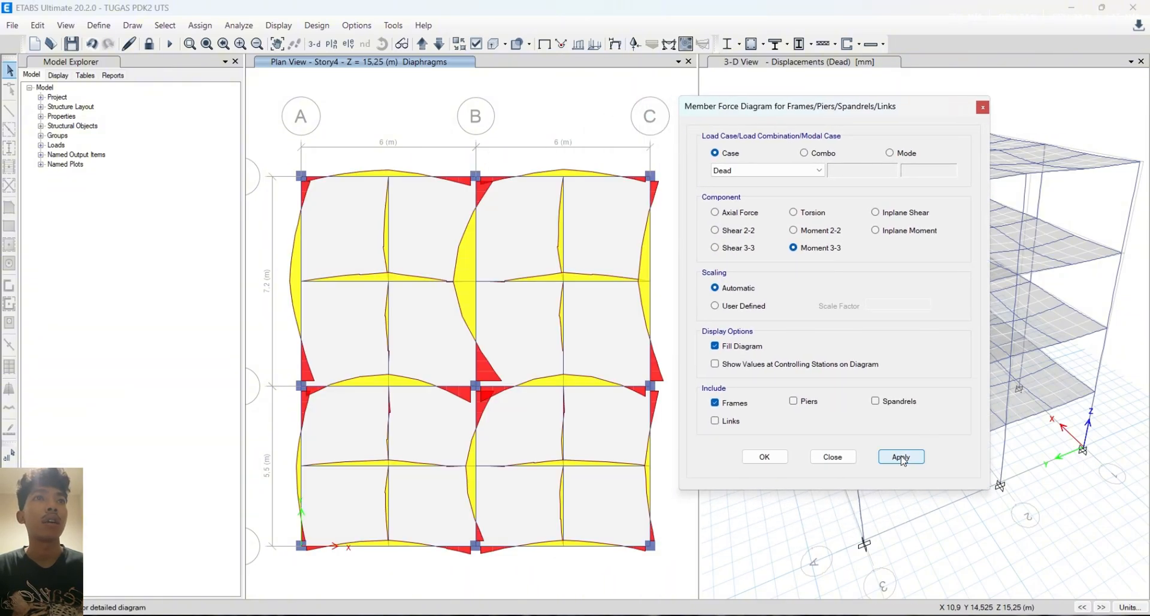
Open the detailed diagram of the Story4 beam at grid 3 between A and B, and compare COMBO 1 with the Dead case
{"action": "right_click", "coordinate": [411, 176]}
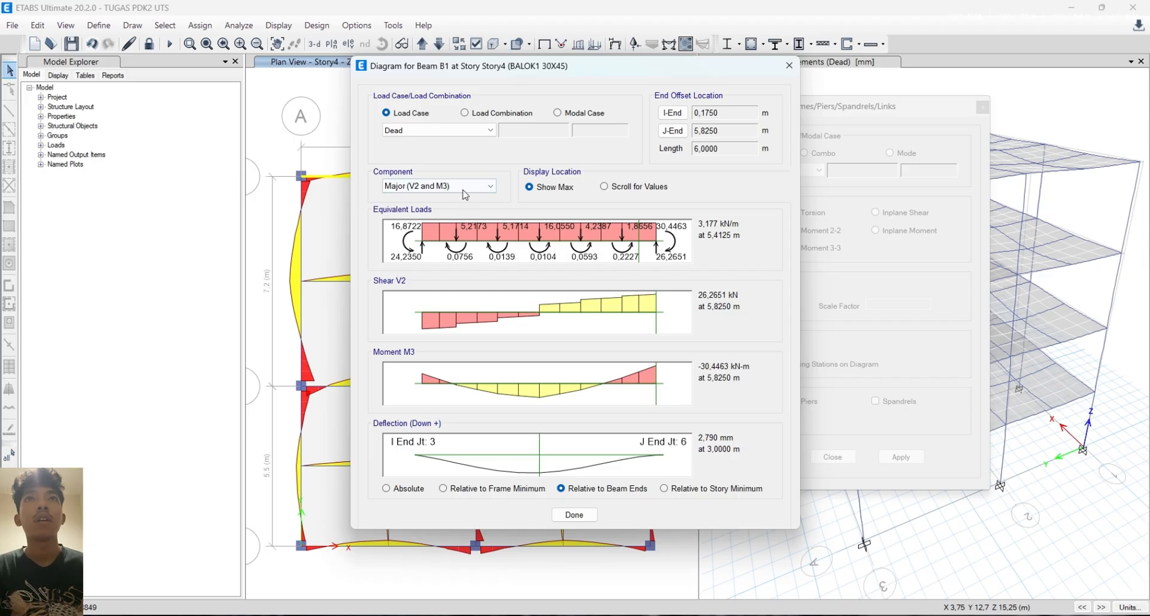
{"action": "left_click", "coordinate": [465, 113]}
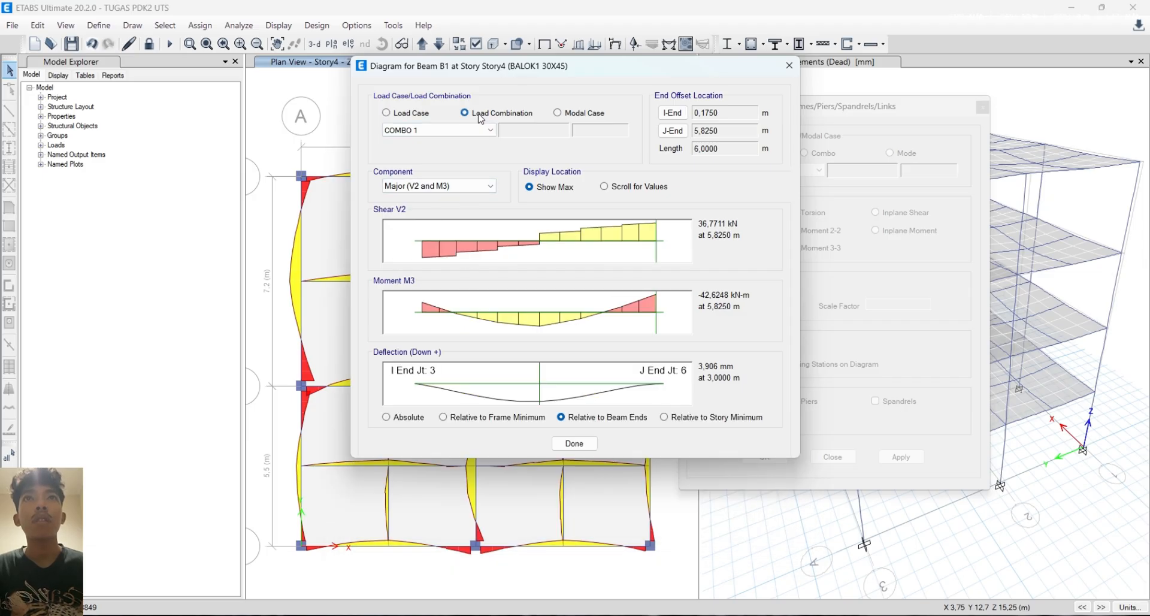
{"action": "left_click", "coordinate": [419, 117]}
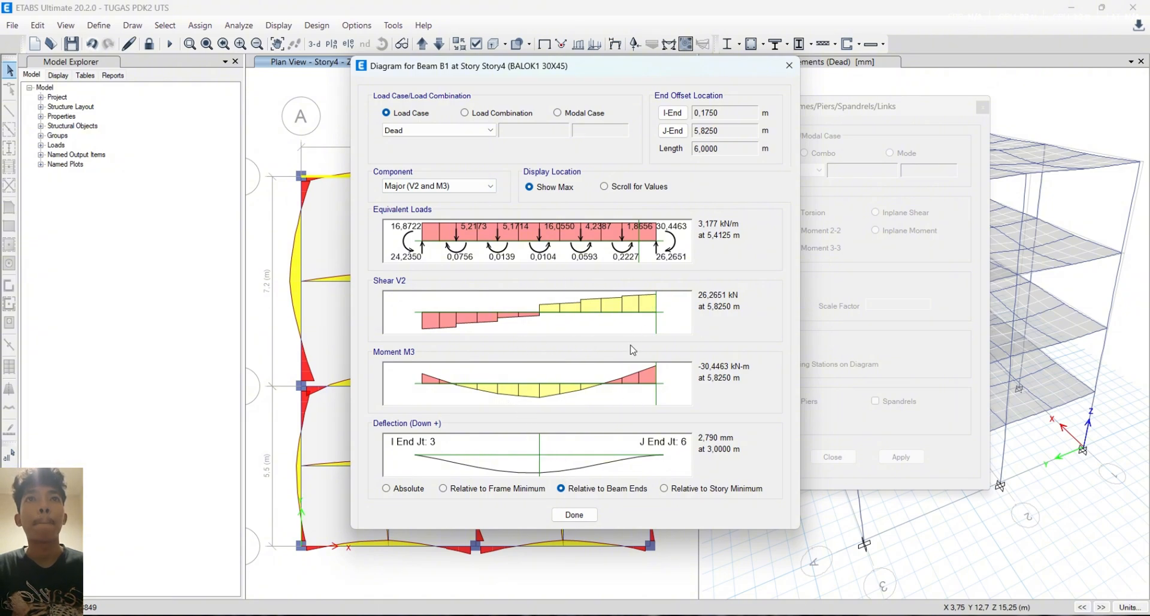
Scroll along the beam to read its Dead-case shear V2 and moment M3 values at the end and around midspan
{"action": "left_click", "coordinate": [662, 311]}
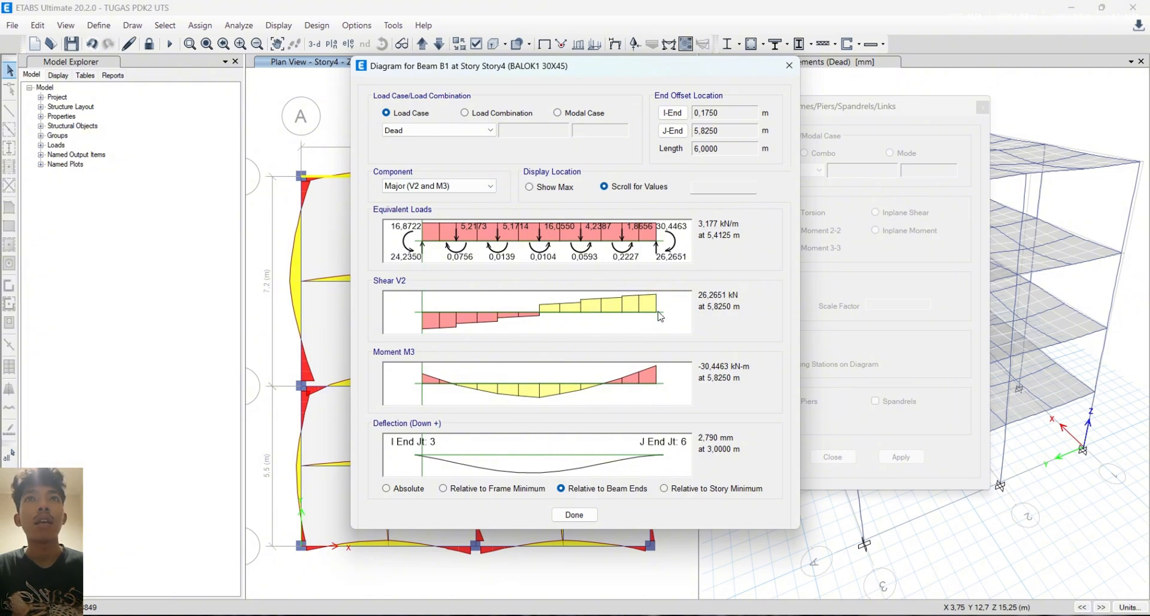
{"action": "left_click", "coordinate": [654, 315]}
{"action": "left_click_drag", "start_coordinate": [656, 319], "coordinate": [669, 322]}
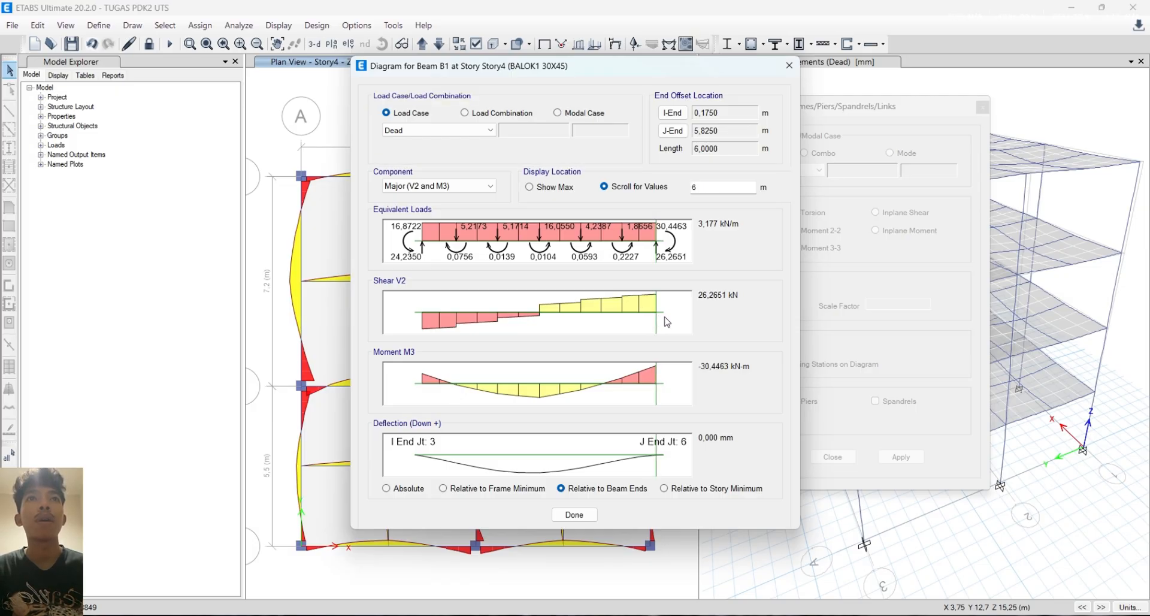
{"action": "left_click_drag", "start_coordinate": [666, 322], "coordinate": [543, 328]}
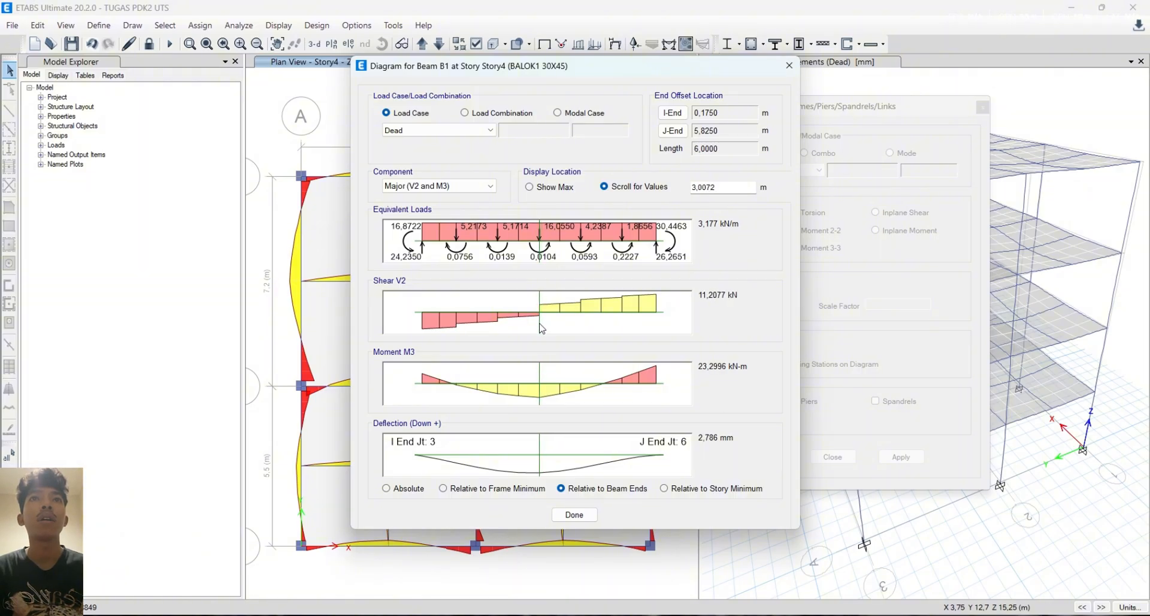
{"action": "left_click_drag", "start_coordinate": [542, 328], "coordinate": [541, 328]}
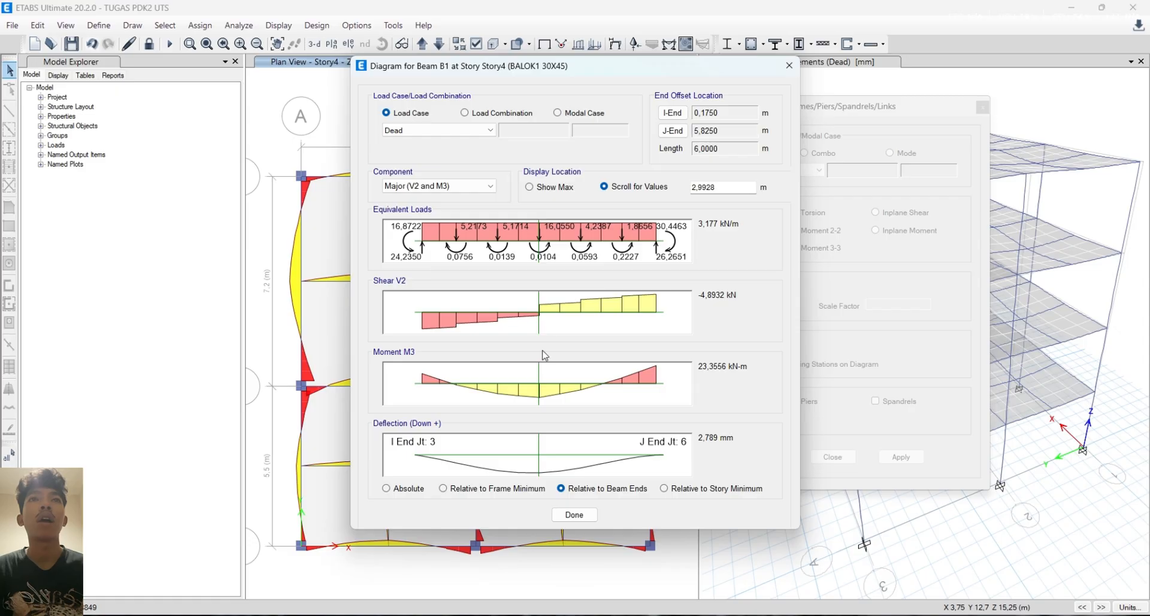
{"action": "left_click_drag", "start_coordinate": [538, 377], "coordinate": [667, 381]}
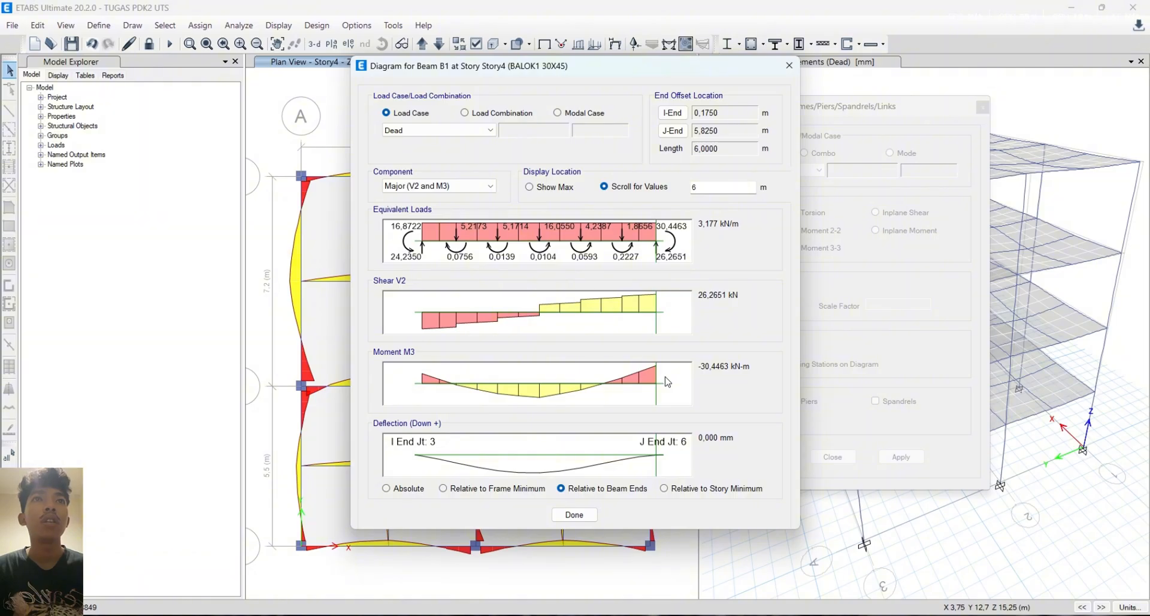
{"action": "left_click_drag", "start_coordinate": [668, 381], "coordinate": [571, 392]}
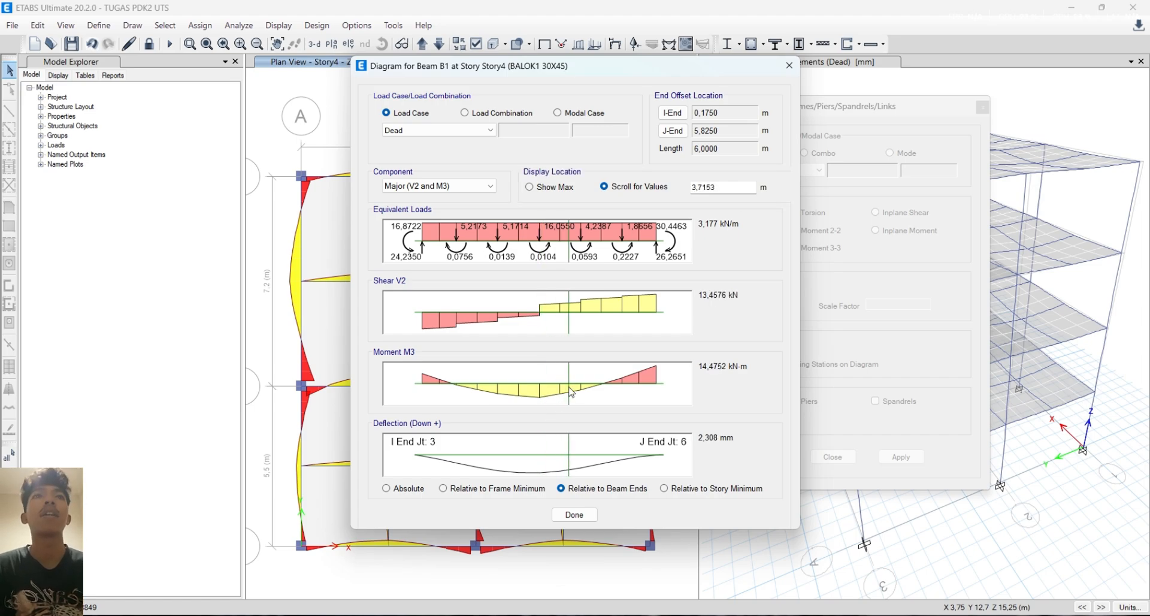
Examine the beam's Axial (P and T) force and torsion diagrams under the ENVELOPE load combination
{"action": "left_click", "coordinate": [438, 186]}
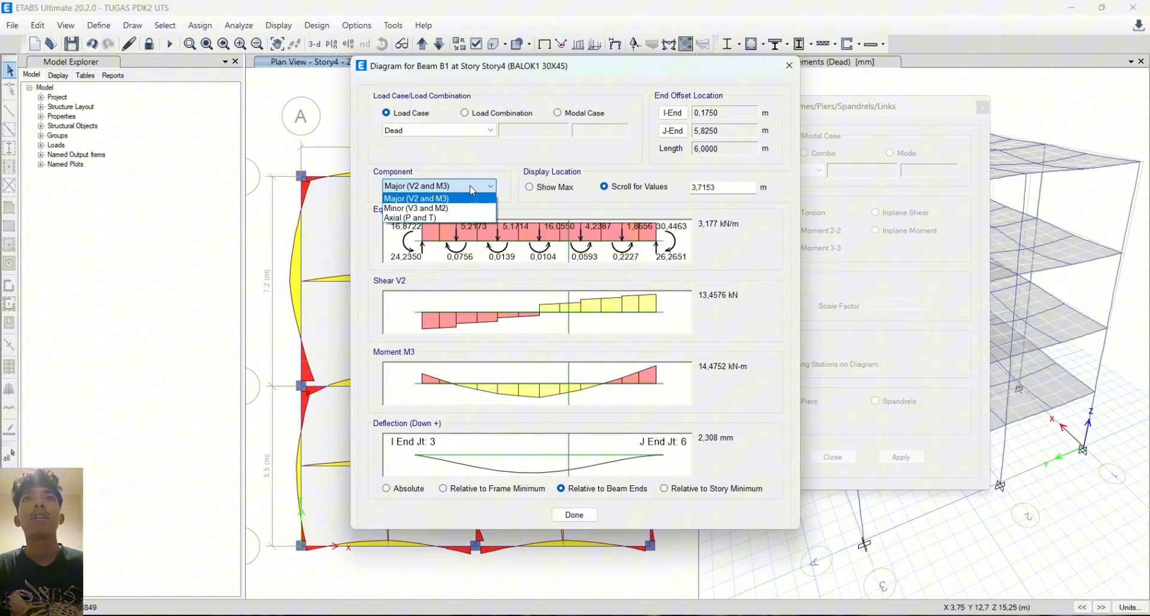
{"action": "left_click", "coordinate": [426, 218]}
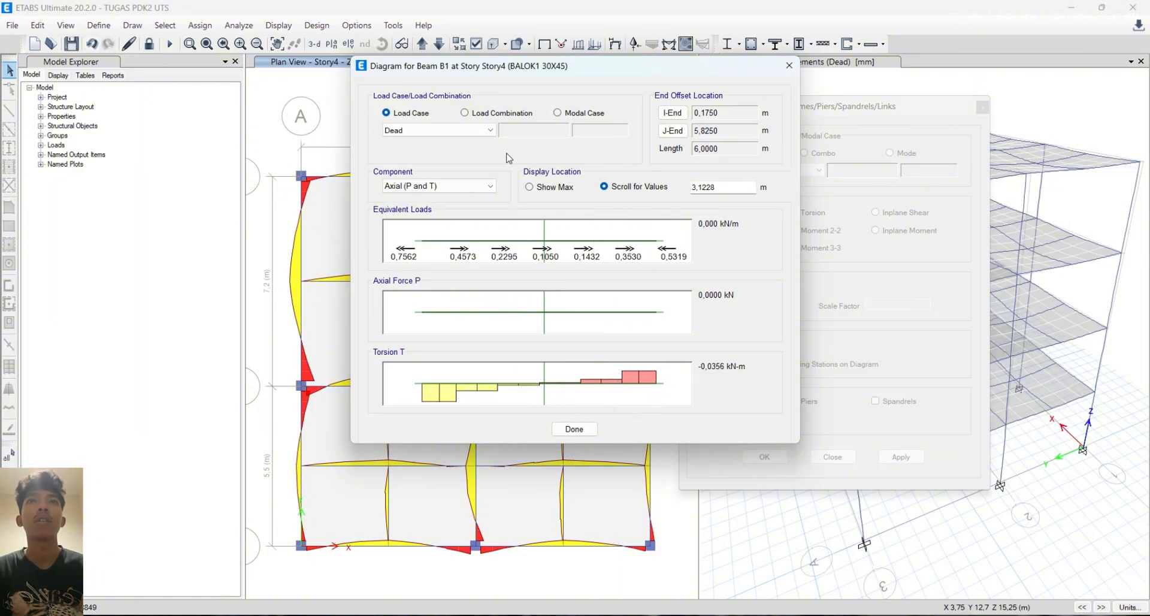
{"action": "left_click", "coordinate": [510, 117]}
{"action": "left_click", "coordinate": [456, 130]}
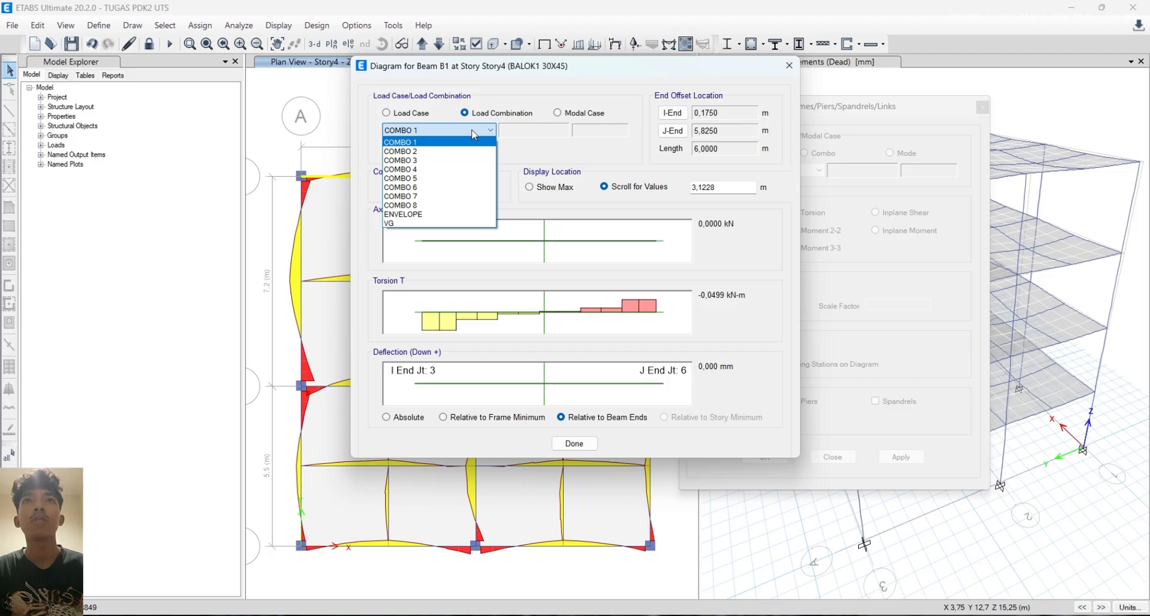
{"action": "left_click", "coordinate": [420, 218]}
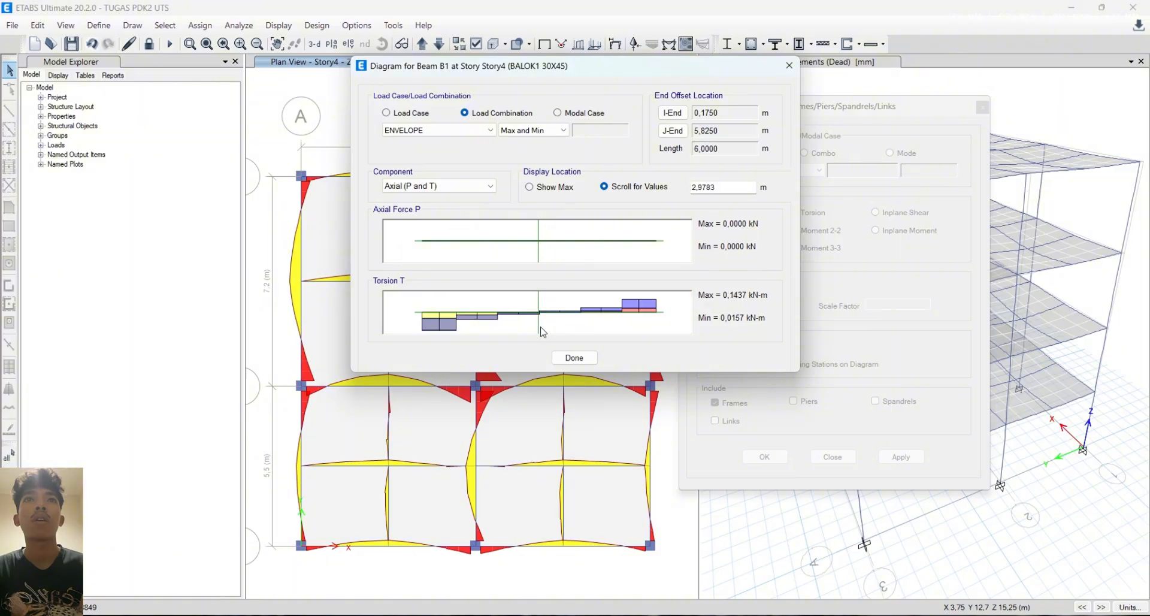
Return the beam diagram to the Dead load case, view the available load cases, and close the diagram
{"action": "left_click", "coordinate": [403, 115]}
{"action": "left_click", "coordinate": [456, 130]}
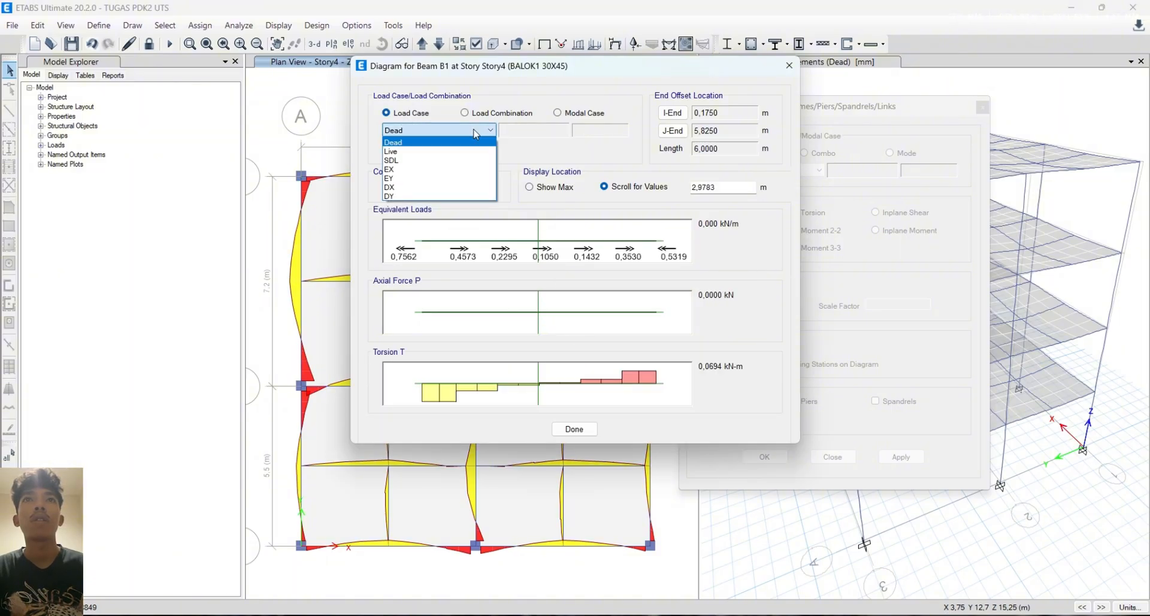
{"action": "left_click", "coordinate": [382, 116]}
{"action": "left_click", "coordinate": [790, 66]}
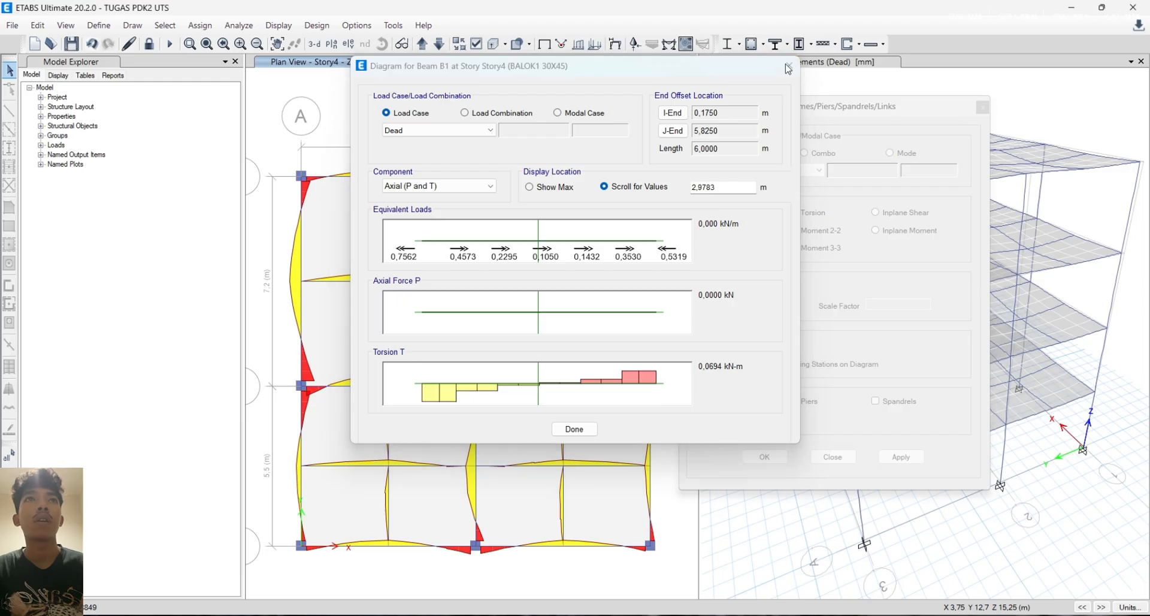
Display the Shear 3-3 diagram and the Shear 2-2 diagram for the Dead case on the Story4 plan
{"action": "left_click_drag", "start_coordinate": [815, 120], "coordinate": [542, 151]}
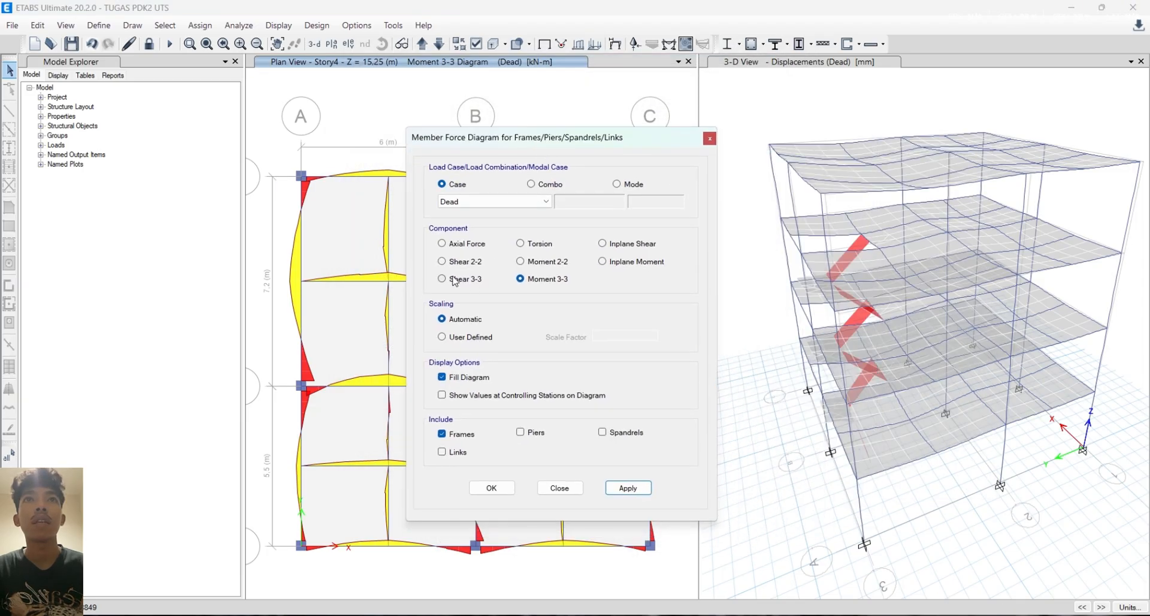
{"action": "left_click", "coordinate": [454, 280]}
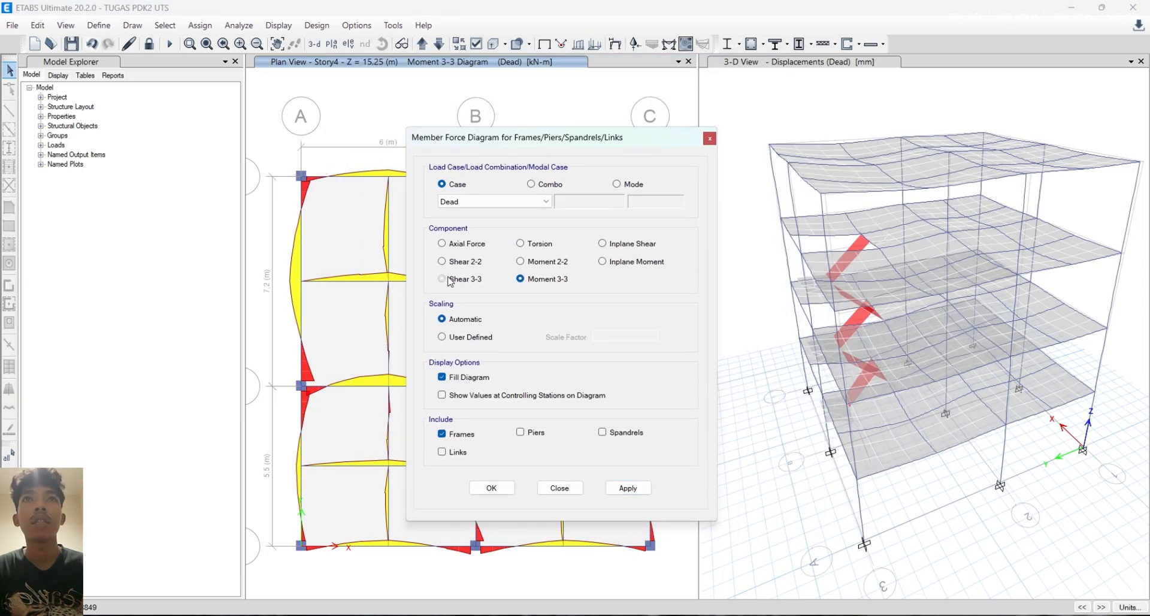
{"action": "left_click", "coordinate": [629, 488]}
{"action": "left_click", "coordinate": [459, 265]}
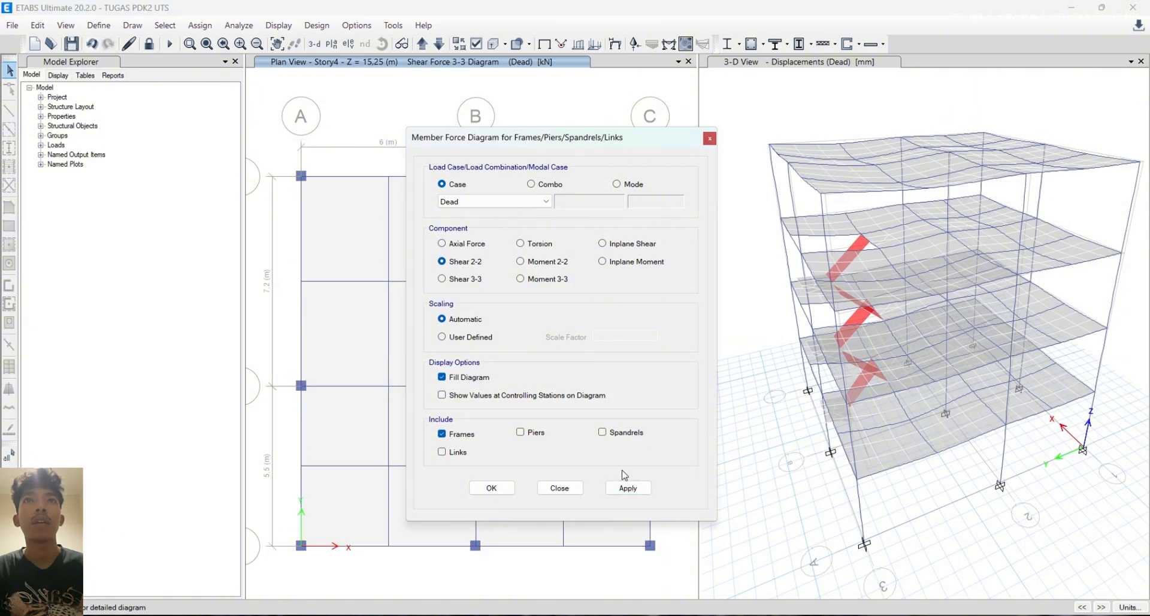
{"action": "left_click", "coordinate": [628, 488]}
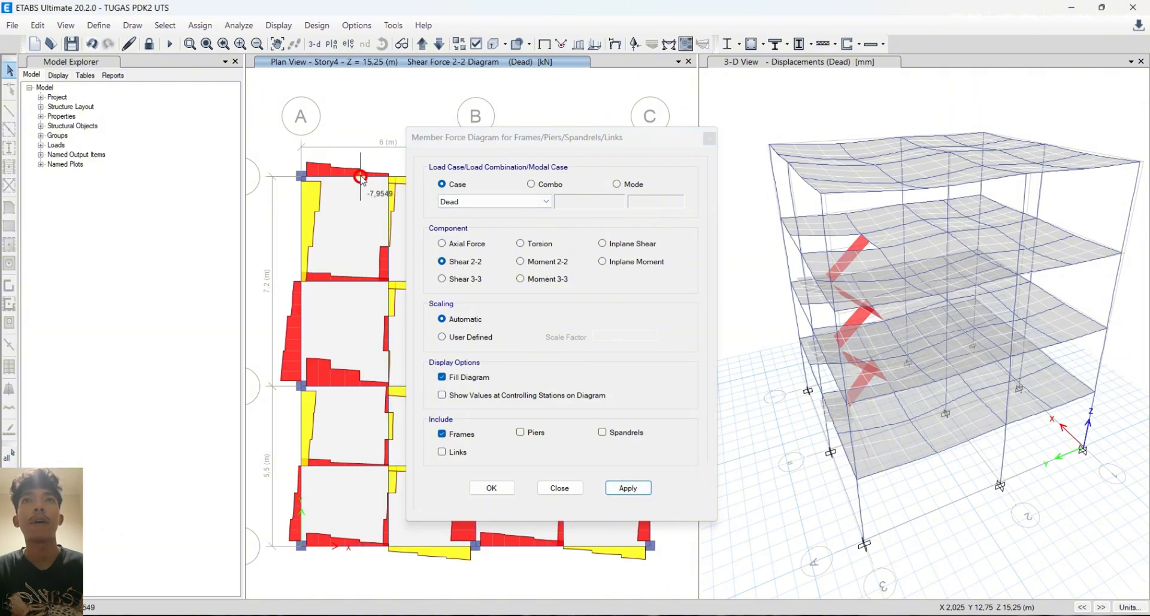
Reopen the same Story4 beam's detailed diagram and read its Dead-case shear V2 and moment M3 at midspan and at the end
{"action": "right_click", "coordinate": [393, 200]}
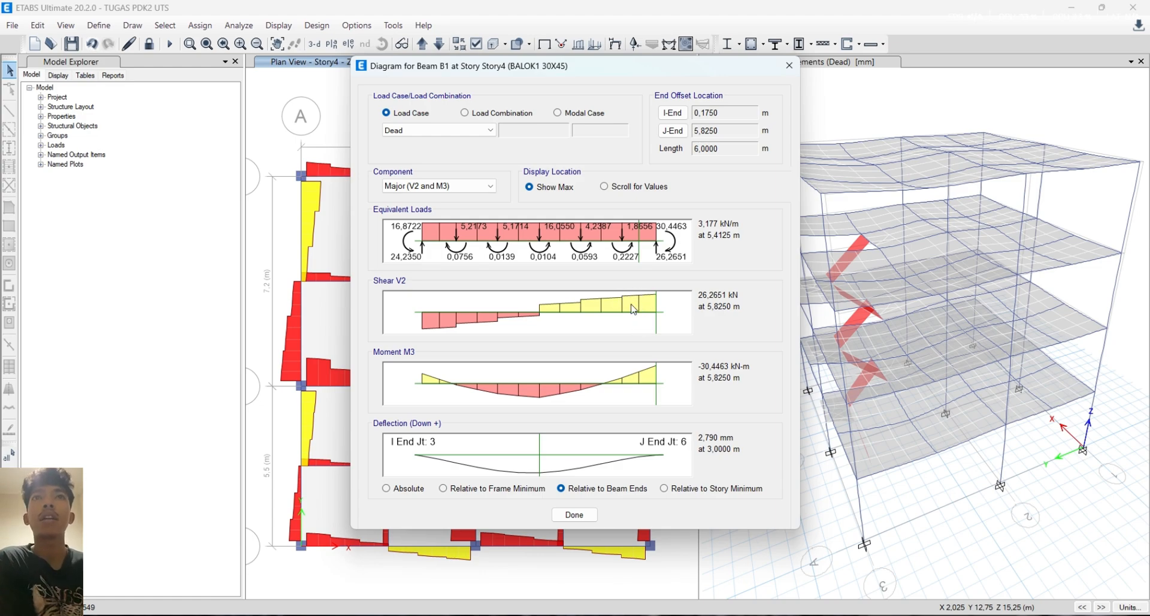
{"action": "left_click", "coordinate": [655, 327]}
{"action": "left_click", "coordinate": [539, 325]}
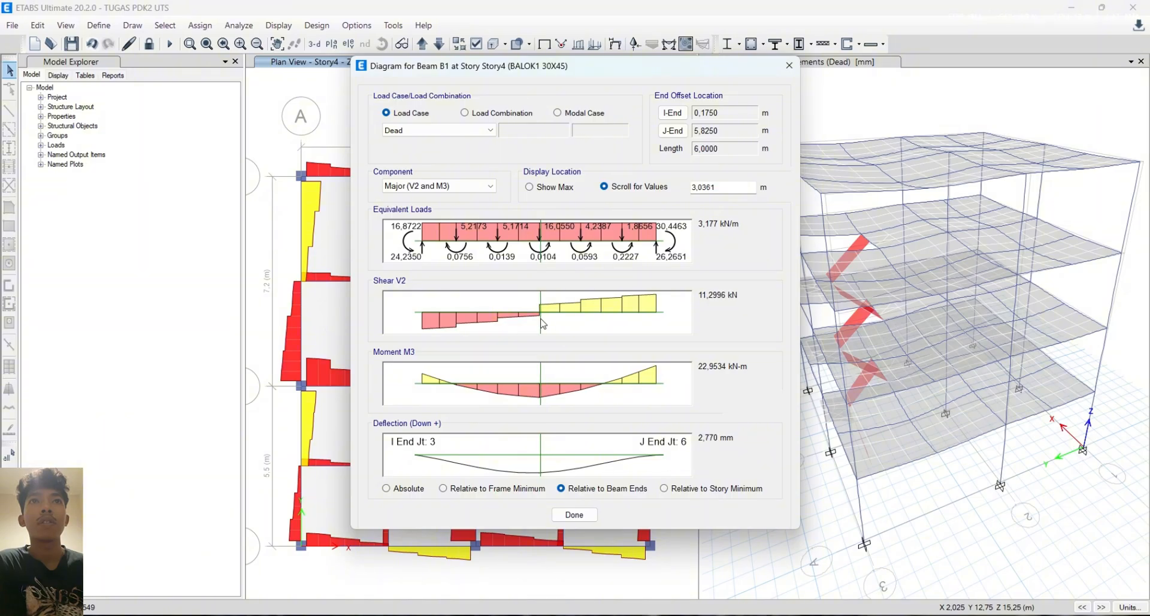
{"action": "left_click_drag", "start_coordinate": [540, 324], "coordinate": [667, 324]}
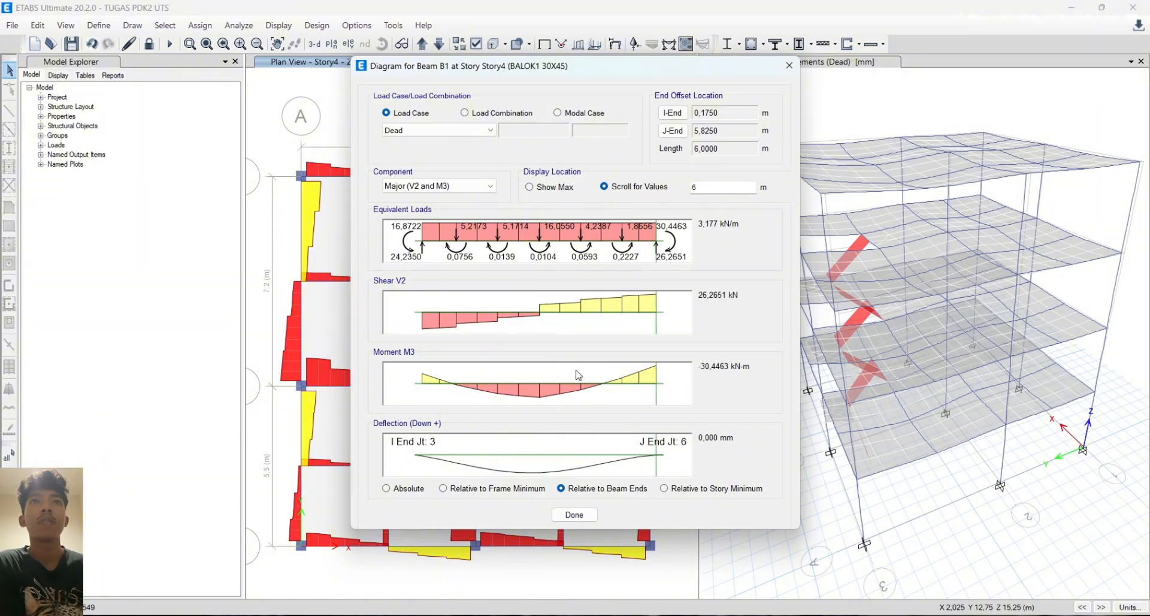
{"action": "mouse_move", "coordinate": [666, 405]}
{"action": "left_mouse_down"}
{"action": "mouse_move", "coordinate": [539, 400]}
{"action": "mouse_move", "coordinate": [674, 392]}
{"action": "left_mouse_up"}
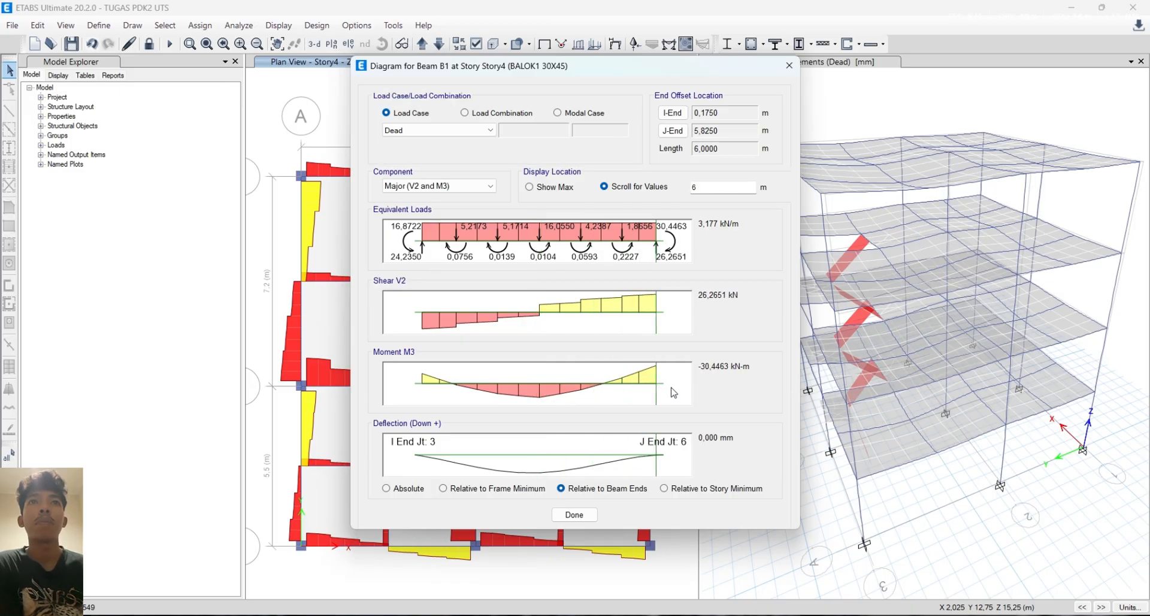
Switch the beam diagram to the Axial (P and T) component and examine its Dead-case torsion at the beam's end
{"action": "left_click", "coordinate": [439, 186]}
{"action": "left_click", "coordinate": [453, 226]}
{"action": "left_click", "coordinate": [470, 189]}
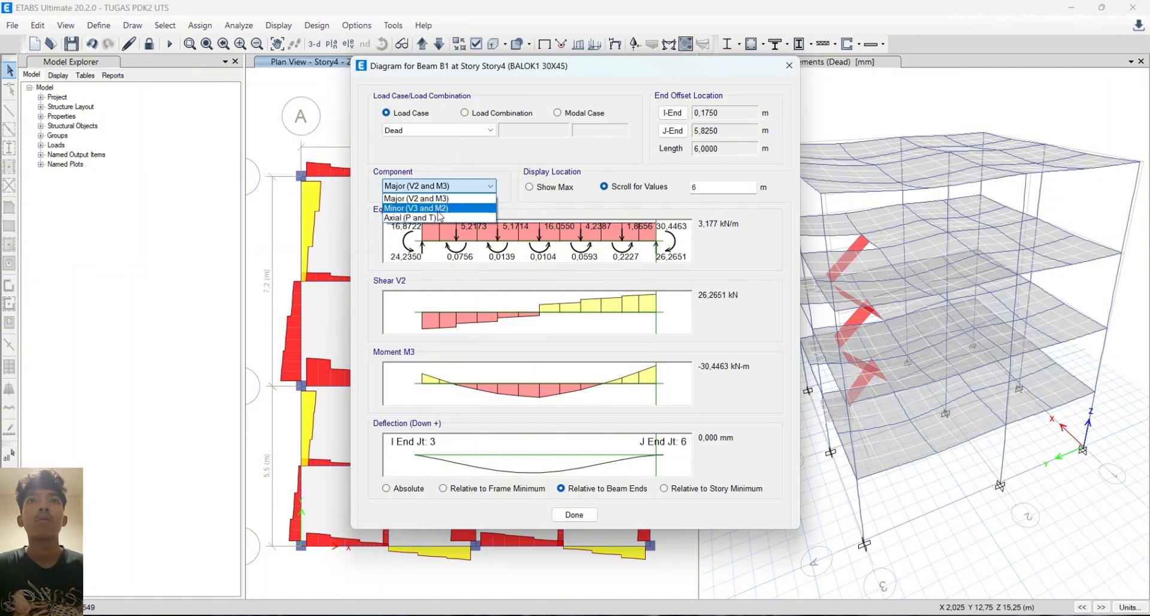
{"action": "left_click", "coordinate": [455, 217]}
{"action": "mouse_move", "coordinate": [657, 390]}
{"action": "left_mouse_down"}
{"action": "mouse_move", "coordinate": [536, 413]}
{"action": "mouse_move", "coordinate": [540, 396]}
{"action": "mouse_move", "coordinate": [666, 399]}
{"action": "left_mouse_up"}
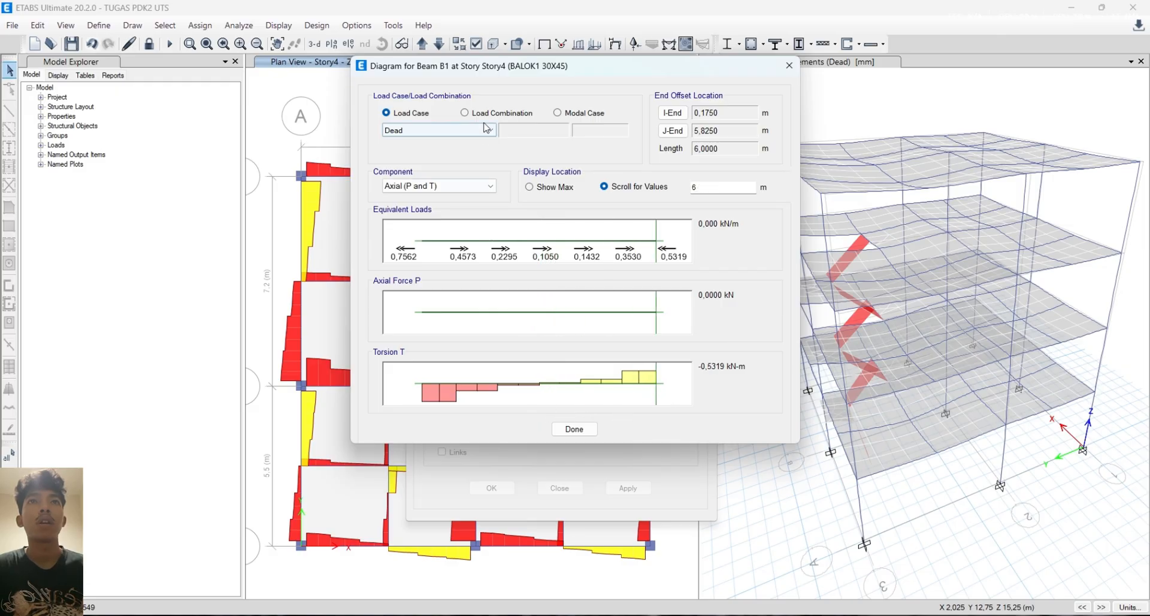
View the beam's axial and torsion diagrams for the modal case, return to the load case option, and close the beam diagram
{"action": "left_click", "coordinate": [581, 114]}
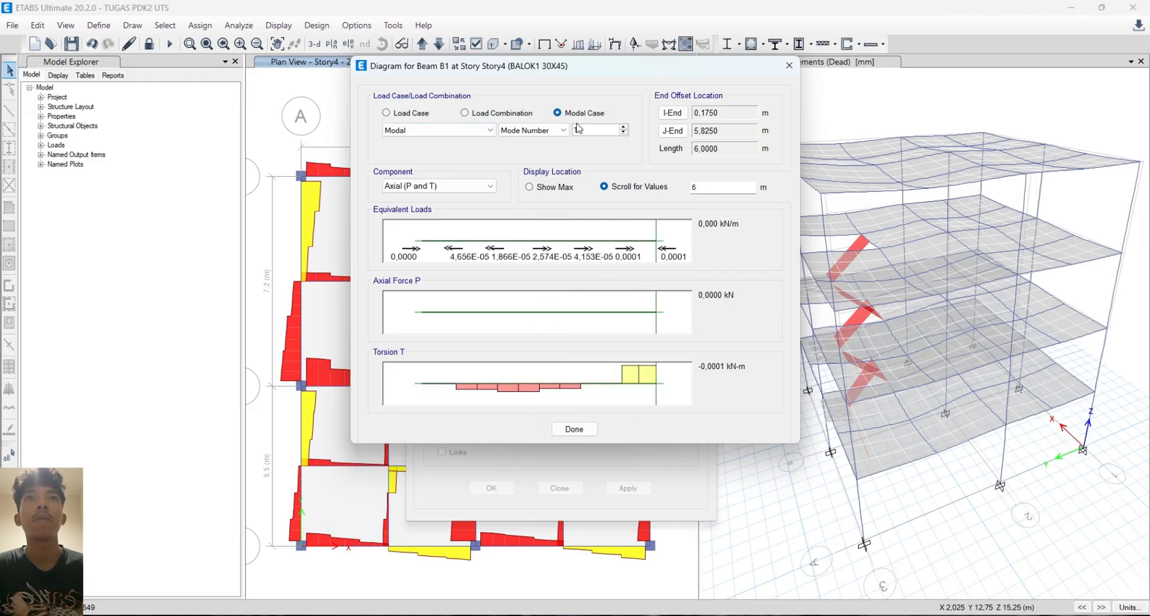
{"action": "left_click", "coordinate": [419, 115]}
{"action": "left_click", "coordinate": [789, 65]}
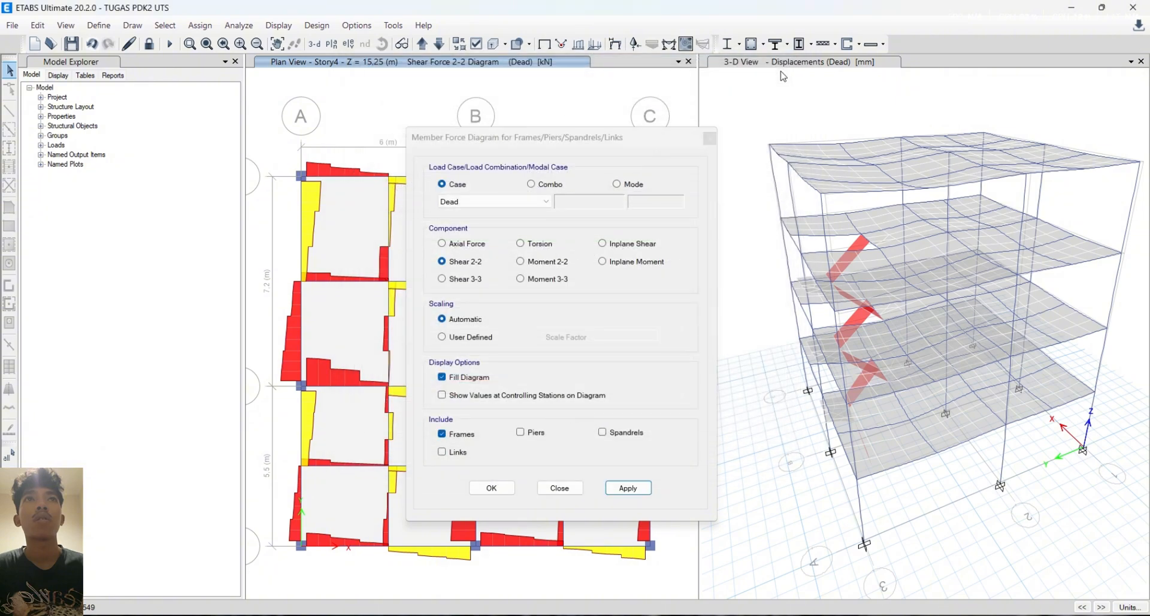
Display the Torsion diagram for the Modal case, mode number 1, on the Story4 plan
{"action": "left_click", "coordinate": [520, 243]}
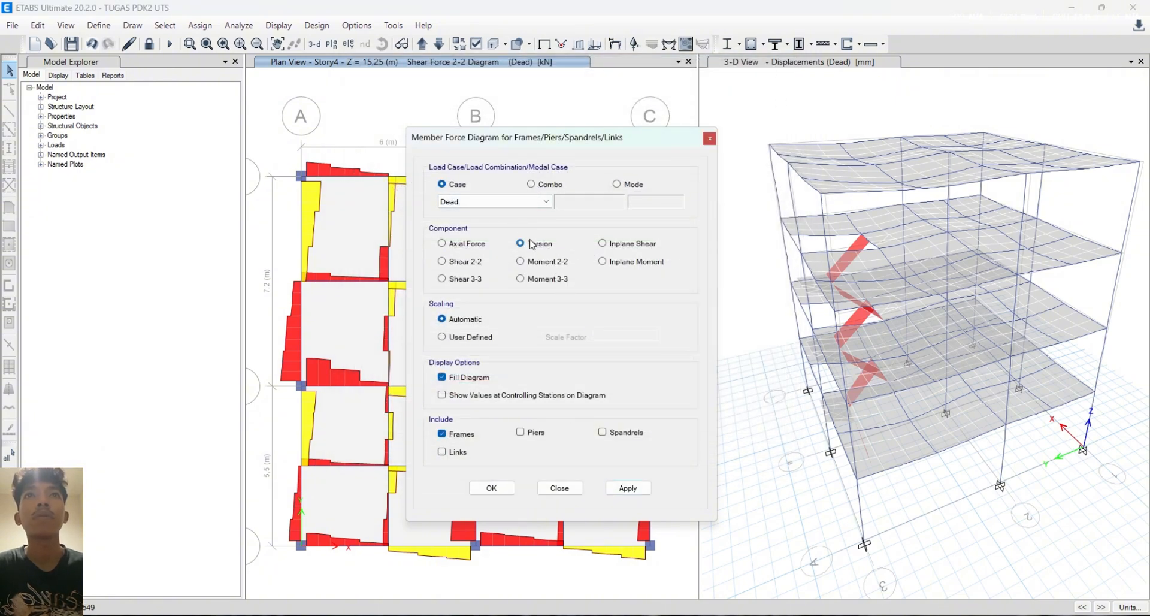
{"action": "left_click", "coordinate": [618, 184]}
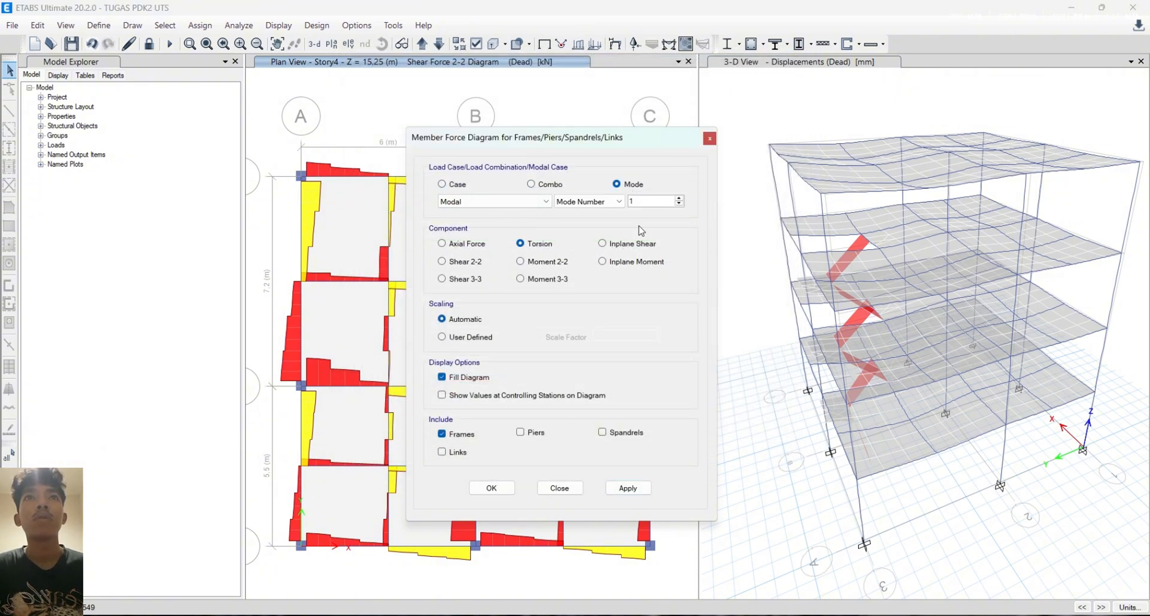
{"action": "left_click", "coordinate": [623, 492]}
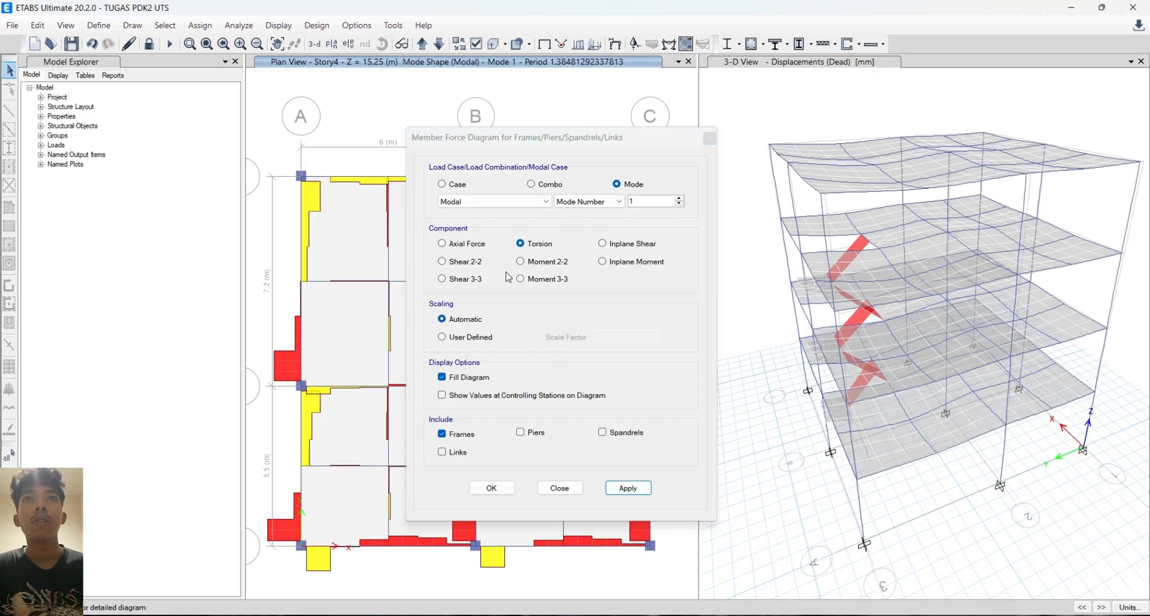
Display the frame Torsion diagram for Modal case mode 1 in the 3-D view
{"action": "left_click_drag", "start_coordinate": [638, 148], "coordinate": [588, 159]}
{"action": "left_click", "coordinate": [844, 103]}
{"action": "middle_click_drag", "start_coordinate": [906, 212], "coordinate": [906, 276]}
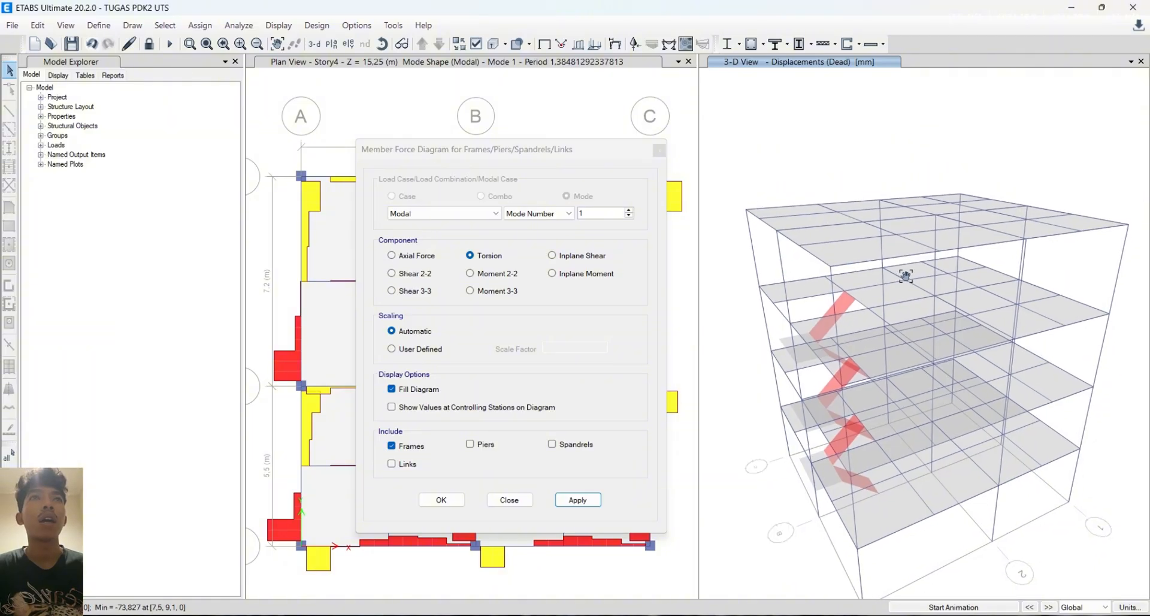
{"action": "left_click", "coordinate": [670, 46]}
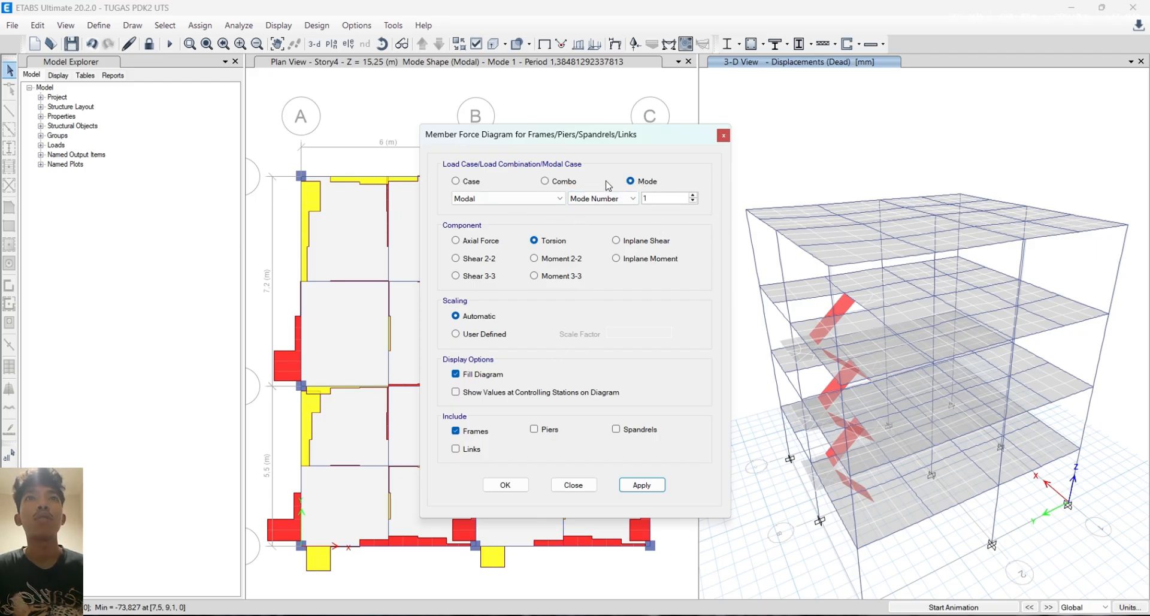
{"action": "left_click", "coordinate": [456, 182]}
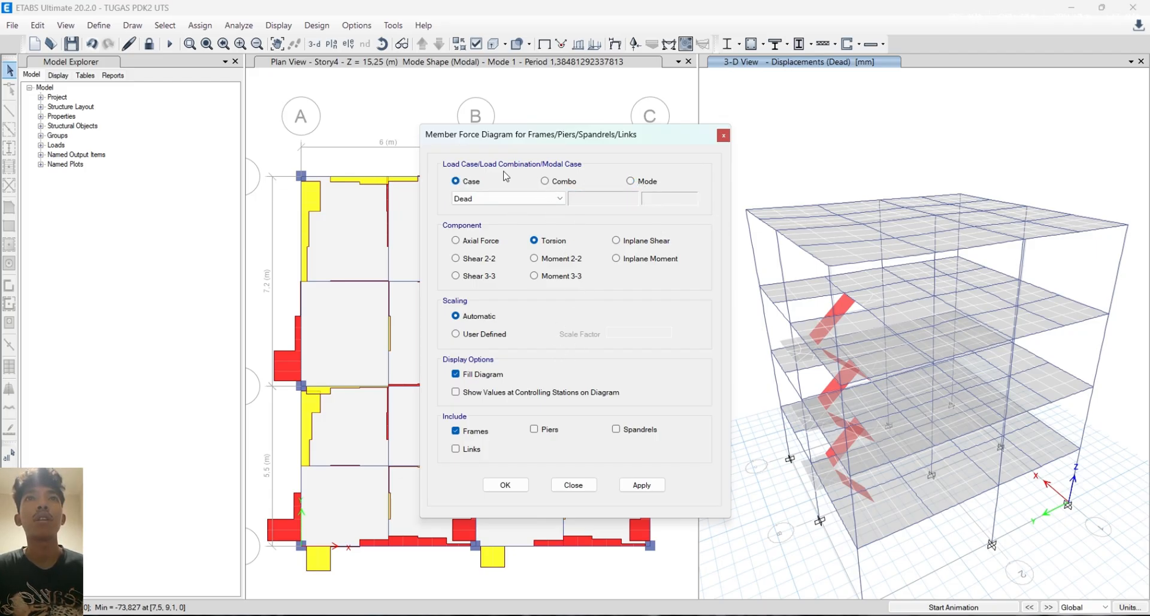
{"action": "left_click", "coordinate": [644, 186]}
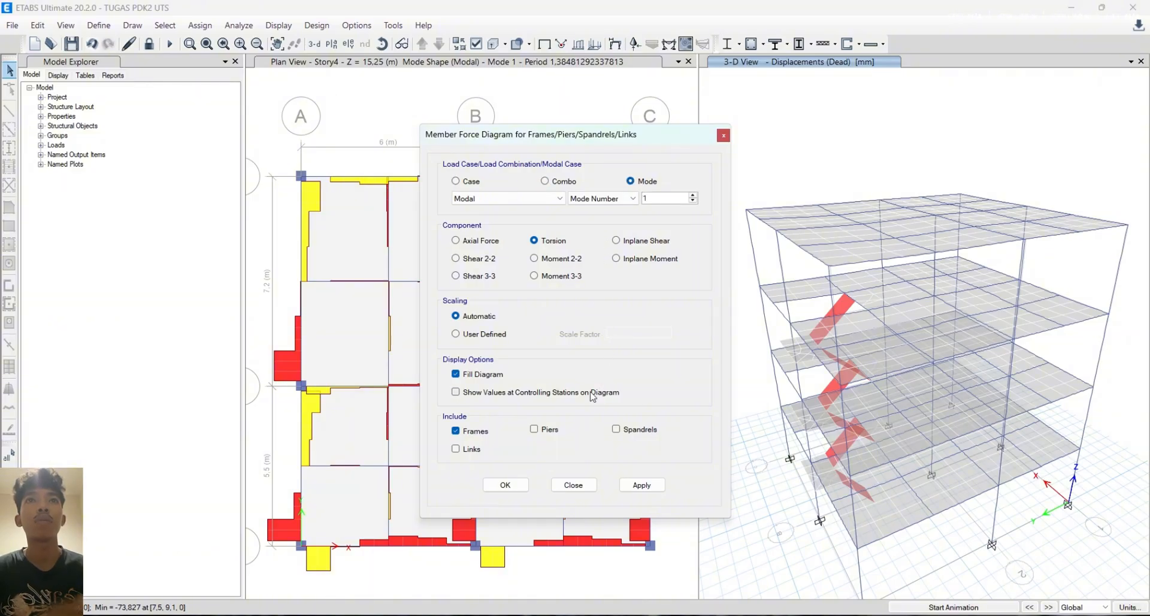
{"action": "left_click", "coordinate": [656, 487]}
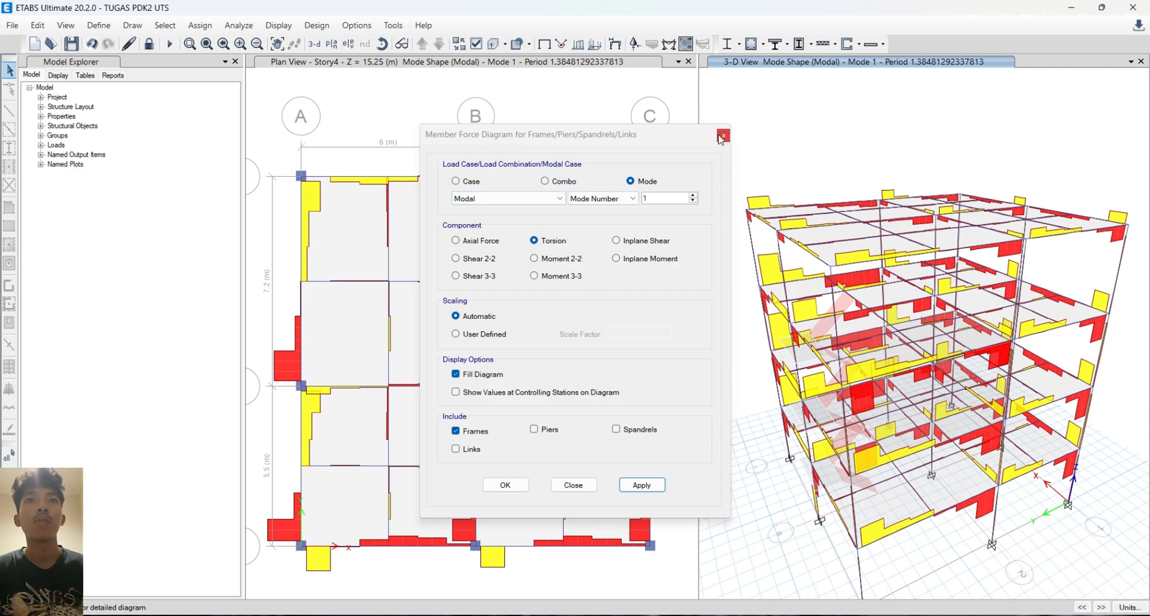
Display the Axial Force diagram for Modal case mode 1 in the 3-D view
{"action": "left_click", "coordinate": [558, 182]}
{"action": "left_click", "coordinate": [632, 181]}
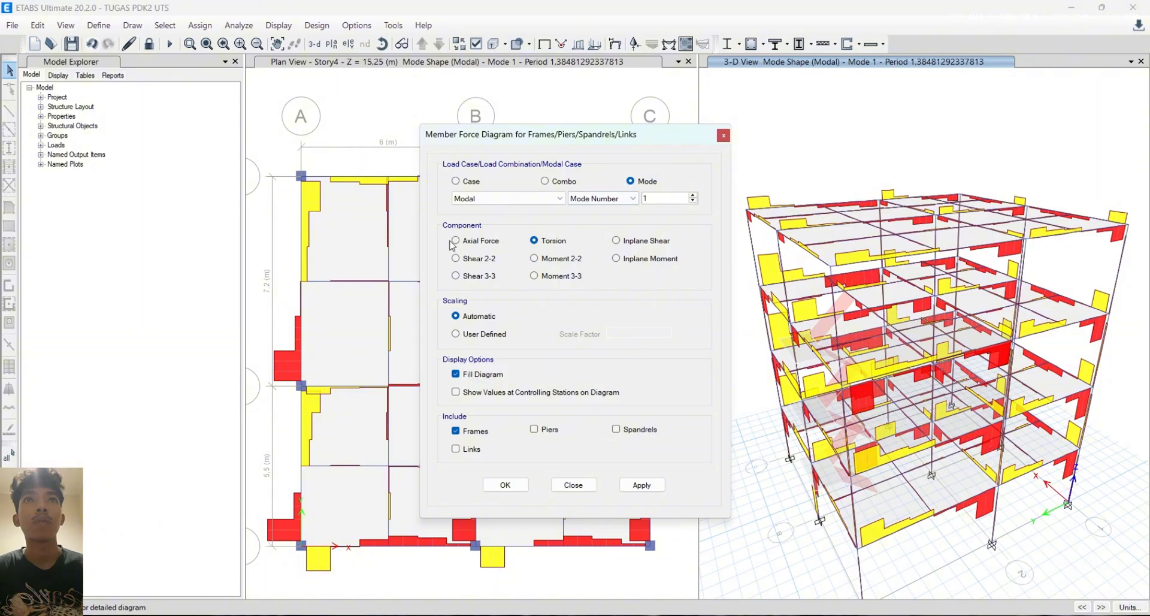
{"action": "left_click", "coordinate": [641, 485]}
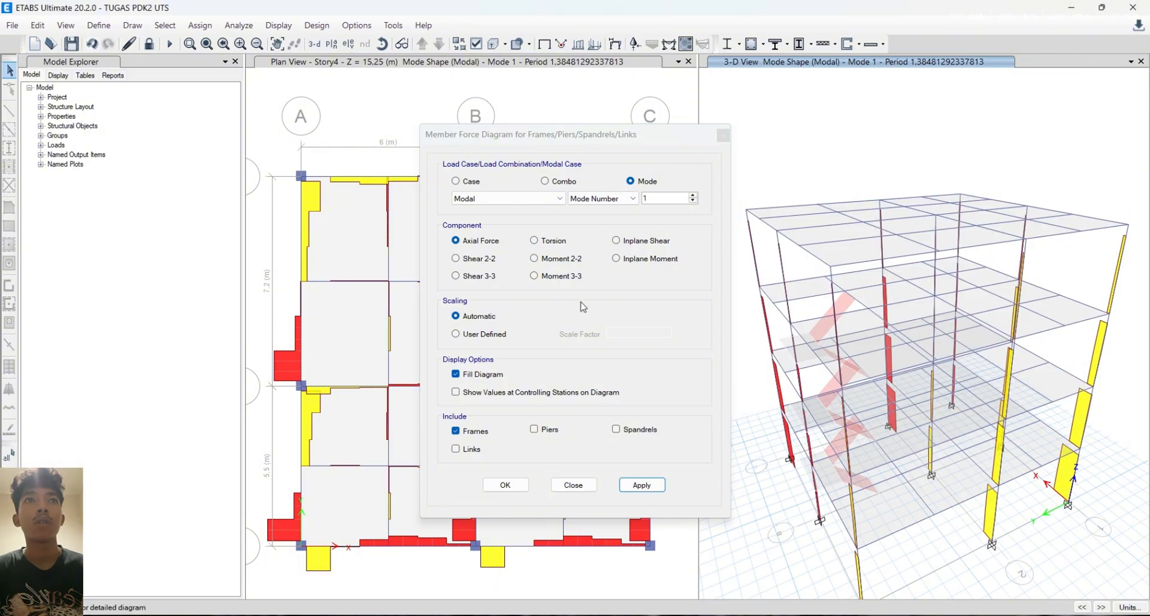
Display the mode 1 Moment 3-3 diagram in the 3-D view, examine it from another angle, and close the diagram settings
{"action": "left_click", "coordinate": [554, 280]}
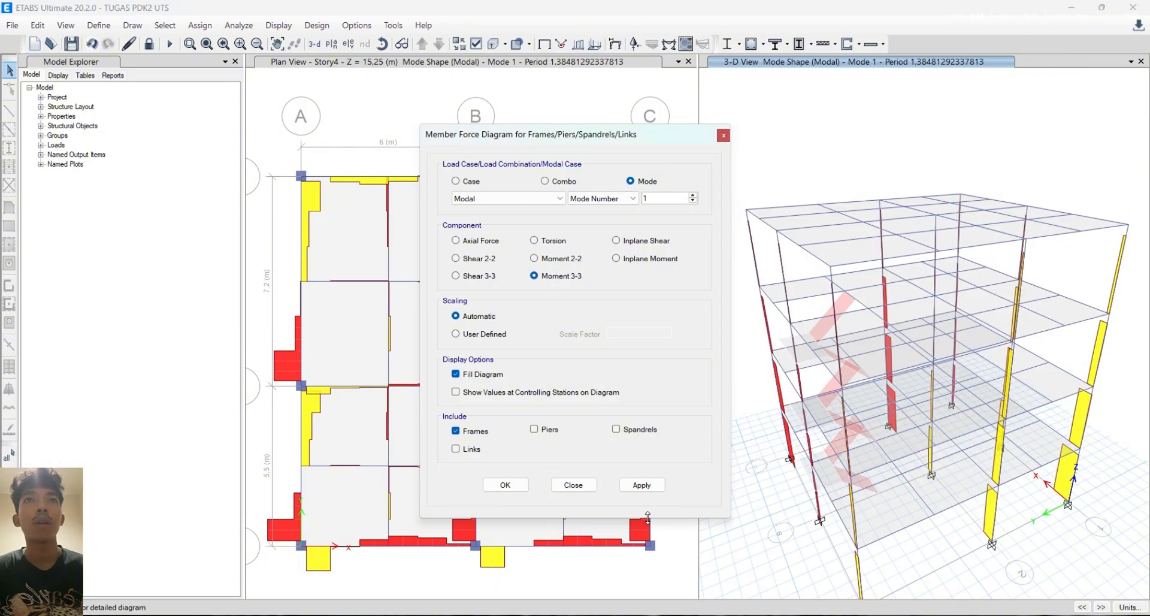
{"action": "left_click", "coordinate": [640, 486]}
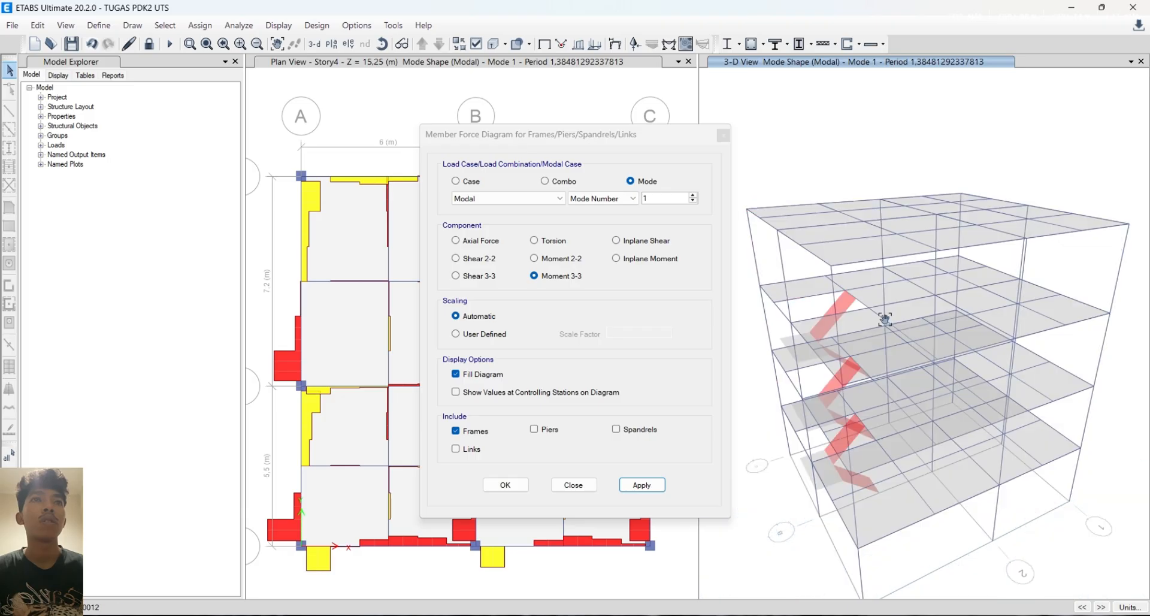
{"action": "left_click", "coordinate": [383, 45]}
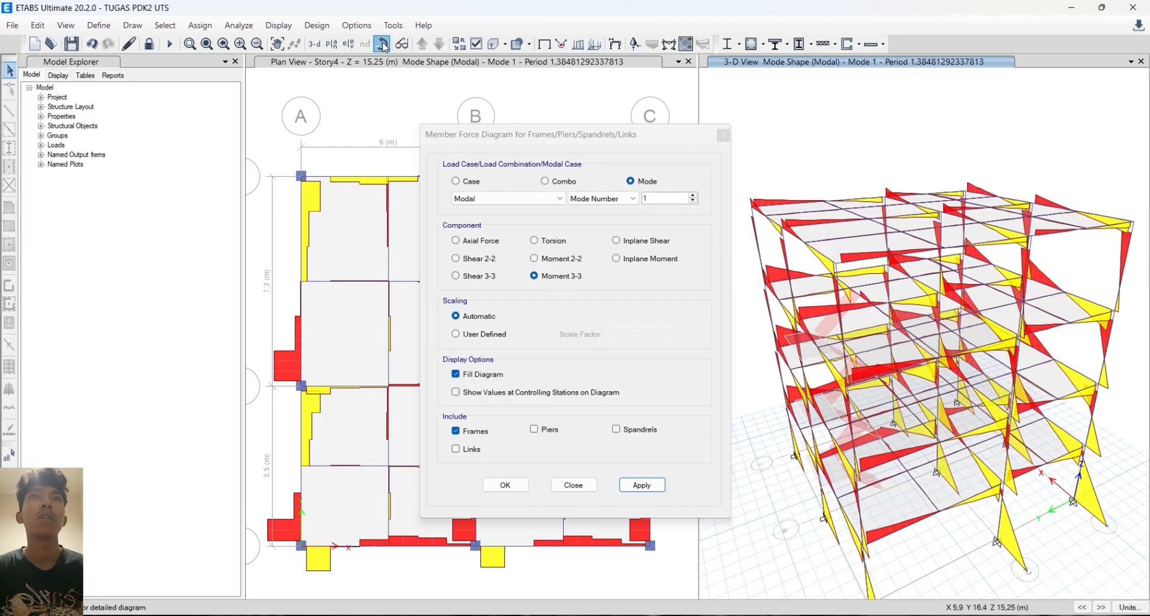
{"action": "left_click_drag", "start_coordinate": [891, 378], "coordinate": [963, 354]}
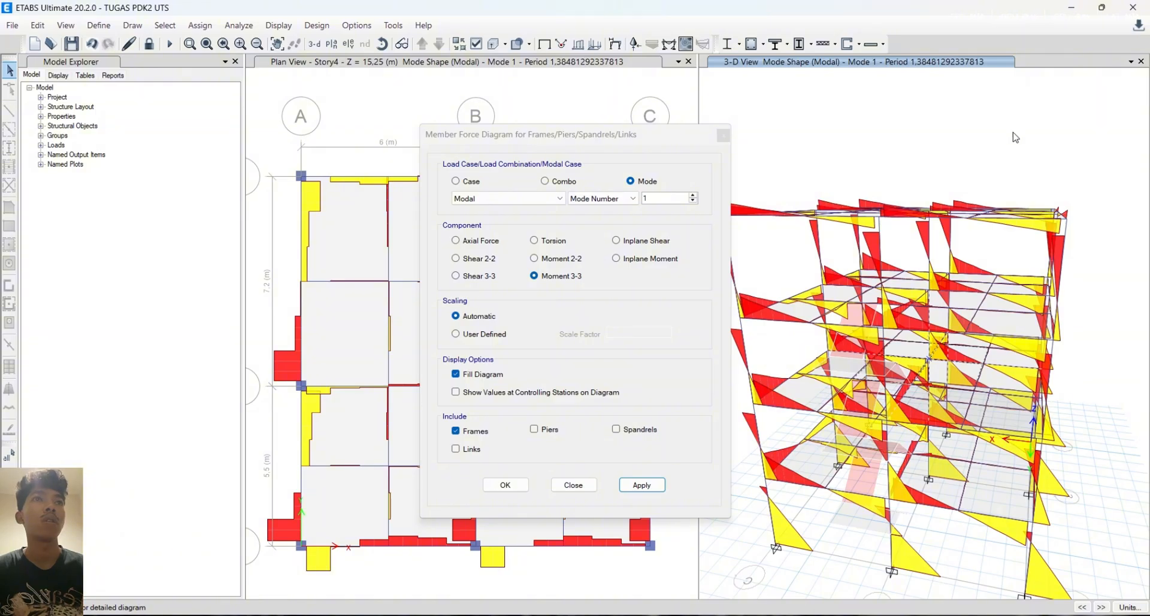
{"action": "left_click", "coordinate": [724, 136]}
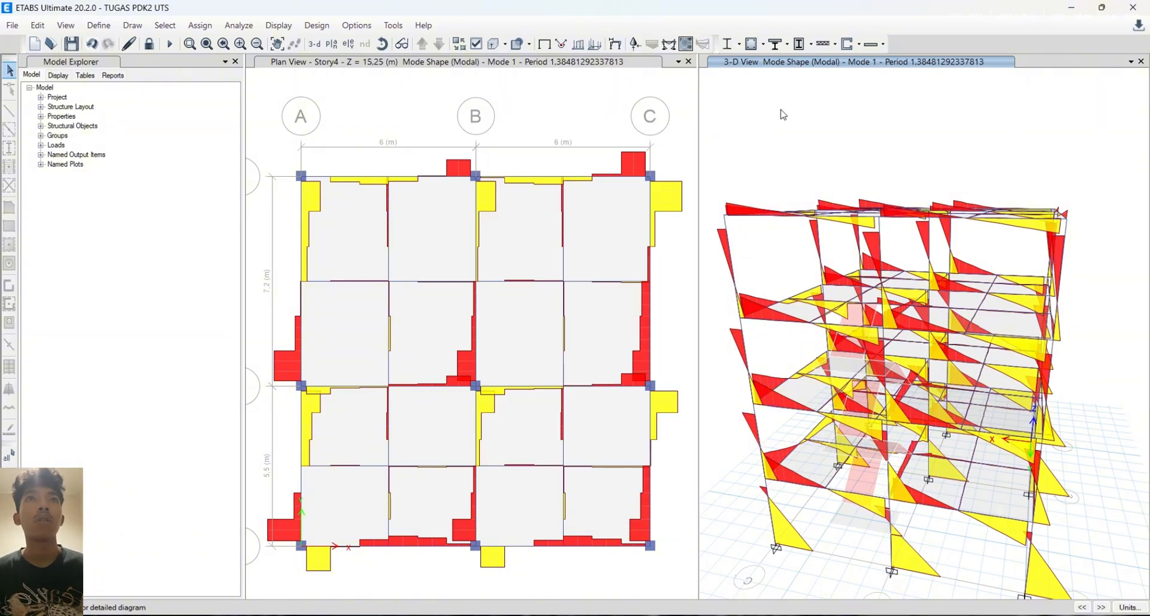
Display the deformed shape for Modal case mode 1 with automatic scaling in the 3-D view
{"action": "left_click", "coordinate": [615, 44]}
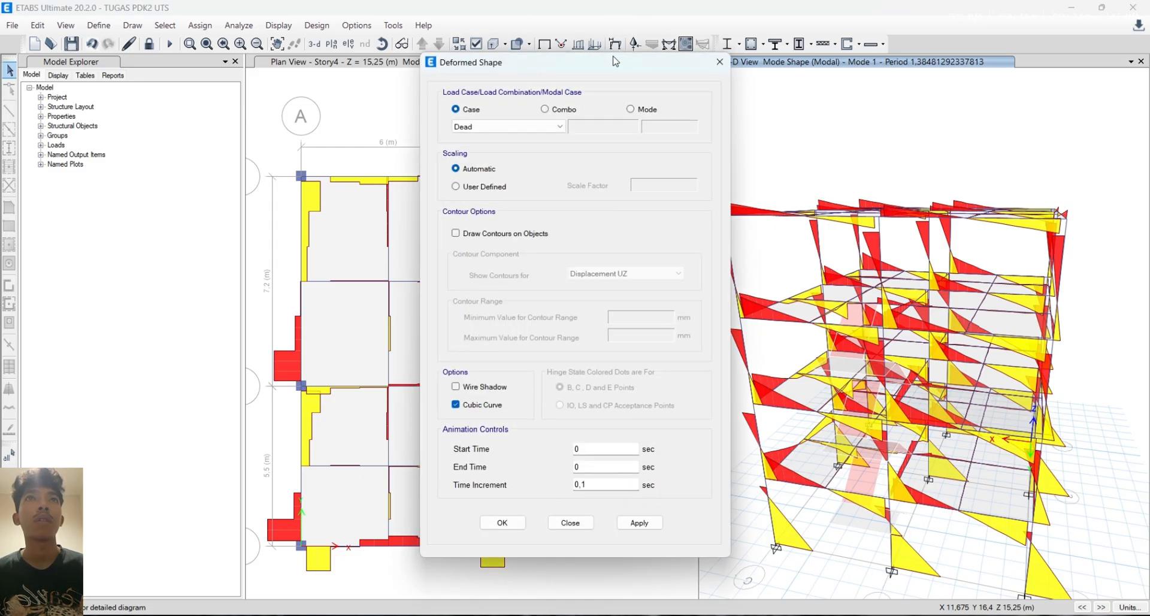
{"action": "left_click", "coordinate": [646, 113]}
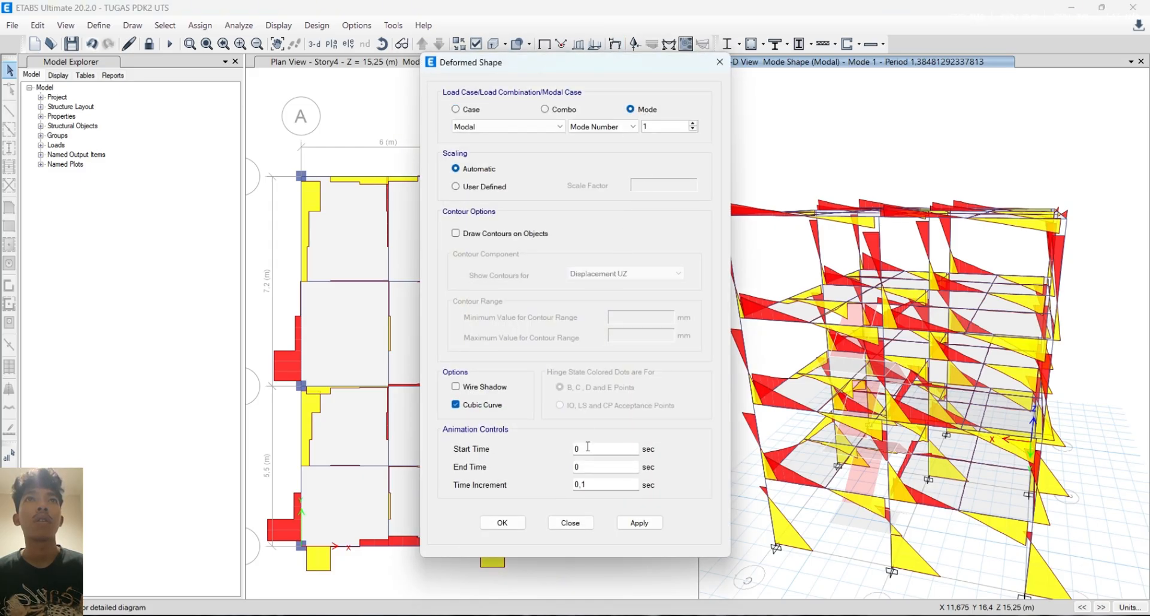
{"action": "left_click", "coordinate": [639, 522]}
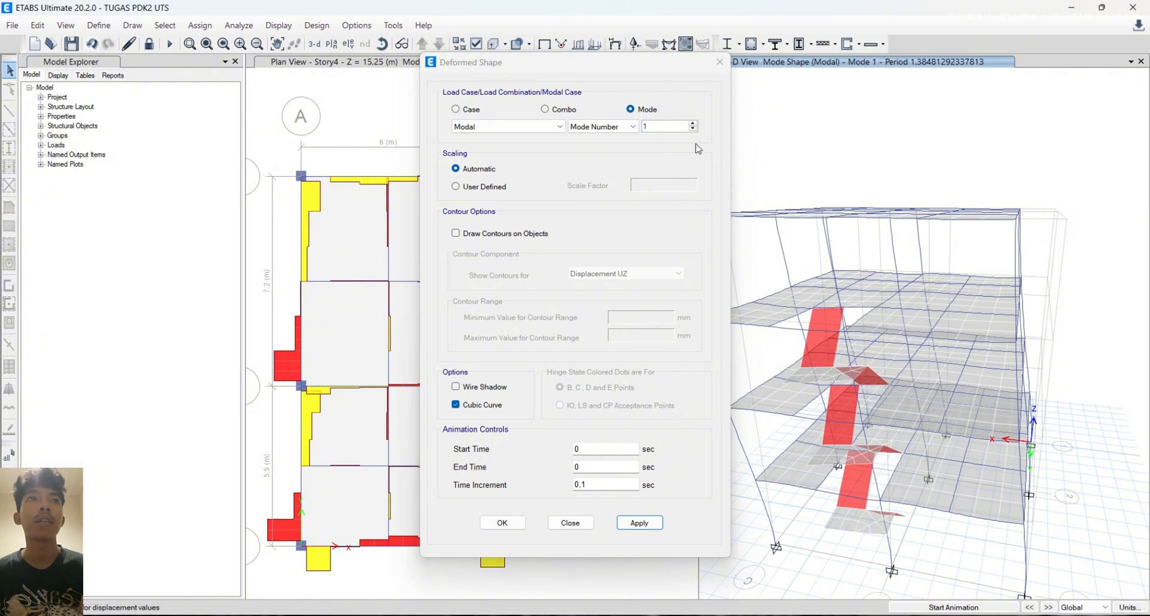
{"action": "left_click_drag", "start_coordinate": [652, 68], "coordinate": [437, 86]}
{"action": "middle_click_drag", "start_coordinate": [1017, 350], "coordinate": [1038, 333]}
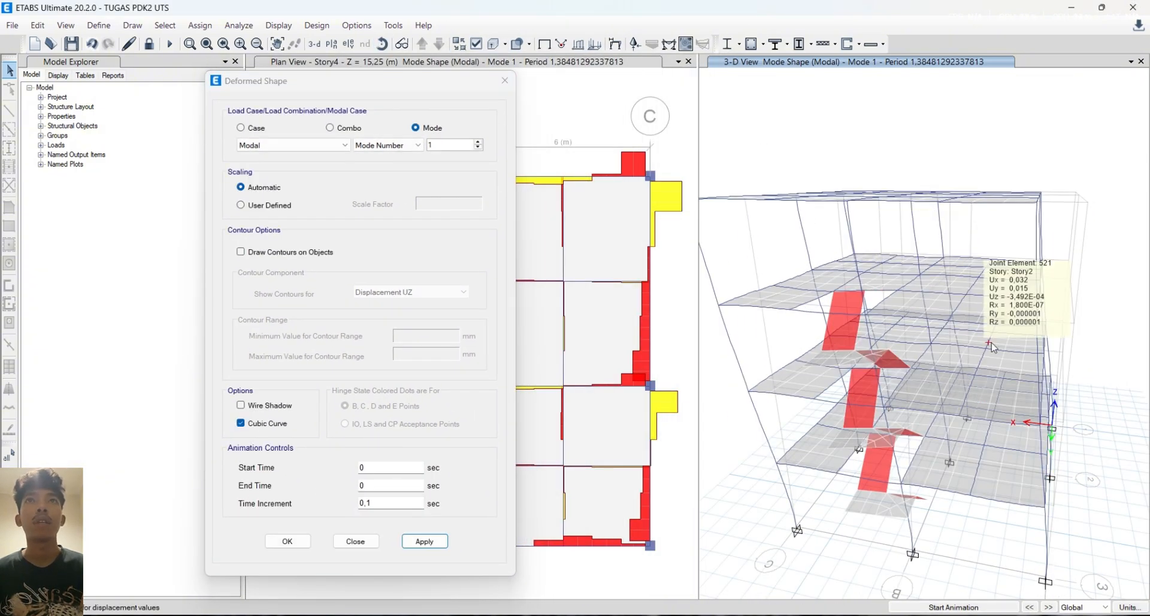
Examine the building's mode 1 deformed shape from above to judge its movement against the X and Y axes
{"action": "middle_click_drag", "start_coordinate": [983, 300], "coordinate": [1006, 373], "text": "shift"}
{"action": "scroll", "coordinate": [975, 366], "scroll_direction": "down", "scroll_amount": 5}
{"action": "scroll", "coordinate": [959, 358], "scroll_direction": "up", "scroll_amount": 5}
{"action": "scroll", "coordinate": [1007, 369], "scroll_direction": "down", "scroll_amount": 5}
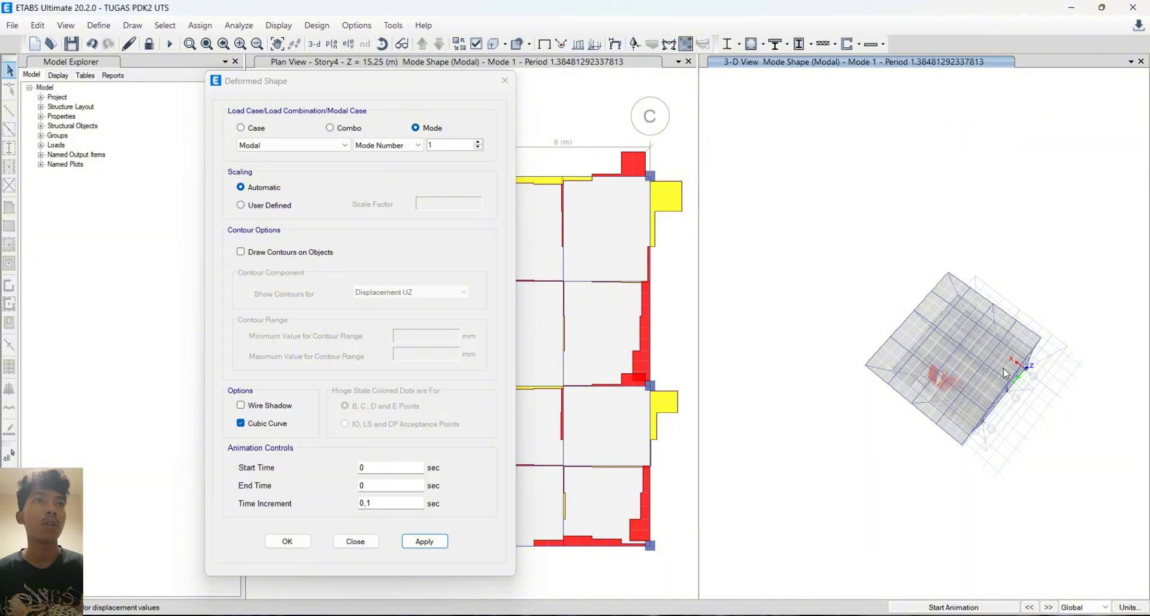
{"action": "scroll", "coordinate": [1005, 373], "scroll_direction": "up", "scroll_amount": 5}
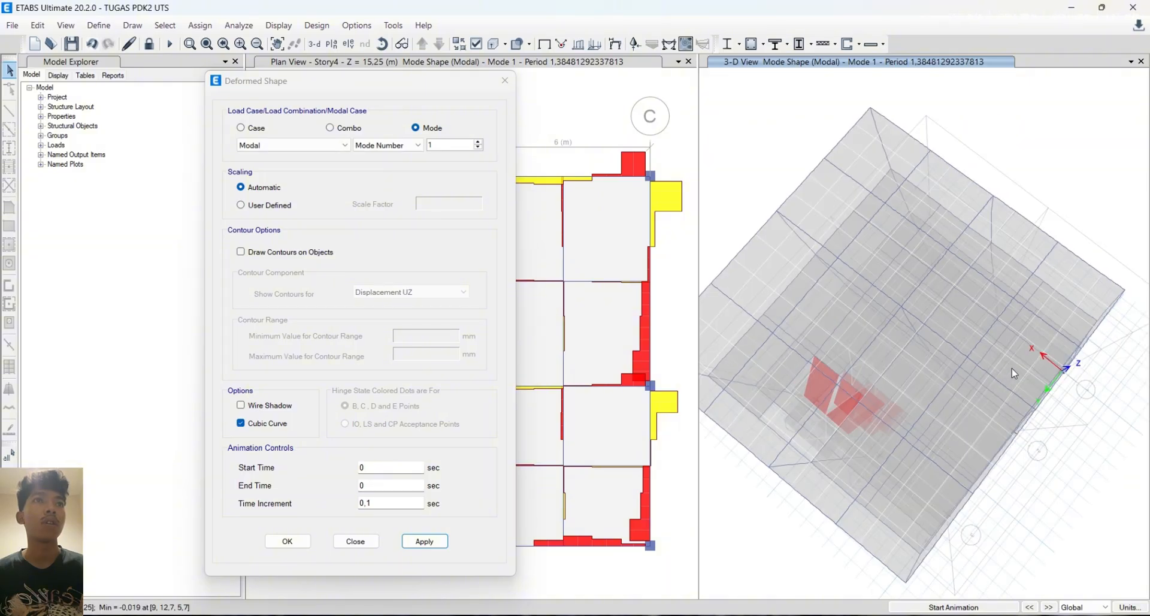
{"action": "mouse_move", "coordinate": [1012, 372]}
{"action": "middle_mouse_down"}
{"action": "mouse_move", "coordinate": [1027, 376]}
{"action": "mouse_move", "coordinate": [1011, 393]}
{"action": "middle_mouse_up"}
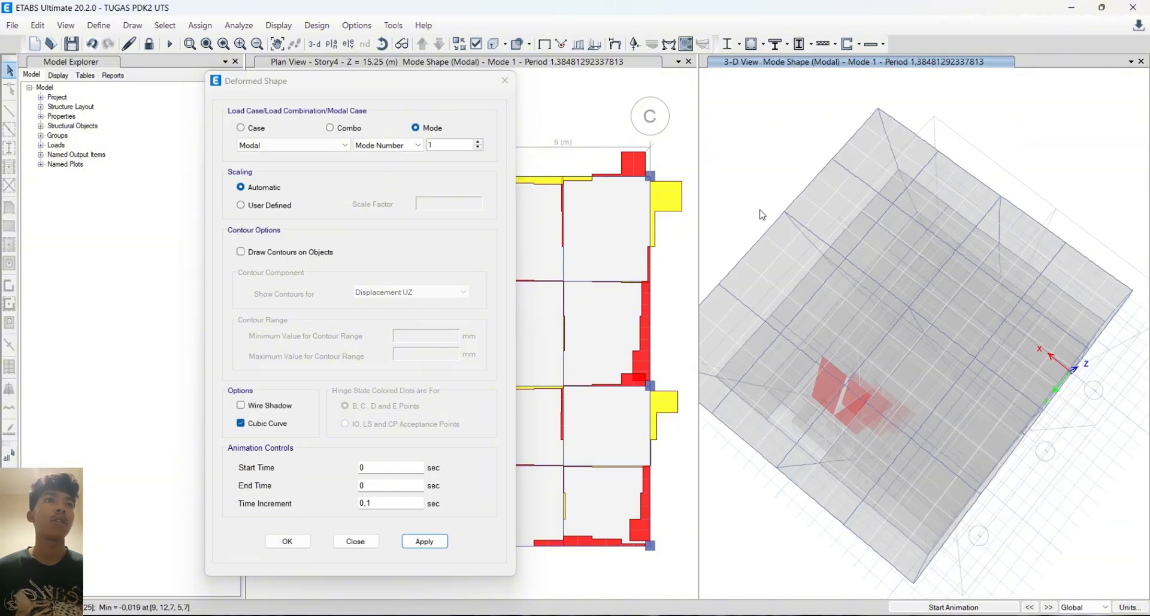
{"action": "left_click", "coordinate": [383, 45]}
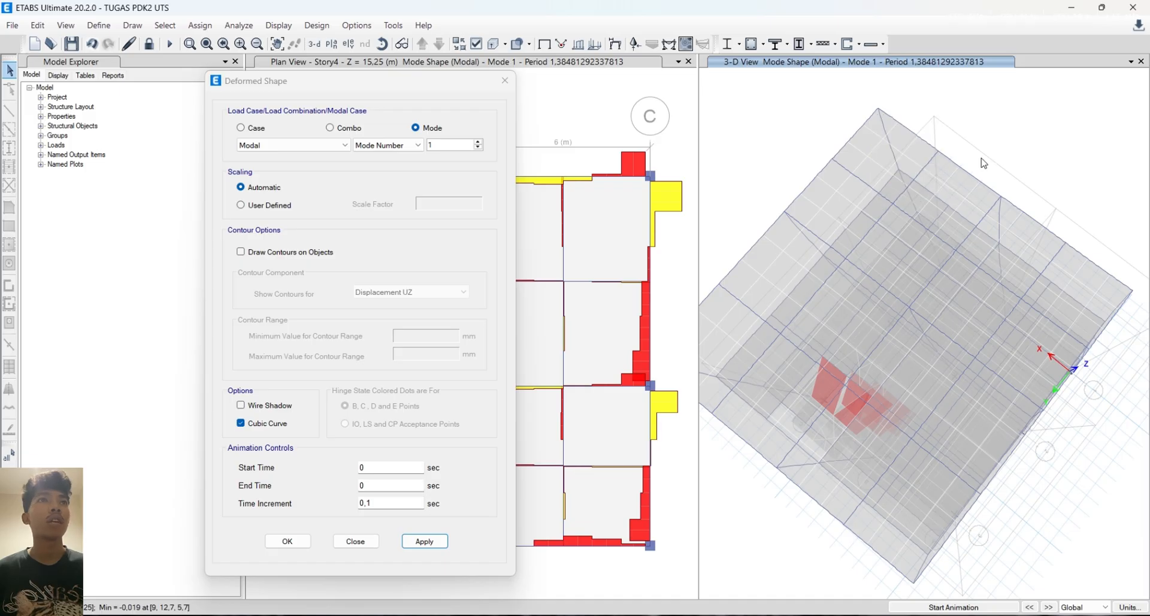
{"action": "left_click_drag", "start_coordinate": [982, 162], "coordinate": [1146, 222]}
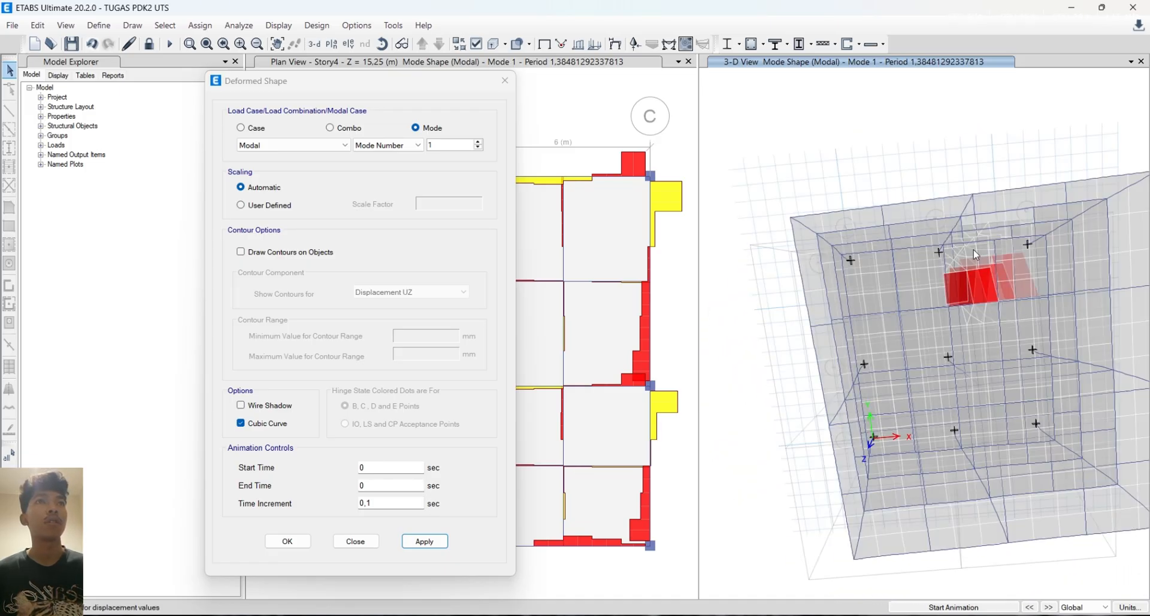
{"action": "middle_click_drag", "start_coordinate": [1031, 280], "coordinate": [945, 221]}
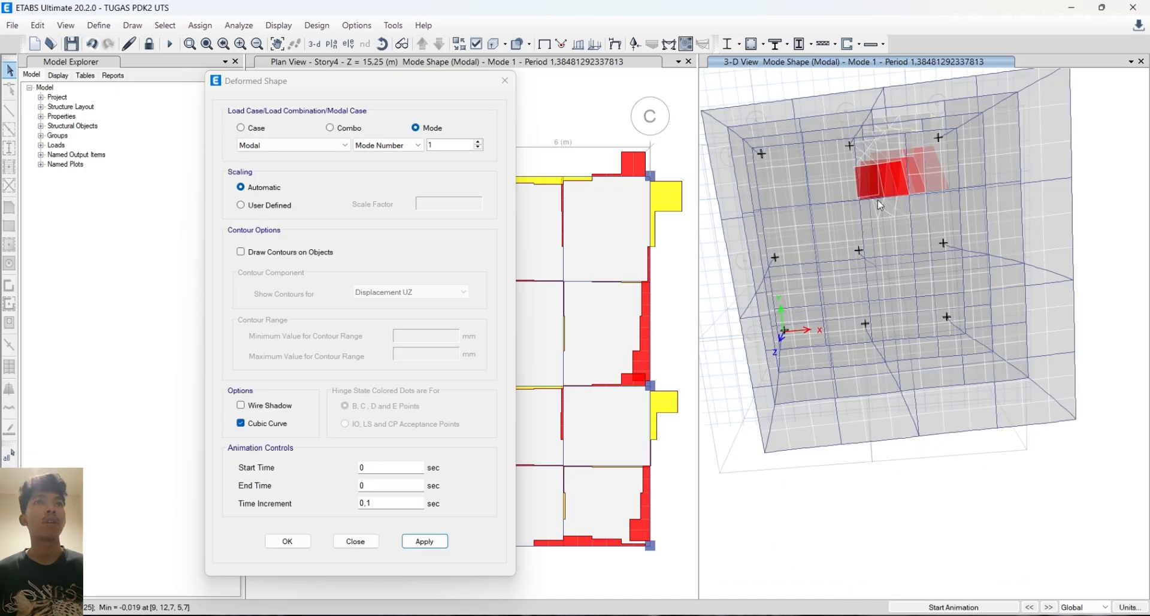
{"action": "middle_click_drag", "start_coordinate": [879, 200], "coordinate": [917, 184]}
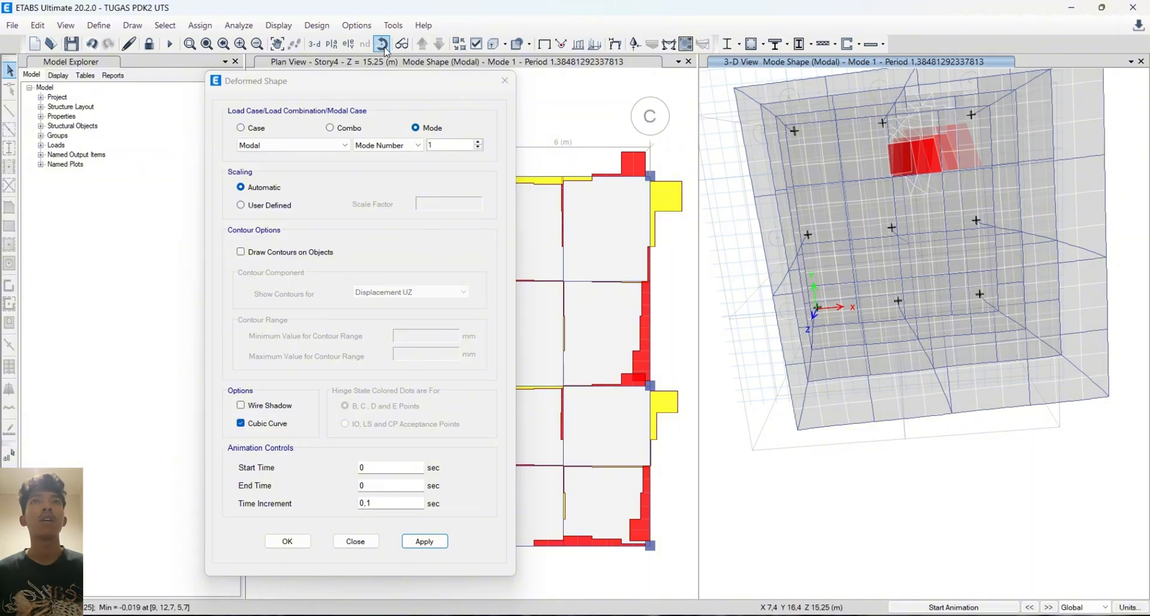
{"action": "middle_click_drag", "start_coordinate": [1012, 277], "coordinate": [1010, 272]}
{"action": "middle_click_drag", "start_coordinate": [985, 204], "coordinate": [1002, 258]}
{"action": "middle_click_drag", "start_coordinate": [995, 207], "coordinate": [1017, 270], "text": "shift"}
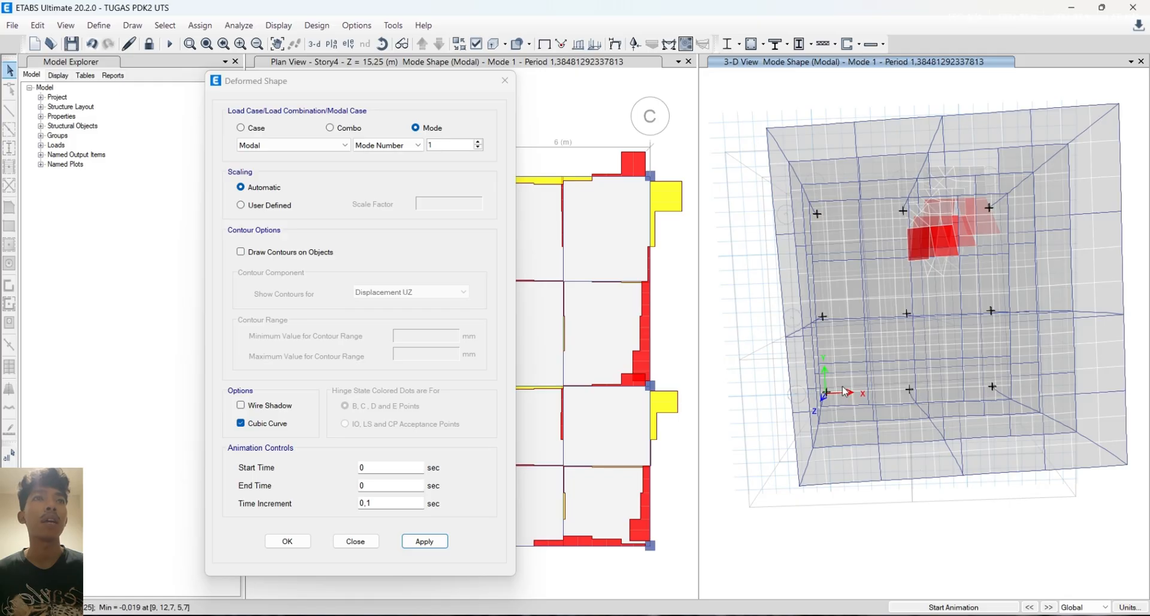
{"action": "middle_click_drag", "start_coordinate": [906, 362], "coordinate": [906, 359]}
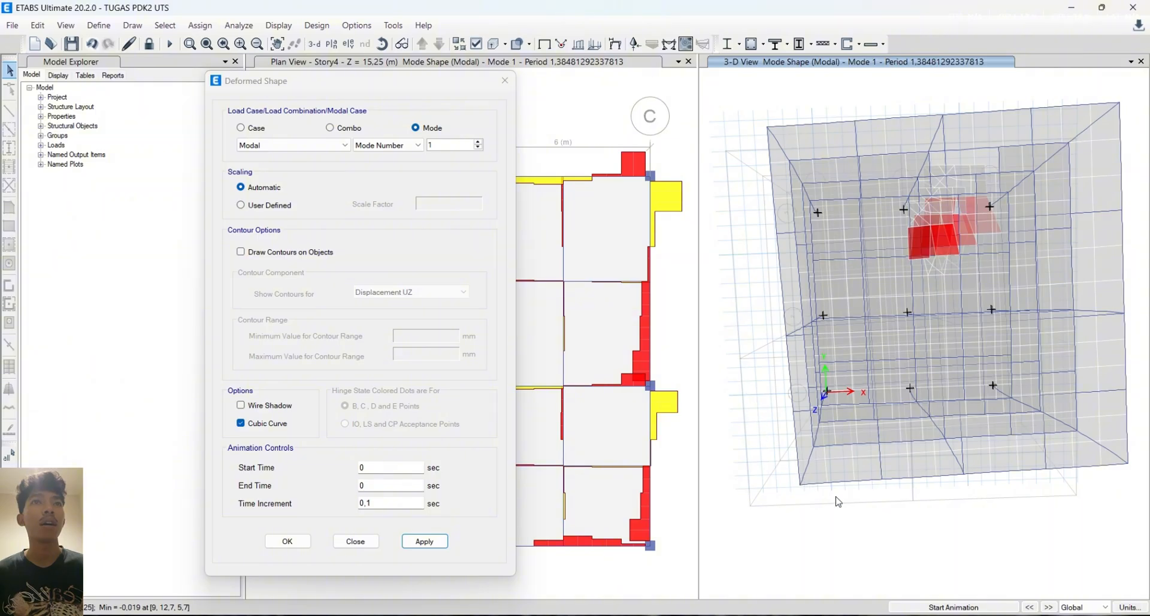
Step the 3-D deformed shape forward to mode 2, back to mode 1, and back once more to mode 12
{"action": "left_click", "coordinate": [1048, 607]}
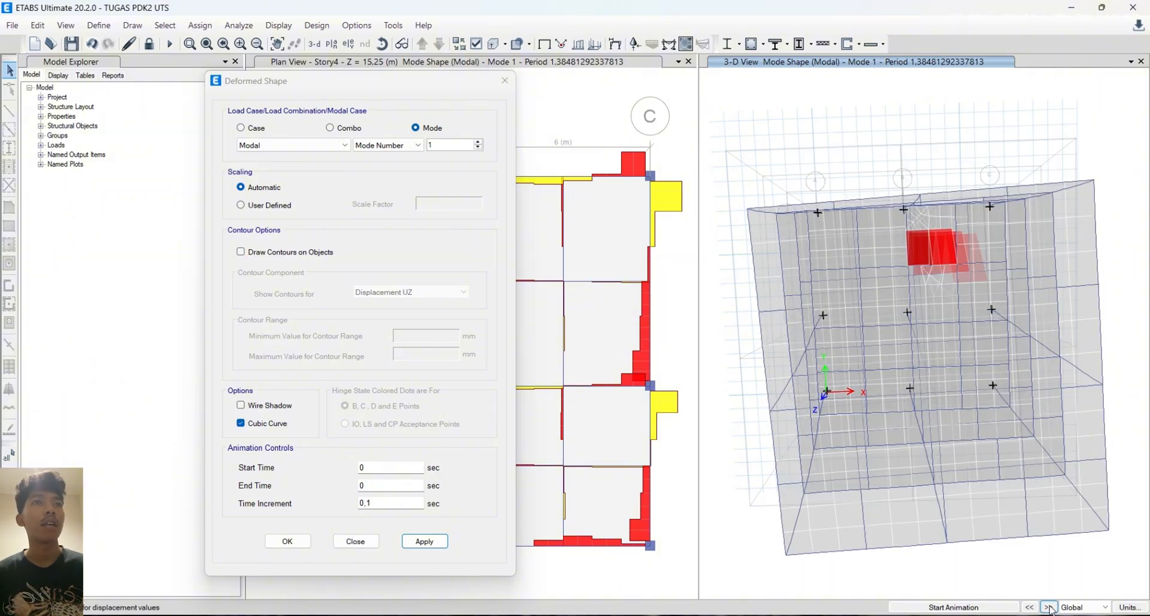
{"action": "left_click", "coordinate": [1029, 607]}
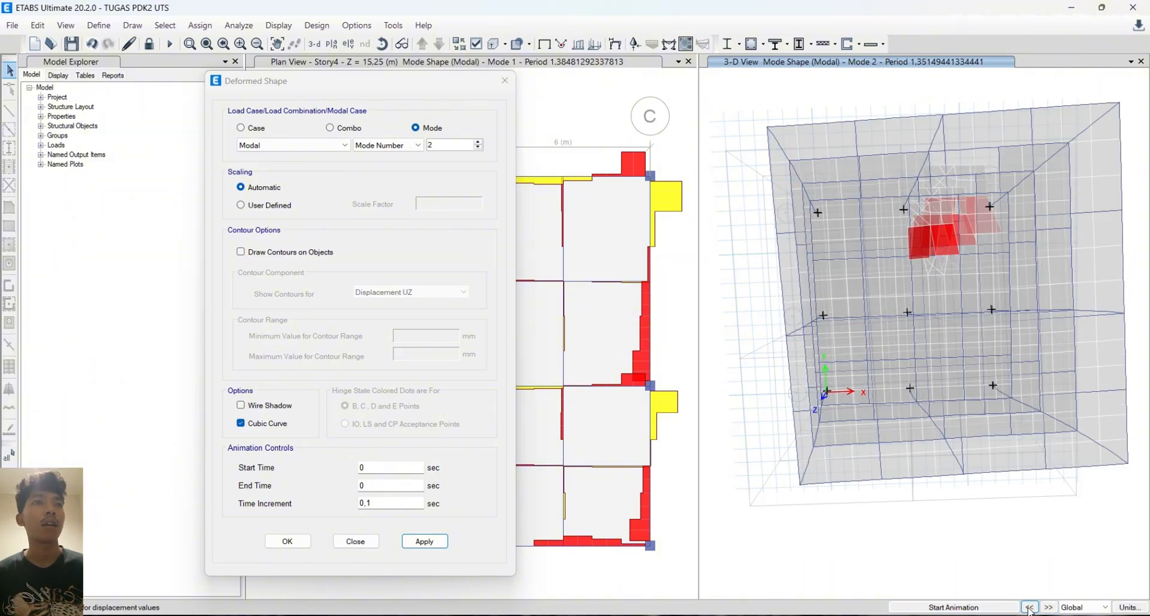
{"action": "left_click", "coordinate": [1029, 607]}
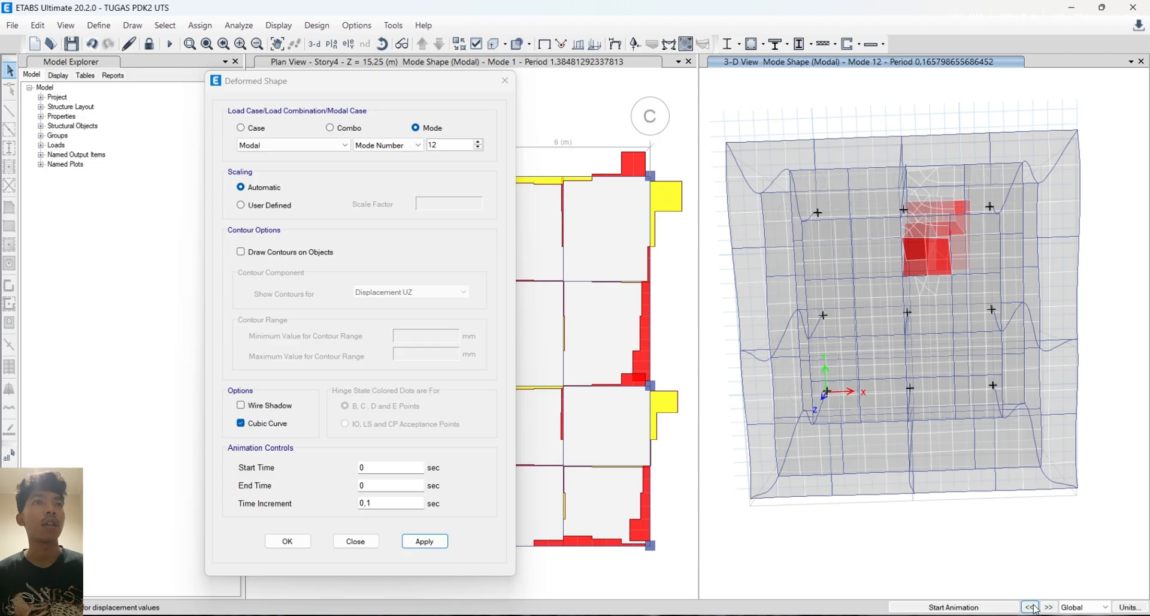
Step the 3-D deformed shape forward from mode 12 through mode 1 up to mode 8, examining each mode's movement
{"action": "left_click", "coordinate": [1049, 607]}
{"action": "left_click", "coordinate": [1050, 607]}
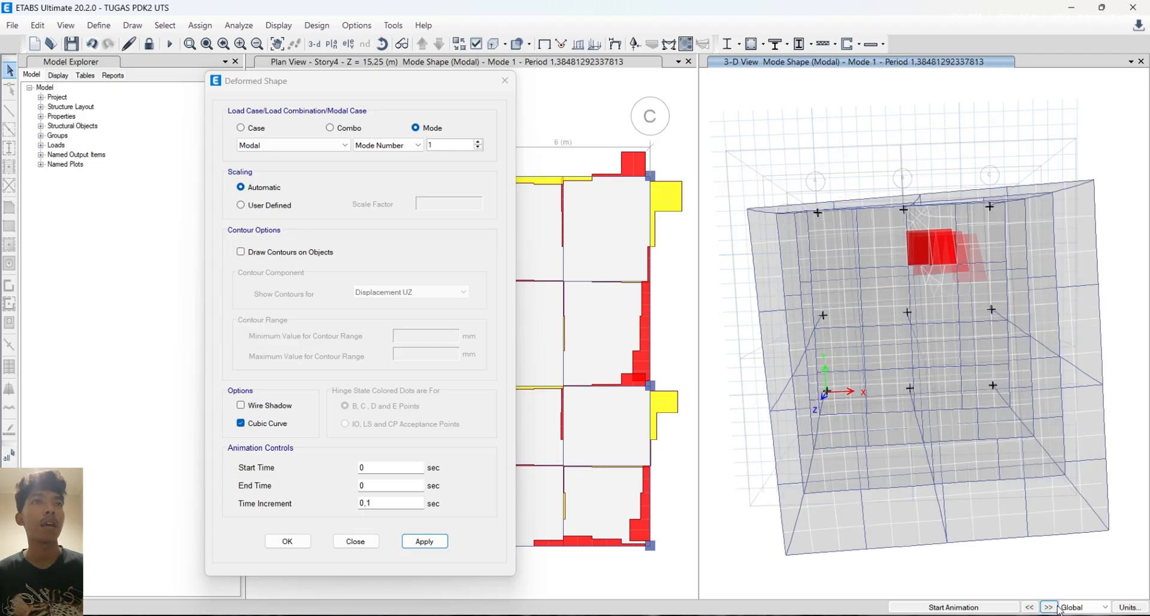
{"action": "left_click", "coordinate": [1050, 607]}
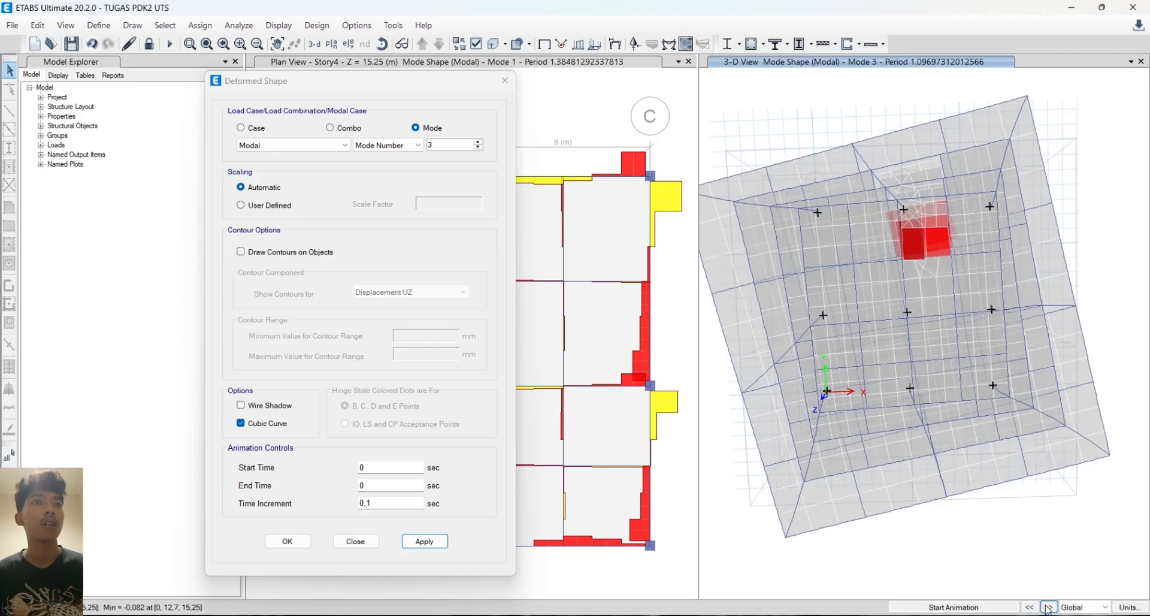
{"action": "left_click", "coordinate": [1048, 607]}
{"action": "left_click", "coordinate": [1049, 607]}
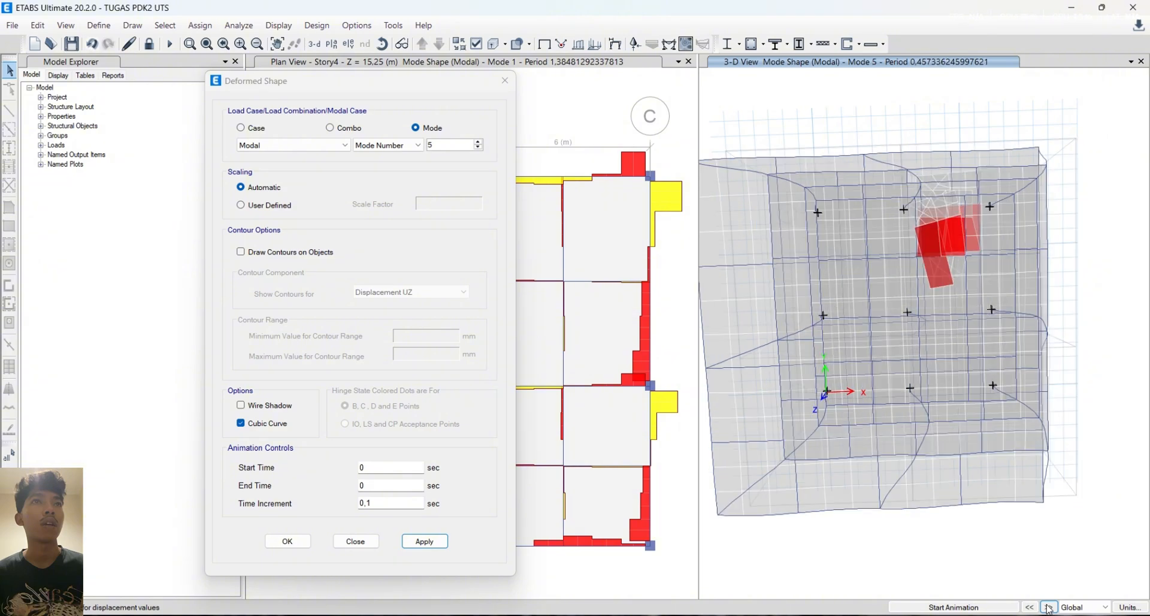
{"action": "left_click", "coordinate": [1048, 607]}
{"action": "left_click", "coordinate": [1049, 608]}
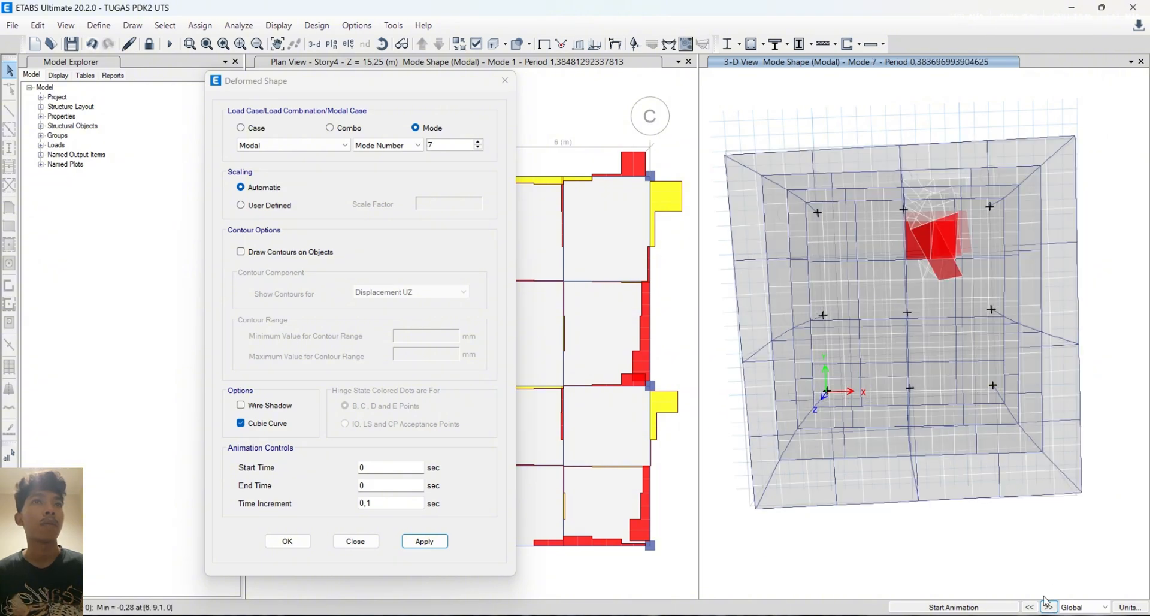
{"action": "left_click", "coordinate": [1049, 608]}
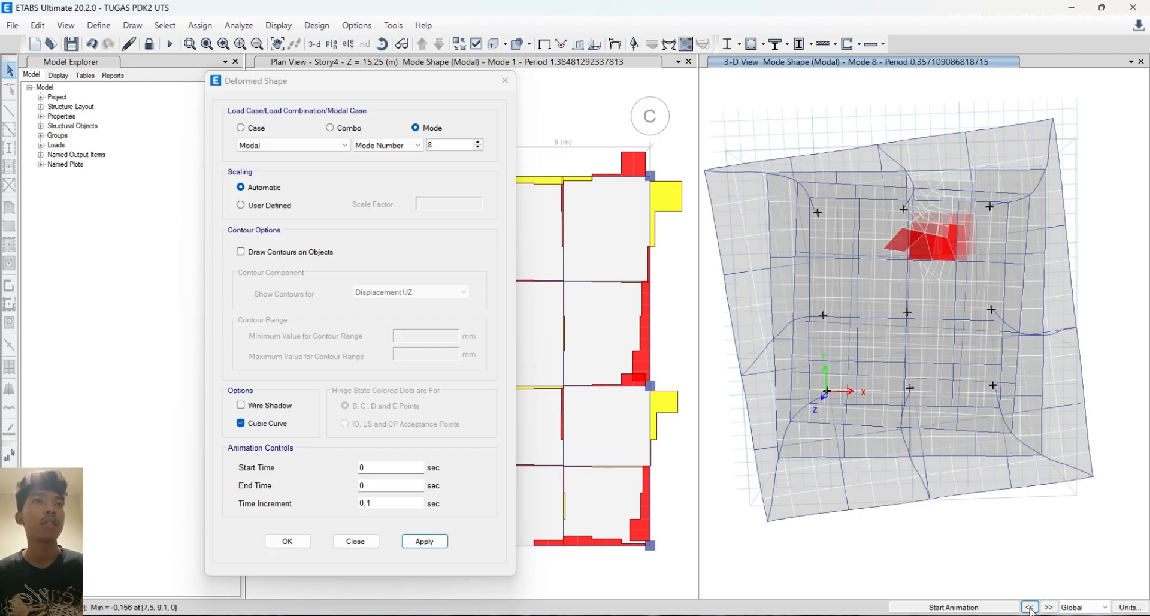
Step the 3-D deformed shape back to mode 3, playing the animation for modes 4 and 3 before stopping it
{"action": "left_click", "coordinate": [1030, 608]}
{"action": "left_click", "coordinate": [1026, 607]}
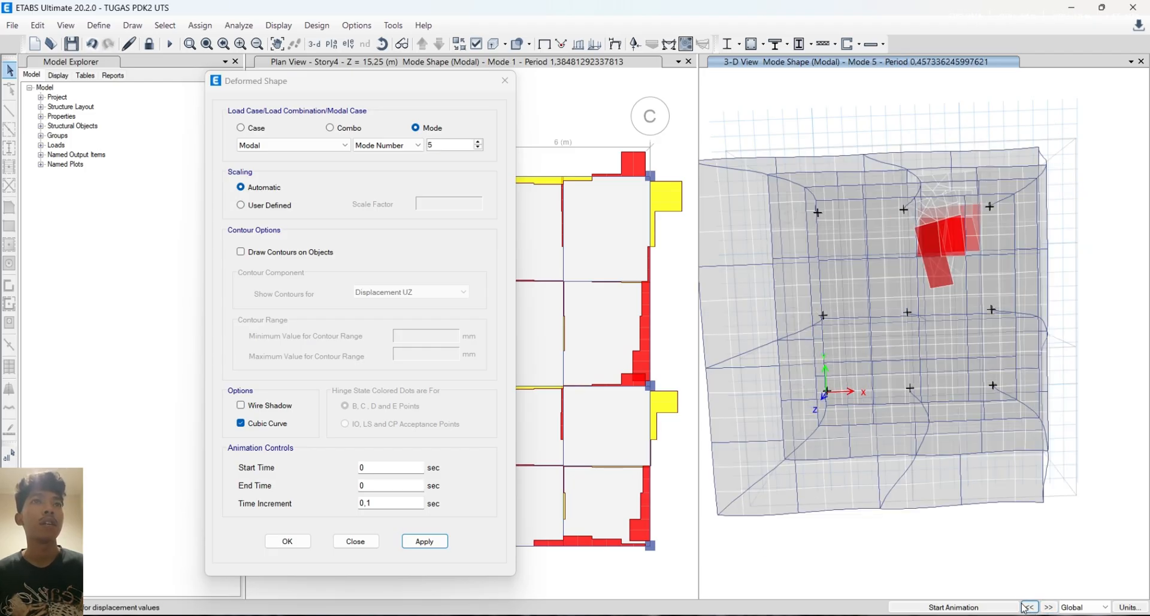
{"action": "left_click", "coordinate": [1027, 608]}
{"action": "left_click", "coordinate": [1023, 607]}
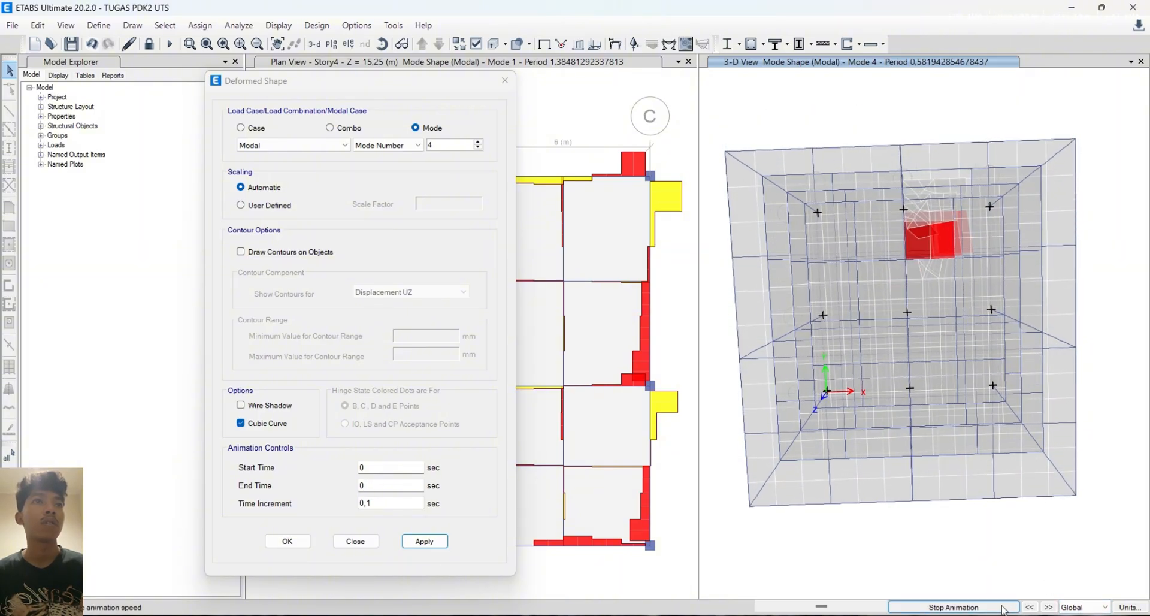
{"action": "left_click", "coordinate": [1030, 607]}
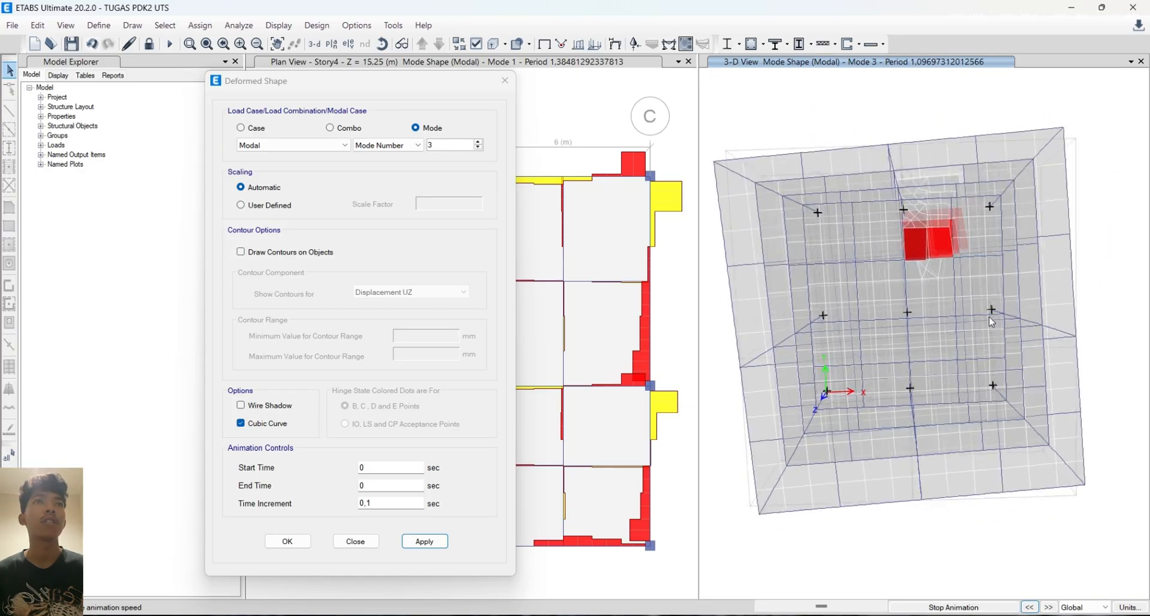
{"action": "left_click", "coordinate": [986, 608]}
Step the 3-D deformed shape back through modes 2 and 1 to mode 12
{"action": "left_click", "coordinate": [1030, 608]}
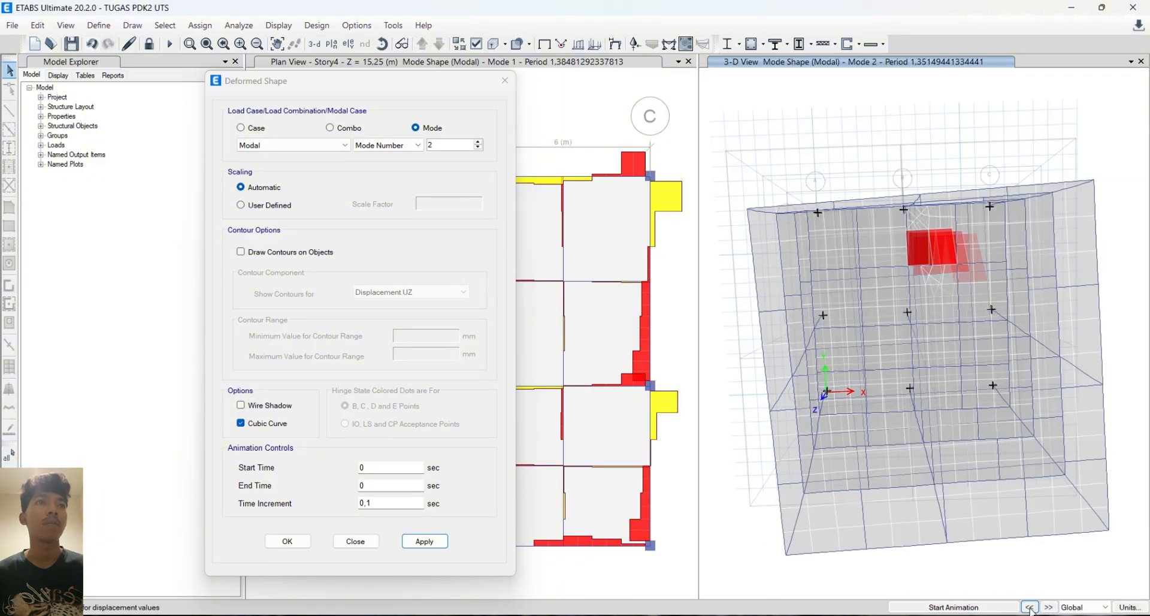
{"action": "left_click", "coordinate": [1030, 608]}
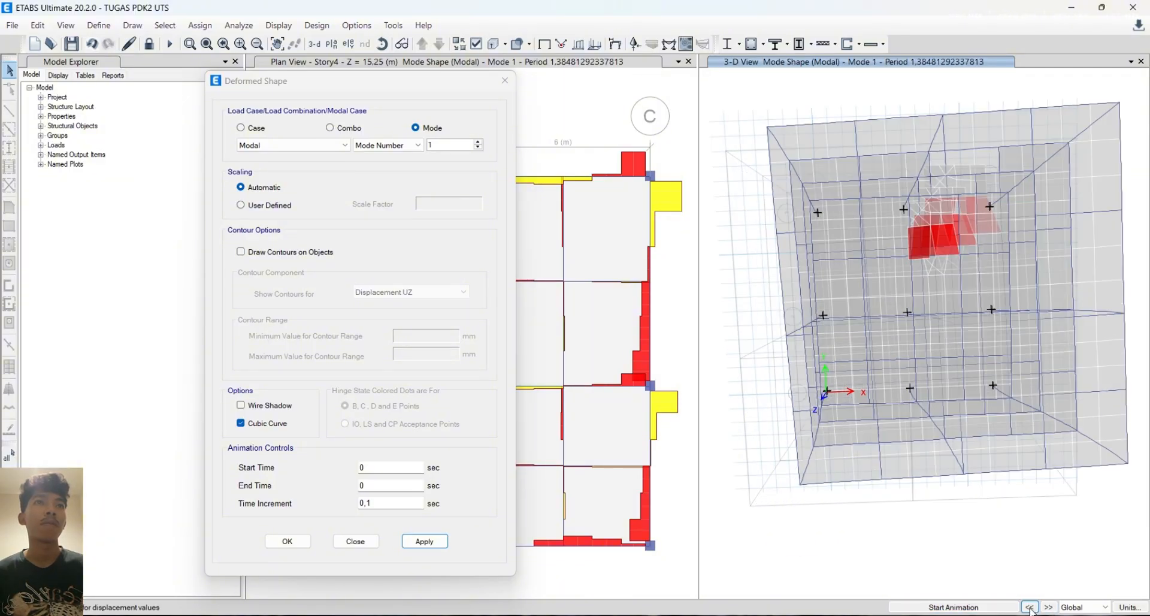
{"action": "left_click", "coordinate": [1030, 608]}
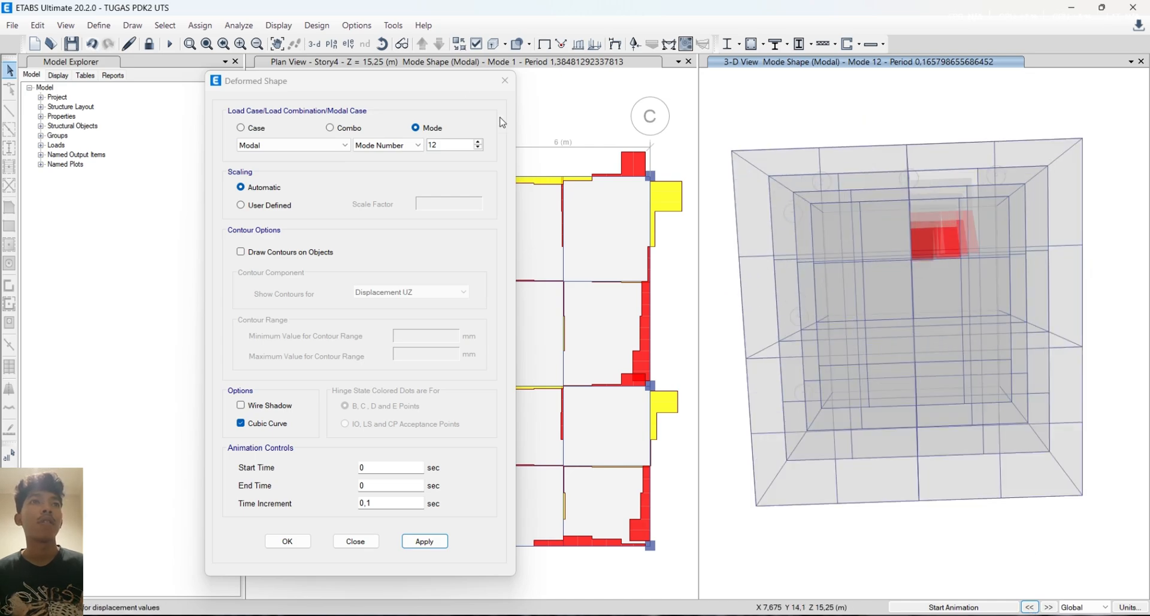
Close the deformed shape settings and examine the building's mode 12 shape from an oblique side angle in the 3-D view
{"action": "left_click", "coordinate": [505, 81]}
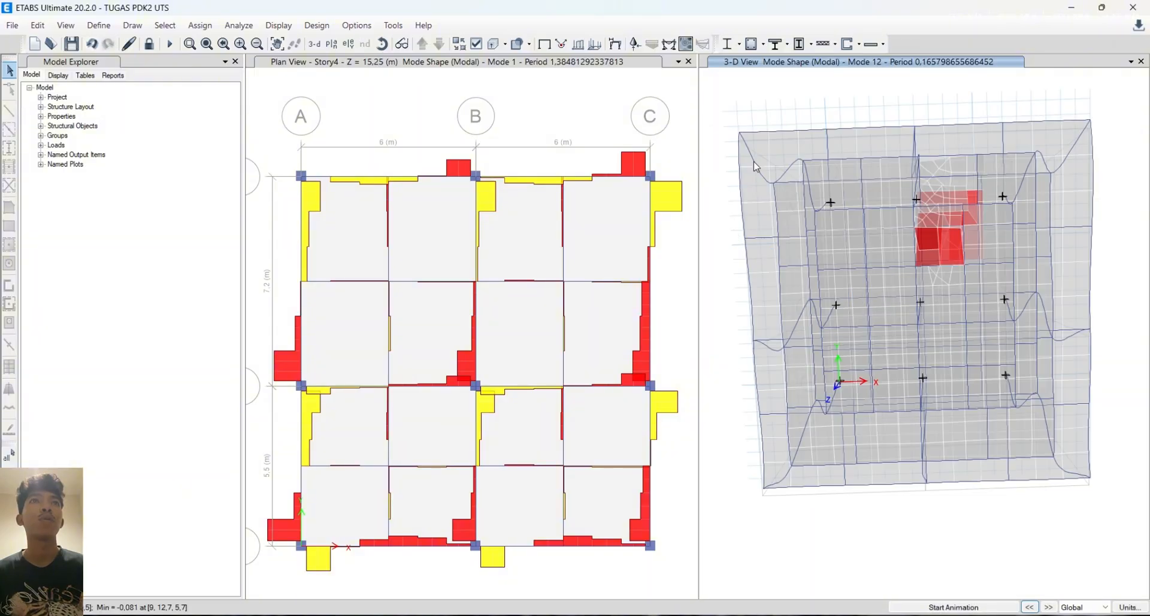
{"action": "left_click", "coordinate": [388, 100]}
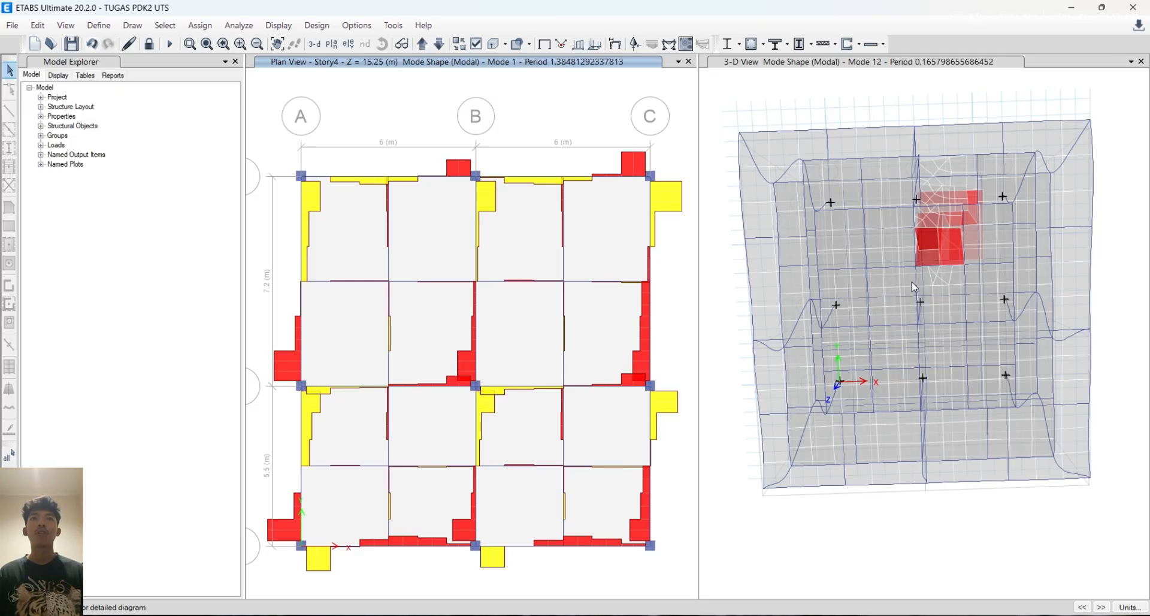
{"action": "left_click", "coordinate": [912, 254]}
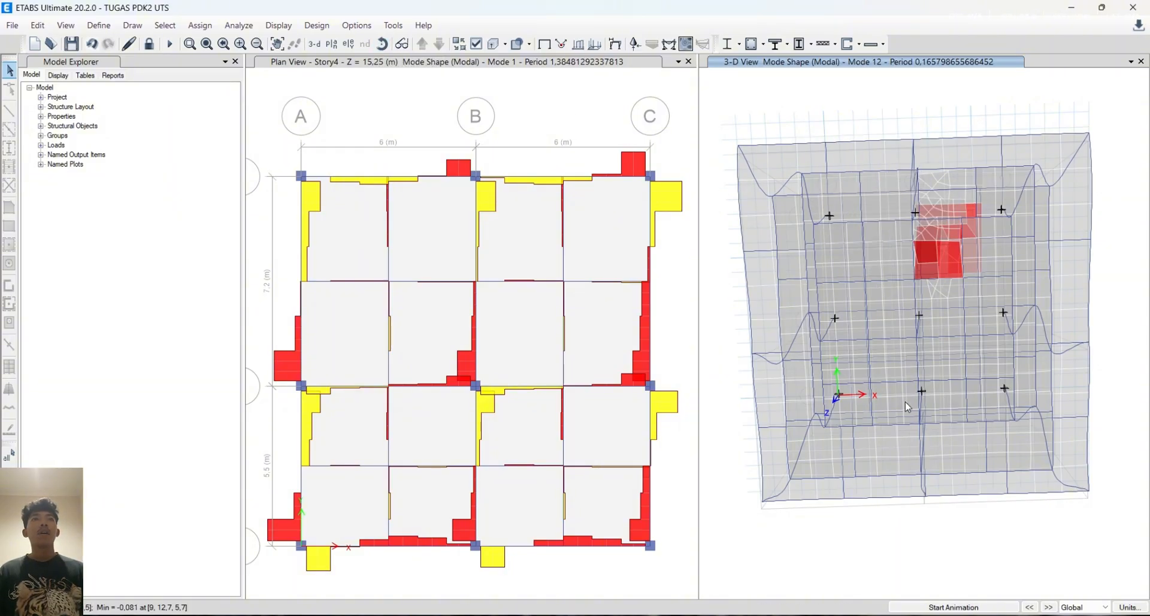
{"action": "middle_click_drag", "start_coordinate": [905, 402], "coordinate": [1073, 179], "text": "shift"}
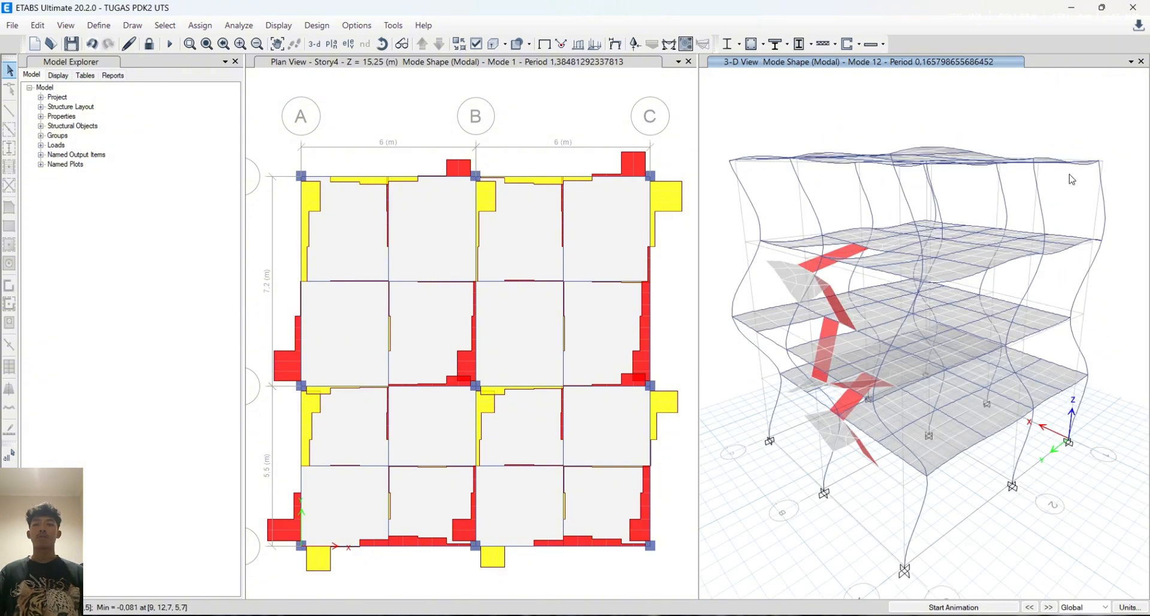